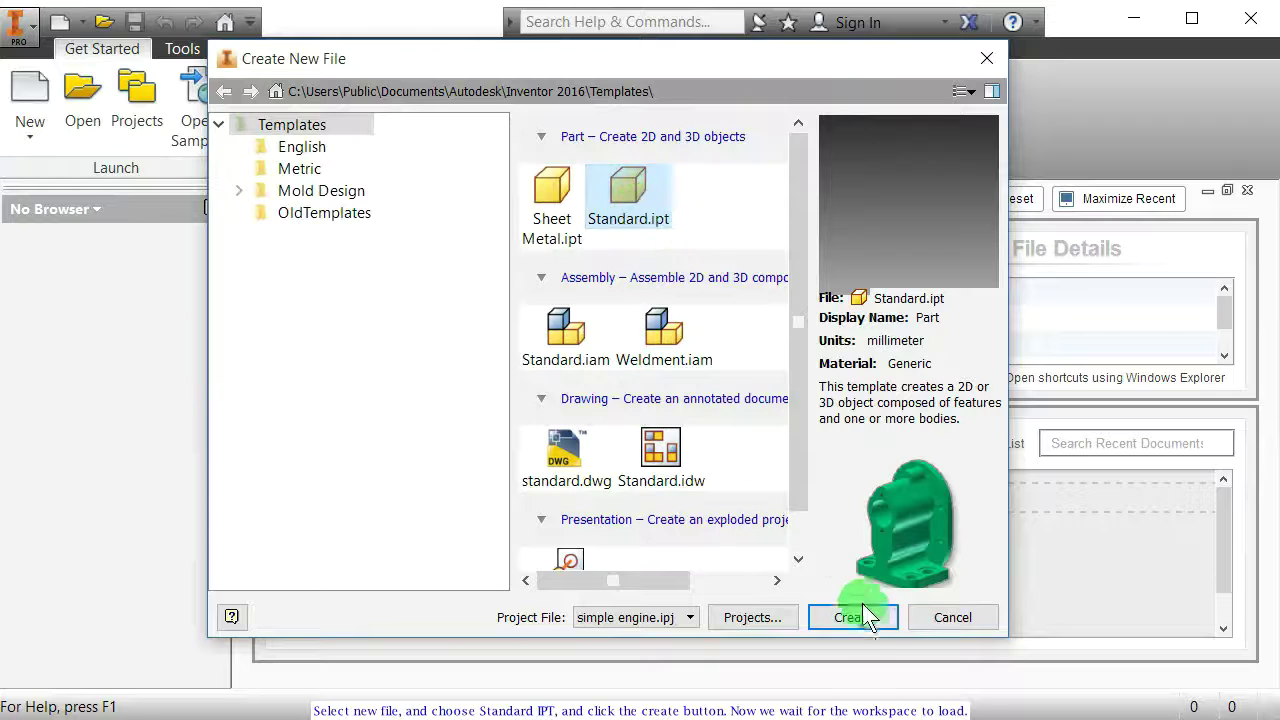
Step: Create a new part from the Standard.ipt template and start a 2D sketch on the XY plane
{"action": "left_click", "coordinate": [862, 620]}
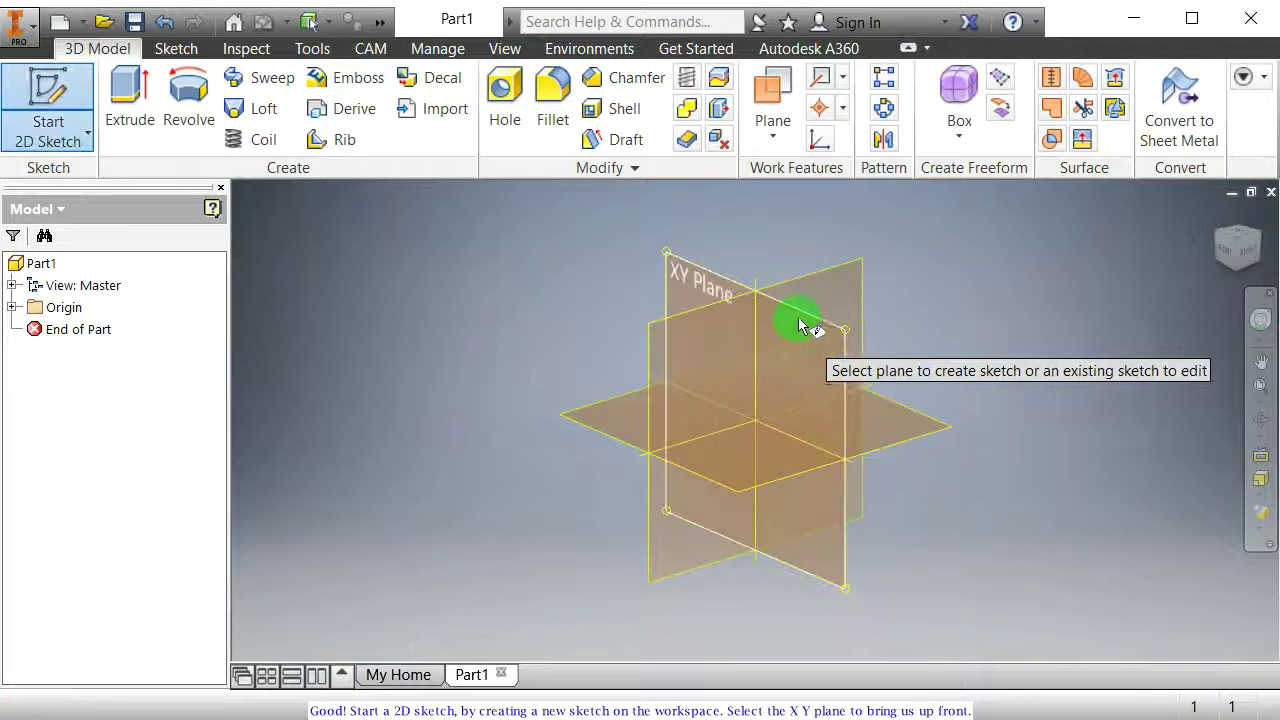
{"action": "left_click", "coordinate": [678, 278]}
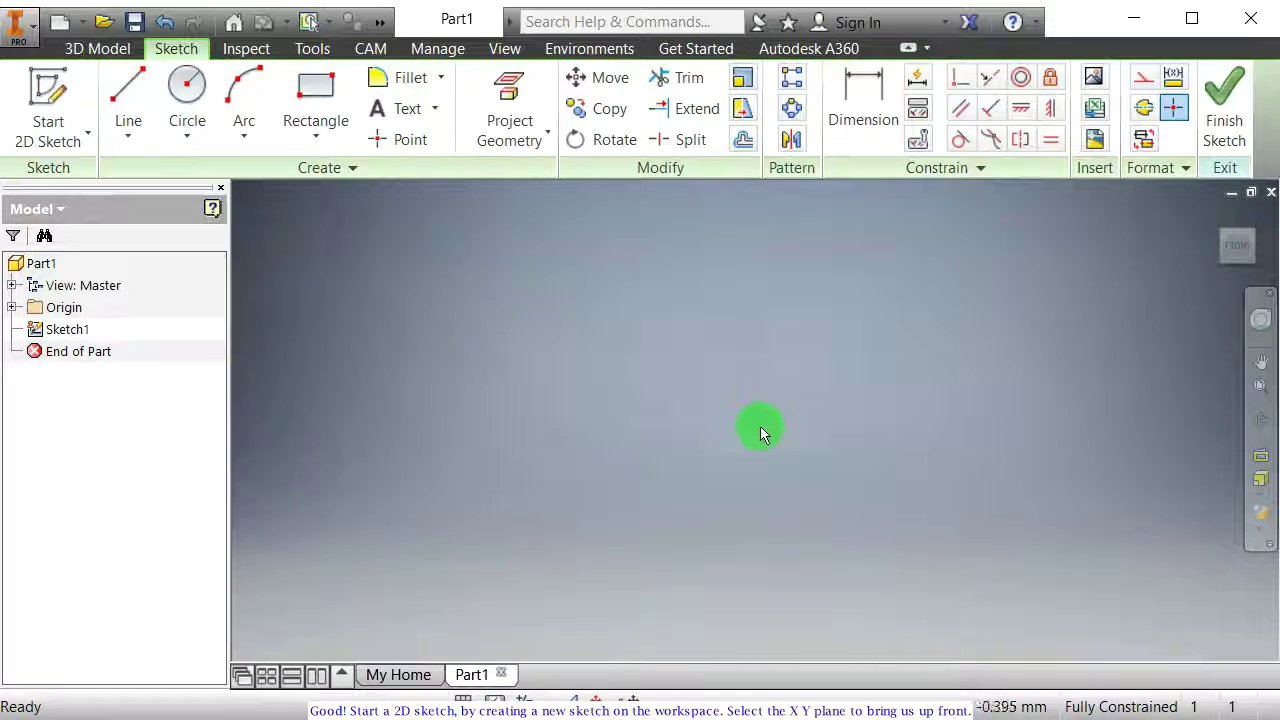
Step: Draw a vertical line about 27 mm long straight down from the sketch origin
{"action": "middle_click_drag", "start_coordinate": [762, 427], "coordinate": [759, 263]}
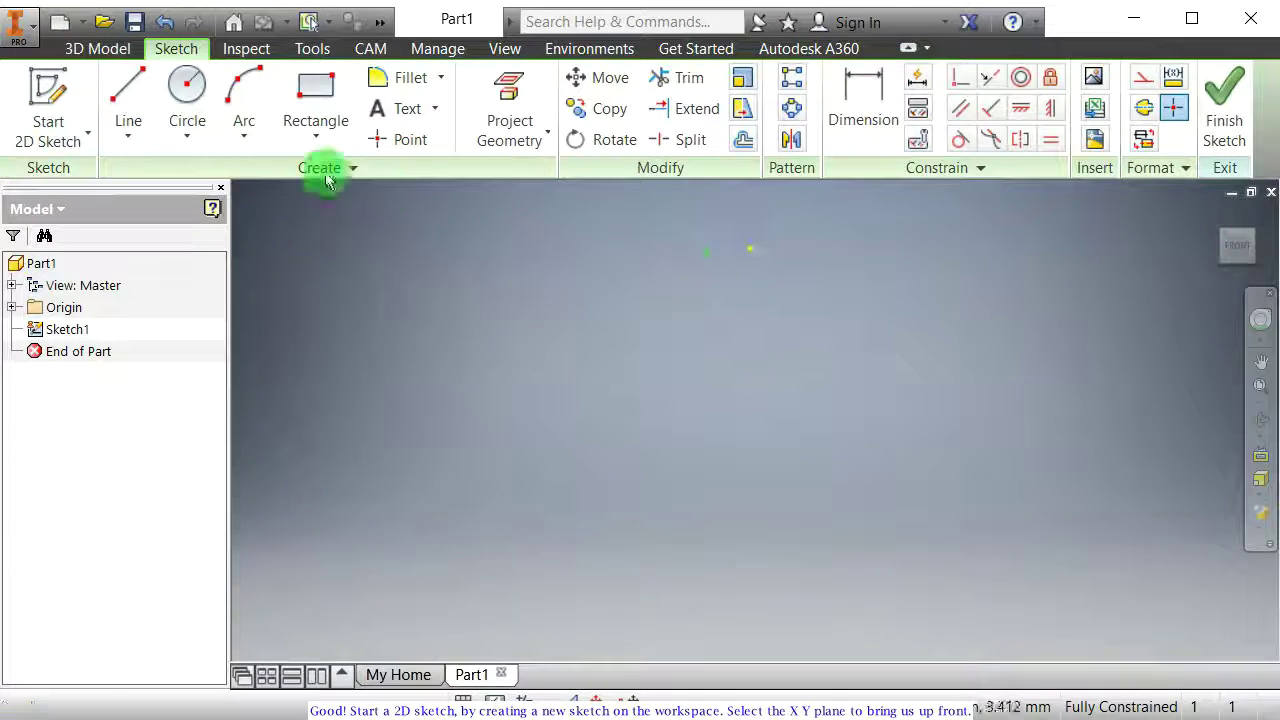
{"action": "left_click", "coordinate": [128, 108]}
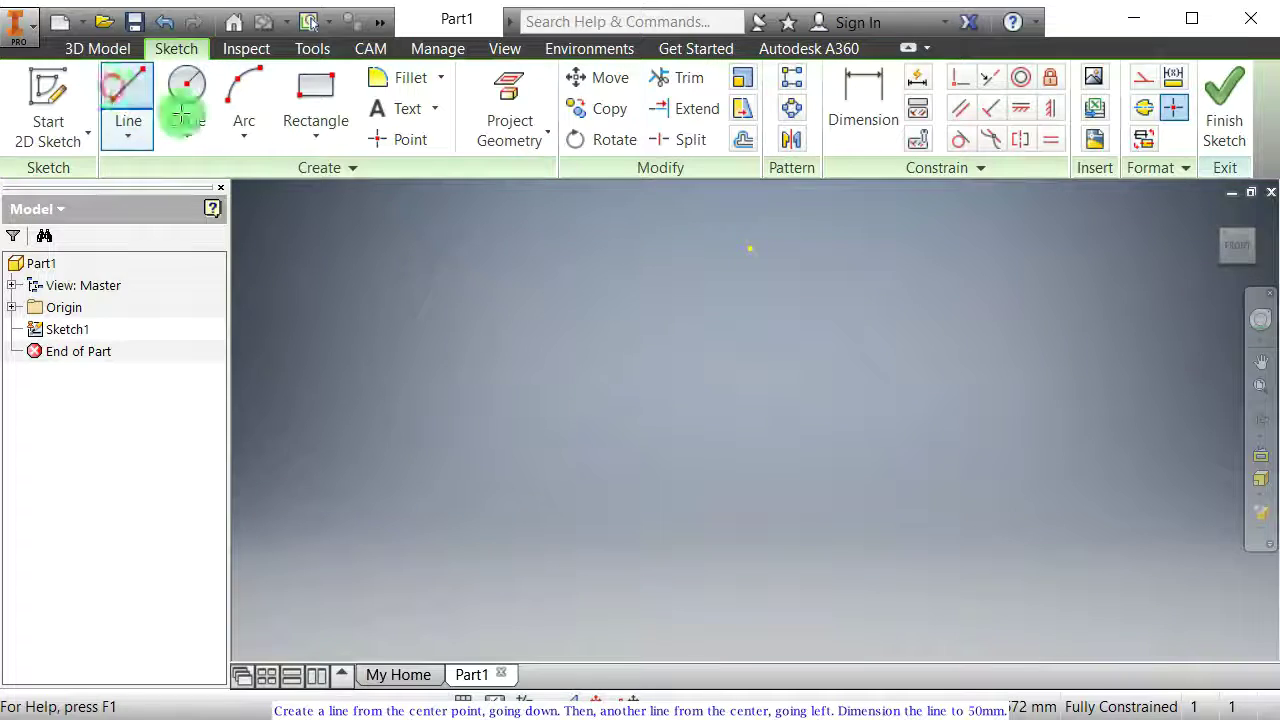
{"action": "left_click", "coordinate": [752, 247]}
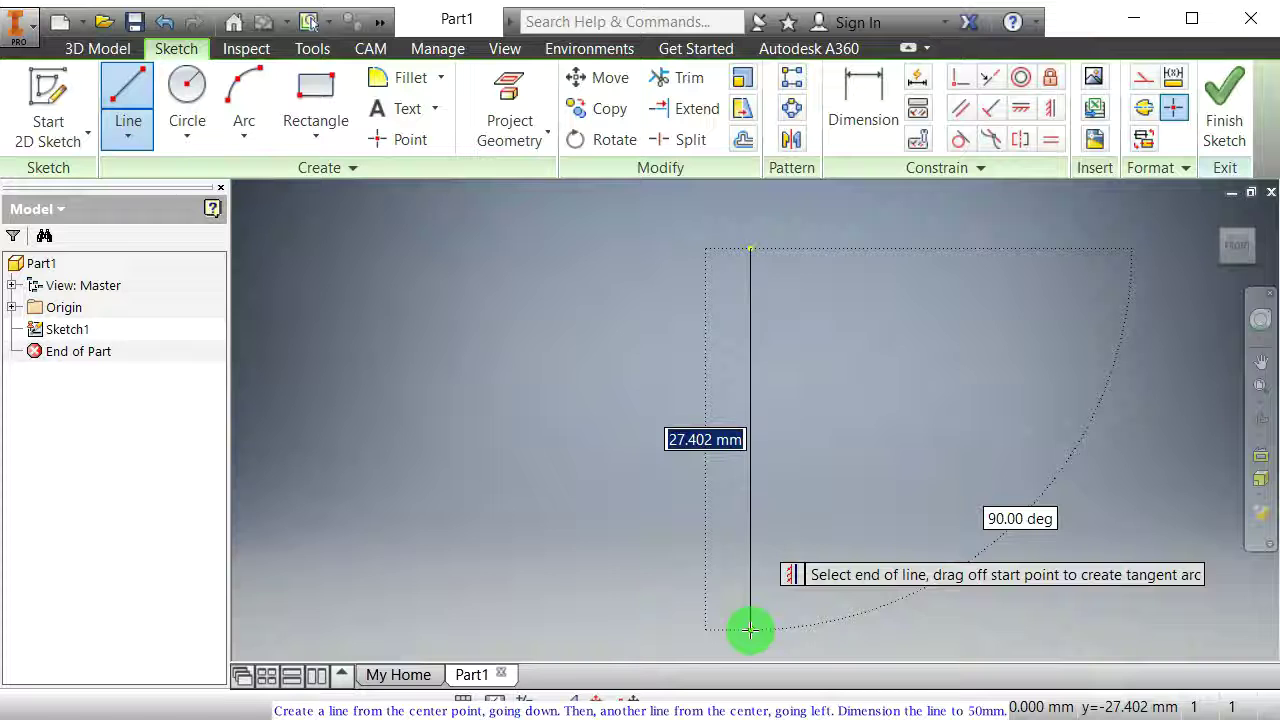
{"action": "left_click", "coordinate": [750, 630]}
{"action": "key", "text": "Escape"}
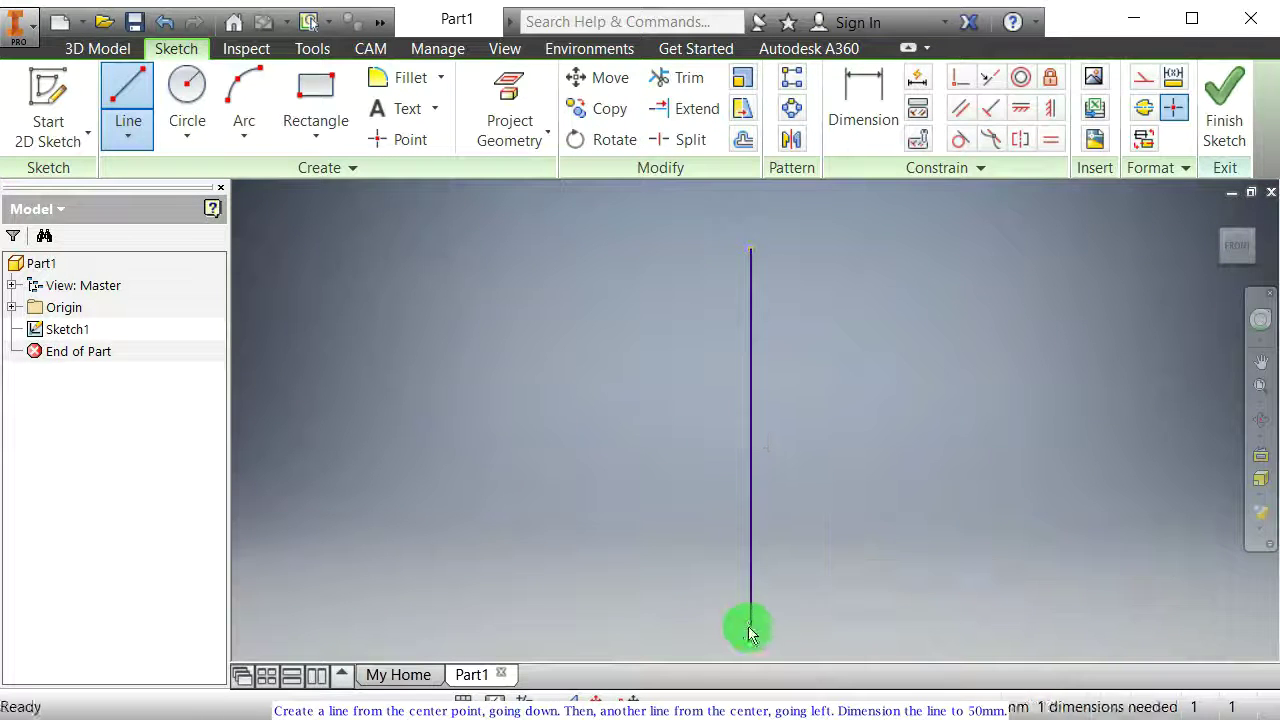
{"action": "key", "text": "Escape"}
Step: Stretch the vertical line's lower endpoint straight down until the line is about 55 mm long
{"action": "scroll", "coordinate": [796, 494], "scroll_direction": "up", "scroll_amount": 3}
{"action": "scroll", "coordinate": [804, 498], "scroll_direction": "down", "scroll_amount": 5}
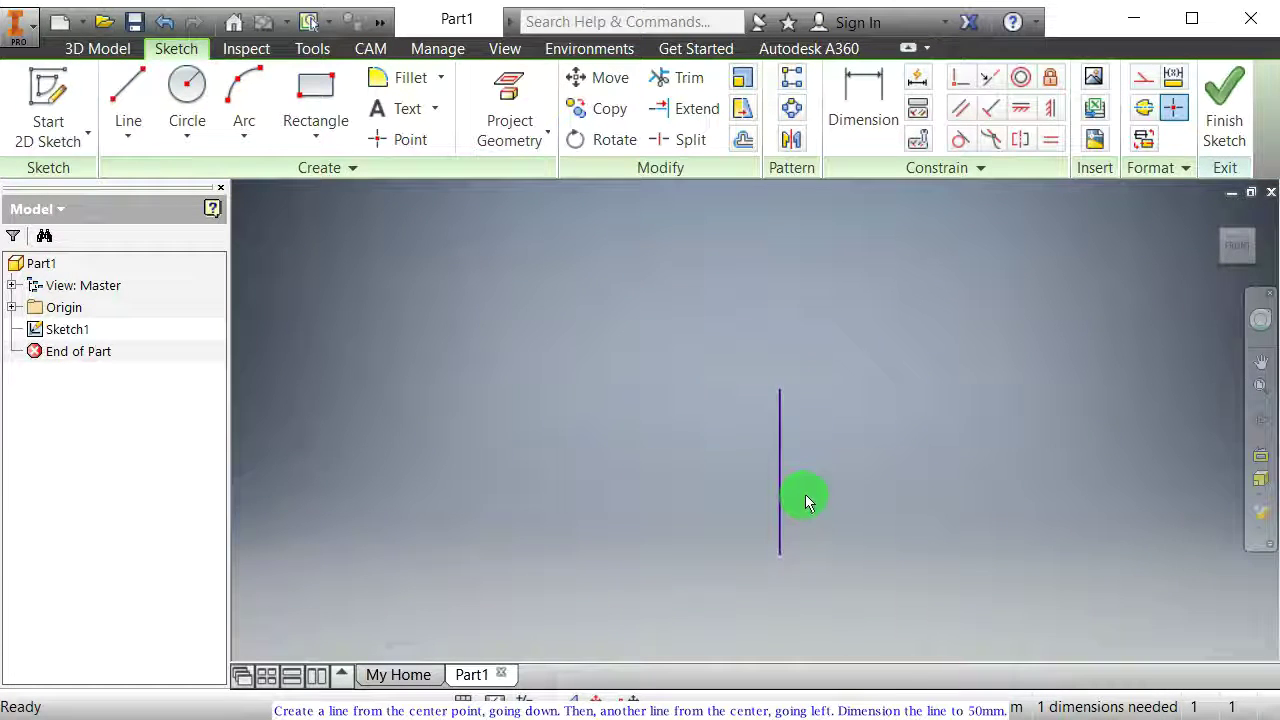
{"action": "middle_click_drag", "start_coordinate": [805, 494], "coordinate": [766, 314]}
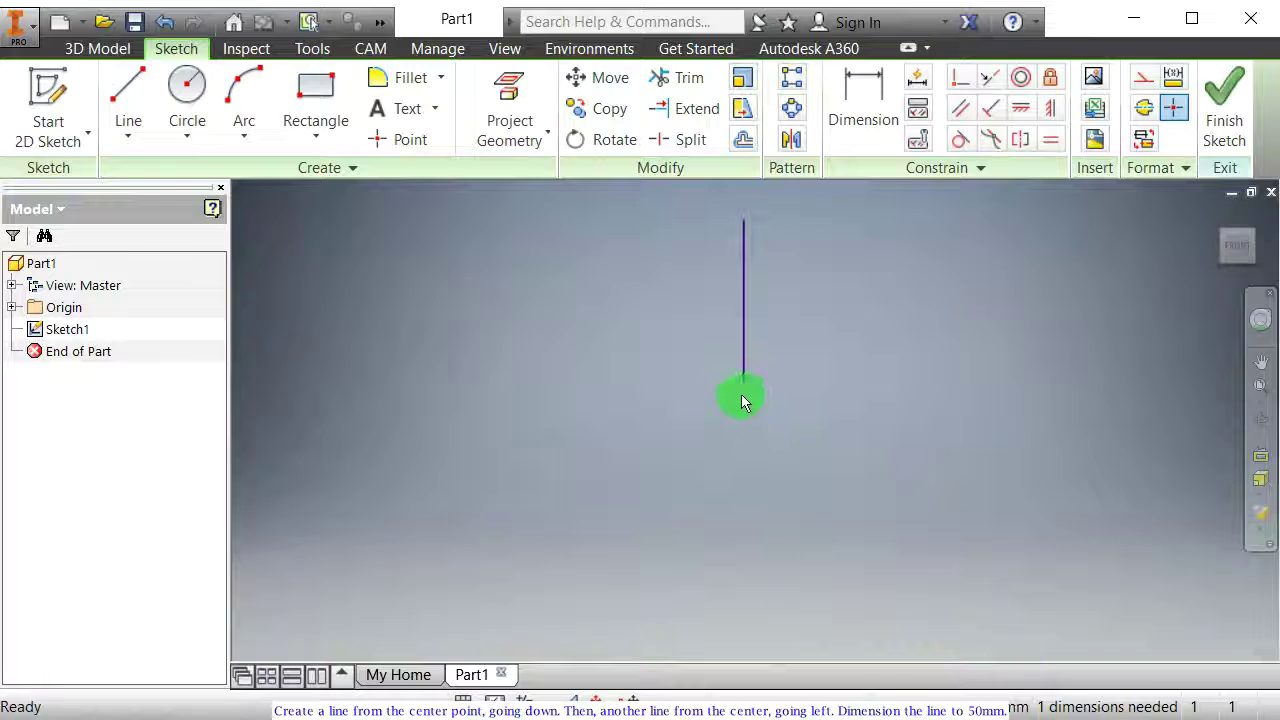
{"action": "left_click_drag", "start_coordinate": [742, 397], "coordinate": [745, 557]}
Step: Draw a horizontal line about 26 mm long to the left from the origin at the vertical line's upper end
{"action": "left_click", "coordinate": [128, 100]}
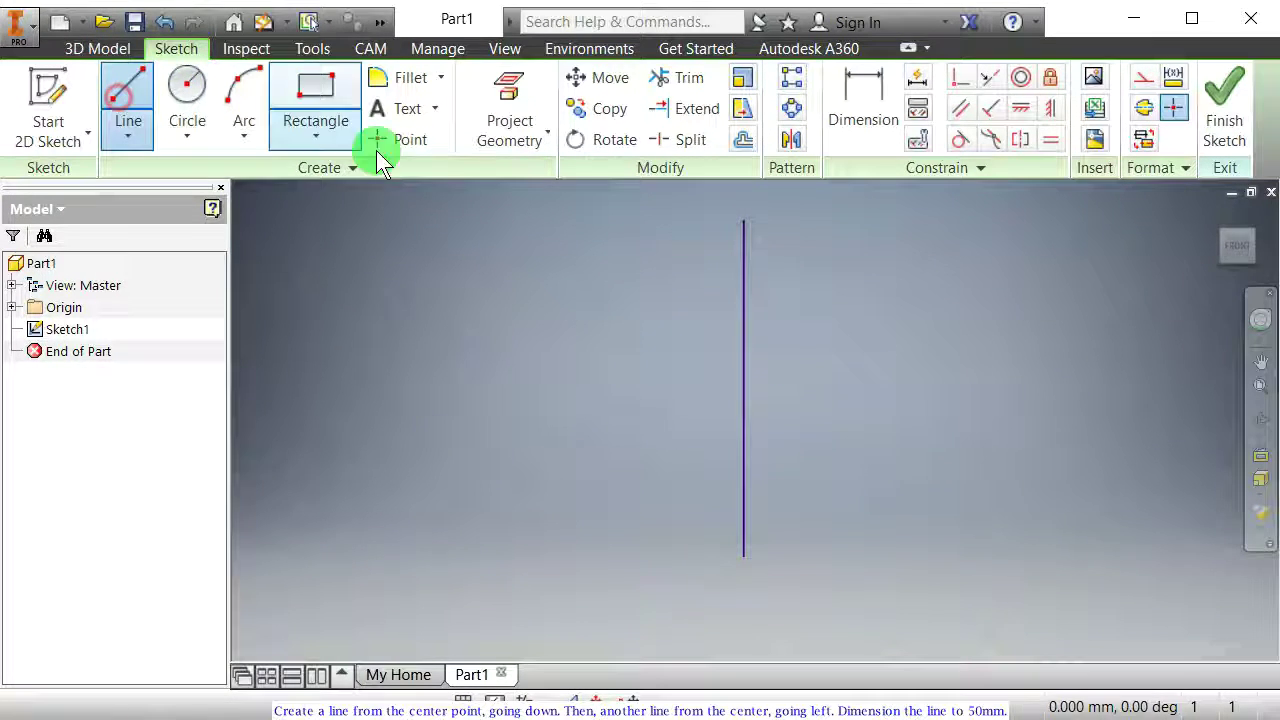
{"action": "left_click", "coordinate": [744, 216]}
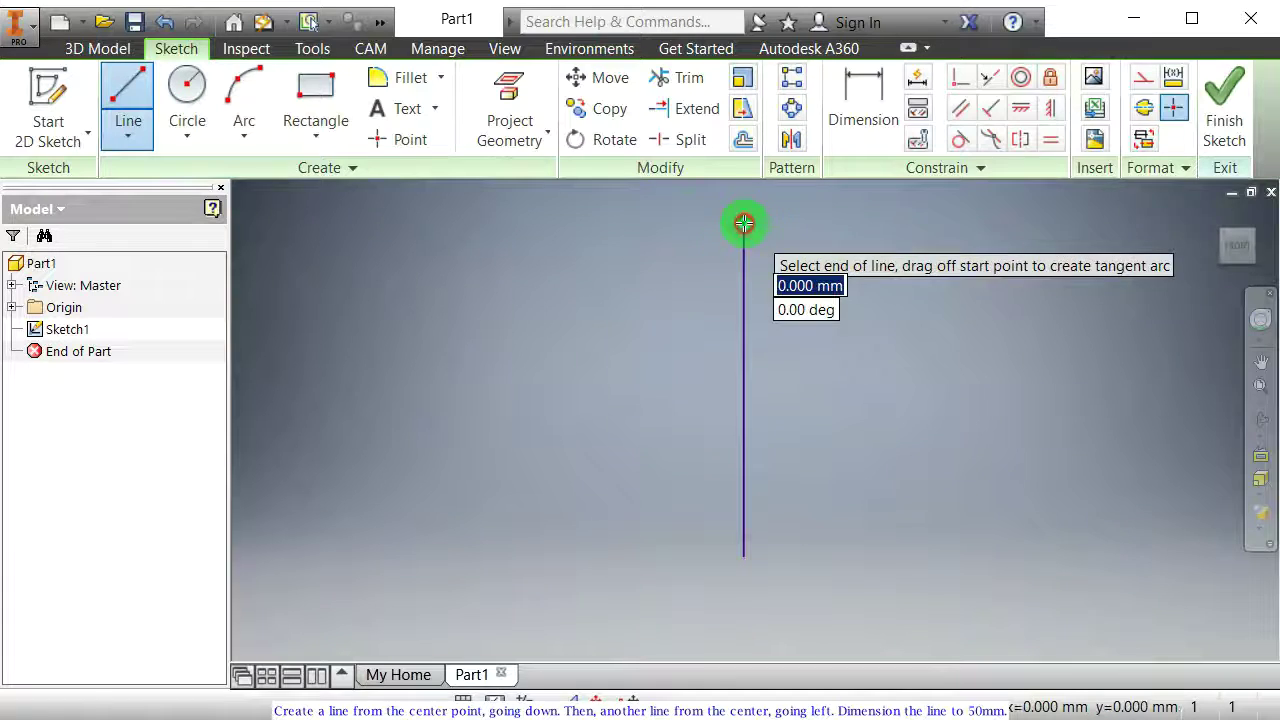
{"action": "left_click", "coordinate": [588, 220]}
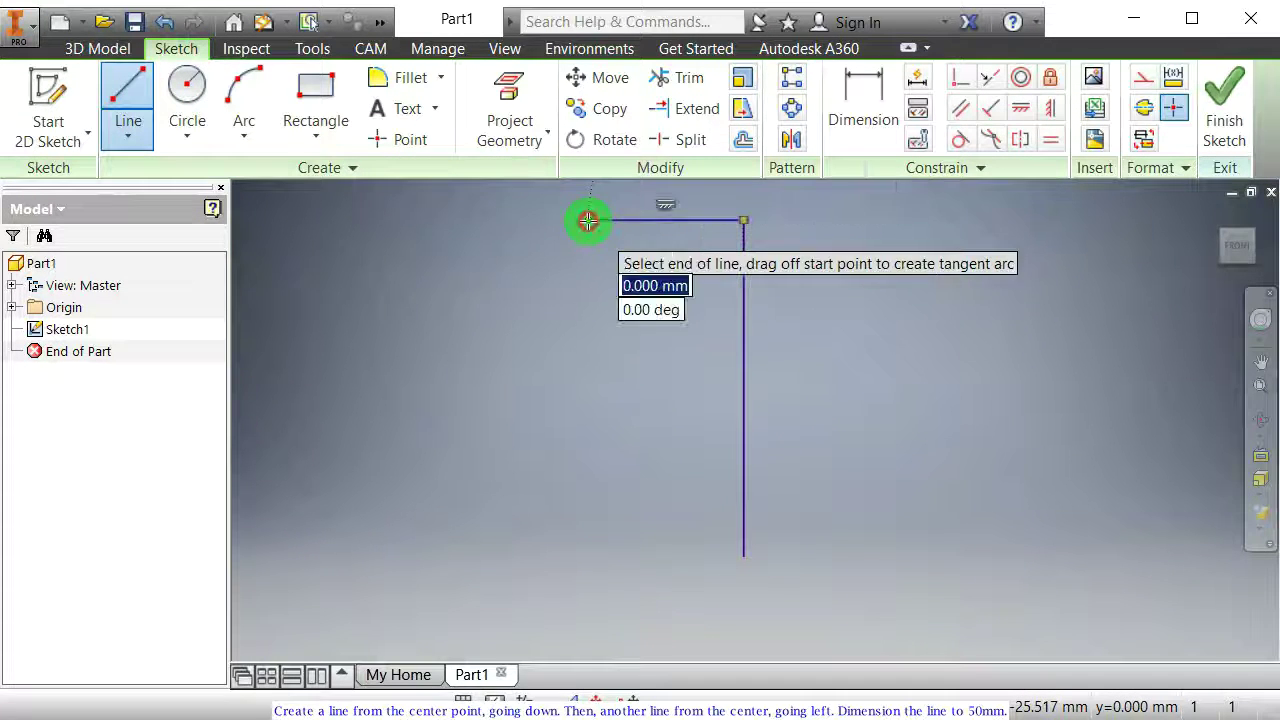
{"action": "middle_click_drag", "start_coordinate": [677, 251], "coordinate": [671, 342]}
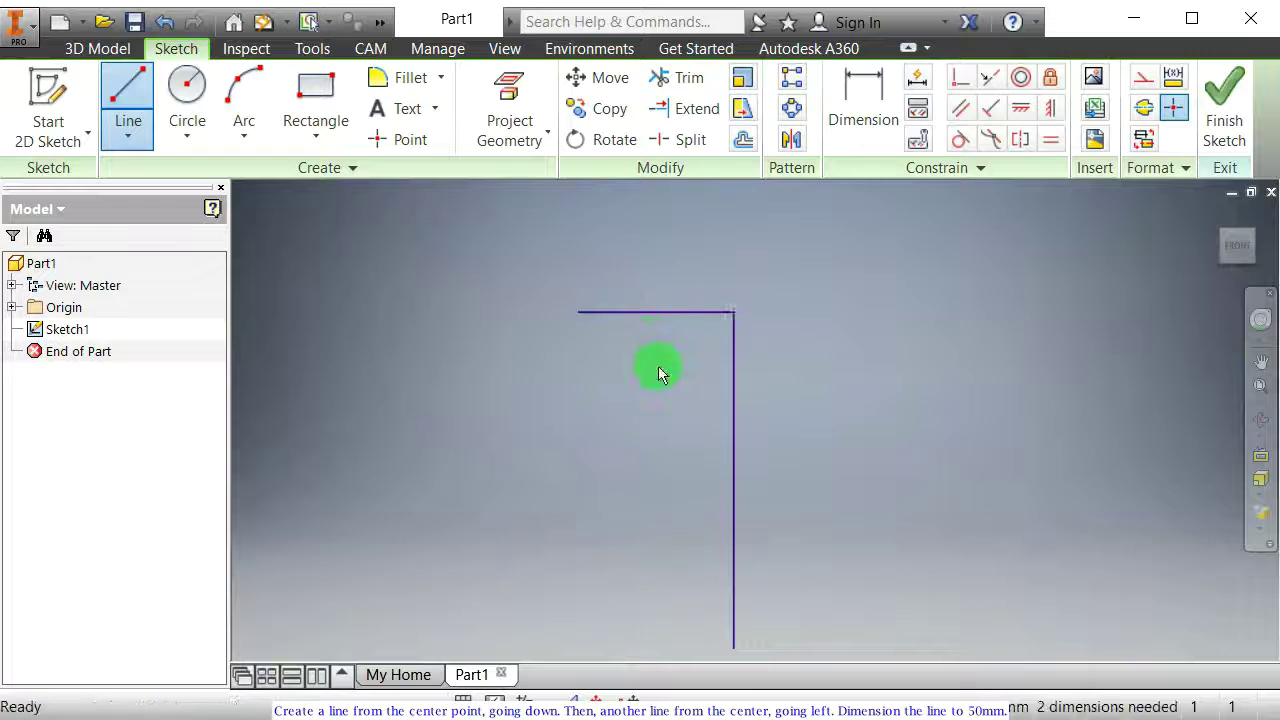
{"action": "key", "text": "Escape"}
Step: Dimension the horizontal line at 50 mm
{"action": "left_click", "coordinate": [885, 102]}
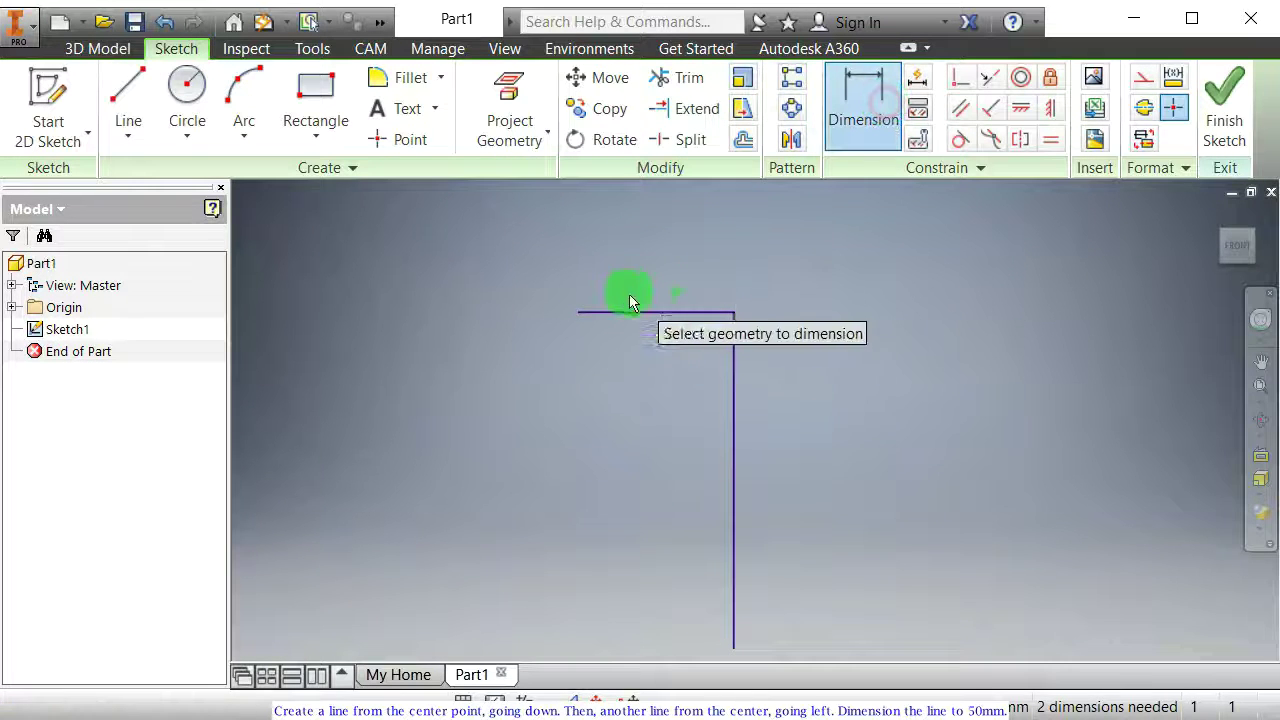
{"action": "left_click", "coordinate": [640, 316]}
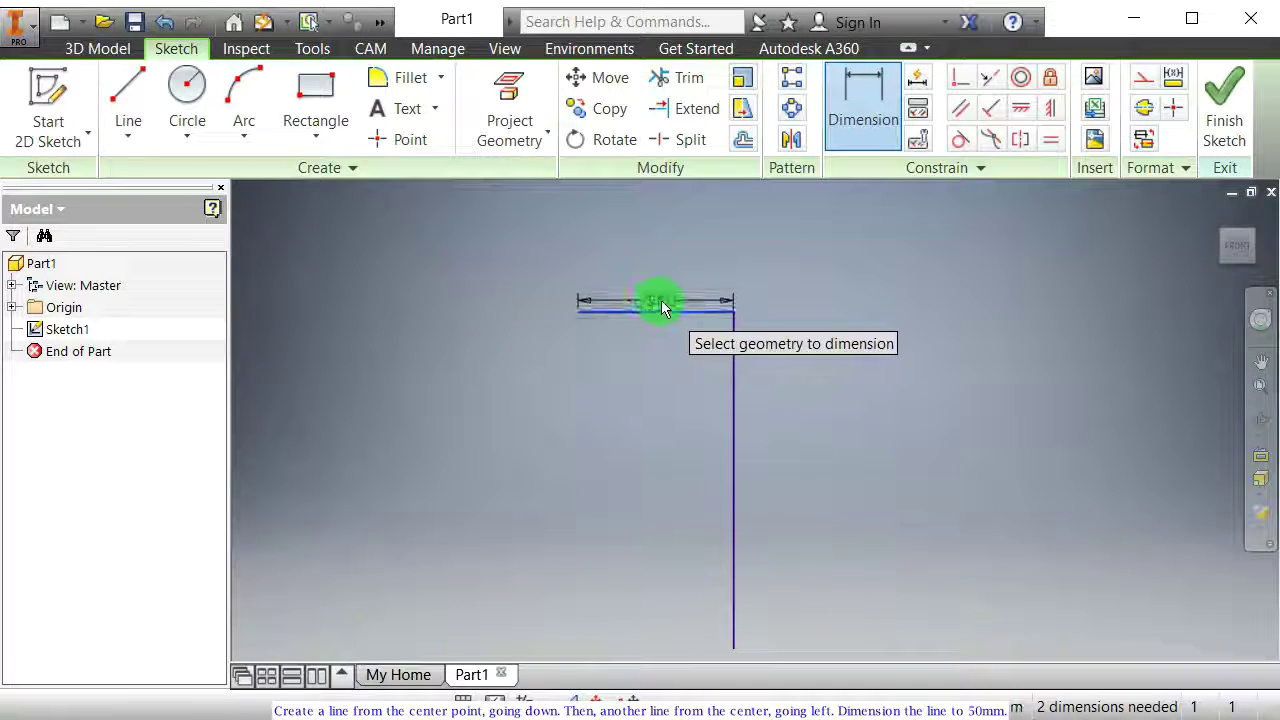
{"action": "left_click", "coordinate": [660, 300]}
{"action": "type", "text": "50"}
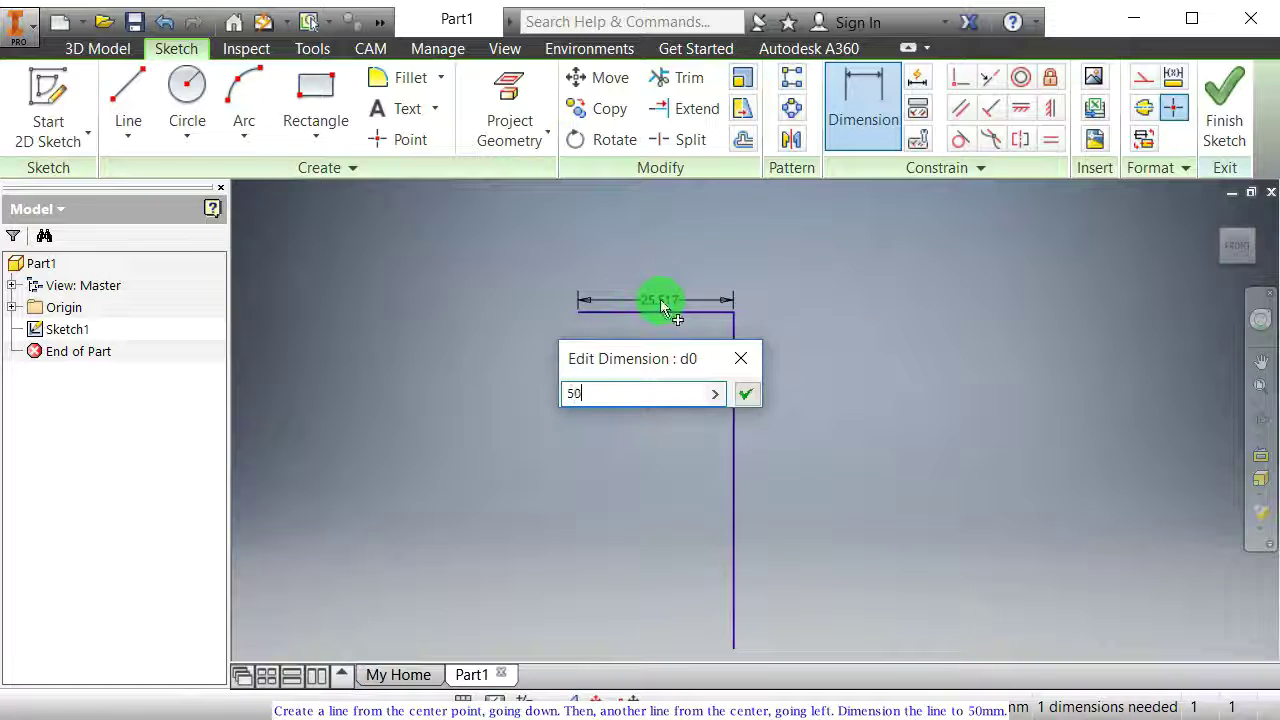
{"action": "key", "text": "Return"}
Step: Draw a vertical line about 55 mm down from the horizontal line's left end, level with the other vertical line's lower end
{"action": "mouse_move", "coordinate": [634, 391]}
{"action": "middle_mouse_down"}
{"action": "mouse_move", "coordinate": [834, 337]}
{"action": "mouse_move", "coordinate": [820, 340]}
{"action": "middle_mouse_up"}
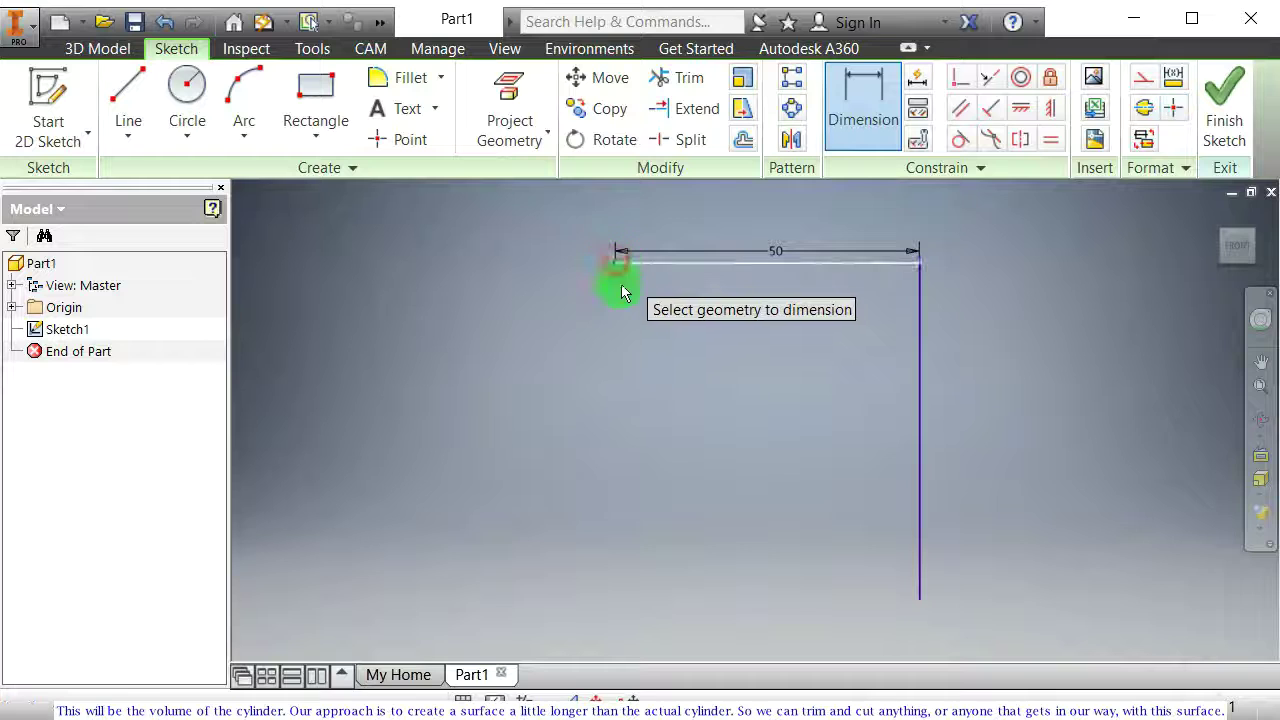
{"action": "left_click", "coordinate": [128, 100]}
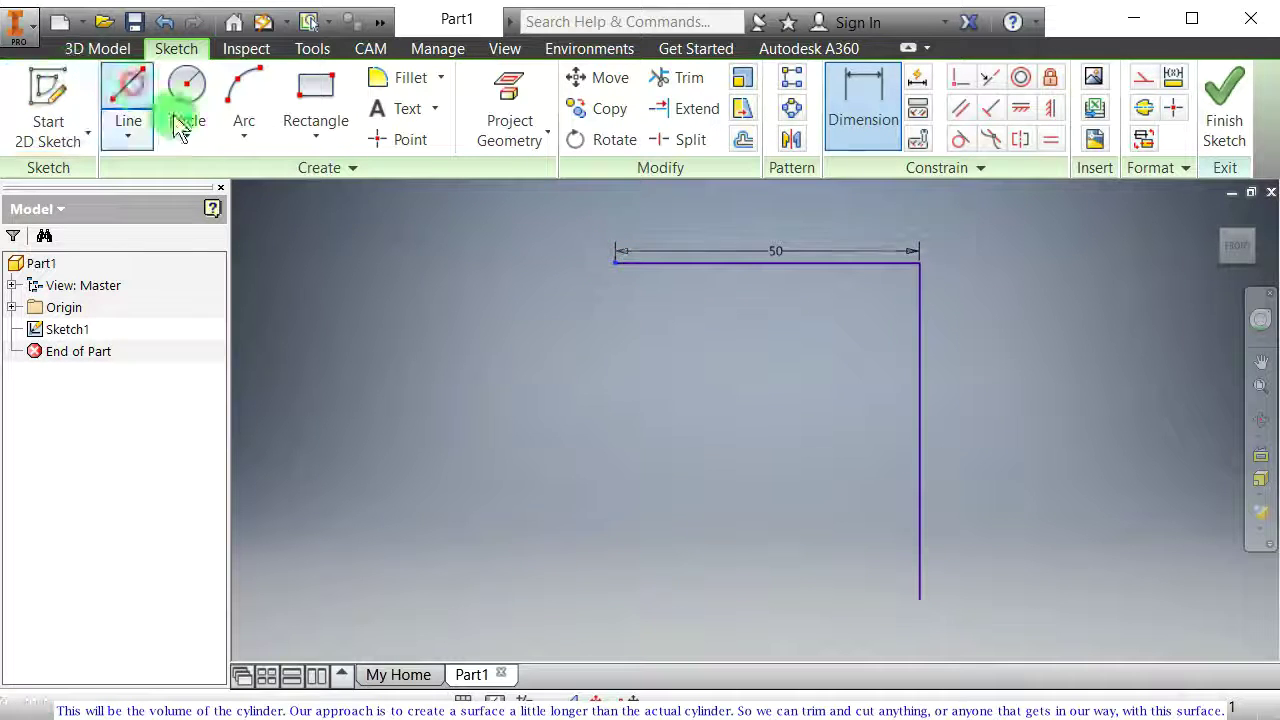
{"action": "left_click", "coordinate": [613, 262]}
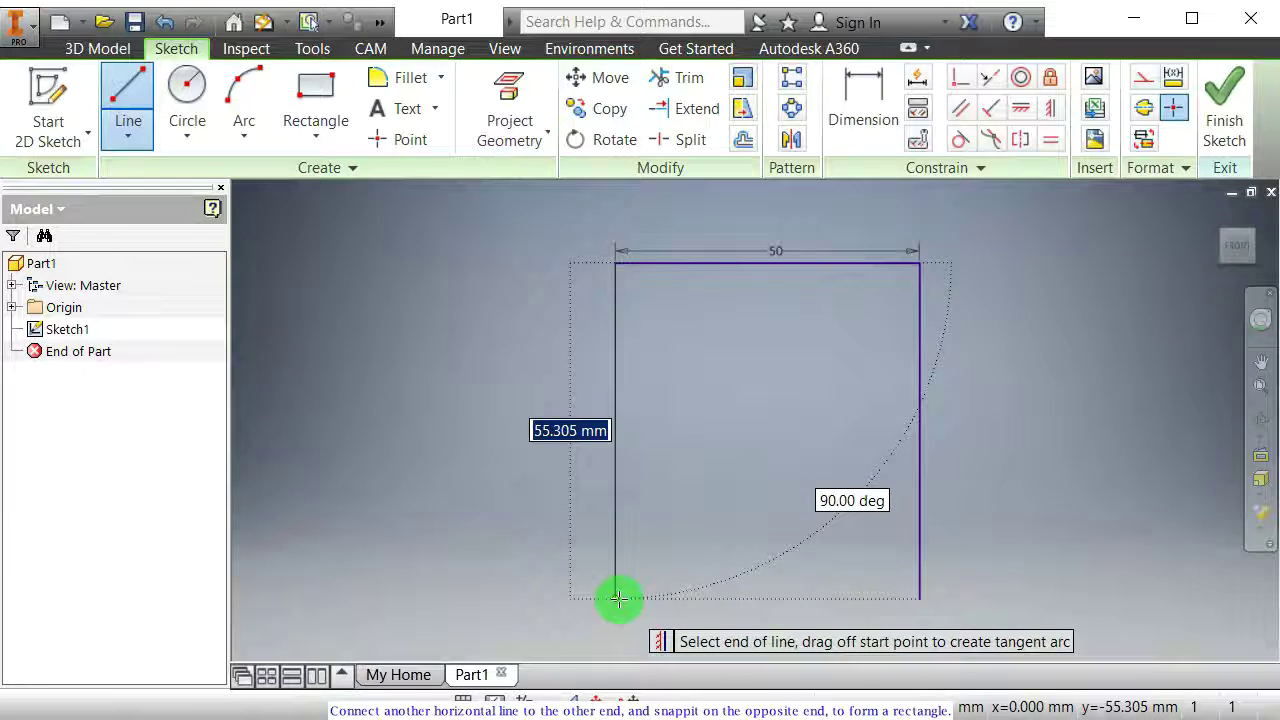
{"action": "left_click", "coordinate": [618, 598]}
{"action": "key", "text": "Escape"}
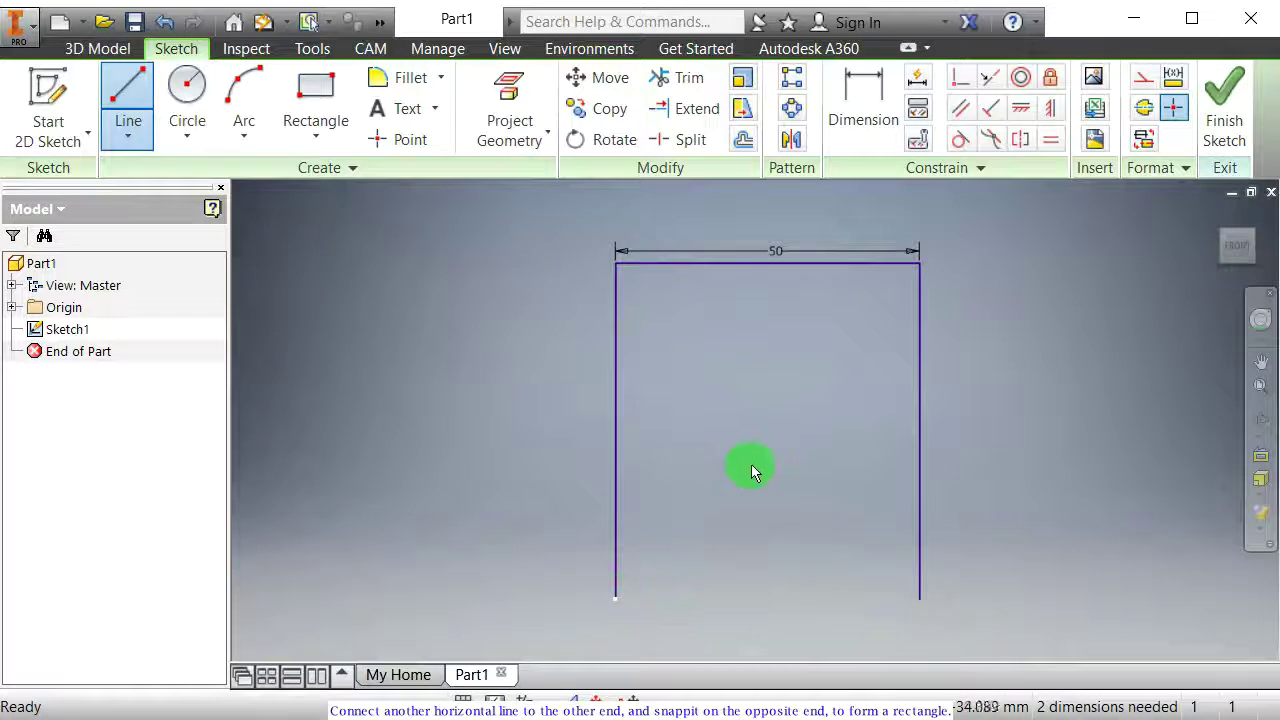
Step: Close the rectangle with a horizontal line joining the lower ends of the two vertical lines
{"action": "key", "text": "F2"}
{"action": "mouse_move", "coordinate": [751, 464]}
{"action": "left_mouse_down"}
{"action": "mouse_move", "coordinate": [820, 417]}
{"action": "mouse_move", "coordinate": [798, 317]}
{"action": "left_mouse_up"}
{"action": "left_click", "coordinate": [120, 85]}
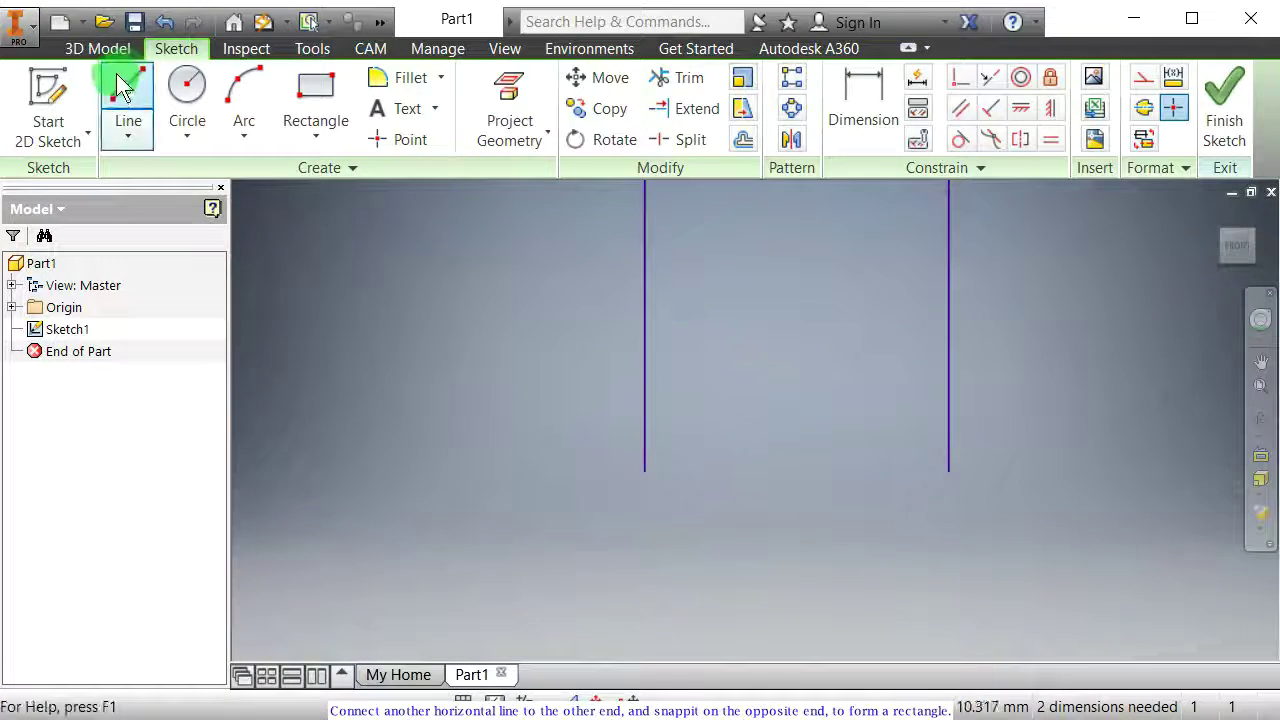
{"action": "left_click", "coordinate": [641, 470]}
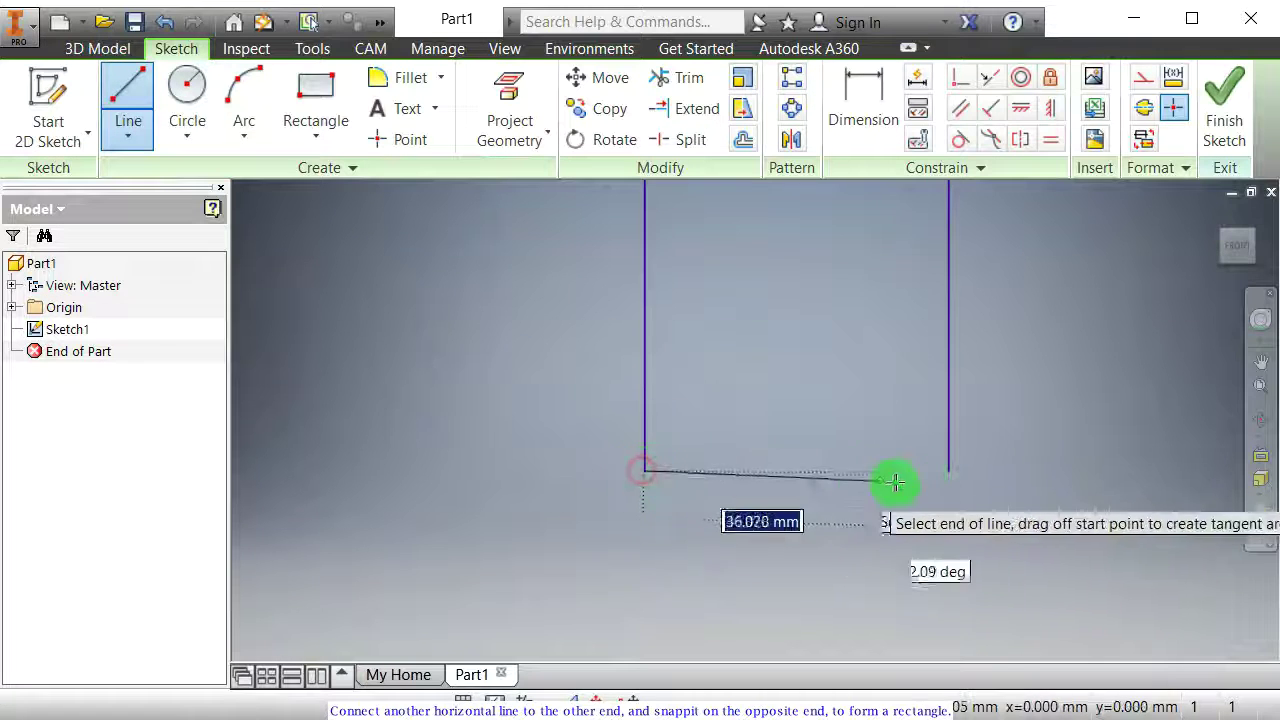
{"action": "double_click", "coordinate": [948, 469]}
{"action": "key", "text": "F2"}
{"action": "mouse_move", "coordinate": [822, 349]}
{"action": "left_mouse_down"}
{"action": "mouse_move", "coordinate": [828, 531]}
{"action": "mouse_move", "coordinate": [863, 437]}
{"action": "left_mouse_up"}
{"action": "key", "text": "Escape"}
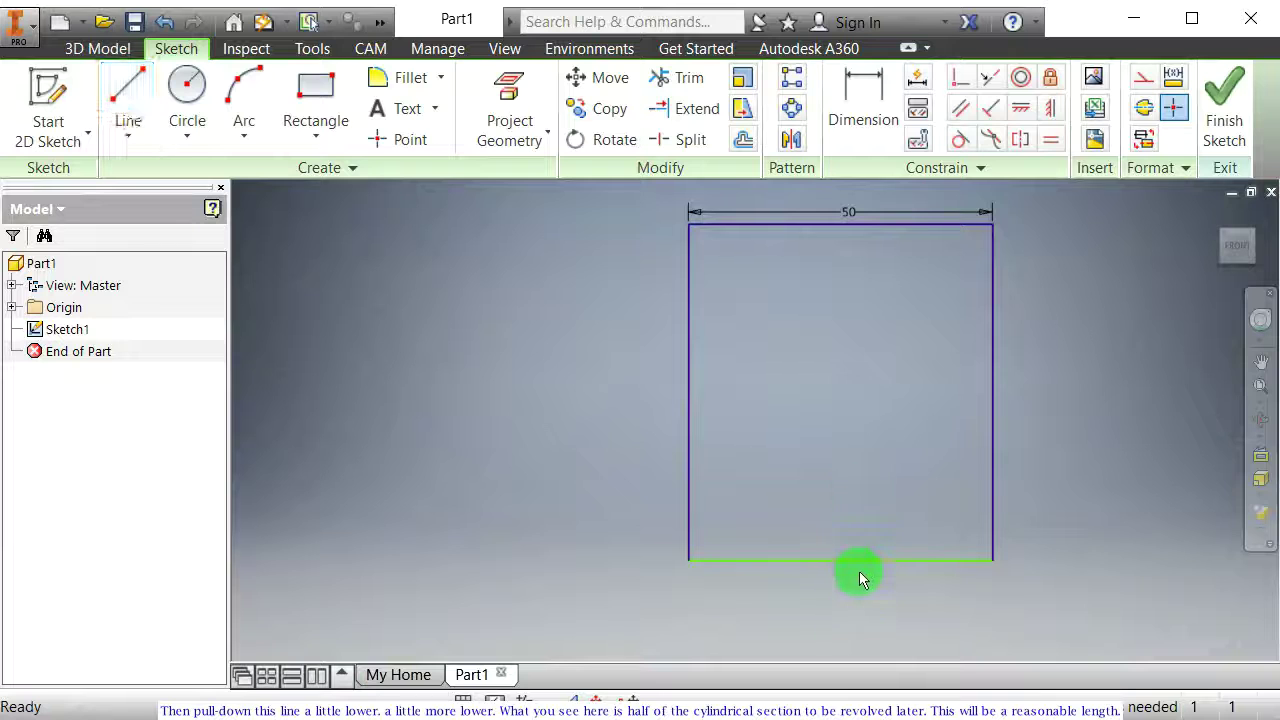
Step: Pull the rectangle's bottom edge down until the profile is about 79 mm tall
{"action": "left_click_drag", "start_coordinate": [862, 562], "coordinate": [863, 650]}
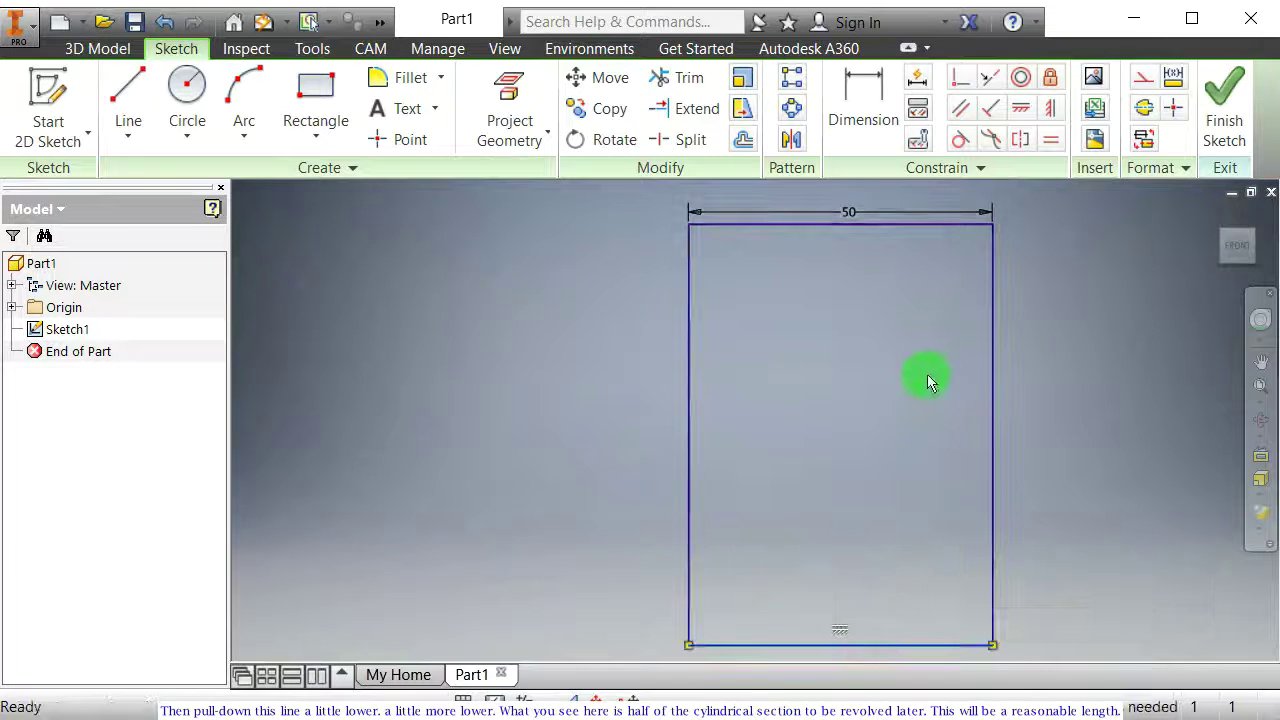
{"action": "middle_click_drag", "start_coordinate": [855, 338], "coordinate": [699, 333]}
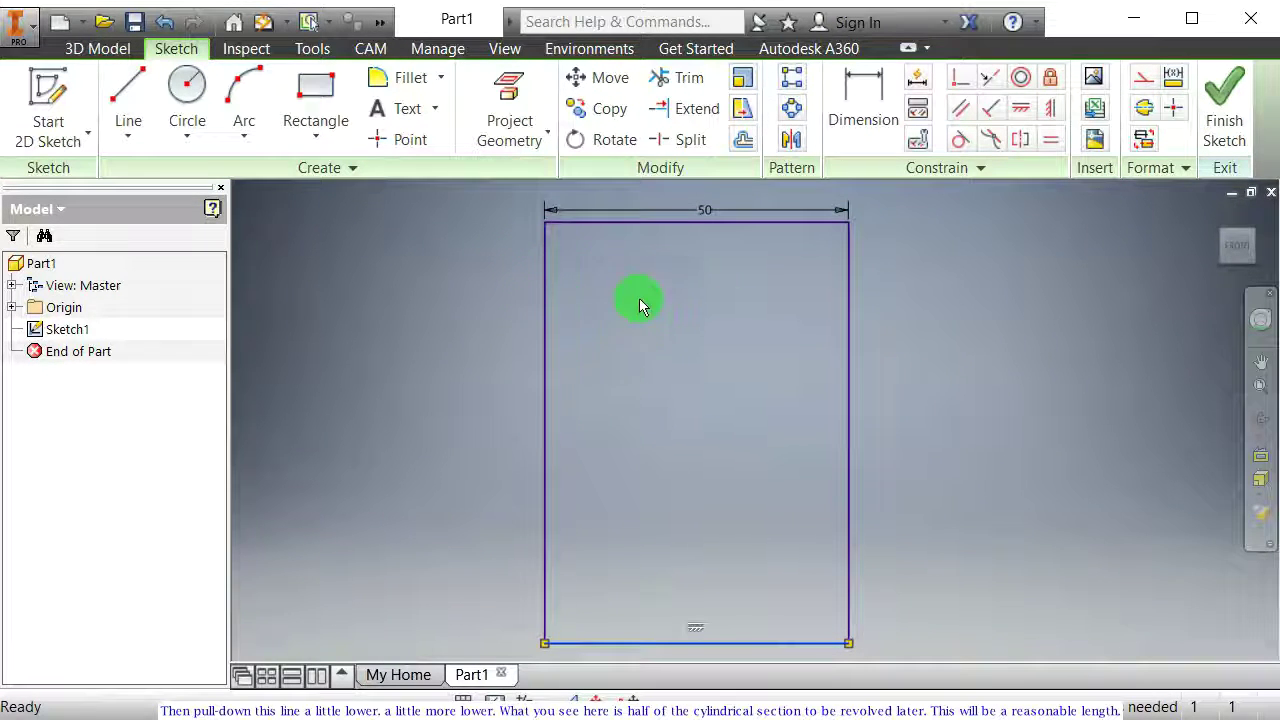
{"action": "scroll", "coordinate": [721, 328], "scroll_direction": "up", "scroll_amount": 2}
{"action": "scroll", "coordinate": [726, 330], "scroll_direction": "down", "scroll_amount": 3}
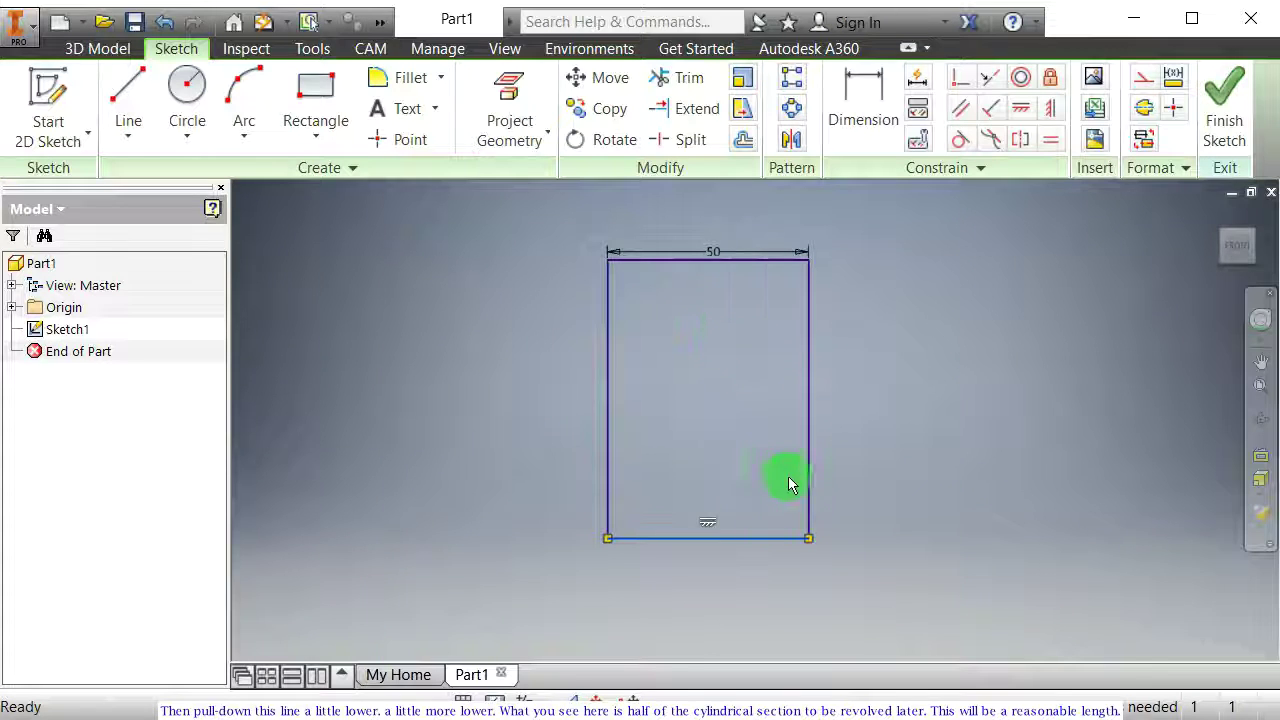
{"action": "left_click_drag", "start_coordinate": [754, 541], "coordinate": [754, 578]}
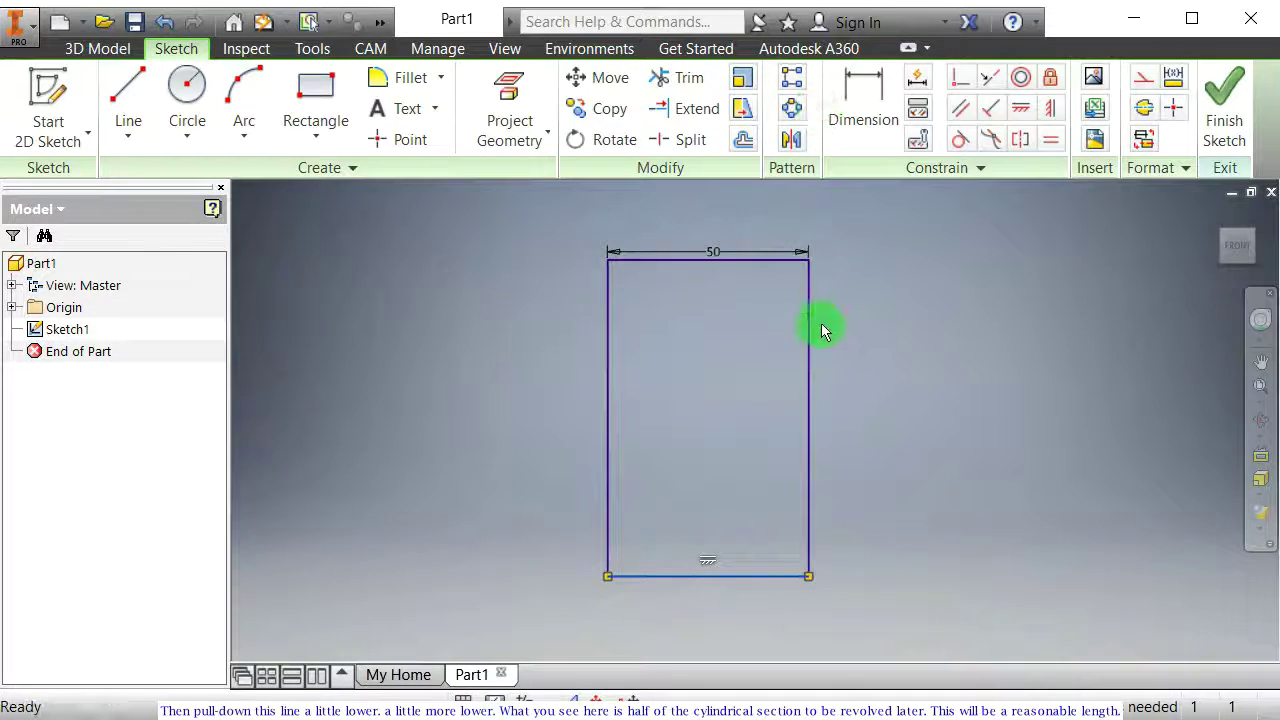
Step: Dimension the rectangle's right vertical side at 90 mm
{"action": "left_click", "coordinate": [857, 112]}
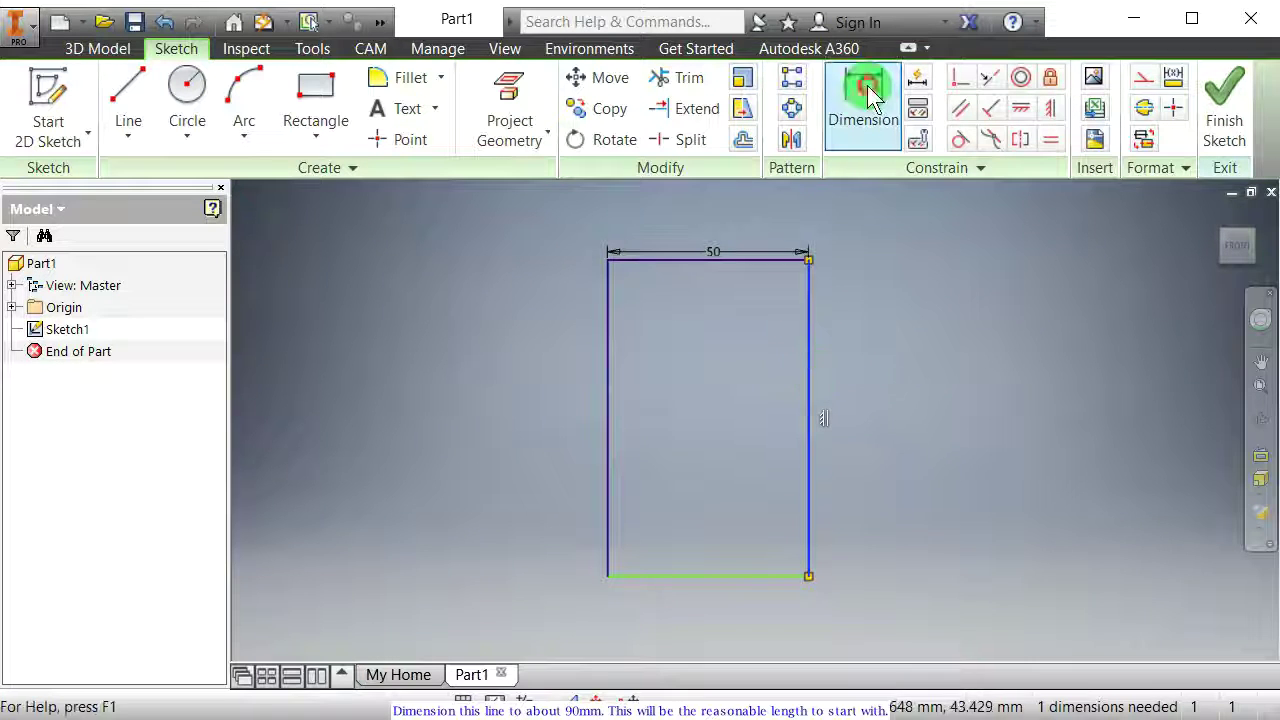
{"action": "left_click", "coordinate": [808, 372]}
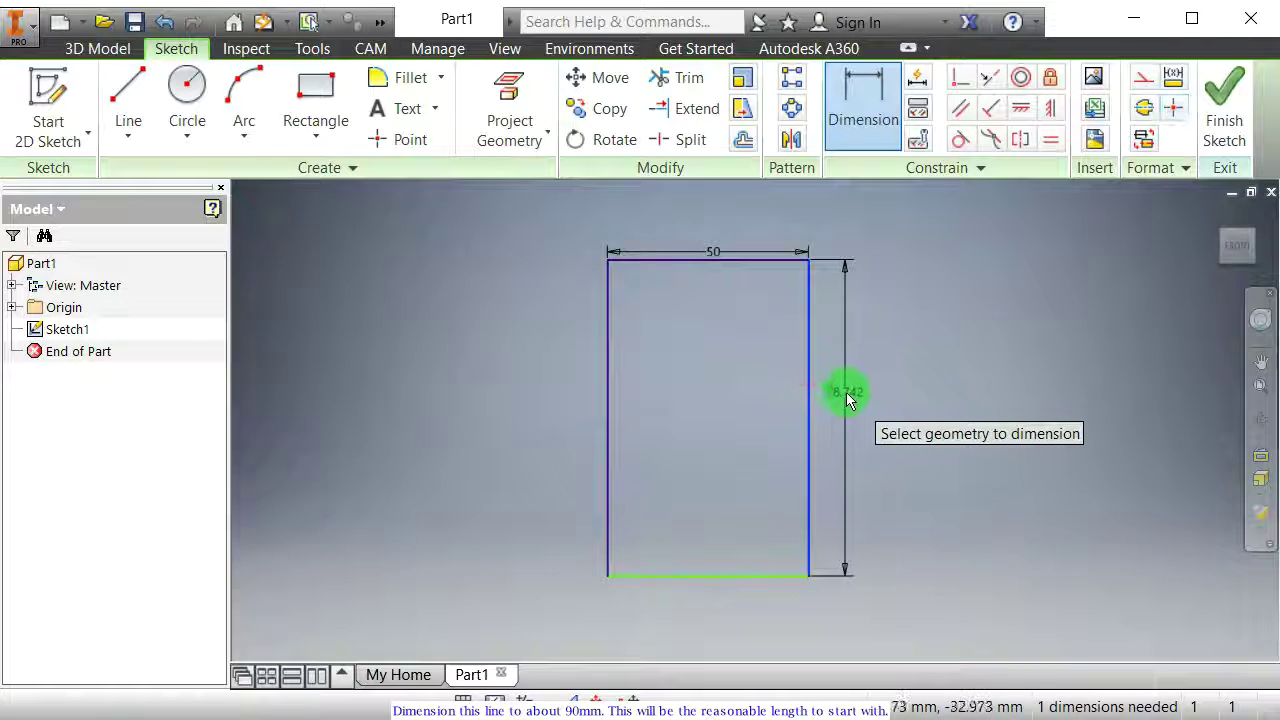
{"action": "left_click", "coordinate": [846, 394]}
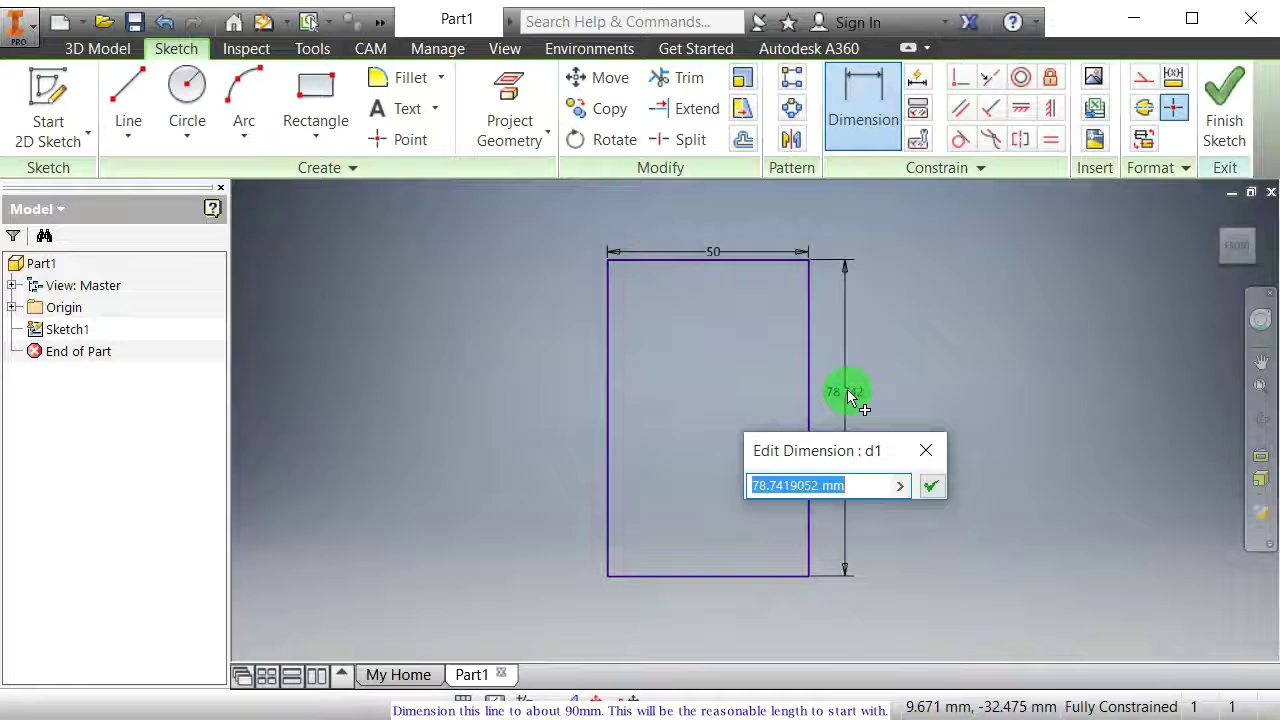
{"action": "type", "text": "90"}
{"action": "key", "text": "Return"}
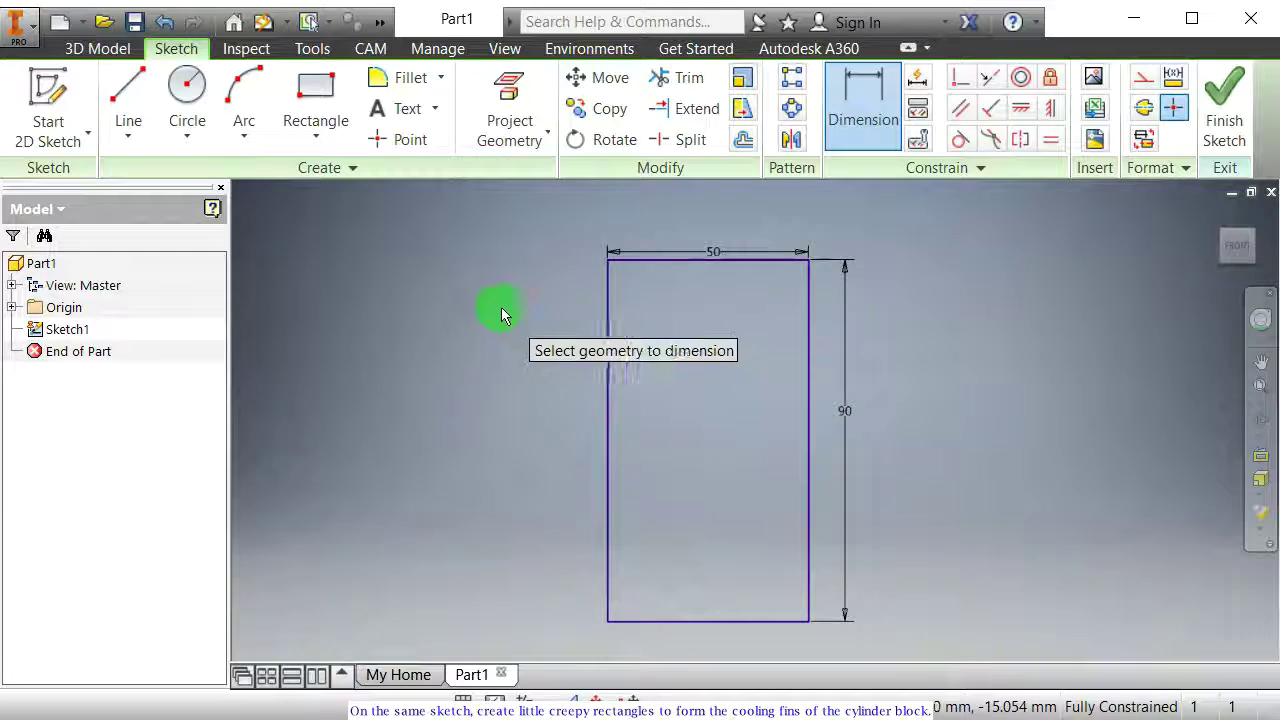
Step: Sketch a thin horizontal rectangle about 36 mm by 5 mm just left of the main profile, near its upper edge
{"action": "middle_click_drag", "start_coordinate": [501, 308], "coordinate": [646, 312]}
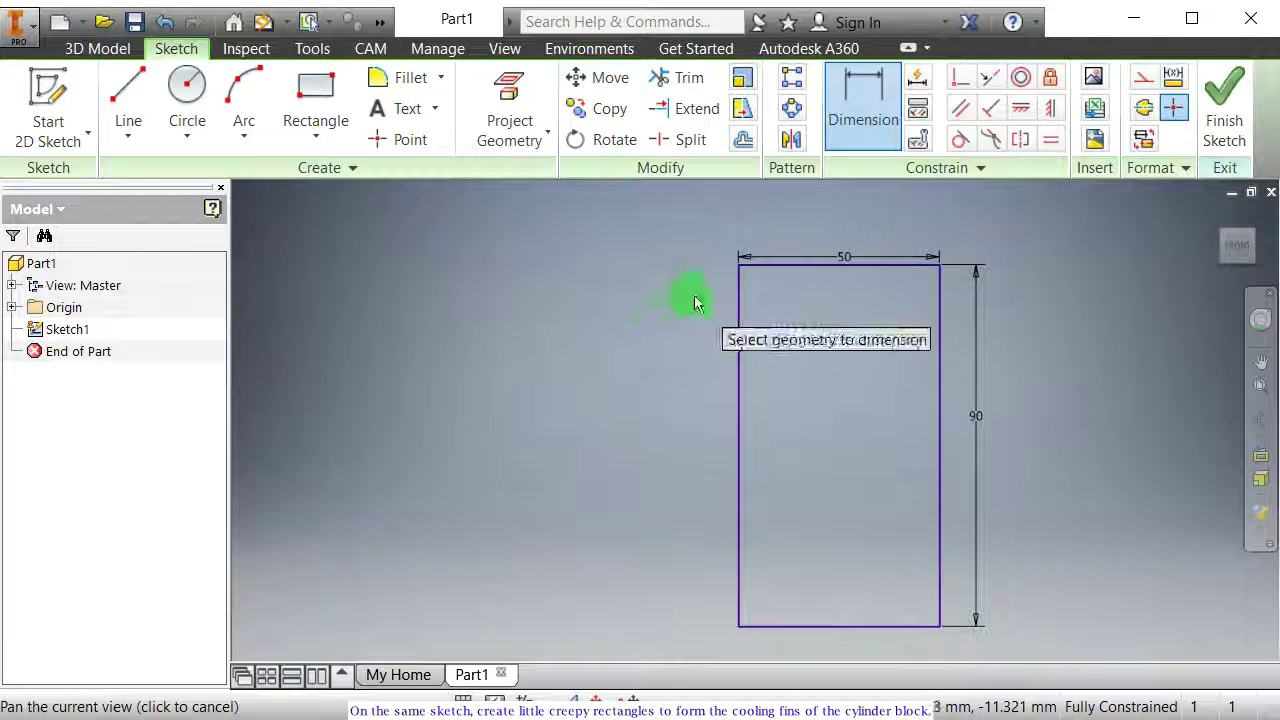
{"action": "left_click", "coordinate": [138, 85]}
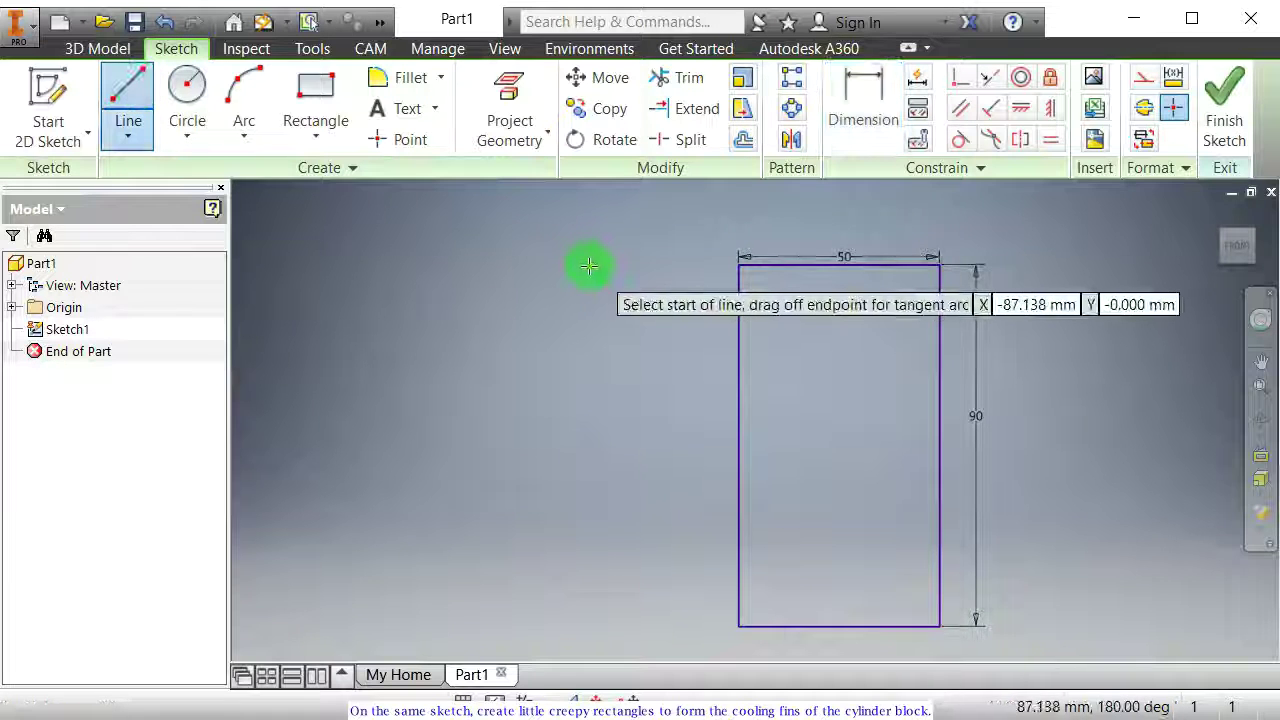
{"action": "left_click", "coordinate": [315, 100]}
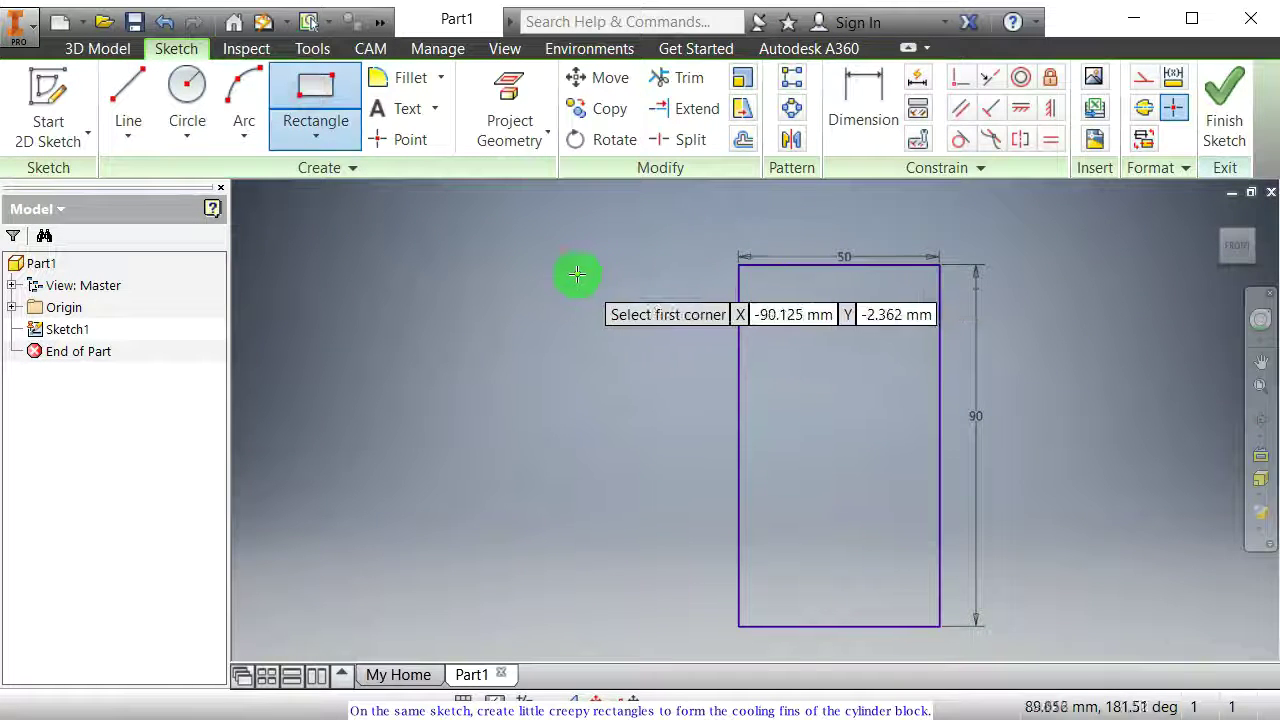
{"action": "left_click", "coordinate": [576, 274]}
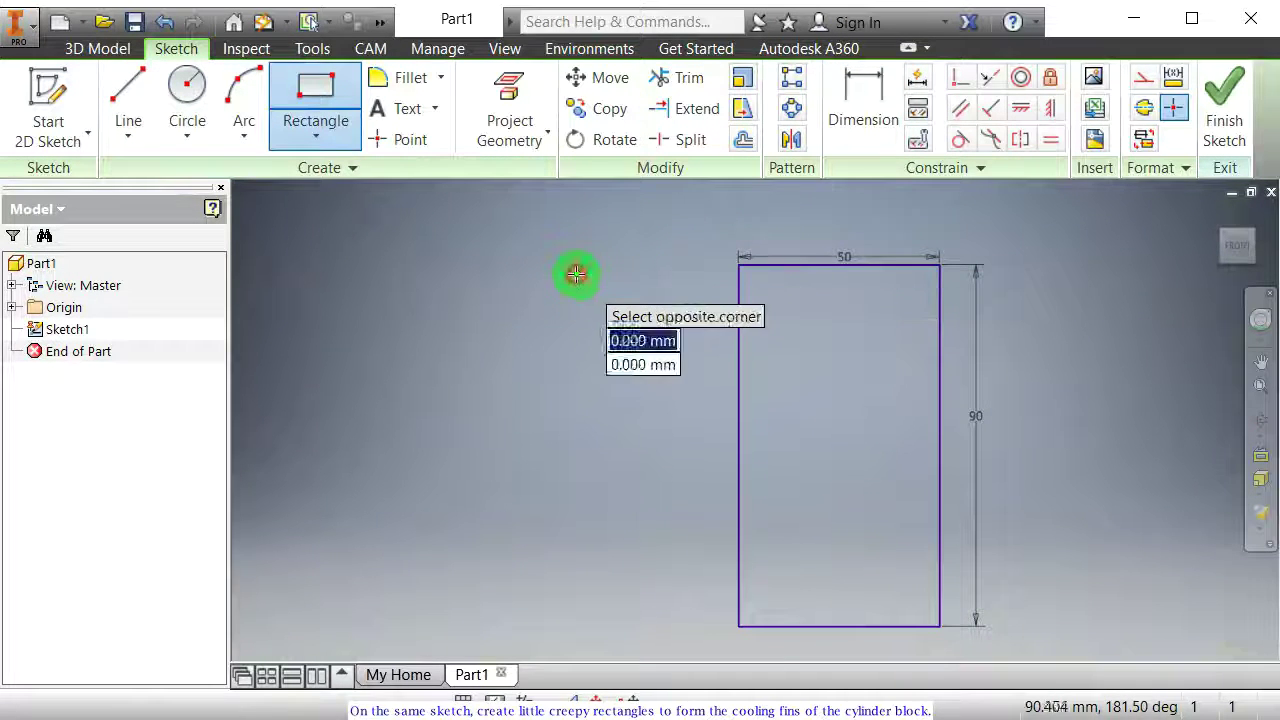
{"action": "left_click", "coordinate": [721, 291]}
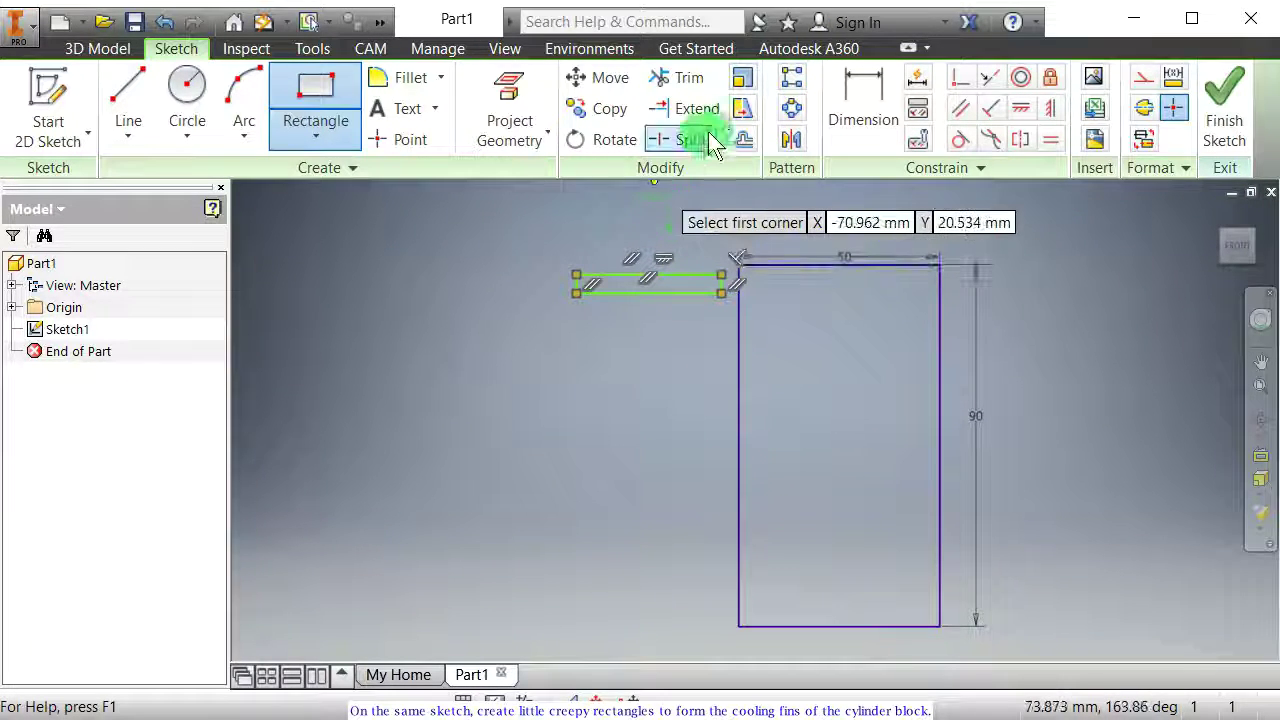
Step: Dimension the thickness of the thin fin rectangle at 4 mm, using its short side nearest the main profile
{"action": "scroll", "coordinate": [671, 252], "scroll_direction": "up", "scroll_amount": 5}
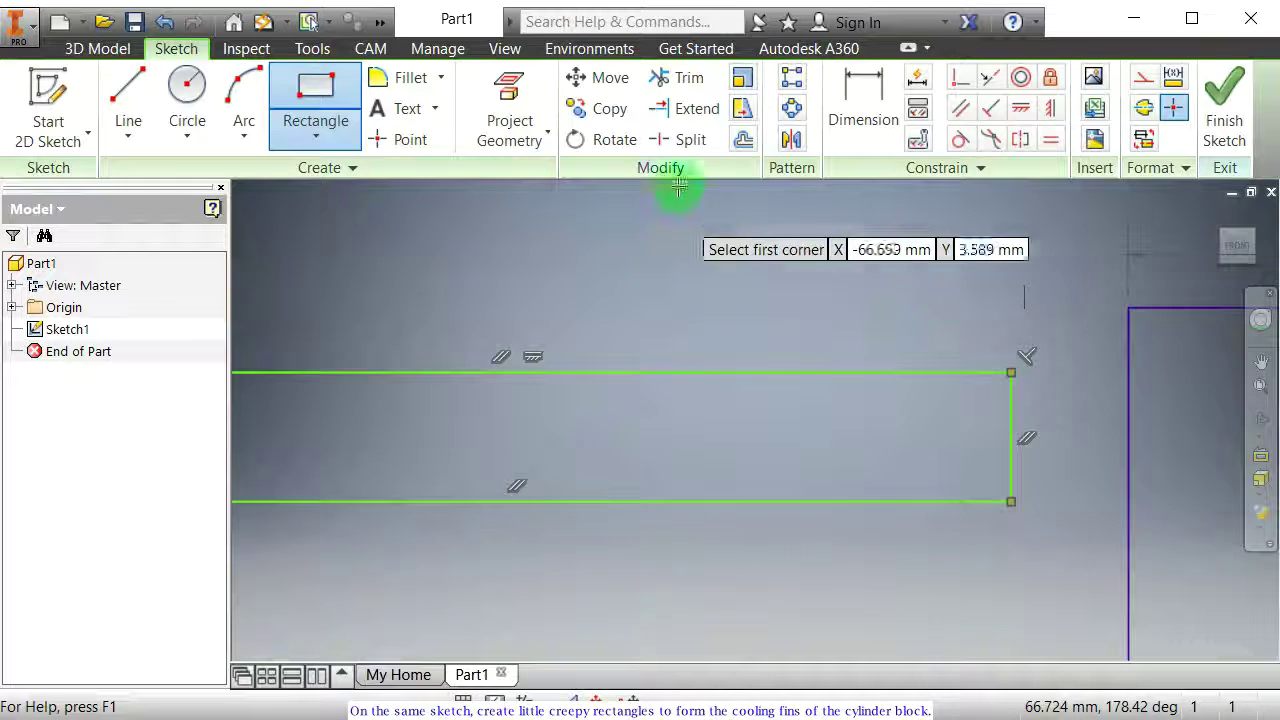
{"action": "left_click", "coordinate": [855, 100]}
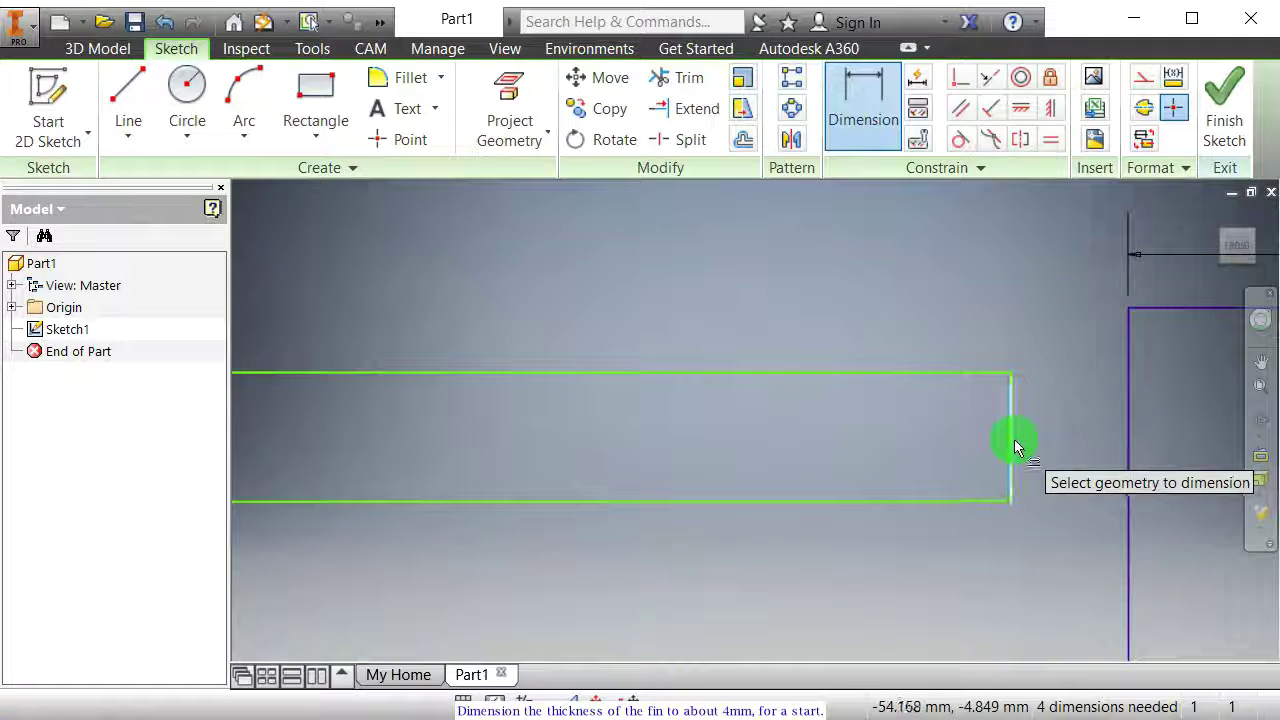
{"action": "left_click", "coordinate": [1013, 440]}
{"action": "left_click", "coordinate": [1034, 442]}
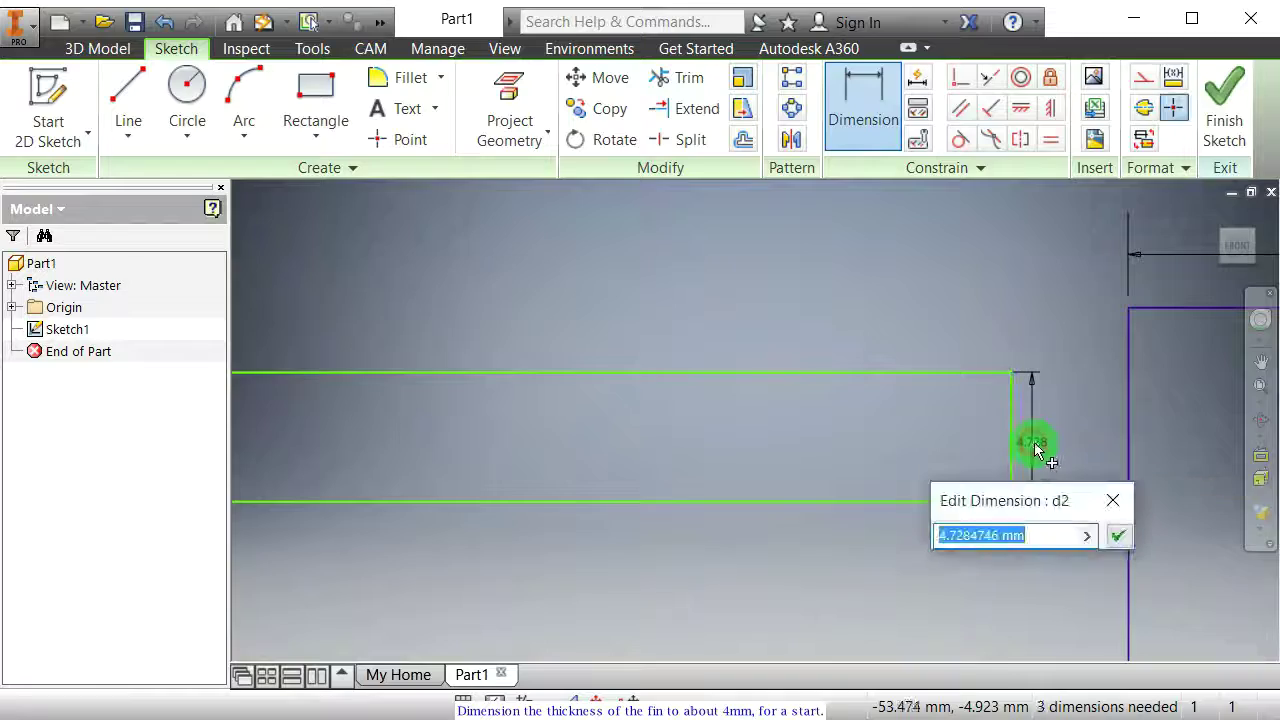
{"action": "key", "text": "BackSpace"}
{"action": "type", "text": "4"}
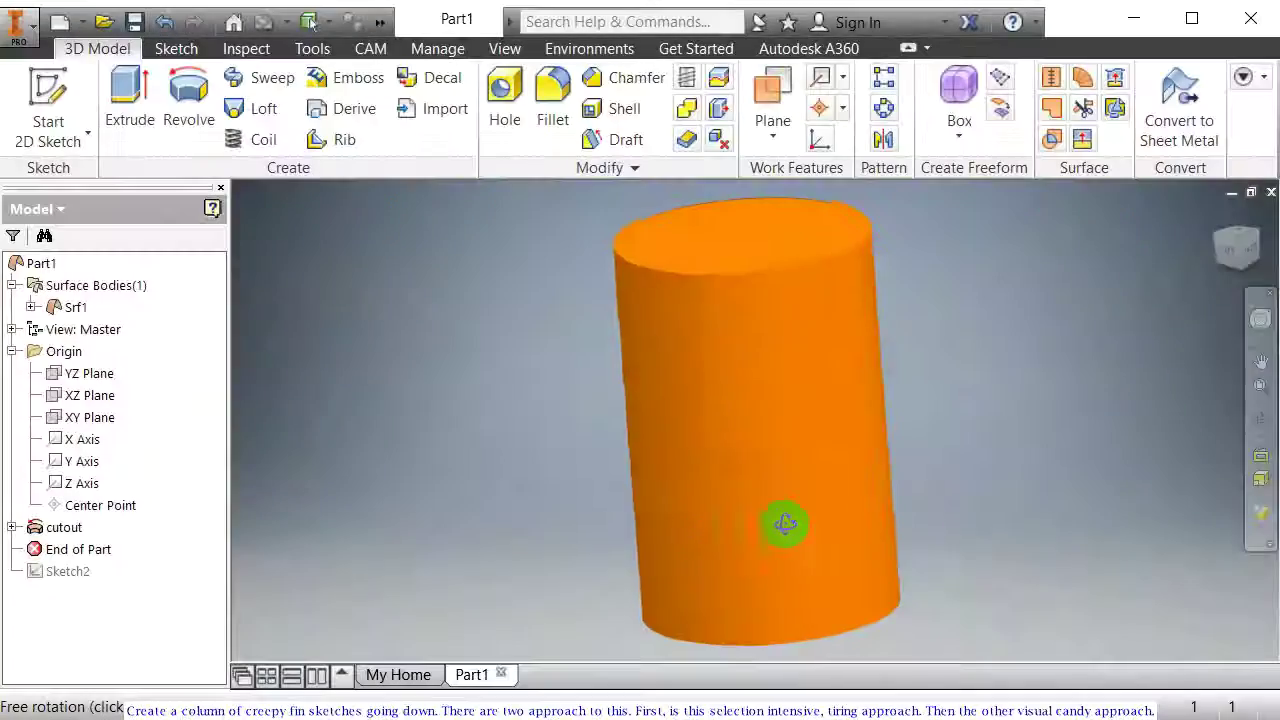
Step: Start a new sketch on the YZ plane and slice the cylinder surface at the sketch plane
{"action": "left_click_drag", "start_coordinate": [780, 523], "coordinate": [821, 512]}
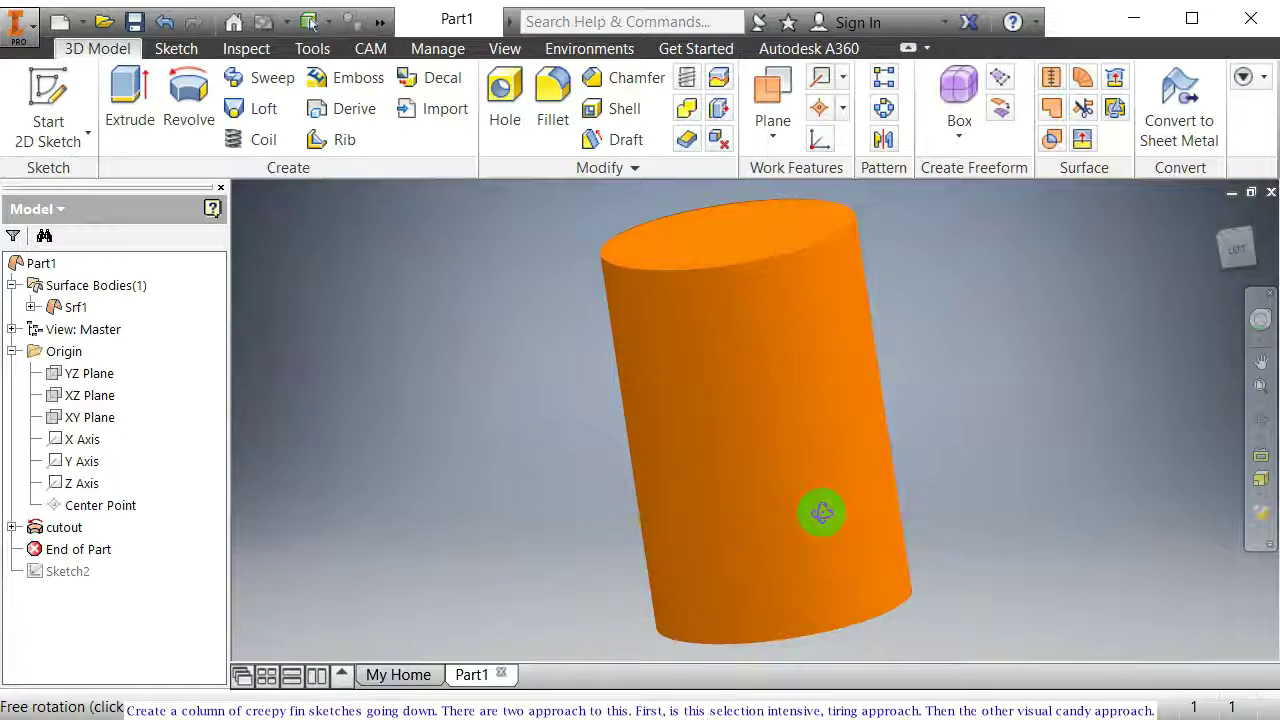
{"action": "key", "text": "Escape"}
{"action": "left_click", "coordinate": [90, 374]}
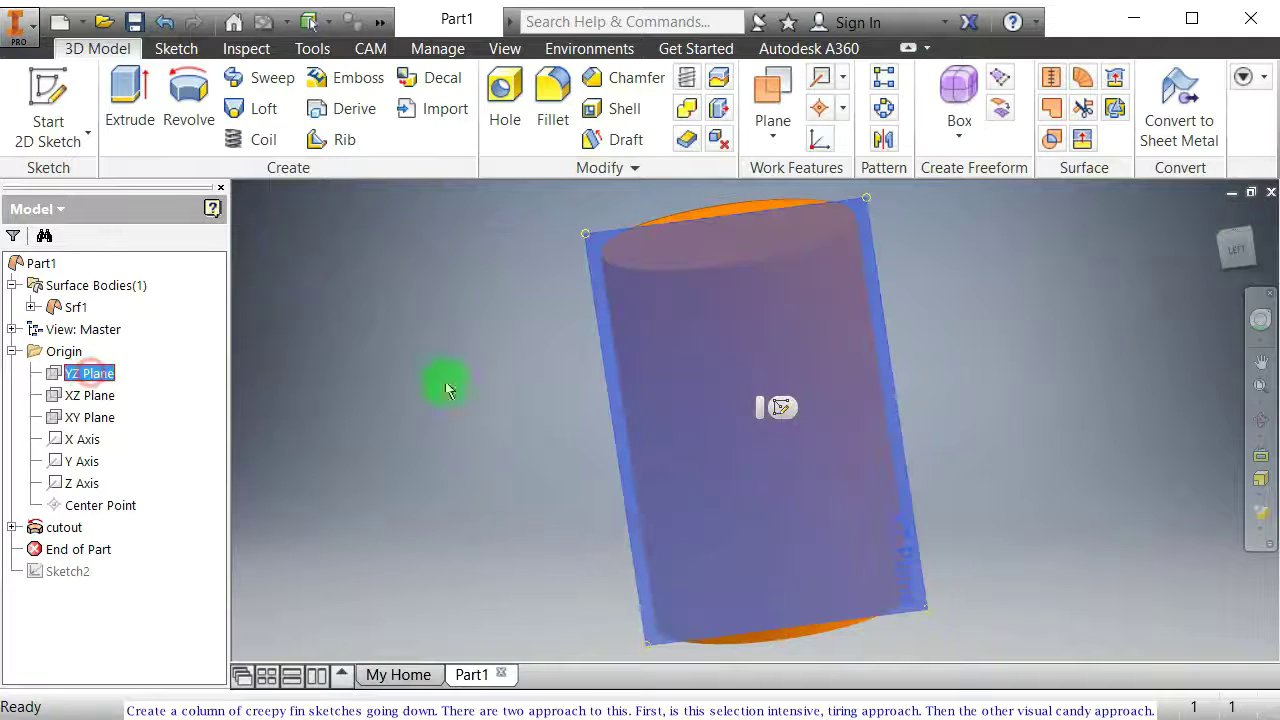
{"action": "left_click", "coordinate": [787, 406]}
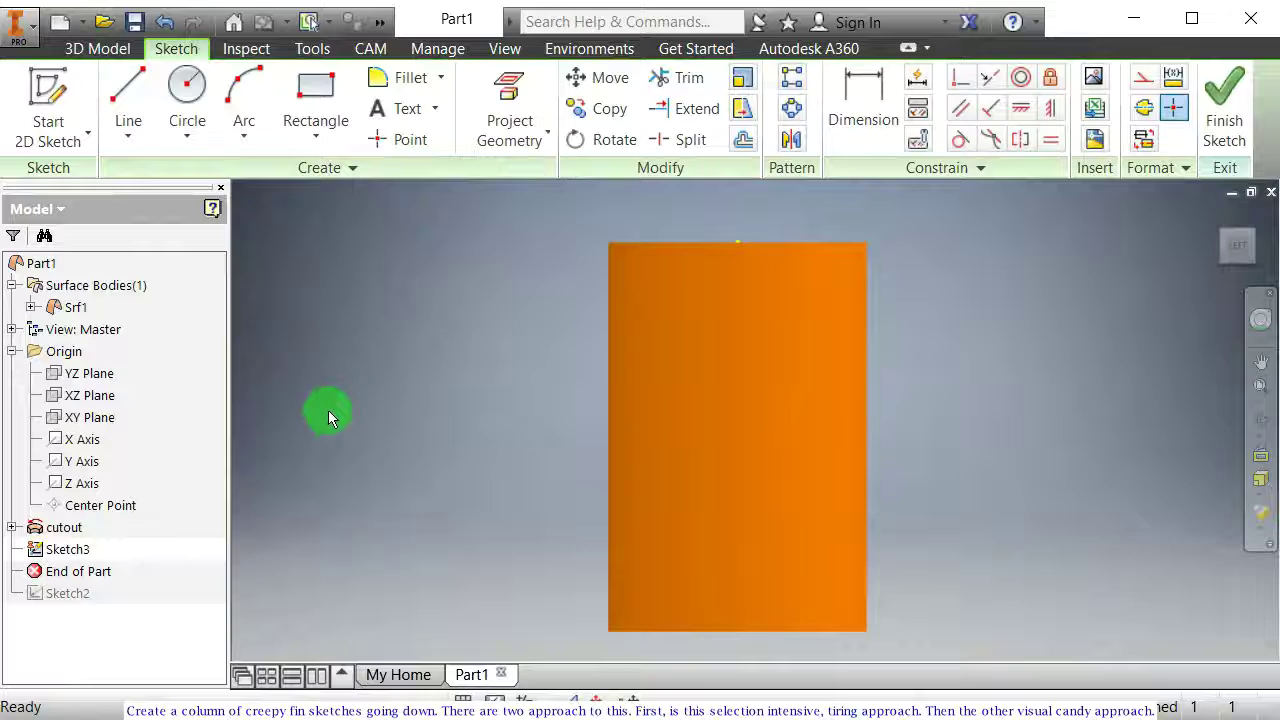
{"action": "key", "text": "F7"}
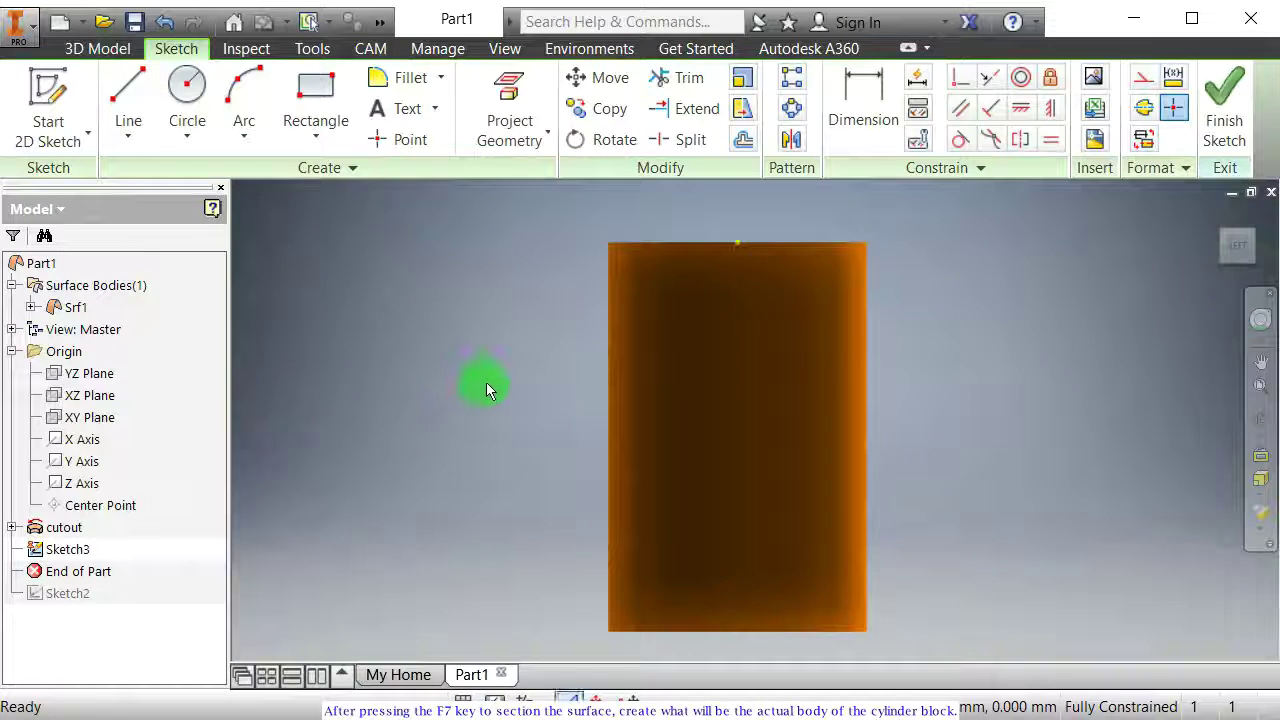
Step: Sketch a rectangle about 63 mm by 148 mm from outside the cylinder's upper corner to its centreline near the base
{"action": "key", "text": "F2"}
{"action": "left_click_drag", "start_coordinate": [486, 382], "coordinate": [458, 390]}
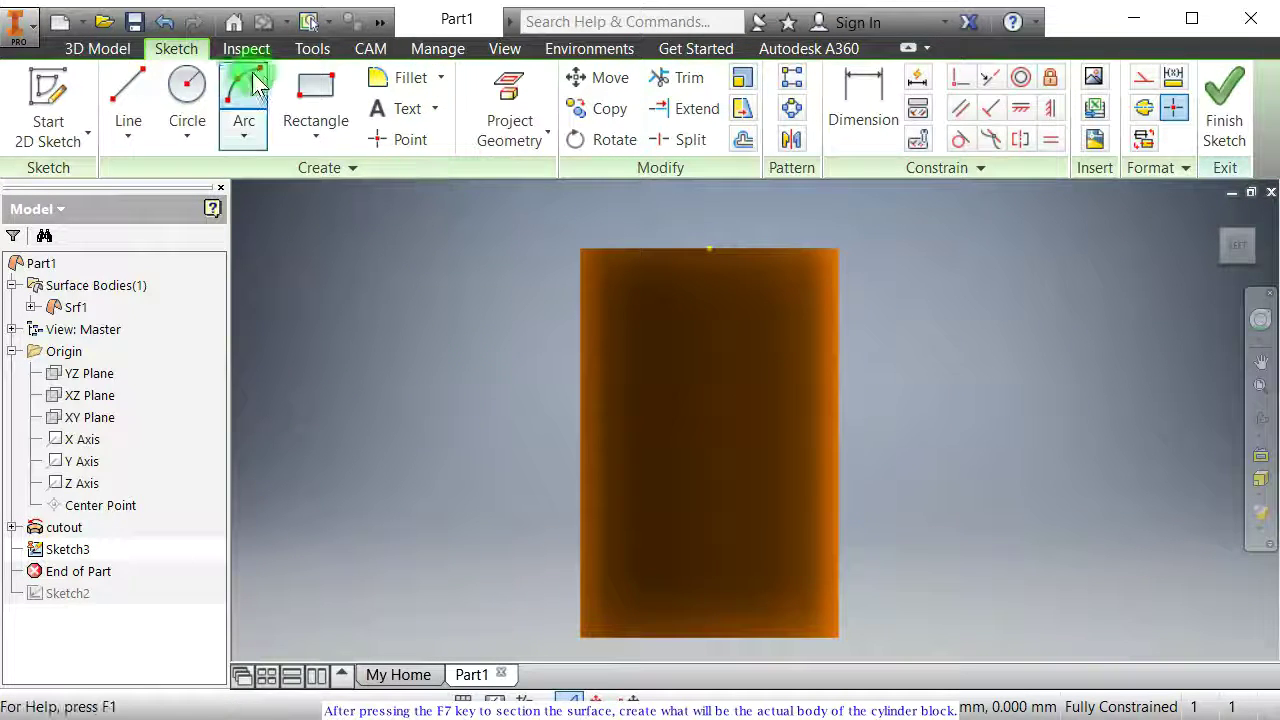
{"action": "left_click", "coordinate": [305, 100]}
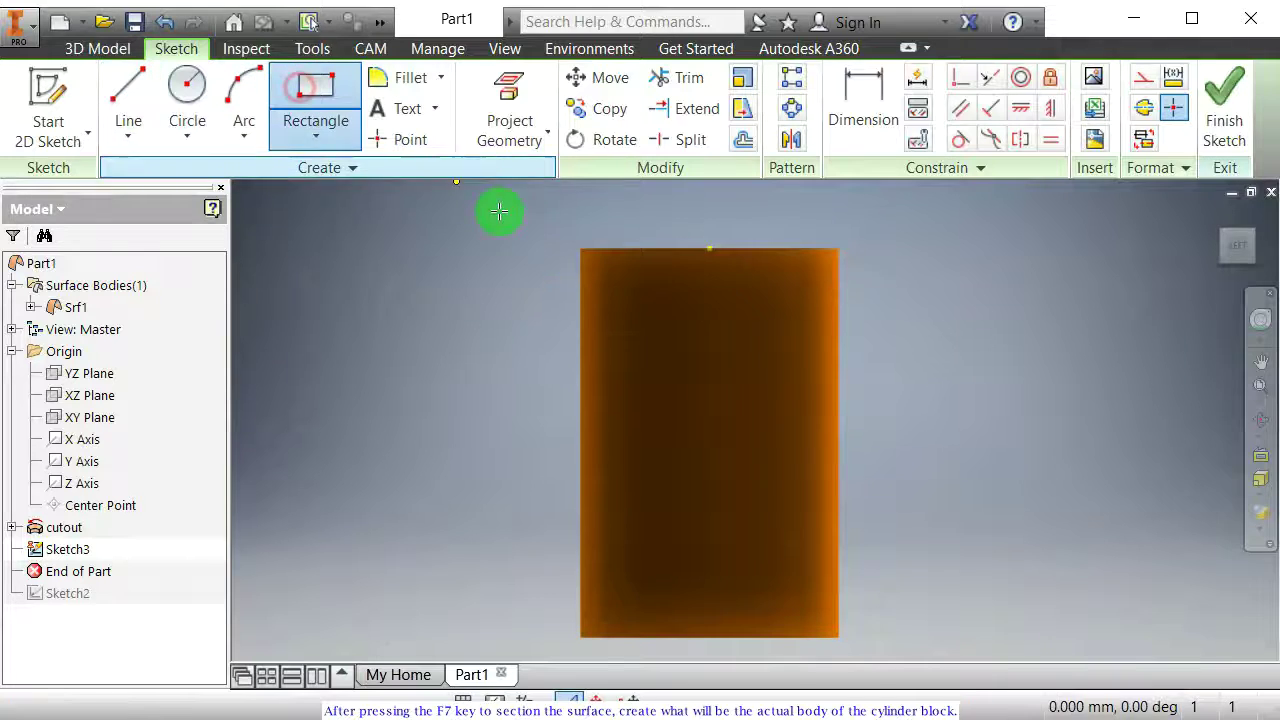
{"action": "left_click", "coordinate": [547, 250]}
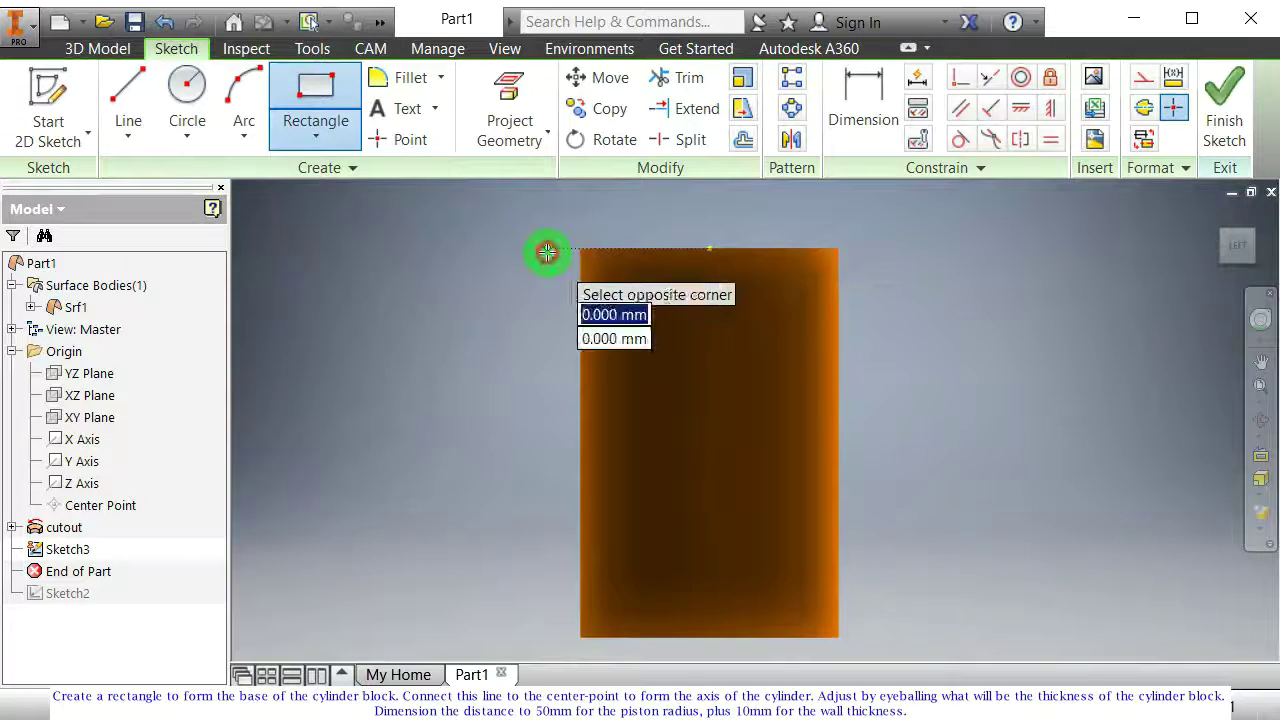
{"action": "left_click", "coordinate": [706, 631]}
{"action": "key", "text": "Escape"}
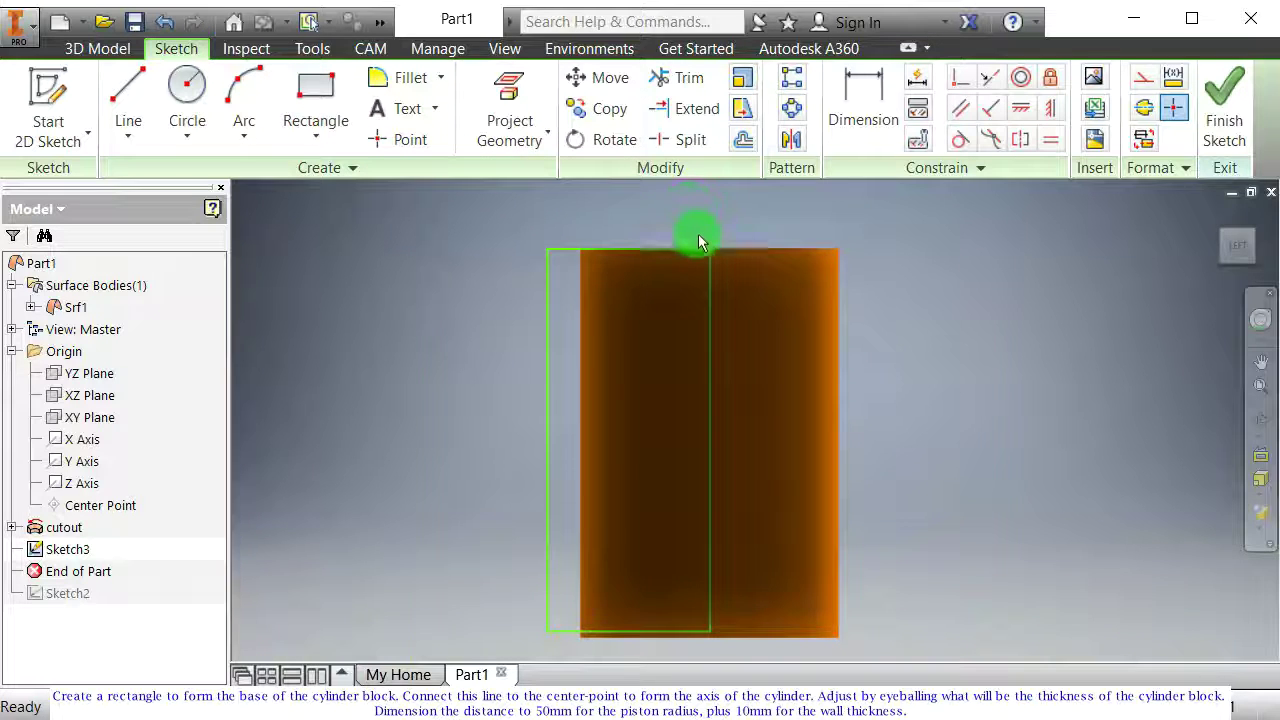
Step: Make the rectangle's upper inner corner coincident with the projected centre point at the top of the cylinder
{"action": "scroll", "coordinate": [697, 234], "scroll_direction": "down", "scroll_amount": 5}
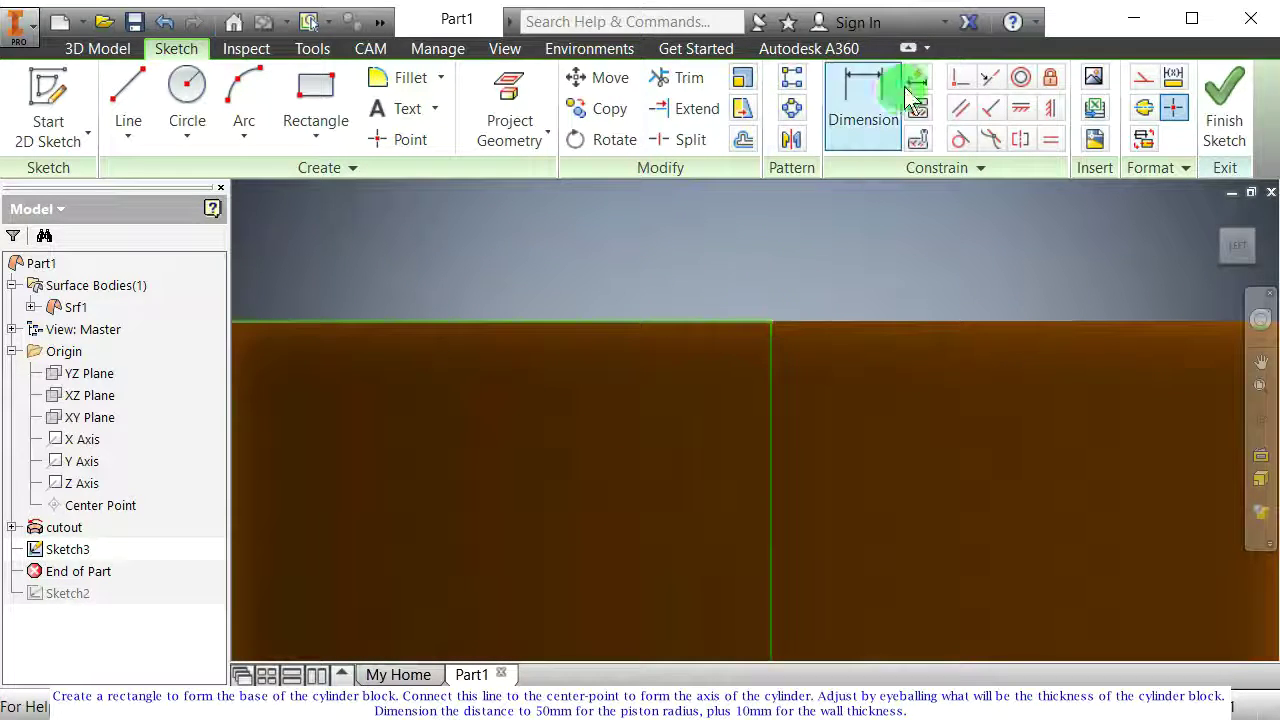
{"action": "left_click", "coordinate": [959, 77]}
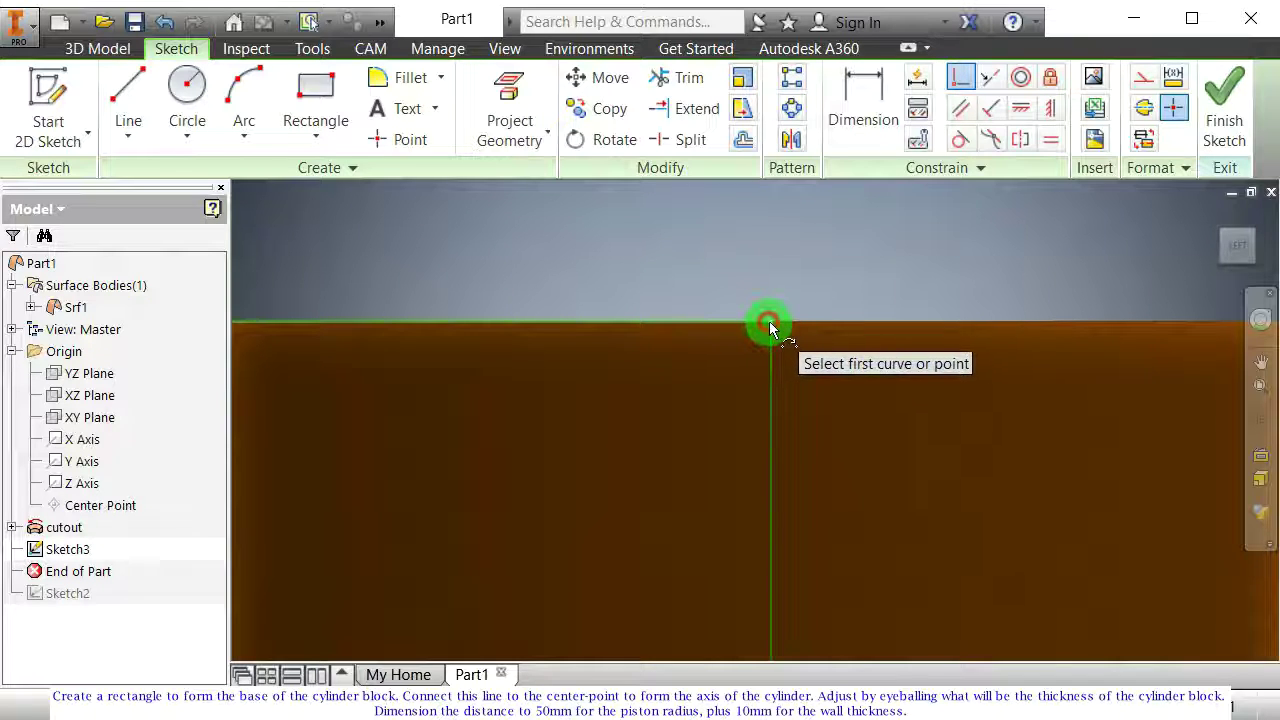
{"action": "left_click", "coordinate": [769, 321]}
{"action": "left_click", "coordinate": [770, 320]}
{"action": "scroll", "coordinate": [754, 418], "scroll_direction": "up", "scroll_amount": 5}
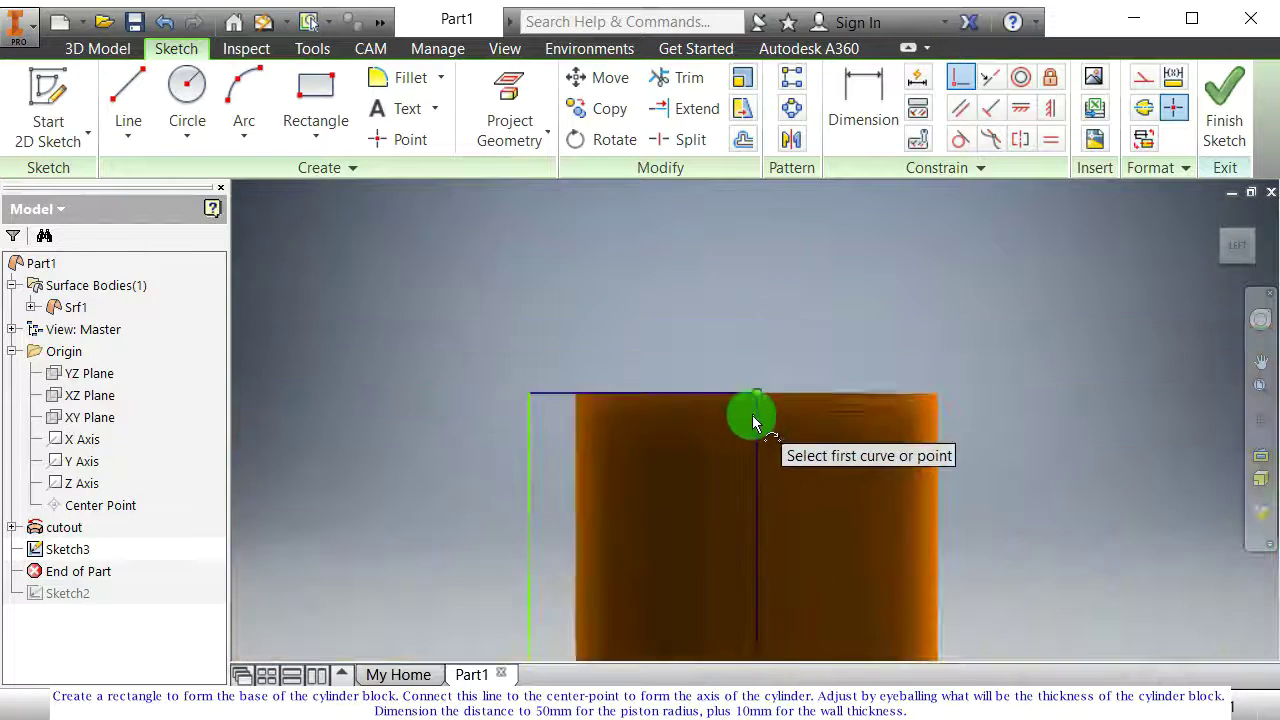
Step: Pull the rectangle's outer vertical side inward and dimension its top edge at 60 mm
{"action": "mouse_move", "coordinate": [694, 541]}
{"action": "middle_mouse_down"}
{"action": "mouse_move", "coordinate": [676, 361]}
{"action": "mouse_move", "coordinate": [663, 400]}
{"action": "middle_mouse_up"}
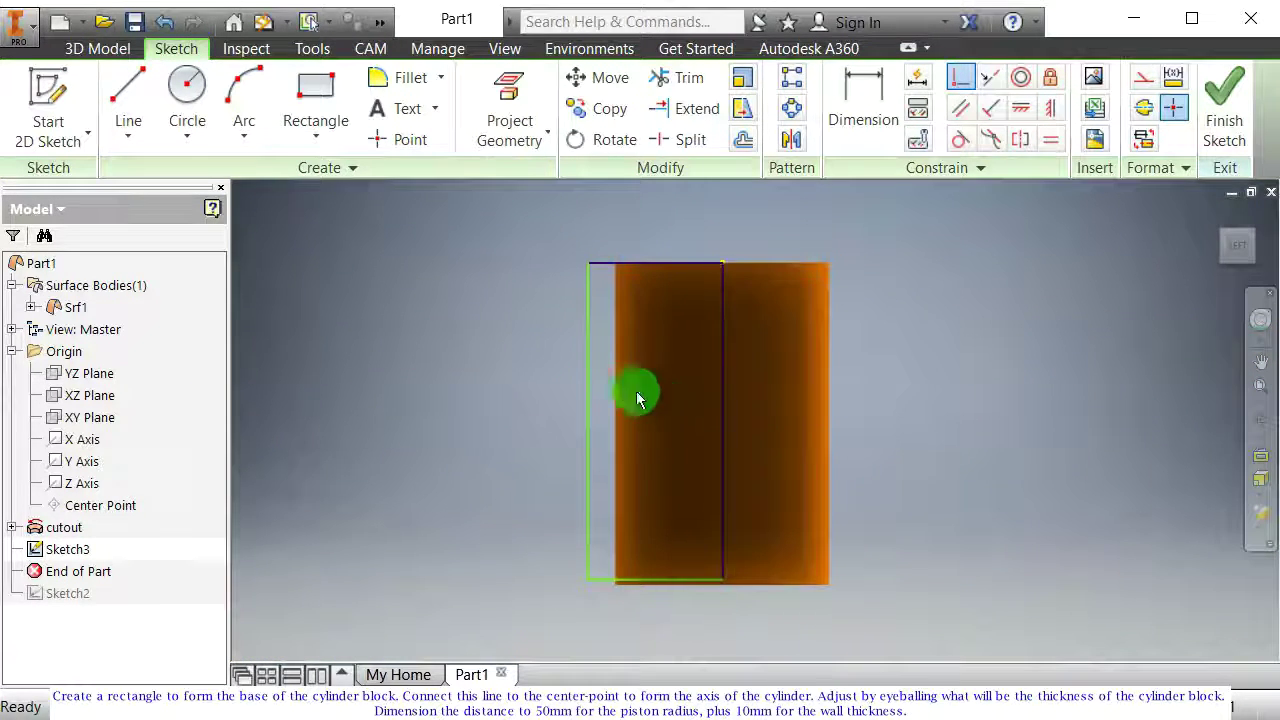
{"action": "left_click_drag", "start_coordinate": [590, 381], "coordinate": [599, 383]}
{"action": "scroll", "coordinate": [612, 273], "scroll_direction": "down", "scroll_amount": 5}
{"action": "middle_click_drag", "start_coordinate": [606, 270], "coordinate": [591, 414]}
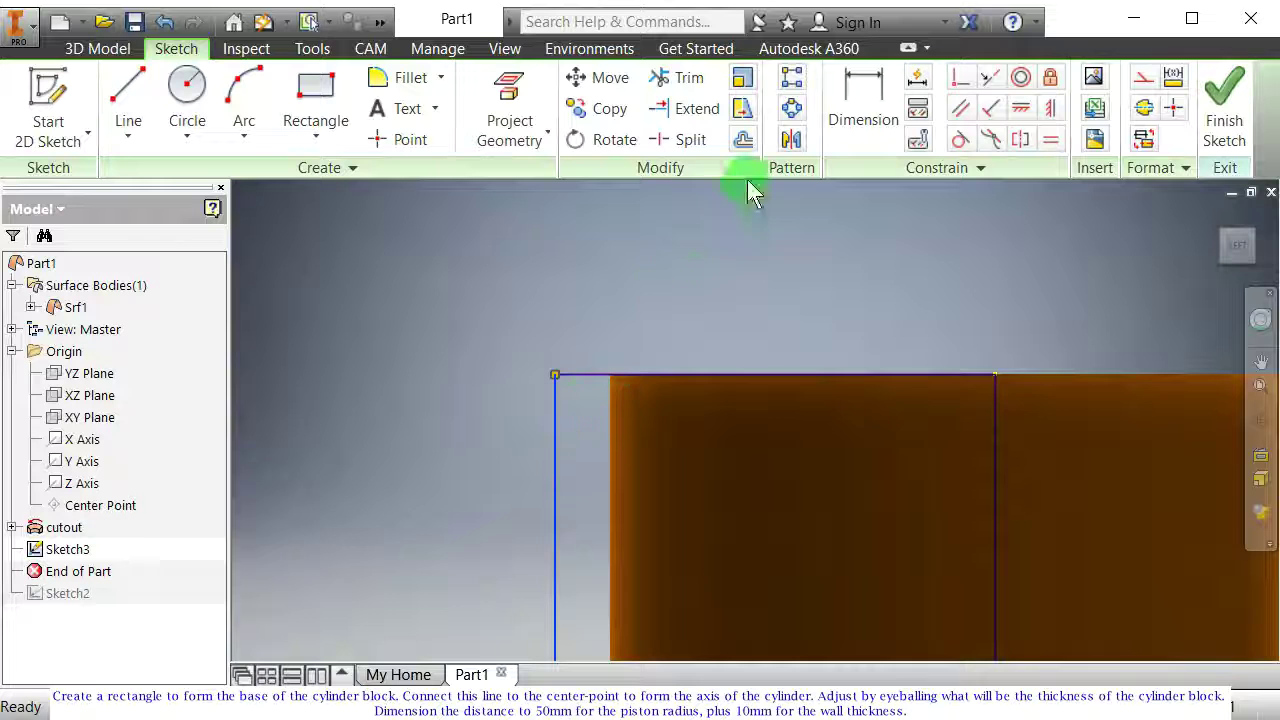
{"action": "left_click", "coordinate": [857, 128]}
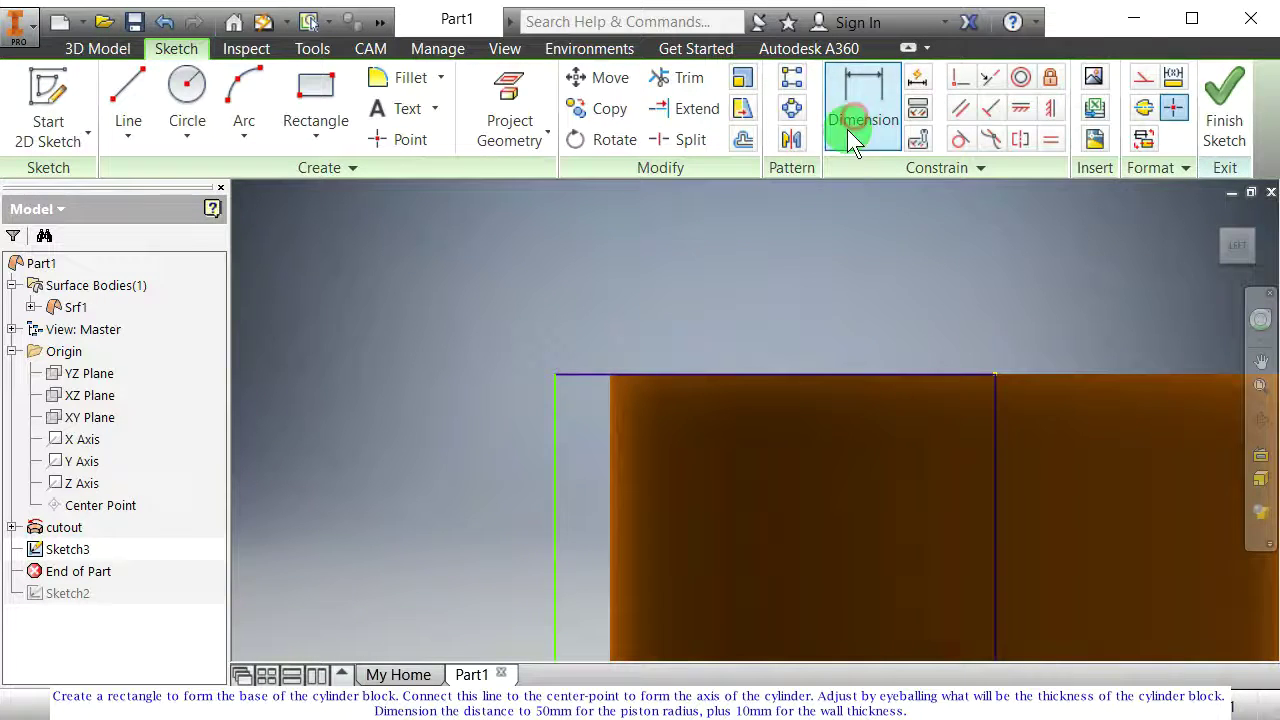
{"action": "left_click", "coordinate": [762, 372]}
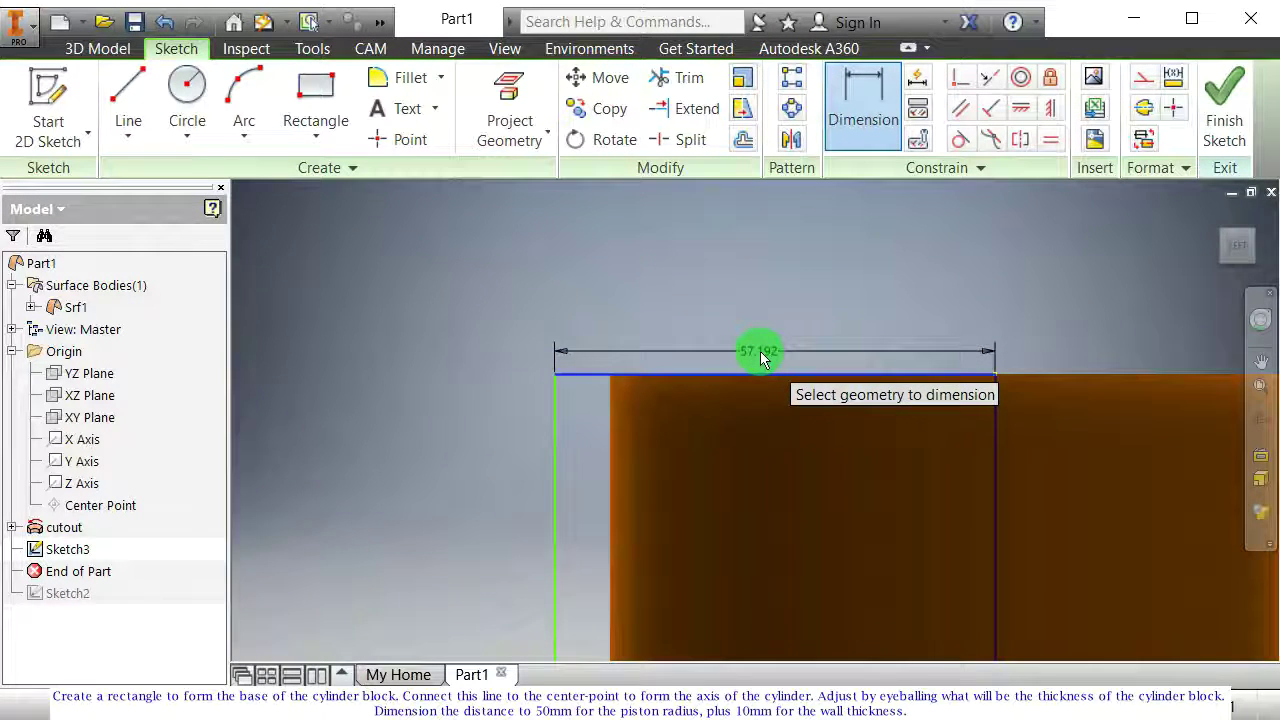
{"action": "left_click", "coordinate": [760, 351]}
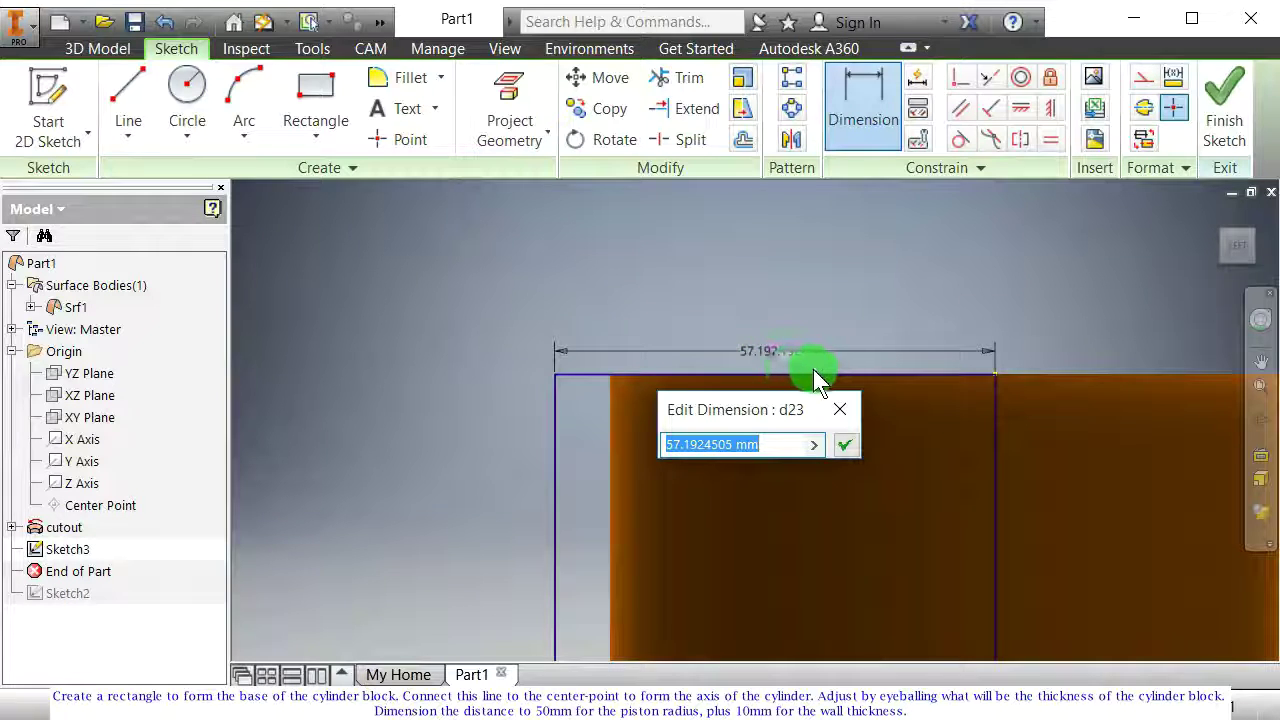
{"action": "type", "text": "60"}
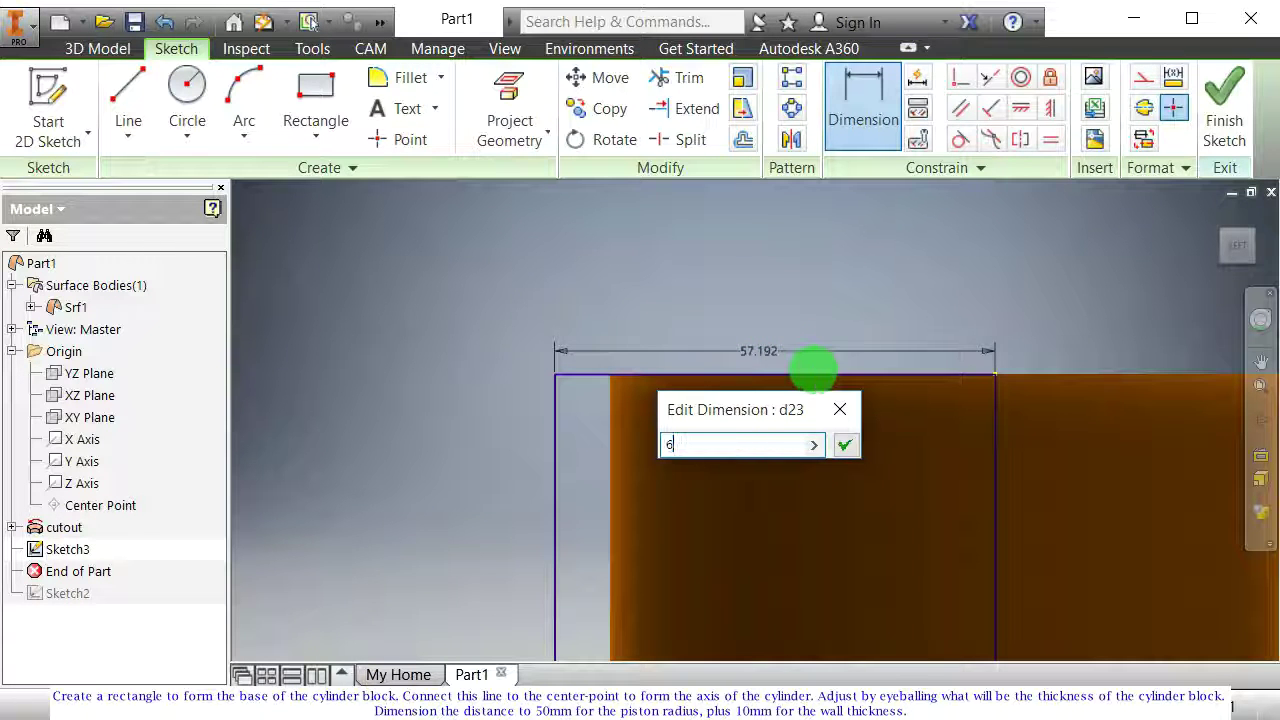
{"action": "left_click", "coordinate": [852, 447]}
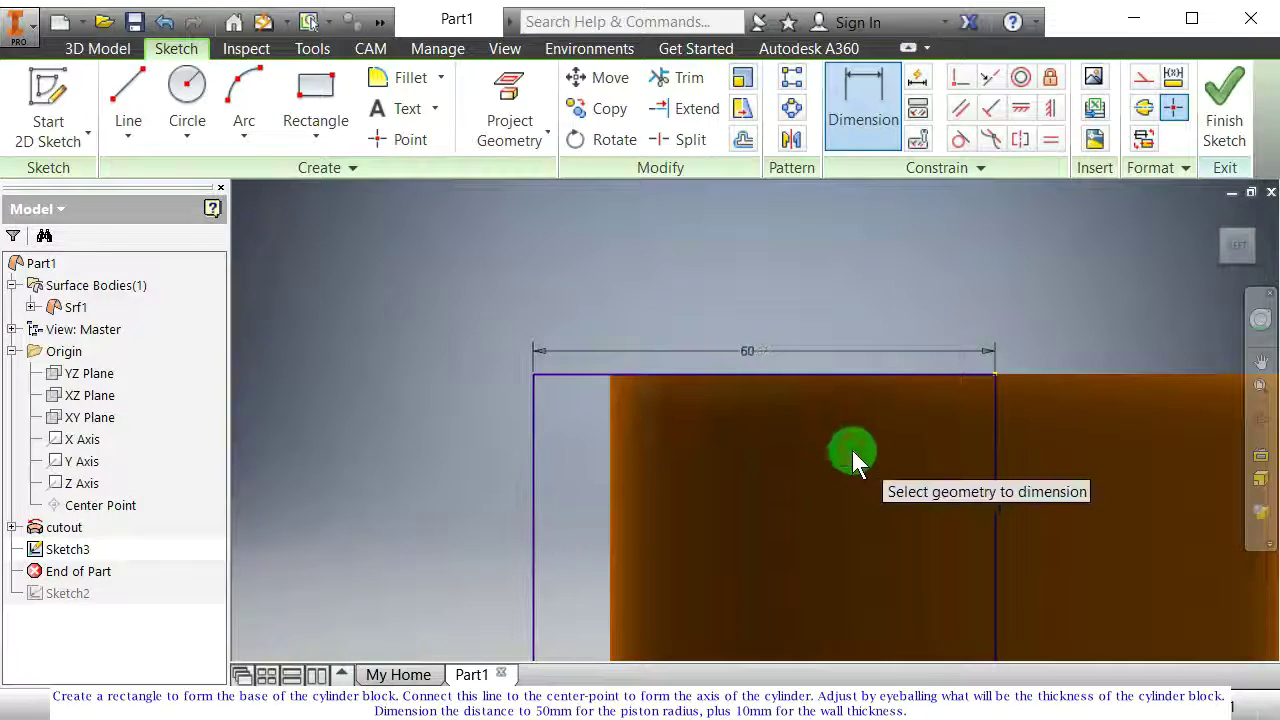
{"action": "scroll", "coordinate": [840, 473], "scroll_direction": "up", "scroll_amount": 3}
{"action": "mouse_move", "coordinate": [834, 512]}
{"action": "middle_mouse_down"}
{"action": "mouse_move", "coordinate": [809, 482]}
{"action": "mouse_move", "coordinate": [660, 399]}
{"action": "mouse_move", "coordinate": [606, 406]}
{"action": "middle_mouse_up"}
{"action": "key", "text": "Escape"}
Step: Sketch a thin fin rectangle about 34 mm by 4 mm across the block's outer vertical side, just below the top edge
{"action": "scroll", "coordinate": [529, 318], "scroll_direction": "up", "scroll_amount": 5}
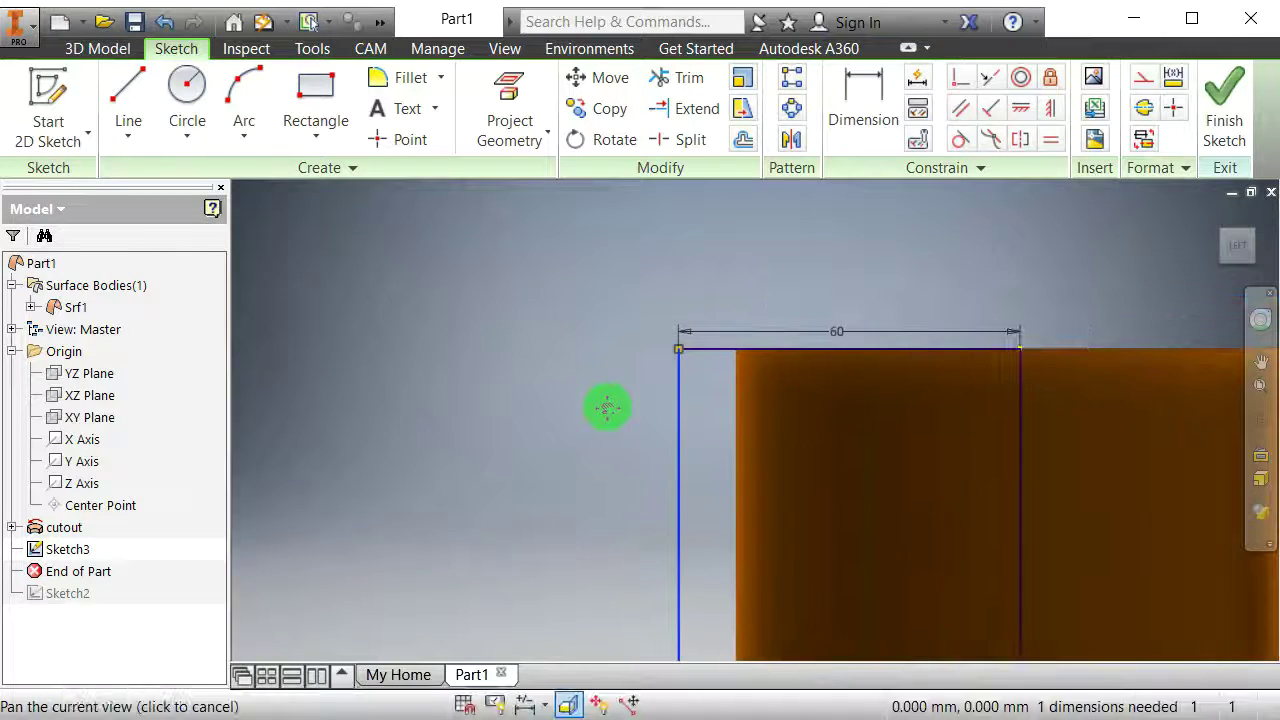
{"action": "left_click", "coordinate": [315, 110]}
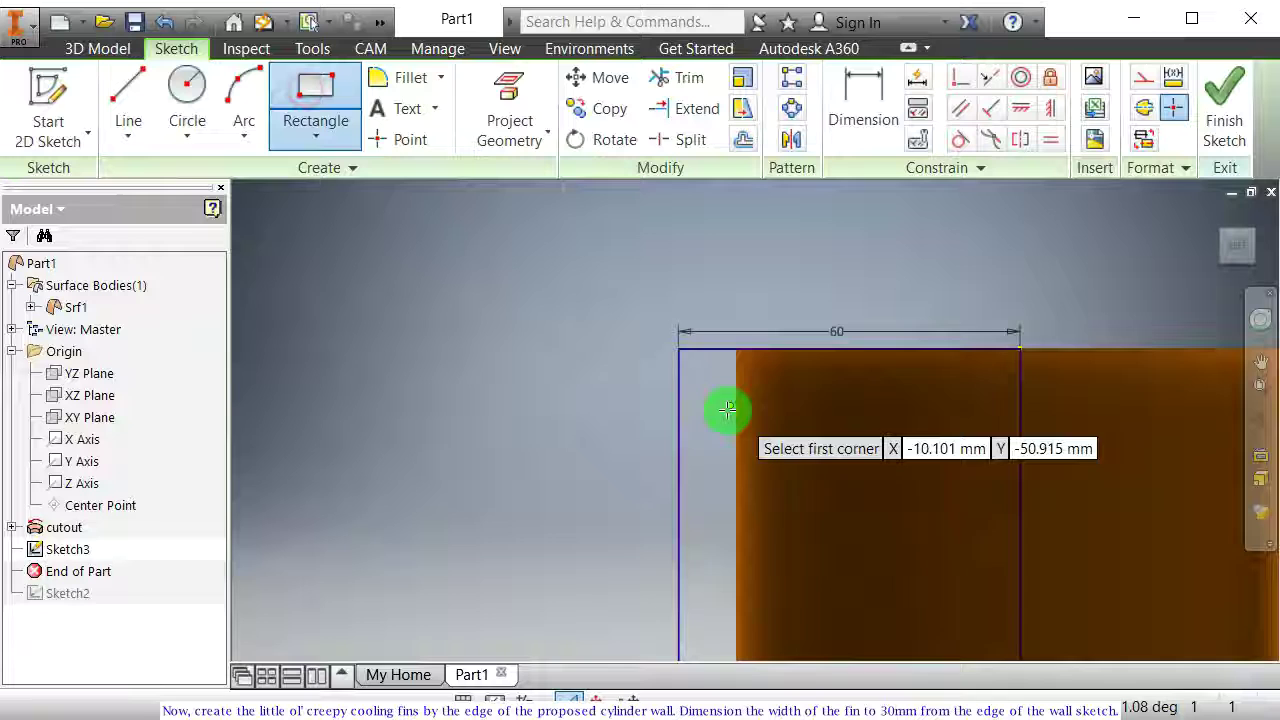
{"action": "left_click", "coordinate": [521, 379]}
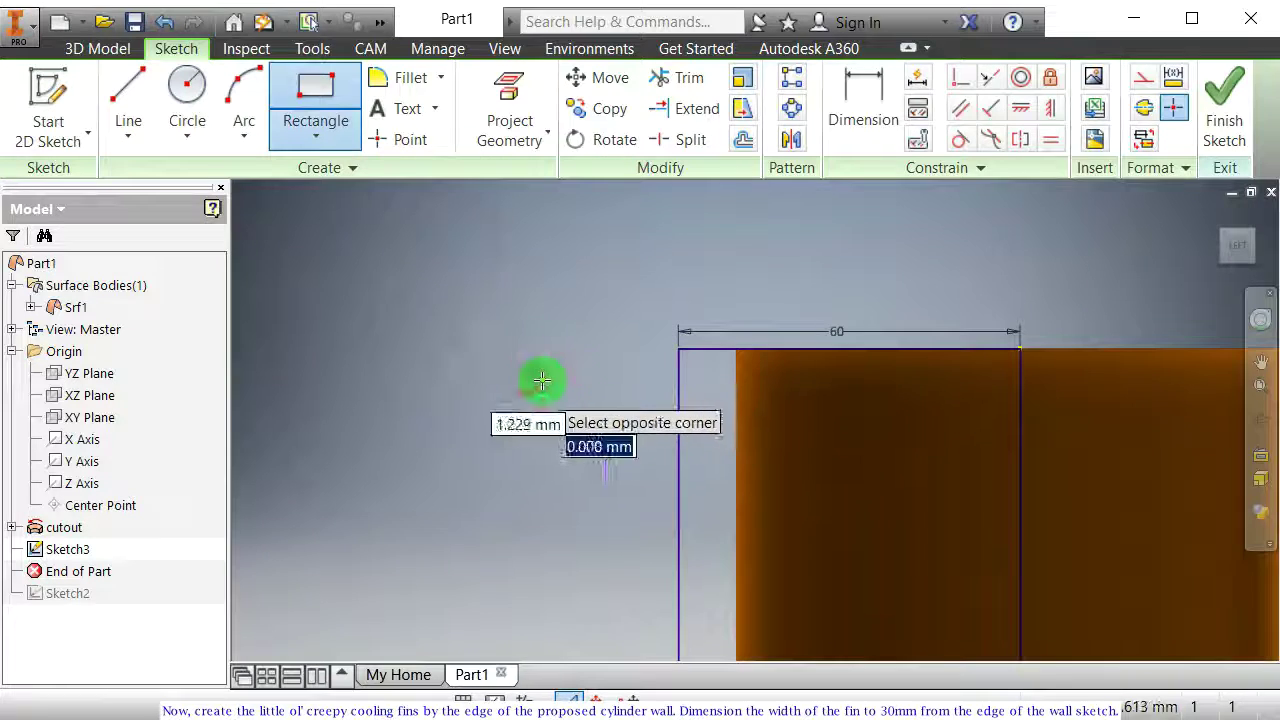
{"action": "left_click", "coordinate": [716, 402]}
{"action": "key", "text": "Escape"}
{"action": "scroll", "coordinate": [665, 357], "scroll_direction": "up", "scroll_amount": 3}
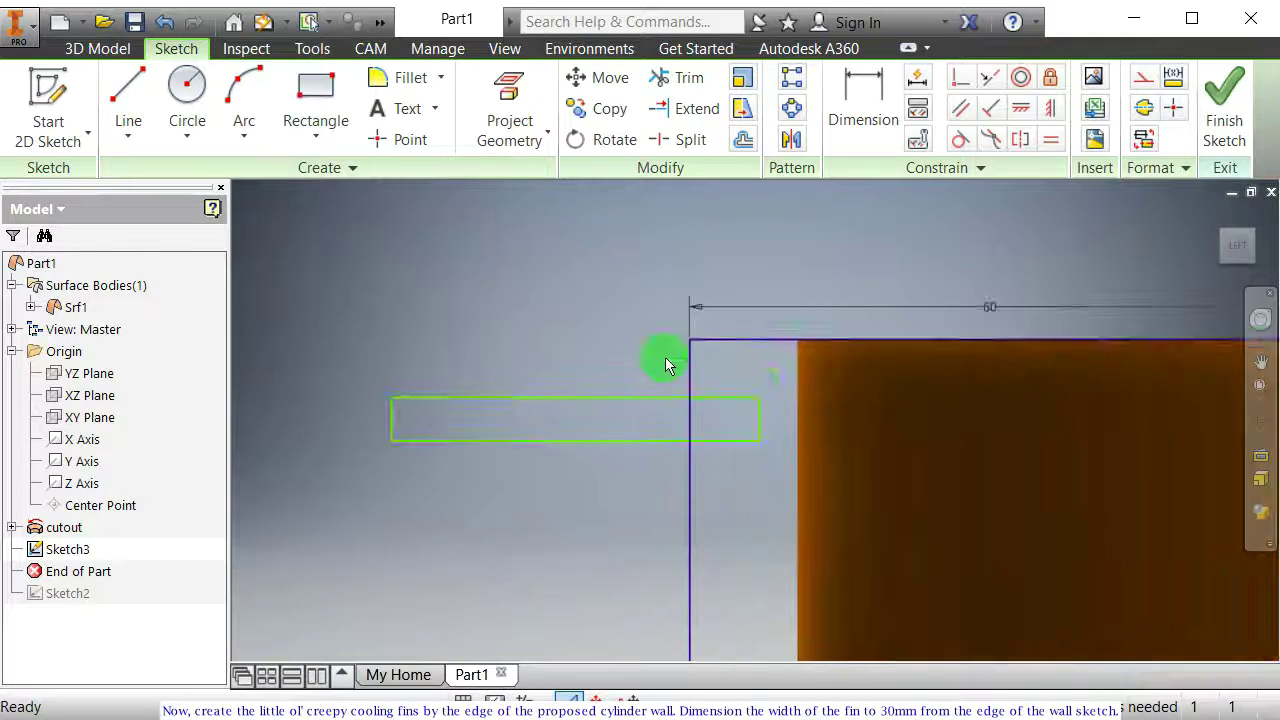
Step: Dimension the distance from the block's outer vertical side to the fin's outer end at 30 mm
{"action": "left_click", "coordinate": [859, 100]}
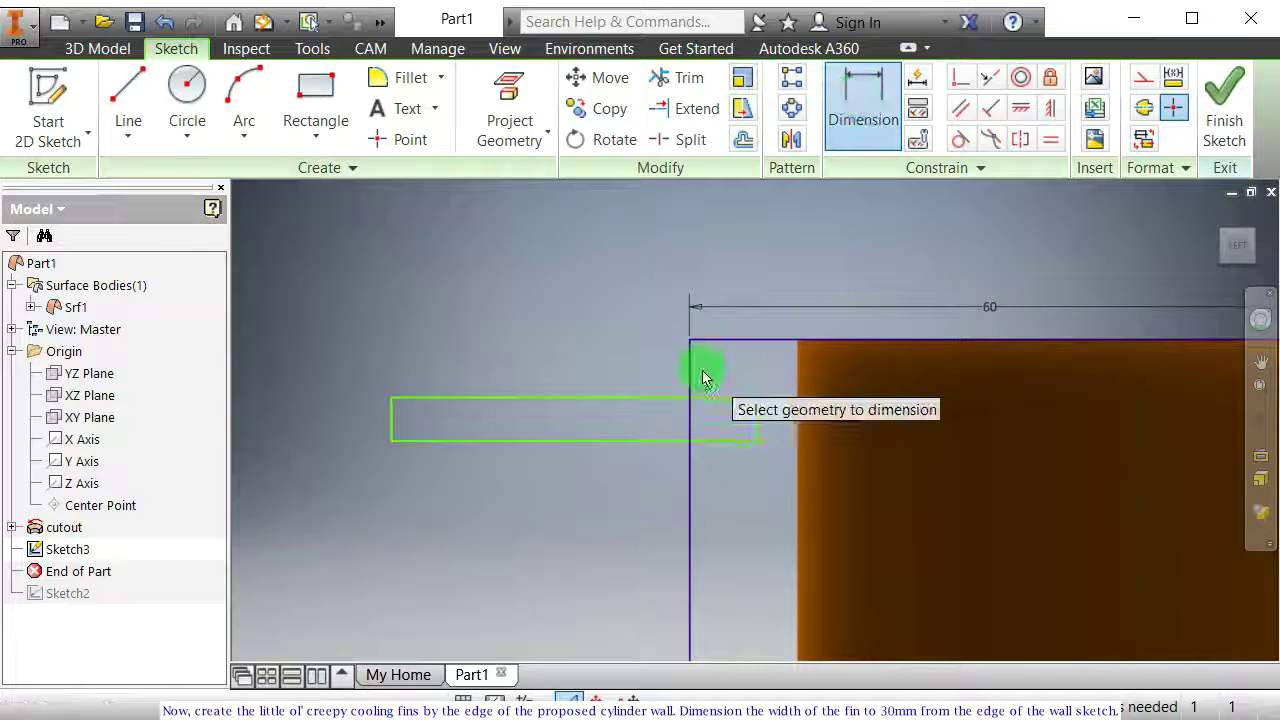
{"action": "left_click", "coordinate": [690, 375]}
{"action": "left_click", "coordinate": [396, 420]}
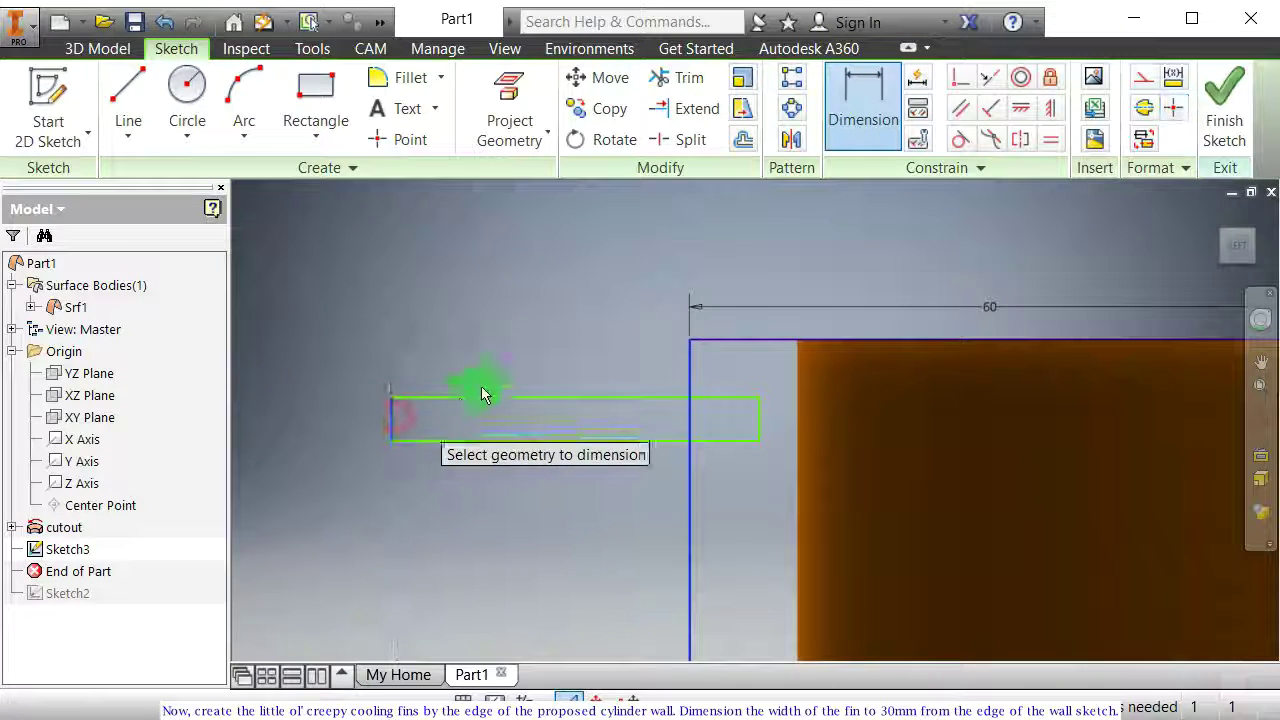
{"action": "left_click", "coordinate": [525, 350]}
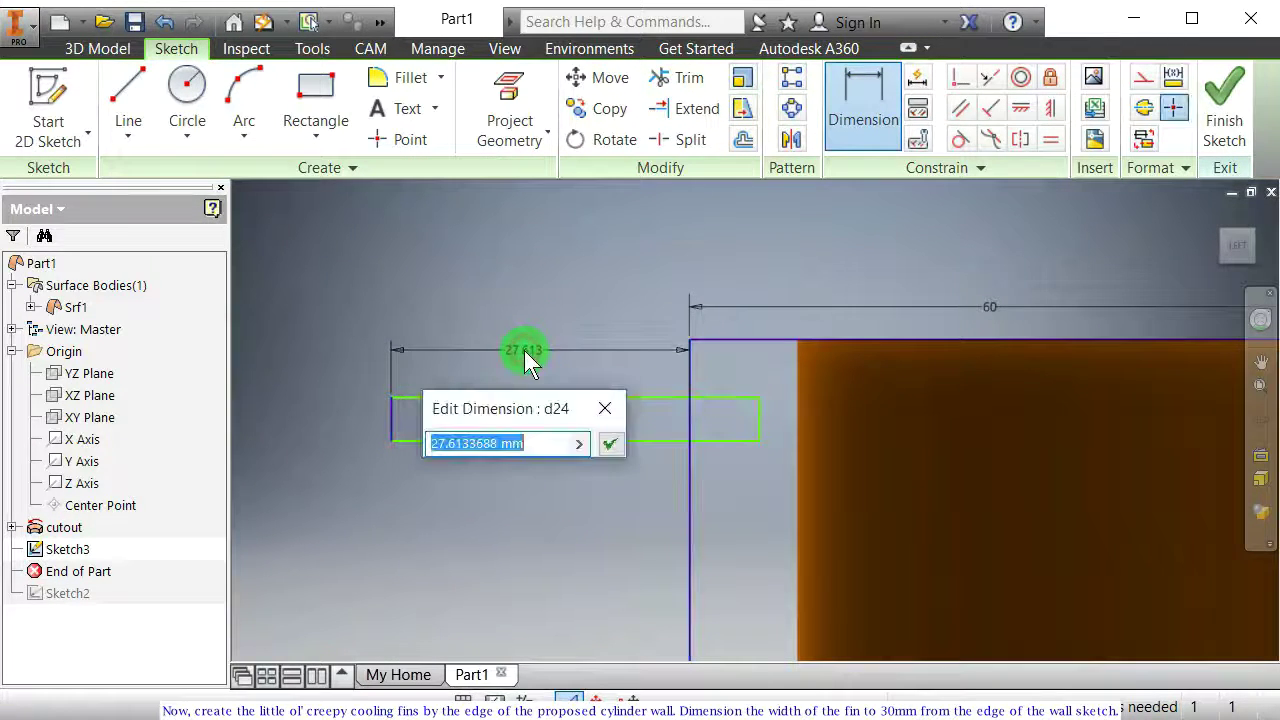
{"action": "type", "text": "30"}
{"action": "key", "text": "Return"}
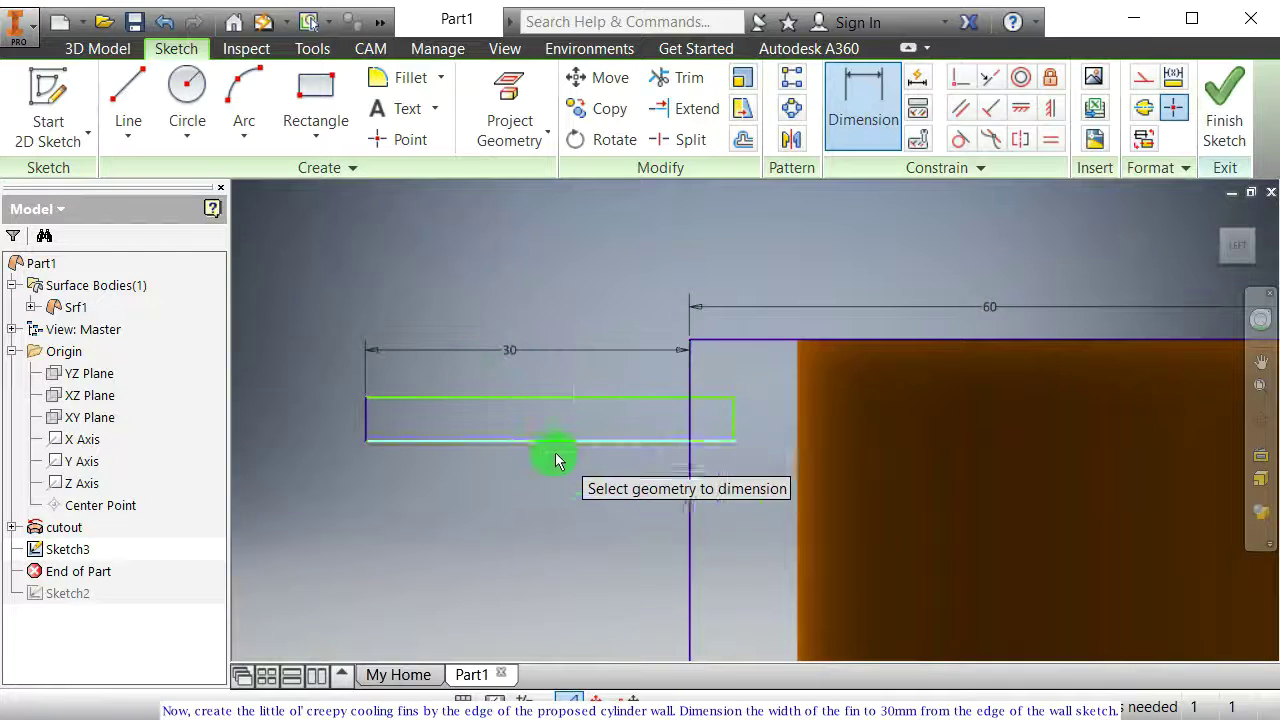
{"action": "key", "text": "Escape"}
Step: Move the fin's inner end closer to the block's outer side and raise the fin's top edge slightly
{"action": "left_click_drag", "start_coordinate": [734, 416], "coordinate": [713, 420]}
{"action": "mouse_move", "coordinate": [631, 399]}
{"action": "left_mouse_down"}
{"action": "mouse_move", "coordinate": [631, 364]}
{"action": "mouse_move", "coordinate": [627, 388]}
{"action": "left_mouse_up"}
Step: Dimension the gap between the block's top edge and the fin's top edge at 4 mm
{"action": "left_click", "coordinate": [846, 113]}
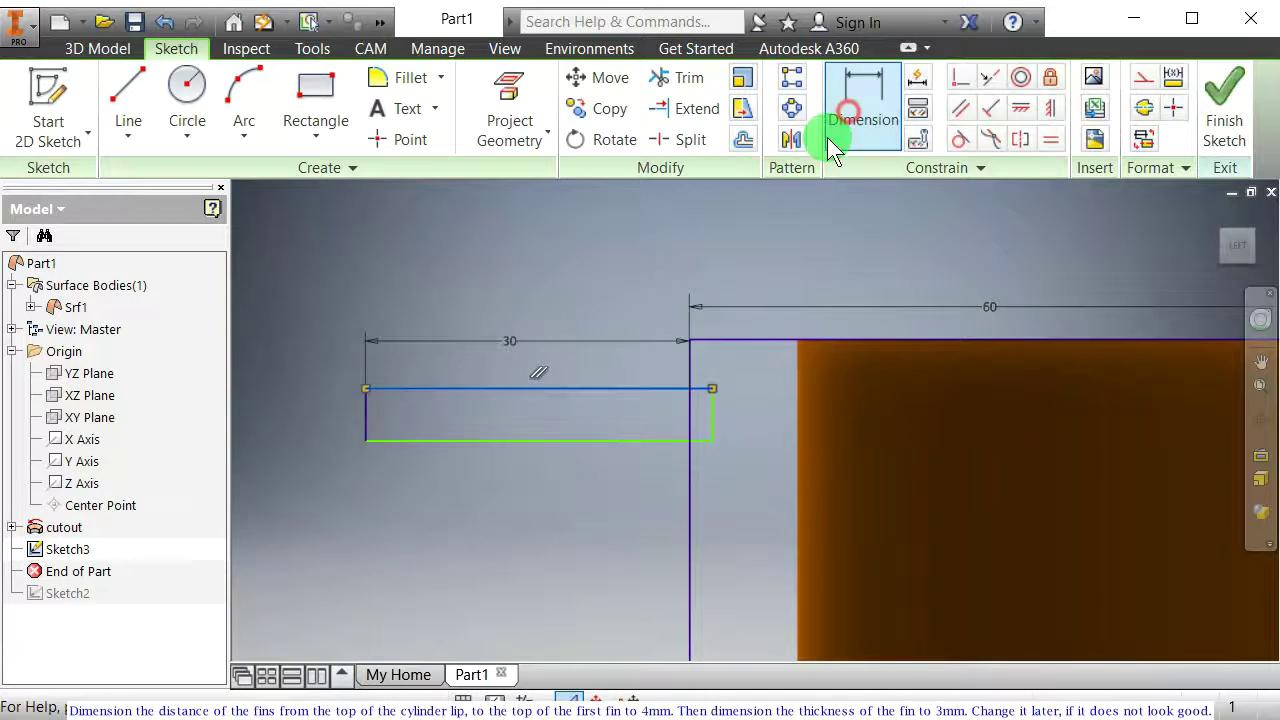
{"action": "left_click", "coordinate": [714, 341]}
{"action": "left_click", "coordinate": [643, 388]}
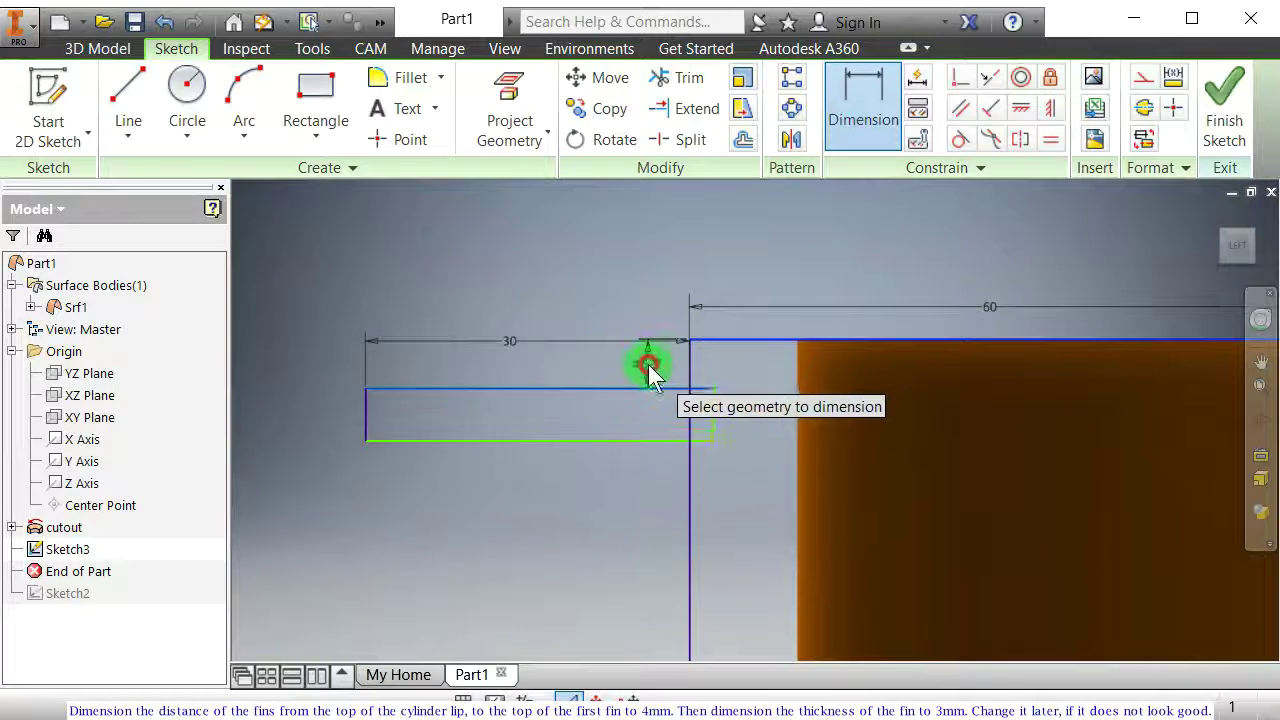
{"action": "left_click", "coordinate": [648, 364]}
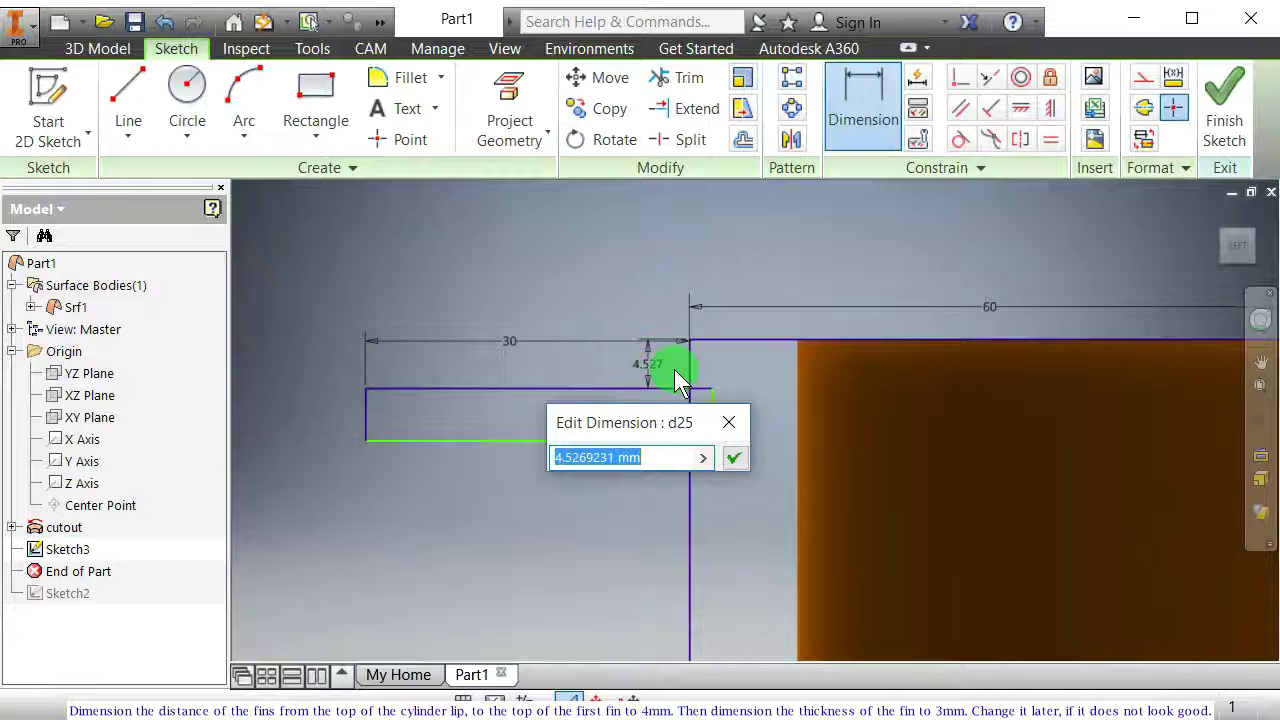
{"action": "type", "text": "4"}
{"action": "key", "text": "Return"}
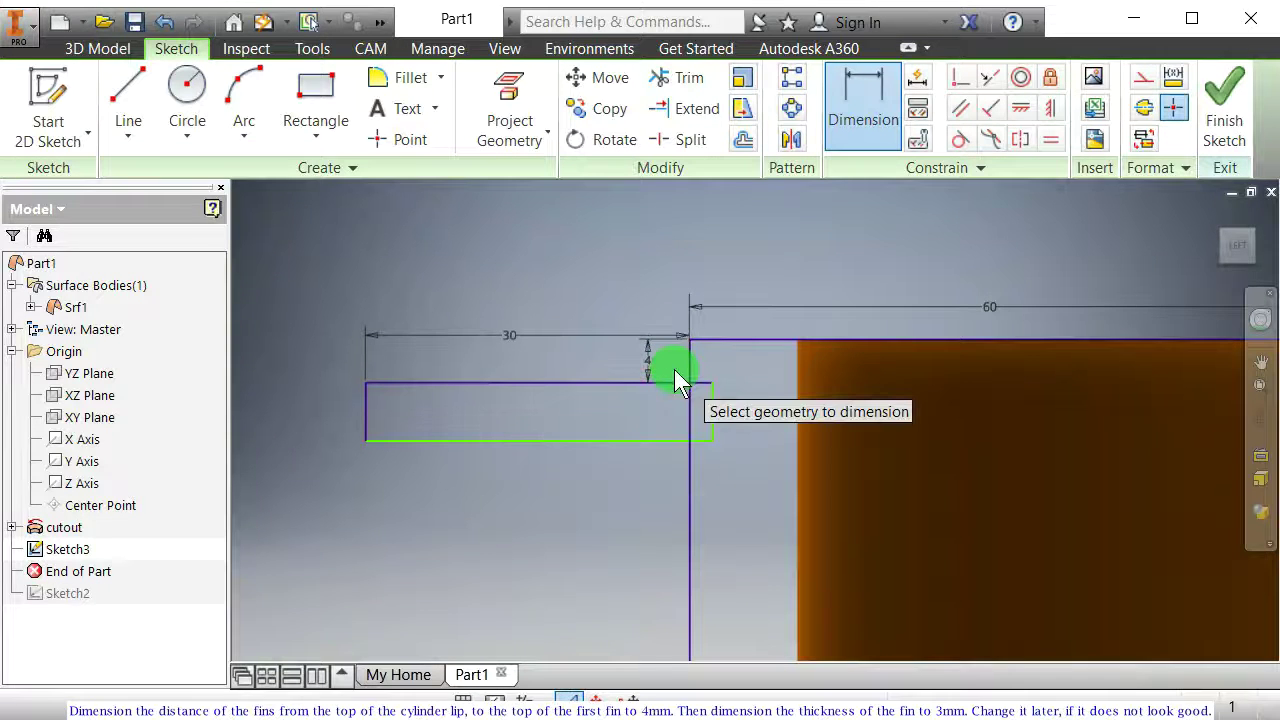
Step: Dimension the fin's thickness at its outer end to 3 mm
{"action": "left_click", "coordinate": [365, 409]}
{"action": "left_click", "coordinate": [344, 411]}
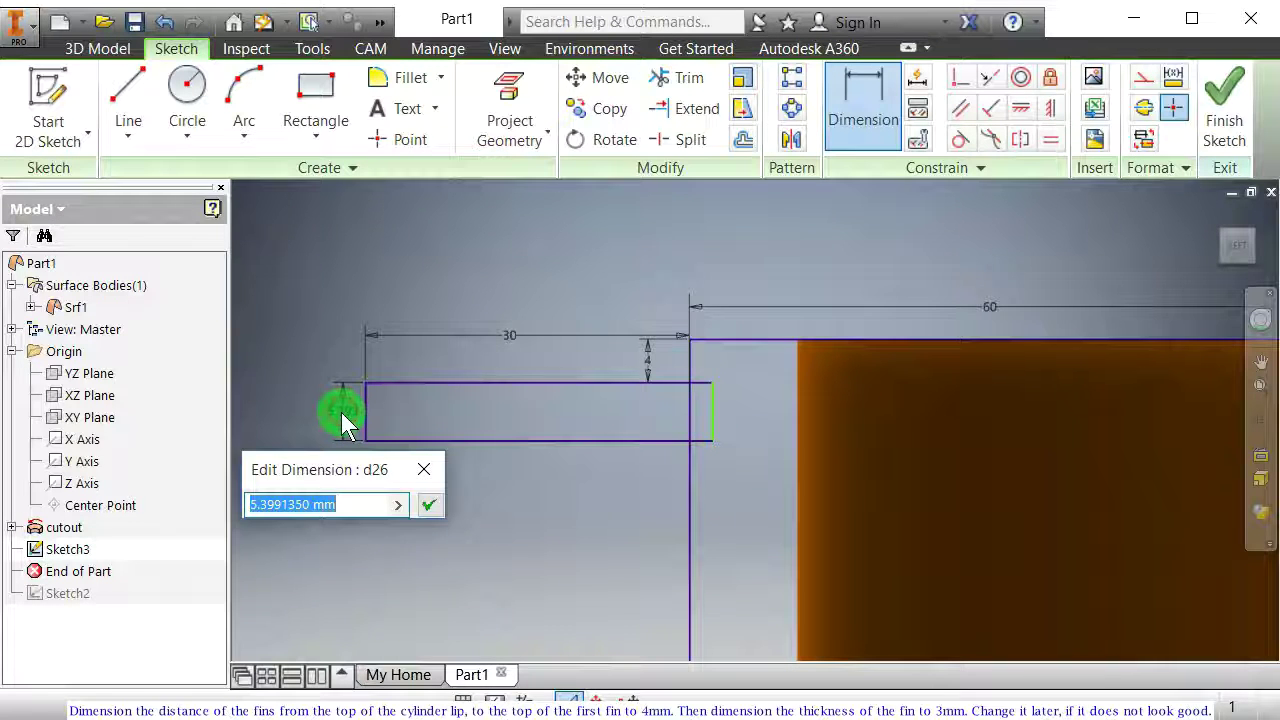
{"action": "type", "text": "3"}
{"action": "key", "text": "Return"}
{"action": "scroll", "coordinate": [529, 469], "scroll_direction": "up", "scroll_amount": 2}
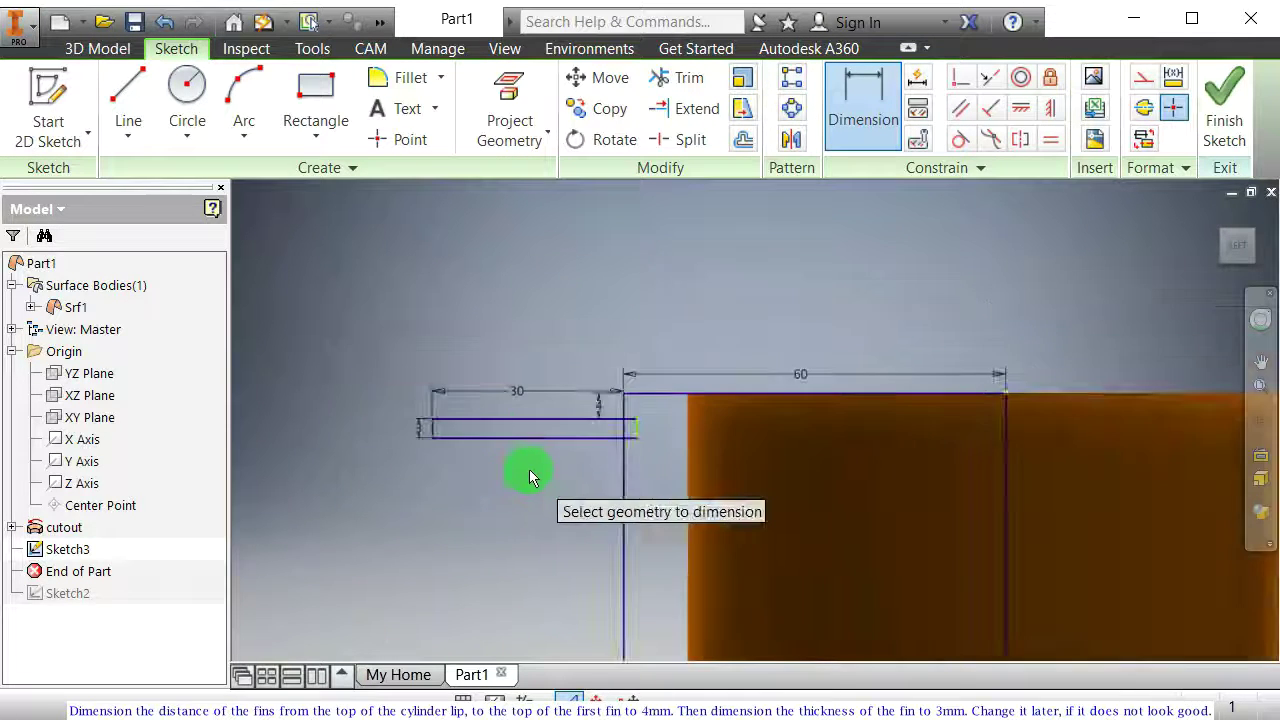
{"action": "middle_click_drag", "start_coordinate": [565, 488], "coordinate": [664, 398]}
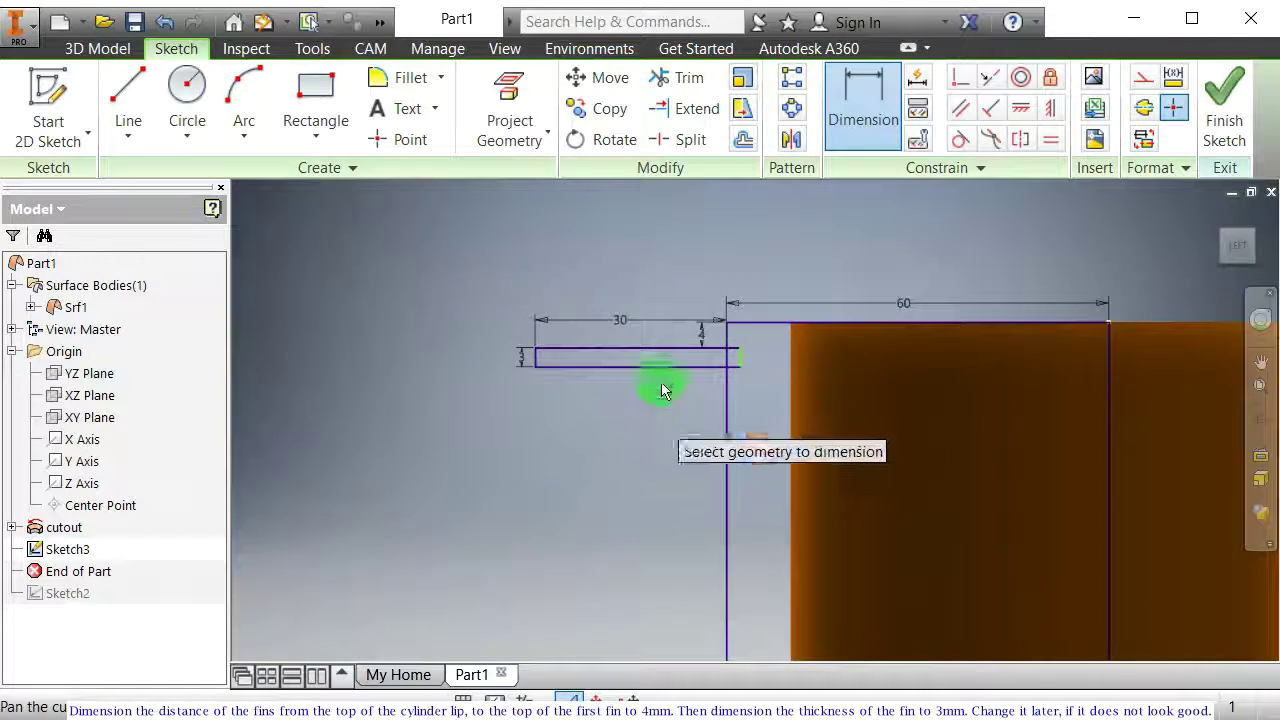
{"action": "left_click", "coordinate": [515, 367]}
{"action": "left_click", "coordinate": [600, 460]}
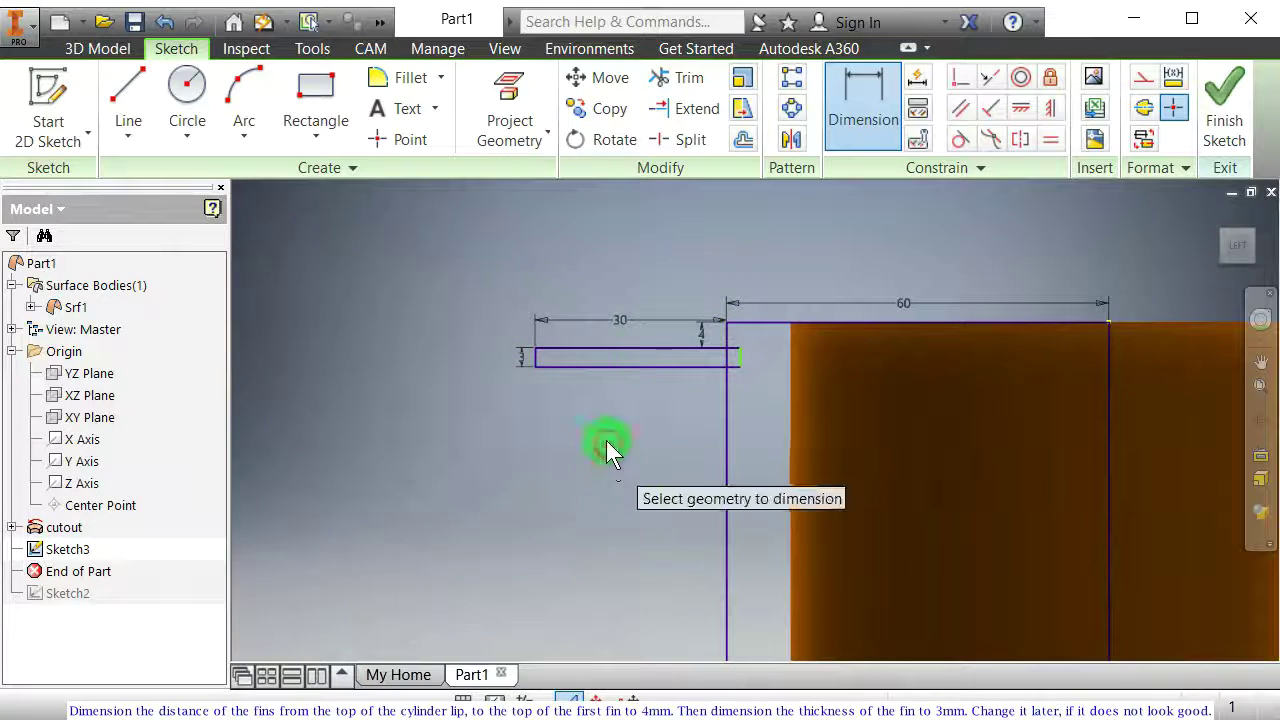
Step: Start a rectangular pattern with the fin rectangle's lines as the geometry to repeat
{"action": "left_click", "coordinate": [790, 80]}
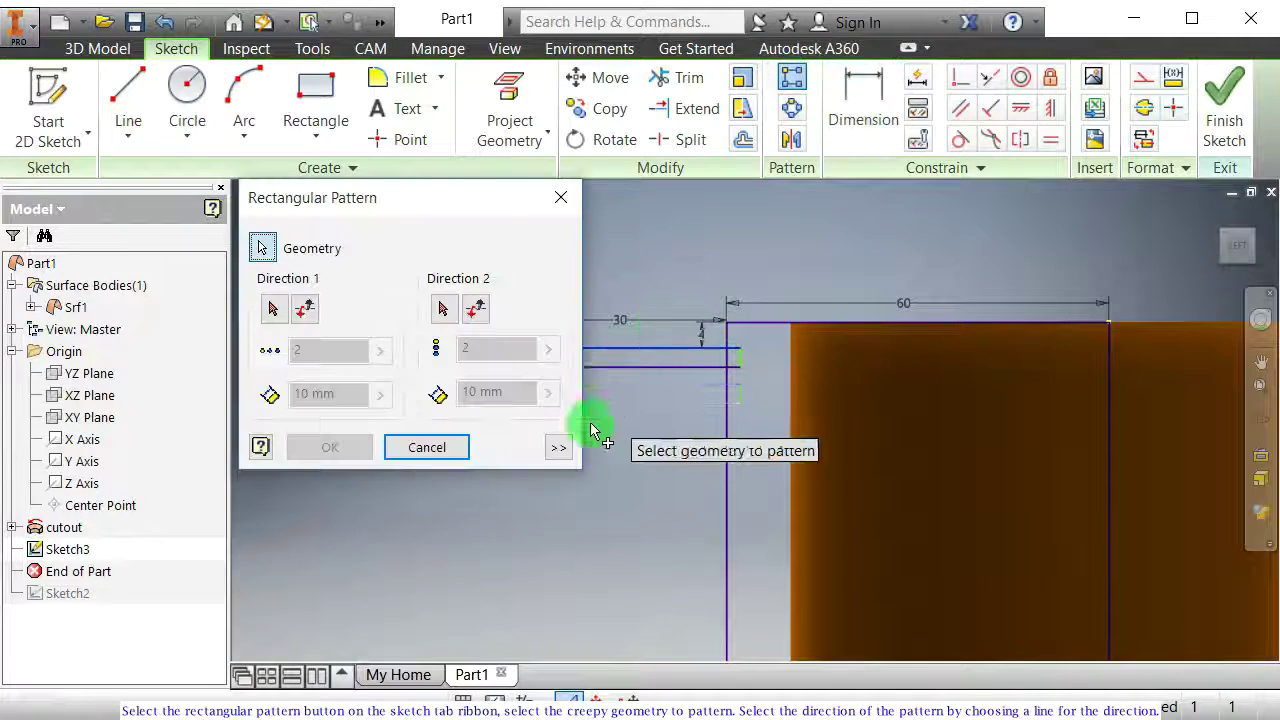
{"action": "mouse_move", "coordinate": [611, 469]}
{"action": "middle_mouse_down"}
{"action": "mouse_move", "coordinate": [729, 443]}
{"action": "mouse_move", "coordinate": [720, 497]}
{"action": "middle_mouse_up"}
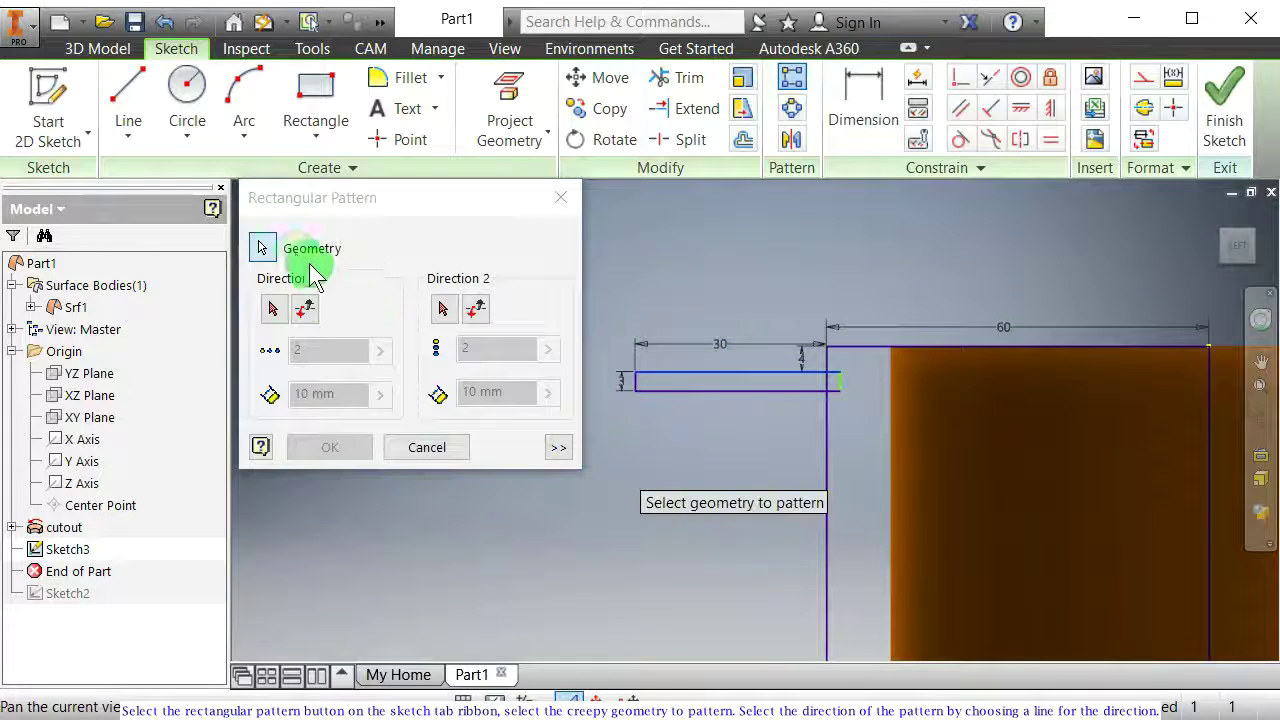
{"action": "left_click", "coordinate": [624, 372]}
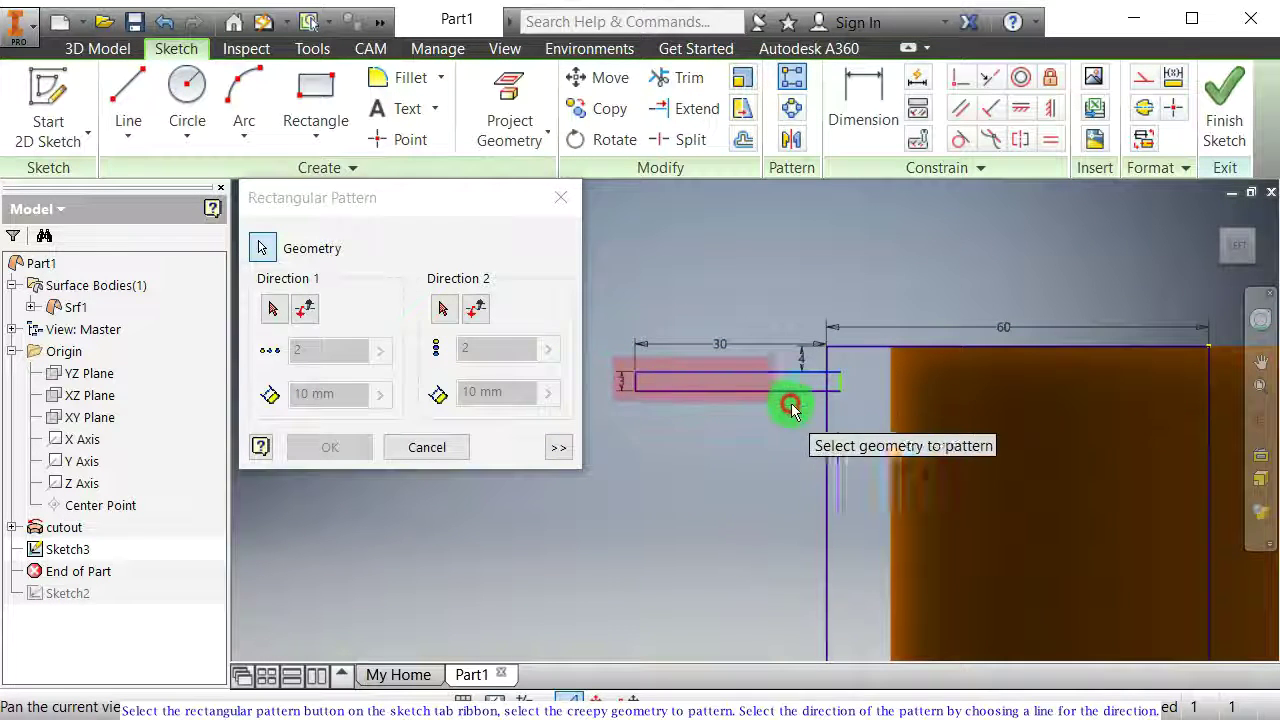
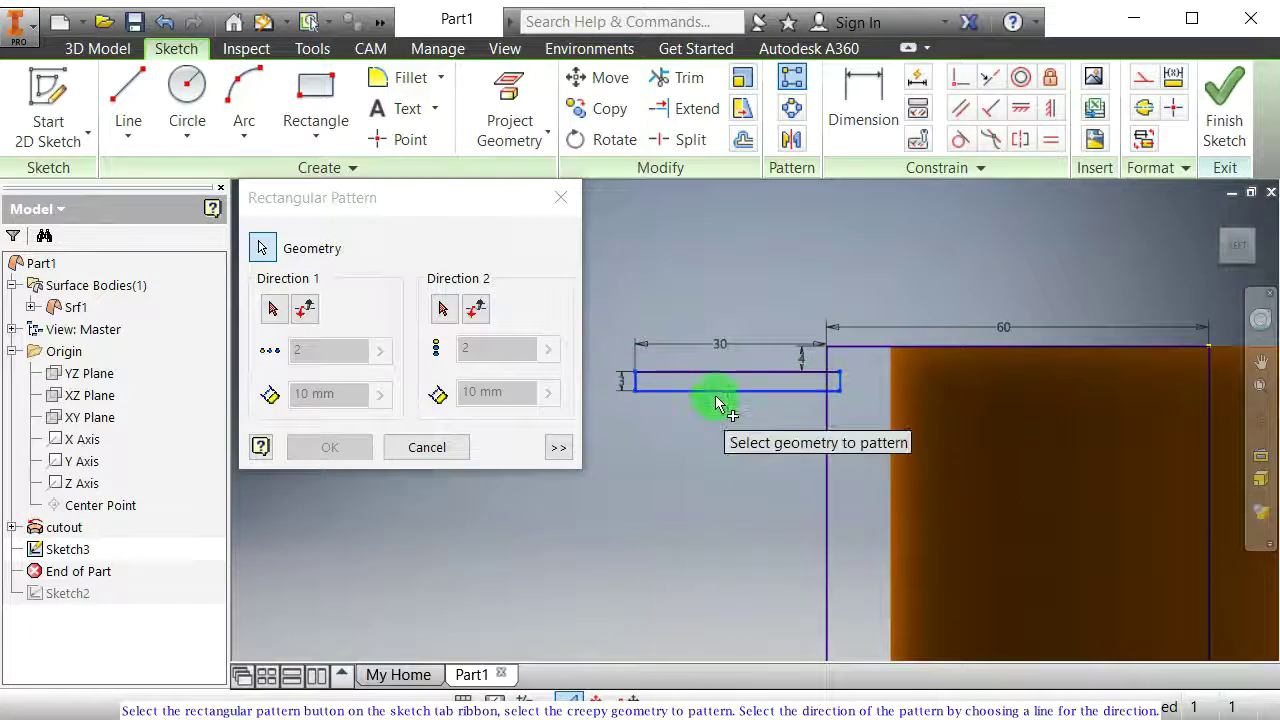
Step: Set the pattern direction down along the block's outer vertical line with a spacing of d25+d26
{"action": "left_click", "coordinate": [760, 372]}
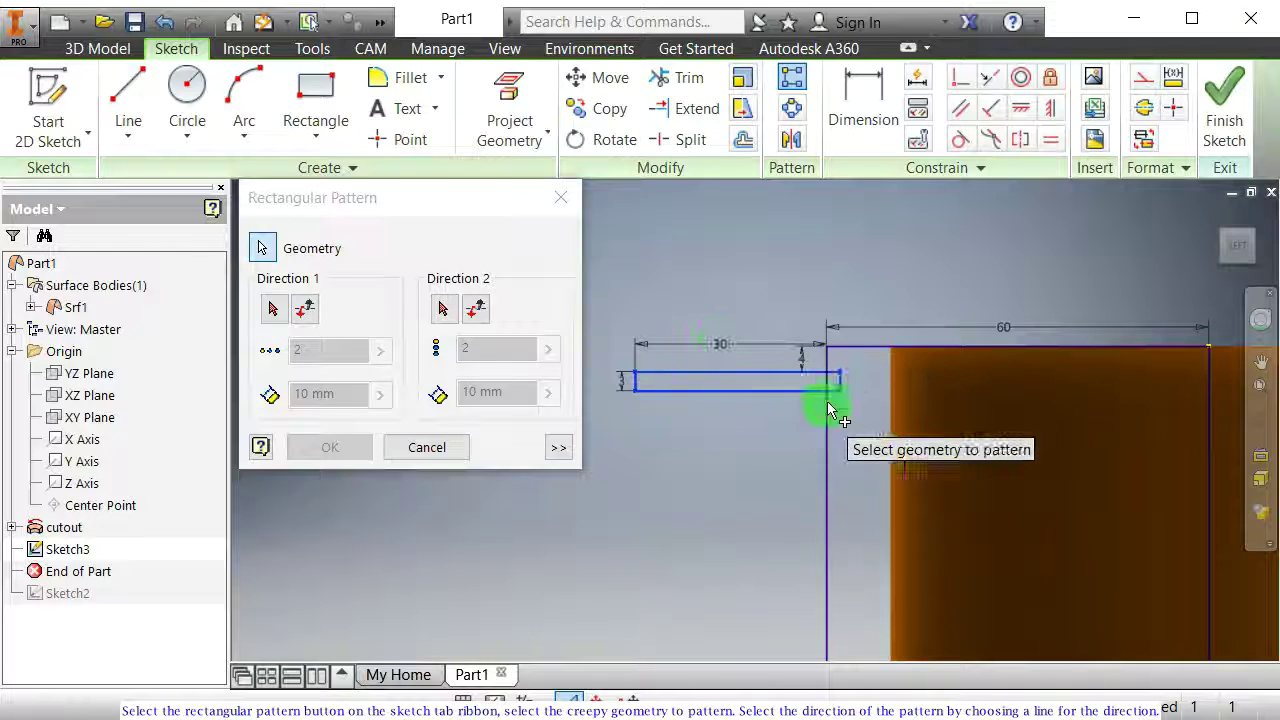
{"action": "left_click", "coordinate": [295, 316]}
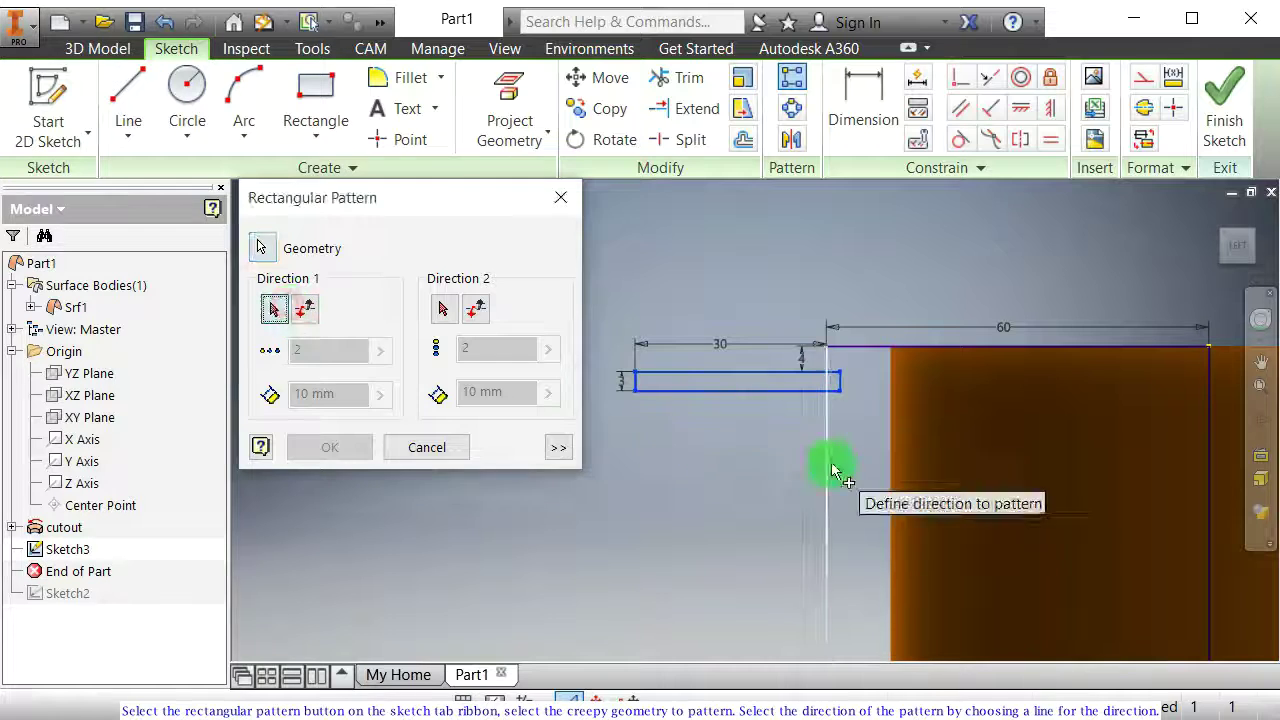
{"action": "left_click", "coordinate": [823, 471]}
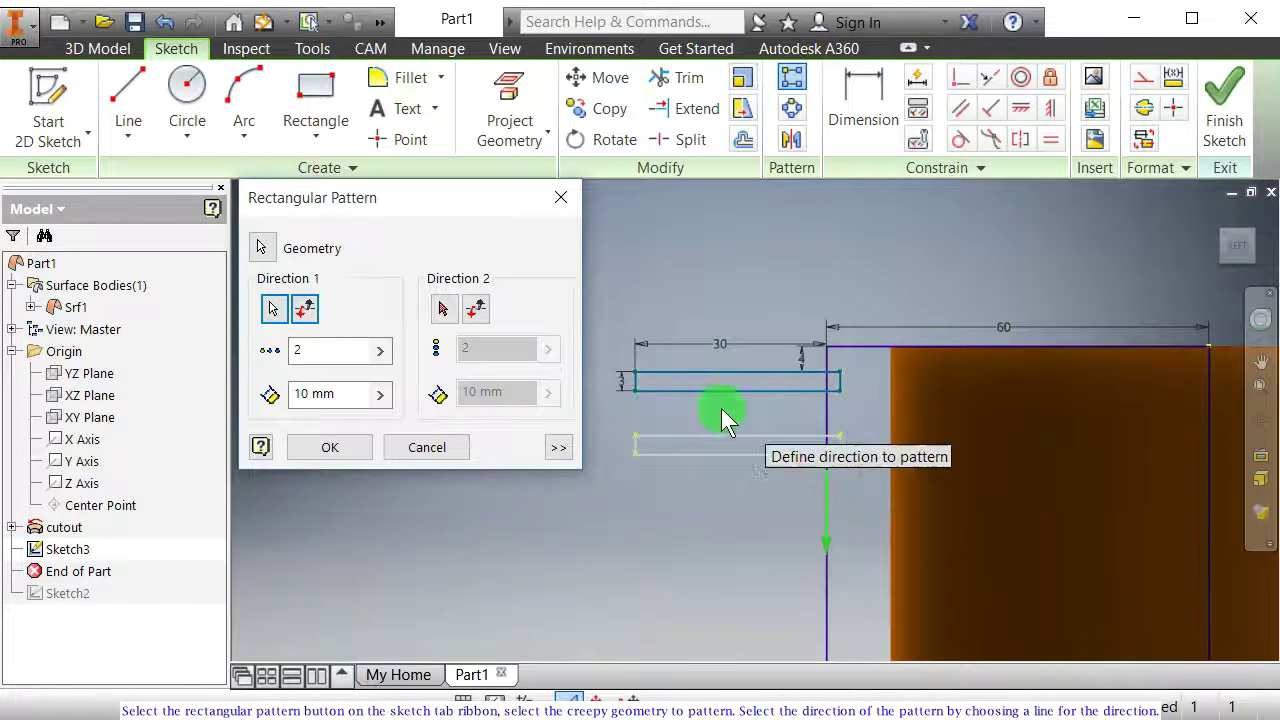
{"action": "left_click", "coordinate": [313, 348]}
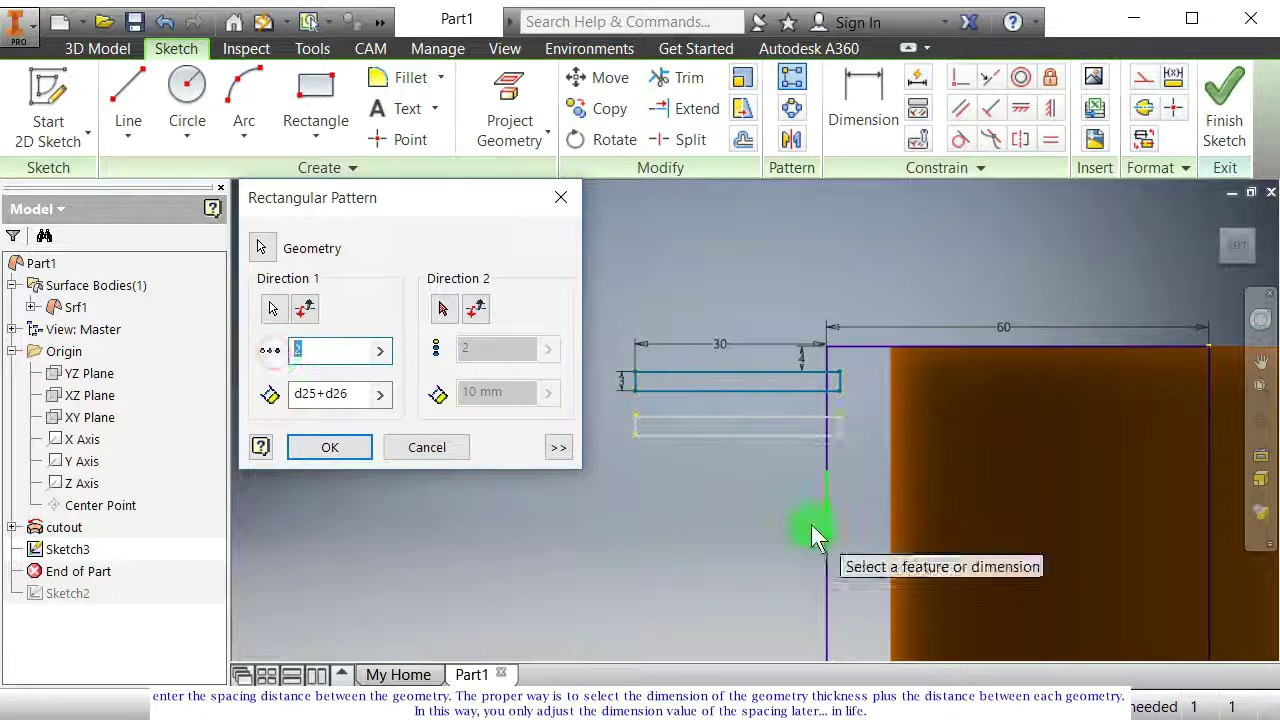
Step: Set the number of fin occurrences to 18, inspect the preview over the block's height and create the pattern
{"action": "scroll", "coordinate": [811, 524], "scroll_direction": "down", "scroll_amount": 4}
{"action": "scroll", "coordinate": [811, 524], "scroll_direction": "up", "scroll_amount": 8}
{"action": "middle_click_drag", "start_coordinate": [811, 524], "coordinate": [786, 357]}
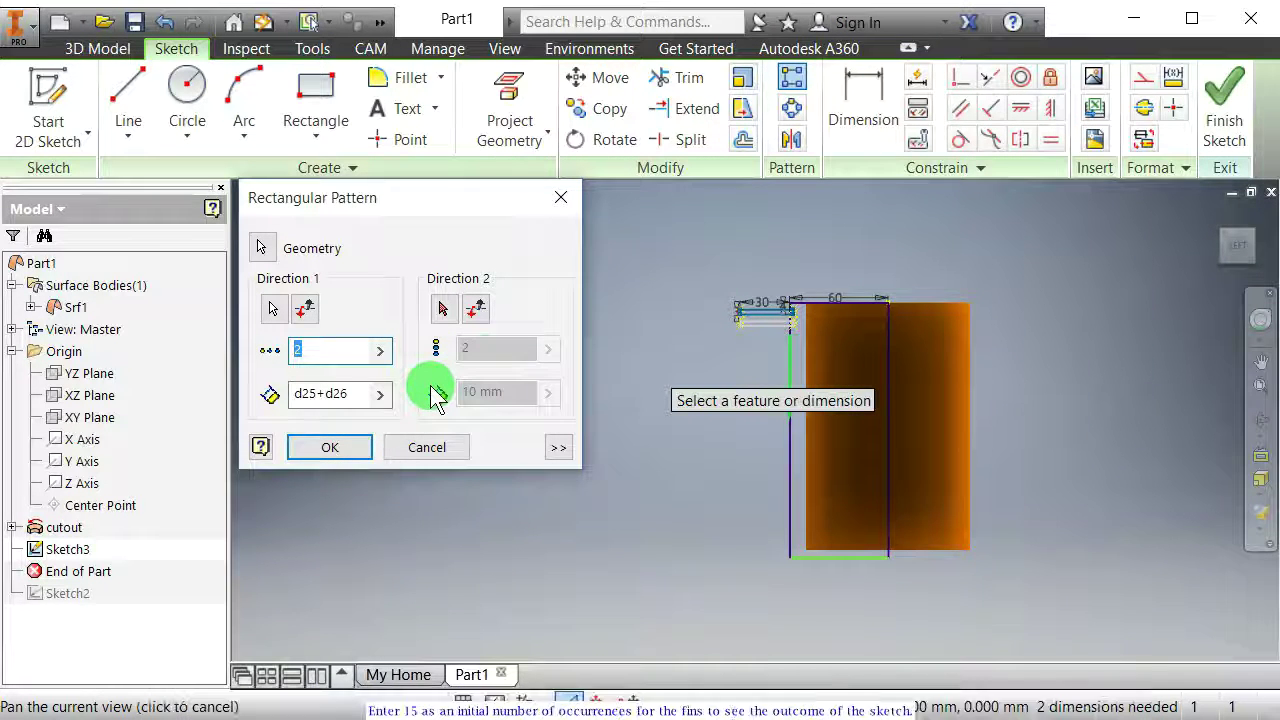
{"action": "type", "text": "15"}
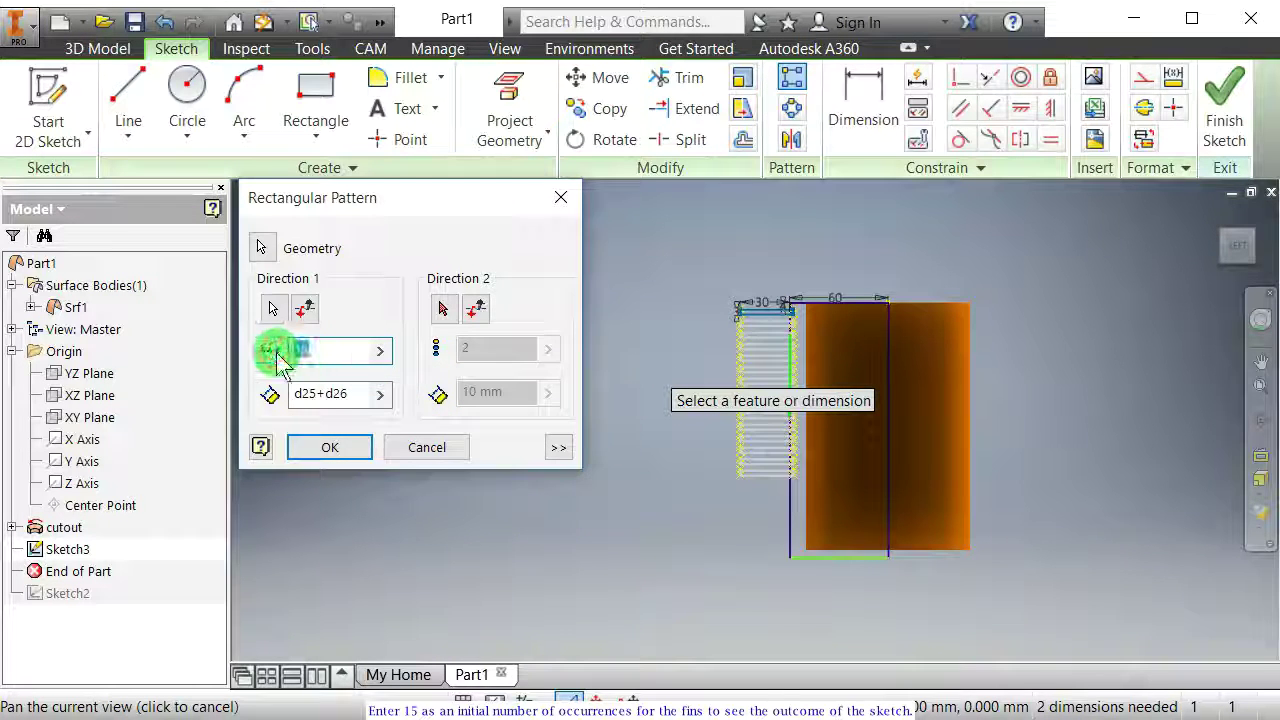
{"action": "type", "text": "18"}
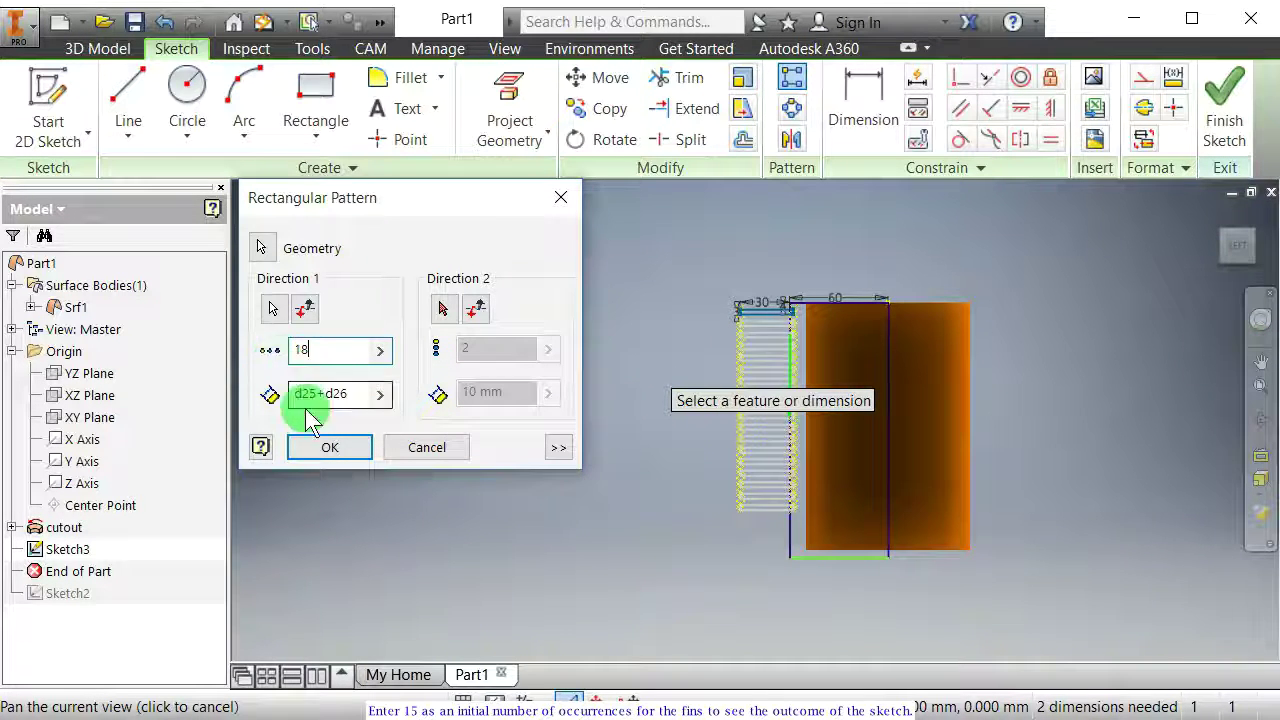
{"action": "scroll", "coordinate": [800, 315], "scroll_direction": "down", "scroll_amount": 5}
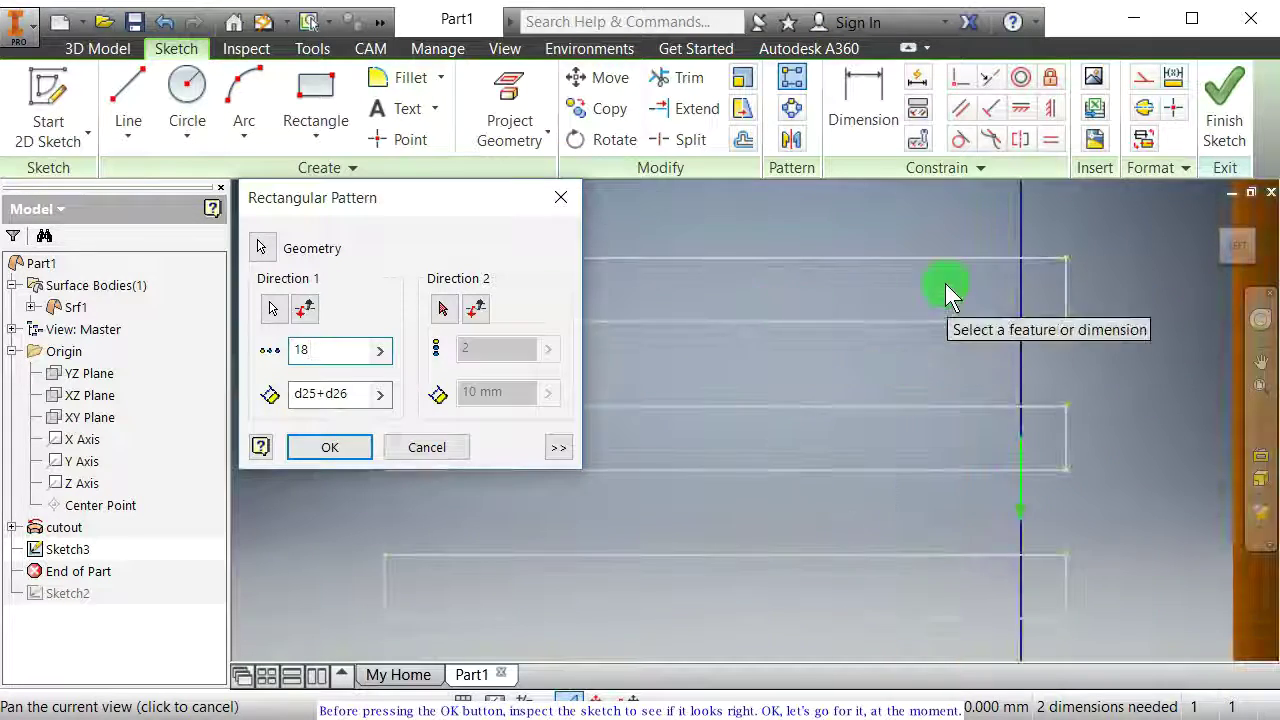
{"action": "scroll", "coordinate": [867, 299], "scroll_direction": "up", "scroll_amount": 5}
{"action": "middle_click_drag", "start_coordinate": [932, 568], "coordinate": [772, 183]}
{"action": "scroll", "coordinate": [808, 387], "scroll_direction": "up", "scroll_amount": 3}
{"action": "scroll", "coordinate": [808, 387], "scroll_direction": "up", "scroll_amount": 3}
{"action": "middle_click_drag", "start_coordinate": [790, 378], "coordinate": [726, 475]}
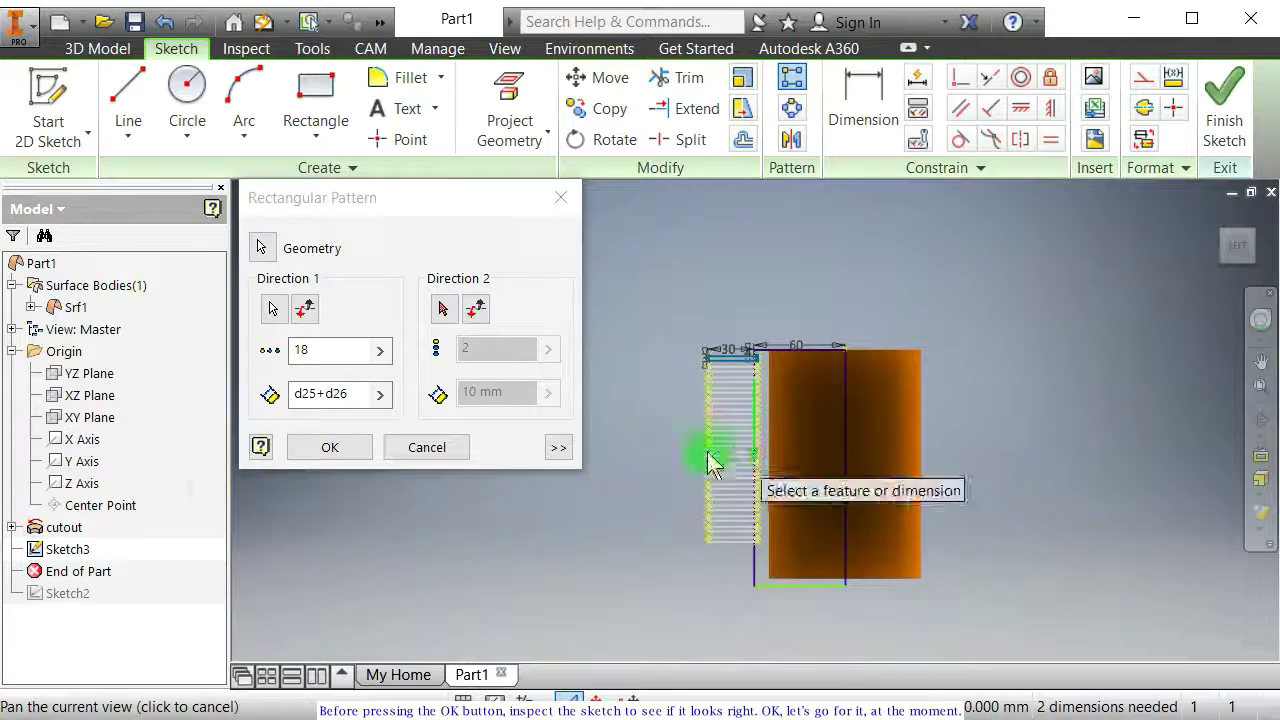
{"action": "left_click", "coordinate": [343, 452]}
Step: Hide the cutout surface body Srf1
{"action": "mouse_move", "coordinate": [654, 457]}
{"action": "middle_mouse_down", "text": "shift"}
{"action": "mouse_move", "coordinate": [700, 443]}
{"action": "mouse_move", "coordinate": [680, 477]}
{"action": "mouse_move", "coordinate": [735, 455]}
{"action": "mouse_move", "coordinate": [640, 455]}
{"action": "middle_mouse_up", "text": "shift"}
{"action": "left_click", "coordinate": [32, 308]}
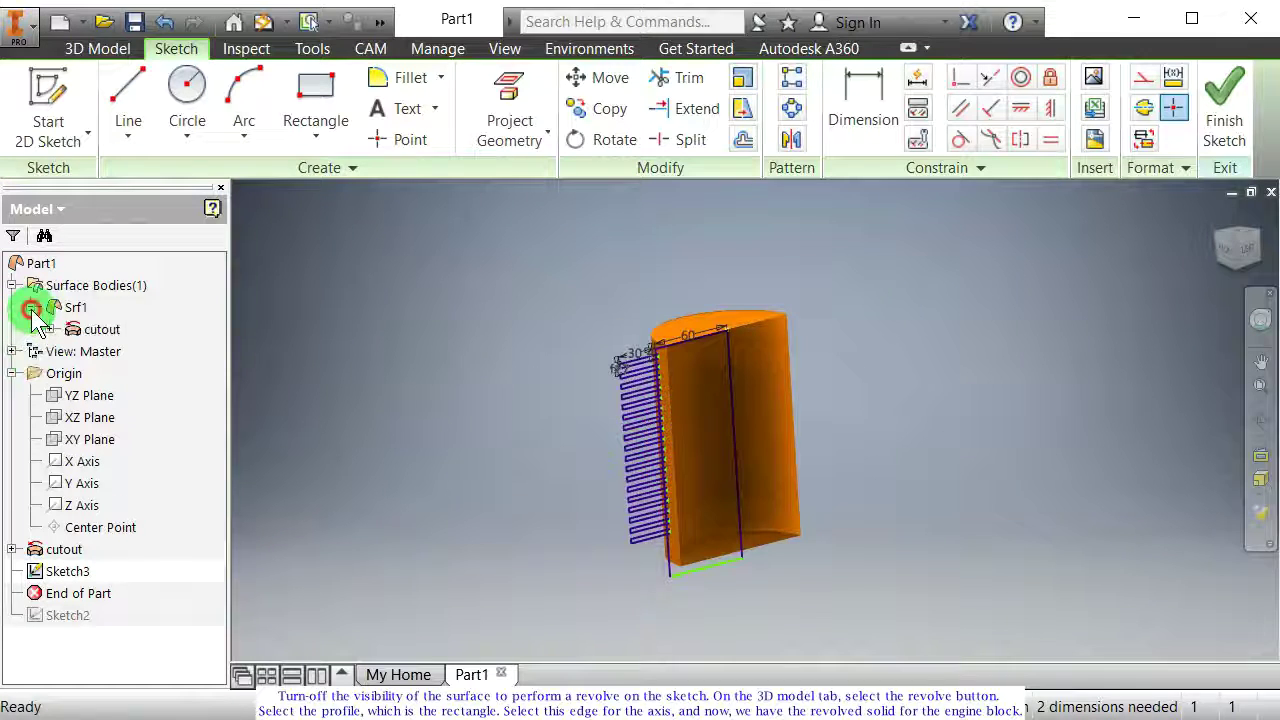
{"action": "double_click", "coordinate": [82, 328]}
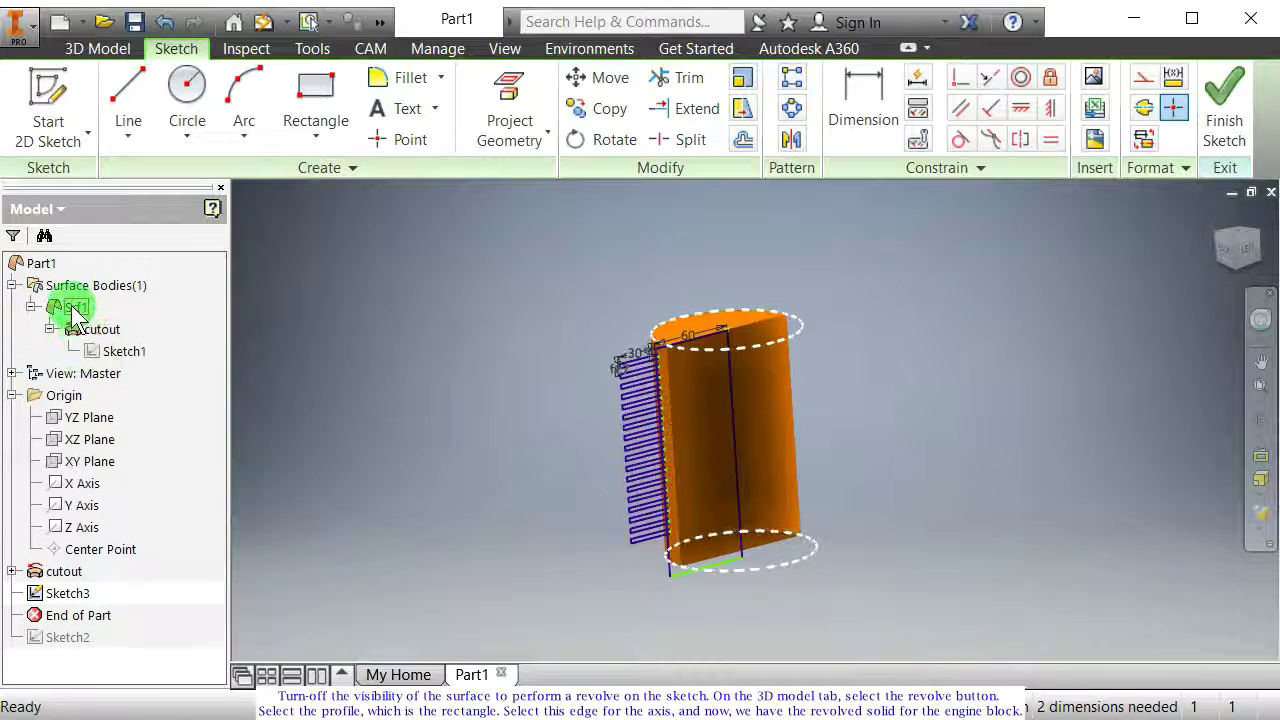
{"action": "right_click", "coordinate": [71, 307]}
{"action": "left_click", "coordinate": [130, 478]}
Step: Revolve the large rectangle a full turn about its inner vertical edge to create the block as a new solid
{"action": "mouse_move", "coordinate": [686, 434]}
{"action": "middle_mouse_down", "text": "shift"}
{"action": "mouse_move", "coordinate": [734, 429]}
{"action": "mouse_move", "coordinate": [710, 443]}
{"action": "mouse_move", "coordinate": [731, 450]}
{"action": "mouse_move", "coordinate": [716, 417]}
{"action": "middle_mouse_up", "text": "shift"}
{"action": "scroll", "coordinate": [694, 438], "scroll_direction": "down", "scroll_amount": 3}
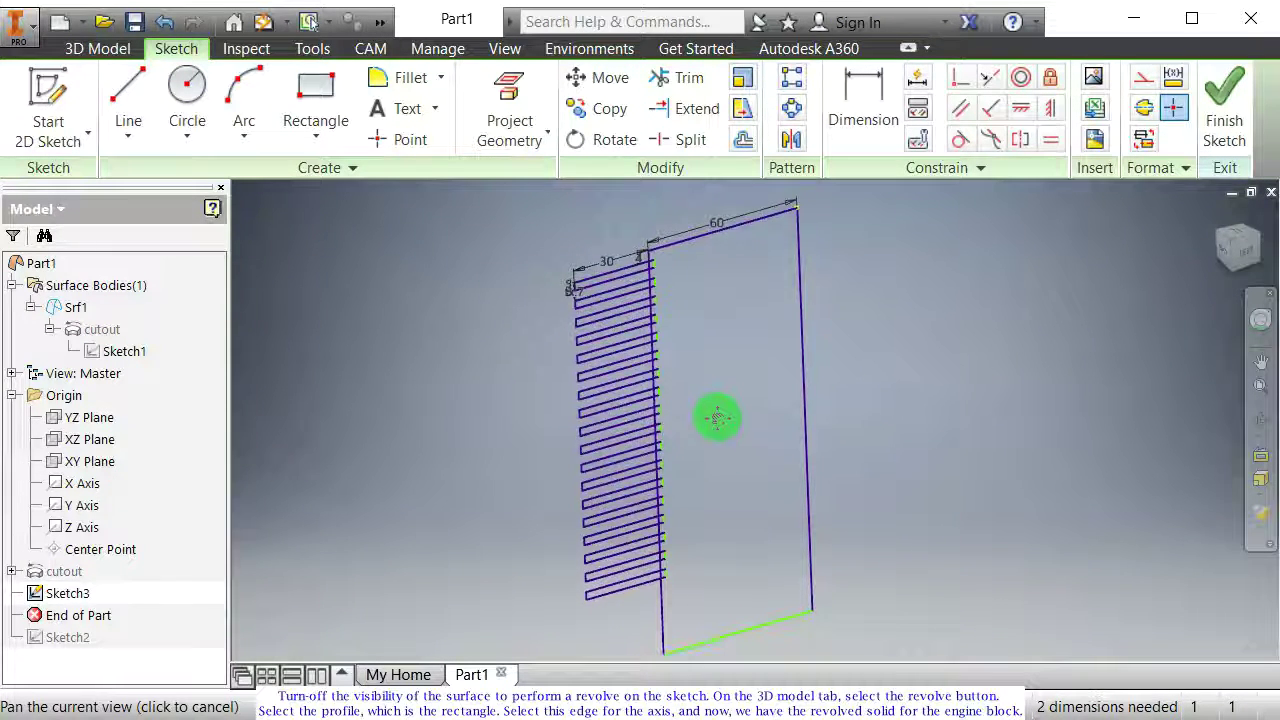
{"action": "left_click", "coordinate": [97, 52]}
{"action": "left_click", "coordinate": [186, 100]}
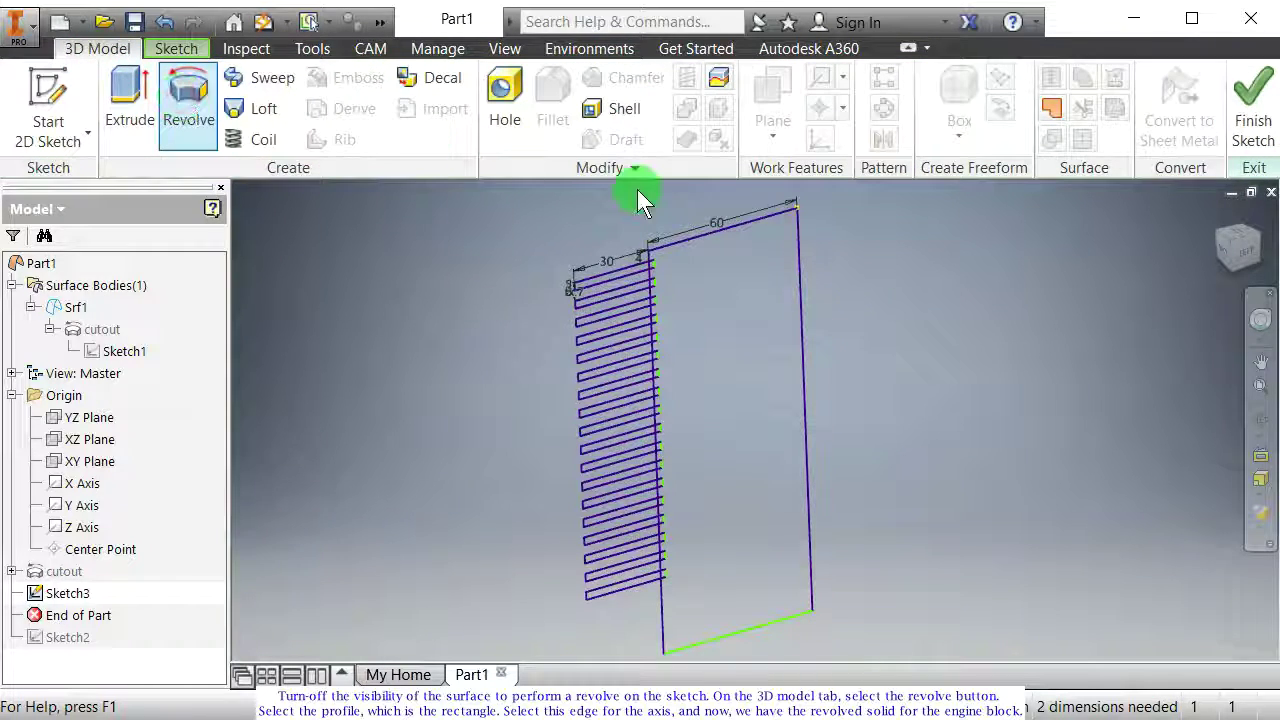
{"action": "left_click", "coordinate": [698, 290]}
{"action": "middle_click_drag", "start_coordinate": [737, 386], "coordinate": [743, 434]}
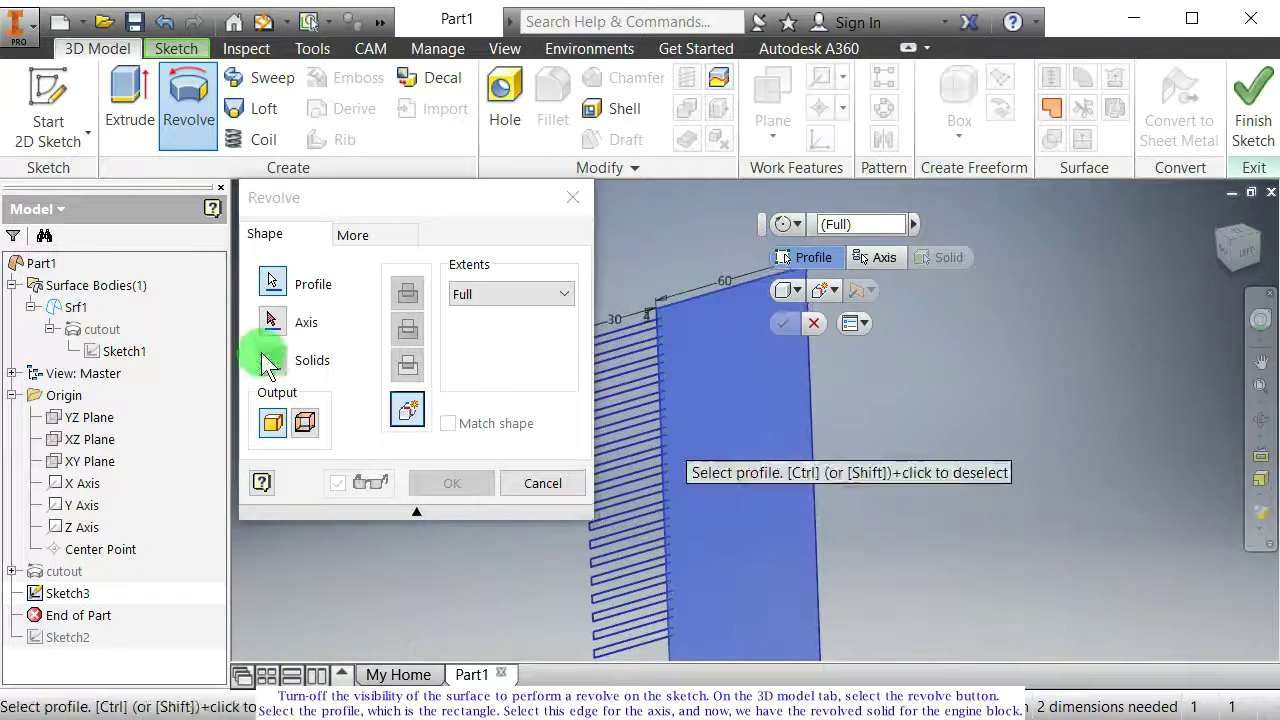
{"action": "left_click", "coordinate": [810, 400]}
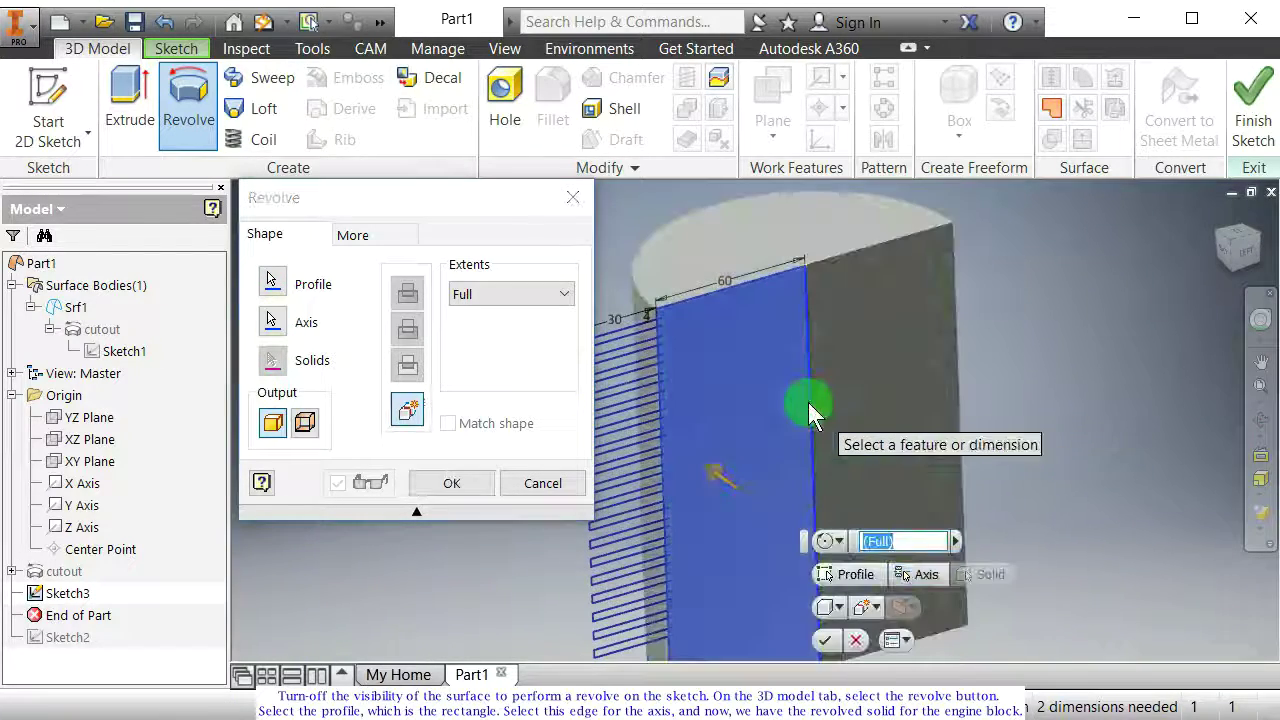
{"action": "left_click", "coordinate": [769, 383]}
{"action": "middle_click_drag", "start_coordinate": [769, 383], "coordinate": [814, 323], "text": "shift"}
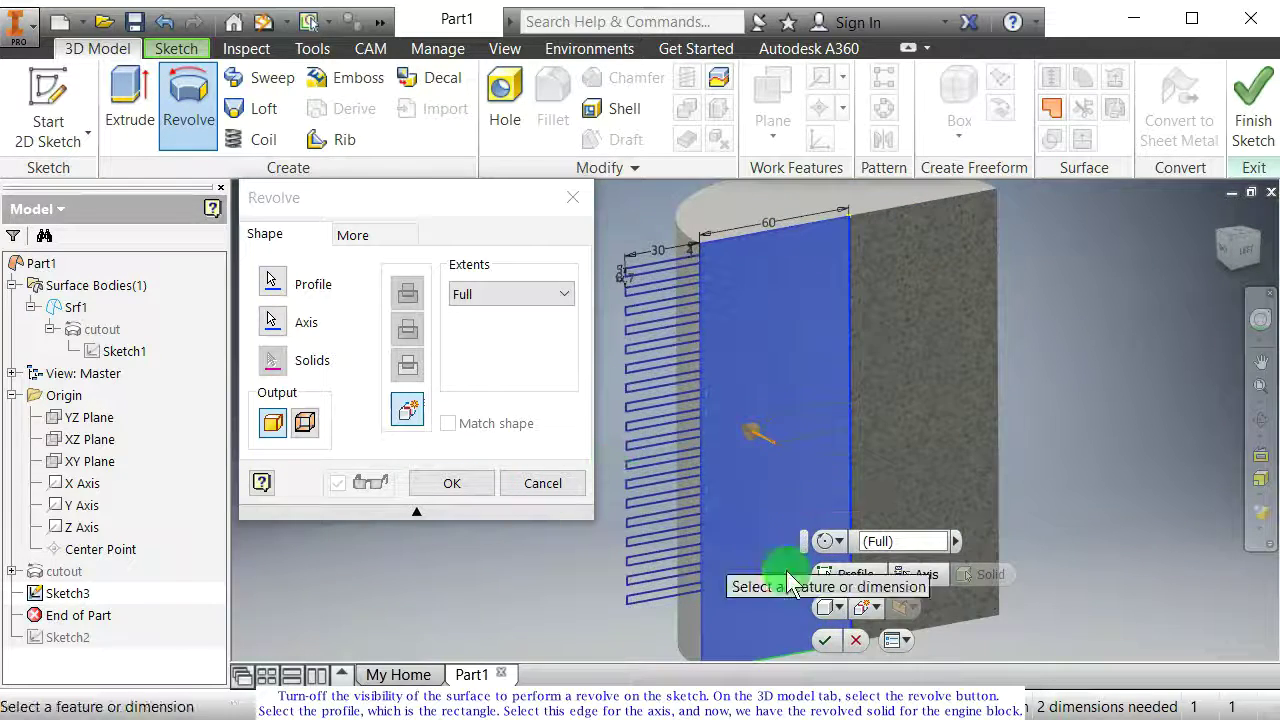
{"action": "left_click", "coordinate": [818, 638]}
Step: Share Sketch3 from under Revolution1 and check that the shared copy is available for another feature
{"action": "mouse_move", "coordinate": [569, 403]}
{"action": "middle_mouse_down", "text": "shift"}
{"action": "mouse_move", "coordinate": [612, 404]}
{"action": "mouse_move", "coordinate": [594, 414]}
{"action": "middle_mouse_up", "text": "shift"}
{"action": "left_click", "coordinate": [12, 549]}
{"action": "right_click", "coordinate": [79, 582]}
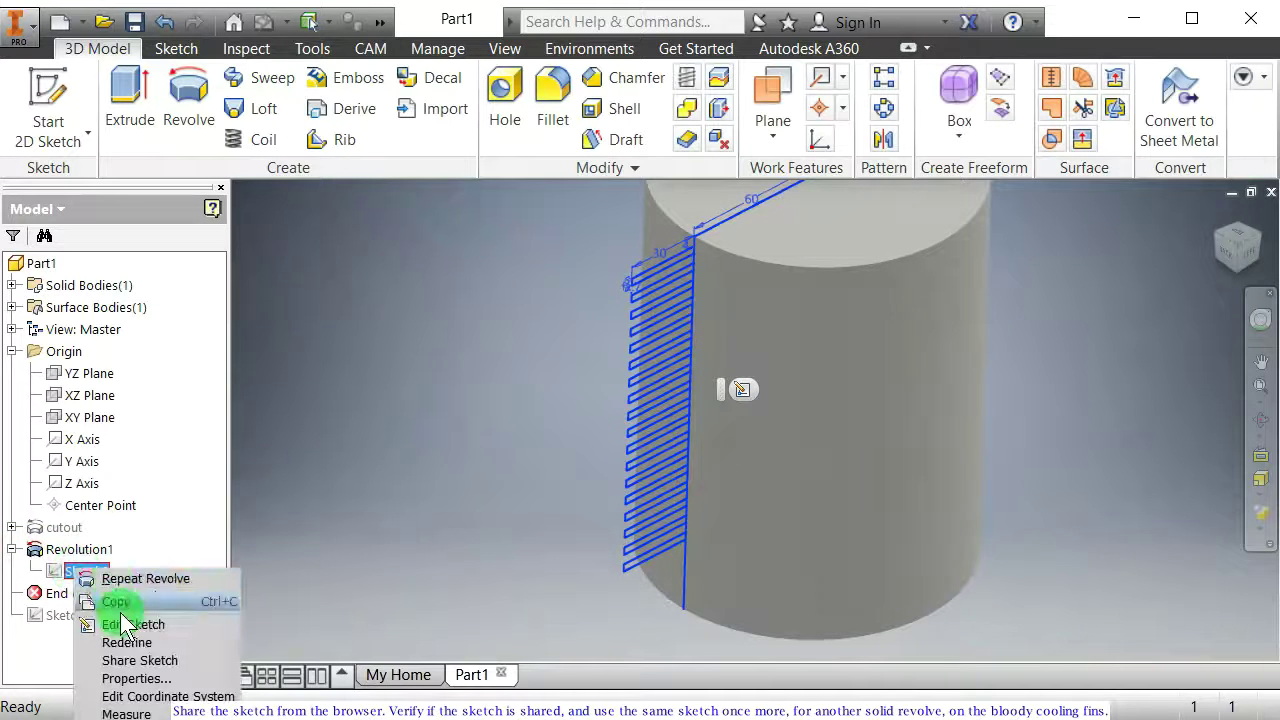
{"action": "left_click", "coordinate": [133, 662]}
{"action": "mouse_move", "coordinate": [601, 427]}
{"action": "middle_mouse_down", "text": "shift"}
{"action": "mouse_move", "coordinate": [586, 397]}
{"action": "mouse_move", "coordinate": [746, 420]}
{"action": "mouse_move", "coordinate": [723, 366]}
{"action": "mouse_move", "coordinate": [660, 380]}
{"action": "middle_mouse_up", "text": "shift"}
{"action": "left_click", "coordinate": [85, 595]}
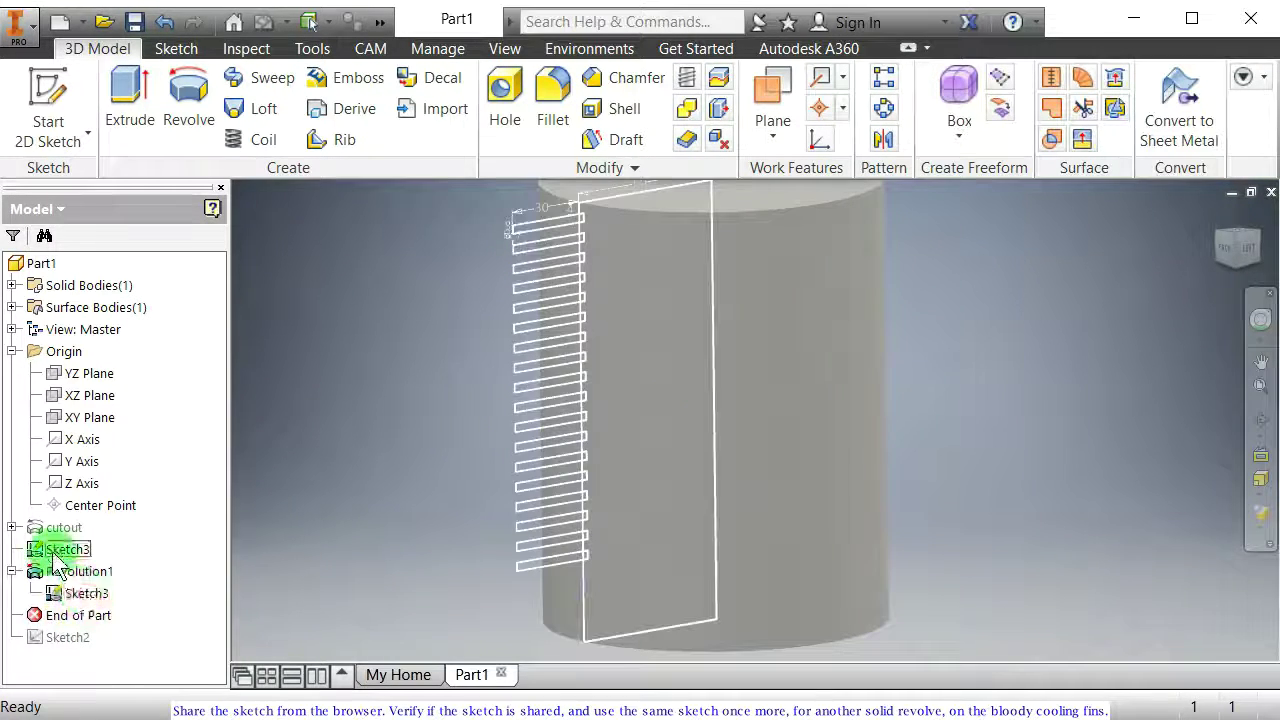
{"action": "left_click", "coordinate": [18, 580]}
{"action": "left_click", "coordinate": [68, 550]}
{"action": "left_click", "coordinate": [307, 515]}
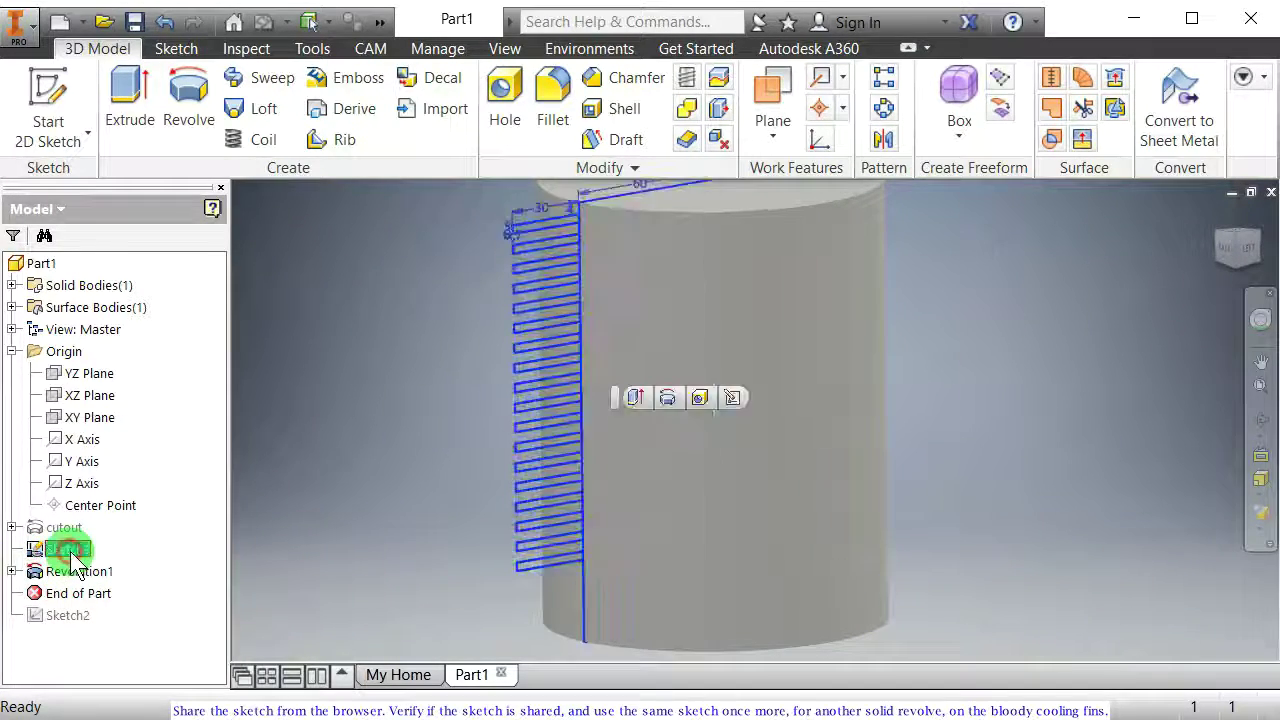
{"action": "left_click", "coordinate": [316, 497]}
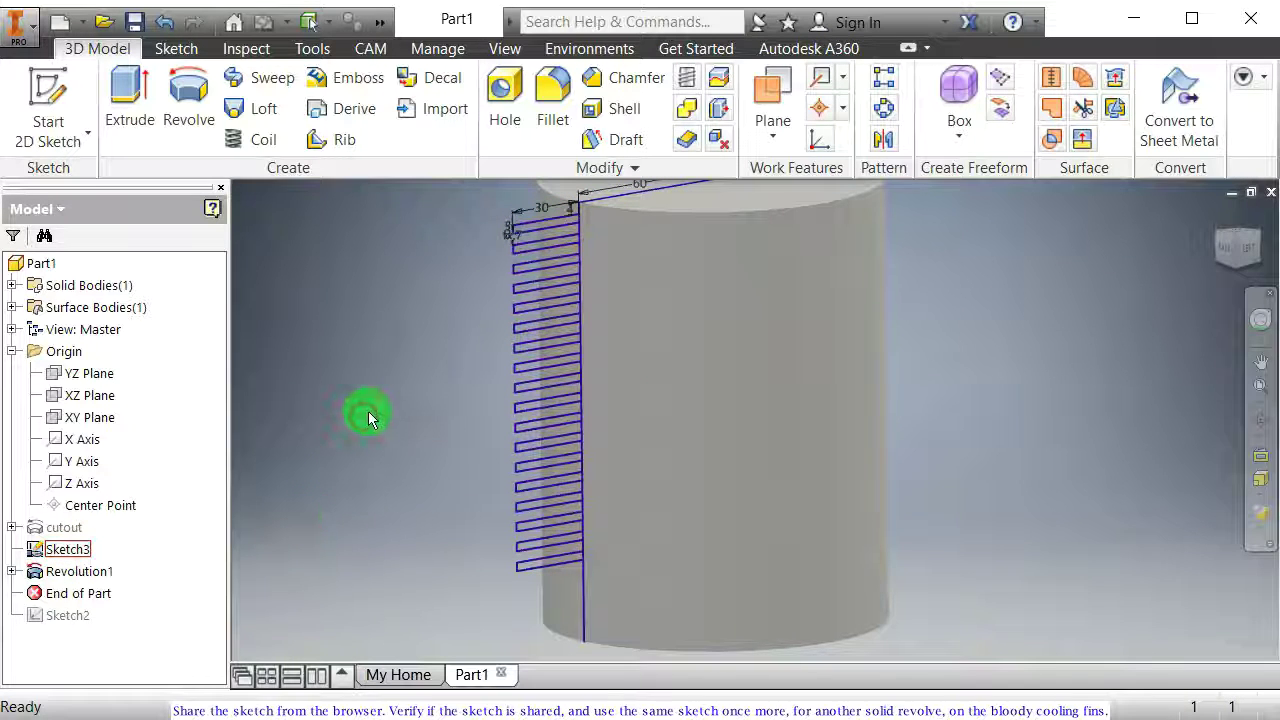
Step: Start another Revolve and select all 18 cooling fin rectangles of the shared sketch as profiles
{"action": "left_click", "coordinate": [173, 103]}
{"action": "middle_click_drag", "start_coordinate": [723, 380], "coordinate": [857, 431]}
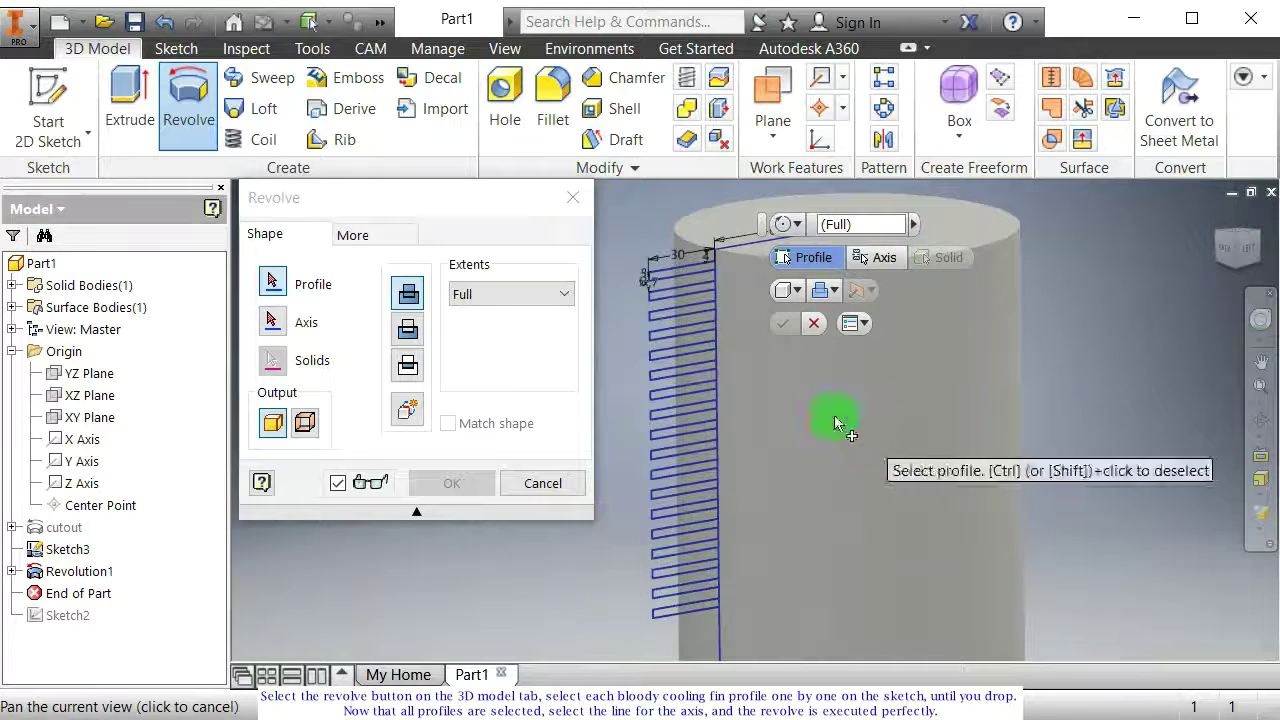
{"action": "left_click", "coordinate": [676, 288]}
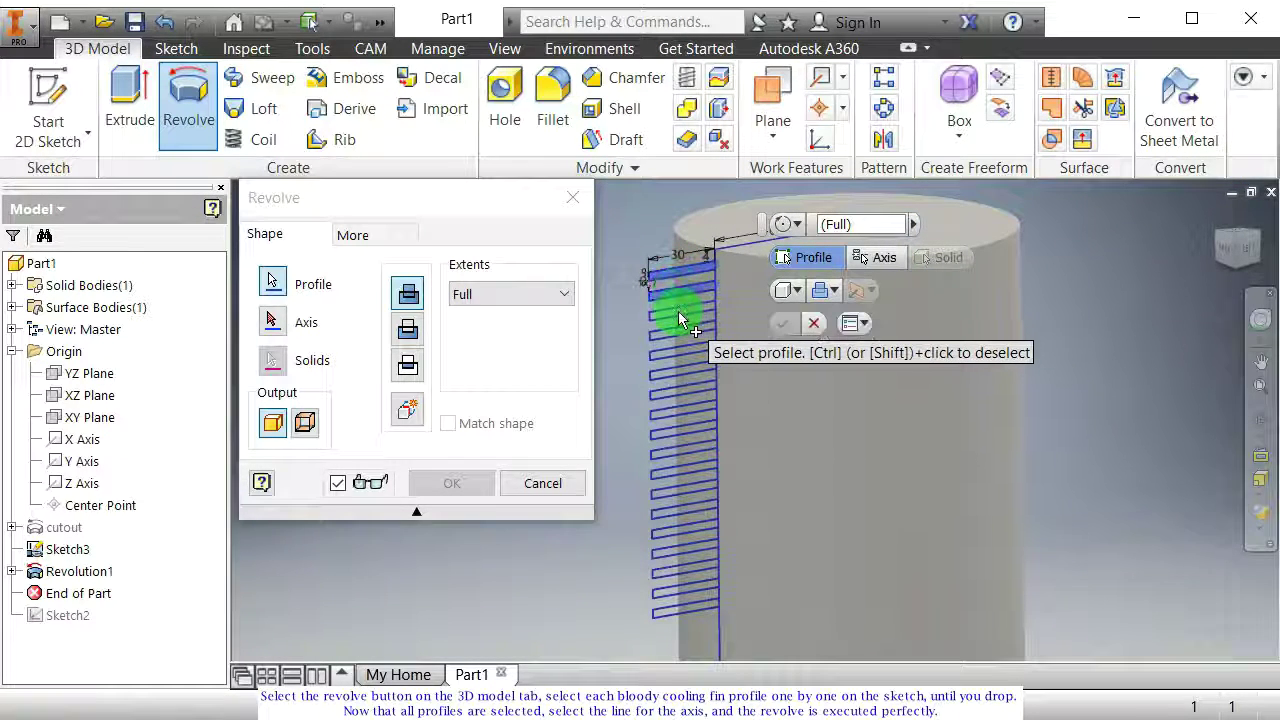
{"action": "left_click", "coordinate": [678, 311]}
{"action": "left_click", "coordinate": [675, 328]}
{"action": "left_click", "coordinate": [675, 351]}
{"action": "left_click", "coordinate": [675, 370]}
{"action": "left_click", "coordinate": [674, 390]}
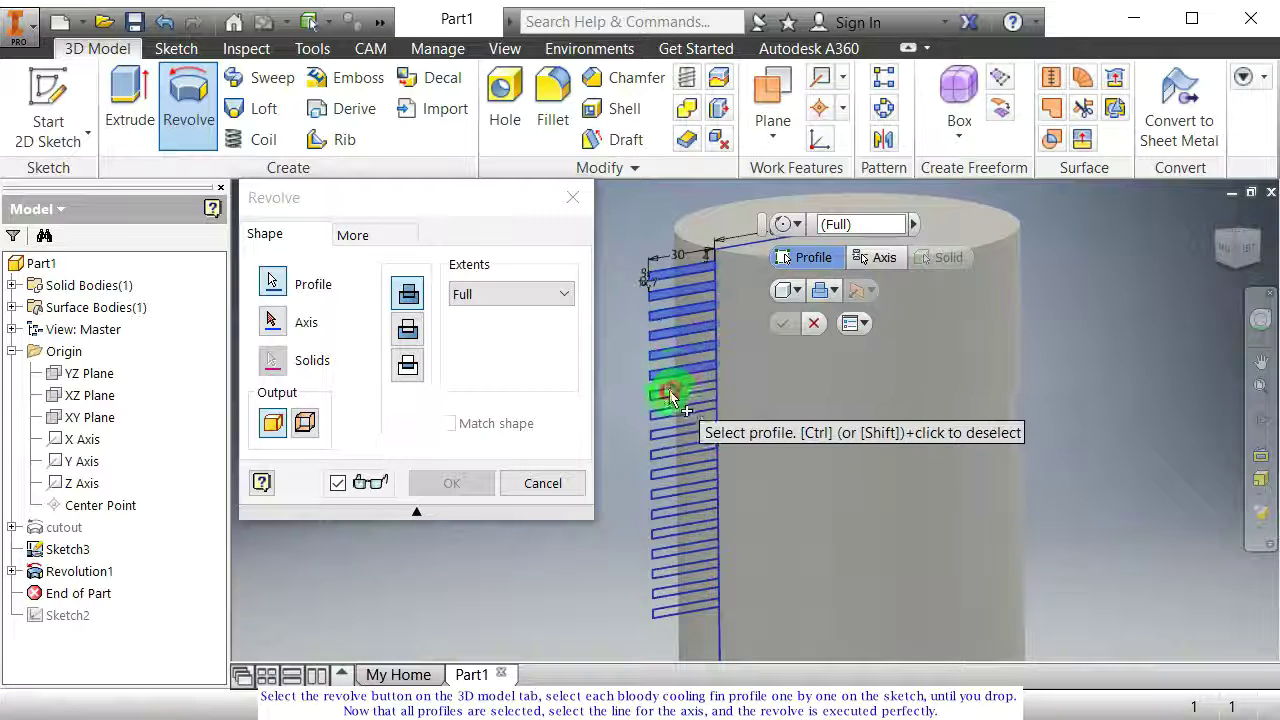
{"action": "left_click", "coordinate": [671, 410]}
{"action": "left_click", "coordinate": [667, 431]}
{"action": "left_click", "coordinate": [662, 451]}
{"action": "left_click", "coordinate": [668, 471]}
{"action": "left_click", "coordinate": [668, 491]}
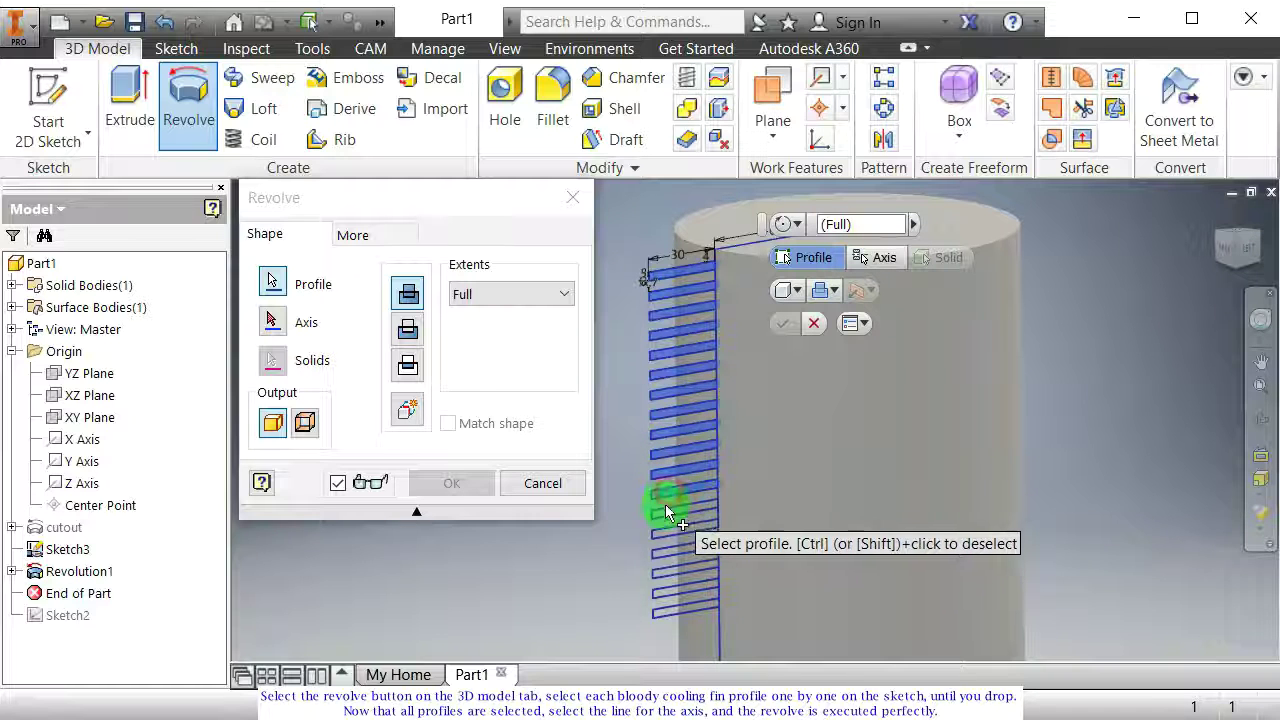
{"action": "left_click", "coordinate": [664, 511]}
{"action": "left_click", "coordinate": [666, 531]}
{"action": "left_click", "coordinate": [669, 552]}
{"action": "left_click", "coordinate": [670, 571]}
{"action": "left_click", "coordinate": [670, 591]}
{"action": "left_click", "coordinate": [671, 611]}
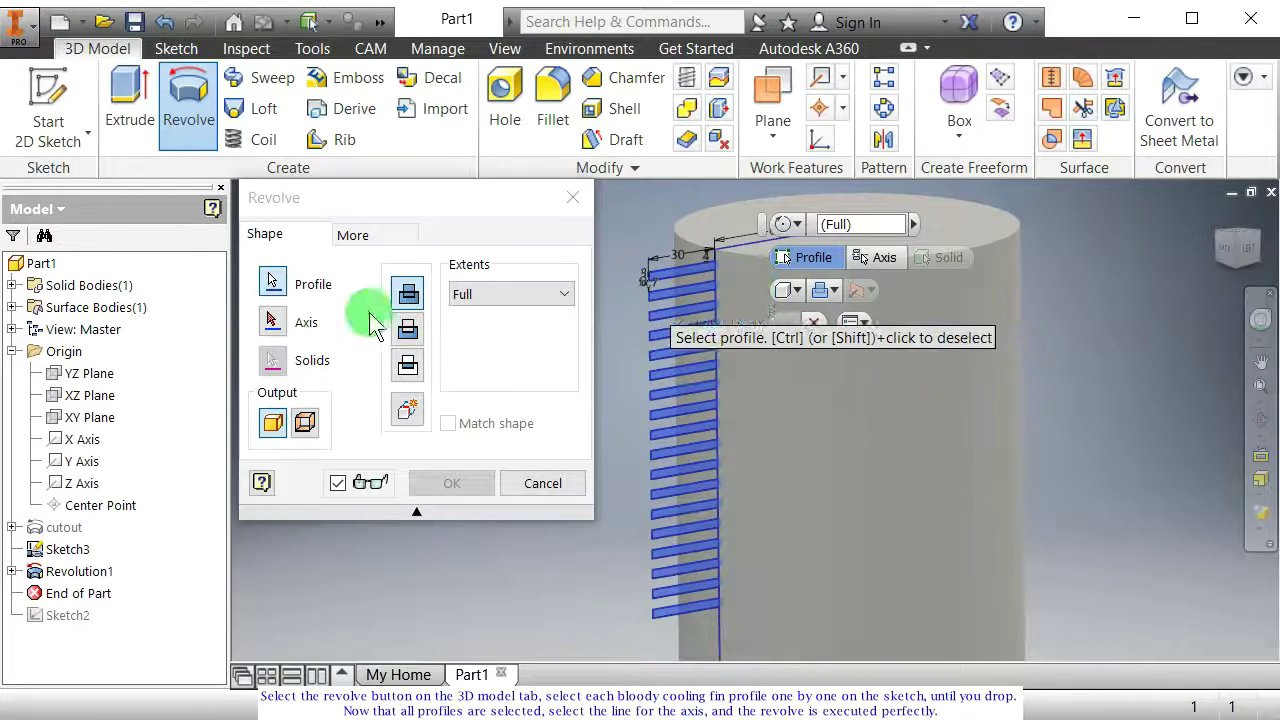
Step: Revolve the selected fin profiles a full turn about the block's centre line, joining them to the solid
{"action": "left_click", "coordinate": [277, 326]}
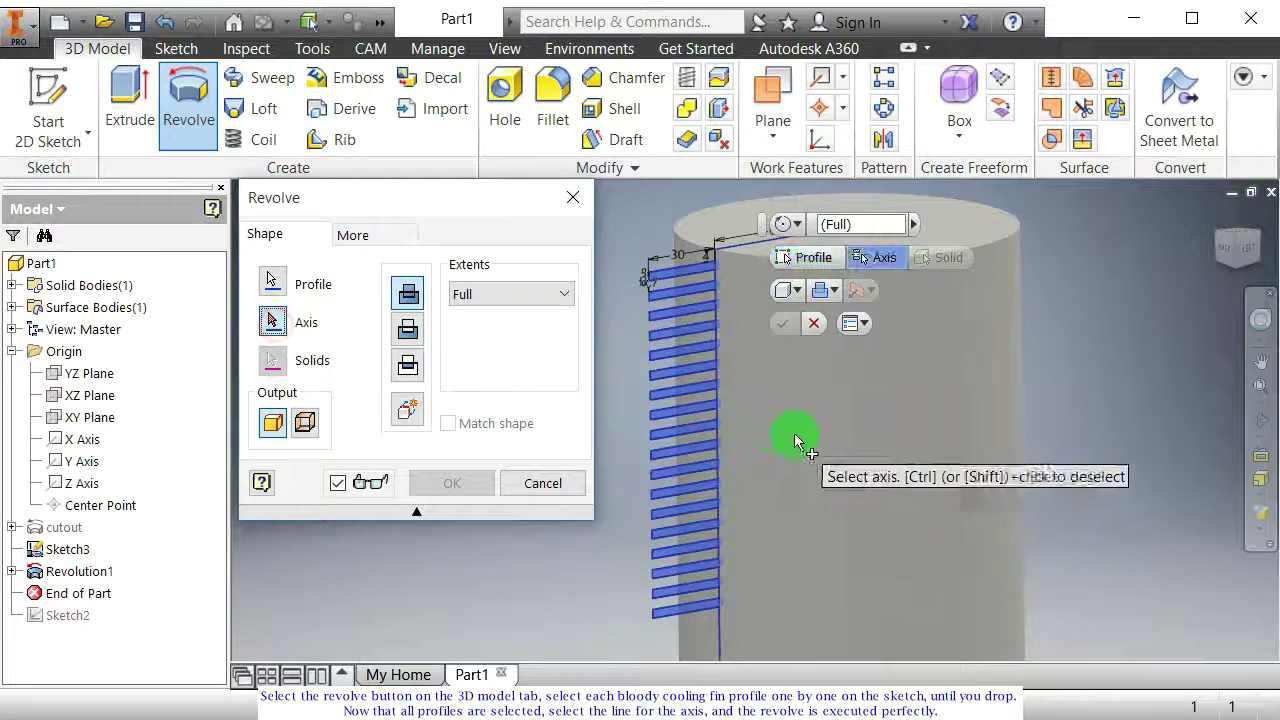
{"action": "left_click", "coordinate": [848, 447]}
{"action": "middle_click_drag", "start_coordinate": [829, 457], "coordinate": [780, 455], "text": "shift"}
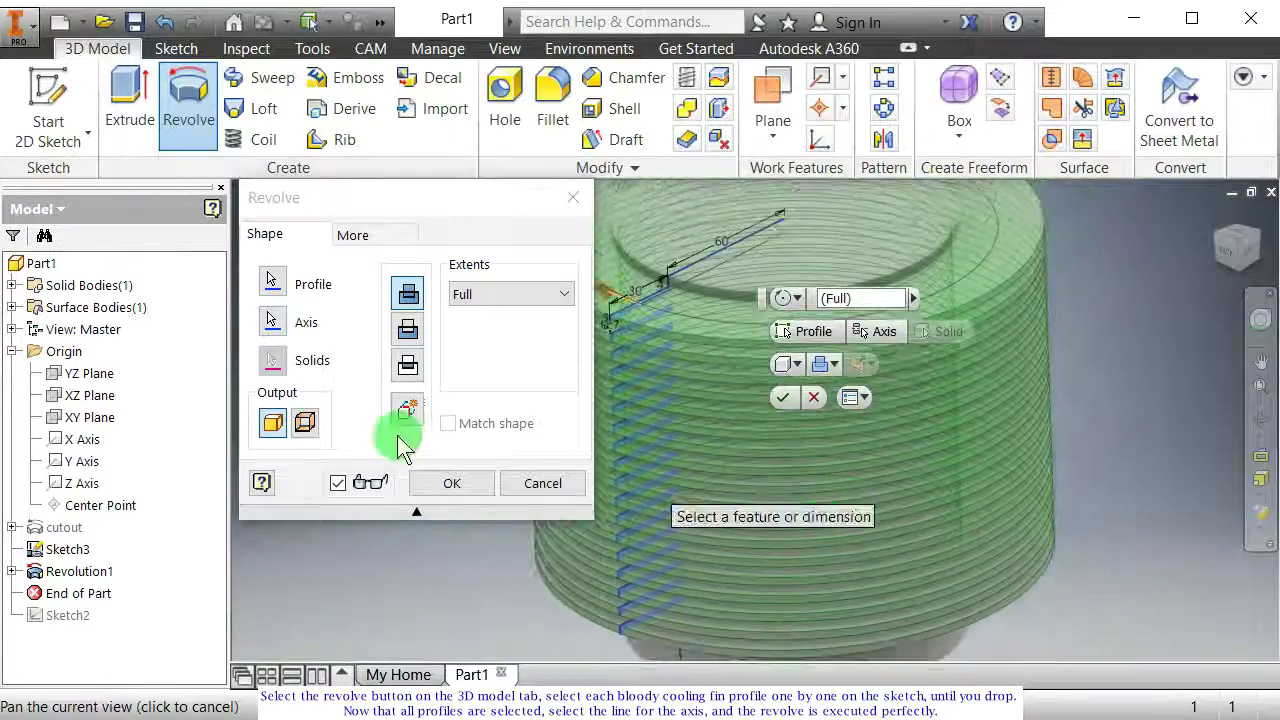
{"action": "left_click", "coordinate": [445, 484]}
Step: Show the surface bodies again and inspect whether the cutout surface protrudes from the block's underside
{"action": "middle_click_drag", "start_coordinate": [709, 437], "coordinate": [779, 425], "text": "shift"}
{"action": "scroll", "coordinate": [748, 423], "scroll_direction": "up", "scroll_amount": 3}
{"action": "middle_click_drag", "start_coordinate": [708, 402], "coordinate": [640, 365], "text": "shift"}
{"action": "right_click", "coordinate": [120, 313]}
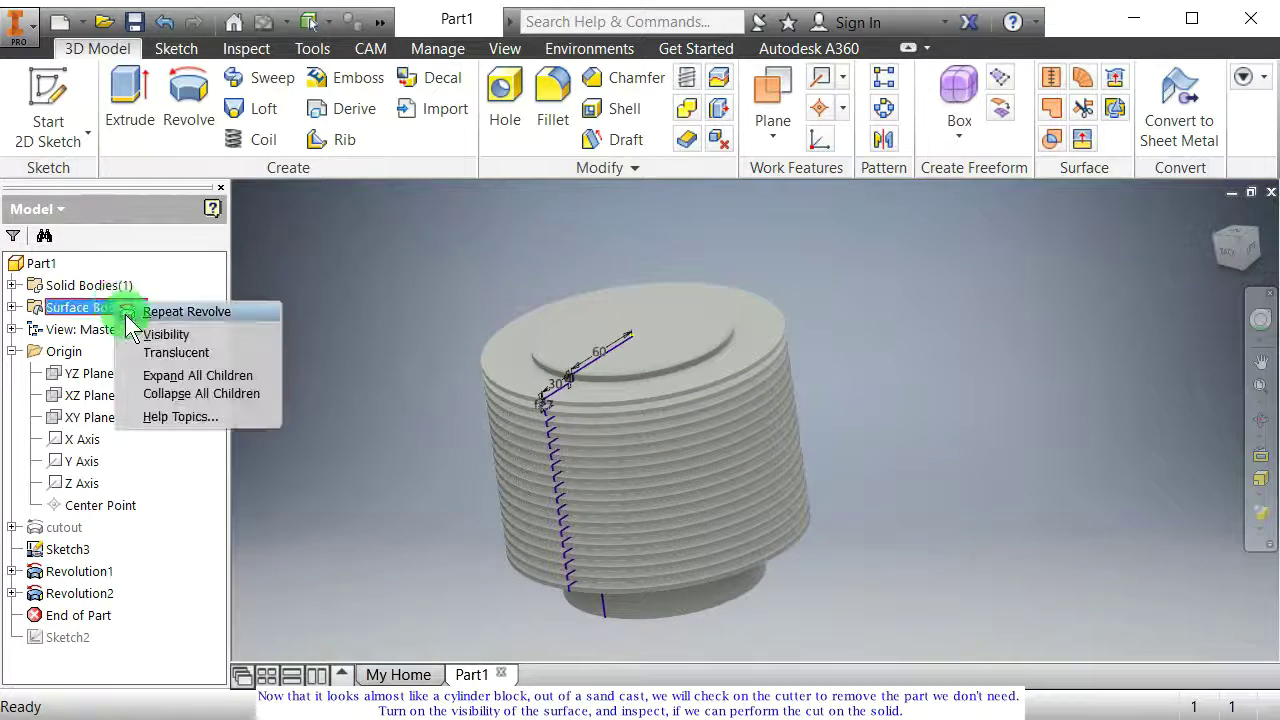
{"action": "left_click", "coordinate": [160, 334]}
{"action": "middle_click_drag", "start_coordinate": [559, 401], "coordinate": [490, 357], "text": "shift"}
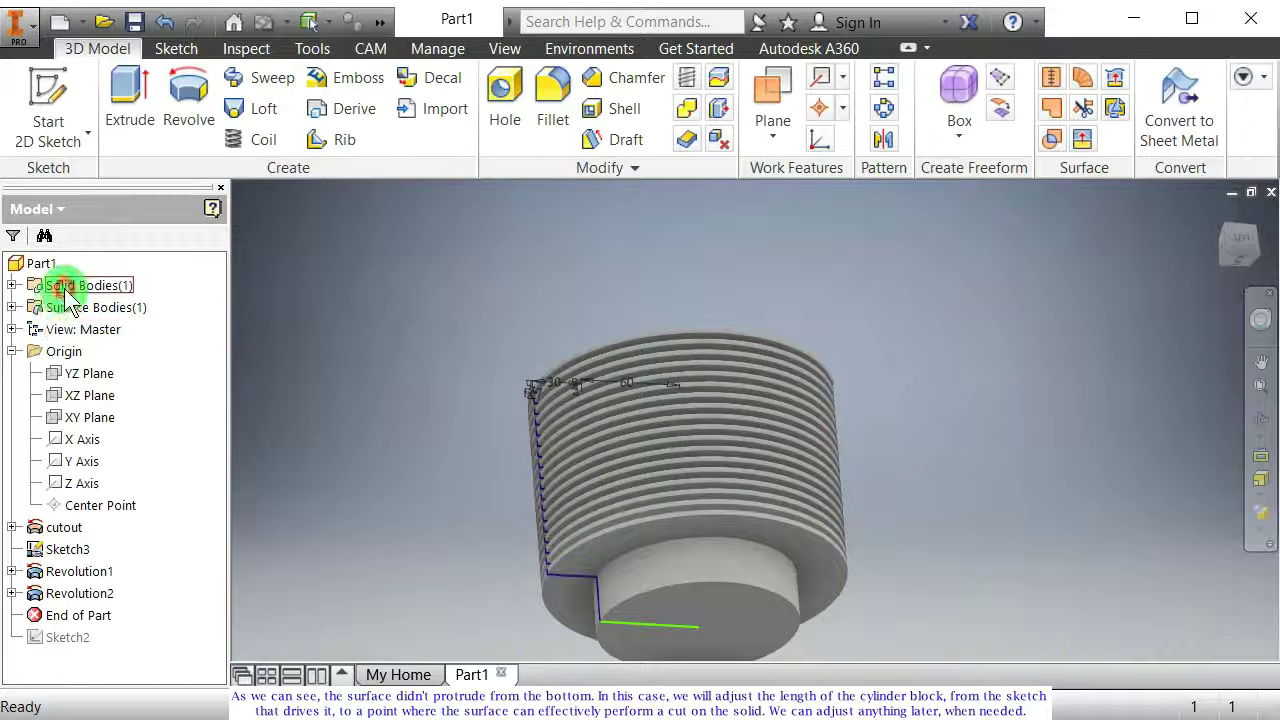
Step: Hide the solid body Solid1 so the cutout surface can be compared with the sketch
{"action": "left_click", "coordinate": [13, 286]}
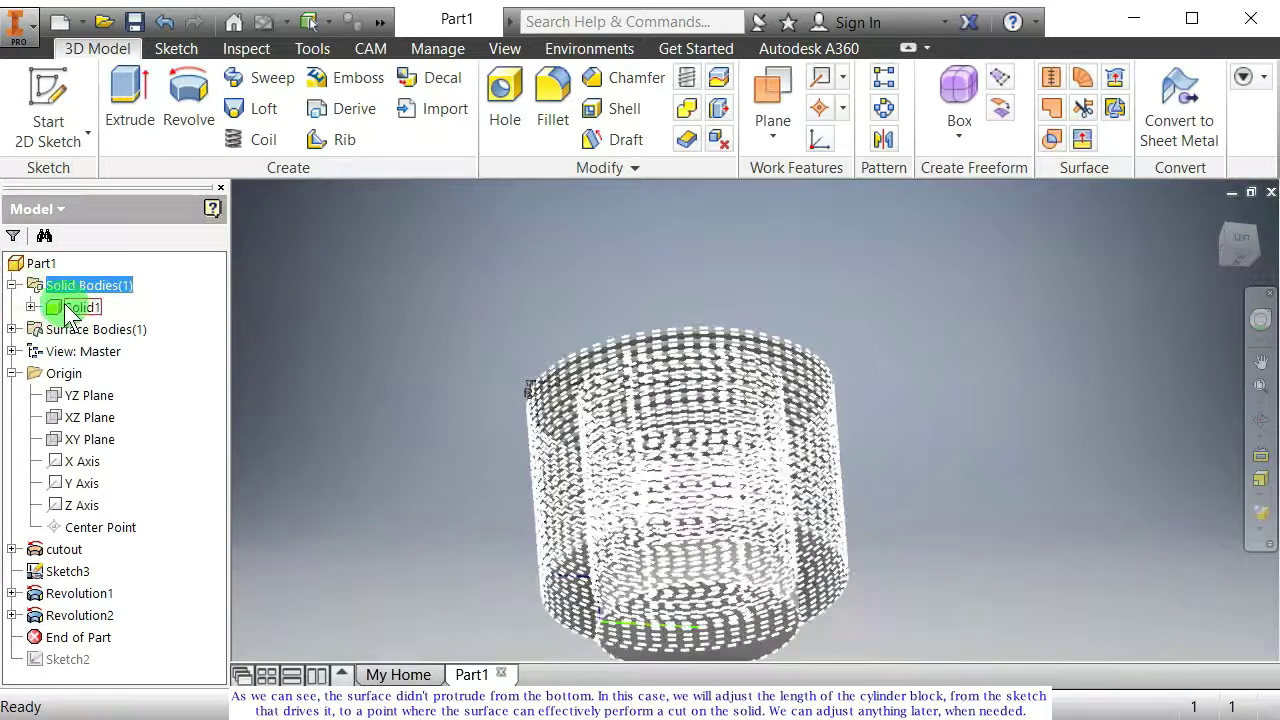
{"action": "right_click", "coordinate": [70, 306]}
{"action": "left_click", "coordinate": [98, 379]}
{"action": "middle_click_drag", "start_coordinate": [600, 465], "coordinate": [586, 491], "text": "shift"}
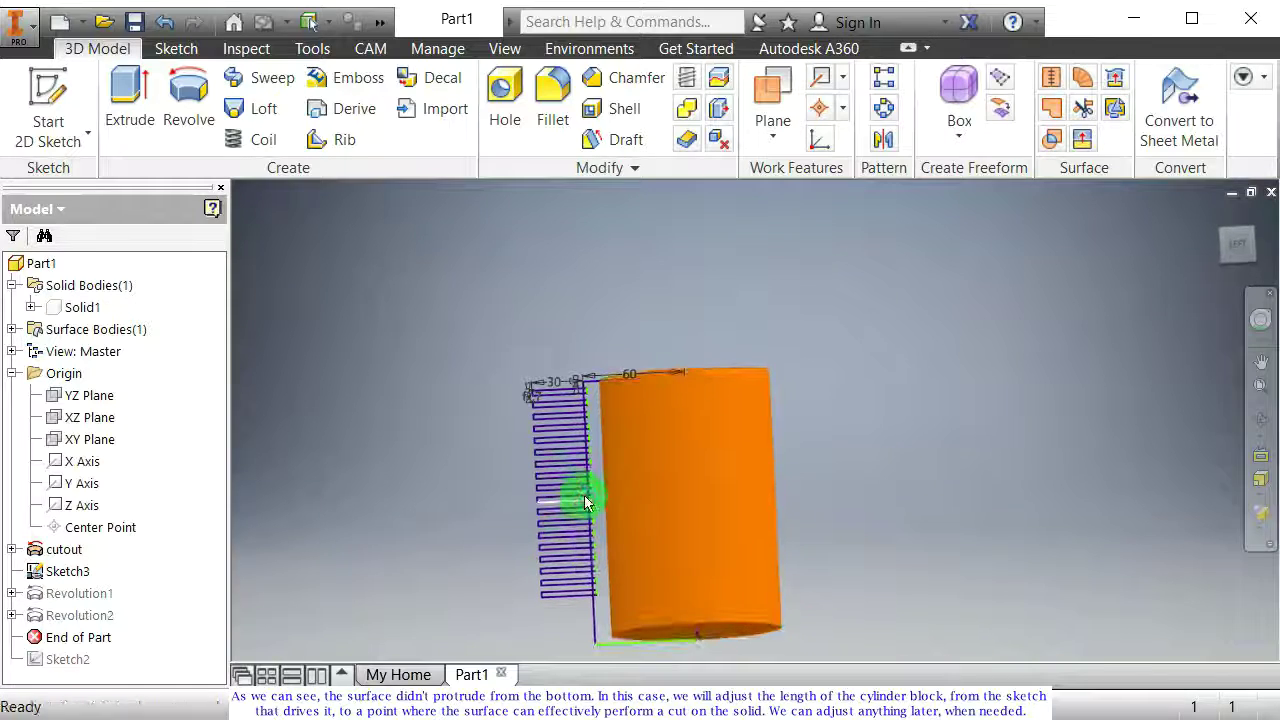
Step: Edit Sketch3, move the block profile's bottom line up above the lower end of the cutout surface, and finish the sketch
{"action": "left_click", "coordinate": [1231, 262]}
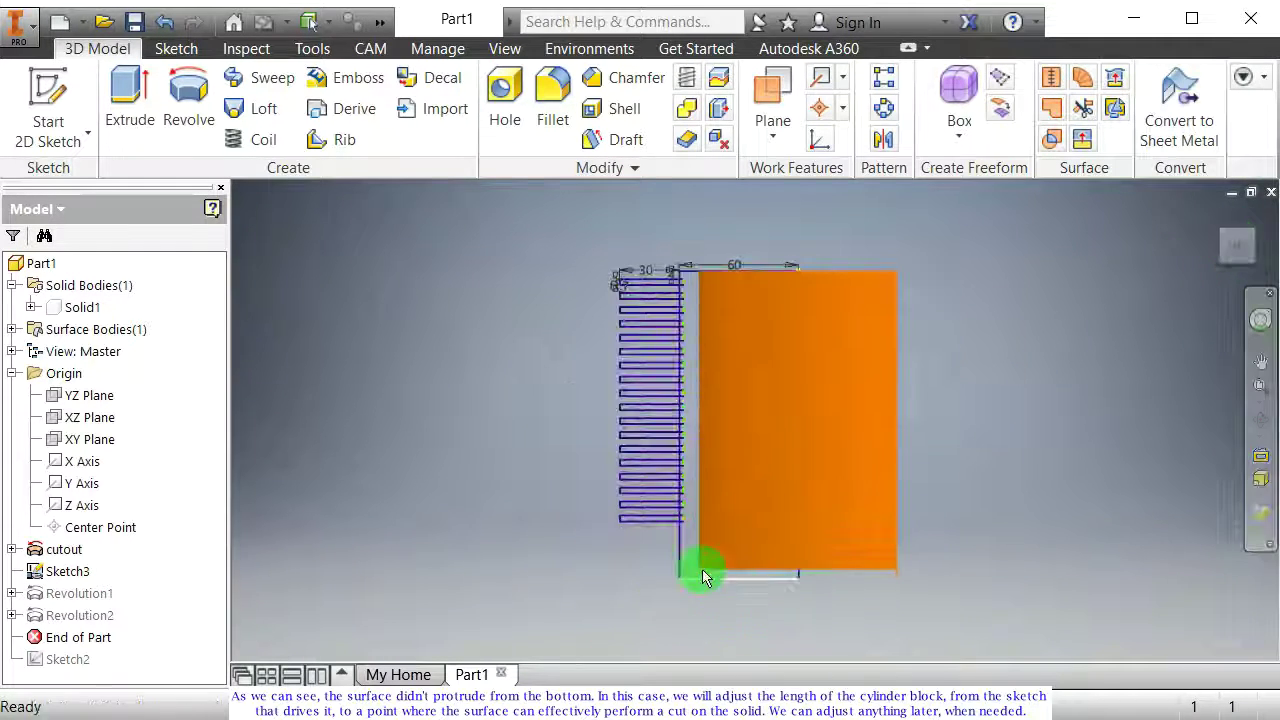
{"action": "scroll", "coordinate": [712, 568], "scroll_direction": "up", "scroll_amount": 5}
{"action": "middle_click_drag", "start_coordinate": [829, 557], "coordinate": [677, 543]}
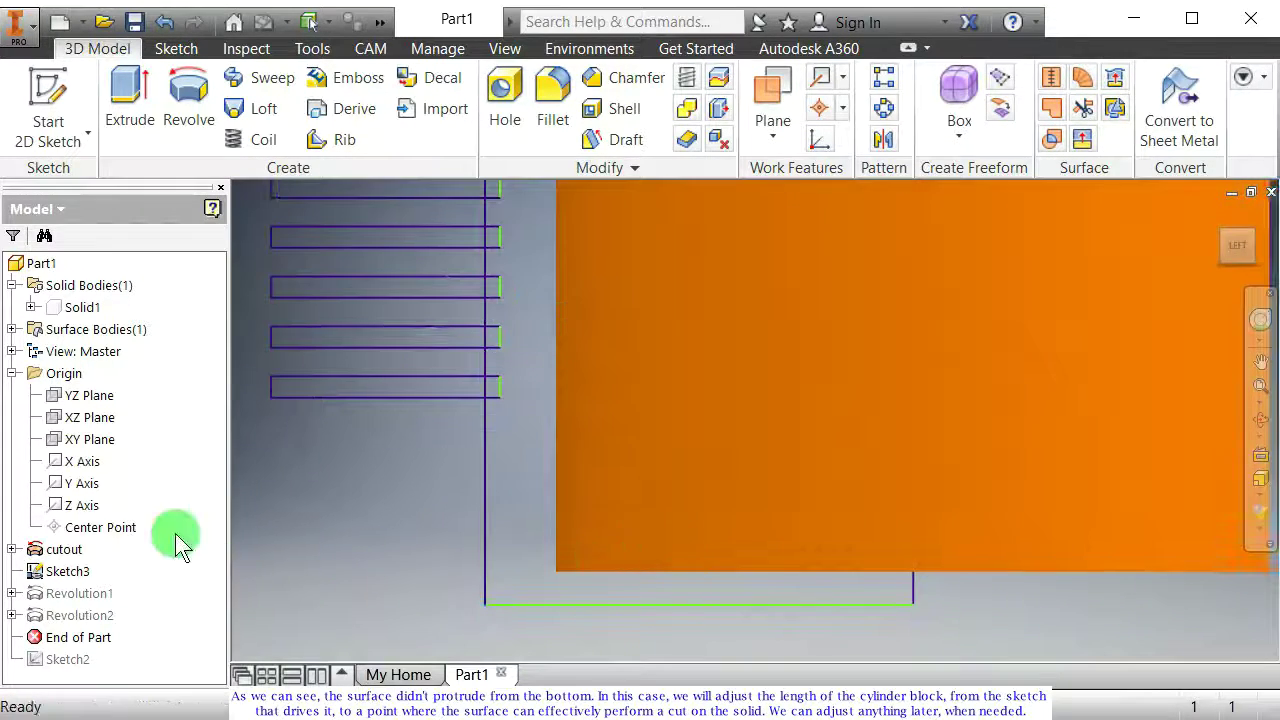
{"action": "left_click", "coordinate": [637, 596]}
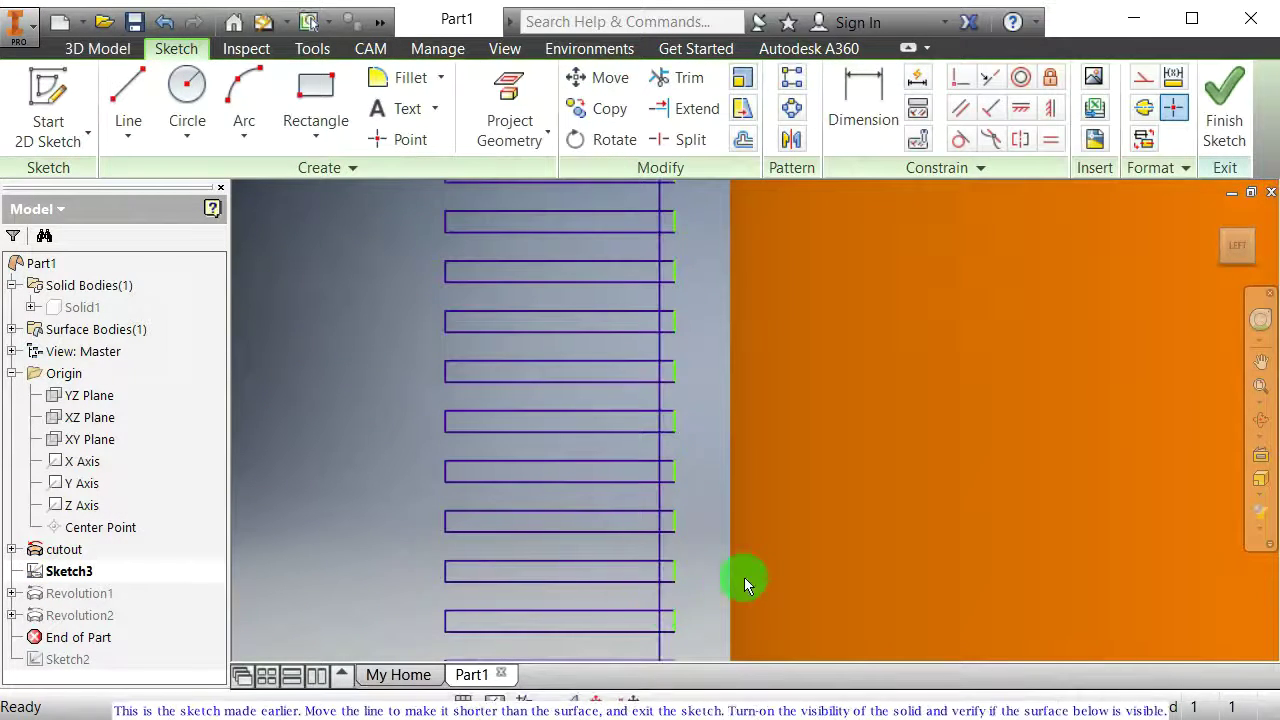
{"action": "mouse_move", "coordinate": [743, 580]}
{"action": "middle_mouse_down"}
{"action": "mouse_move", "coordinate": [623, 306]}
{"action": "mouse_move", "coordinate": [618, 373]}
{"action": "middle_mouse_up"}
{"action": "left_click_drag", "start_coordinate": [628, 521], "coordinate": [626, 487]}
{"action": "left_click", "coordinate": [1213, 108]}
Step: Show the solid body Solid1 again and orbit the finned block to check it against the cutout surface
{"action": "mouse_move", "coordinate": [683, 398]}
{"action": "middle_mouse_down", "text": "shift"}
{"action": "mouse_move", "coordinate": [702, 390]}
{"action": "mouse_move", "coordinate": [670, 373]}
{"action": "mouse_move", "coordinate": [686, 377]}
{"action": "mouse_move", "coordinate": [686, 471]}
{"action": "mouse_move", "coordinate": [676, 463]}
{"action": "middle_mouse_up", "text": "shift"}
{"action": "right_click", "coordinate": [72, 302]}
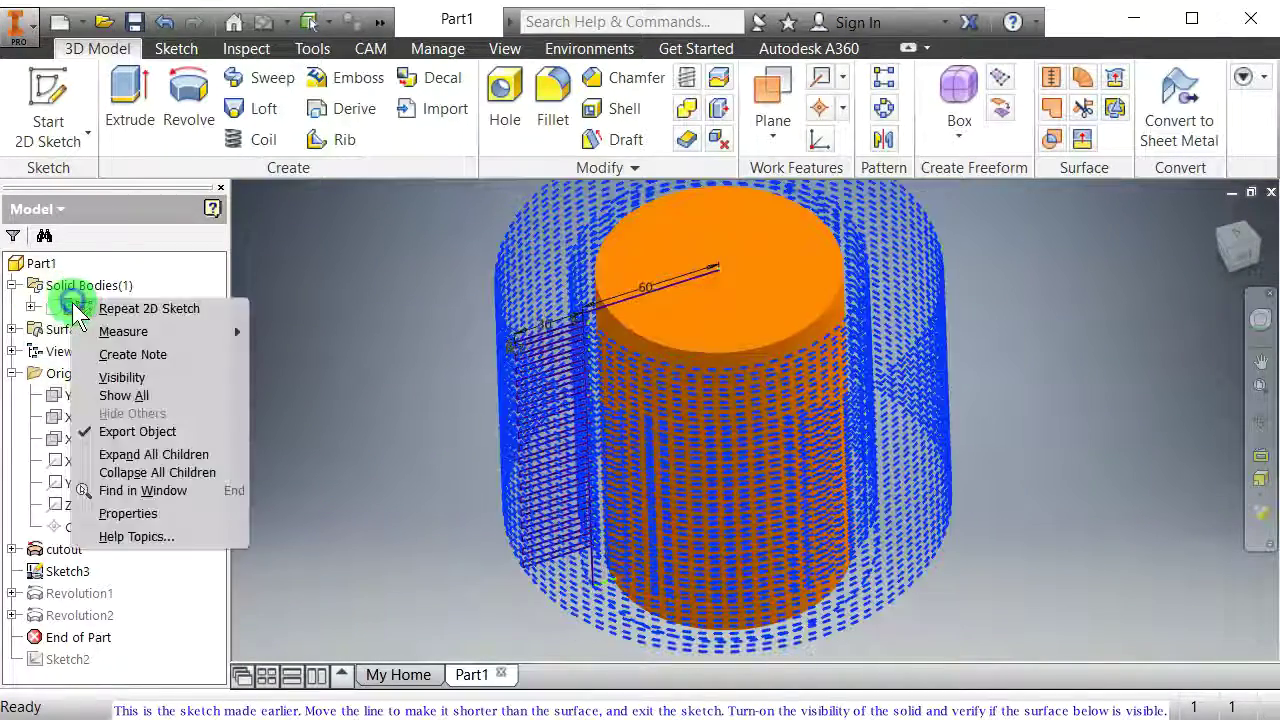
{"action": "left_click", "coordinate": [122, 377]}
{"action": "middle_click_drag", "start_coordinate": [563, 480], "coordinate": [591, 457], "text": "shift"}
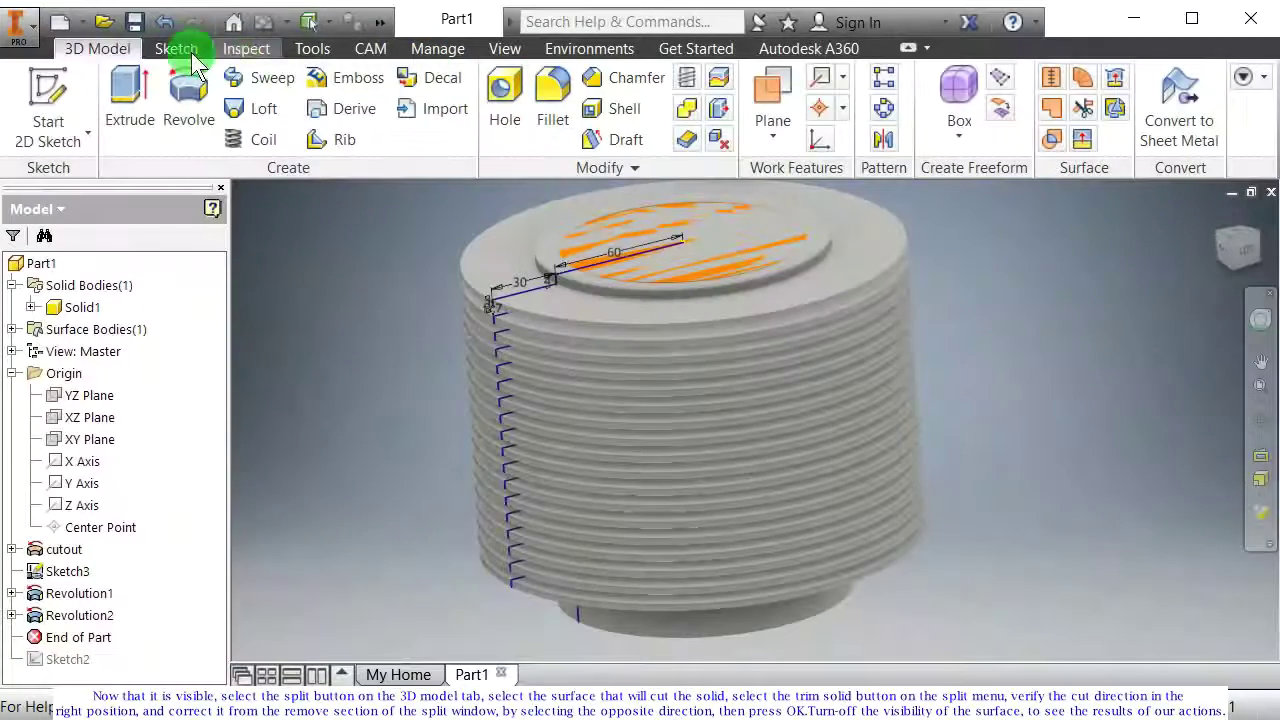
Step: Split the block with the cutout surface as the split tool, trimming the solid and reversing the removal side so the inner core is removed
{"action": "left_click", "coordinate": [720, 82]}
{"action": "middle_click_drag", "start_coordinate": [739, 385], "coordinate": [826, 391]}
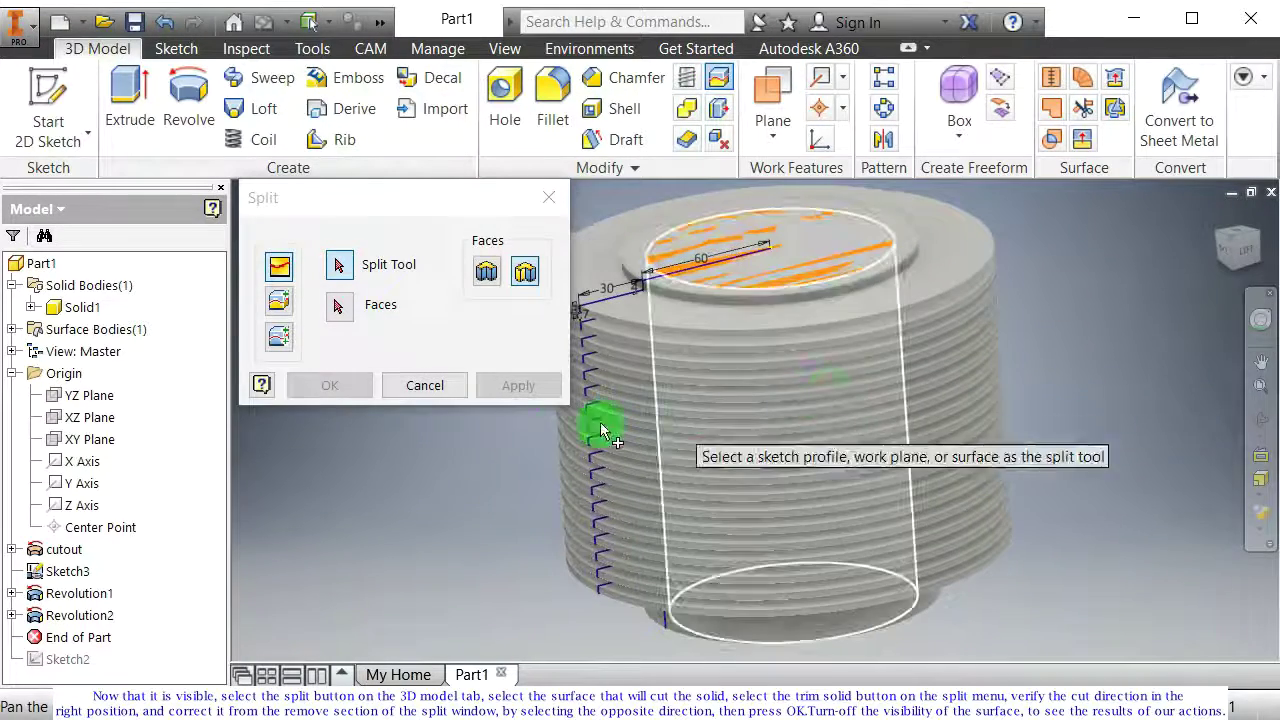
{"action": "left_click", "coordinate": [13, 330]}
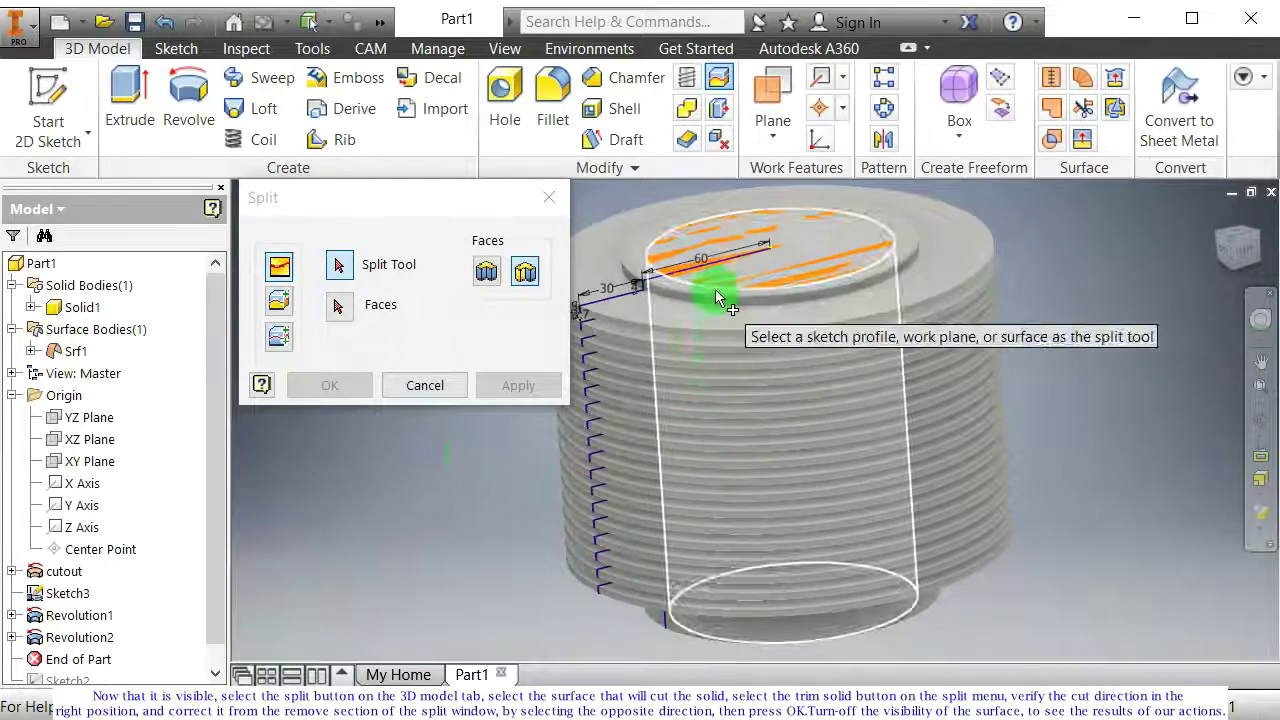
{"action": "left_click", "coordinate": [716, 287]}
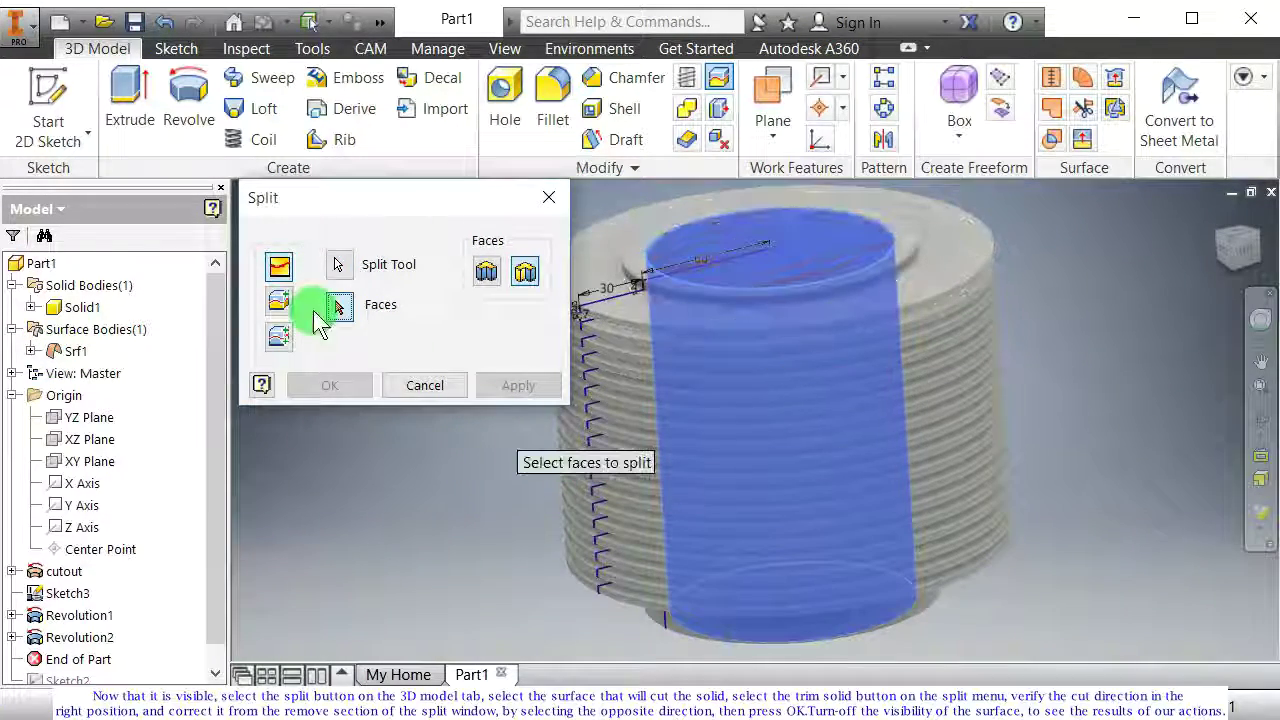
{"action": "left_click", "coordinate": [278, 308]}
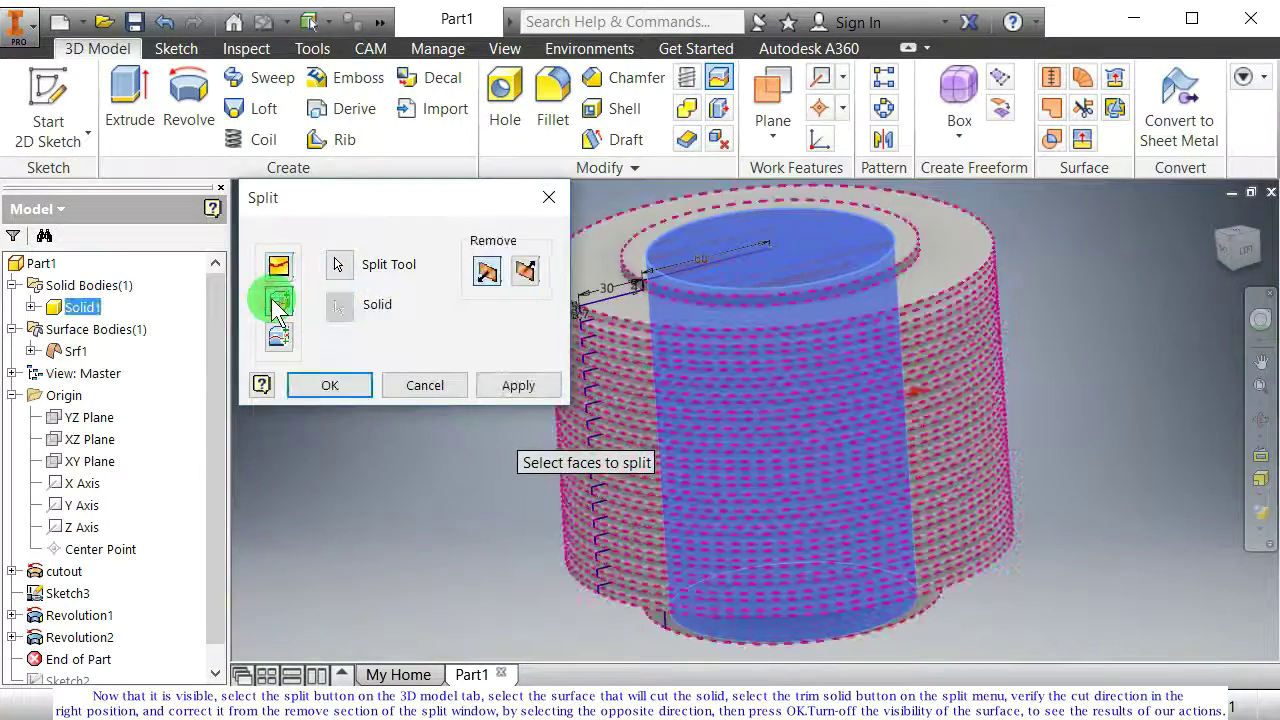
{"action": "mouse_move", "coordinate": [729, 331]}
{"action": "middle_mouse_down", "text": "shift"}
{"action": "mouse_move", "coordinate": [710, 330]}
{"action": "mouse_move", "coordinate": [730, 353]}
{"action": "middle_mouse_up", "text": "shift"}
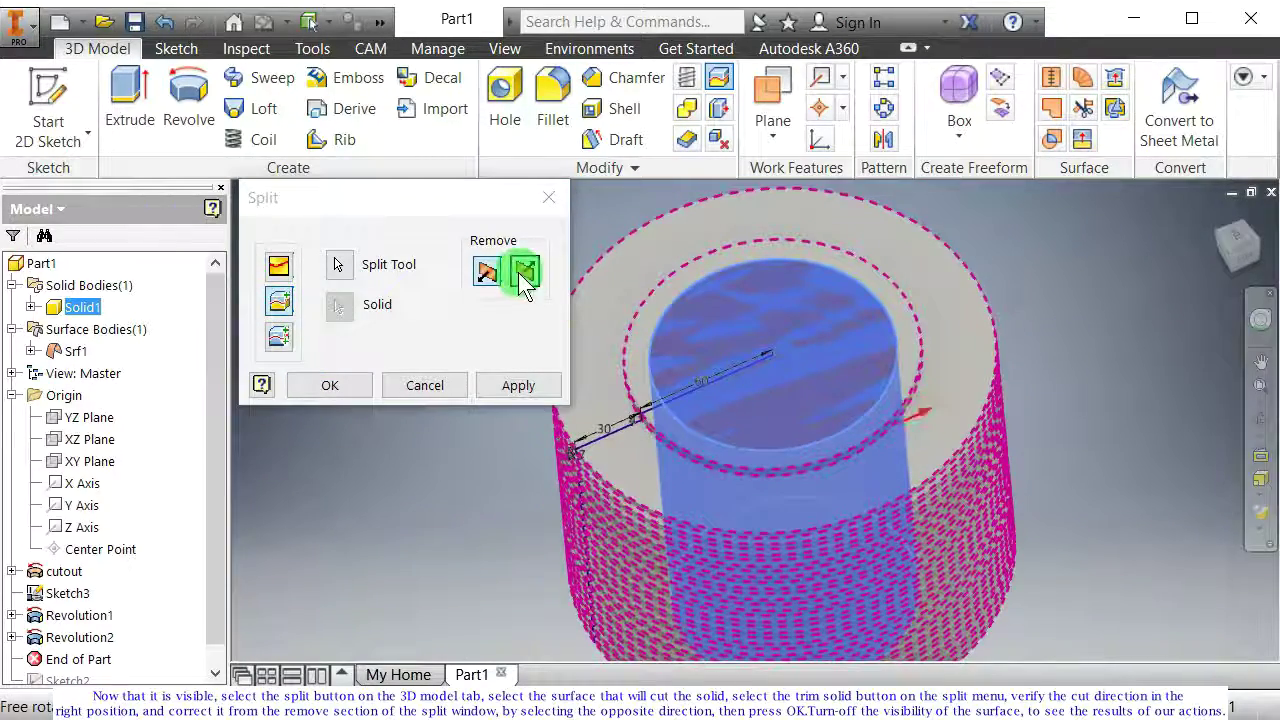
{"action": "left_click", "coordinate": [333, 387]}
Step: Hide the surface body Srf1 and inspect the bore cut through the finned block
{"action": "mouse_move", "coordinate": [694, 457]}
{"action": "middle_mouse_down", "text": "shift"}
{"action": "mouse_move", "coordinate": [703, 372]}
{"action": "mouse_move", "coordinate": [705, 447]}
{"action": "middle_mouse_up", "text": "shift"}
{"action": "right_click", "coordinate": [90, 354]}
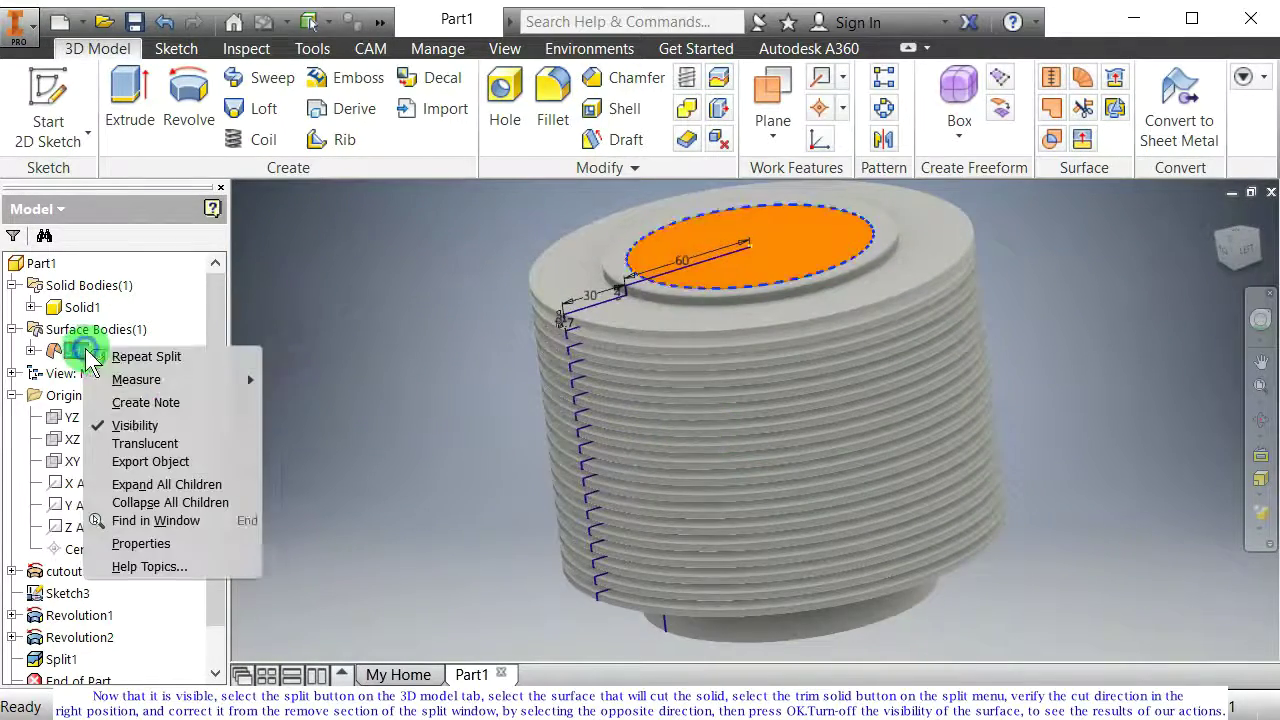
{"action": "left_click", "coordinate": [130, 426]}
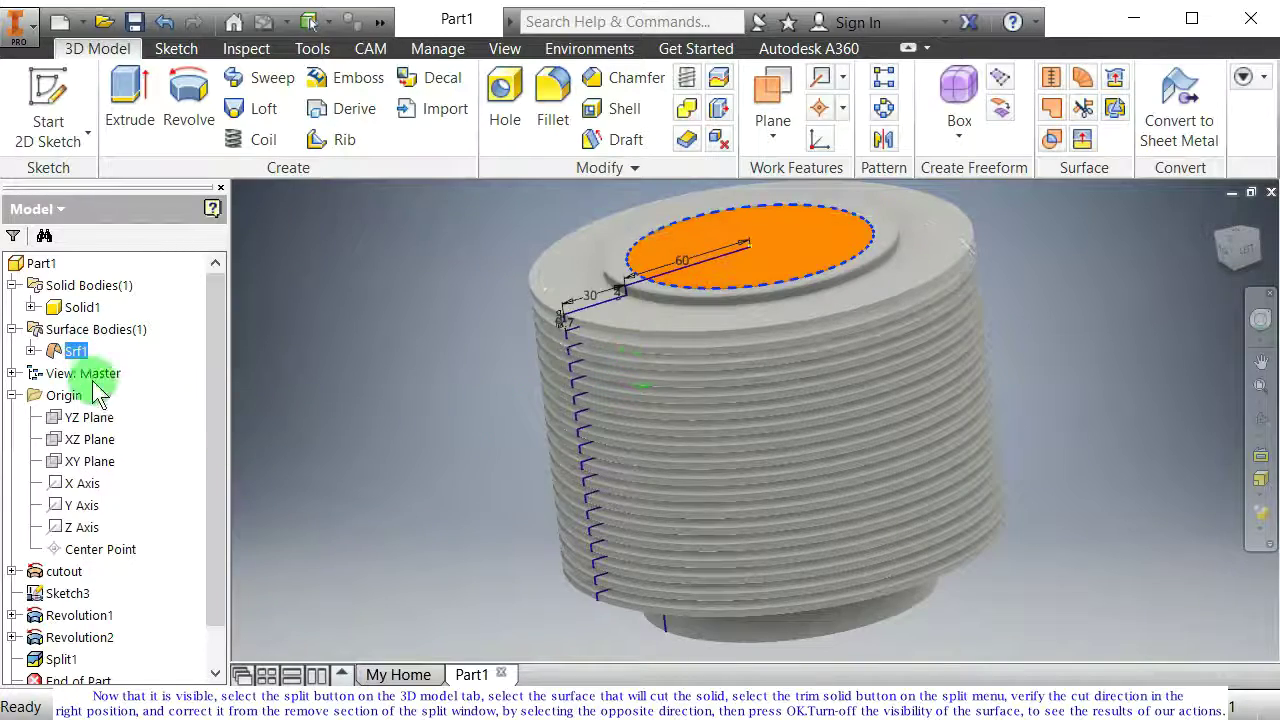
{"action": "right_click", "coordinate": [76, 354]}
{"action": "left_click", "coordinate": [122, 428]}
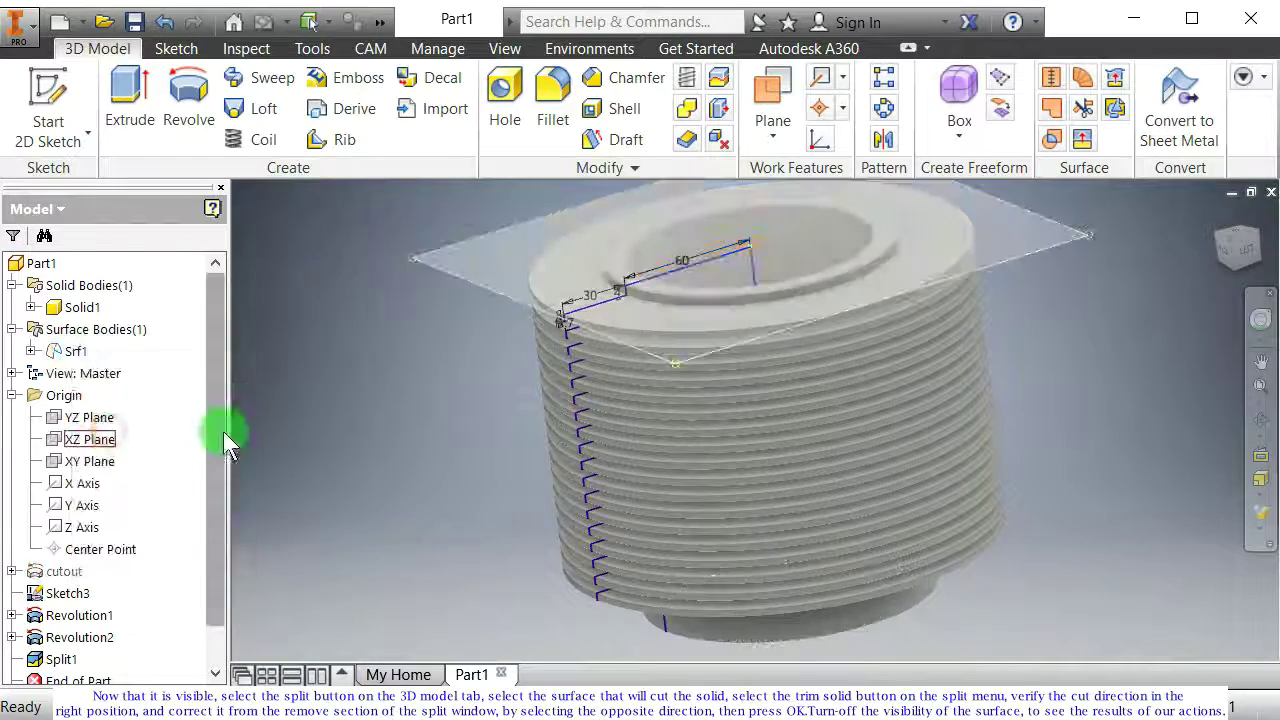
{"action": "middle_click_drag", "start_coordinate": [595, 378], "coordinate": [654, 430], "text": "shift"}
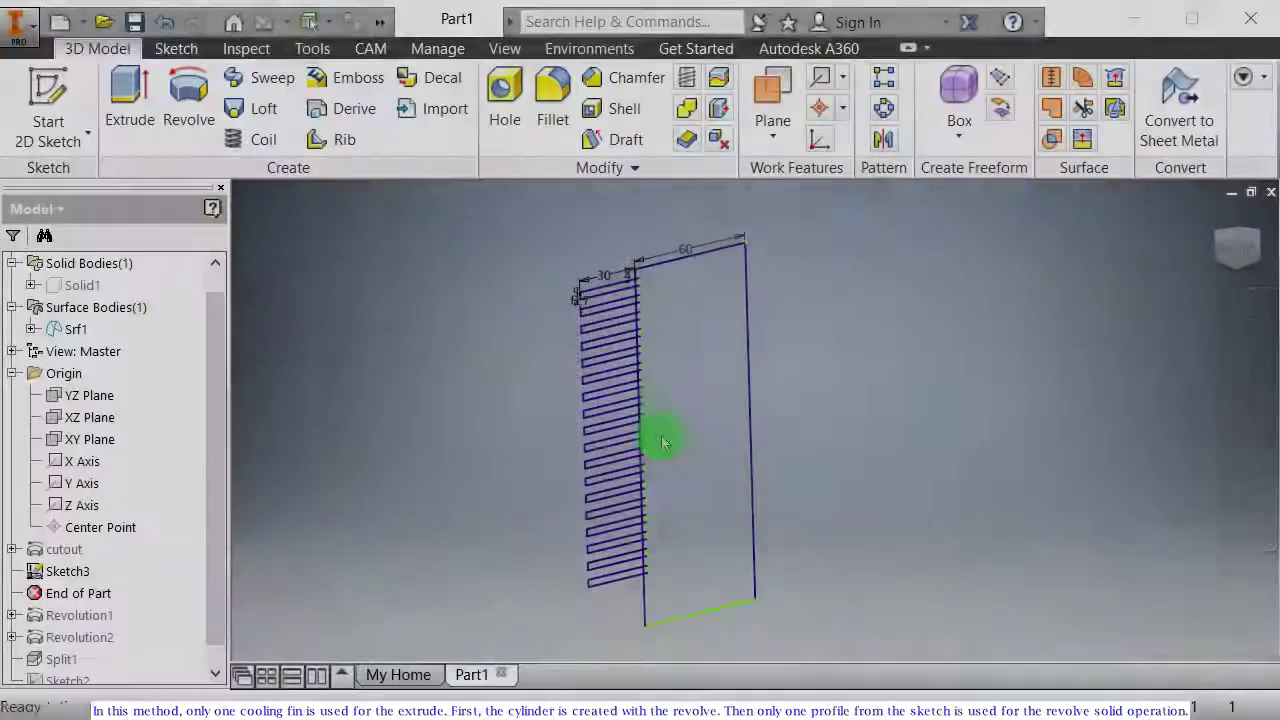
Step: Revolve the 60 mm wide cylinder profile of Sketch3 a full turn about its inner vertical line as a new solid
{"action": "middle_click_drag", "start_coordinate": [657, 437], "coordinate": [662, 438], "text": "shift"}
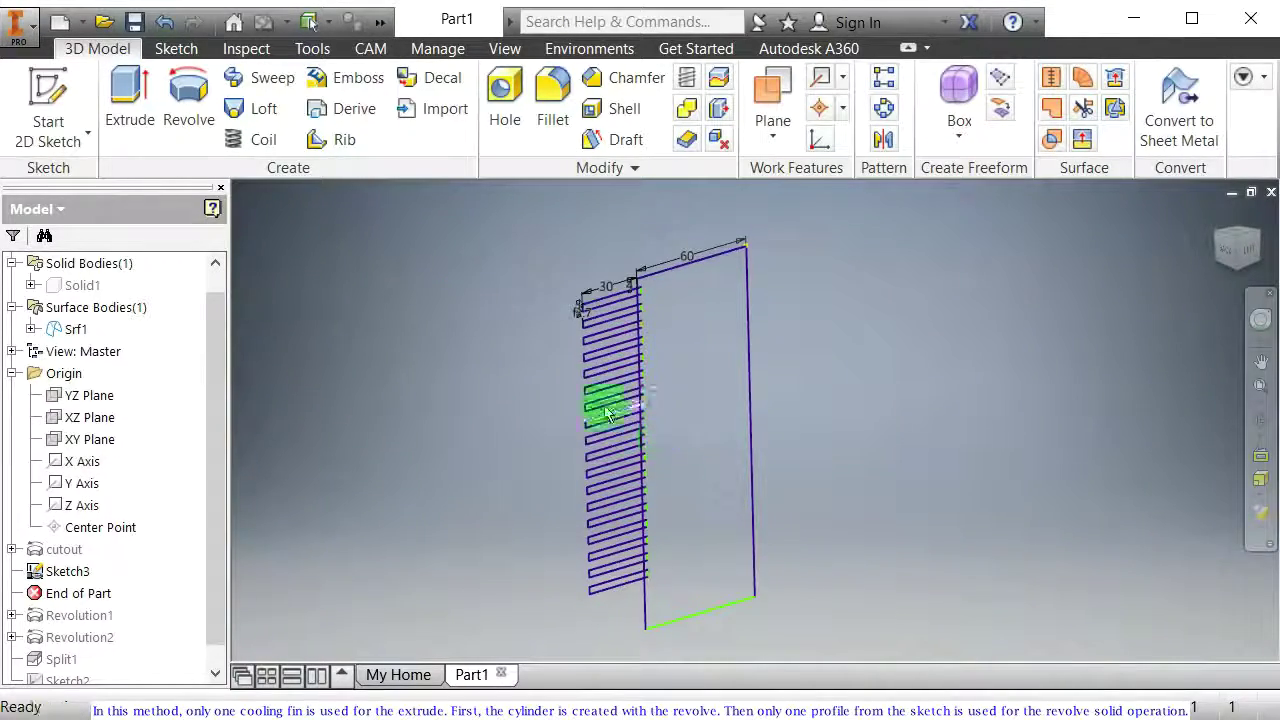
{"action": "left_click", "coordinate": [175, 100]}
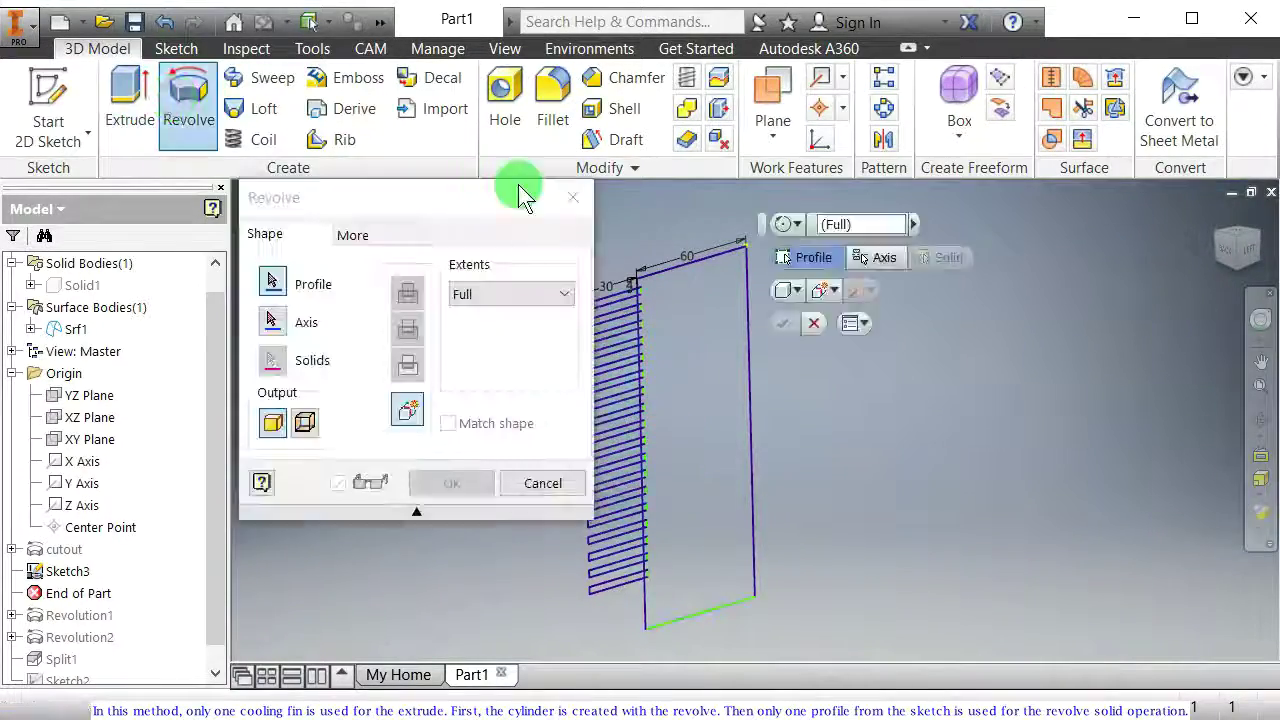
{"action": "left_click", "coordinate": [743, 435]}
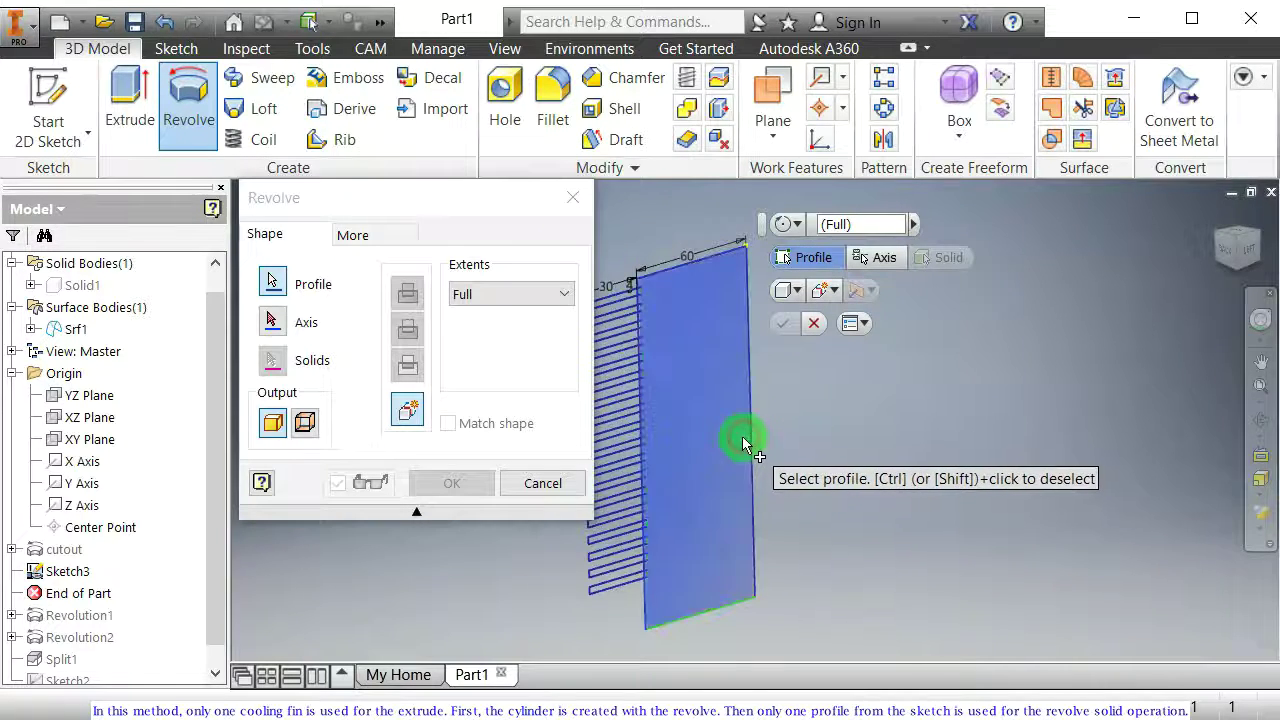
{"action": "middle_click_drag", "start_coordinate": [723, 443], "coordinate": [729, 456], "text": "shift"}
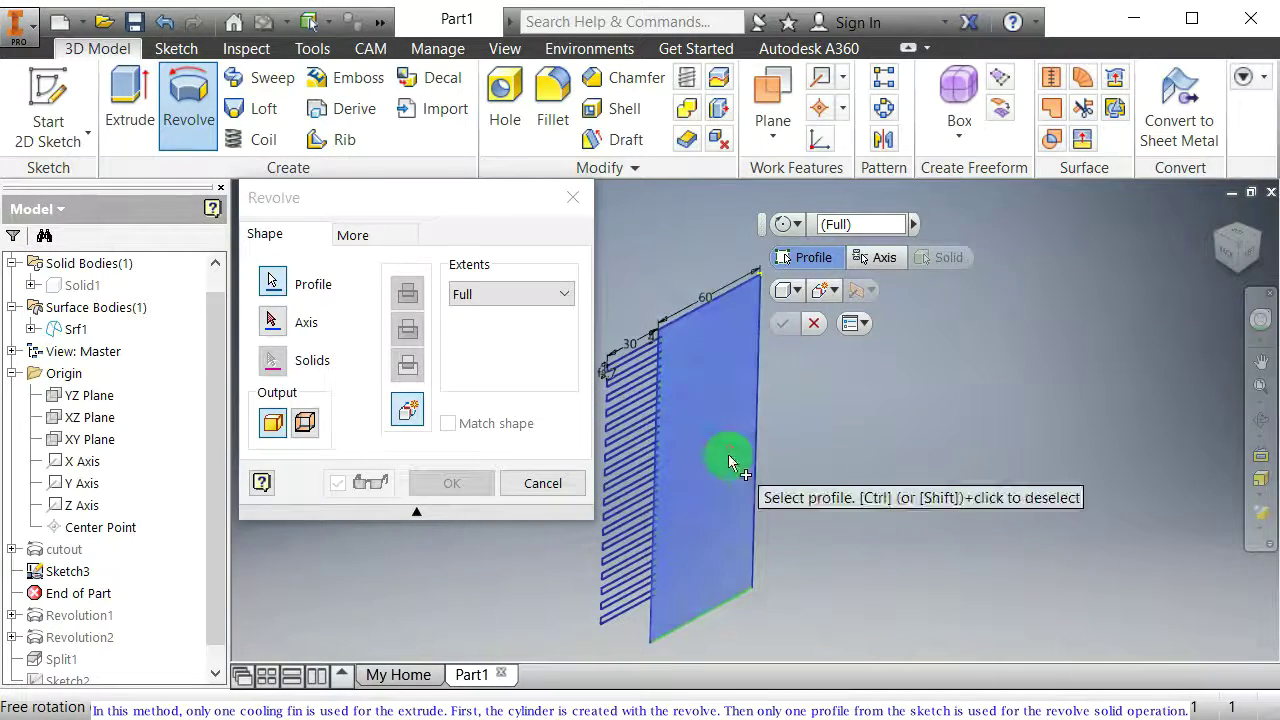
{"action": "left_click", "coordinate": [272, 322]}
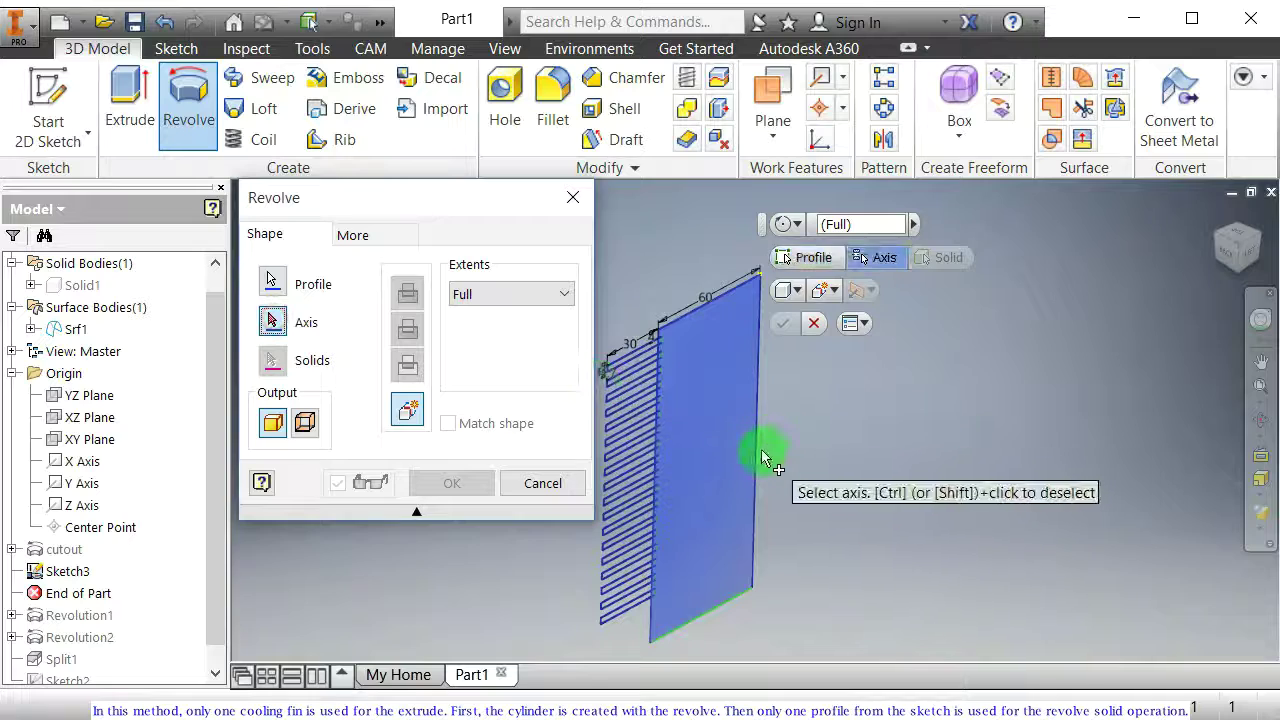
{"action": "left_click", "coordinate": [759, 448]}
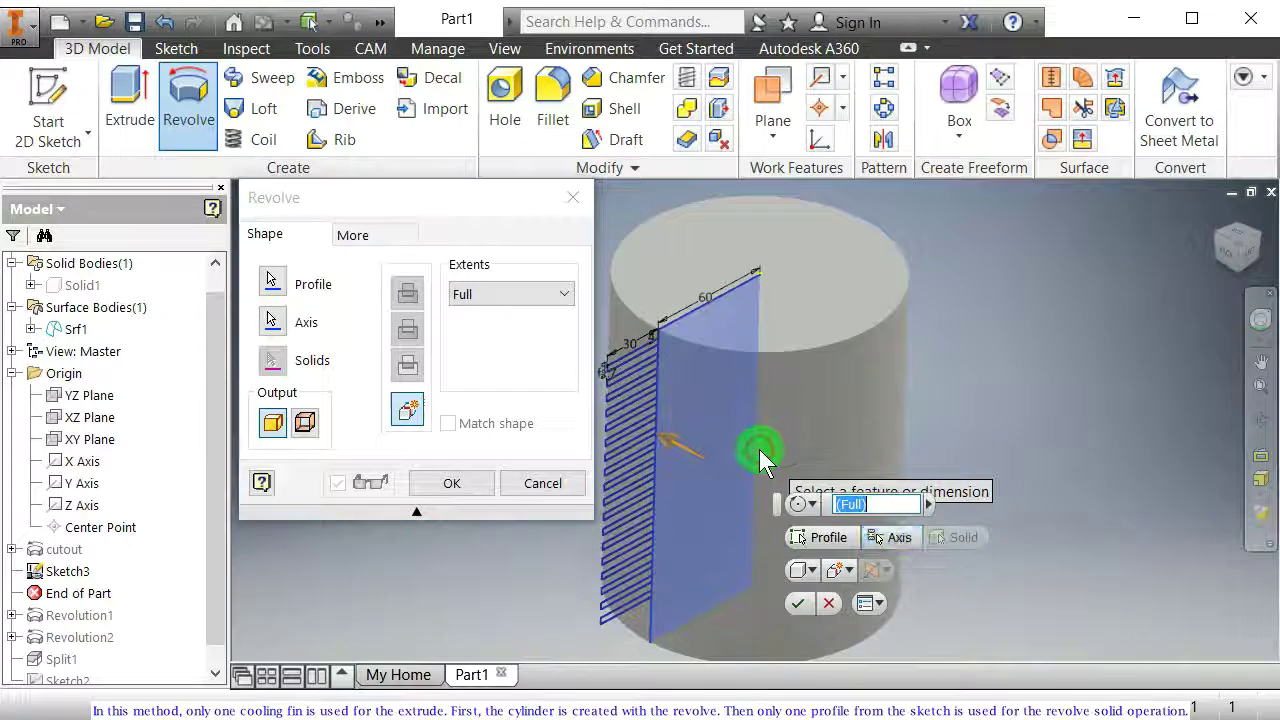
{"action": "left_click", "coordinate": [795, 602]}
Step: Revolve only the topmost fin profile a full turn about the cylinder's centre line, joining it to the cylinder
{"action": "middle_click_drag", "start_coordinate": [686, 523], "coordinate": [646, 503], "text": "shift"}
{"action": "middle_click_drag", "start_coordinate": [456, 426], "coordinate": [477, 430]}
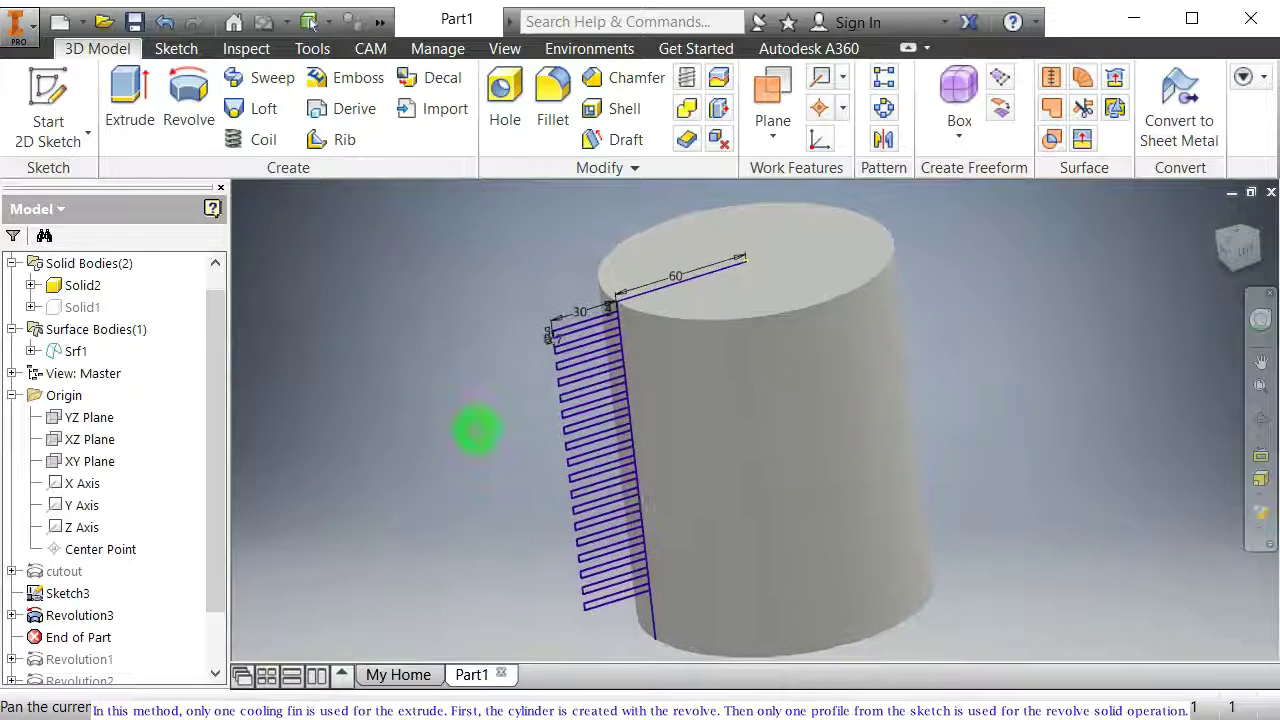
{"action": "left_click", "coordinate": [185, 105]}
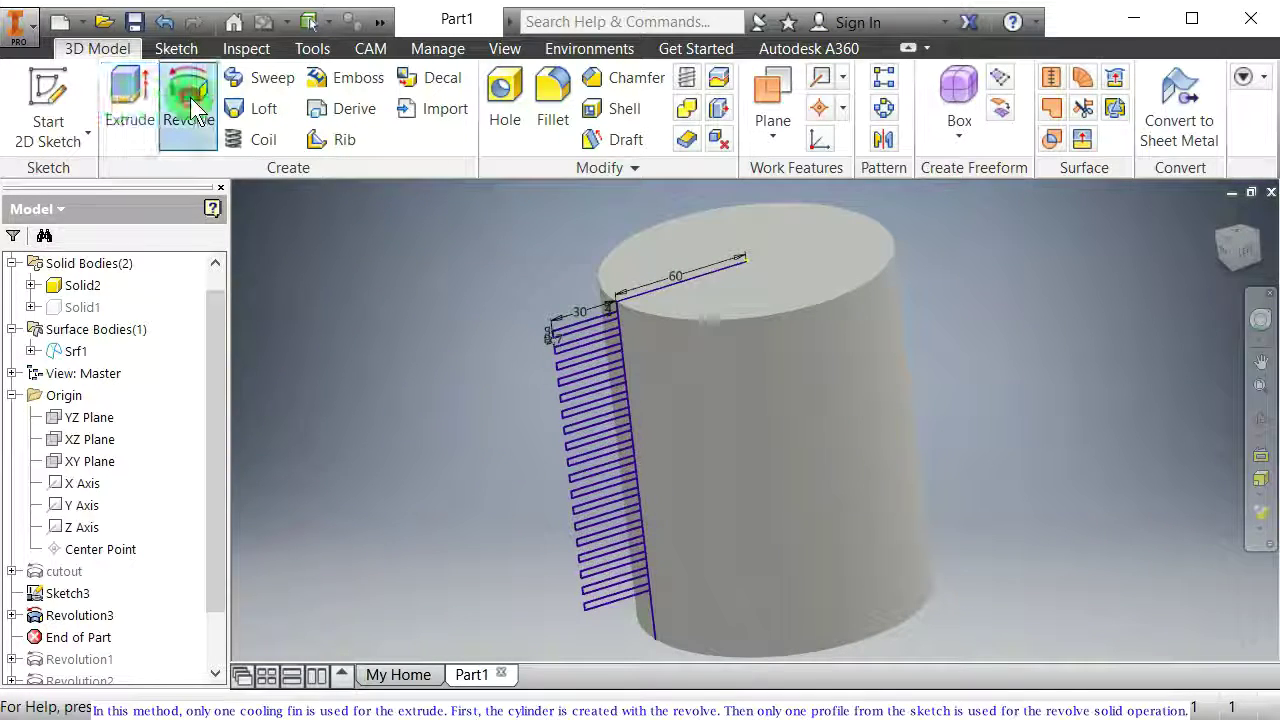
{"action": "middle_click_drag", "start_coordinate": [737, 386], "coordinate": [857, 434]}
{"action": "scroll", "coordinate": [692, 365], "scroll_direction": "up", "scroll_amount": 2}
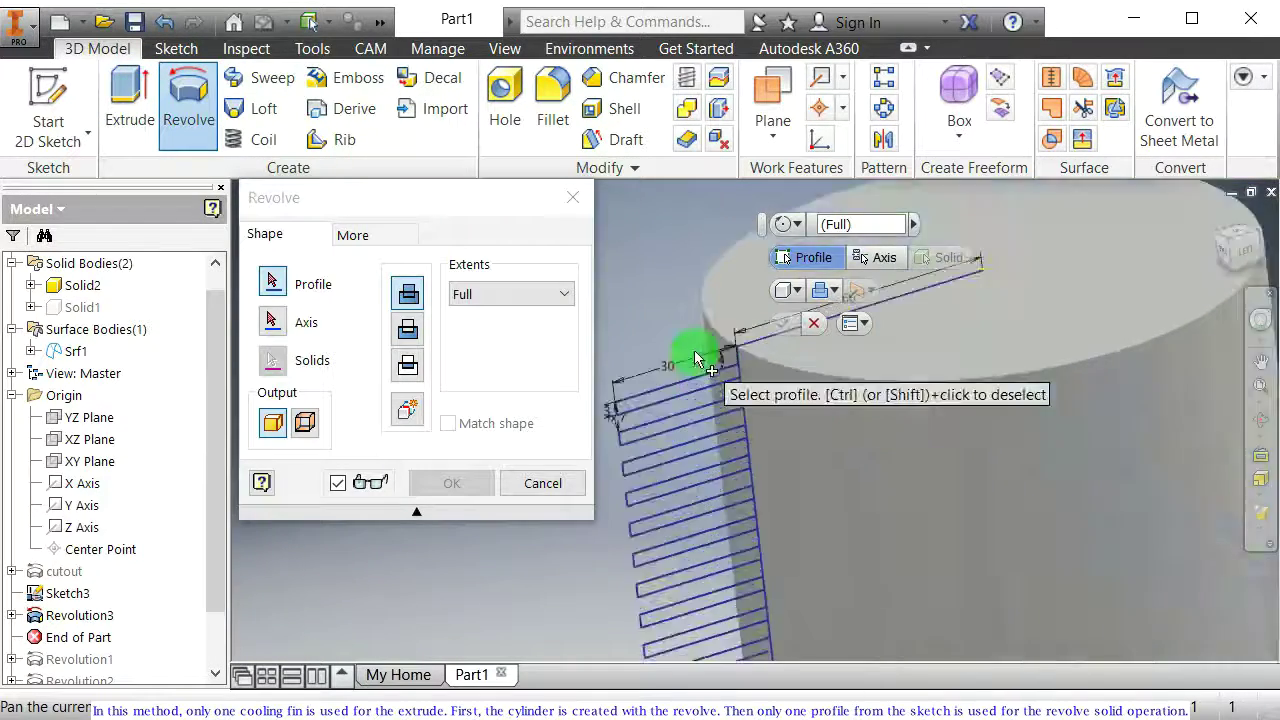
{"action": "left_click", "coordinate": [684, 386]}
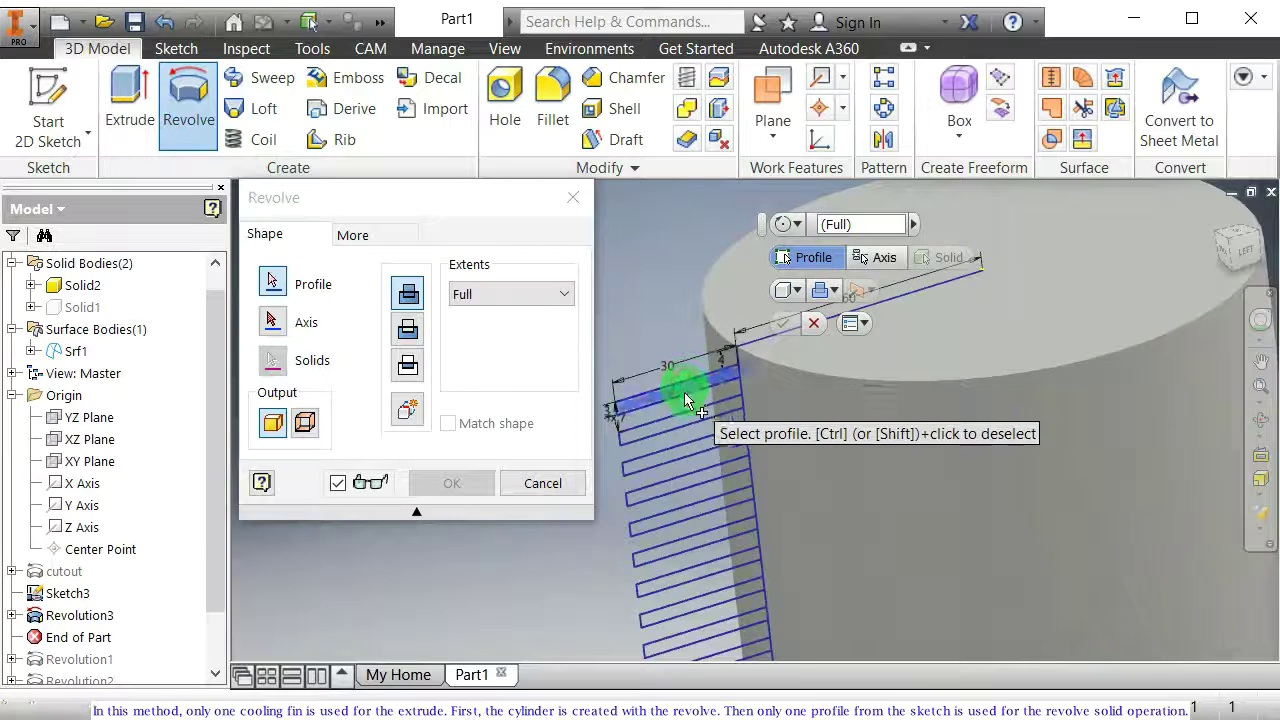
{"action": "scroll", "coordinate": [838, 466], "scroll_direction": "down", "scroll_amount": 2}
{"action": "middle_click_drag", "start_coordinate": [854, 467], "coordinate": [717, 406]}
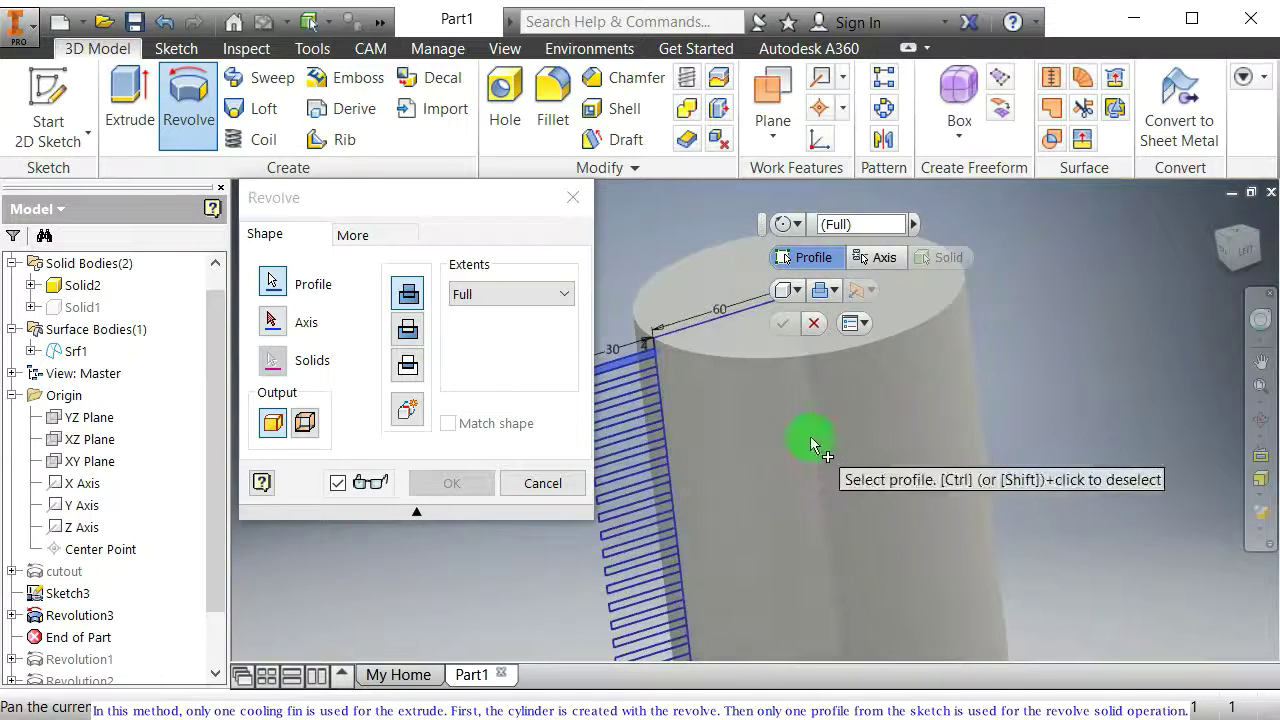
{"action": "left_click", "coordinate": [277, 337]}
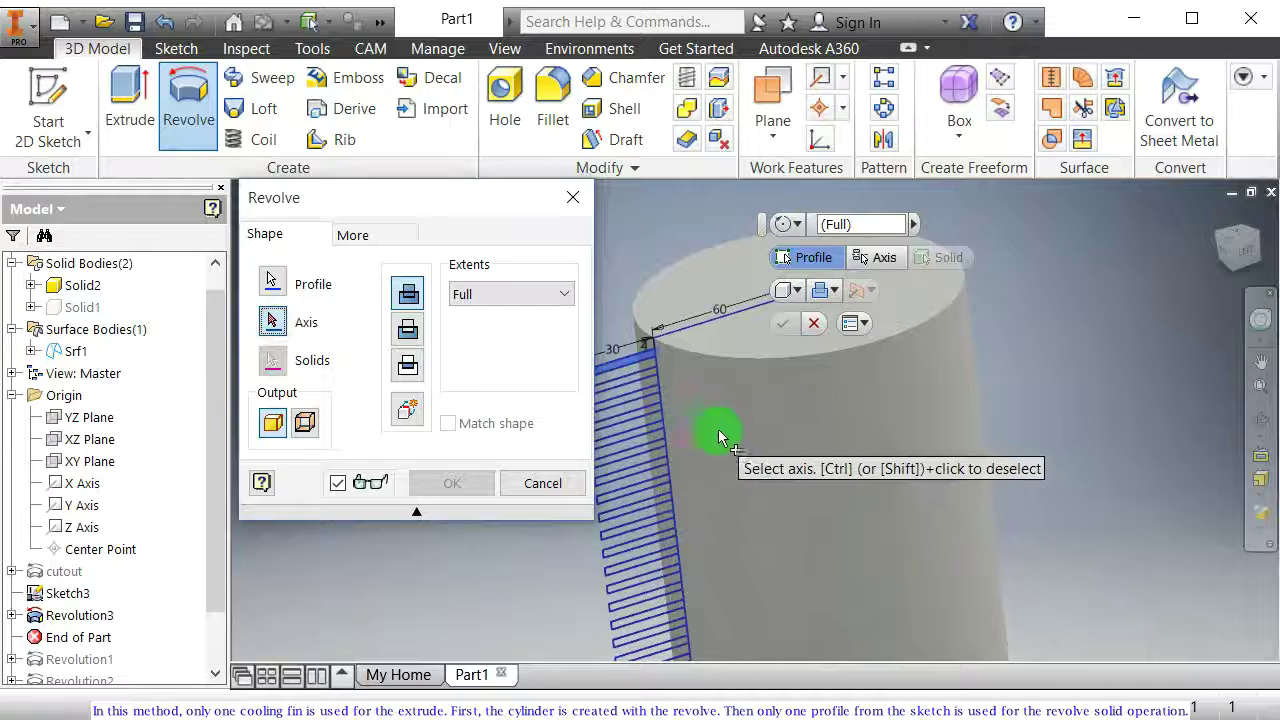
{"action": "left_click", "coordinate": [810, 418]}
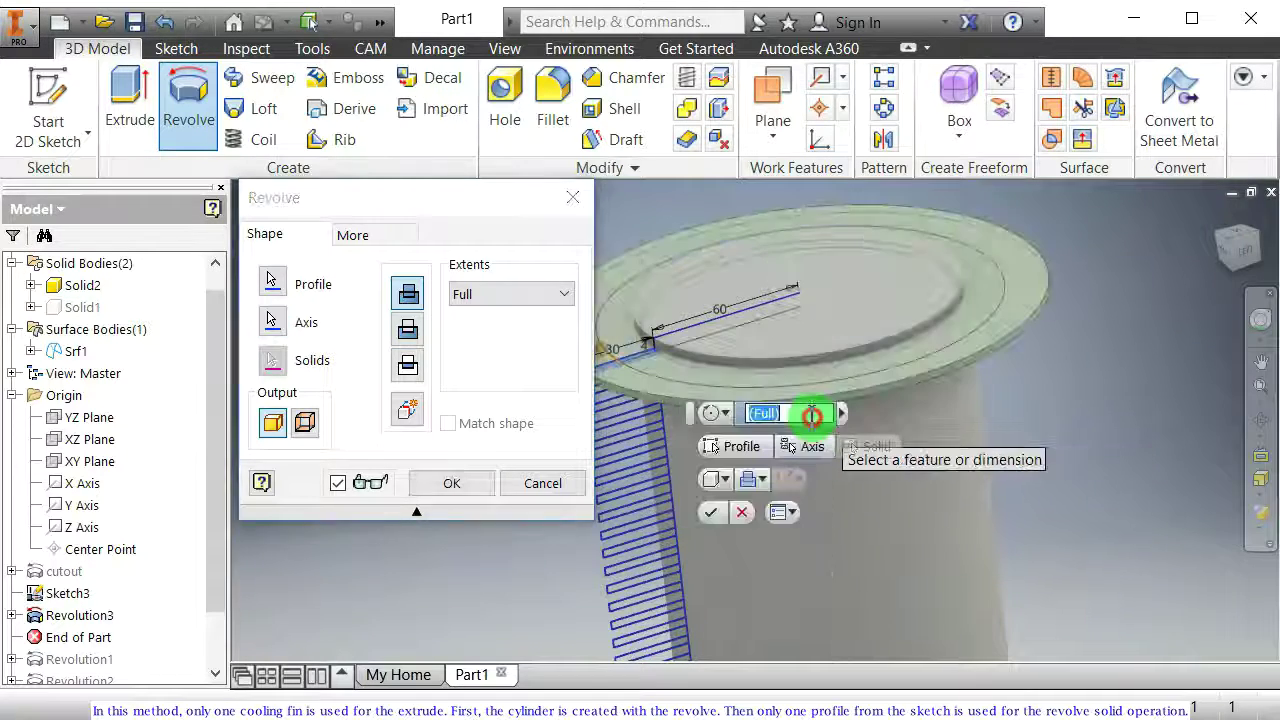
{"action": "middle_click_drag", "start_coordinate": [812, 420], "coordinate": [848, 450], "text": "shift"}
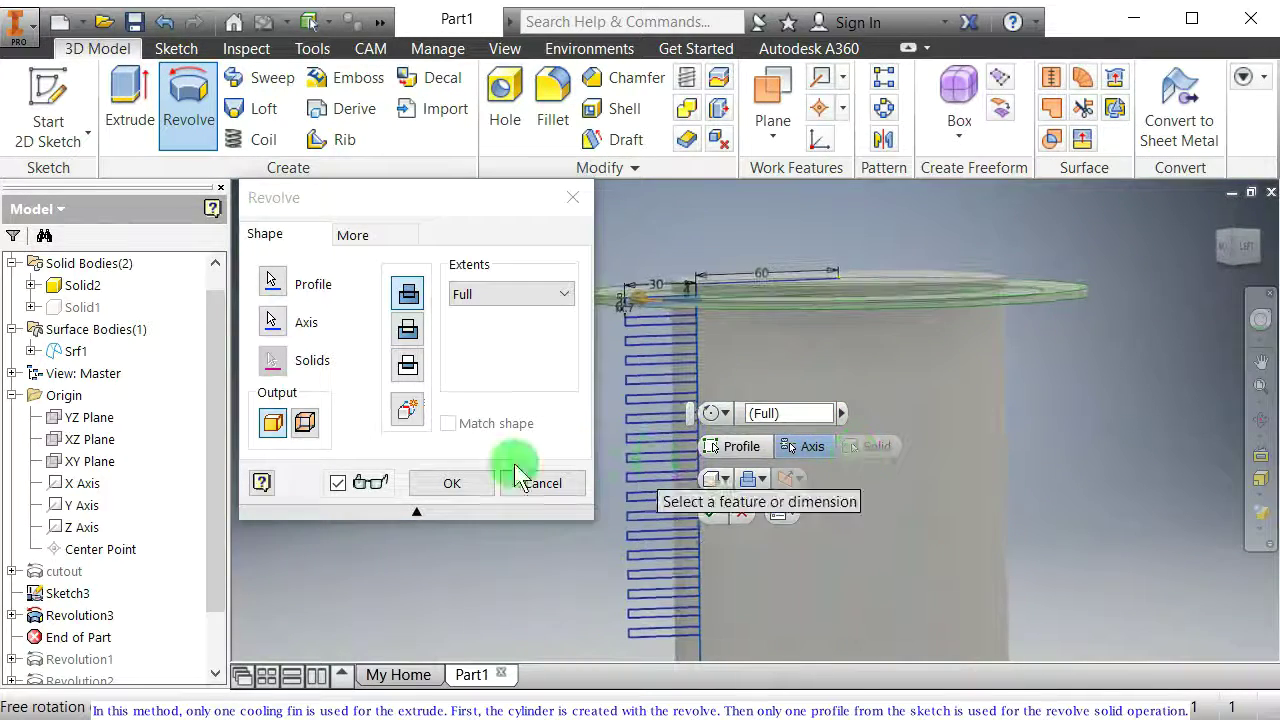
{"action": "left_click", "coordinate": [440, 485]}
Step: Apply a full round fillet to the fin's rim, using its upper face, outer edge face and lower face
{"action": "middle_click_drag", "start_coordinate": [629, 306], "coordinate": [594, 309], "text": "shift"}
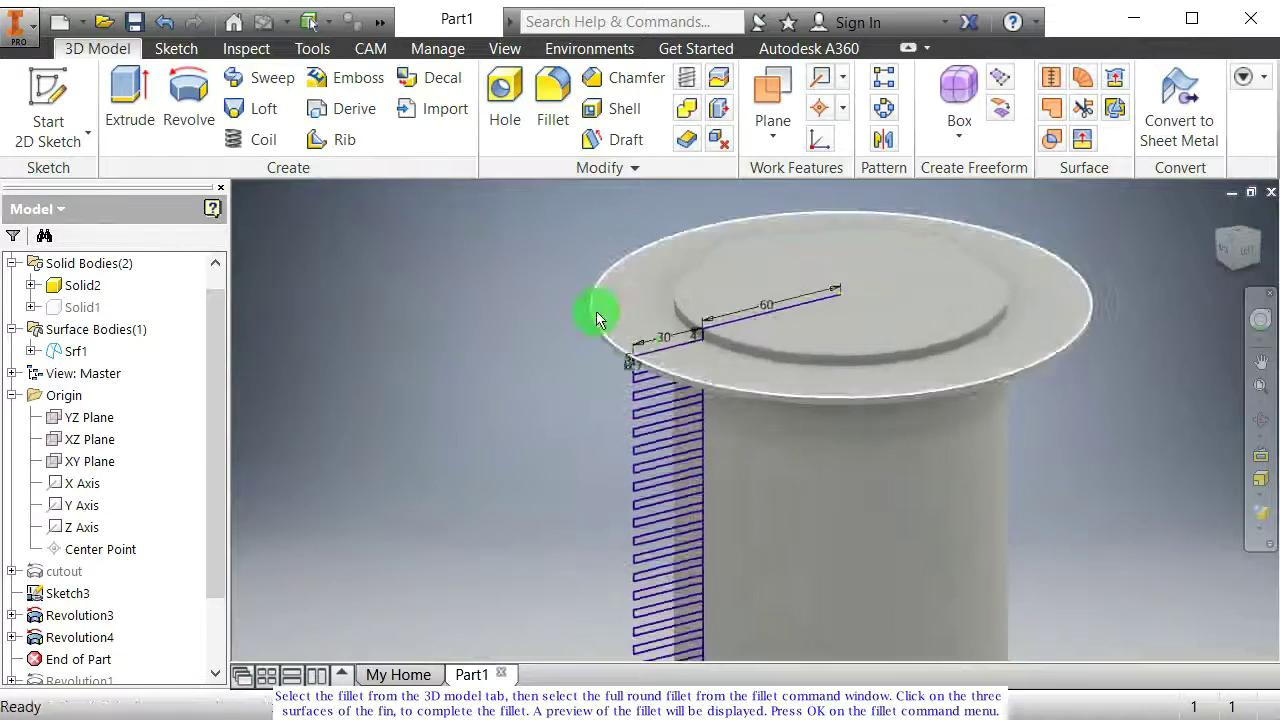
{"action": "scroll", "coordinate": [595, 312], "scroll_direction": "up", "scroll_amount": 5}
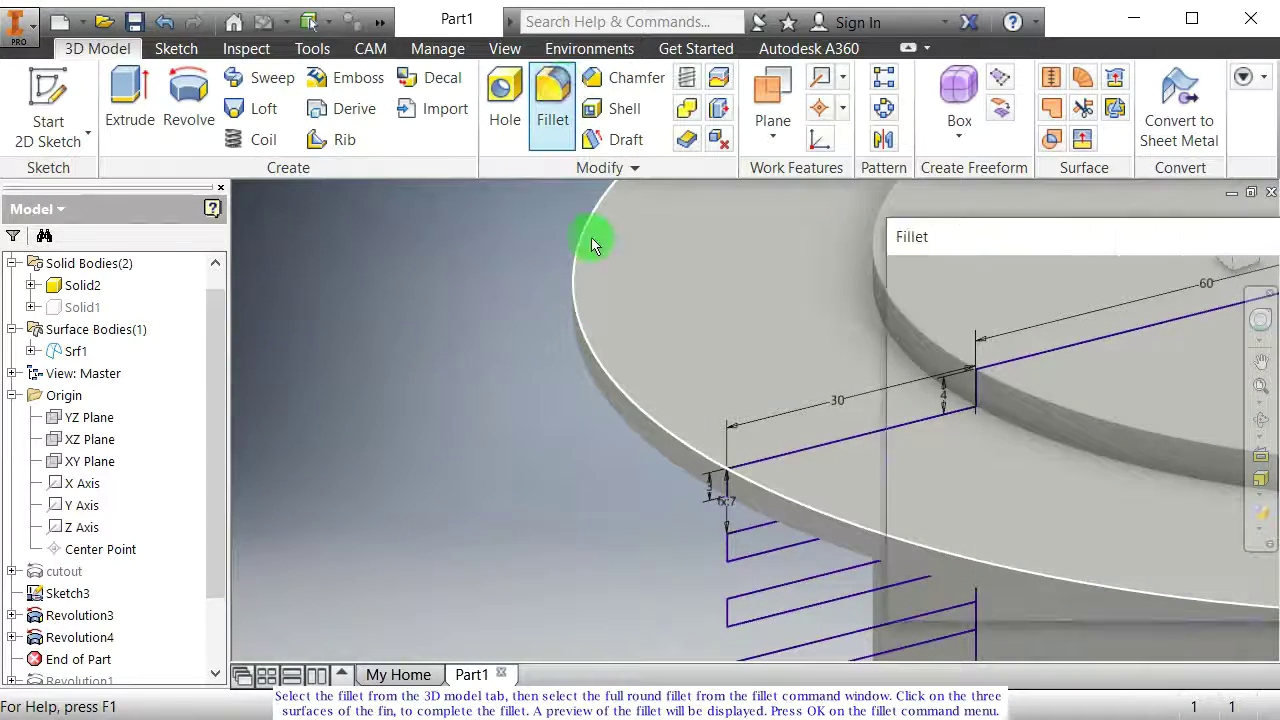
{"action": "left_click", "coordinate": [912, 350]}
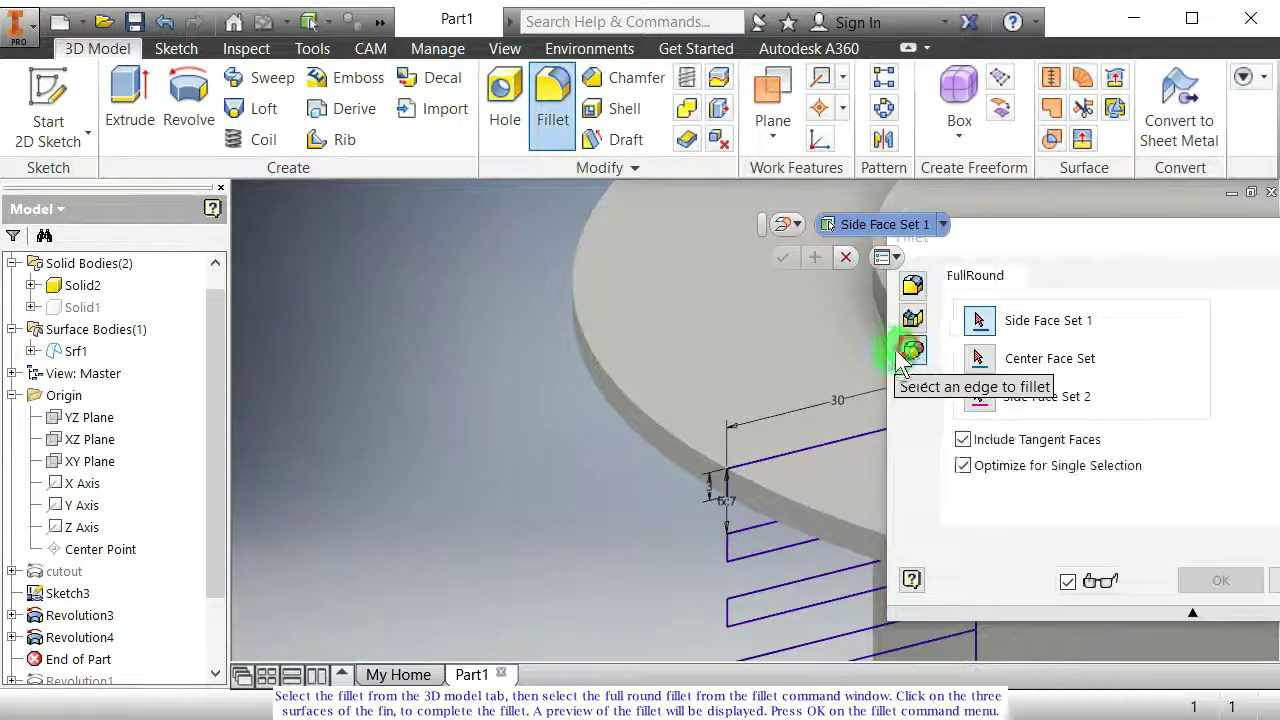
{"action": "left_click", "coordinate": [620, 360]}
{"action": "left_click", "coordinate": [600, 443]}
{"action": "middle_click_drag", "start_coordinate": [600, 443], "coordinate": [624, 380], "text": "shift"}
{"action": "left_click", "coordinate": [622, 390]}
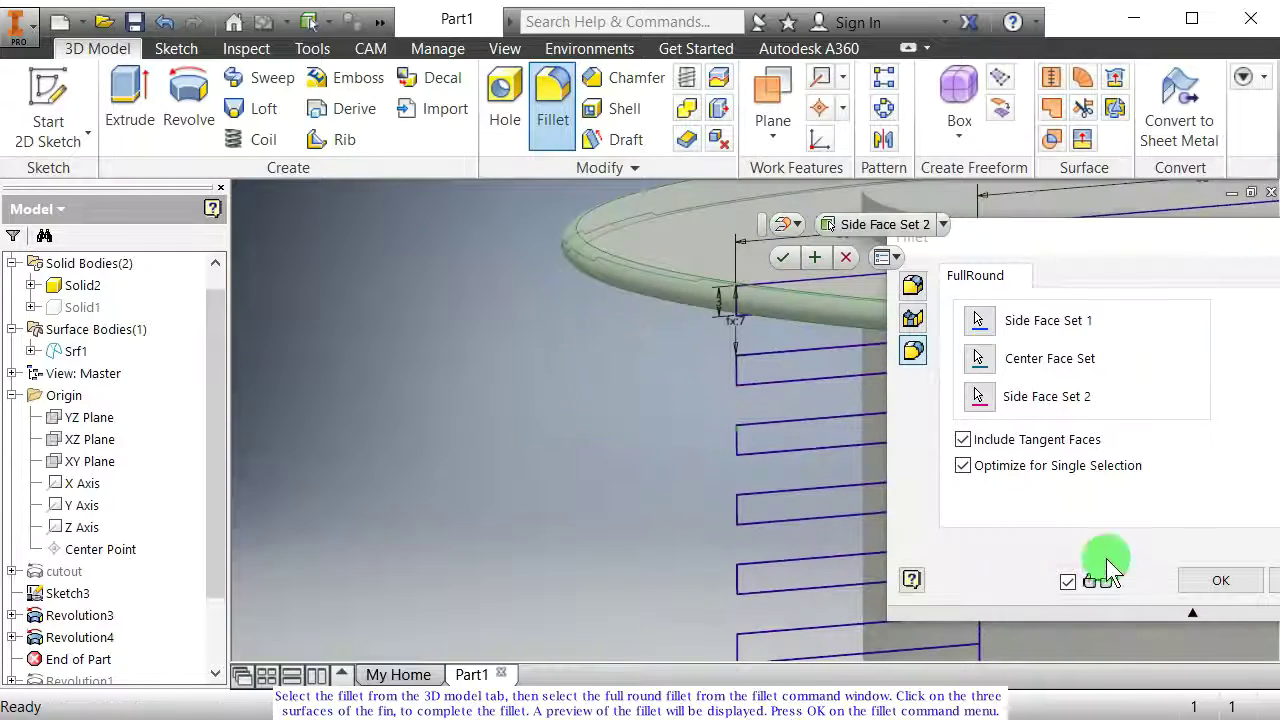
{"action": "left_click", "coordinate": [1197, 586]}
Step: Start a rectangular pattern of the fin features Revolution4 and Fillet1
{"action": "mouse_move", "coordinate": [914, 457]}
{"action": "middle_mouse_down", "text": "shift"}
{"action": "mouse_move", "coordinate": [751, 514]}
{"action": "mouse_move", "coordinate": [836, 485]}
{"action": "mouse_move", "coordinate": [889, 489]}
{"action": "mouse_move", "coordinate": [774, 451]}
{"action": "mouse_move", "coordinate": [793, 480]}
{"action": "mouse_move", "coordinate": [777, 446]}
{"action": "mouse_move", "coordinate": [777, 471]}
{"action": "mouse_move", "coordinate": [743, 420]}
{"action": "mouse_move", "coordinate": [628, 340]}
{"action": "middle_mouse_up", "text": "shift"}
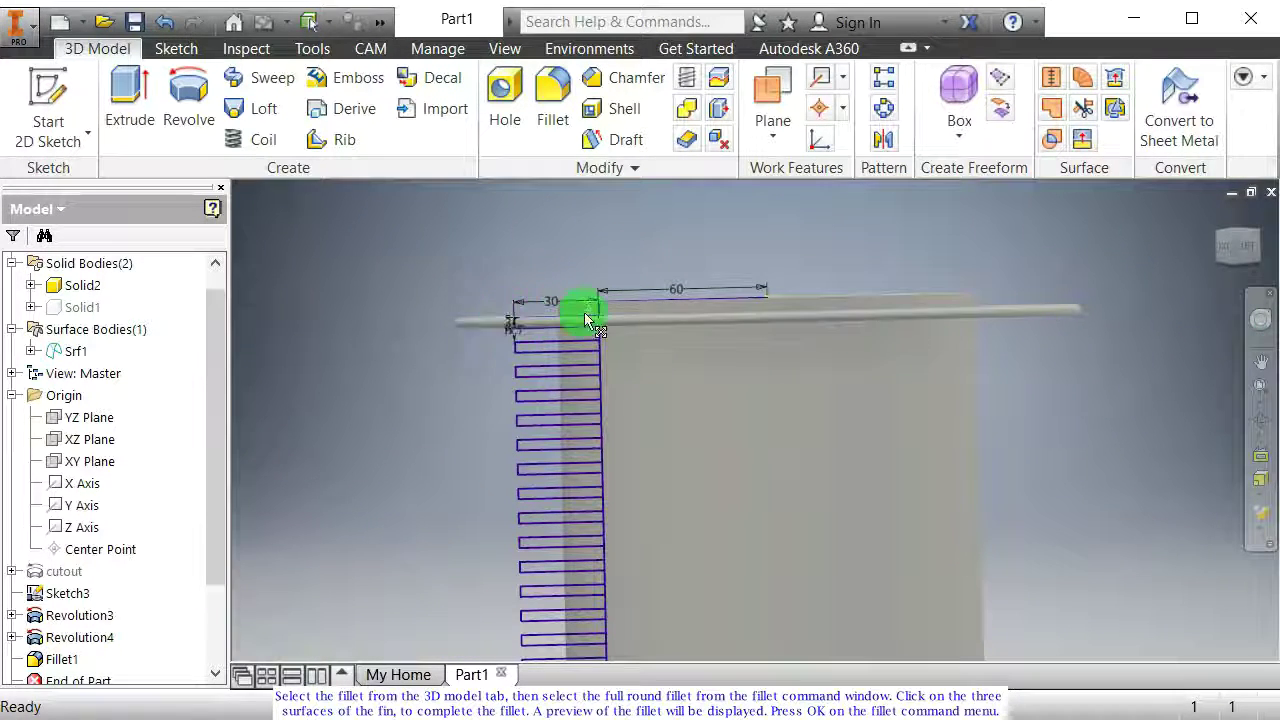
{"action": "middle_click_drag", "start_coordinate": [608, 357], "coordinate": [733, 403], "text": "shift"}
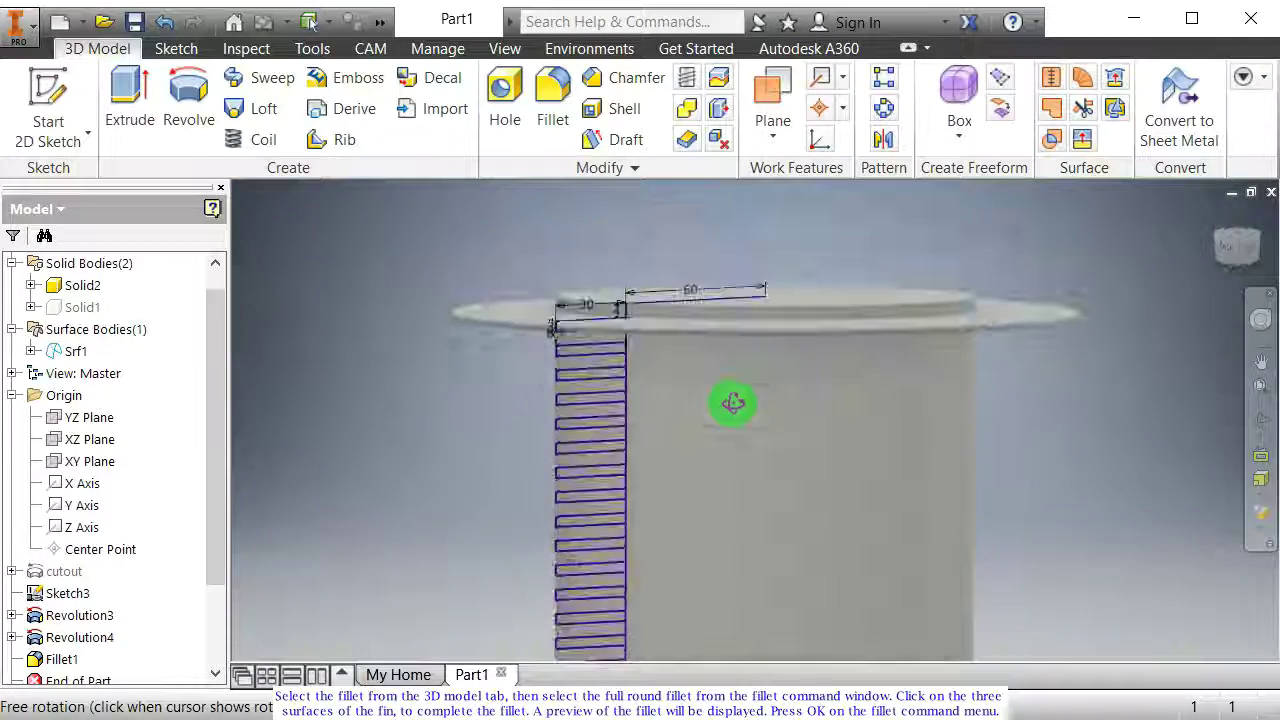
{"action": "left_click", "coordinate": [886, 87]}
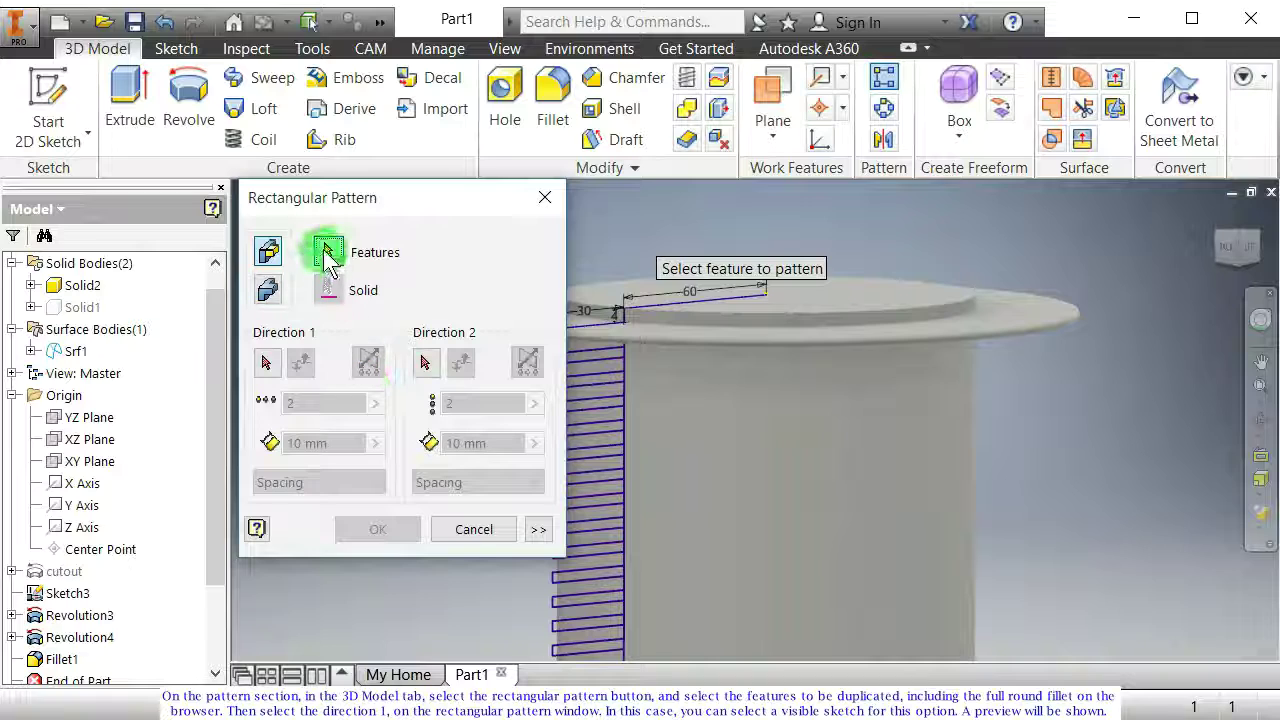
{"action": "left_click_drag", "start_coordinate": [207, 523], "coordinate": [210, 568]}
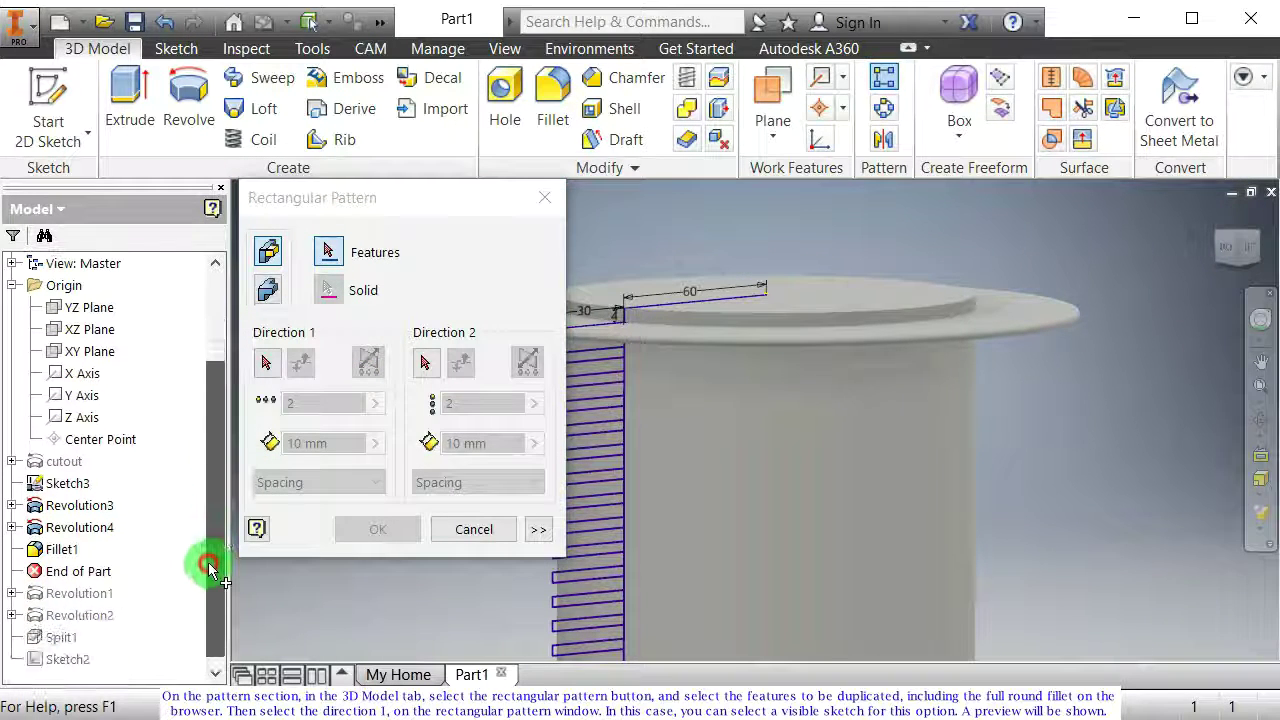
{"action": "left_click", "coordinate": [58, 552]}
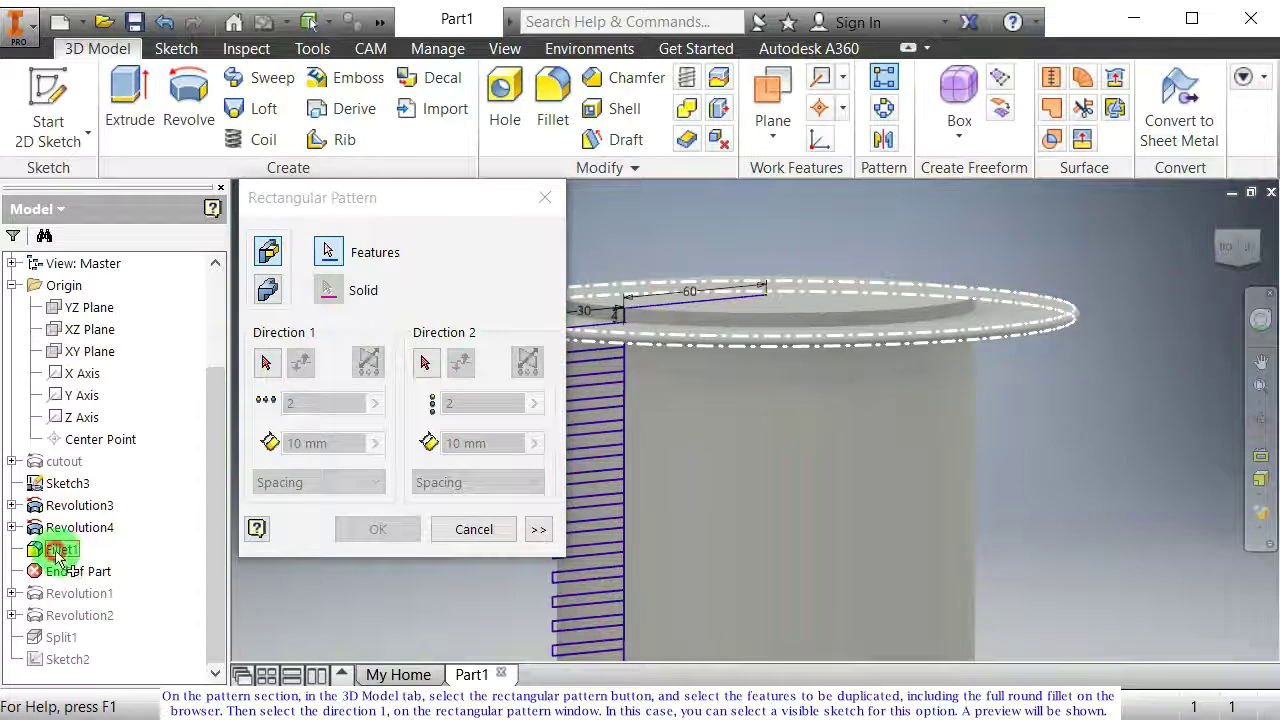
{"action": "left_click", "coordinate": [68, 530]}
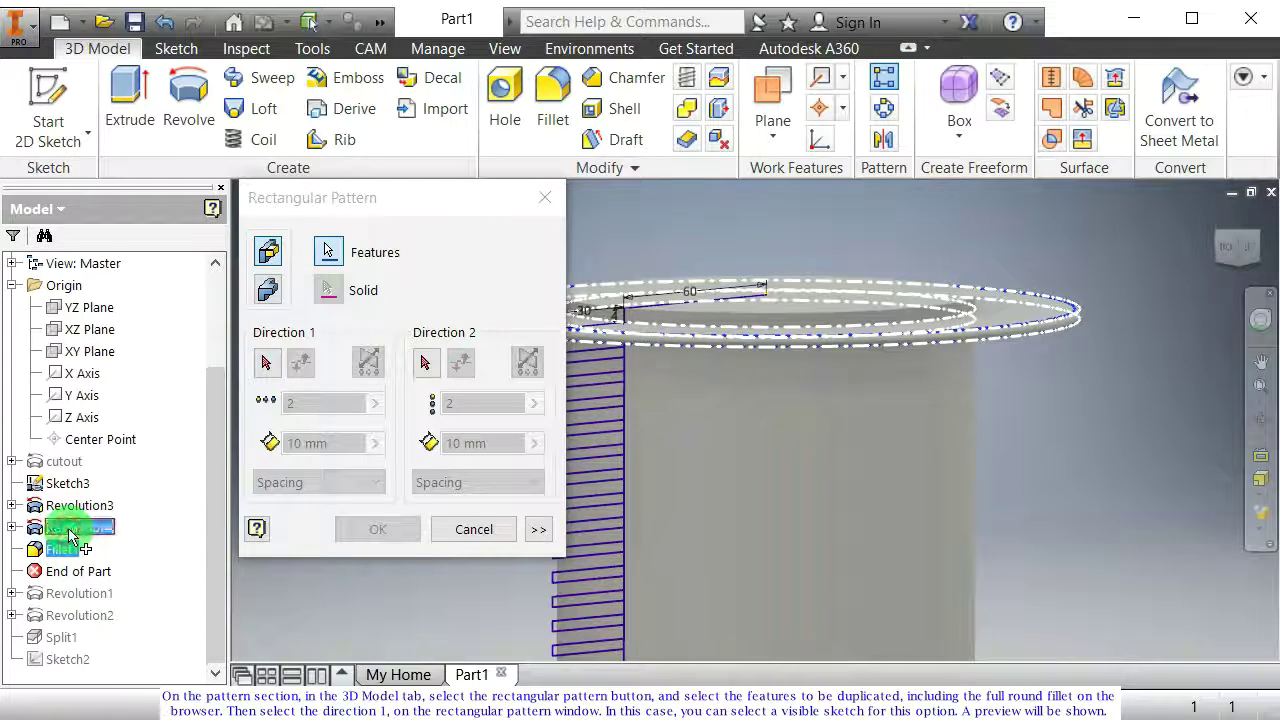
{"action": "left_click_drag", "start_coordinate": [372, 205], "coordinate": [233, 188]}
{"action": "left_click", "coordinate": [222, 240]}
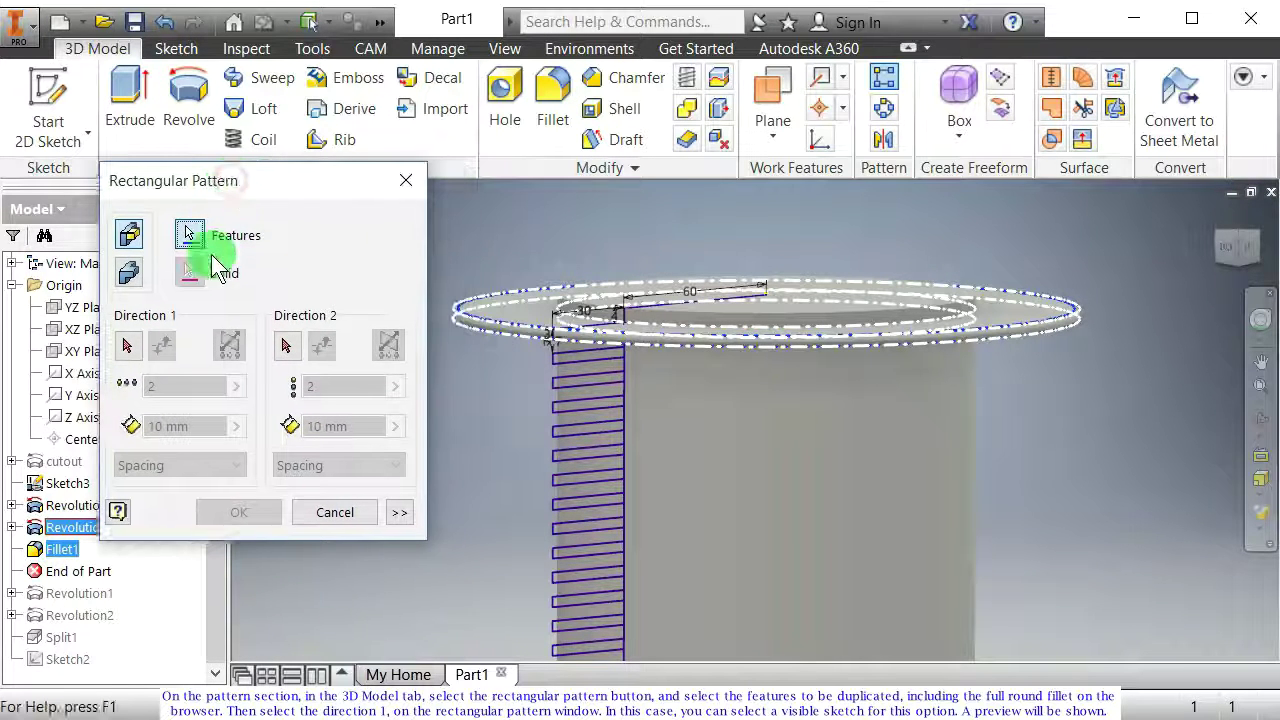
Step: Define the pattern's first direction down the cylinder using the vertical line of the visible sketch
{"action": "left_click", "coordinate": [128, 344]}
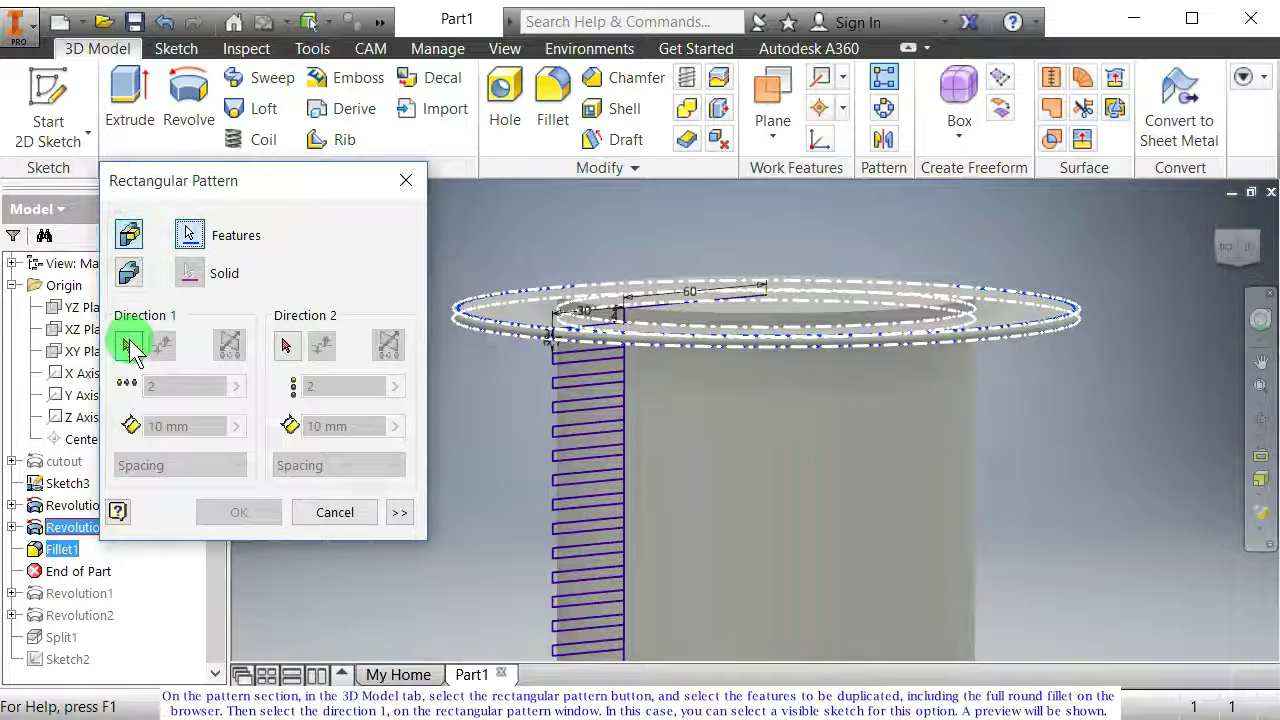
{"action": "left_click", "coordinate": [625, 538]}
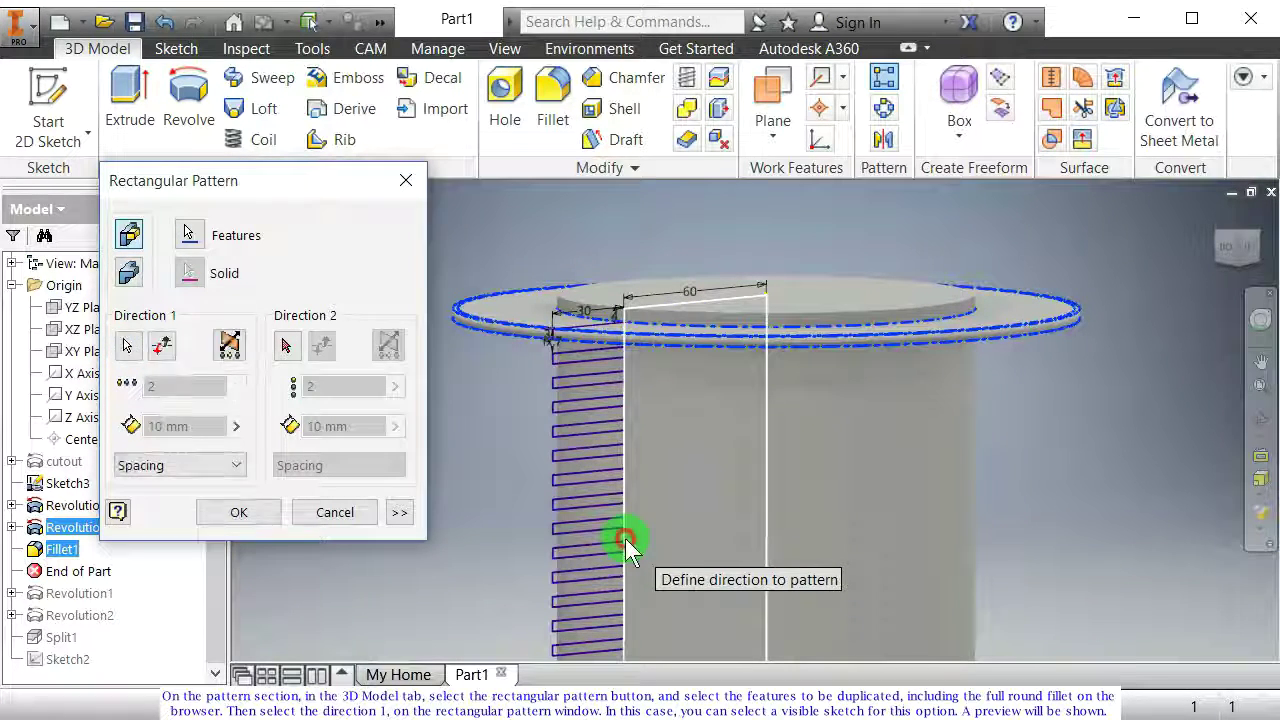
{"action": "middle_click_drag", "start_coordinate": [656, 488], "coordinate": [653, 475], "text": "shift"}
{"action": "left_click_drag", "start_coordinate": [653, 474], "coordinate": [654, 491]}
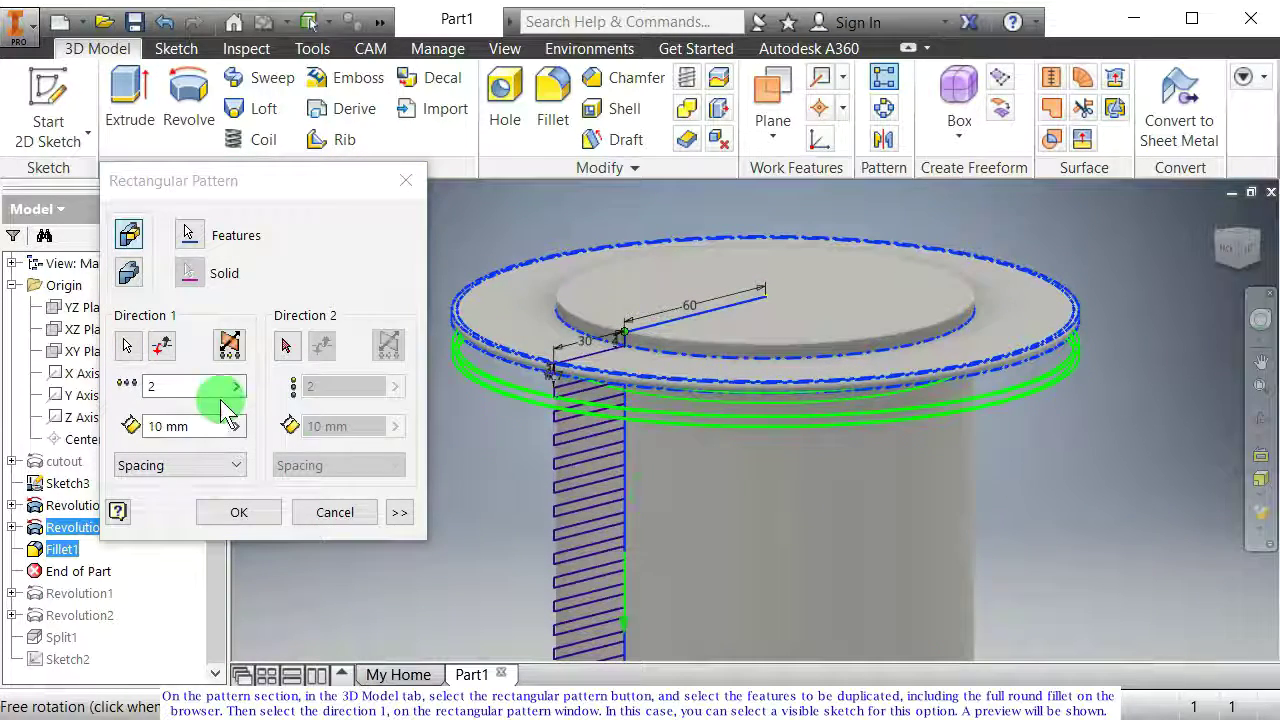
Step: Set the pattern spacing to d25+d26, linking it to the 4 mm fin offset and 3 mm fin thickness dimensions
{"action": "left_click", "coordinate": [166, 424]}
{"action": "left_click", "coordinate": [197, 426]}
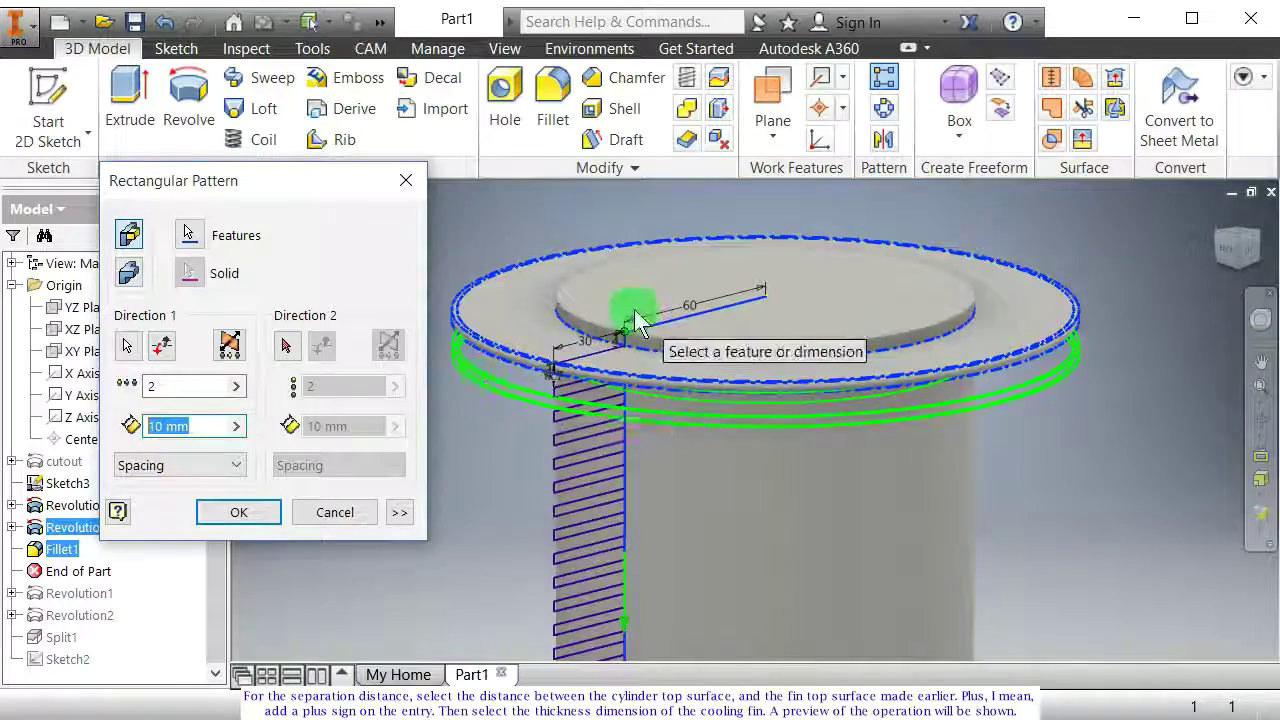
{"action": "scroll", "coordinate": [626, 343], "scroll_direction": "up", "scroll_amount": 3}
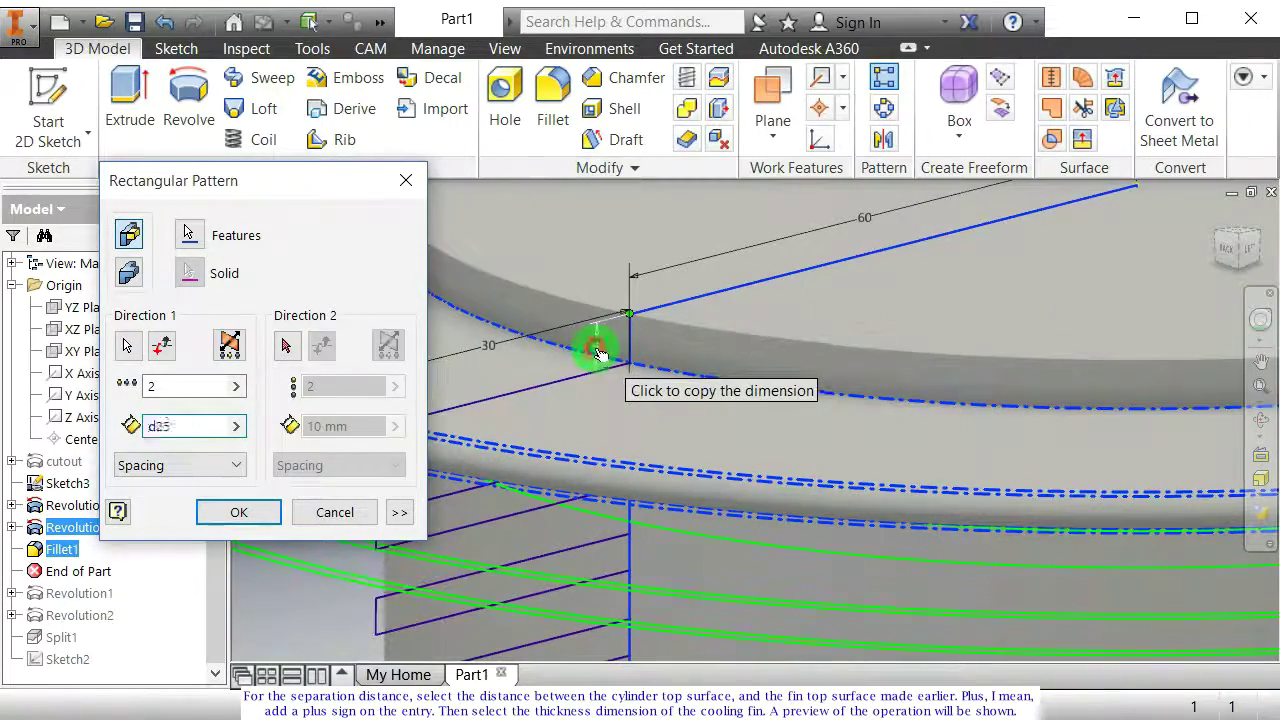
{"action": "scroll", "coordinate": [730, 436], "scroll_direction": "down", "scroll_amount": 3}
{"action": "middle_click_drag", "start_coordinate": [772, 513], "coordinate": [733, 509], "text": "shift"}
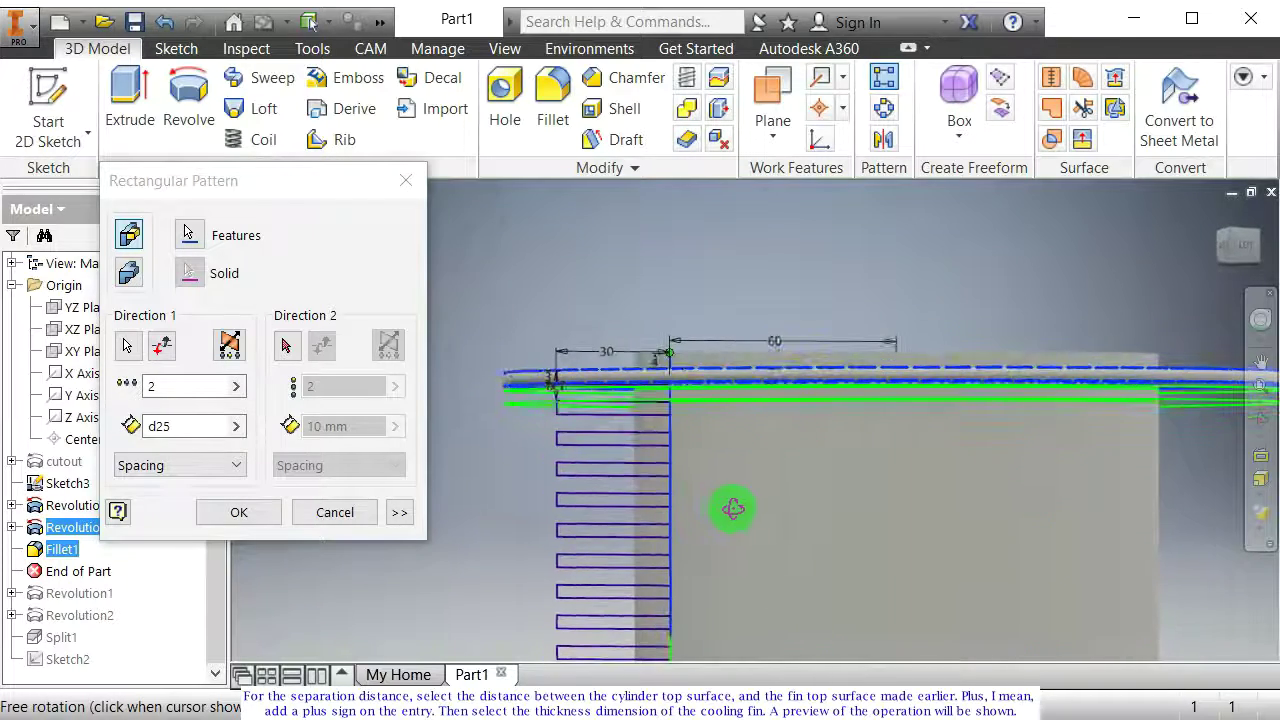
{"action": "scroll", "coordinate": [505, 372], "scroll_direction": "up", "scroll_amount": 3}
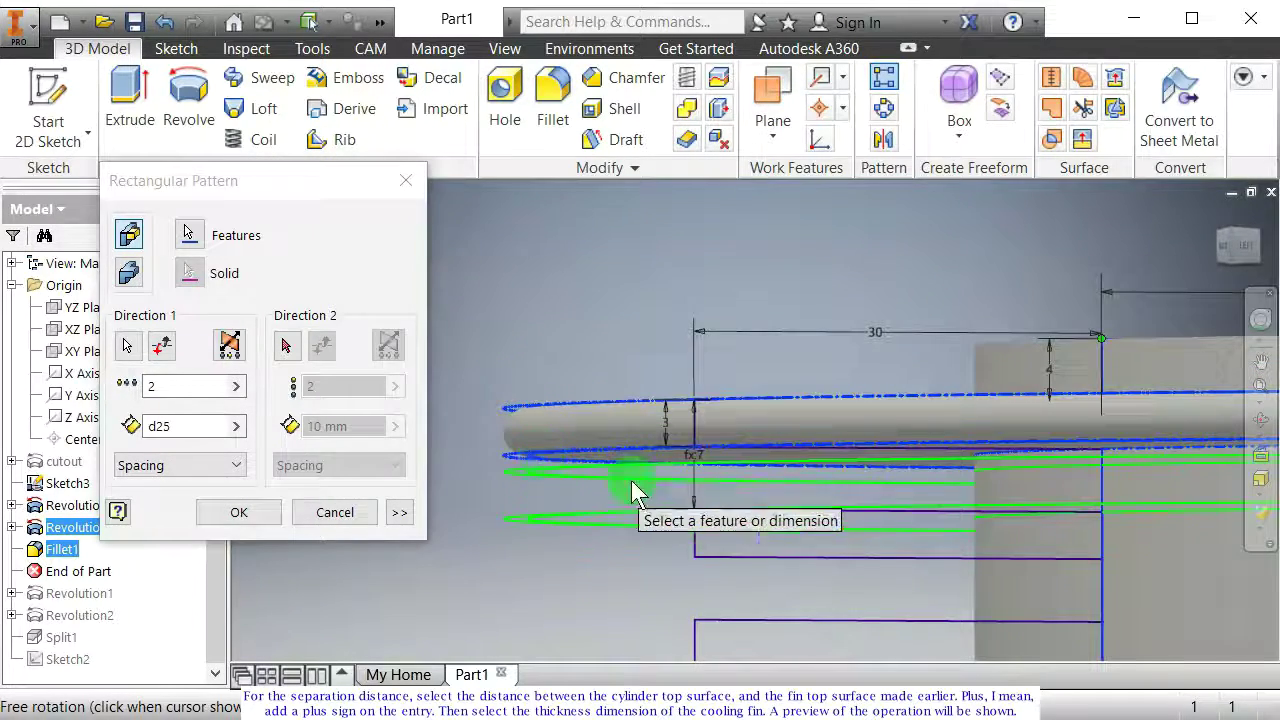
{"action": "middle_click_drag", "start_coordinate": [712, 492], "coordinate": [730, 502]}
{"action": "left_click", "coordinate": [210, 430]}
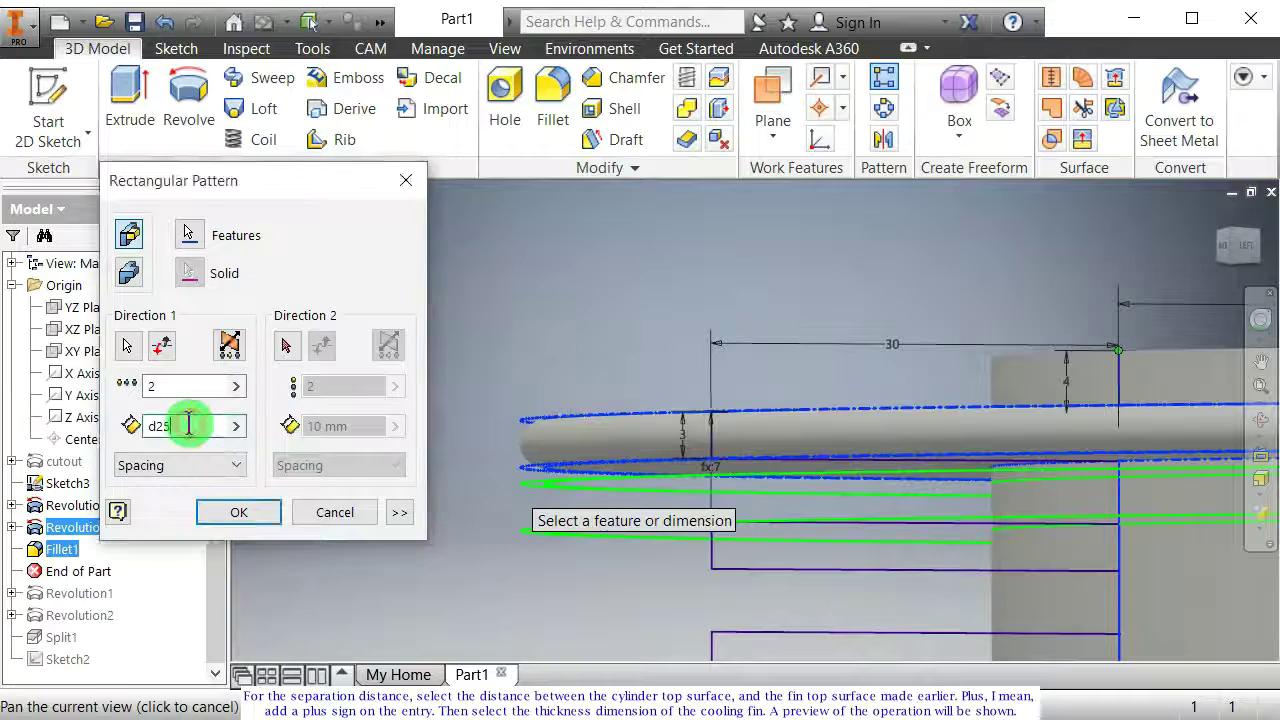
{"action": "type", "text": "+d26"}
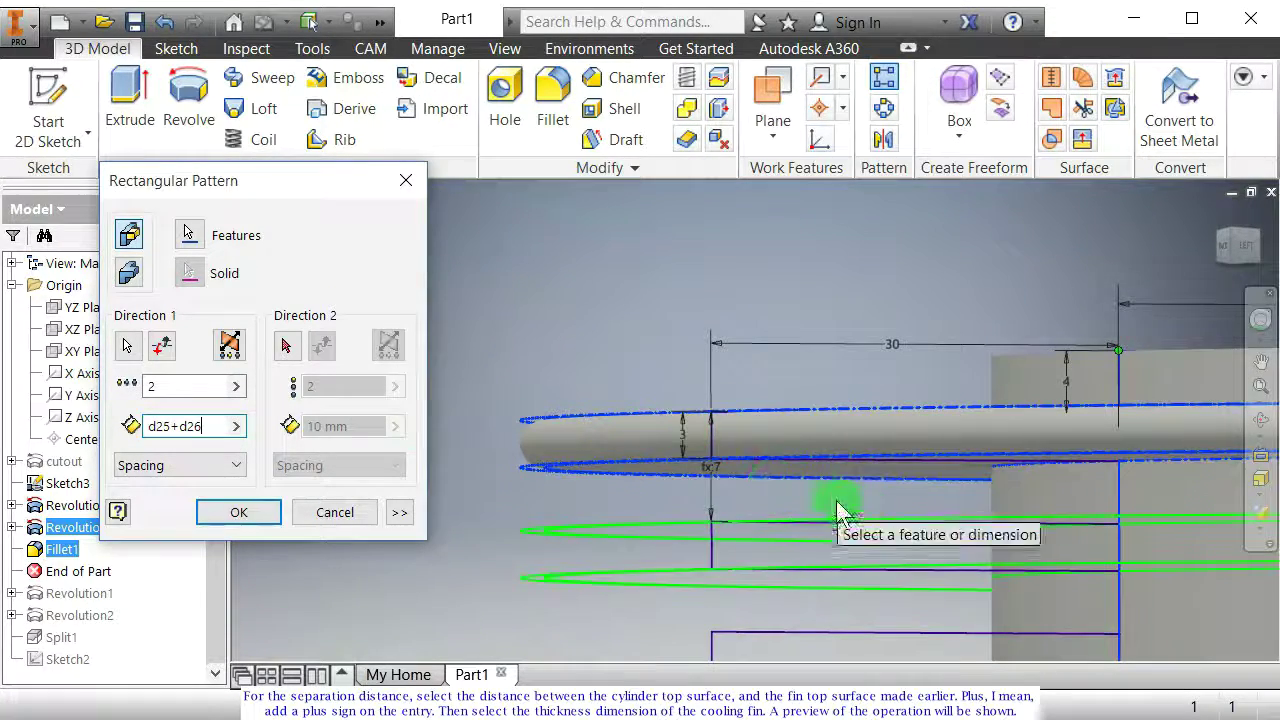
{"action": "mouse_move", "coordinate": [837, 509]}
{"action": "middle_mouse_down", "text": "shift"}
{"action": "mouse_move", "coordinate": [911, 514]}
{"action": "mouse_move", "coordinate": [870, 525]}
{"action": "mouse_move", "coordinate": [851, 514]}
{"action": "mouse_move", "coordinate": [674, 300]}
{"action": "mouse_move", "coordinate": [640, 208]}
{"action": "middle_mouse_up", "text": "shift"}
{"action": "scroll", "coordinate": [862, 552], "scroll_direction": "up", "scroll_amount": 4}
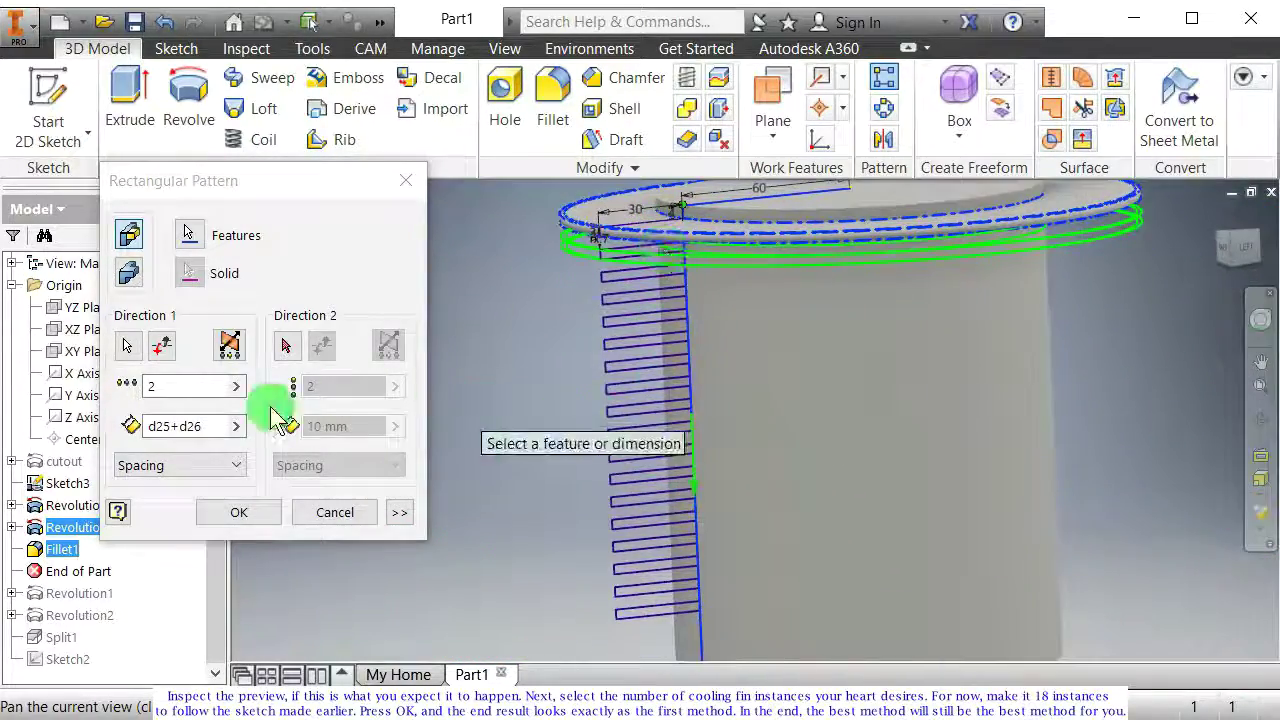
Step: Set the pattern to 18 fin instances and create it
{"action": "key", "text": "BackSpace"}
{"action": "type", "text": "16"}
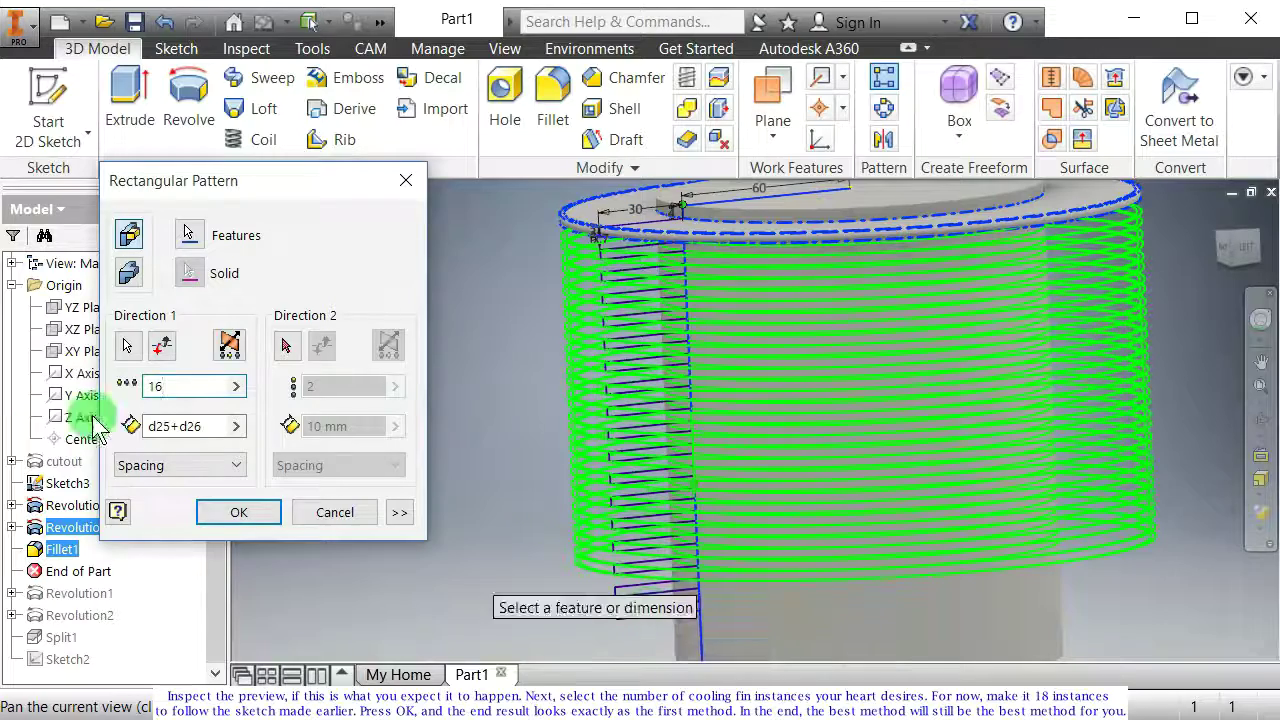
{"action": "type", "text": "18"}
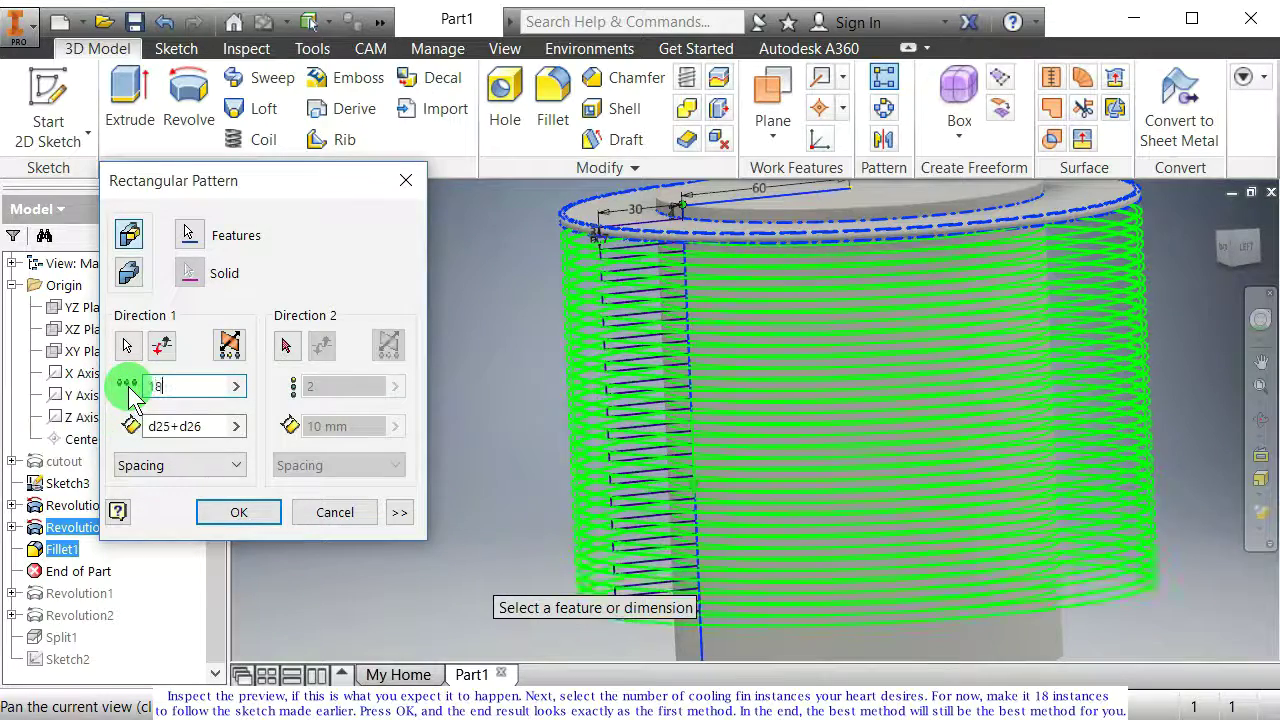
{"action": "left_click", "coordinate": [241, 509]}
{"action": "middle_click_drag", "start_coordinate": [523, 500], "coordinate": [619, 474], "text": "shift"}
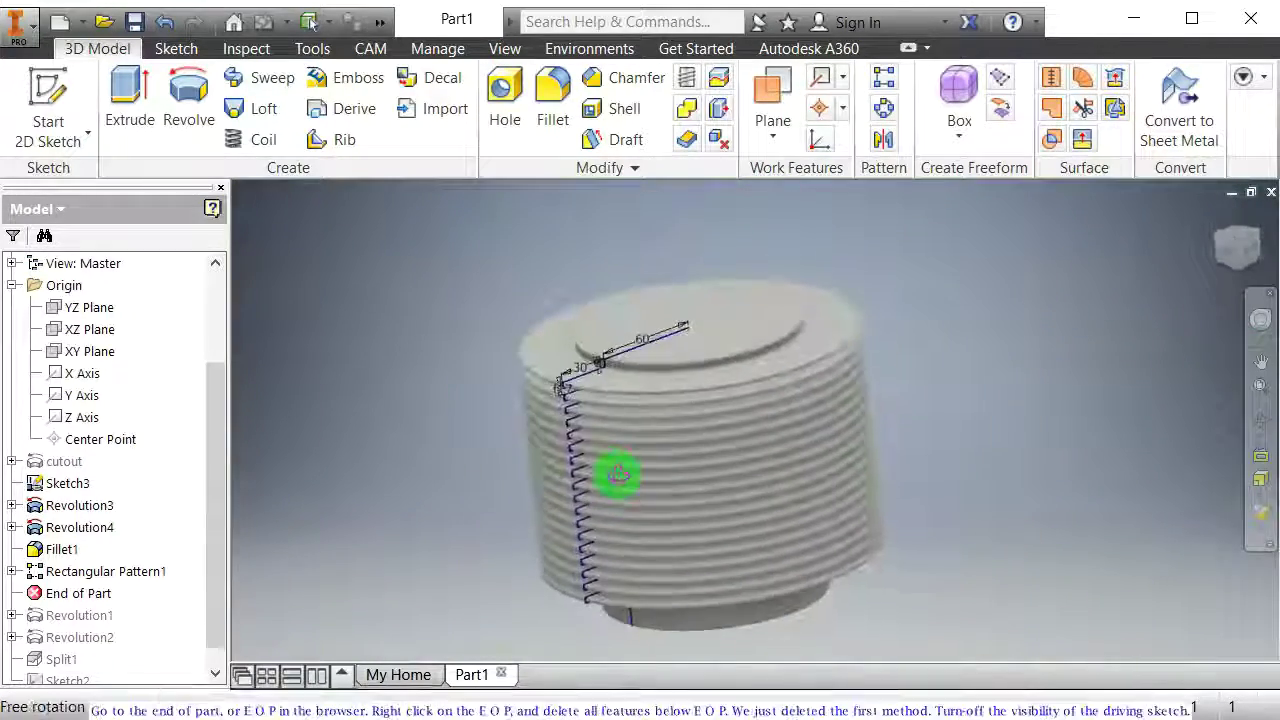
Step: Delete all features below the End of Part marker to remove the first modelling method
{"action": "left_click_drag", "start_coordinate": [52, 605], "coordinate": [45, 571]}
{"action": "right_click", "coordinate": [75, 571]}
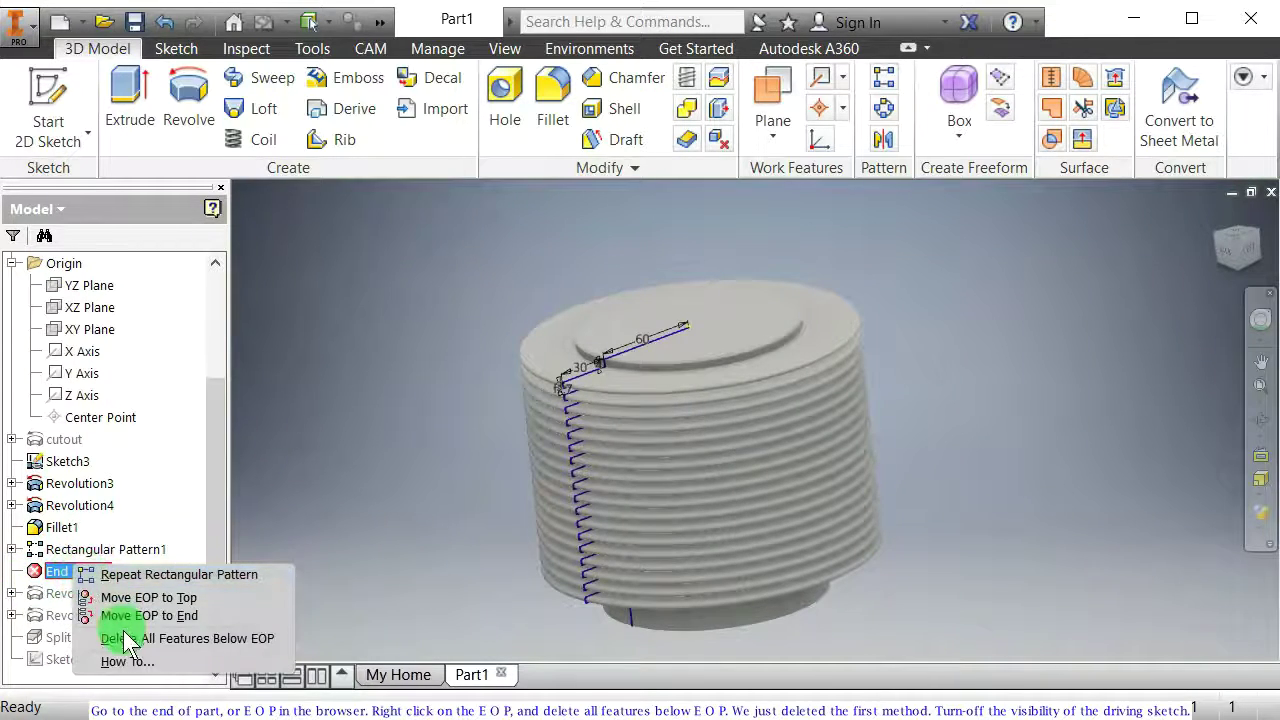
{"action": "left_click", "coordinate": [127, 640]}
{"action": "mouse_move", "coordinate": [491, 543]}
{"action": "middle_mouse_down", "text": "shift"}
{"action": "mouse_move", "coordinate": [533, 520]}
{"action": "mouse_move", "coordinate": [514, 491]}
{"action": "mouse_move", "coordinate": [486, 534]}
{"action": "mouse_move", "coordinate": [423, 537]}
{"action": "middle_mouse_up", "text": "shift"}
Step: Hide the driving sketch Sketch3 and make the surface body Srf1 visible
{"action": "left_click", "coordinate": [72, 553]}
{"action": "right_click", "coordinate": [72, 555]}
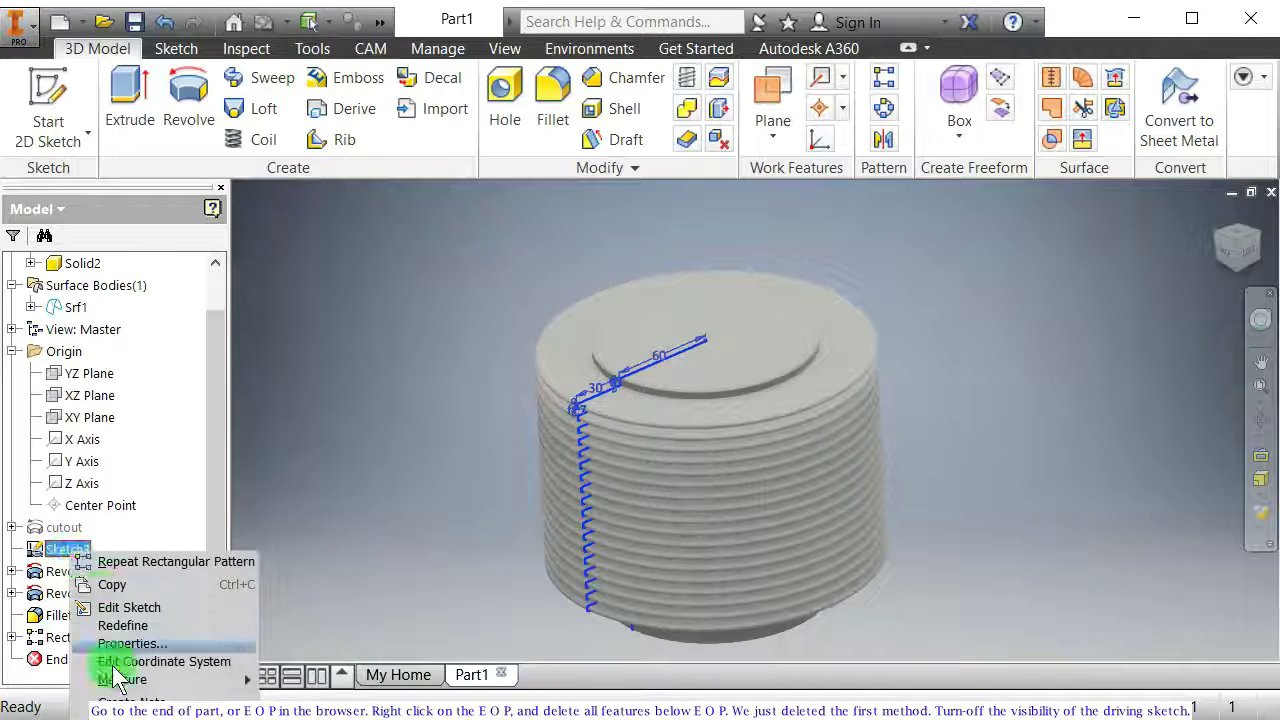
{"action": "left_click", "coordinate": [130, 715]}
{"action": "mouse_move", "coordinate": [331, 606]}
{"action": "middle_mouse_down", "text": "shift"}
{"action": "mouse_move", "coordinate": [443, 557]}
{"action": "mouse_move", "coordinate": [429, 534]}
{"action": "mouse_move", "coordinate": [446, 514]}
{"action": "mouse_move", "coordinate": [451, 549]}
{"action": "mouse_move", "coordinate": [430, 540]}
{"action": "middle_mouse_up", "text": "shift"}
{"action": "right_click", "coordinate": [62, 316]}
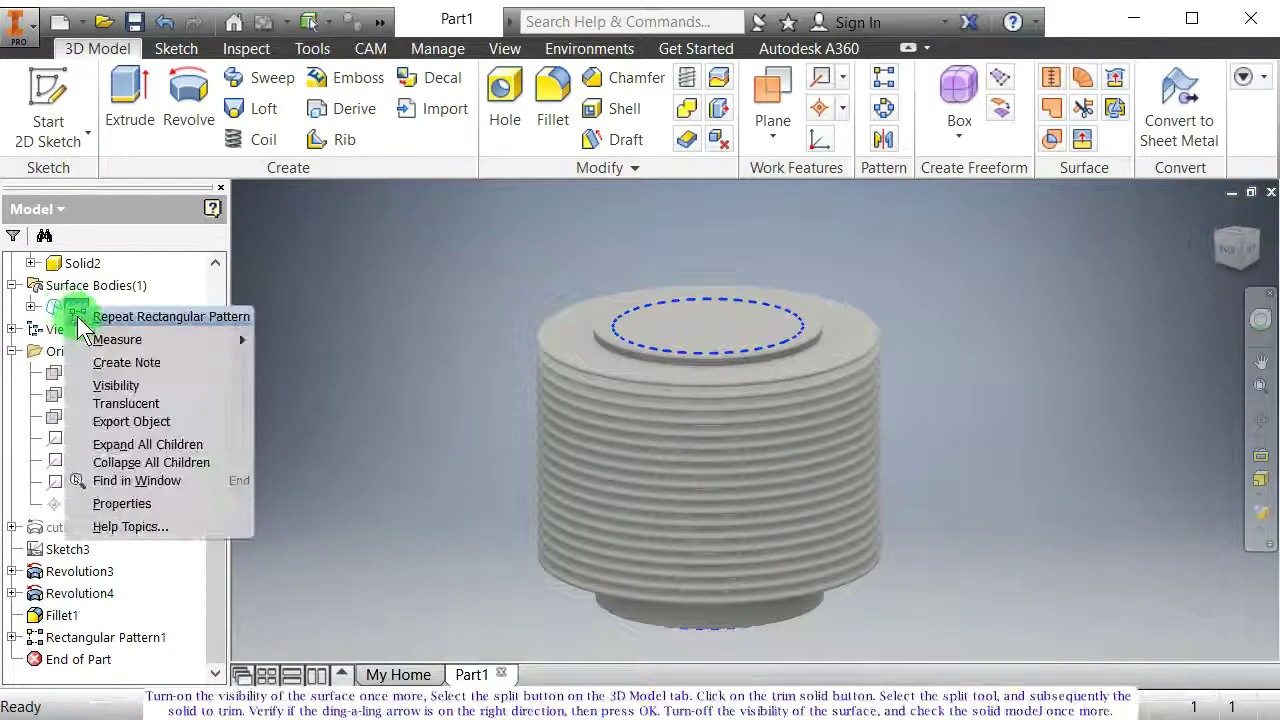
{"action": "left_click", "coordinate": [112, 383]}
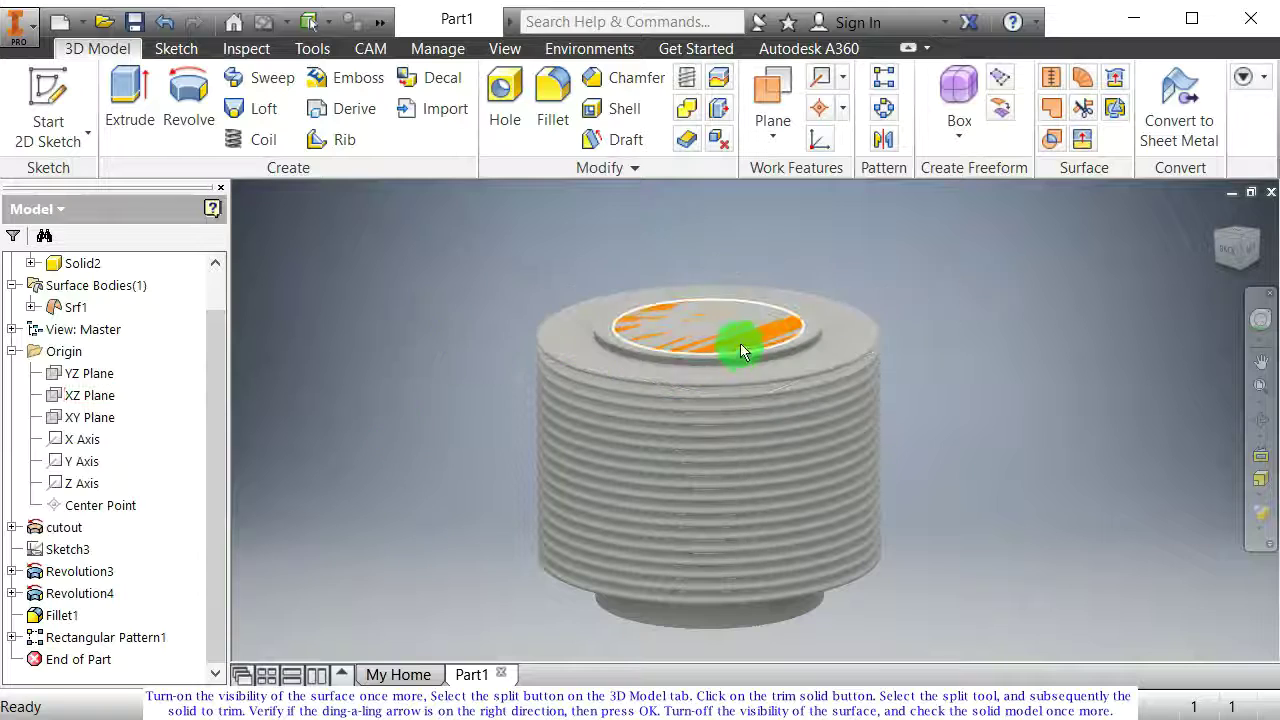
Step: Trim the finned solid with a Split using the Srf1 surface, removing the material inside it to form the bore
{"action": "left_click", "coordinate": [719, 80]}
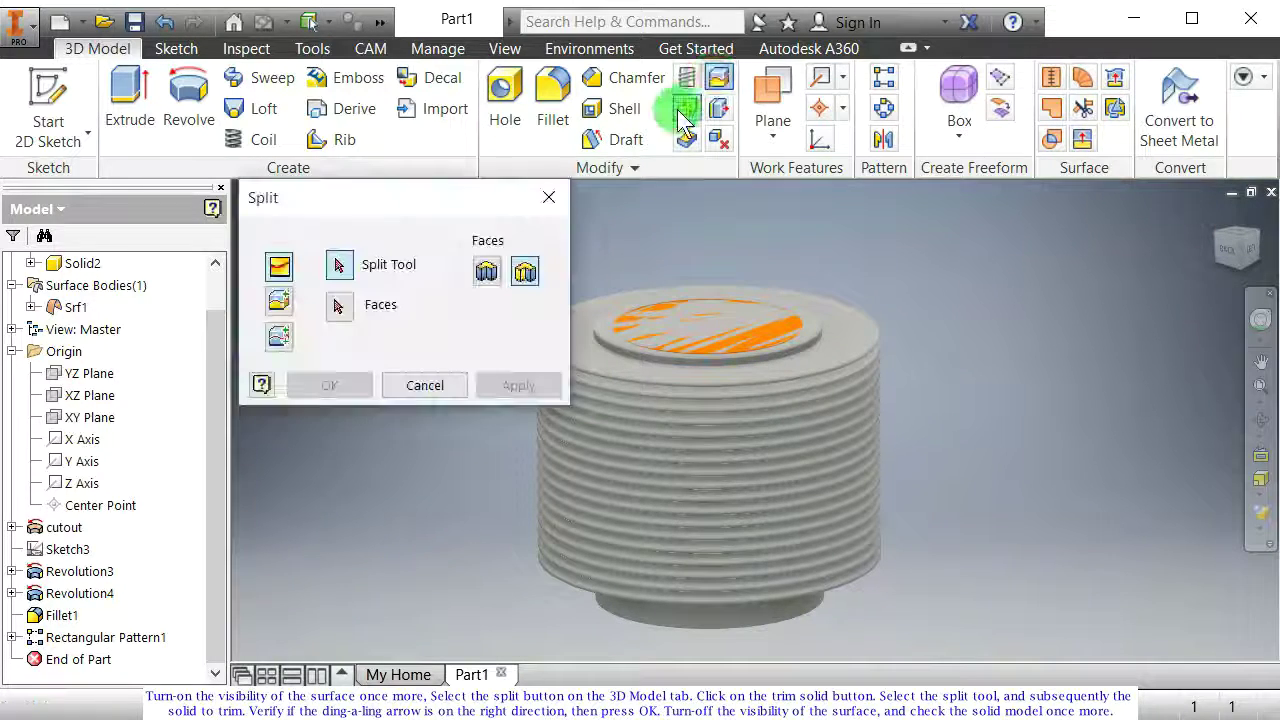
{"action": "left_click", "coordinate": [280, 300]}
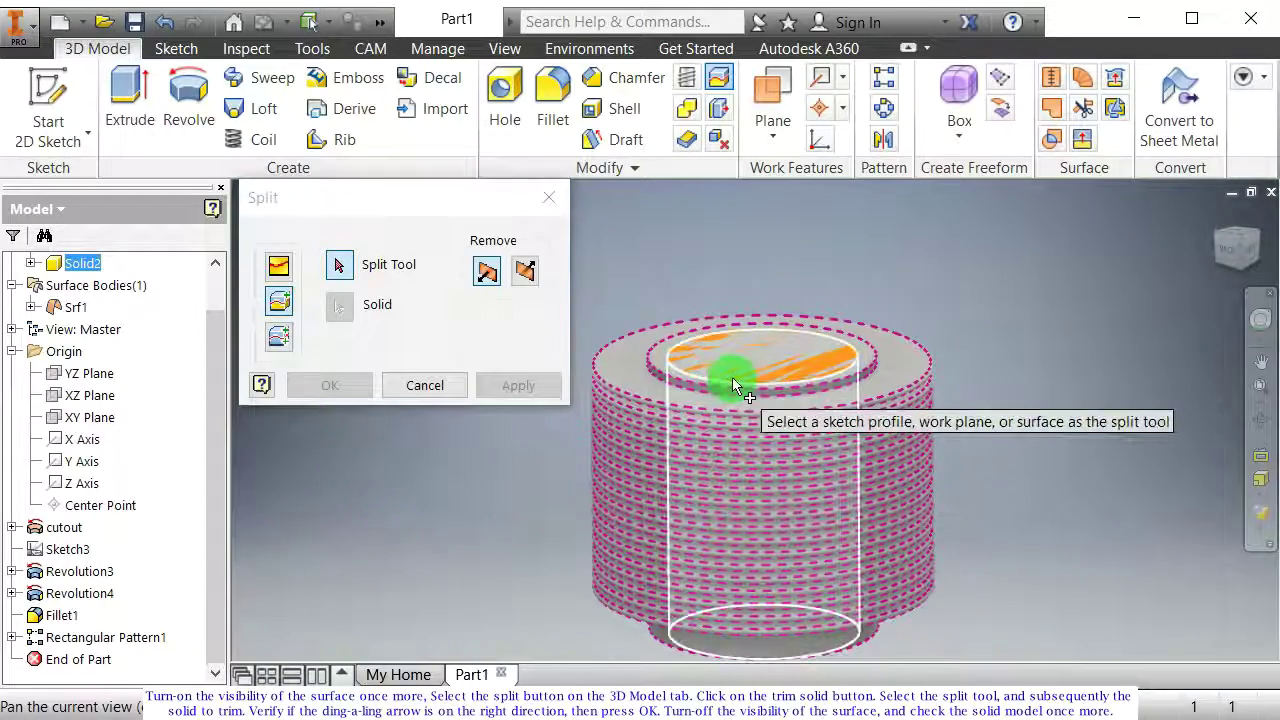
{"action": "left_click", "coordinate": [733, 388]}
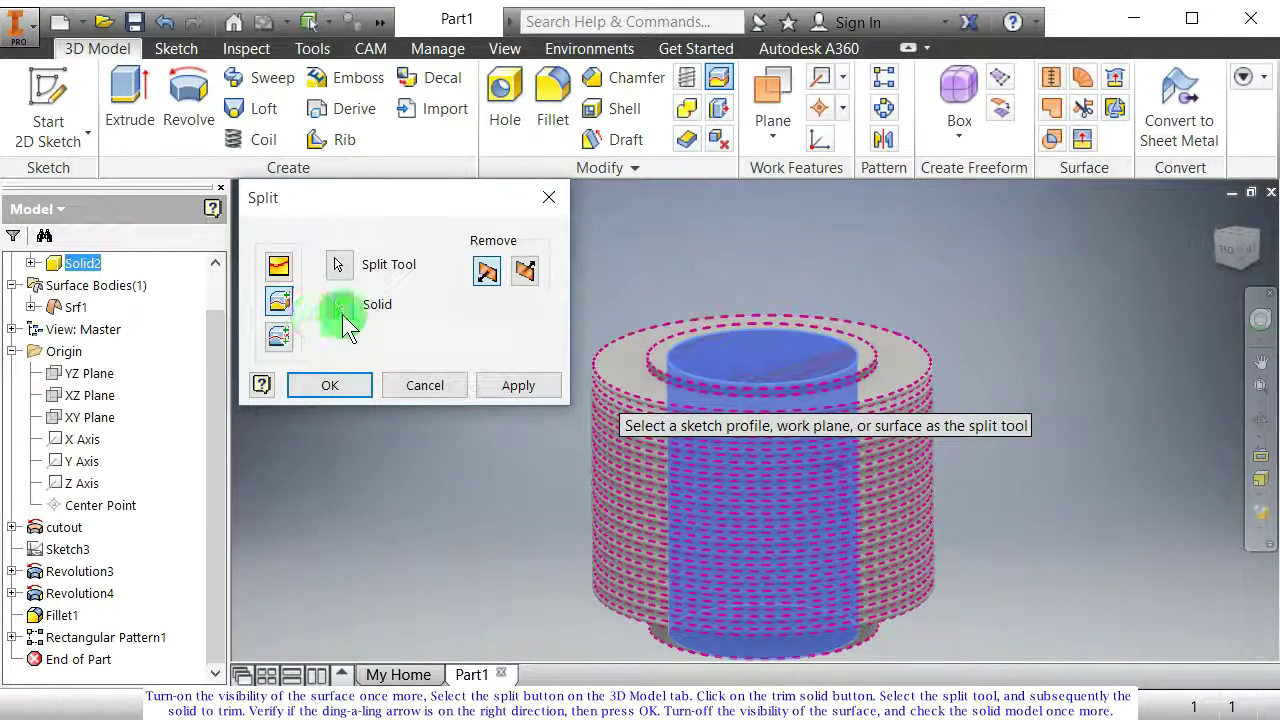
{"action": "middle_click_drag", "start_coordinate": [586, 380], "coordinate": [591, 440], "text": "shift"}
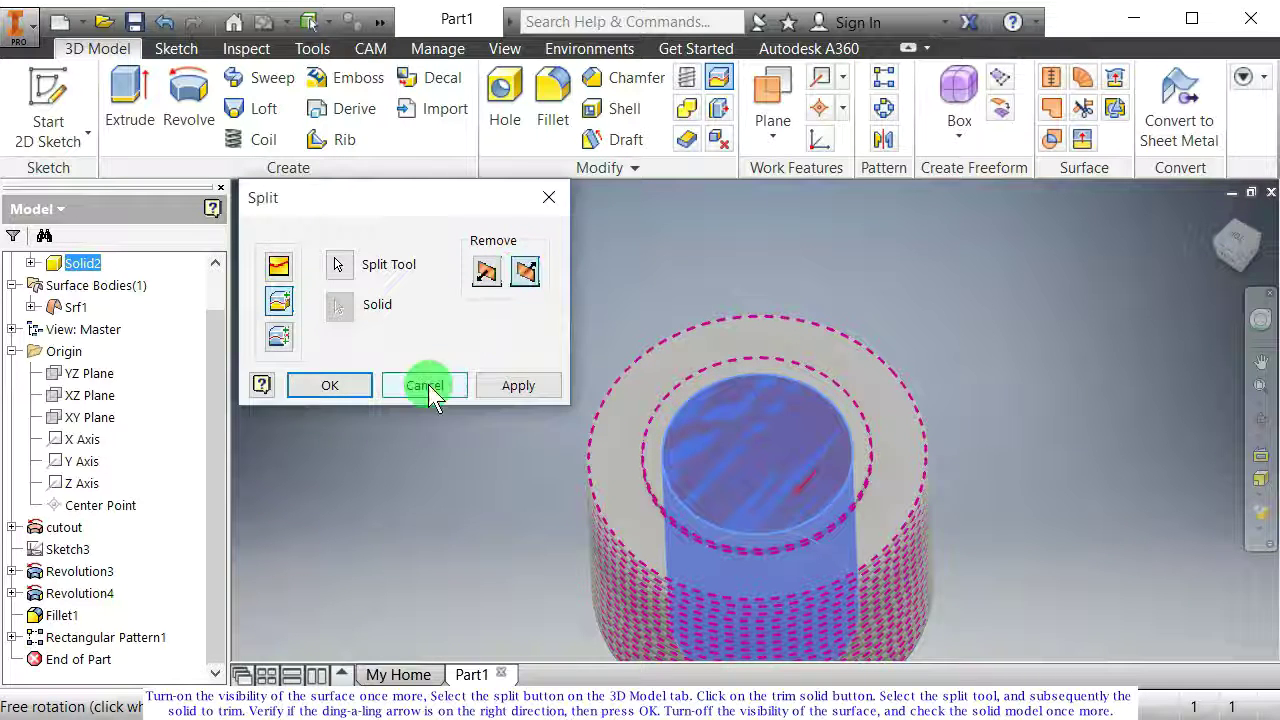
{"action": "left_click", "coordinate": [336, 386]}
{"action": "middle_click_drag", "start_coordinate": [542, 485], "coordinate": [530, 441], "text": "shift"}
Step: Hide the surface body Srf1 to reveal the trimmed bore of the patterned block
{"action": "right_click", "coordinate": [77, 312]}
{"action": "left_click", "coordinate": [114, 386]}
{"action": "middle_click_drag", "start_coordinate": [645, 455], "coordinate": [657, 481], "text": "shift"}
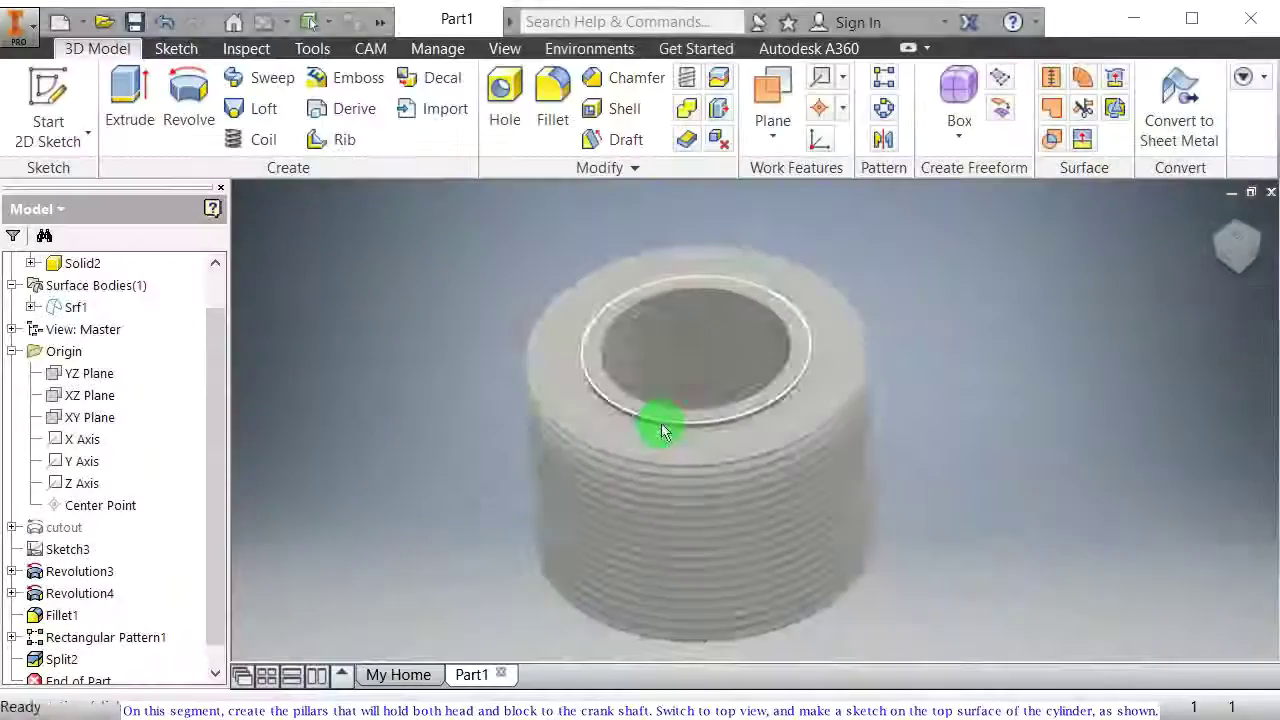
Step: Switch to the top view and create a new sketch on the cylinder's ring-shaped top face
{"action": "middle_click_drag", "start_coordinate": [657, 423], "coordinate": [674, 466], "text": "shift"}
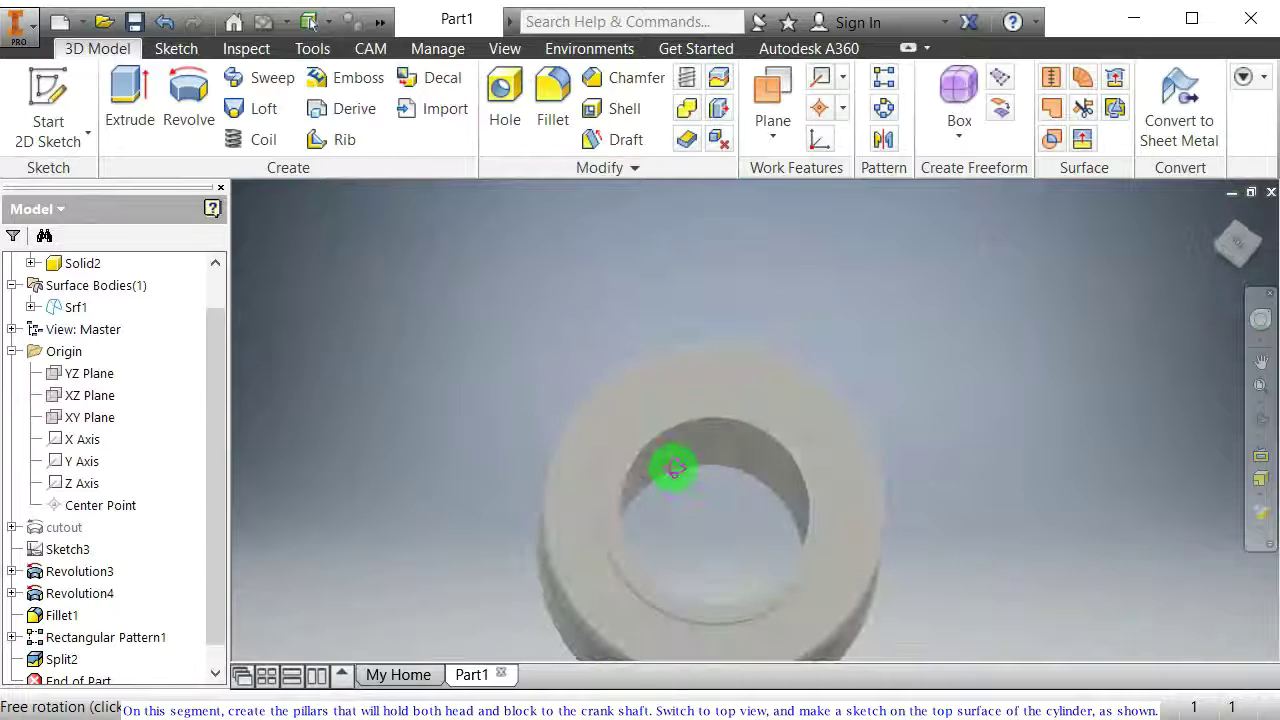
{"action": "left_click", "coordinate": [1237, 250]}
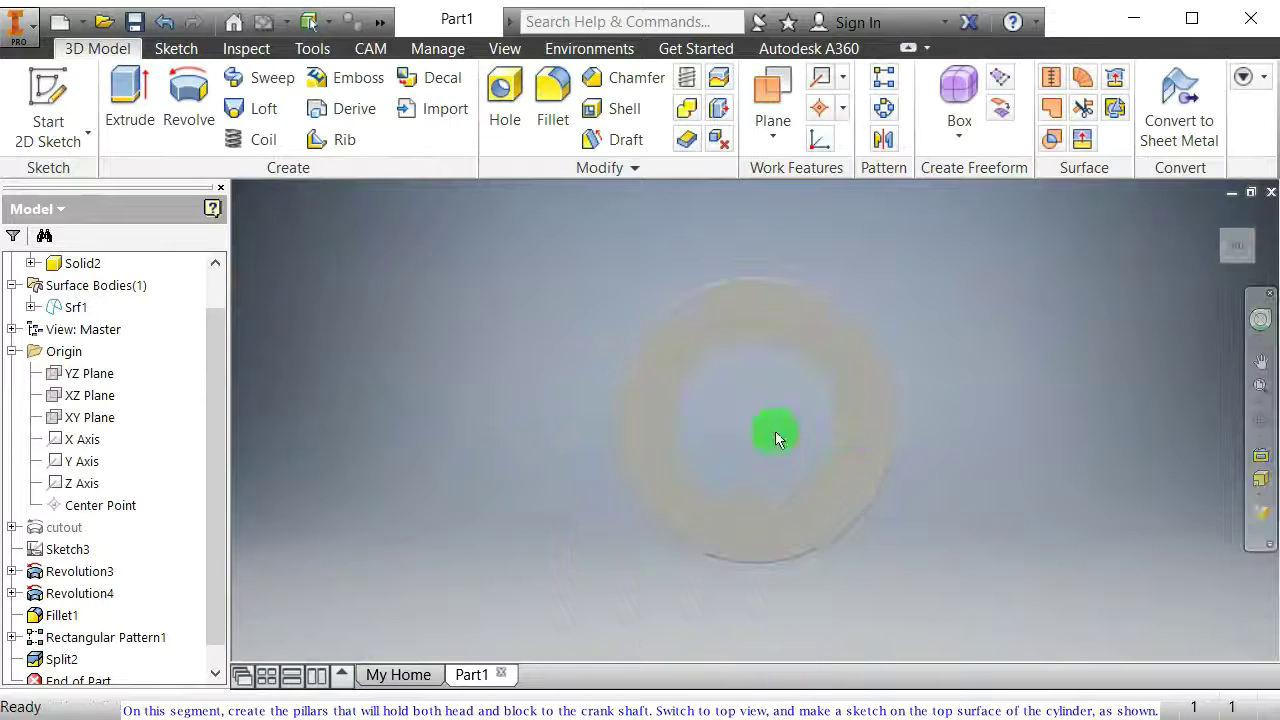
{"action": "left_click", "coordinate": [802, 367]}
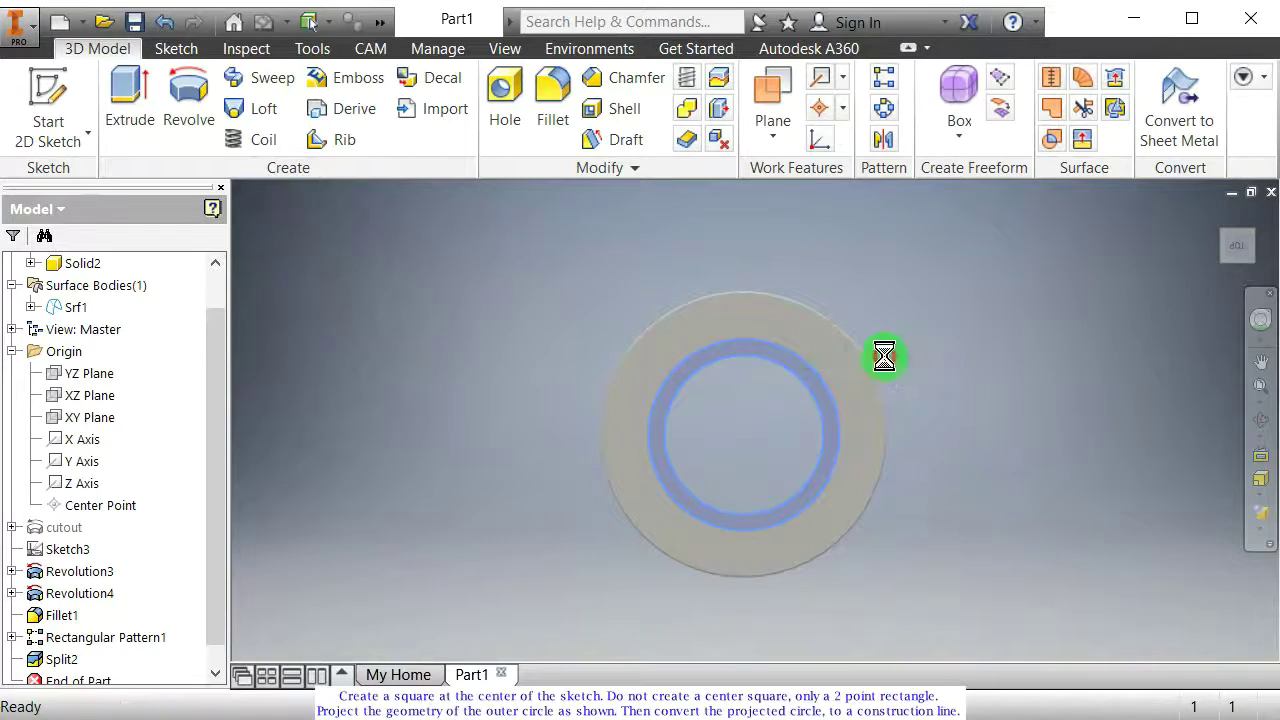
{"action": "left_click", "coordinate": [888, 358]}
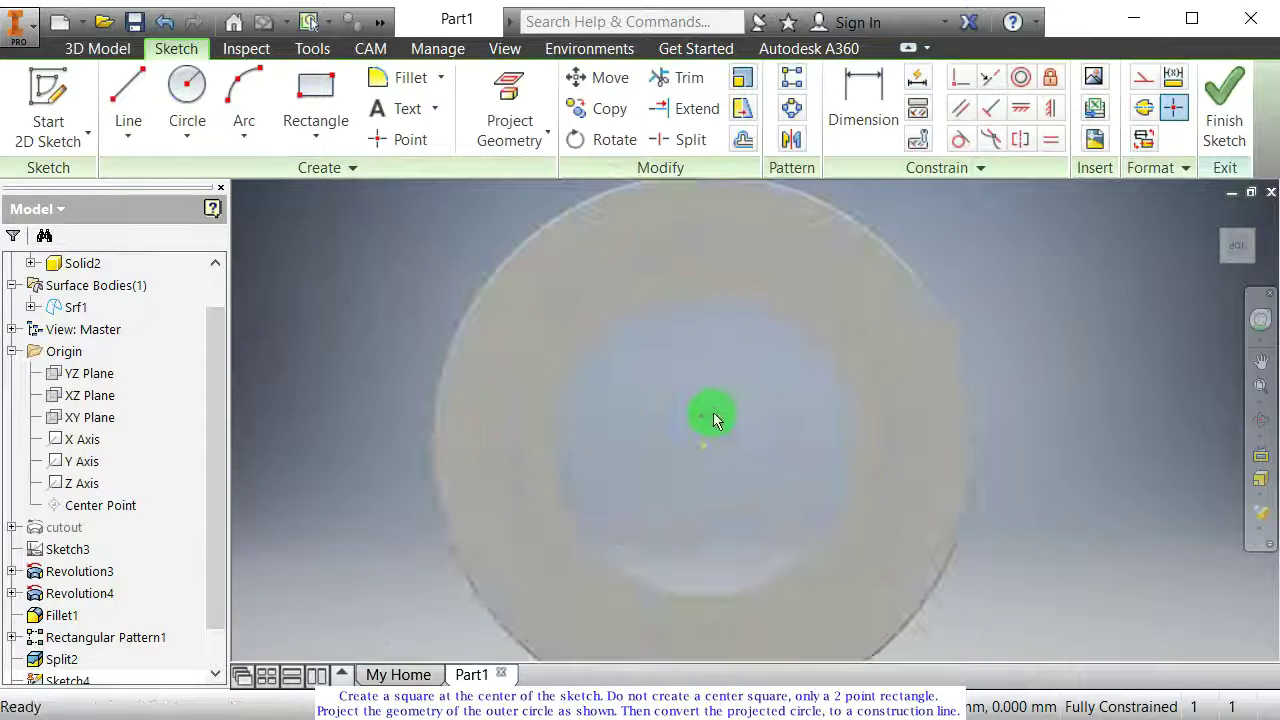
Step: Sketch a roughly square two-point rectangle around the bore, with its corners on the fin area
{"action": "left_click", "coordinate": [305, 135]}
{"action": "left_click", "coordinate": [524, 277]}
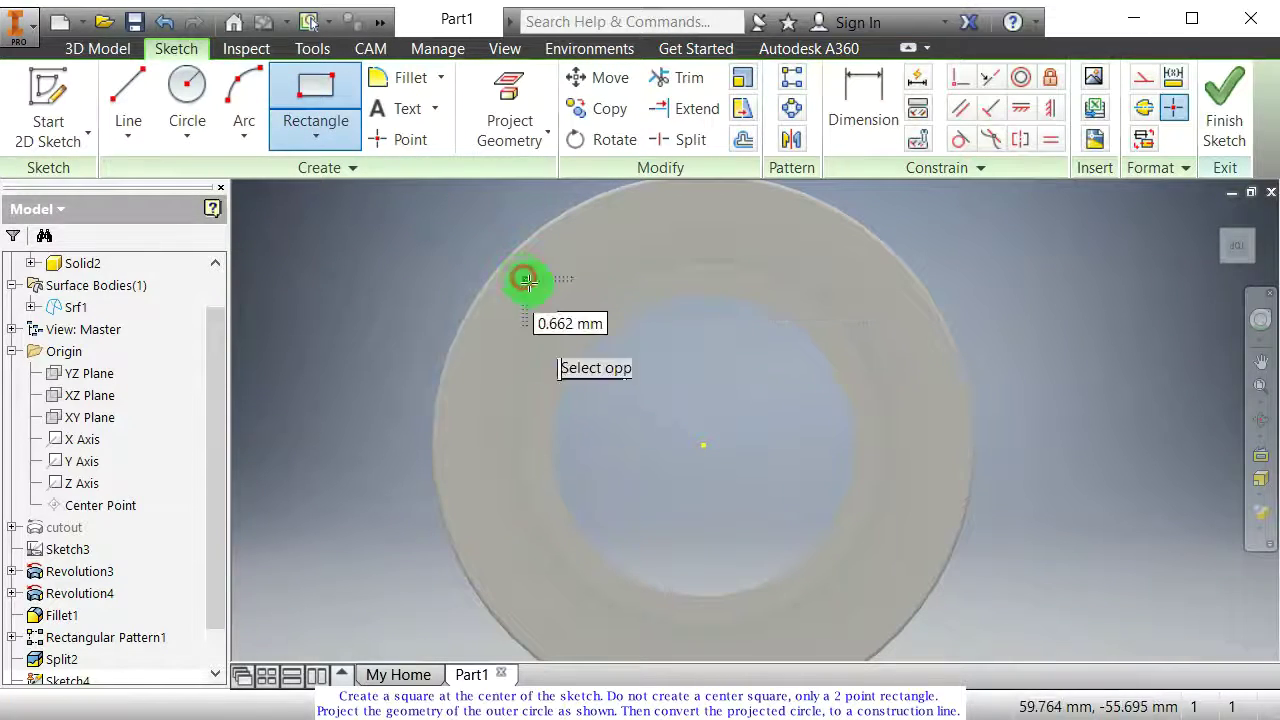
{"action": "left_click", "coordinate": [888, 630]}
{"action": "key", "text": "Escape"}
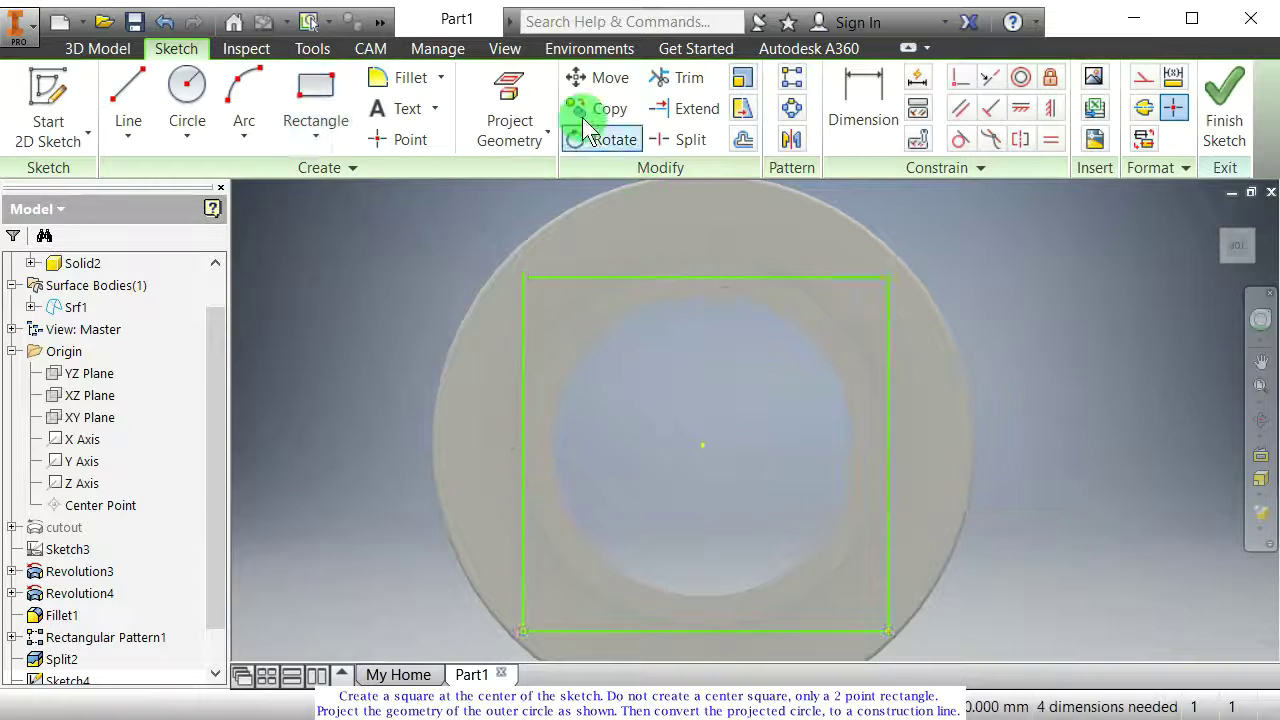
Step: Project the circular edge just outside the bore into the sketch as a construction circle
{"action": "left_click", "coordinate": [509, 126]}
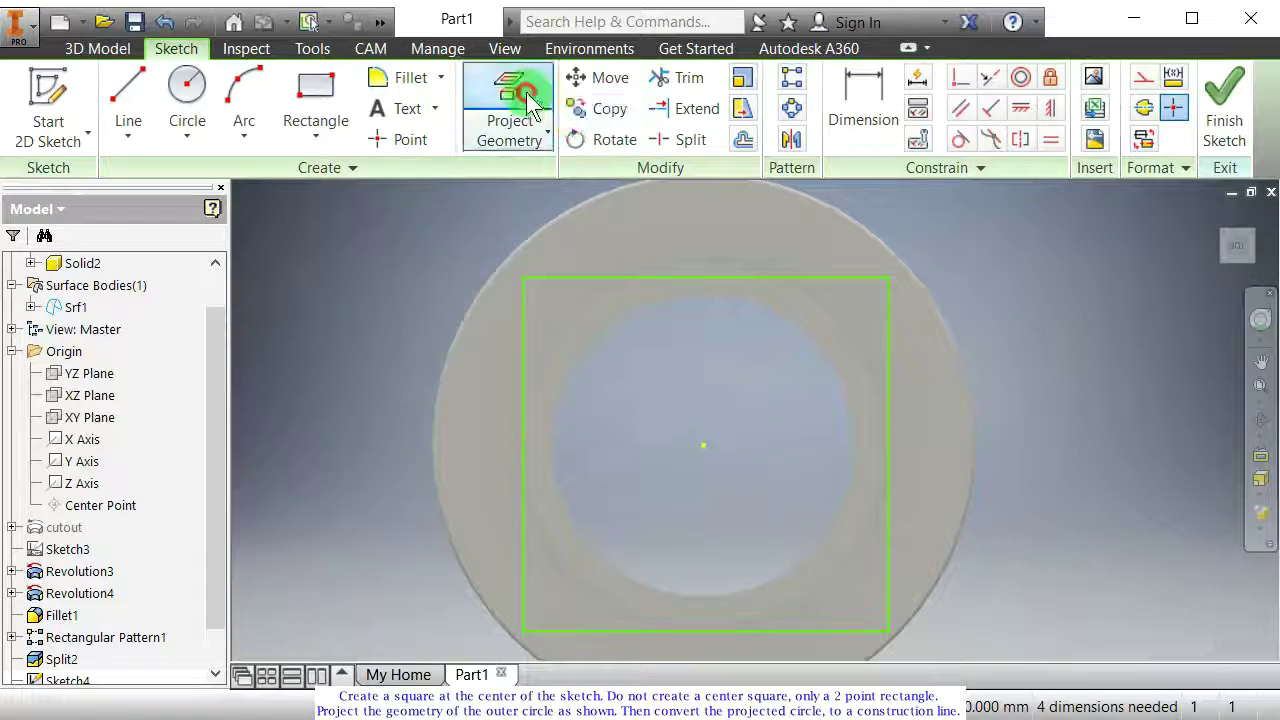
{"action": "left_click", "coordinate": [826, 320]}
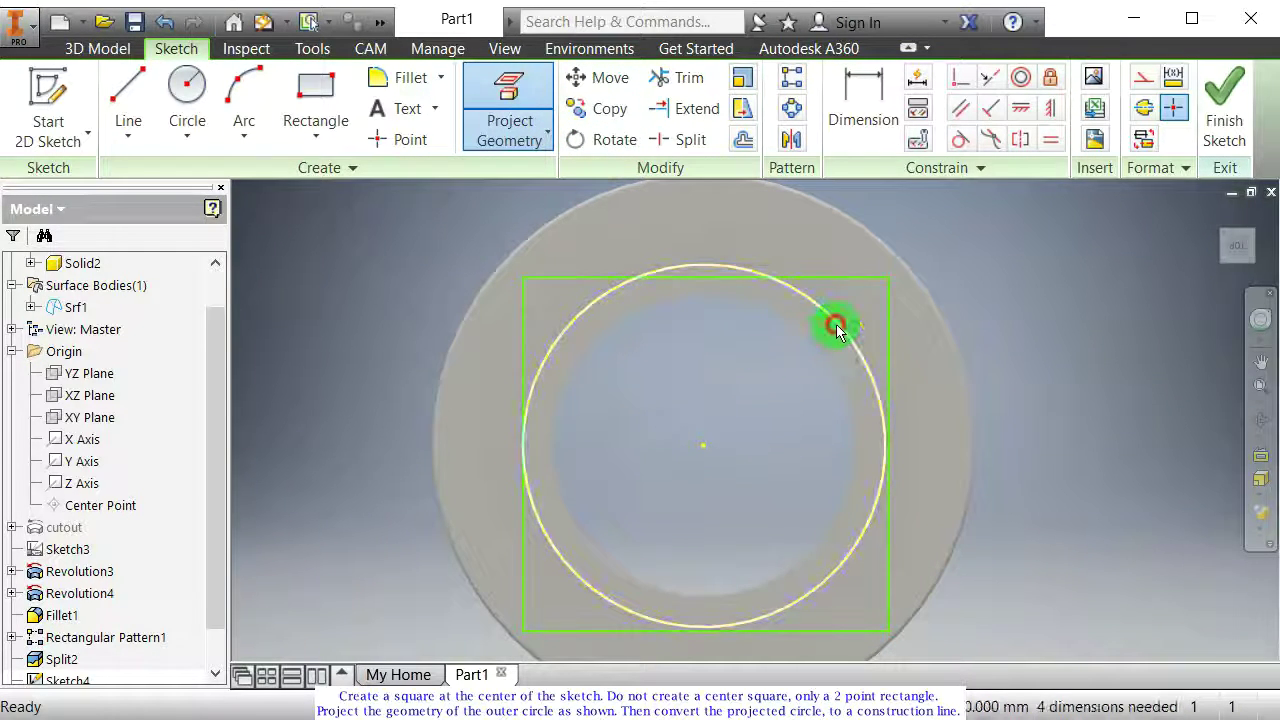
{"action": "key", "text": "Escape"}
Step: Constrain all four sides of the rectangle tangent to the projected circle
{"action": "middle_click_drag", "start_coordinate": [760, 287], "coordinate": [776, 334]}
{"action": "left_click", "coordinate": [966, 138]}
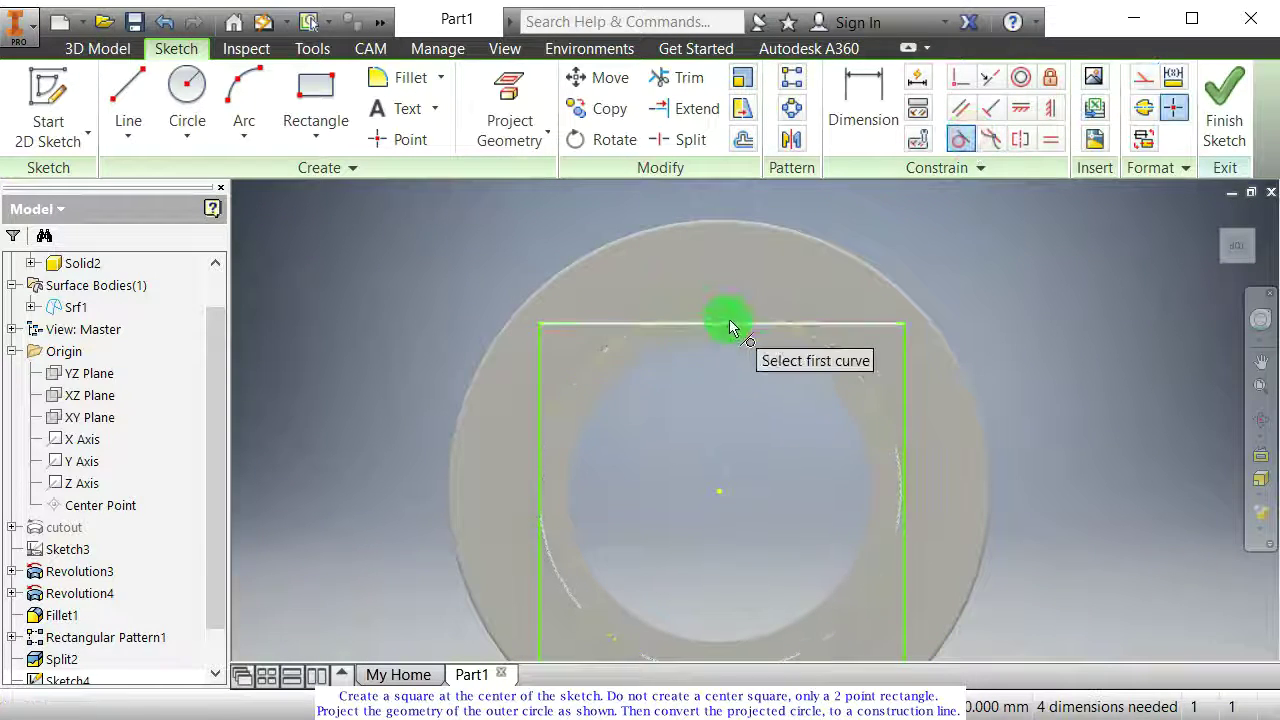
{"action": "left_click", "coordinate": [723, 312]}
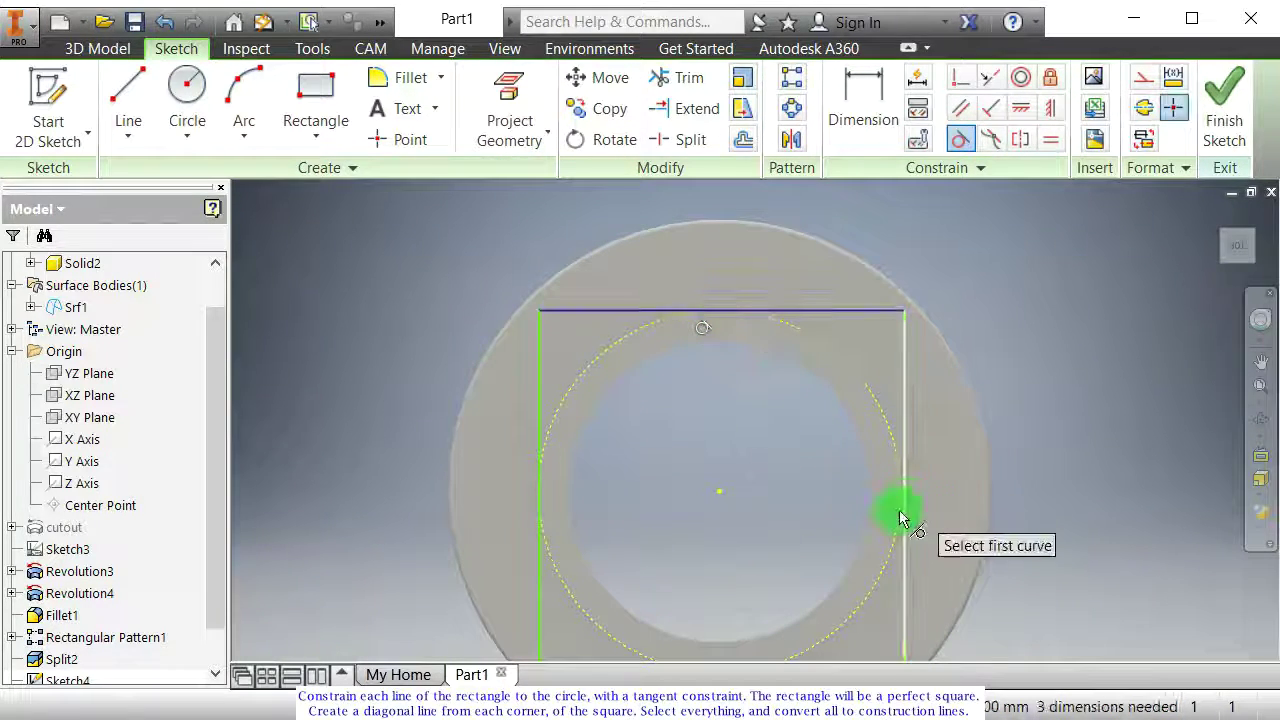
{"action": "left_click", "coordinate": [903, 562]}
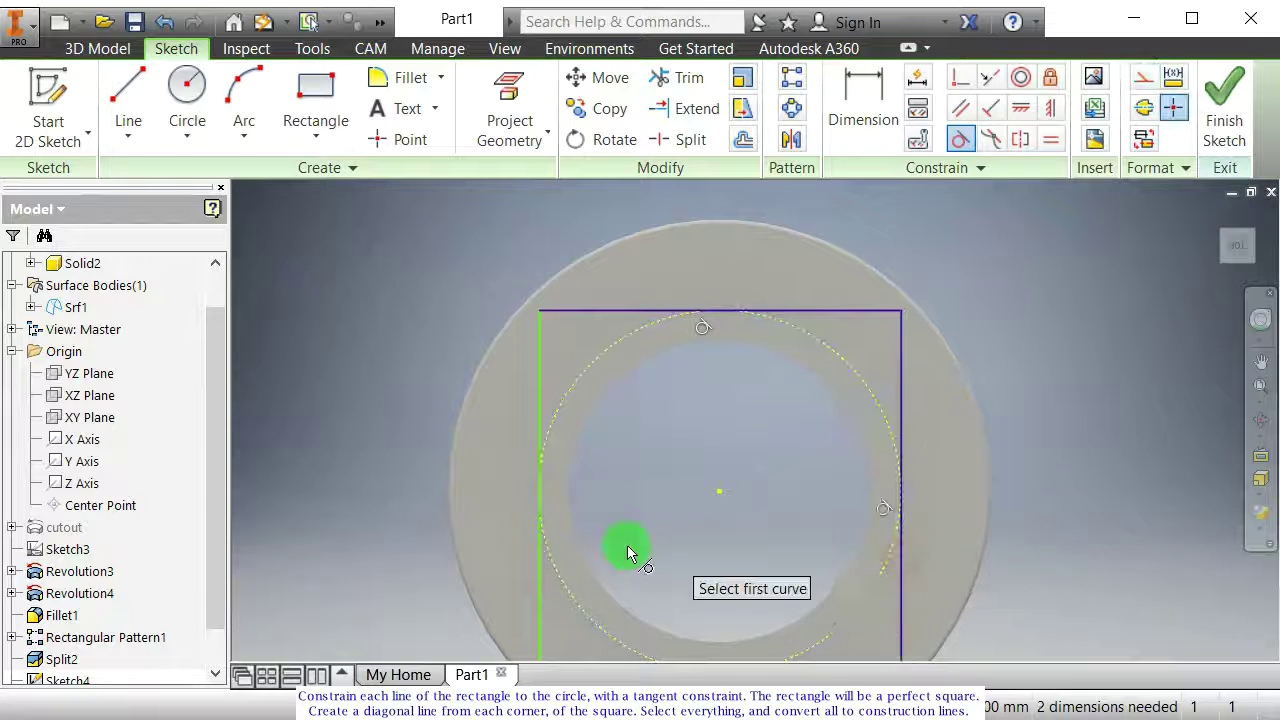
{"action": "left_click", "coordinate": [541, 552]}
{"action": "left_click", "coordinate": [551, 557]}
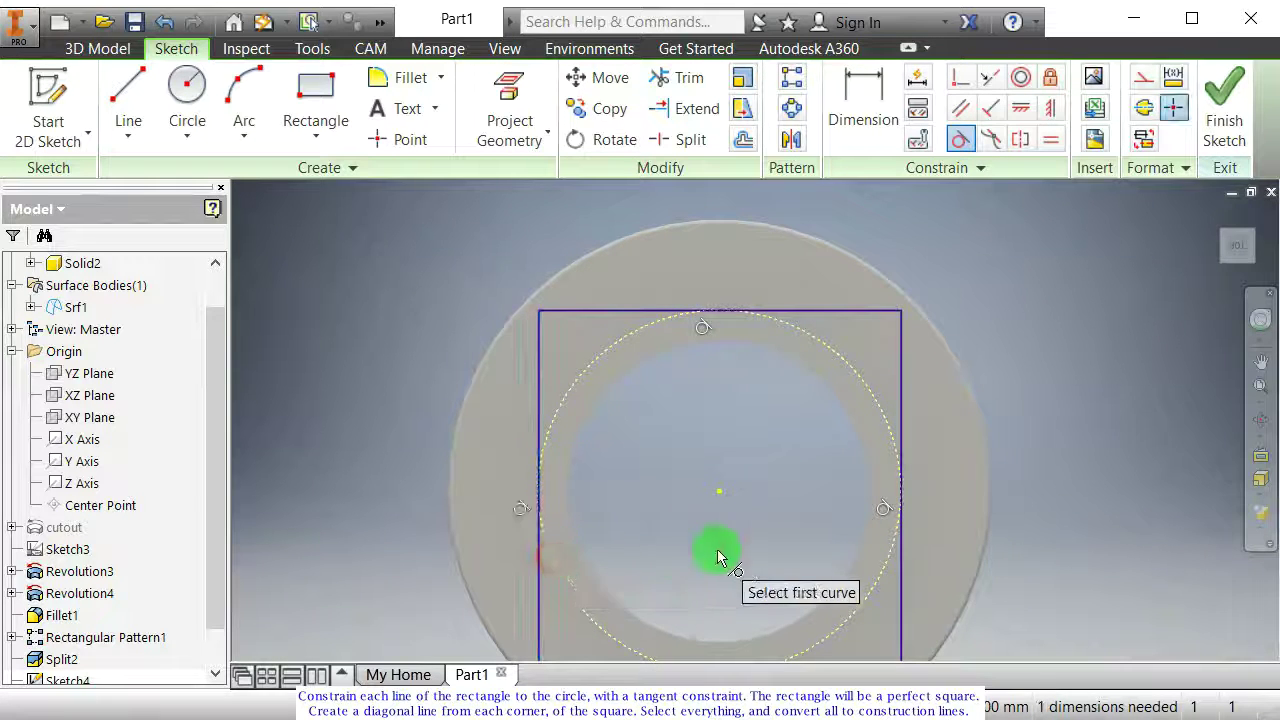
{"action": "middle_click_drag", "start_coordinate": [710, 550], "coordinate": [650, 345]}
{"action": "left_click", "coordinate": [566, 480]}
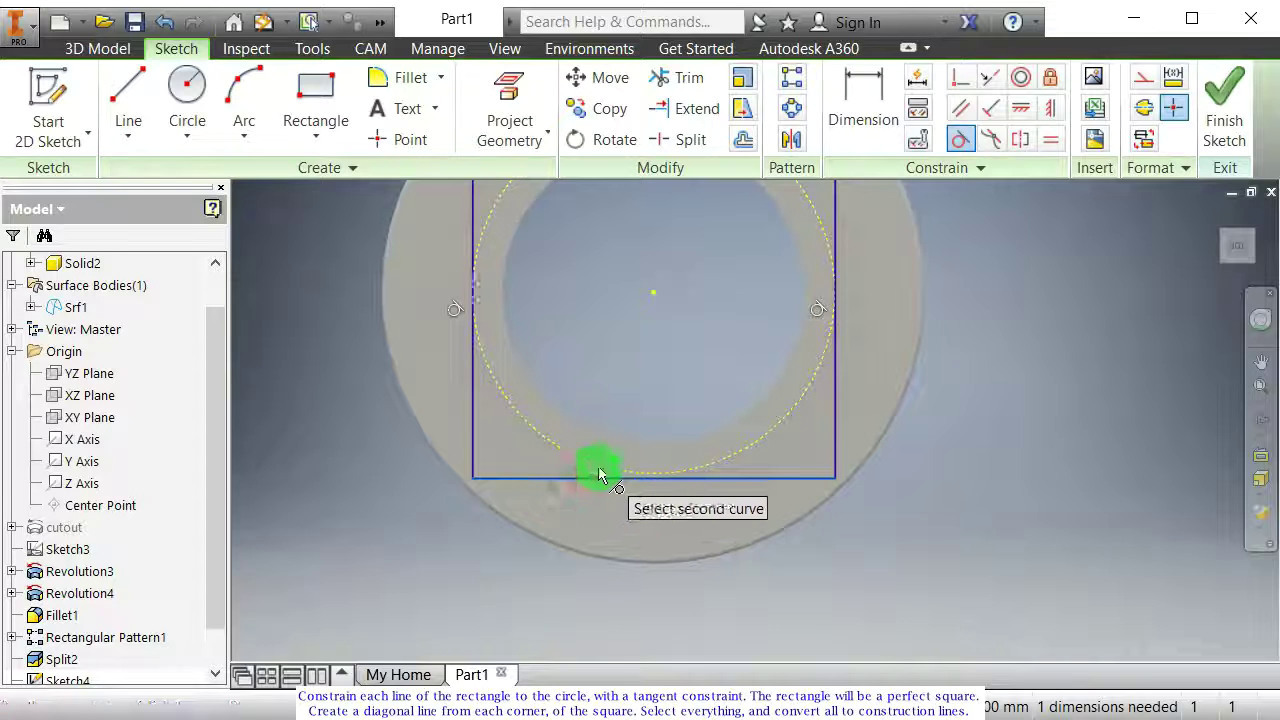
{"action": "left_click", "coordinate": [597, 467]}
{"action": "key", "text": "Escape"}
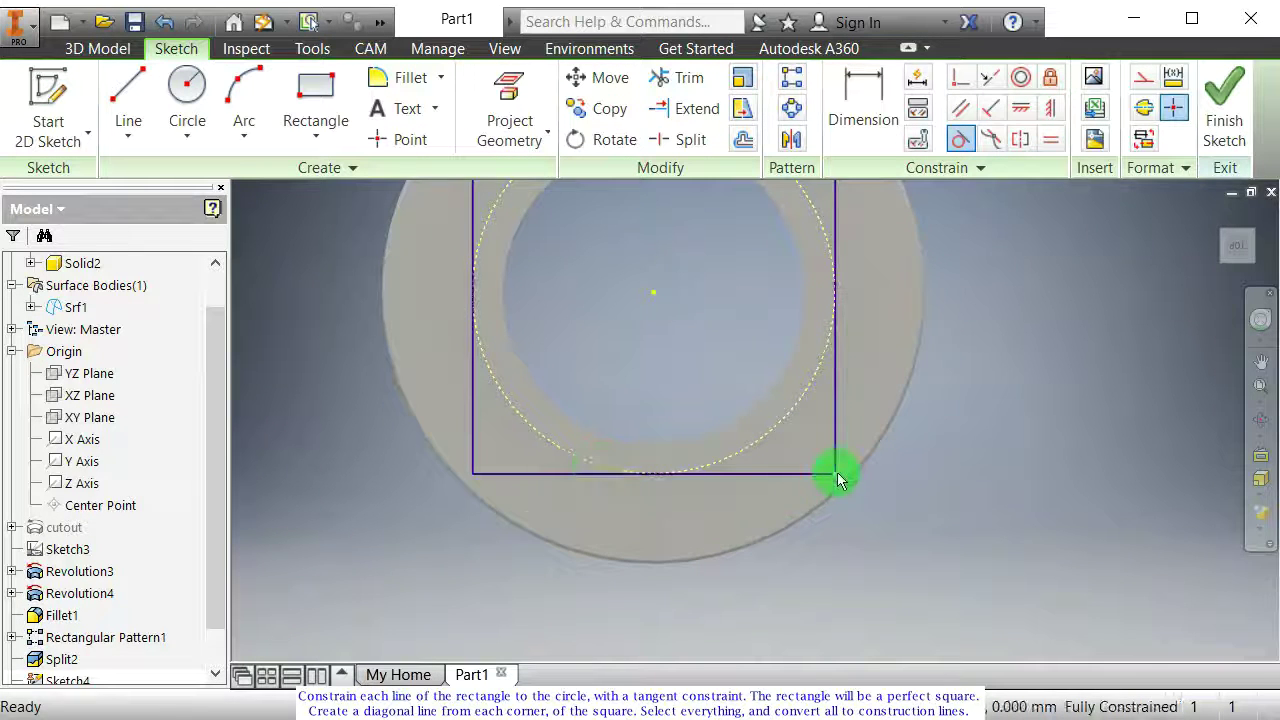
Step: Draw two diagonal lines joining the opposite corners of the square
{"action": "middle_click_drag", "start_coordinate": [674, 388], "coordinate": [729, 535]}
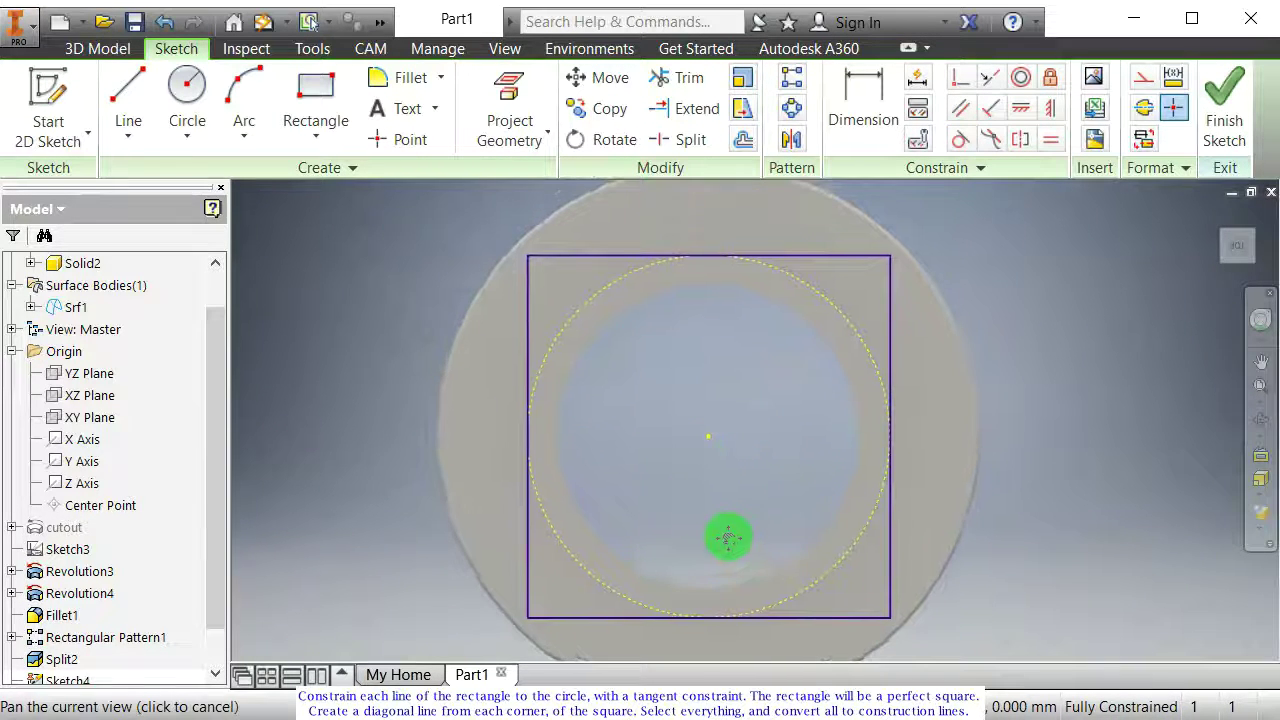
{"action": "key", "text": "l"}
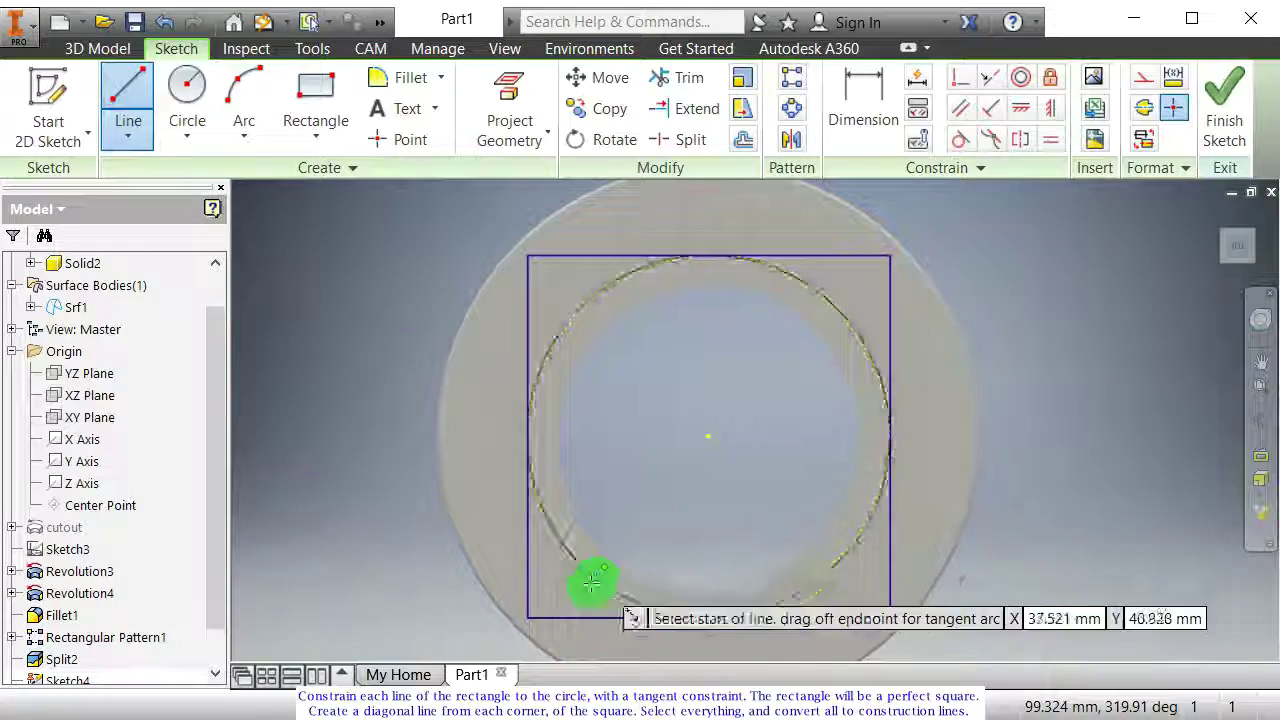
{"action": "left_click", "coordinate": [530, 613]}
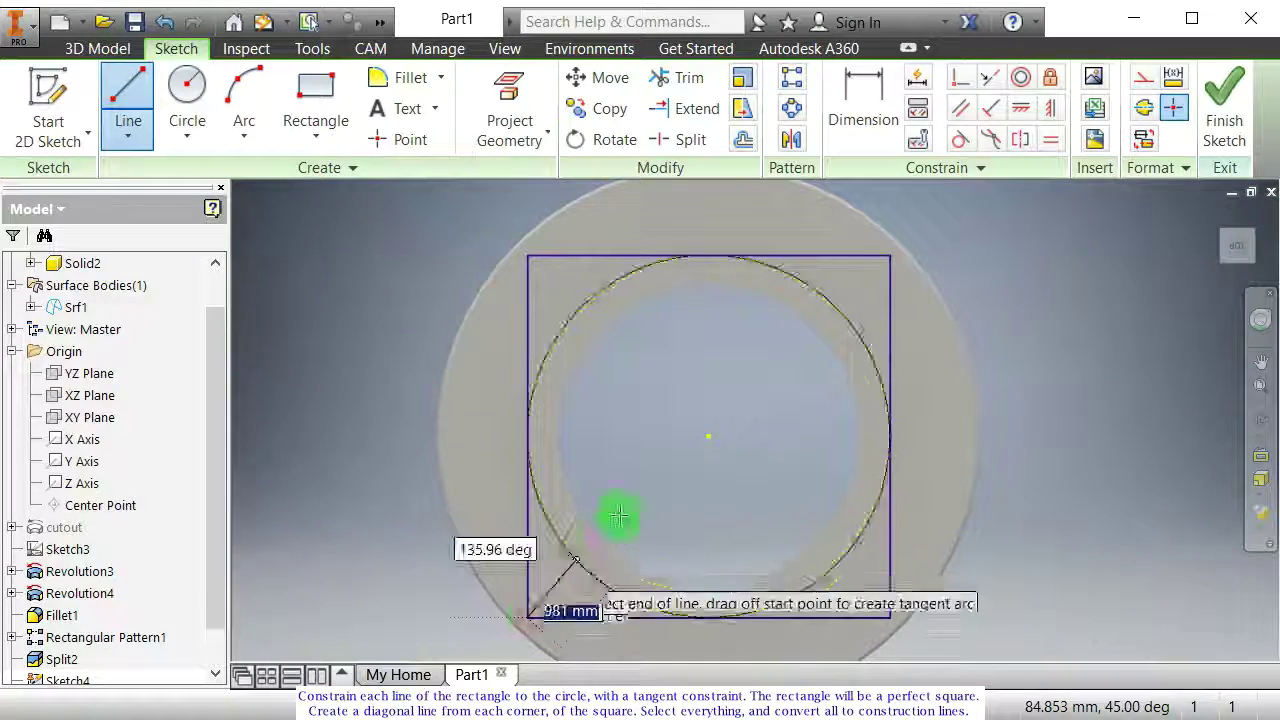
{"action": "double_click", "coordinate": [890, 256]}
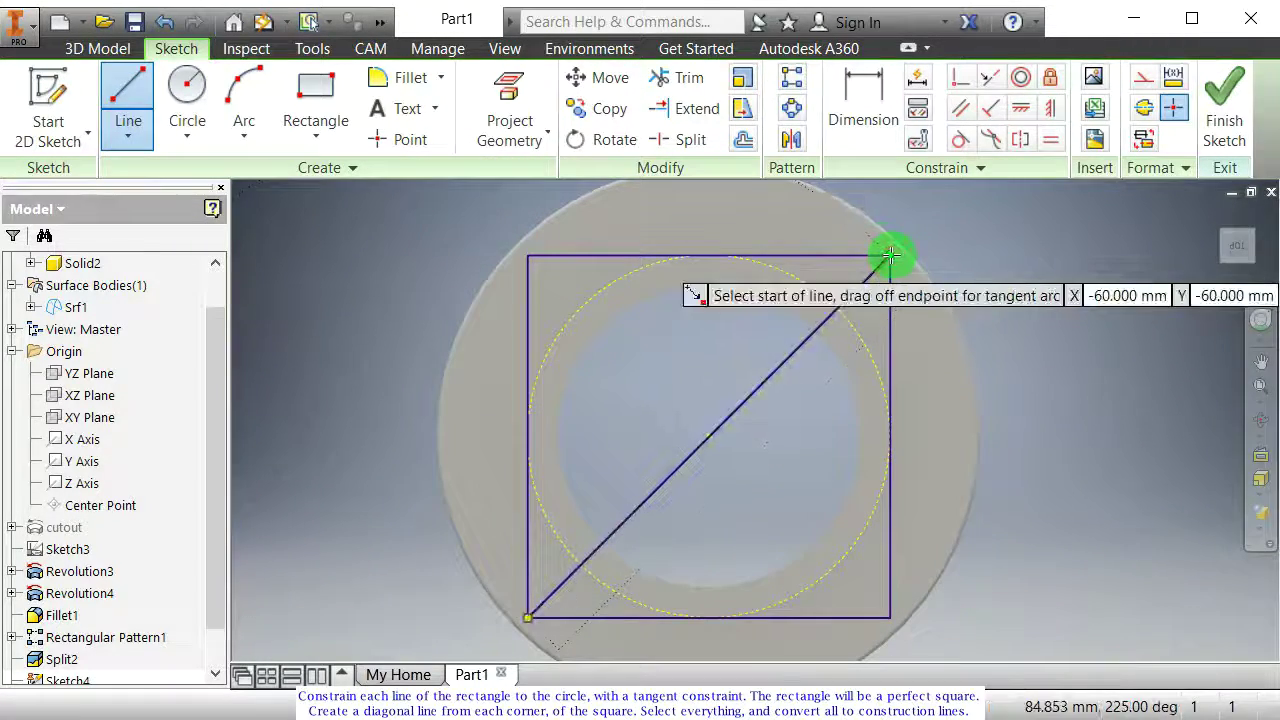
{"action": "left_click", "coordinate": [527, 257]}
{"action": "double_click", "coordinate": [889, 610]}
{"action": "key", "text": "Escape"}
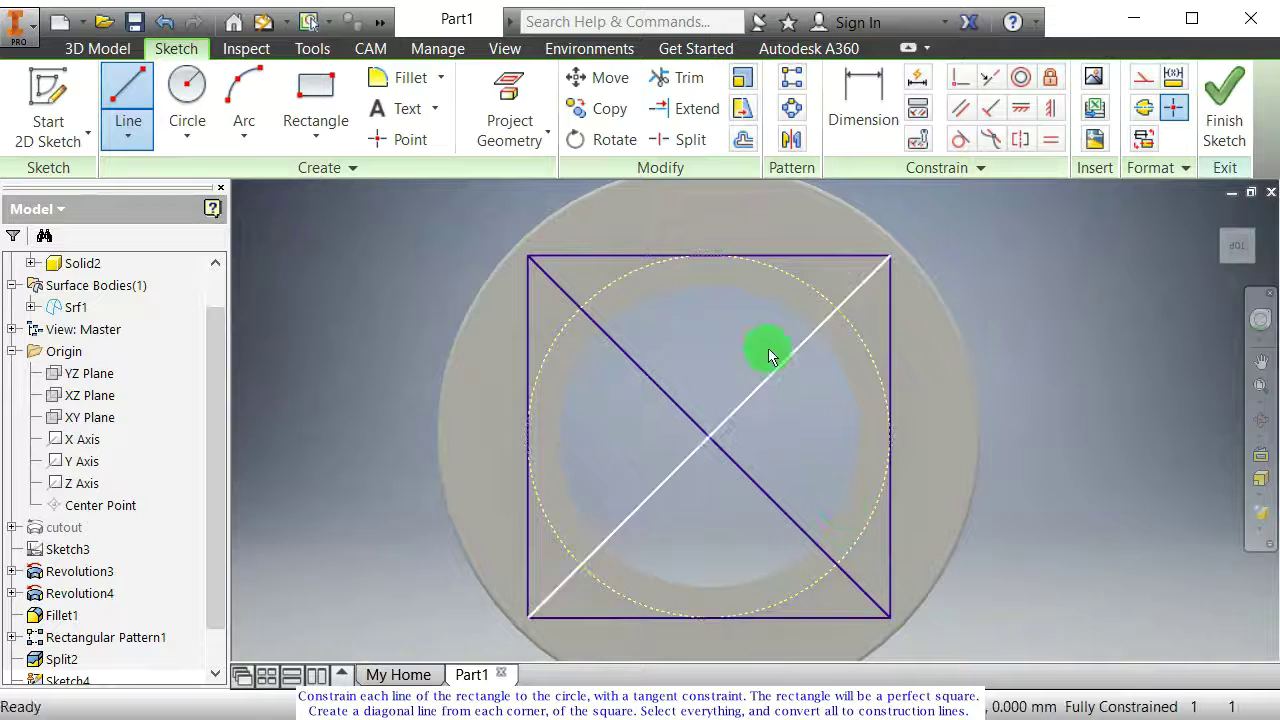
{"action": "key", "text": "Escape"}
Step: Select the whole sketch, including the square and both diagonals, and convert it to construction geometry
{"action": "scroll", "coordinate": [700, 350], "scroll_direction": "down", "scroll_amount": 3}
{"action": "left_click_drag", "start_coordinate": [507, 261], "coordinate": [873, 550]}
{"action": "left_click", "coordinate": [1134, 80]}
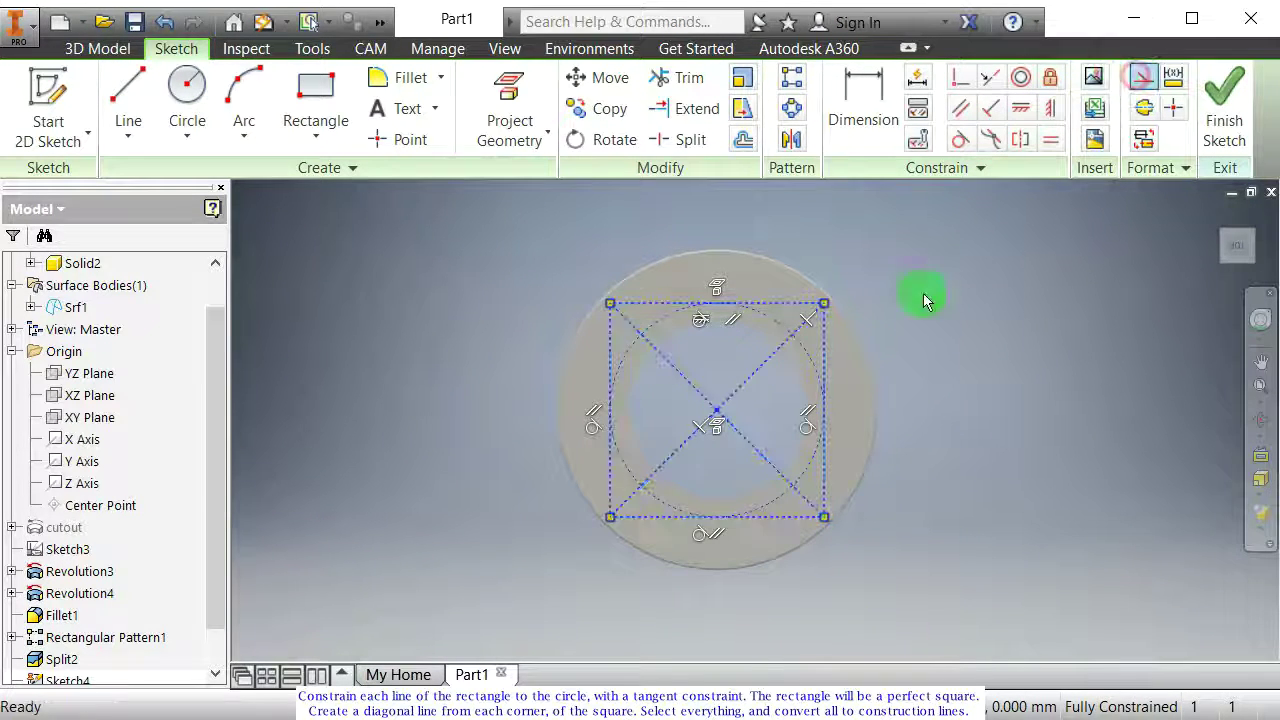
Step: Sketch a center-to-center slot about 23 mm wide along the diagonal at the square's upper-left corner, reaching into the bore
{"action": "scroll", "coordinate": [703, 331], "scroll_direction": "up", "scroll_amount": 3}
{"action": "mouse_move", "coordinate": [663, 366]}
{"action": "middle_mouse_down"}
{"action": "mouse_move", "coordinate": [669, 411]}
{"action": "mouse_move", "coordinate": [700, 408]}
{"action": "mouse_move", "coordinate": [664, 380]}
{"action": "middle_mouse_up"}
{"action": "scroll", "coordinate": [635, 398], "scroll_direction": "down", "scroll_amount": 2}
{"action": "scroll", "coordinate": [622, 389], "scroll_direction": "up", "scroll_amount": 4}
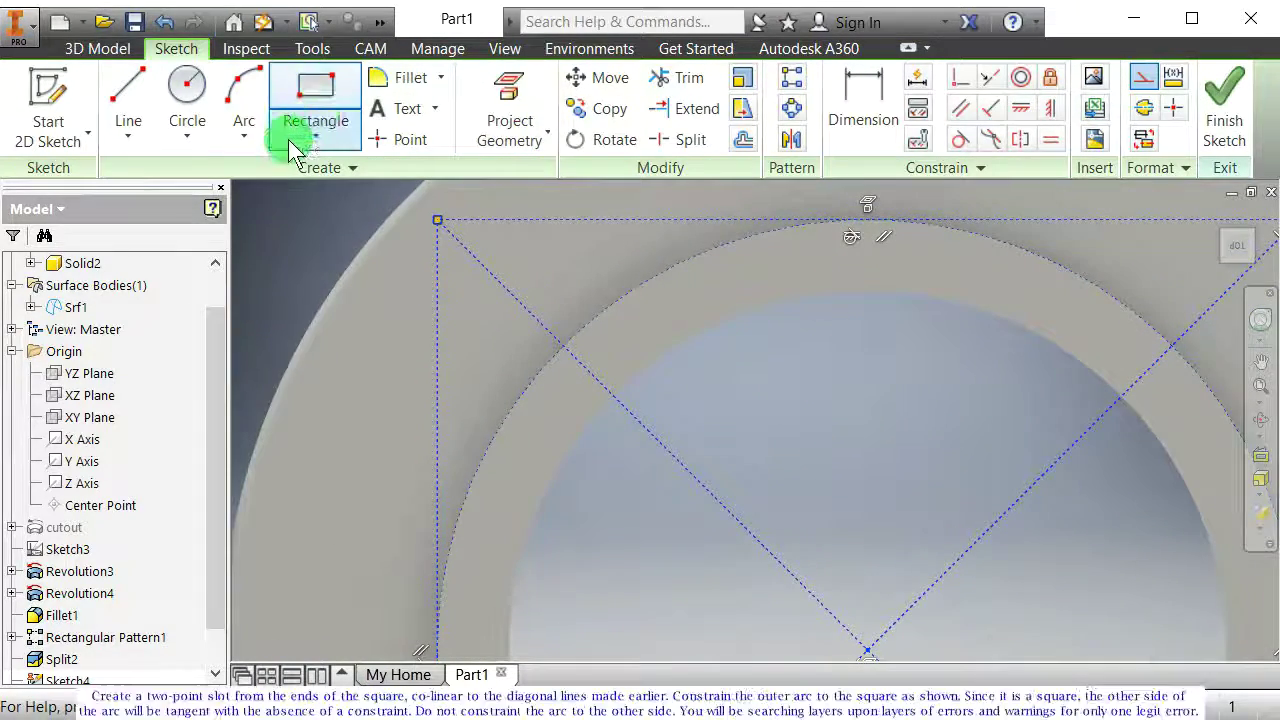
{"action": "left_click", "coordinate": [320, 133]}
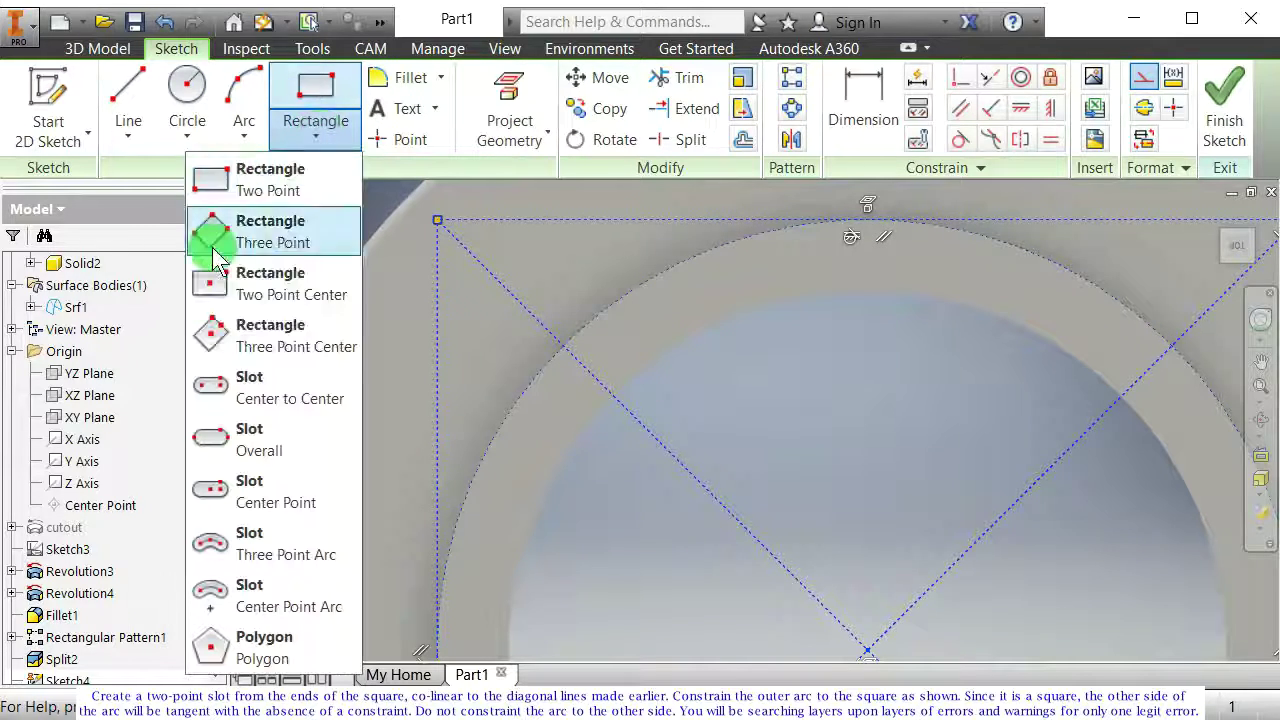
{"action": "left_click", "coordinate": [253, 388]}
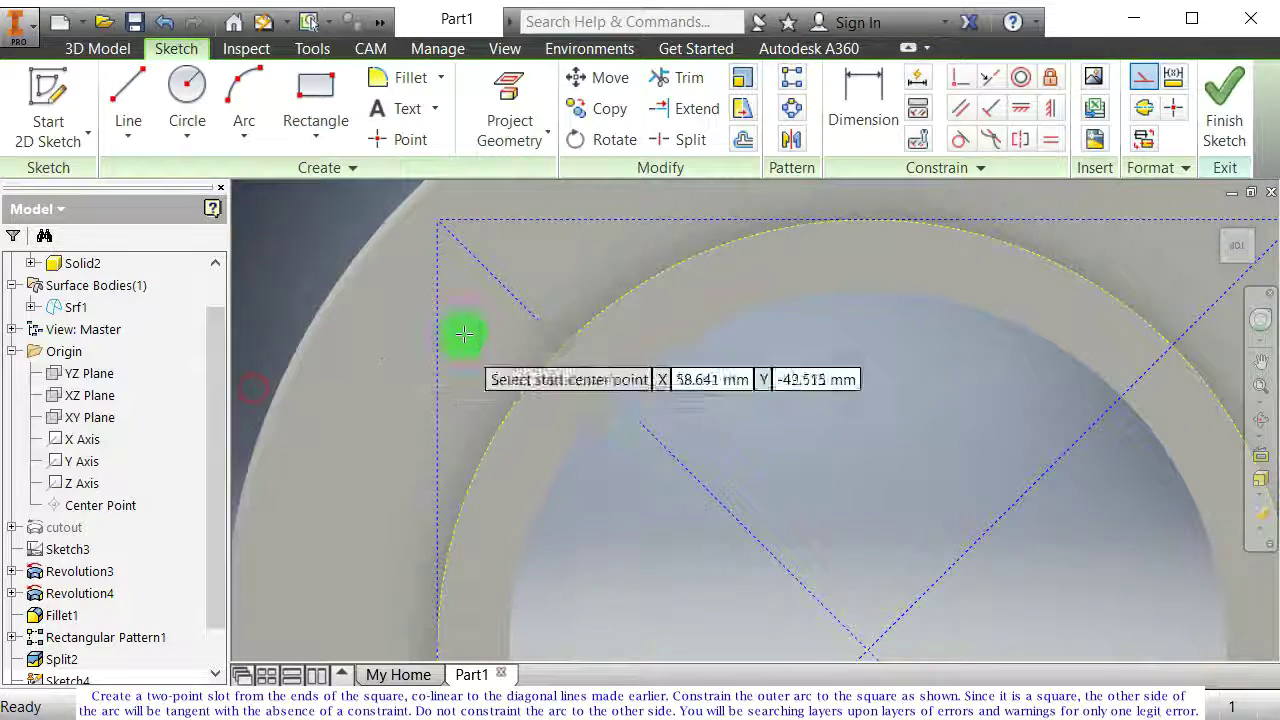
{"action": "left_click", "coordinate": [506, 287]}
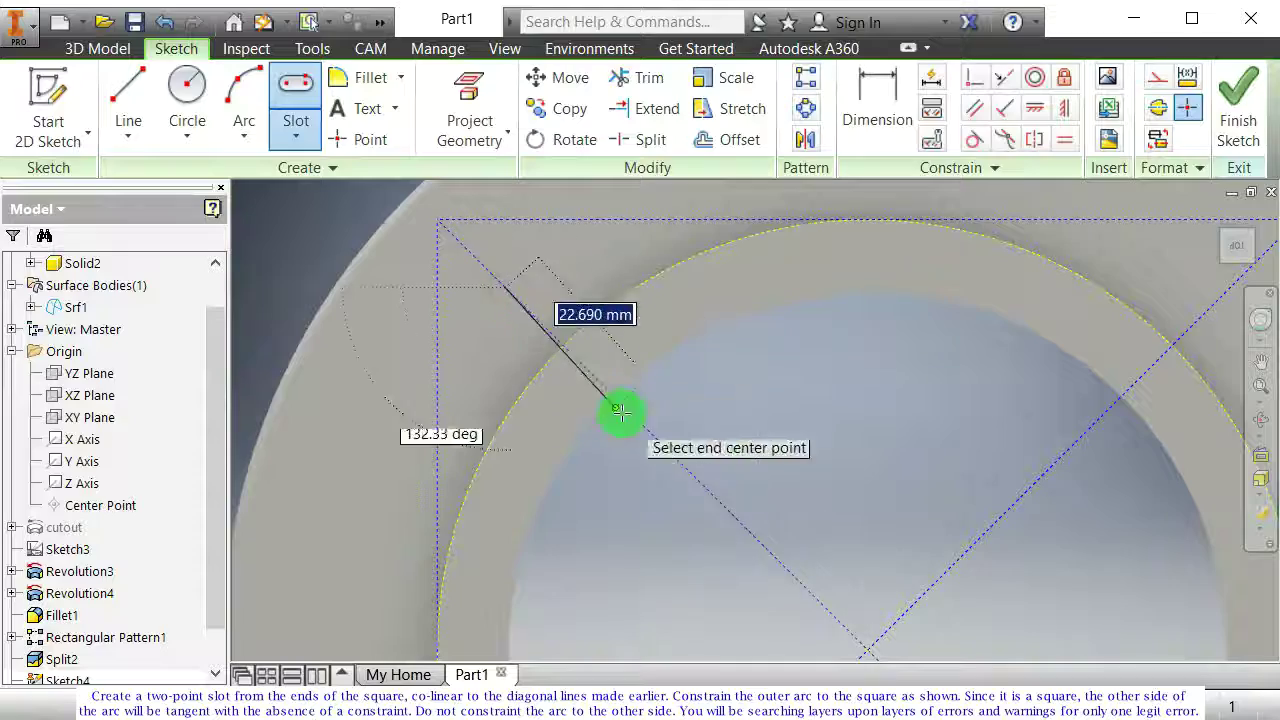
{"action": "left_click", "coordinate": [681, 466]}
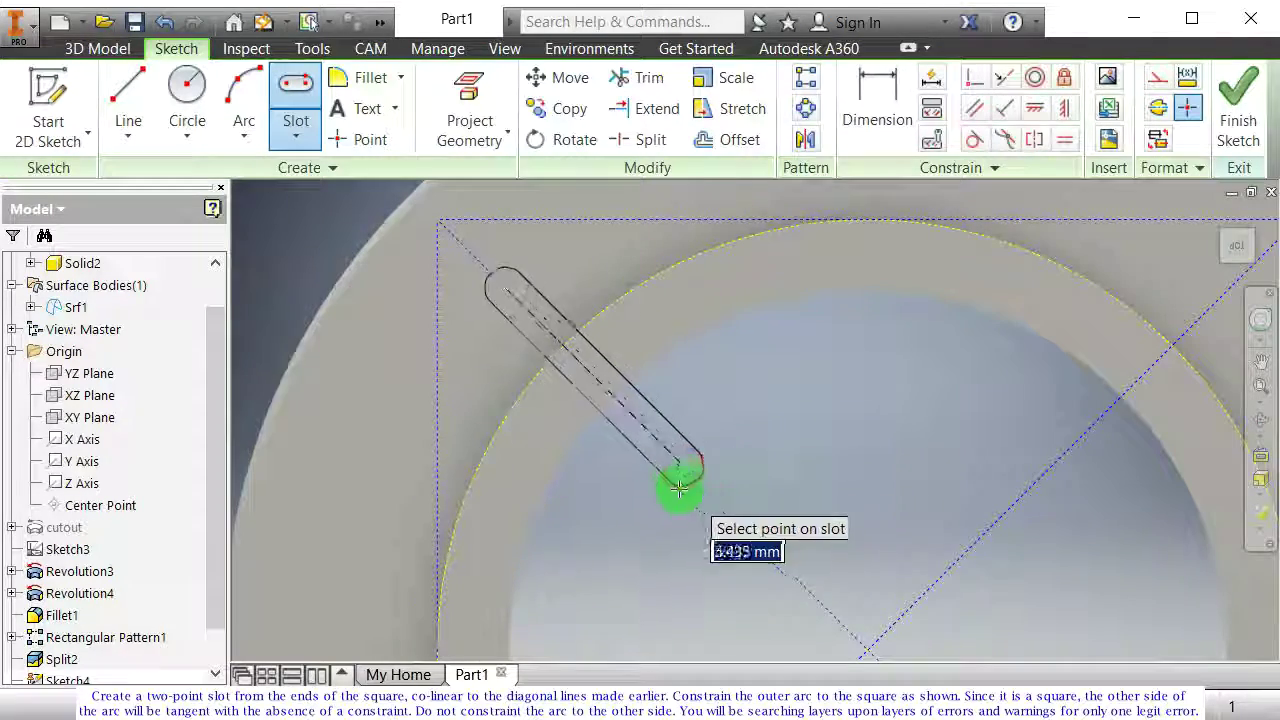
{"action": "left_click", "coordinate": [663, 552]}
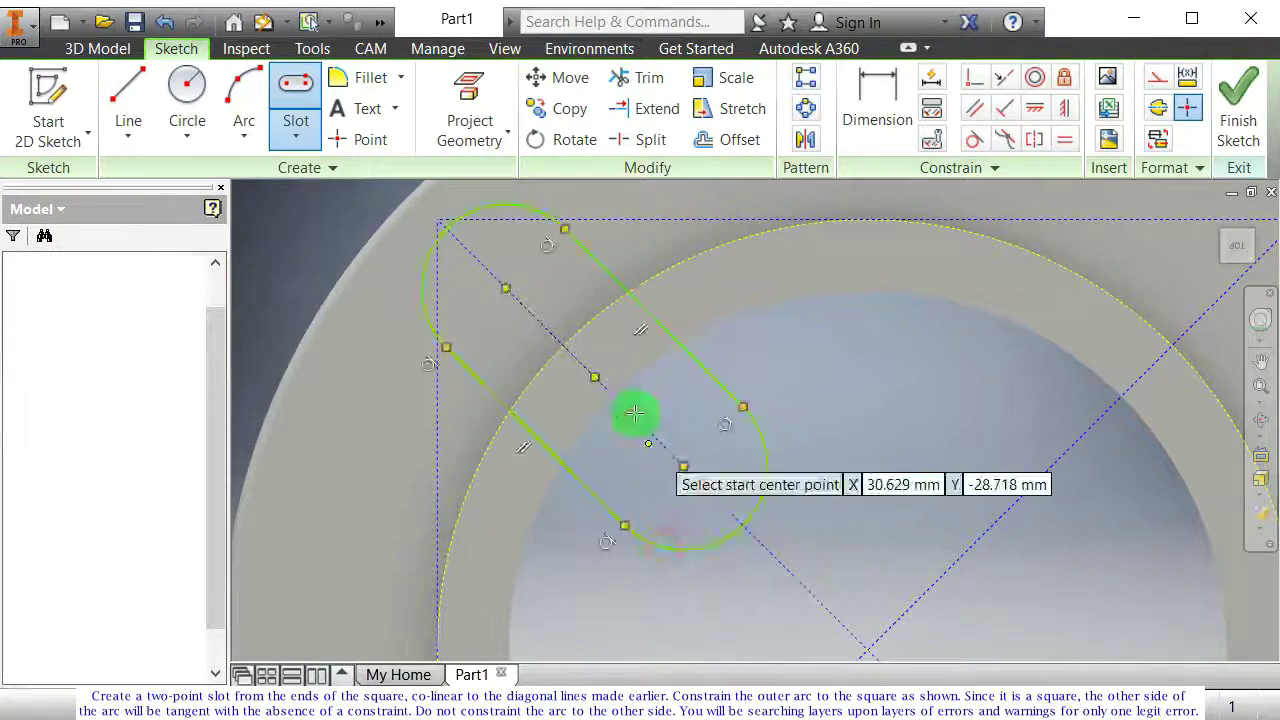
{"action": "middle_click_drag", "start_coordinate": [618, 377], "coordinate": [669, 449]}
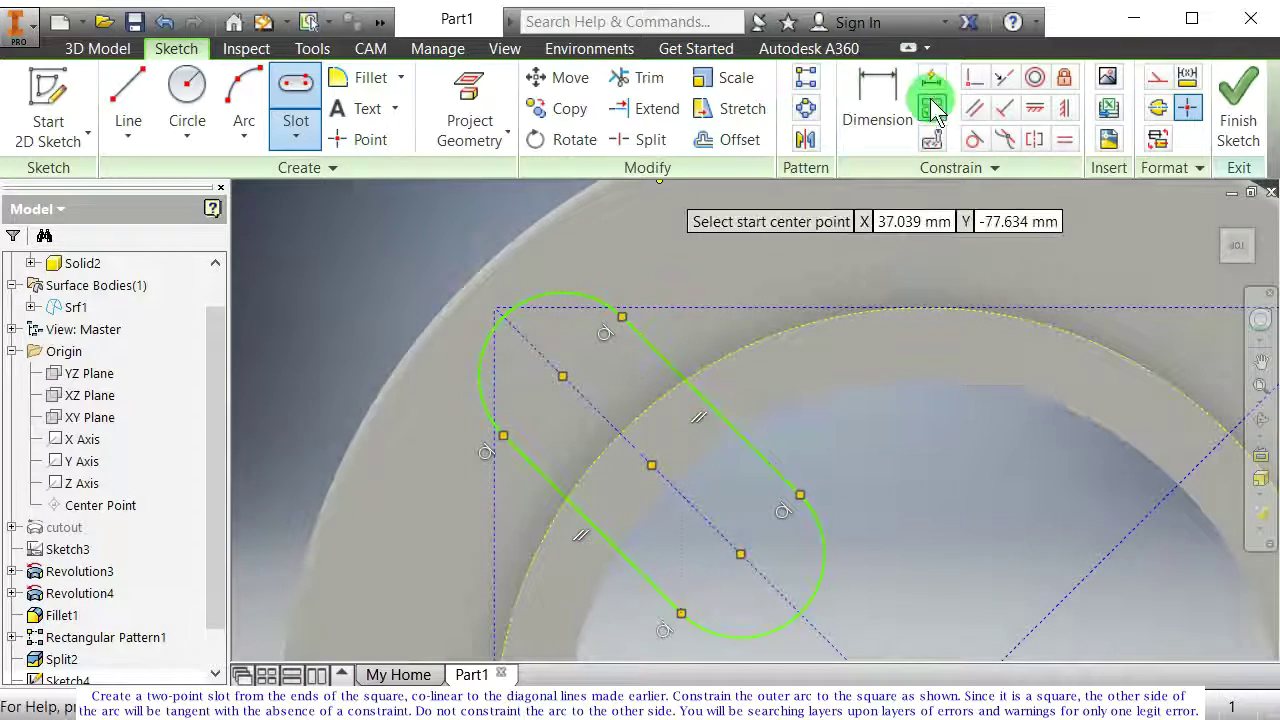
Step: Make the slot's outer arc tangent to the square's upper side and shorten the slot, keeping its inner arc inside the bore
{"action": "left_click", "coordinate": [974, 142]}
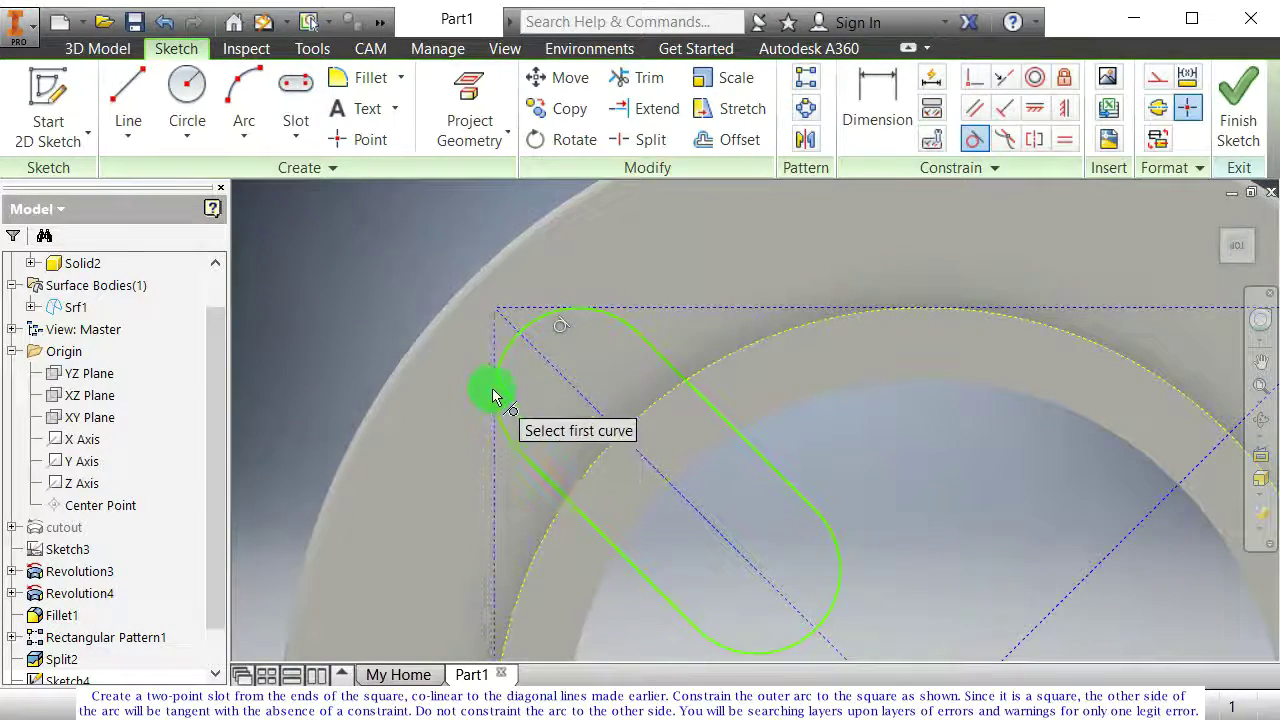
{"action": "scroll", "coordinate": [800, 484], "scroll_direction": "up", "scroll_amount": 3}
{"action": "mouse_move", "coordinate": [808, 486]}
{"action": "middle_mouse_down"}
{"action": "mouse_move", "coordinate": [669, 374]}
{"action": "mouse_move", "coordinate": [644, 384]}
{"action": "mouse_move", "coordinate": [702, 410]}
{"action": "middle_mouse_up"}
{"action": "key", "text": "Escape"}
{"action": "left_click_drag", "start_coordinate": [638, 447], "coordinate": [607, 430]}
{"action": "scroll", "coordinate": [550, 330], "scroll_direction": "up", "scroll_amount": 3}
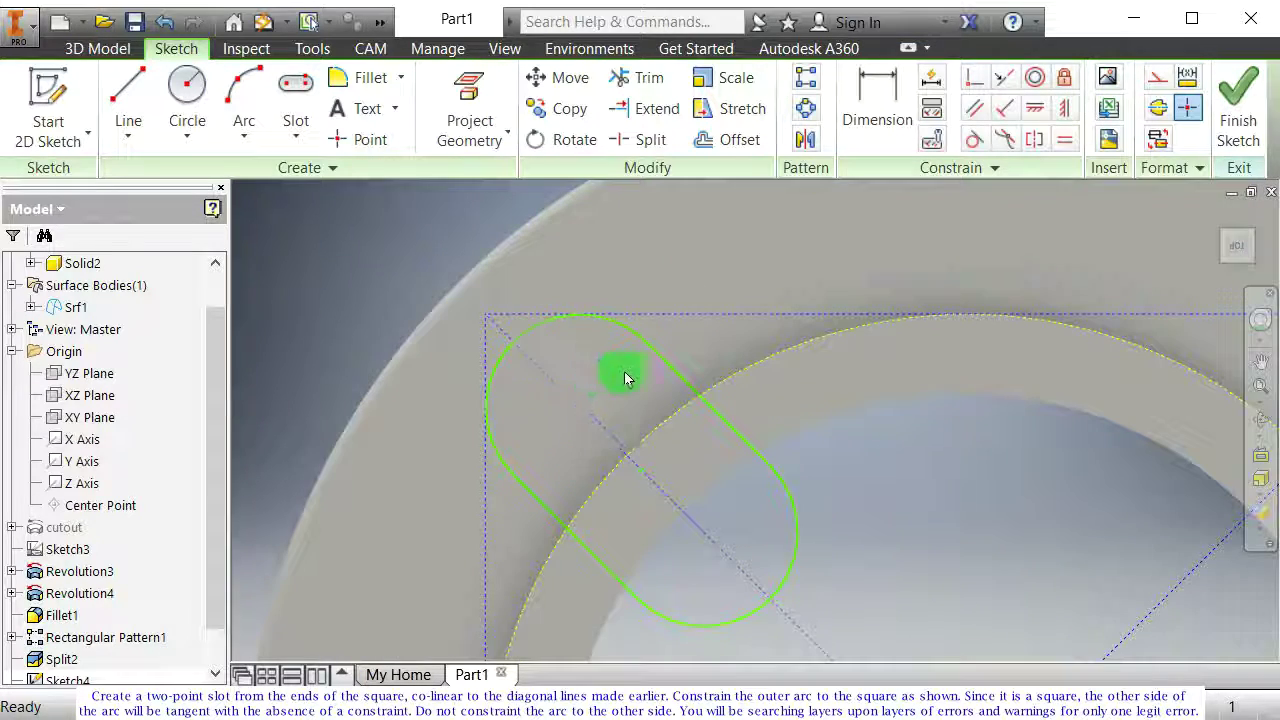
{"action": "scroll", "coordinate": [686, 388], "scroll_direction": "down", "scroll_amount": 3}
{"action": "middle_click_drag", "start_coordinate": [736, 403], "coordinate": [670, 397]}
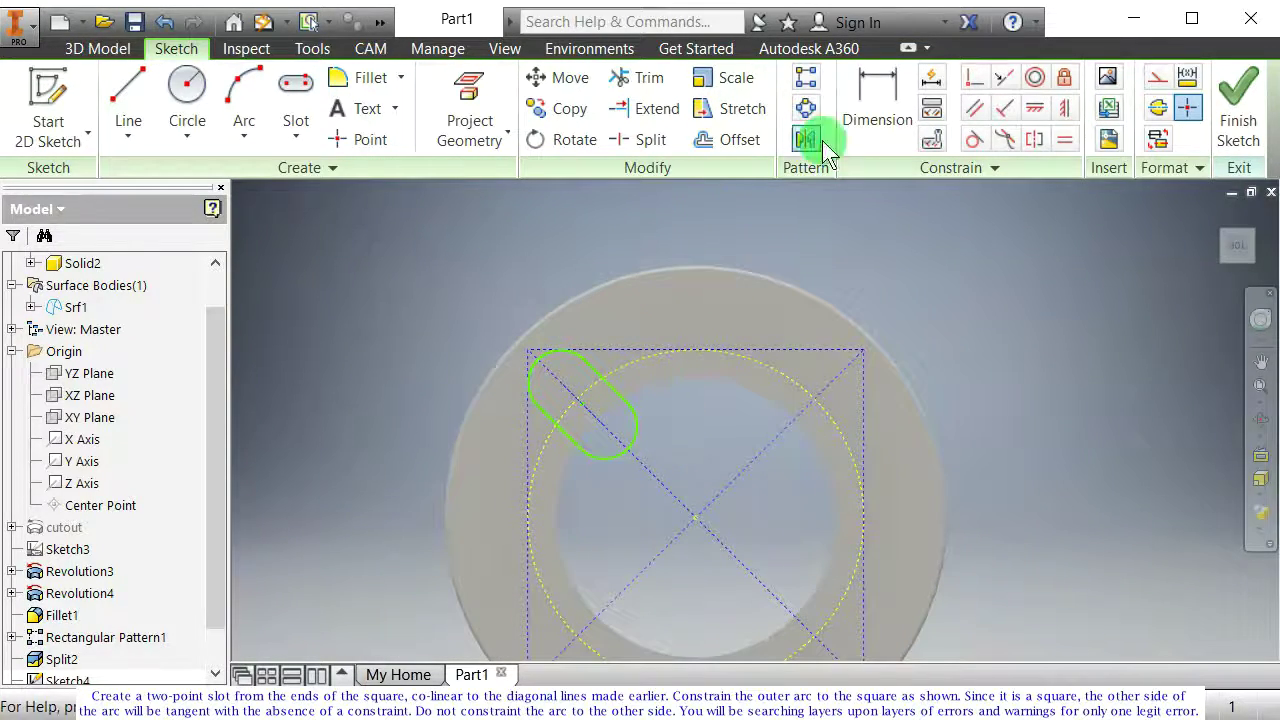
Step: Dimension the slot's width between its two straight sides as 24 mm
{"action": "left_click", "coordinate": [877, 110]}
{"action": "left_click", "coordinate": [588, 368]}
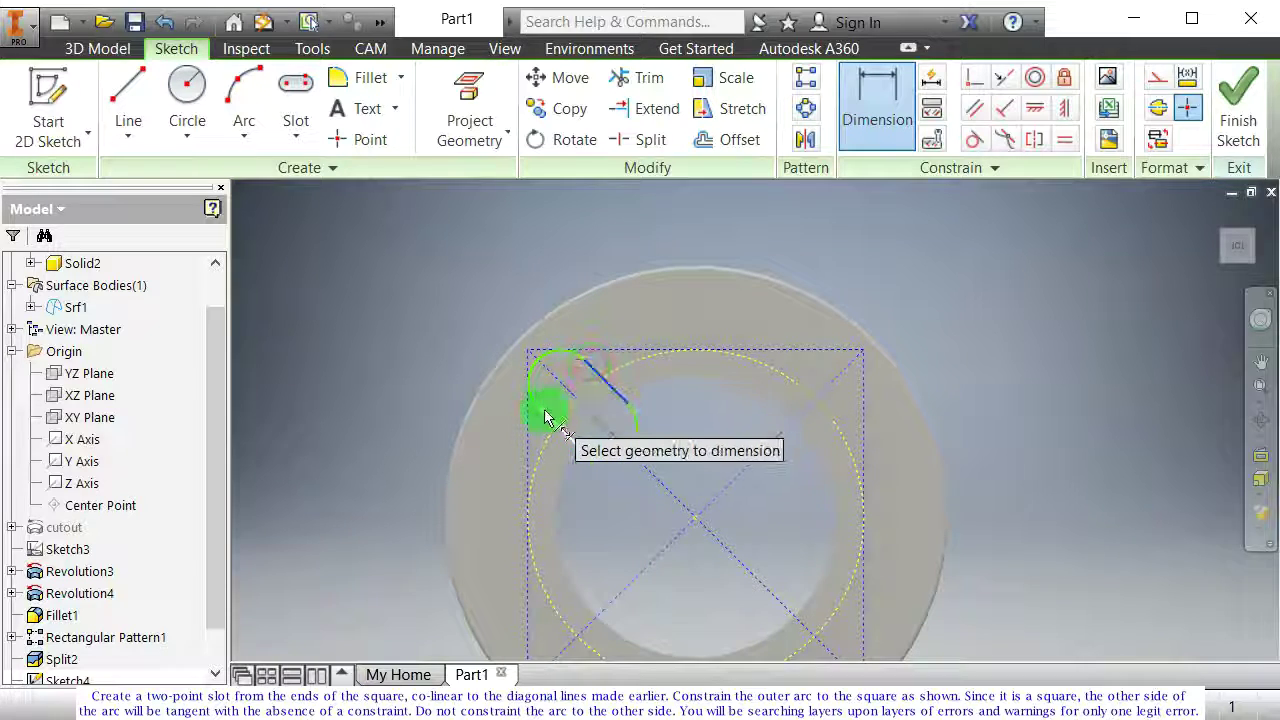
{"action": "left_click", "coordinate": [545, 415]}
{"action": "left_click", "coordinate": [619, 404]}
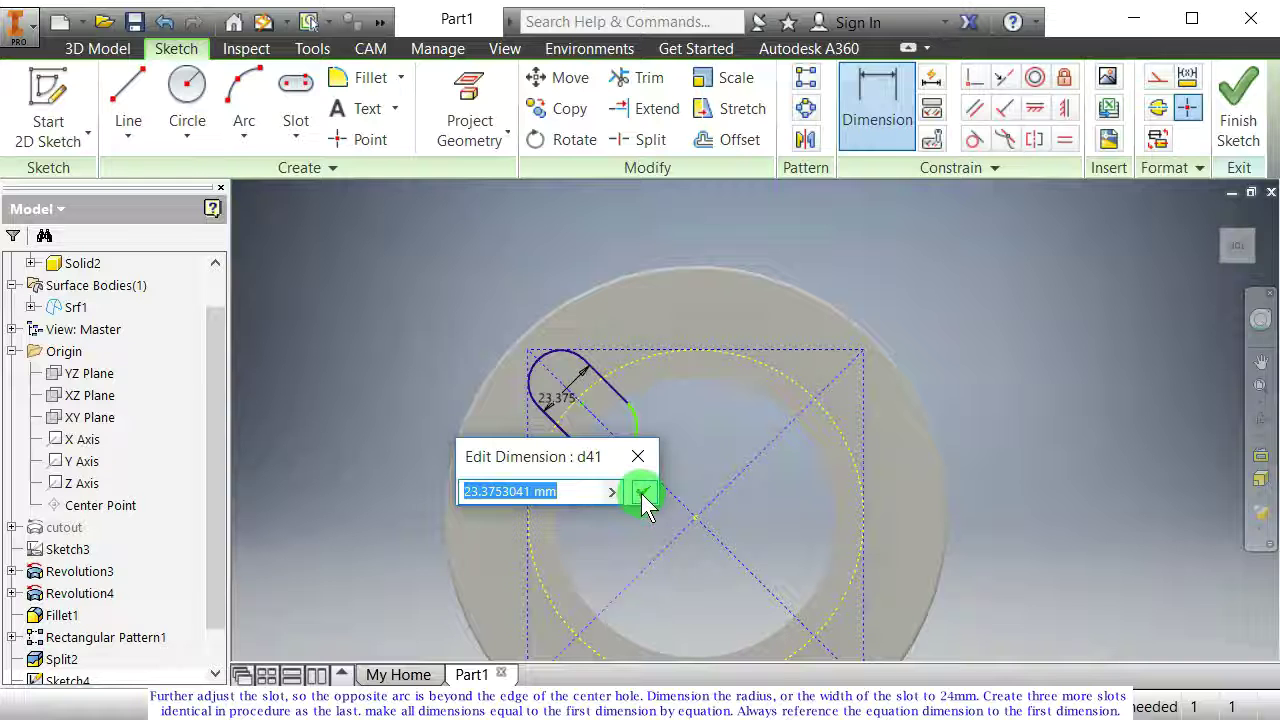
{"action": "type", "text": "24"}
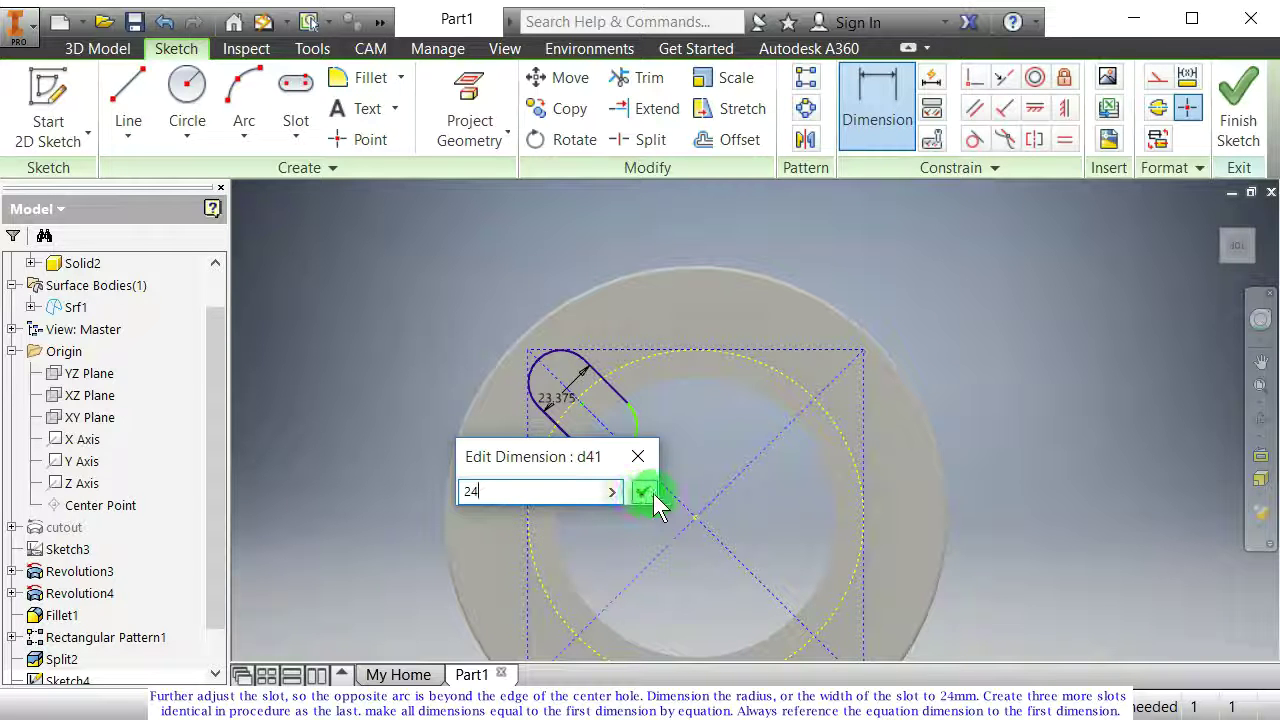
{"action": "left_click", "coordinate": [645, 492]}
Step: Sketch a second center-to-center slot about 13 mm wide along the diagonal at the square's upper-right corner, starting inside the bore
{"action": "middle_click_drag", "start_coordinate": [557, 395], "coordinate": [514, 428]}
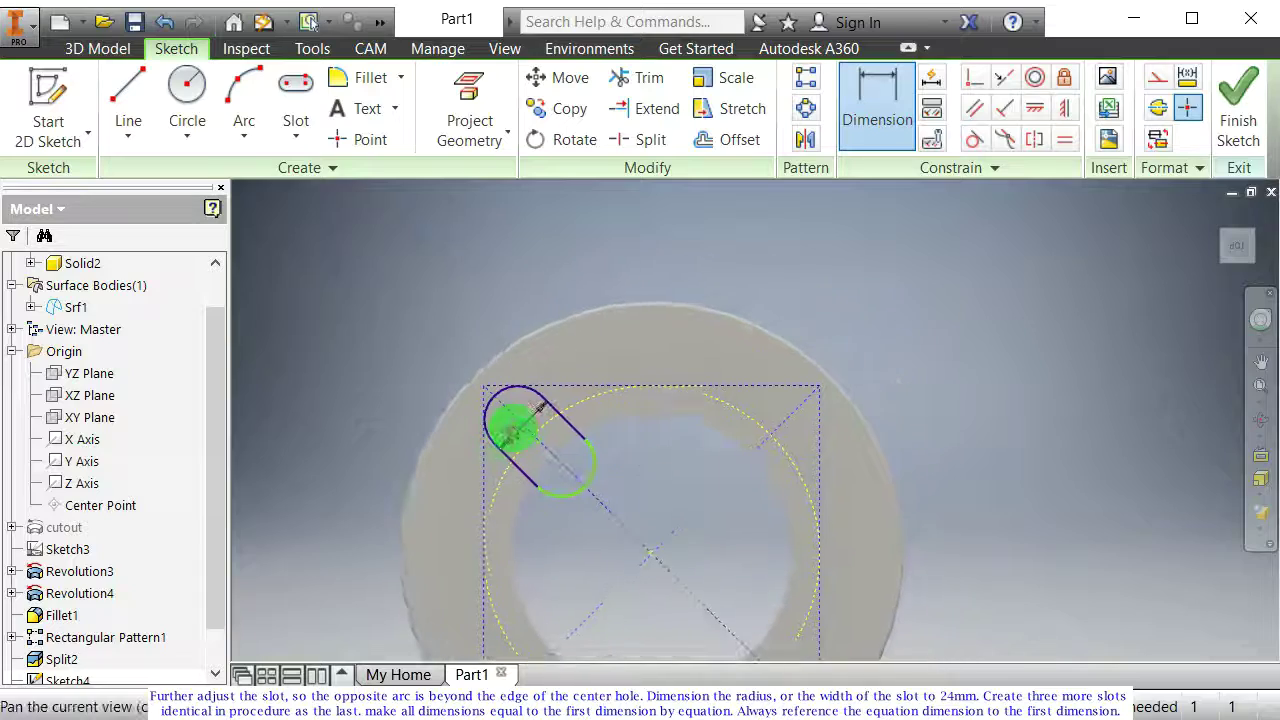
{"action": "left_click", "coordinate": [295, 100]}
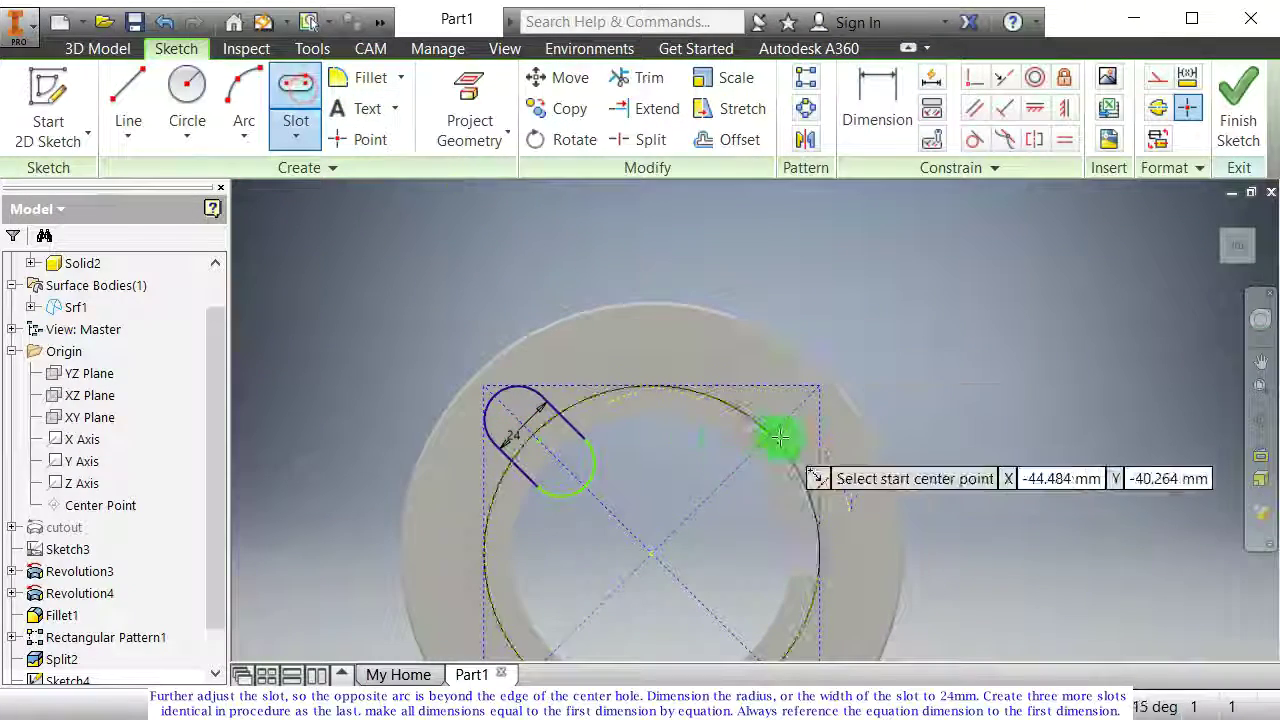
{"action": "middle_click_drag", "start_coordinate": [780, 437], "coordinate": [789, 460]}
{"action": "scroll", "coordinate": [749, 459], "scroll_direction": "down", "scroll_amount": 3}
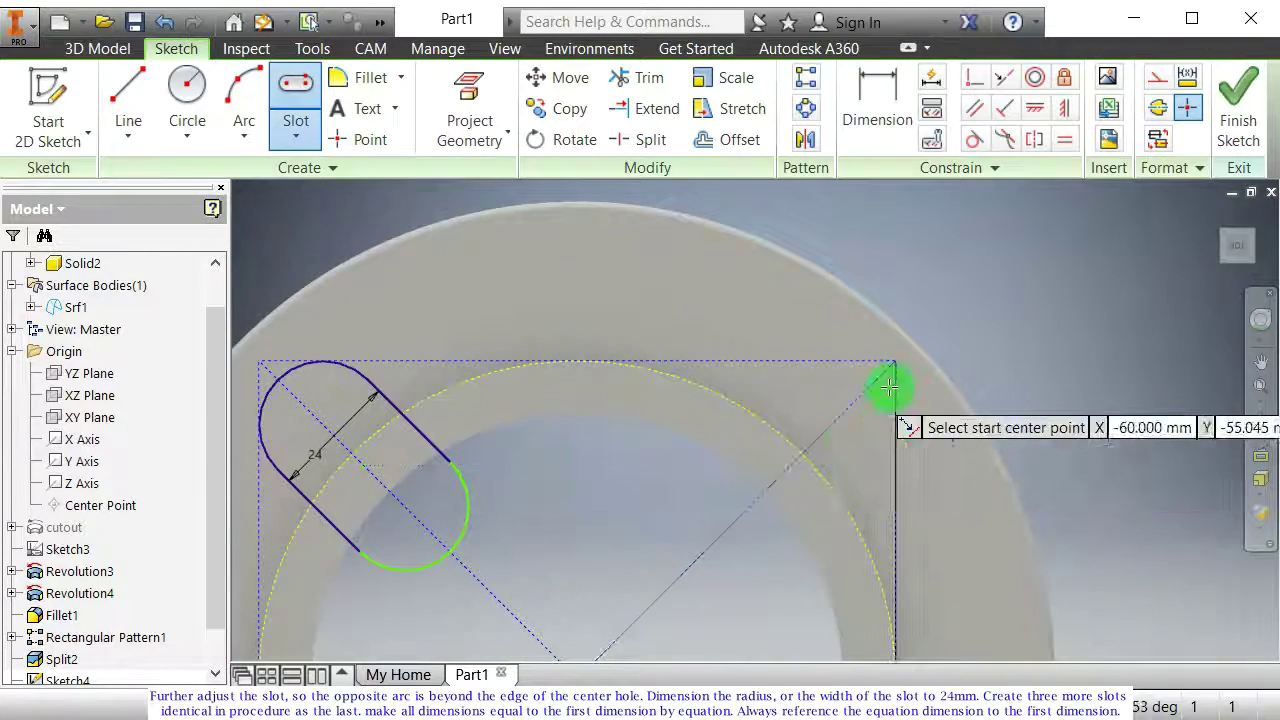
{"action": "left_click", "coordinate": [728, 527]}
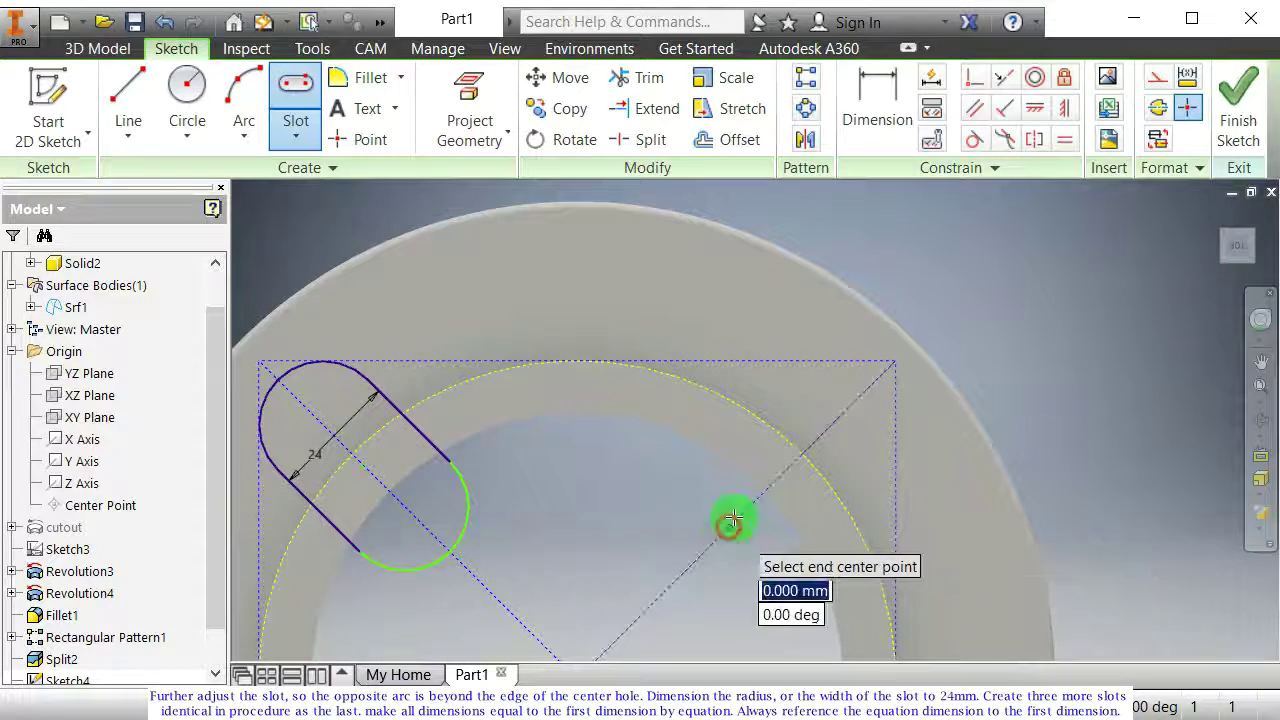
{"action": "left_click", "coordinate": [851, 403]}
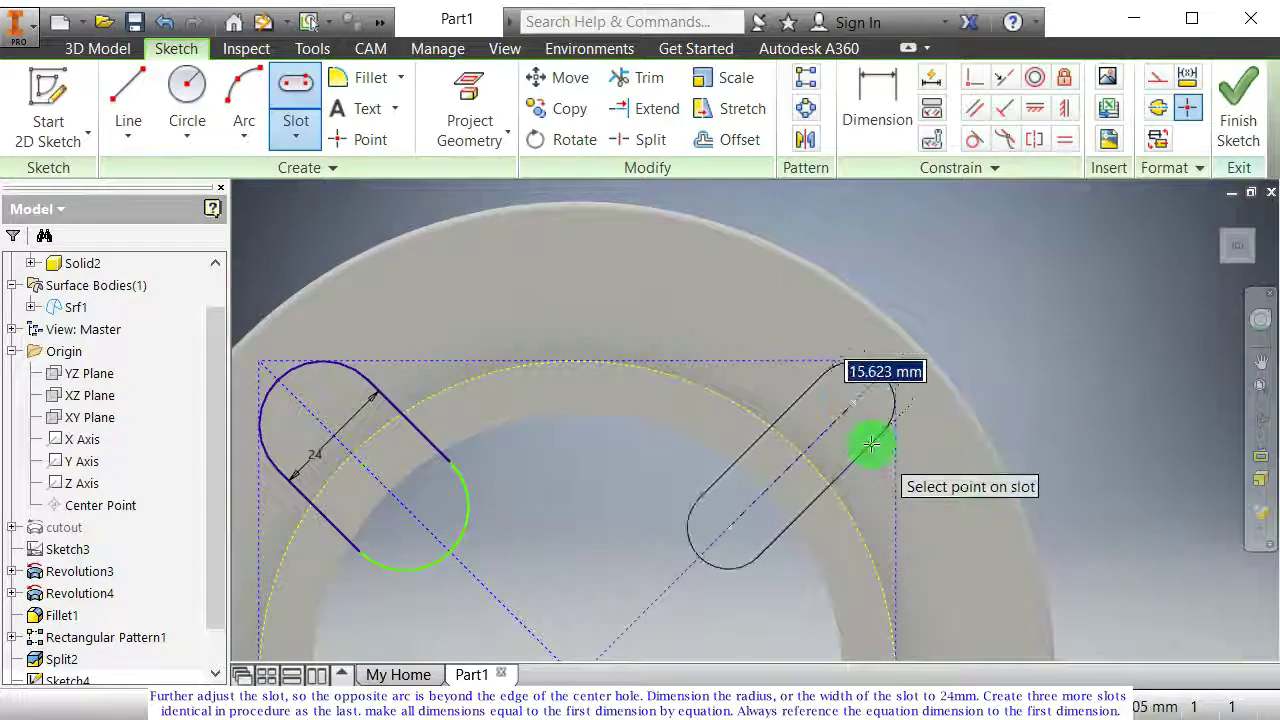
{"action": "left_click", "coordinate": [866, 440]}
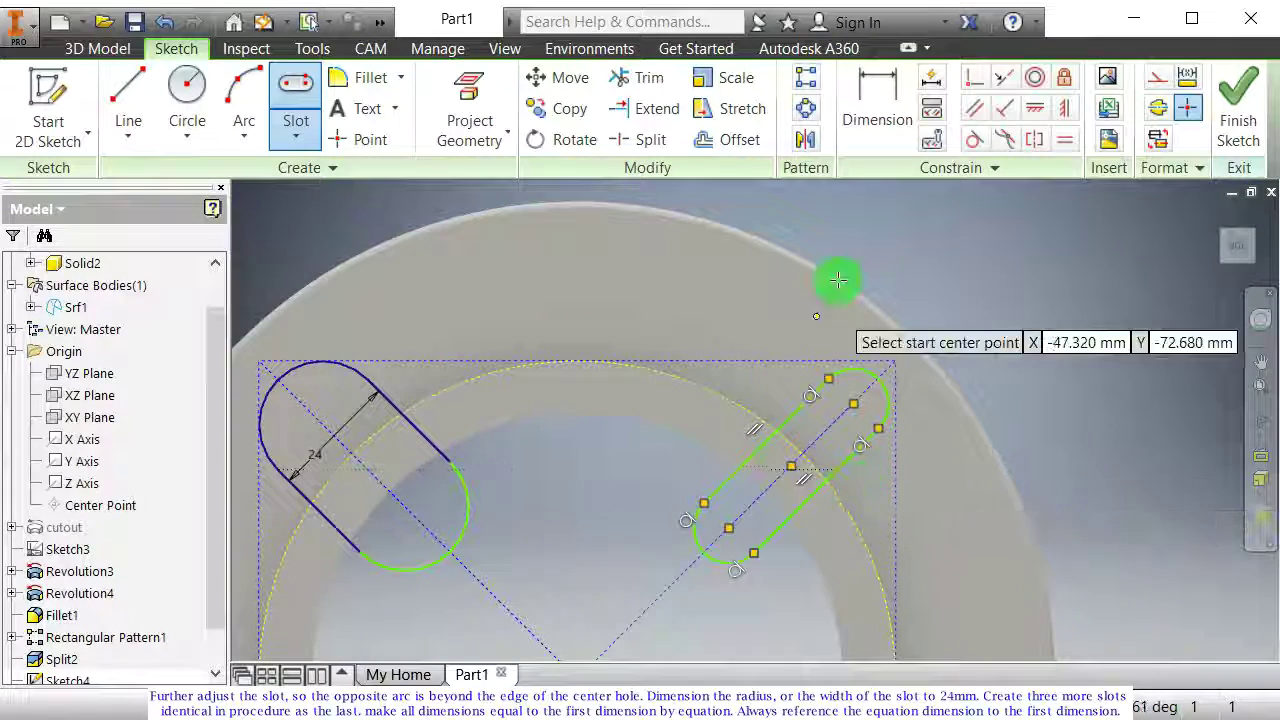
Step: Dimension the second slot's width by equation, referencing the first slot's width dimension d41
{"action": "left_click", "coordinate": [877, 110]}
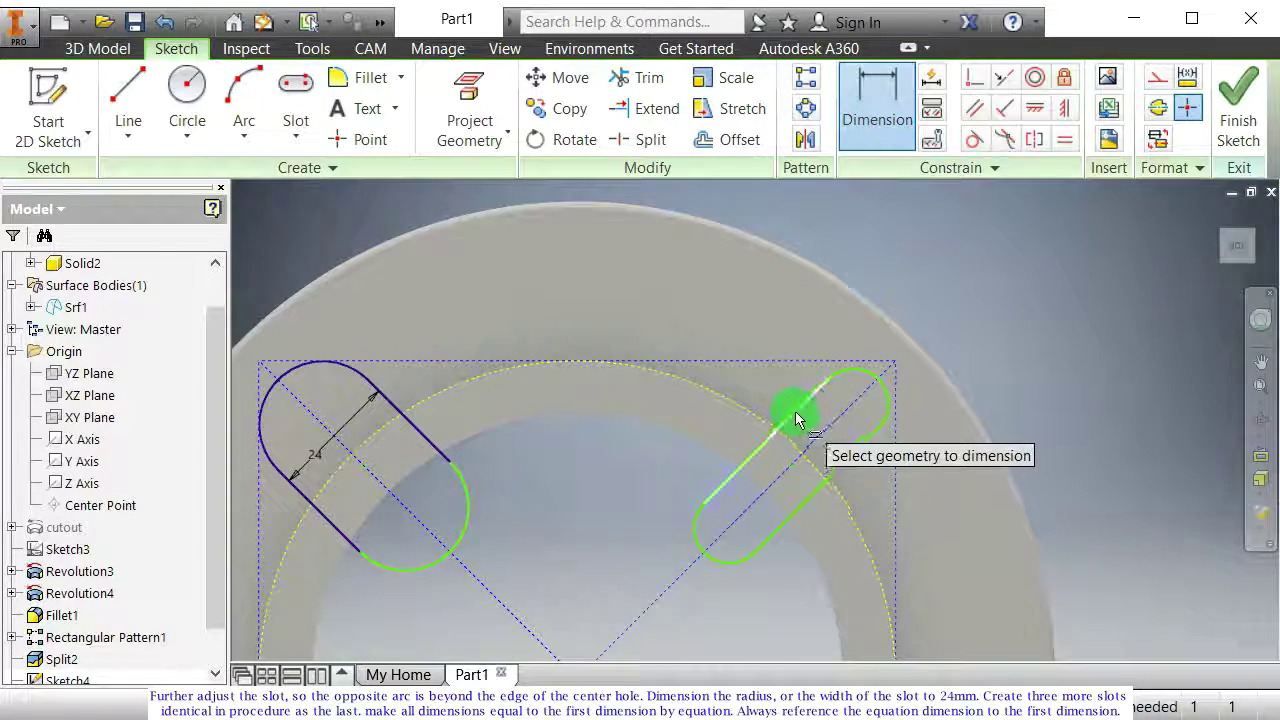
{"action": "left_click", "coordinate": [796, 418]}
{"action": "left_click", "coordinate": [843, 463]}
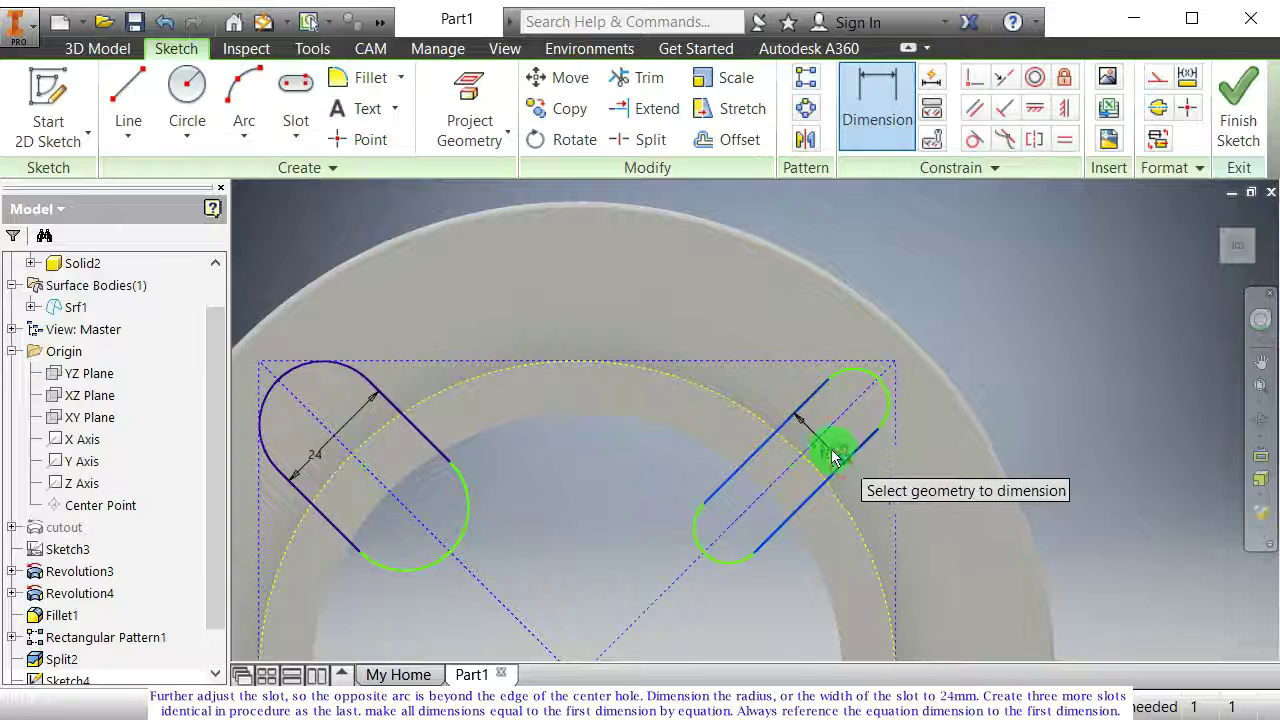
{"action": "left_click", "coordinate": [832, 457]}
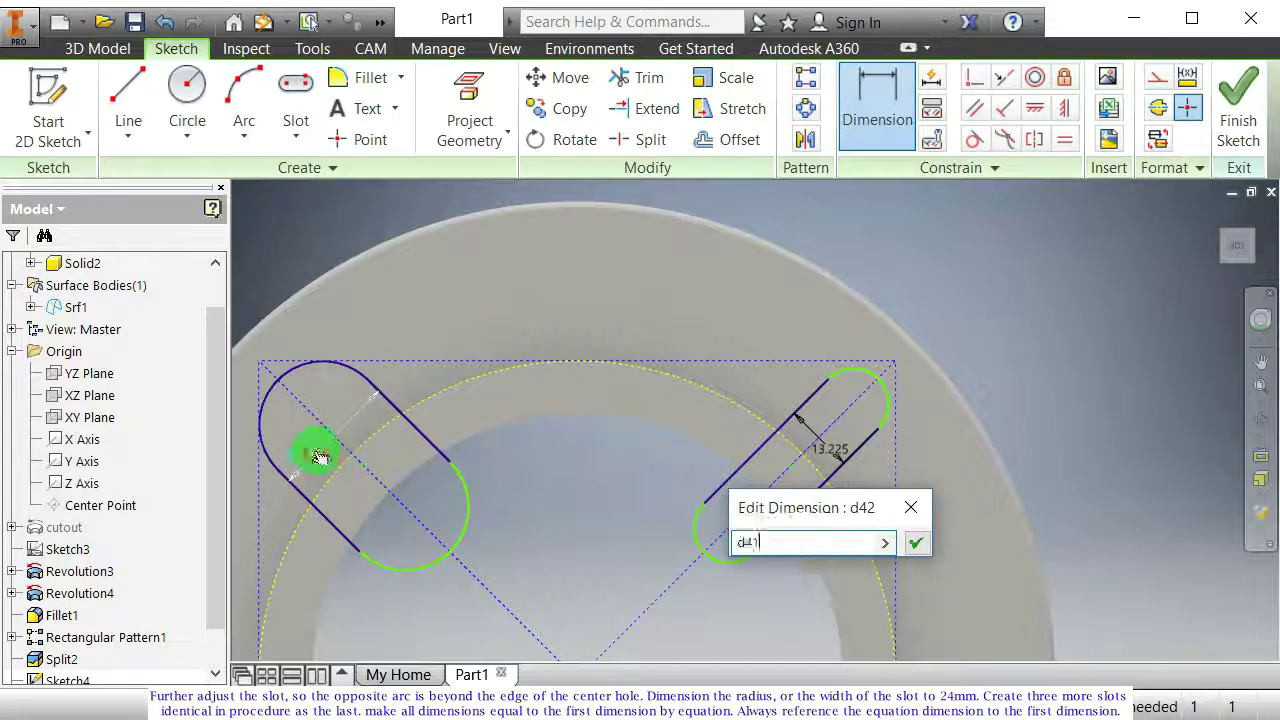
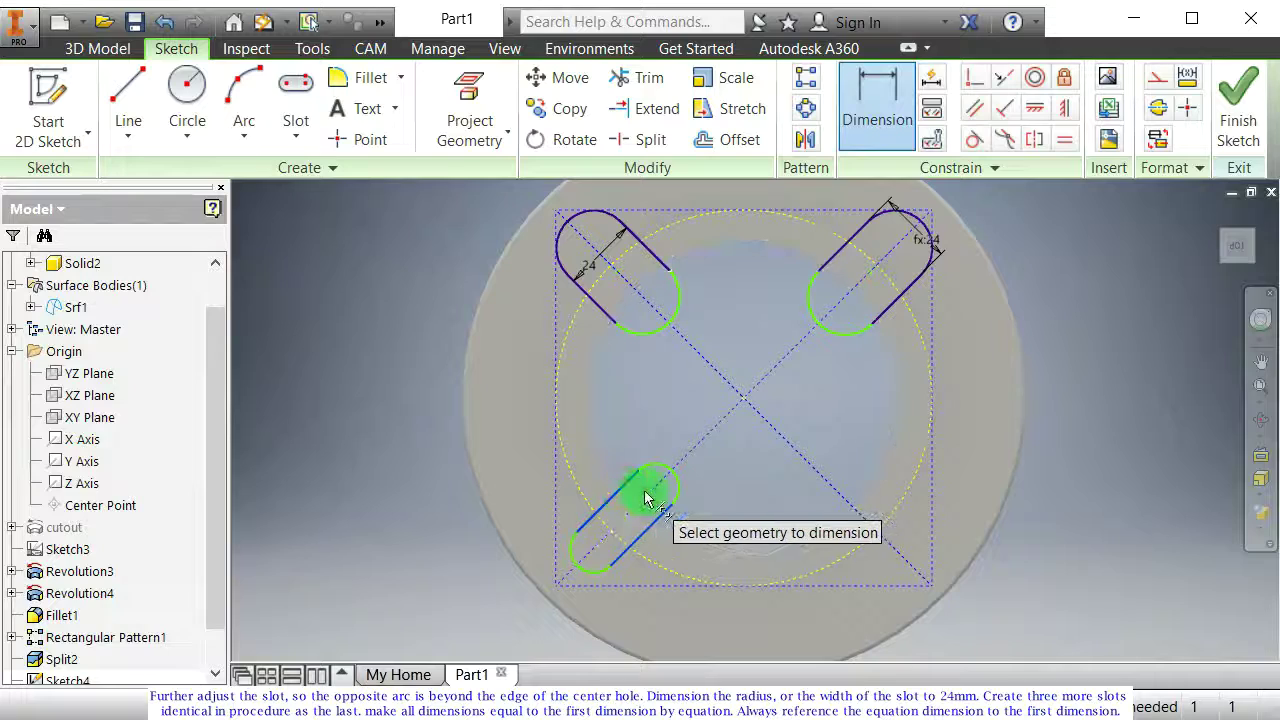
Step: Dimension the lower-left slot's width by equation as d41 and make its outer arc tangent to the square's adjoining sides
{"action": "double_click", "coordinate": [640, 499]}
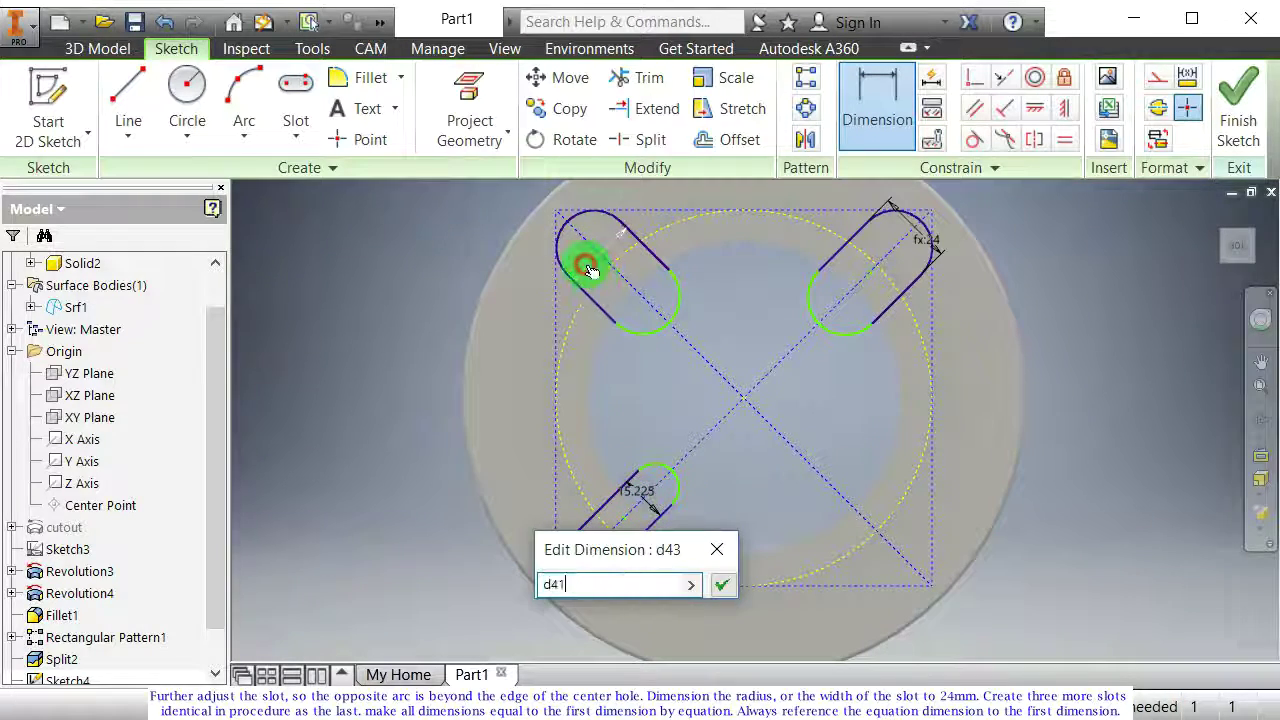
{"action": "left_click", "coordinate": [722, 585]}
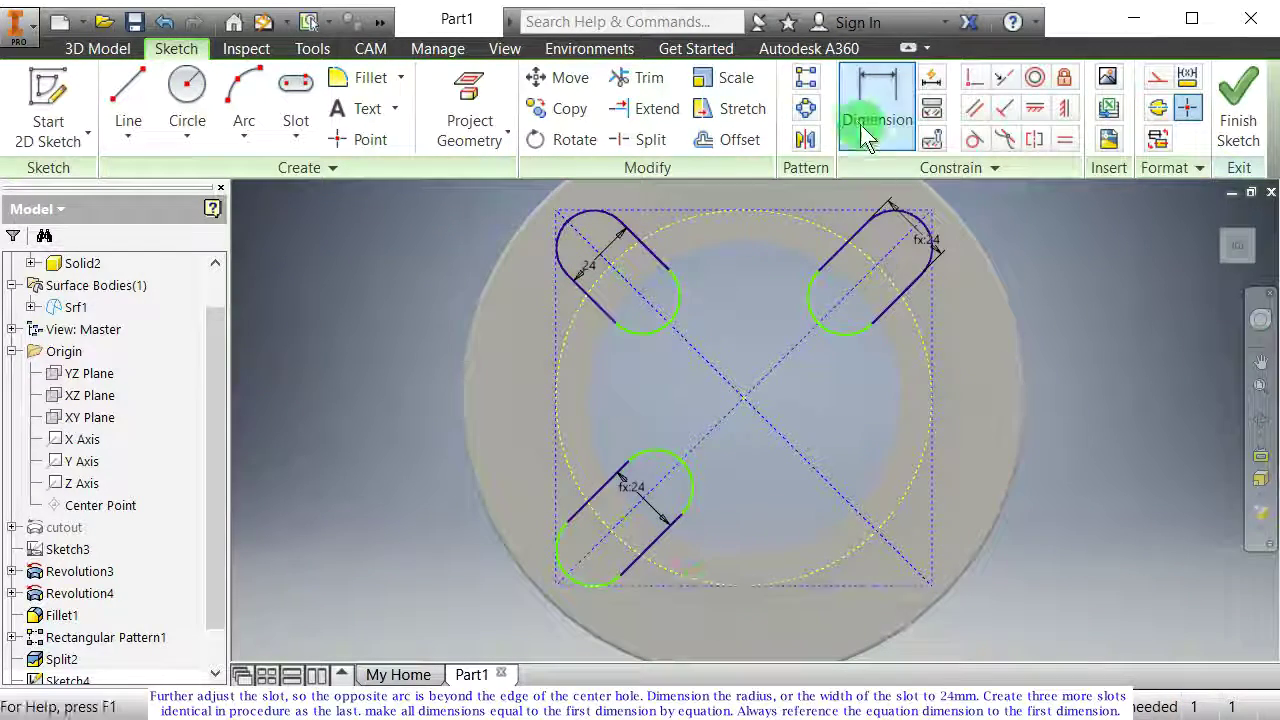
{"action": "left_click", "coordinate": [962, 141]}
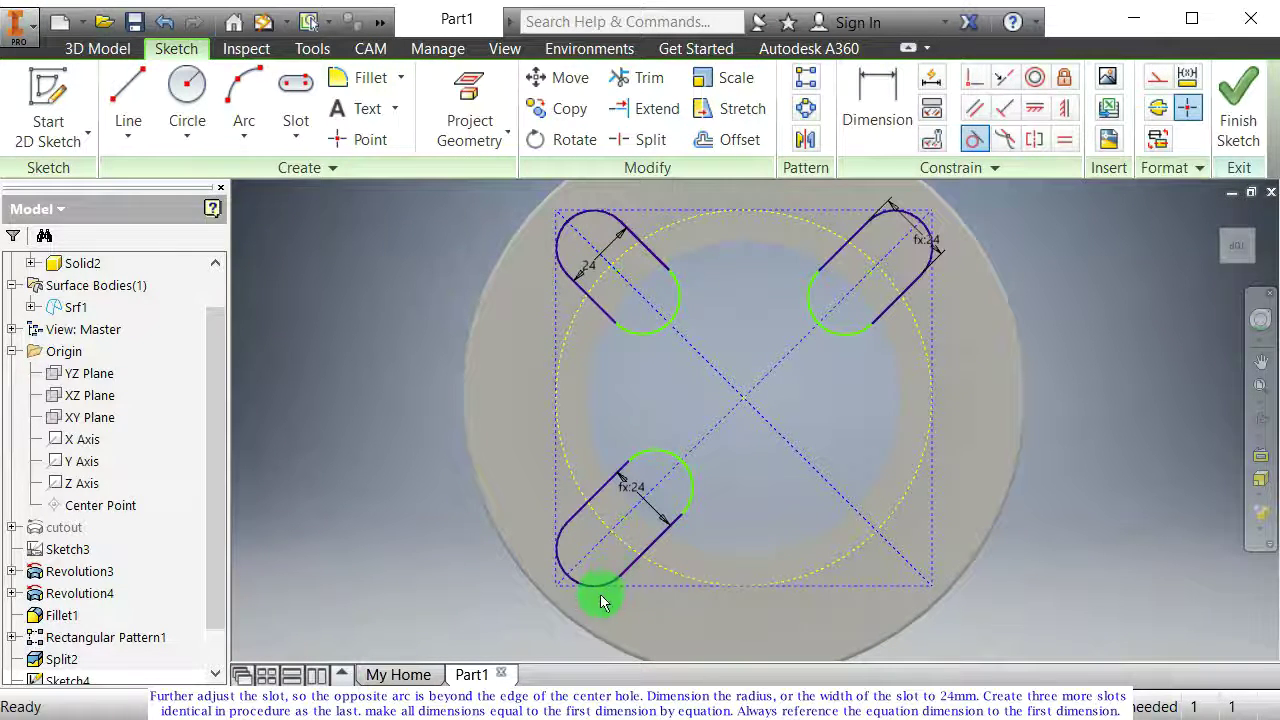
Step: Sketch a fourth center-to-center slot about 14 mm wide along the diagonal at the square's lower-right corner, starting inside the bore
{"action": "middle_click_drag", "start_coordinate": [827, 413], "coordinate": [709, 371]}
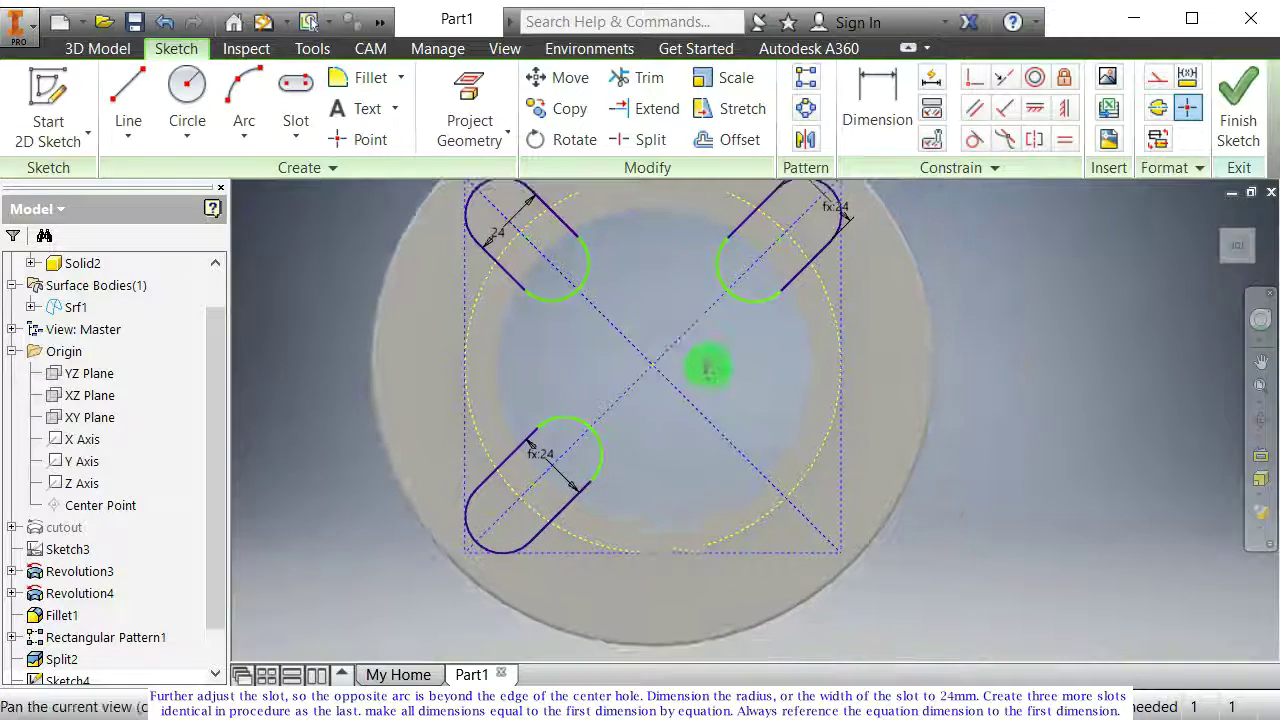
{"action": "left_click", "coordinate": [312, 115]}
{"action": "left_click", "coordinate": [724, 436]}
{"action": "left_click", "coordinate": [803, 515]}
{"action": "left_click", "coordinate": [790, 528]}
Step: Dimension the fourth slot's width by equation, referencing the first slot's width dimension d41
{"action": "left_click", "coordinate": [877, 105]}
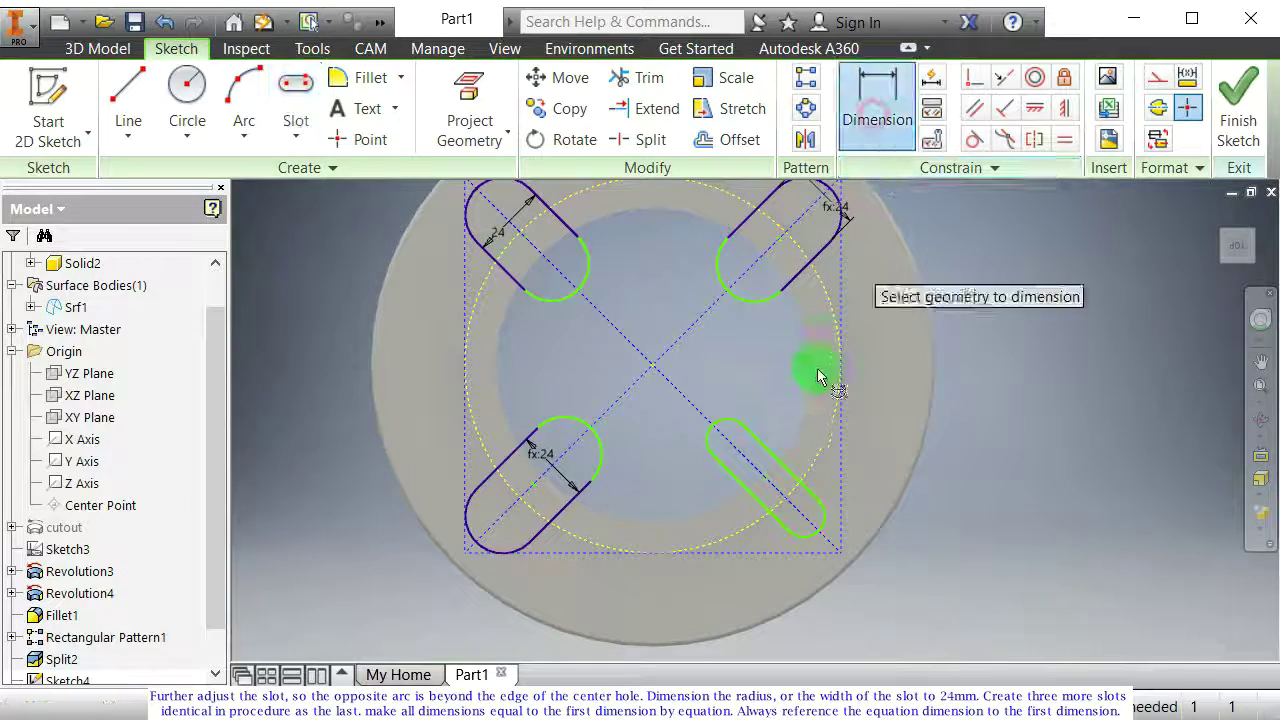
{"action": "left_click", "coordinate": [710, 476]}
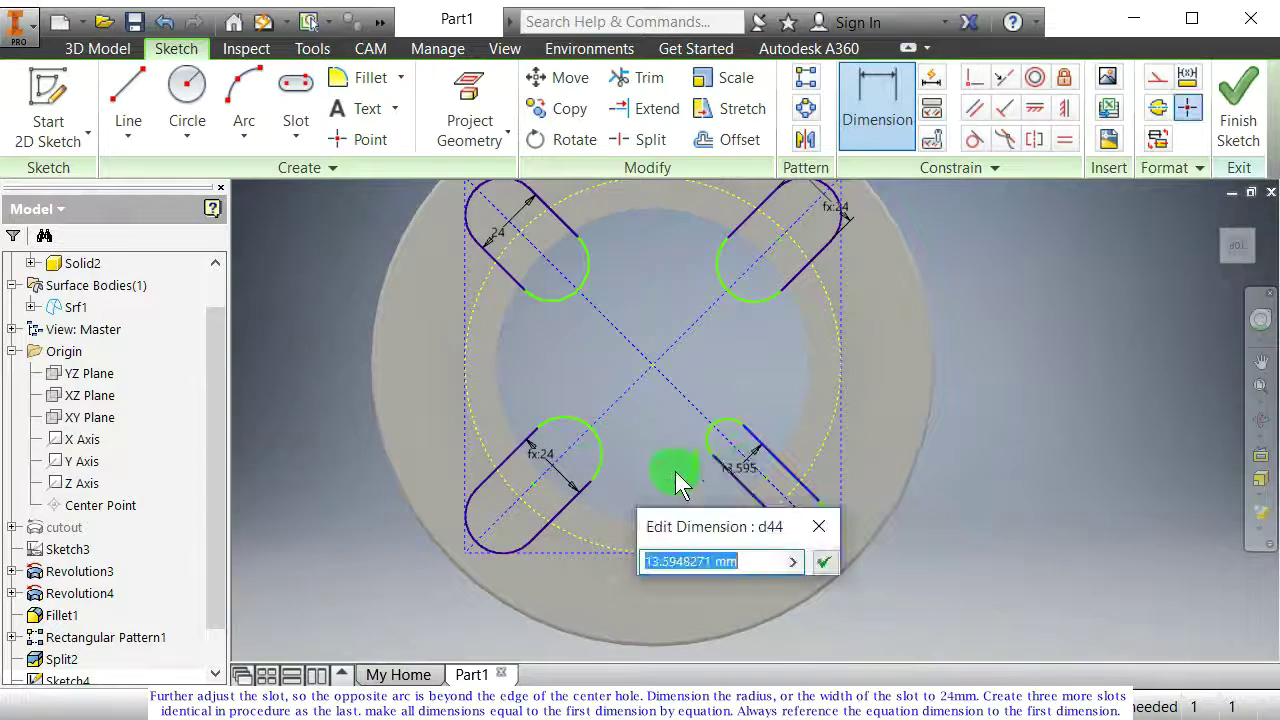
{"action": "left_click", "coordinate": [823, 563]}
{"action": "key", "text": "Escape"}
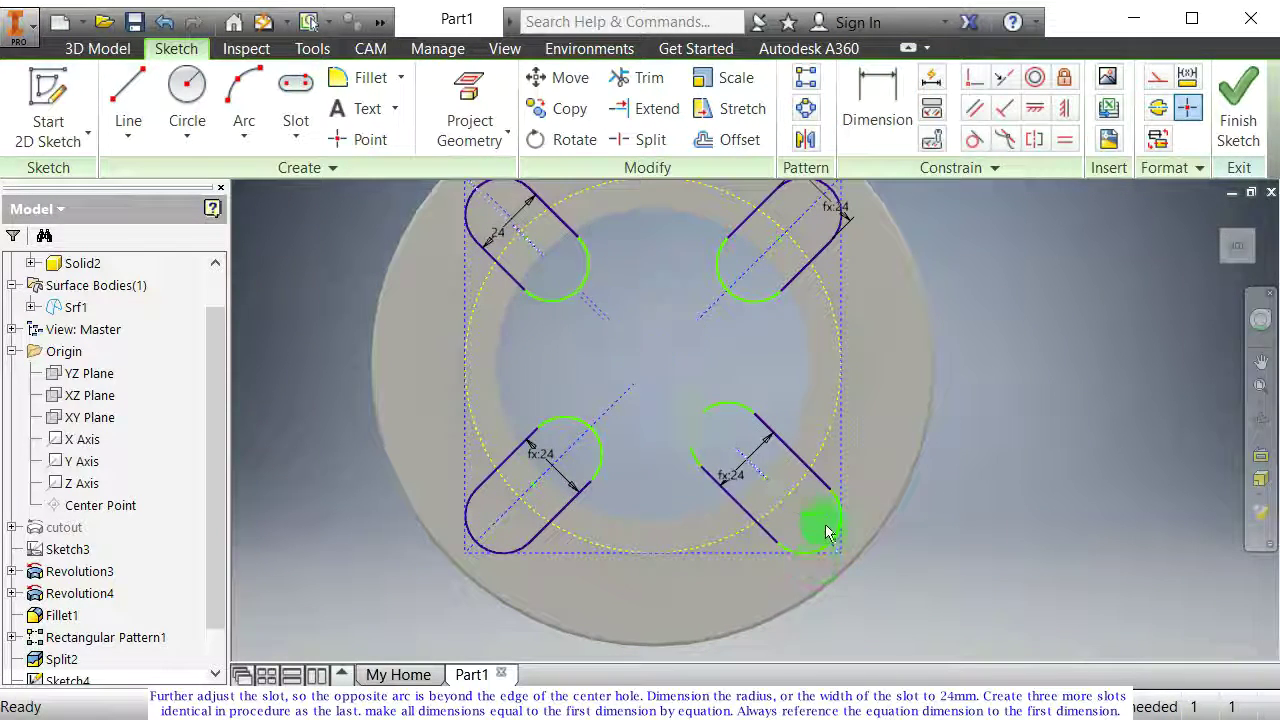
Step: Adjust the fourth slot along the diagonal and make its outer arc tangent to the square's adjoining sides
{"action": "mouse_move", "coordinate": [805, 520]}
{"action": "left_mouse_down"}
{"action": "mouse_move", "coordinate": [786, 509]}
{"action": "mouse_move", "coordinate": [812, 515]}
{"action": "left_mouse_up"}
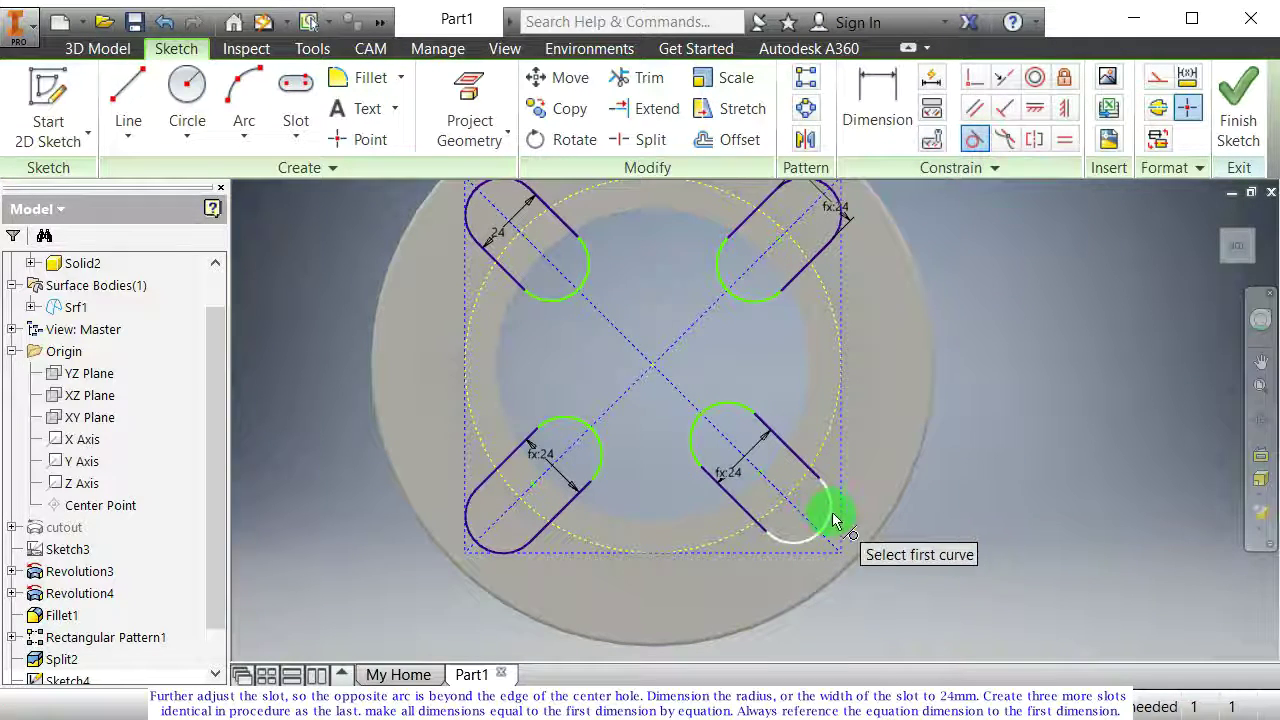
{"action": "left_click", "coordinate": [840, 508]}
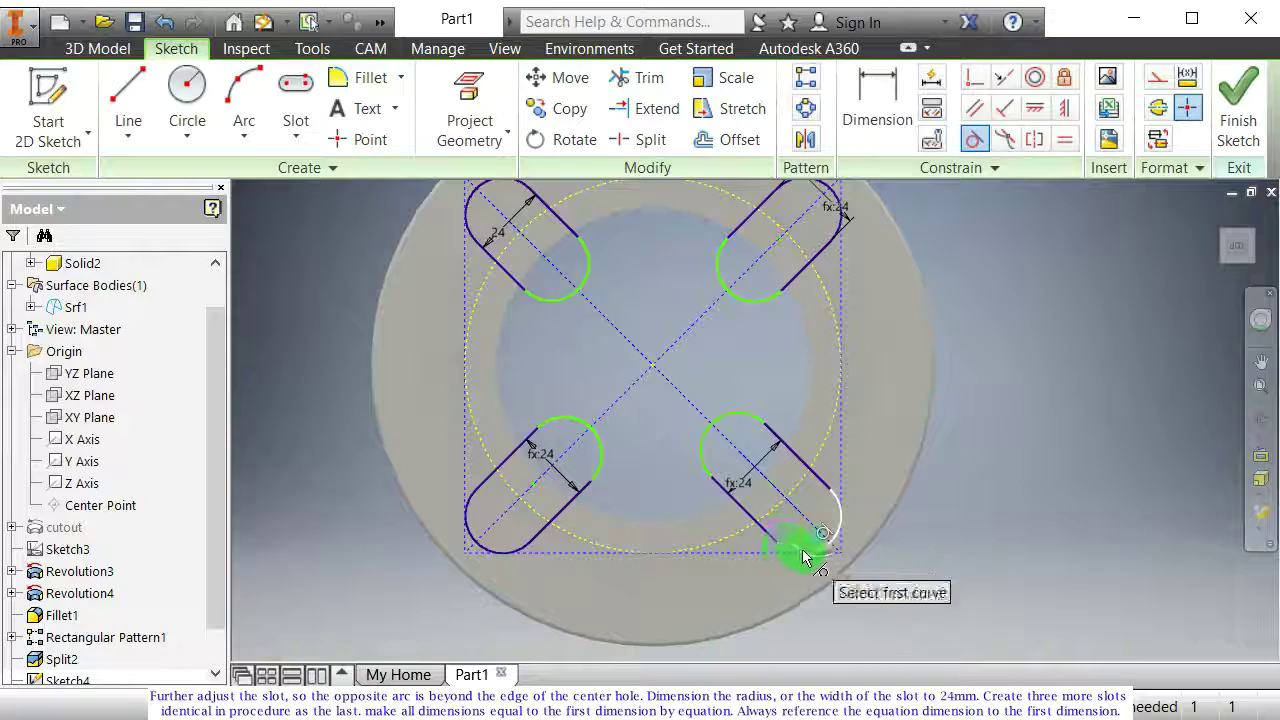
{"action": "mouse_move", "coordinate": [724, 463]}
{"action": "middle_mouse_down"}
{"action": "mouse_move", "coordinate": [766, 451]}
{"action": "mouse_move", "coordinate": [880, 509]}
{"action": "mouse_move", "coordinate": [814, 434]}
{"action": "mouse_move", "coordinate": [775, 433]}
{"action": "mouse_move", "coordinate": [757, 509]}
{"action": "mouse_move", "coordinate": [766, 451]}
{"action": "mouse_move", "coordinate": [800, 472]}
{"action": "mouse_move", "coordinate": [792, 482]}
{"action": "middle_mouse_up"}
Step: Start an extrusion using the full areas of all four corner slots as profiles
{"action": "middle_click_drag", "start_coordinate": [720, 566], "coordinate": [757, 434]}
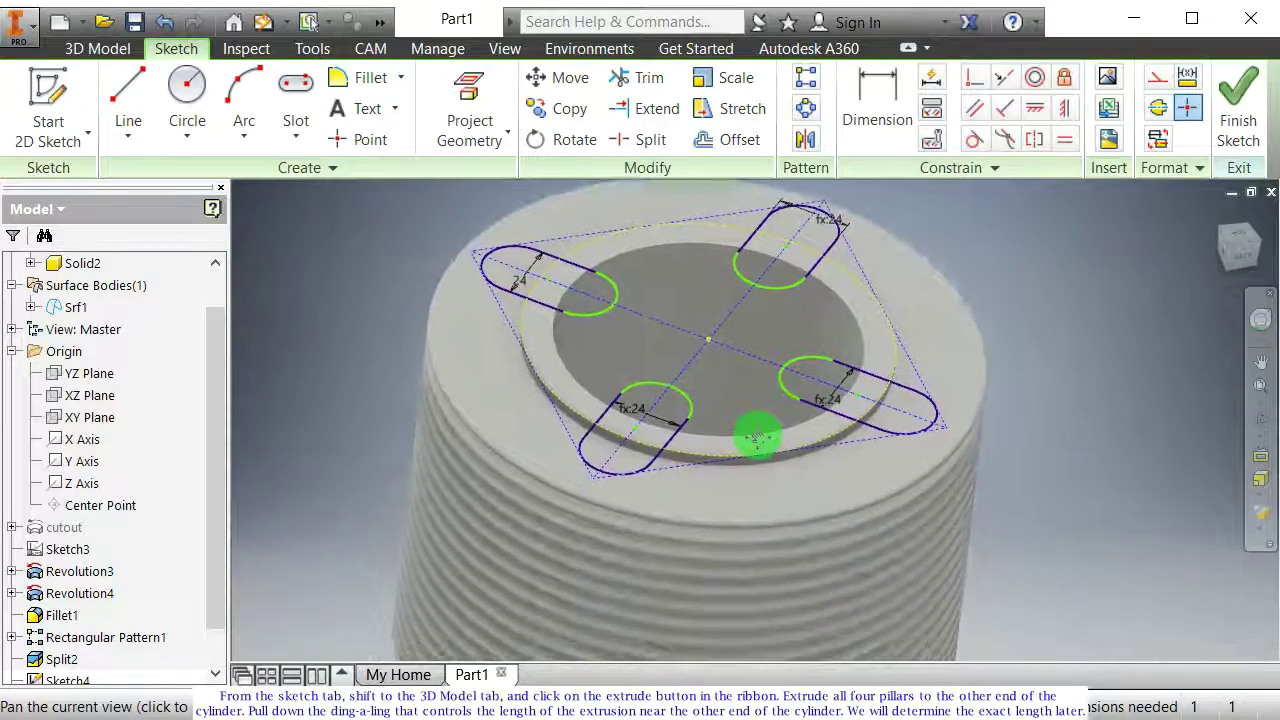
{"action": "scroll", "coordinate": [783, 452], "scroll_direction": "up", "scroll_amount": 2}
{"action": "middle_click_drag", "start_coordinate": [763, 511], "coordinate": [623, 463], "text": "shift"}
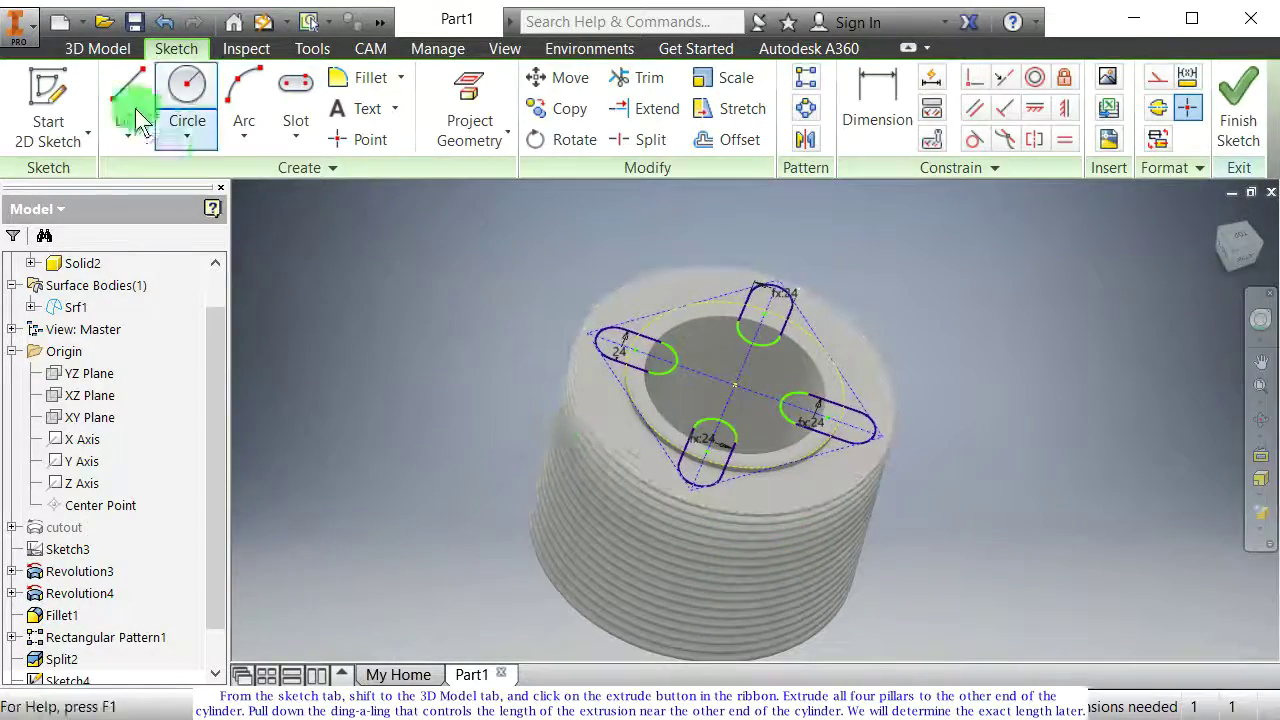
{"action": "left_click", "coordinate": [104, 52]}
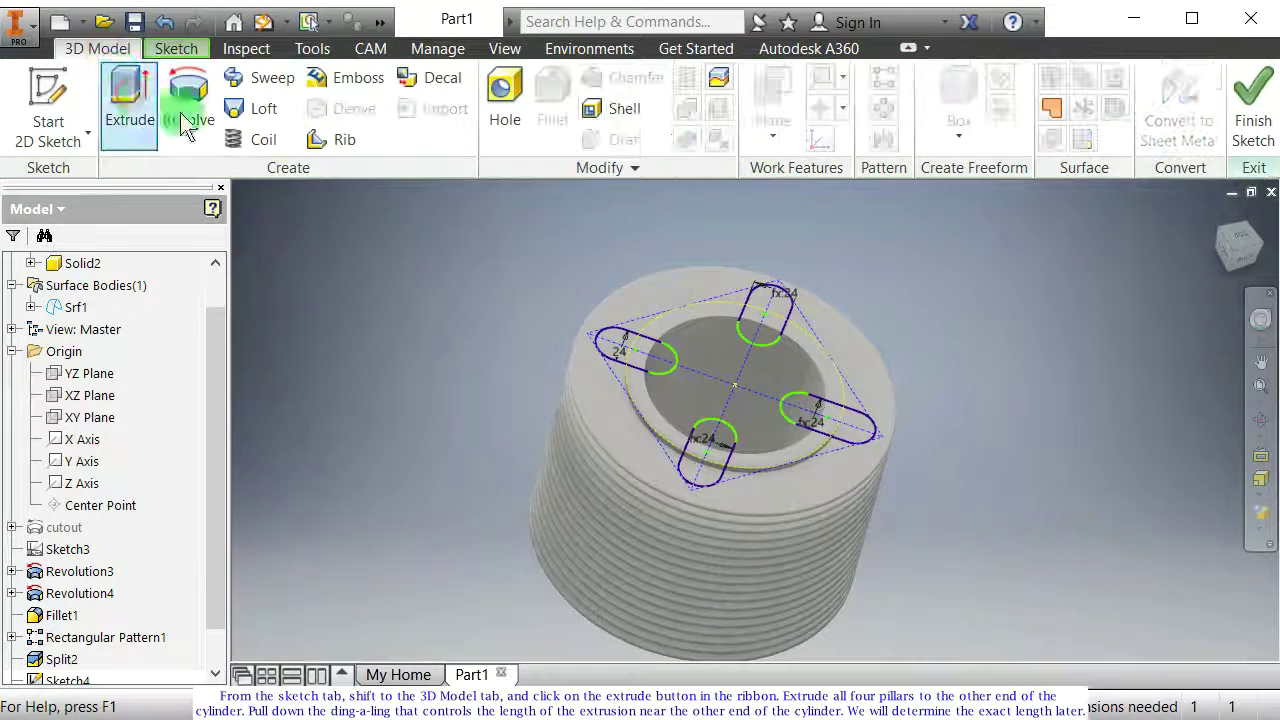
{"action": "left_click", "coordinate": [138, 100]}
{"action": "left_click", "coordinate": [650, 364]}
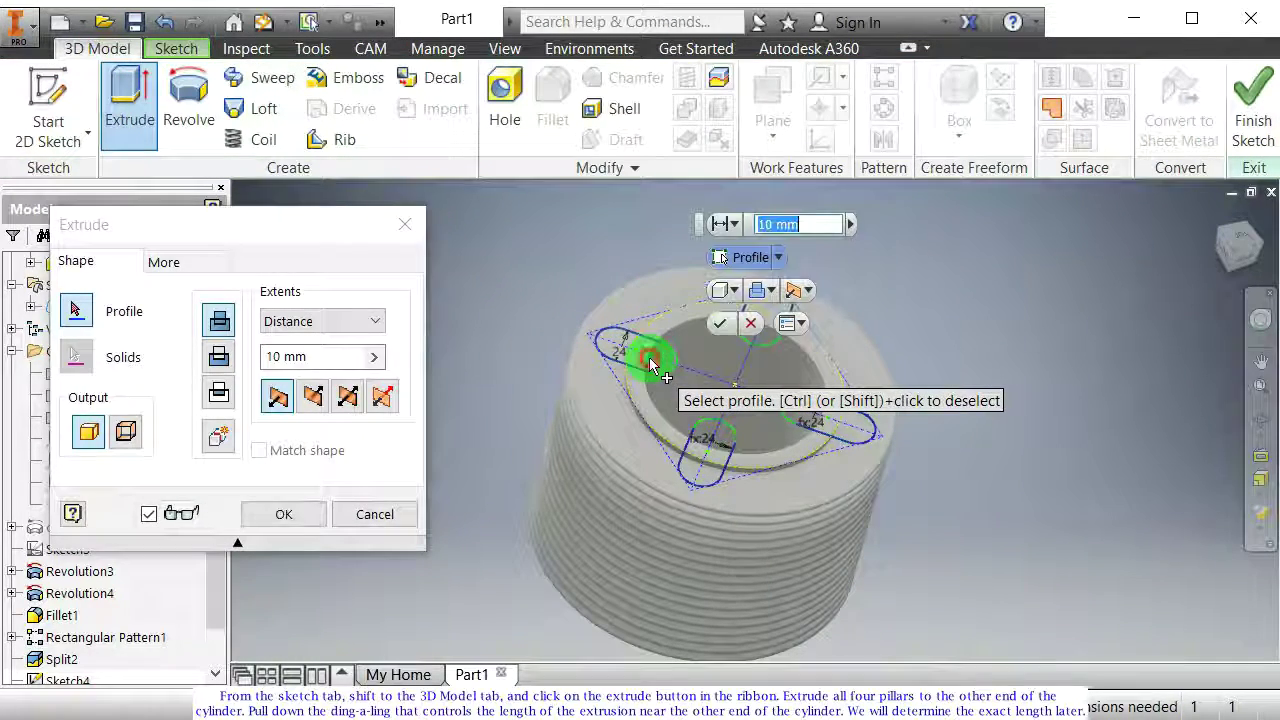
{"action": "left_click", "coordinate": [766, 339]}
{"action": "left_click", "coordinate": [793, 410]}
{"action": "left_click", "coordinate": [793, 418]}
{"action": "left_click", "coordinate": [729, 434]}
Step: Extrude the four slot profiles 149.5 mm as a cut toward the cylinder's other end
{"action": "middle_click_drag", "start_coordinate": [766, 509], "coordinate": [749, 471], "text": "shift"}
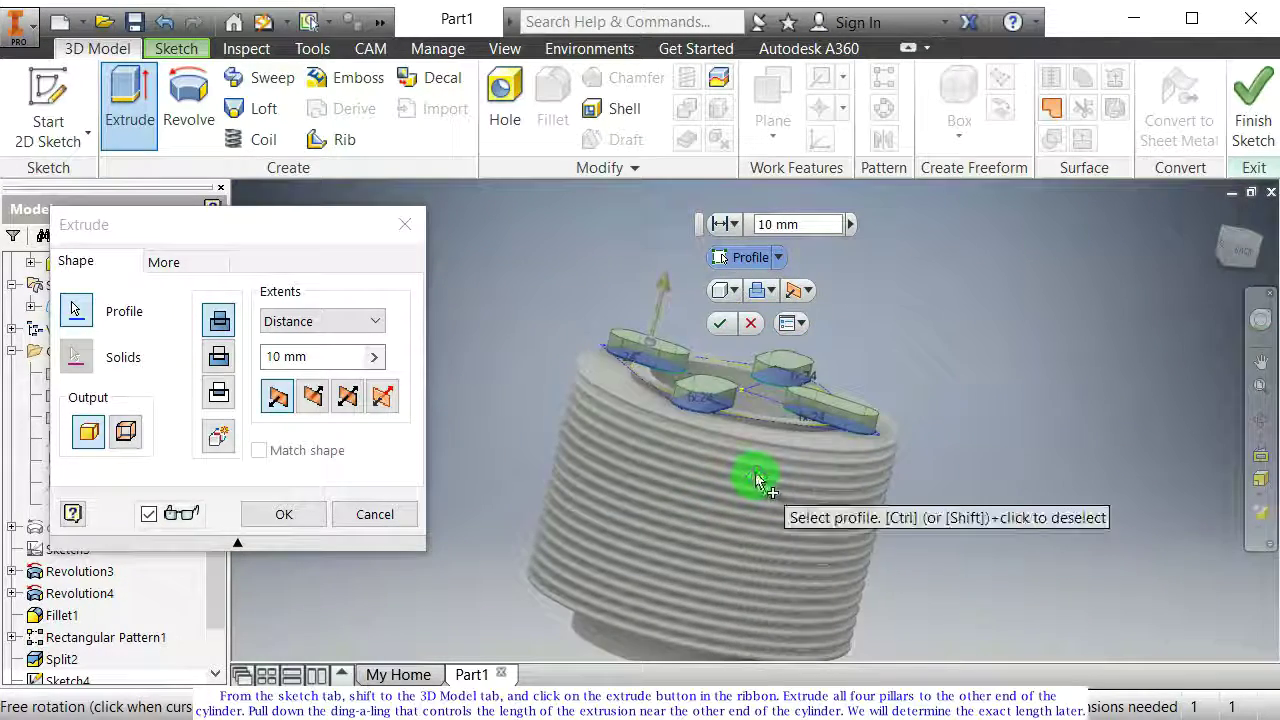
{"action": "middle_click_drag", "start_coordinate": [677, 449], "coordinate": [714, 509], "text": "shift"}
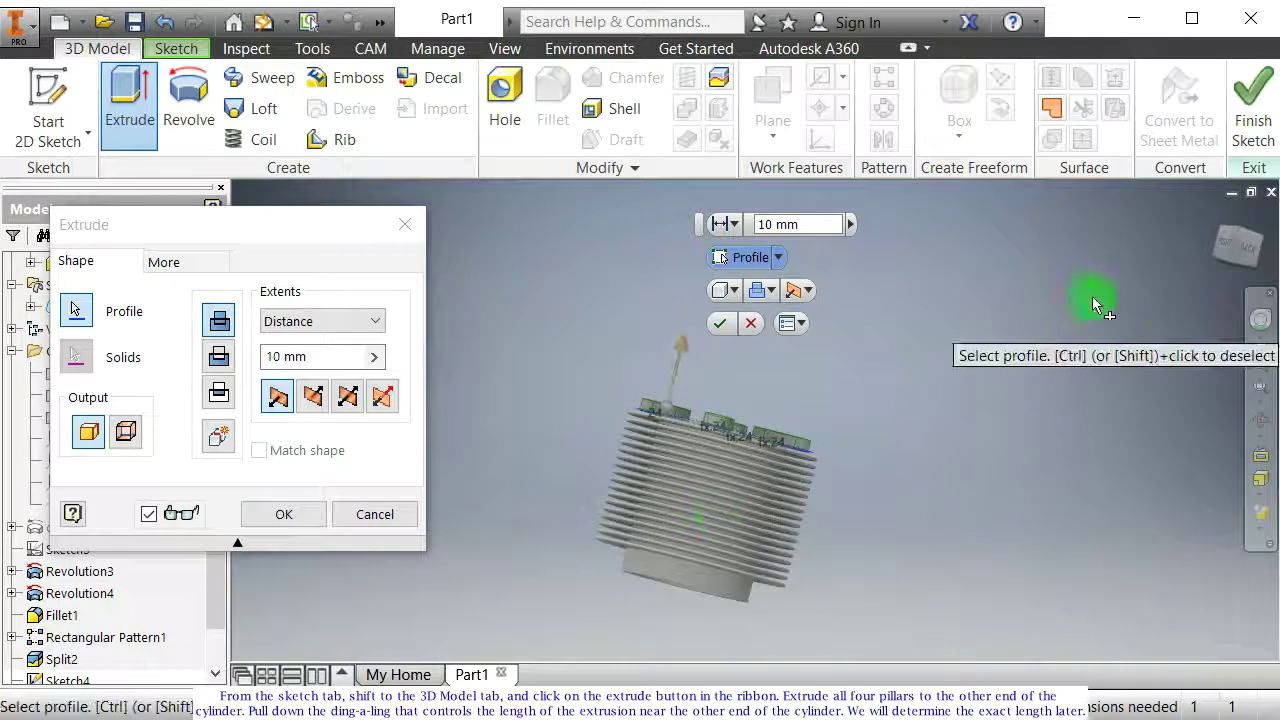
{"action": "left_click", "coordinate": [1240, 248]}
{"action": "left_click_drag", "start_coordinate": [690, 224], "coordinate": [702, 486]}
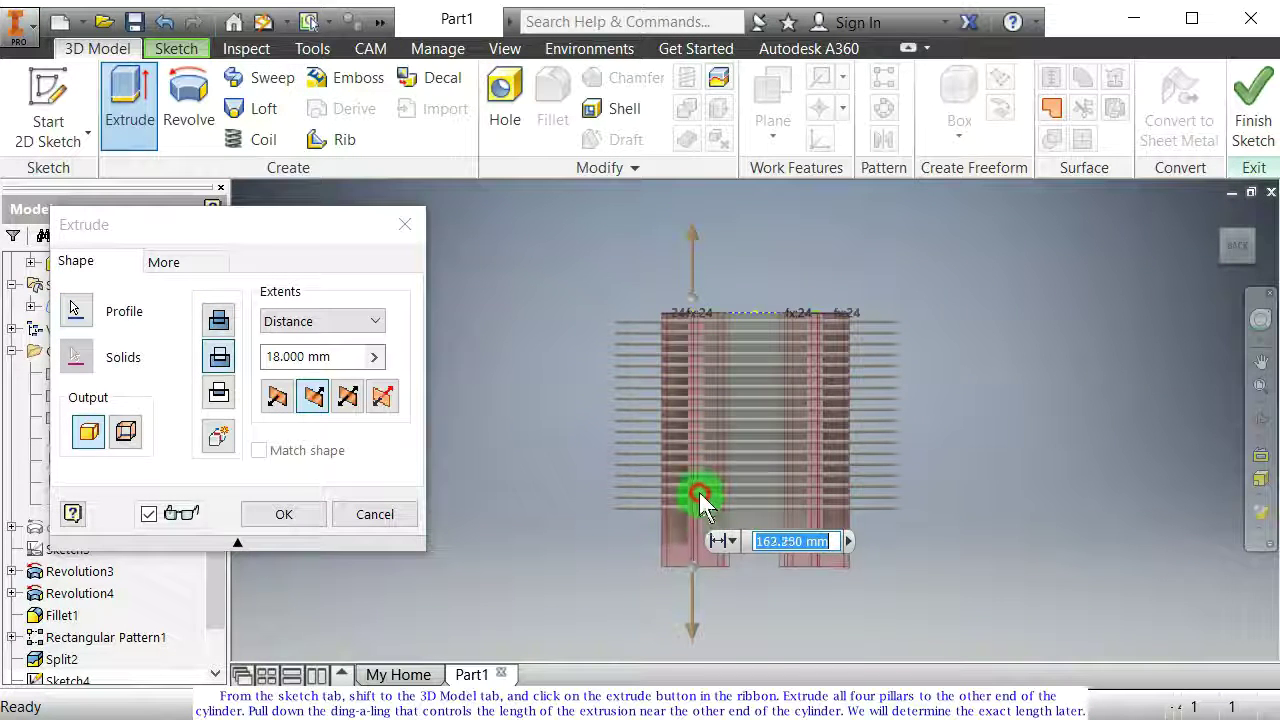
{"action": "left_click_drag", "start_coordinate": [698, 473], "coordinate": [705, 489]}
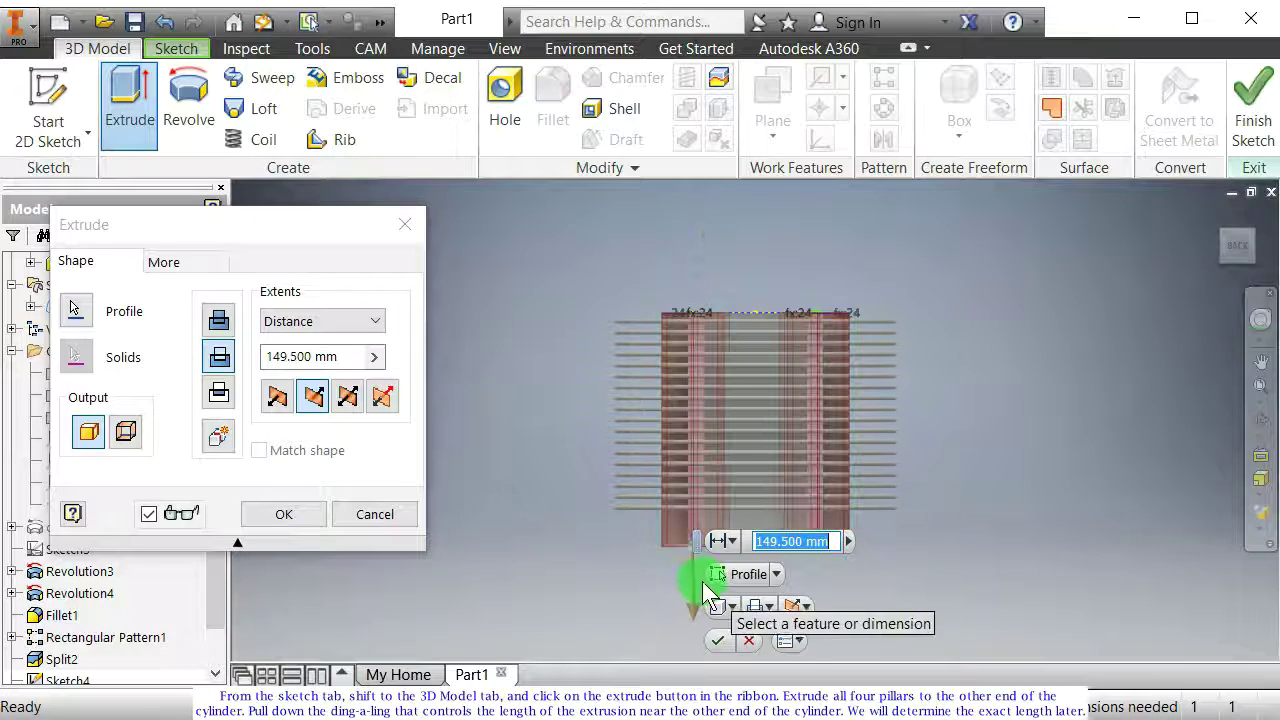
{"action": "left_click", "coordinate": [715, 634]}
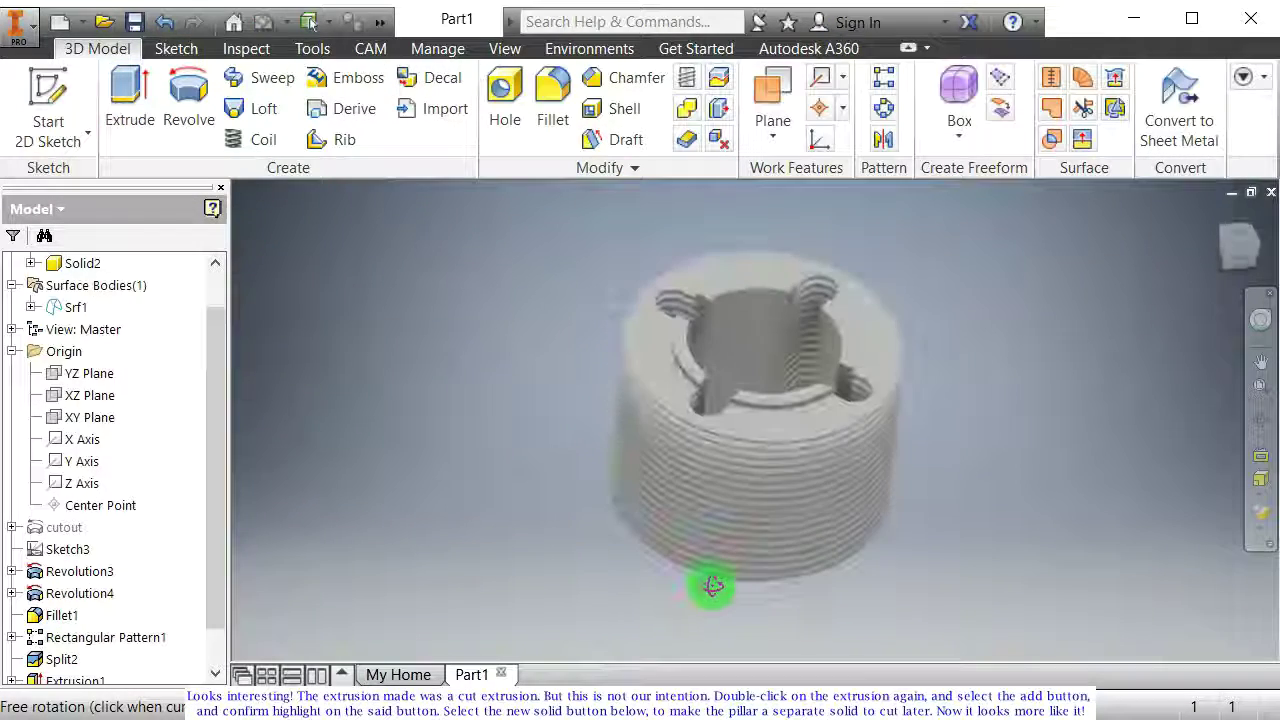
Step: Edit the slot extrusion so that it adds the four pillars as a new solid instead of cutting
{"action": "left_click_drag", "start_coordinate": [708, 586], "coordinate": [725, 535]}
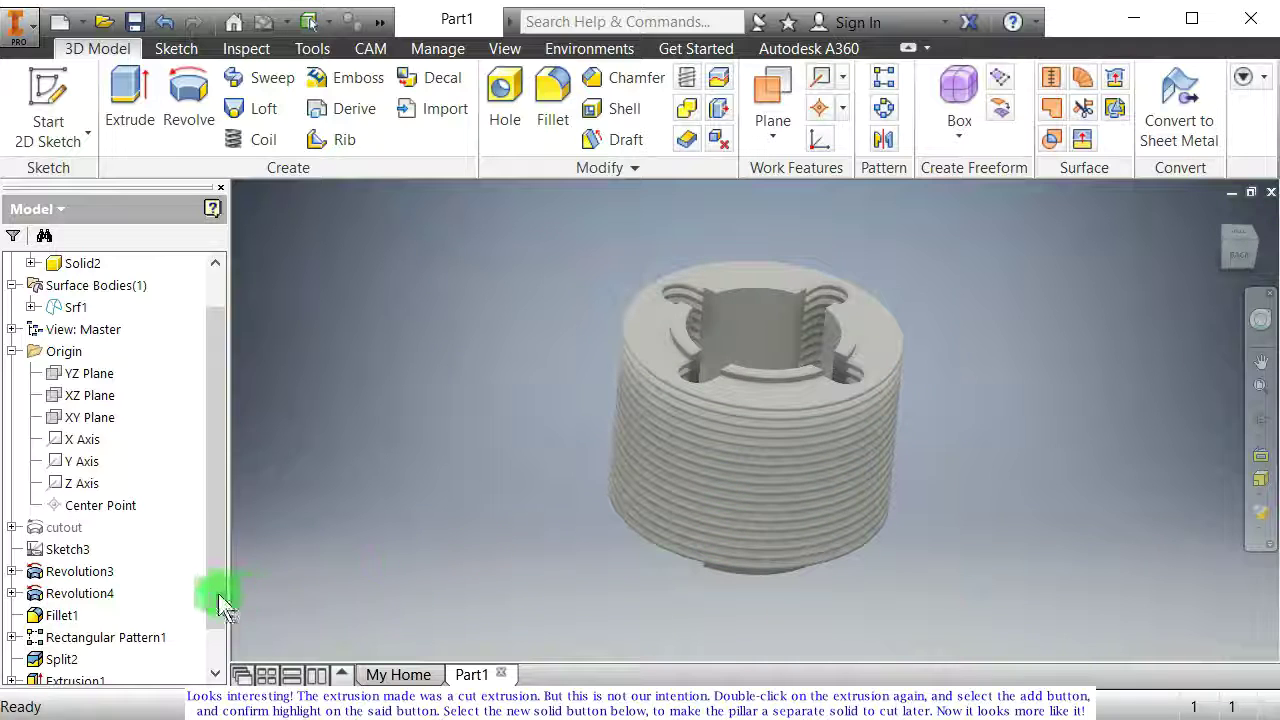
{"action": "left_click", "coordinate": [215, 635]}
{"action": "double_click", "coordinate": [84, 637]}
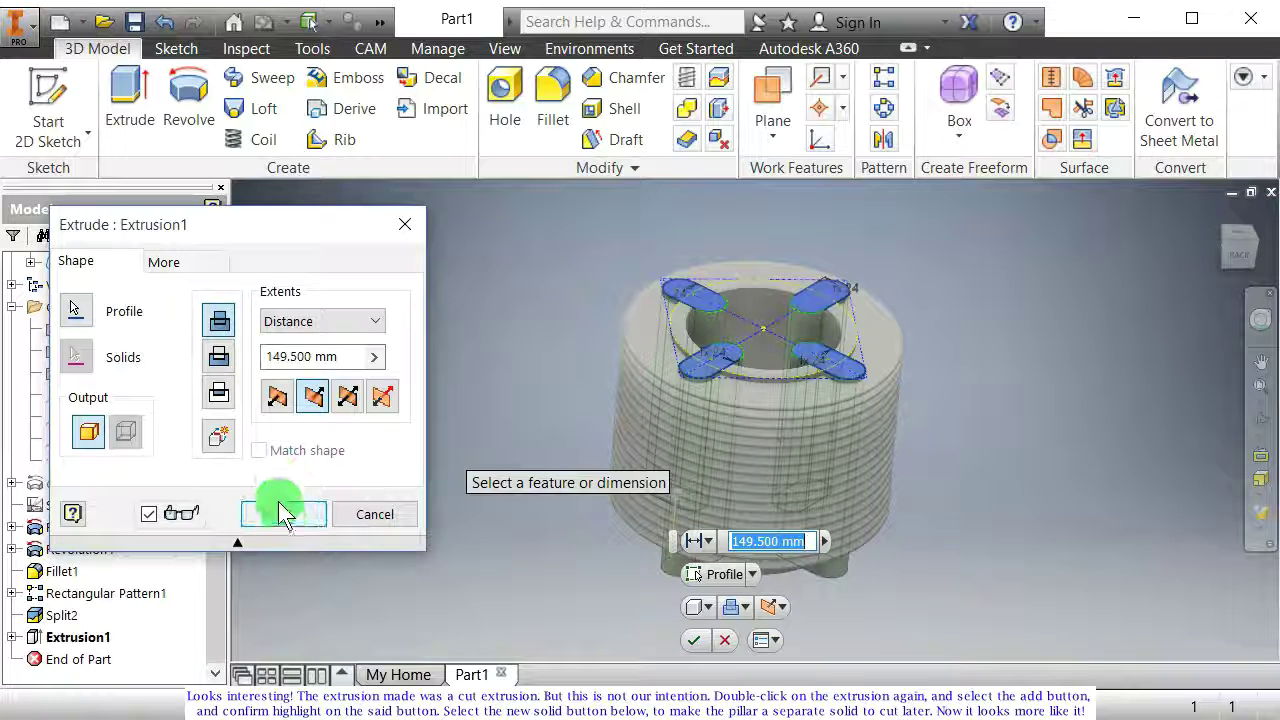
{"action": "left_click", "coordinate": [219, 438]}
{"action": "left_click", "coordinate": [284, 512]}
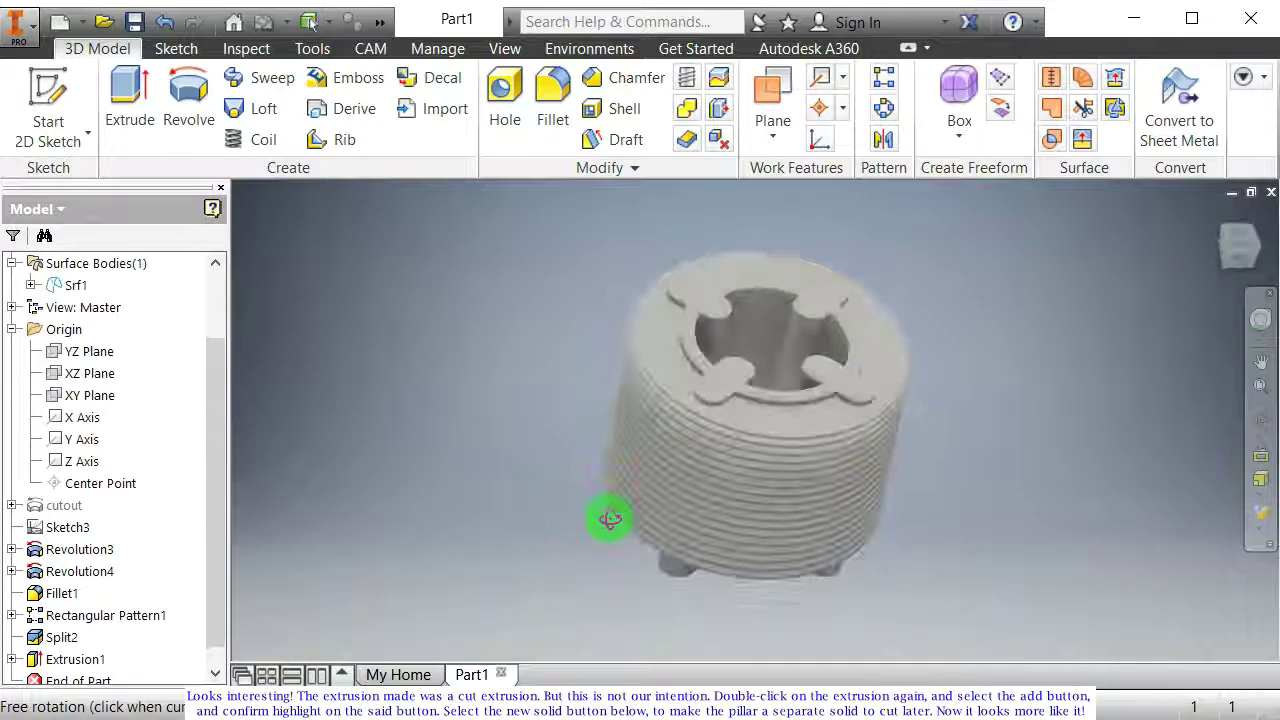
Step: Identify the pillar body among the solid bodies and turn on the visibility of the cutting surface in the bore
{"action": "left_click_drag", "start_coordinate": [213, 384], "coordinate": [221, 314]}
{"action": "left_click", "coordinate": [85, 329]}
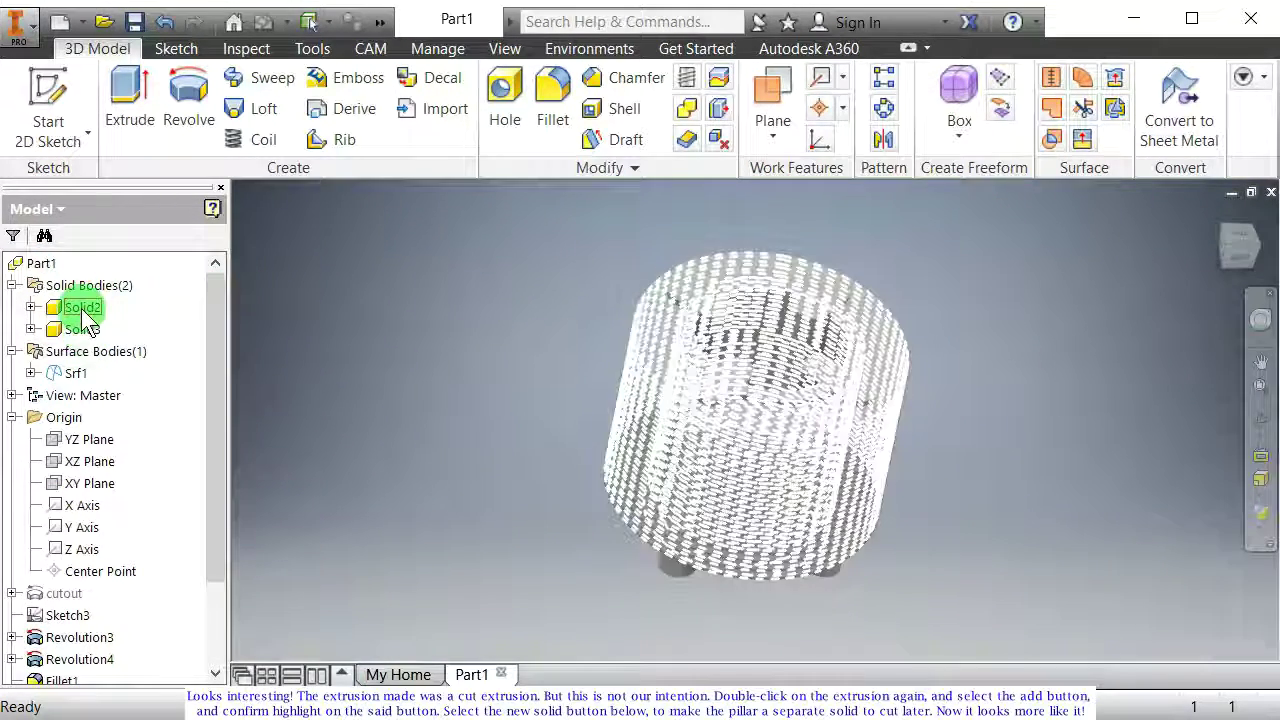
{"action": "middle_click_drag", "start_coordinate": [677, 521], "coordinate": [662, 447], "text": "shift"}
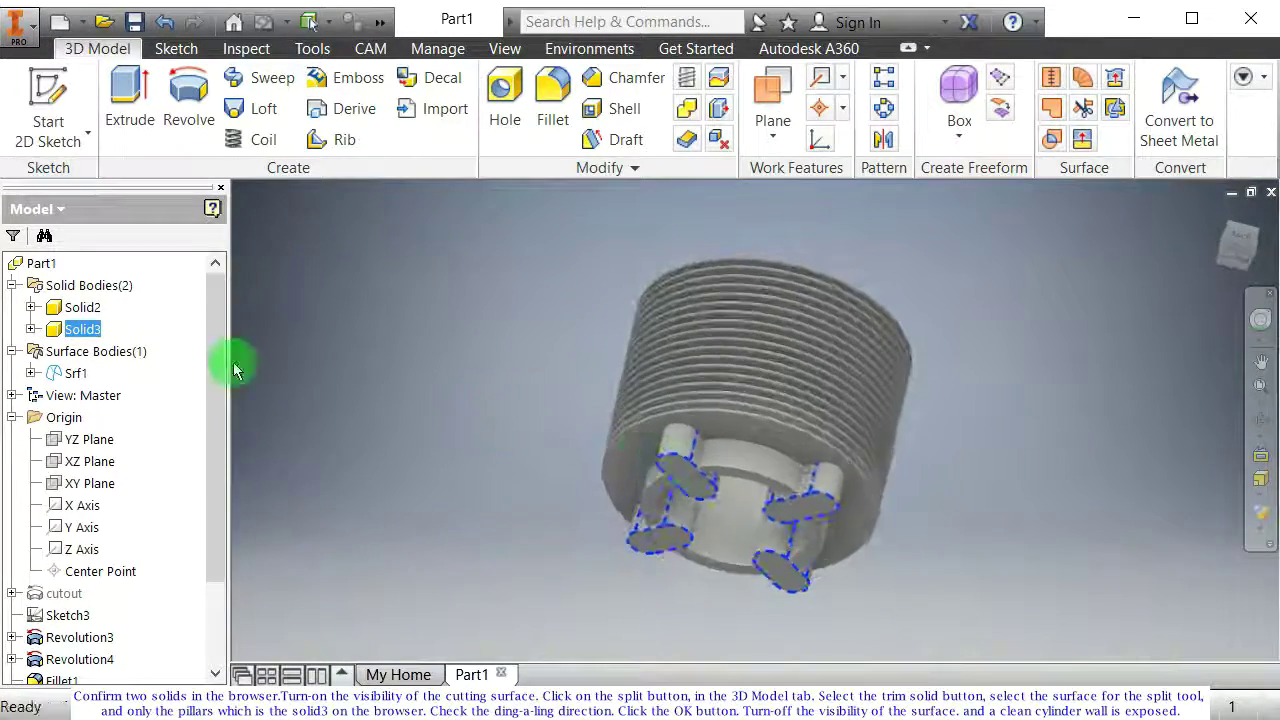
{"action": "right_click", "coordinate": [90, 354]}
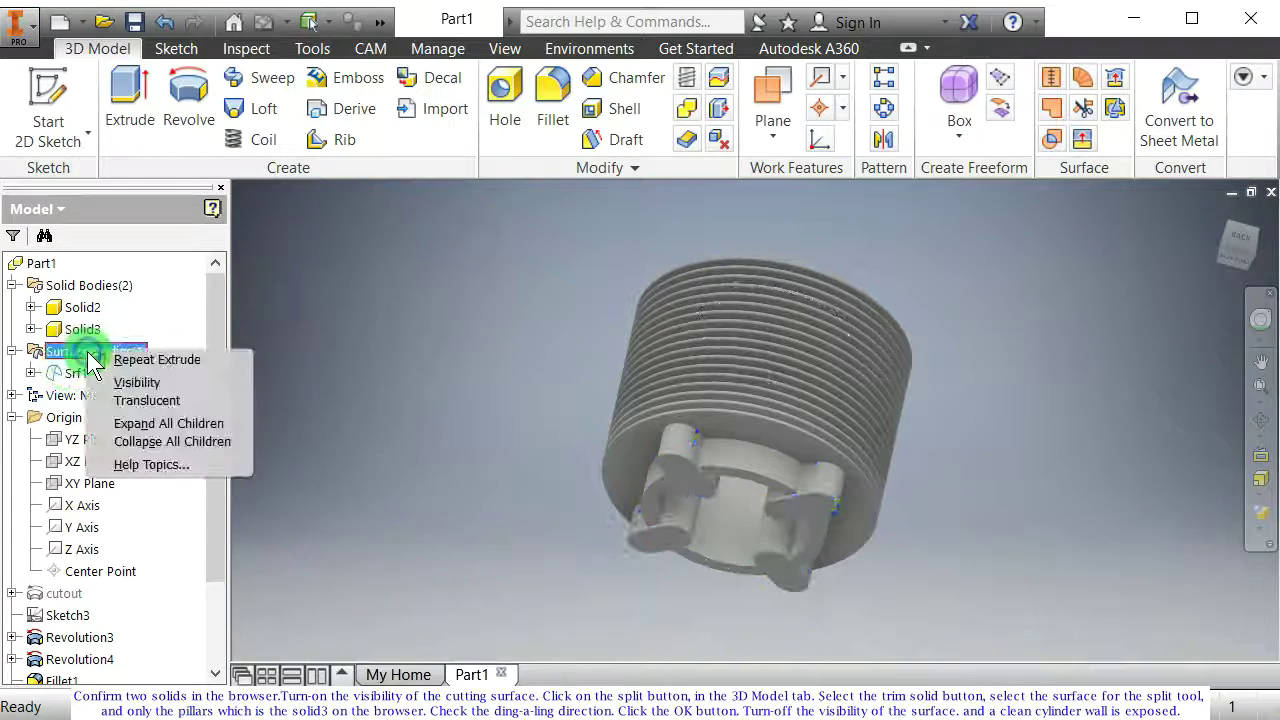
{"action": "left_click", "coordinate": [138, 383]}
{"action": "middle_click_drag", "start_coordinate": [443, 457], "coordinate": [612, 290], "text": "shift"}
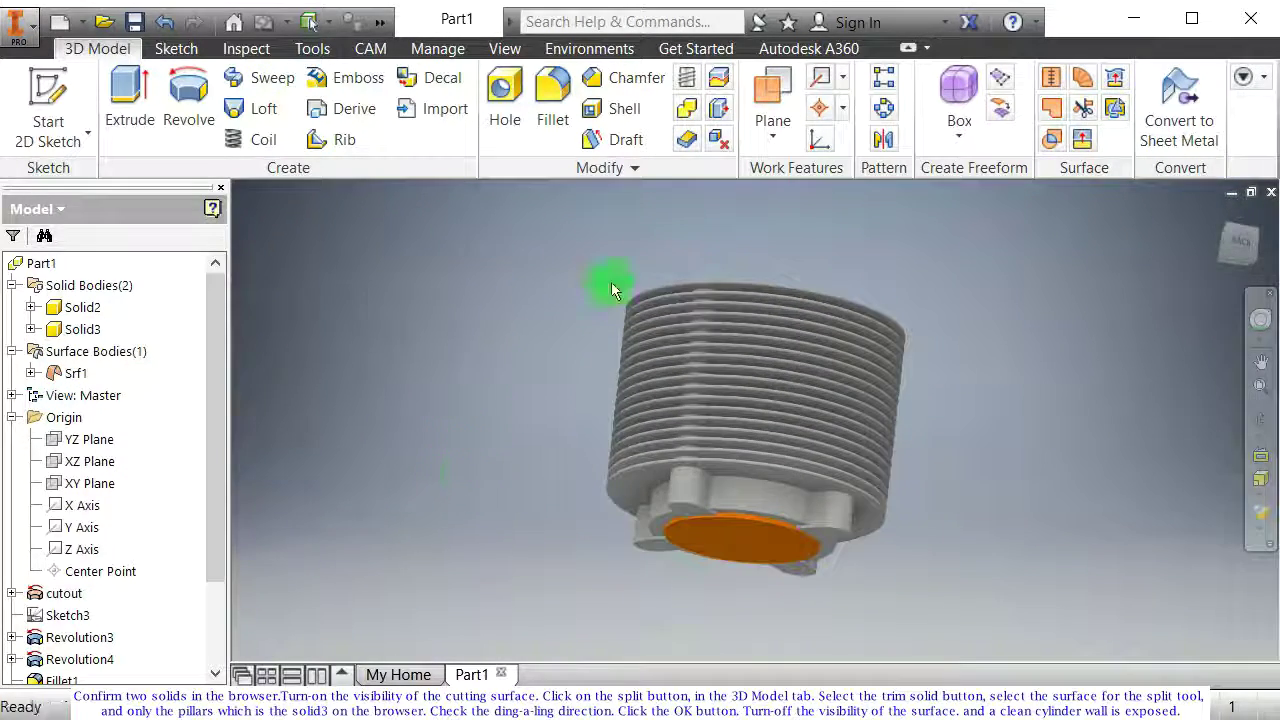
Step: Trim the pillar body Solid3 with the Split tool, using the cylindrical surface to remove the portions inside the bore
{"action": "left_click", "coordinate": [719, 80]}
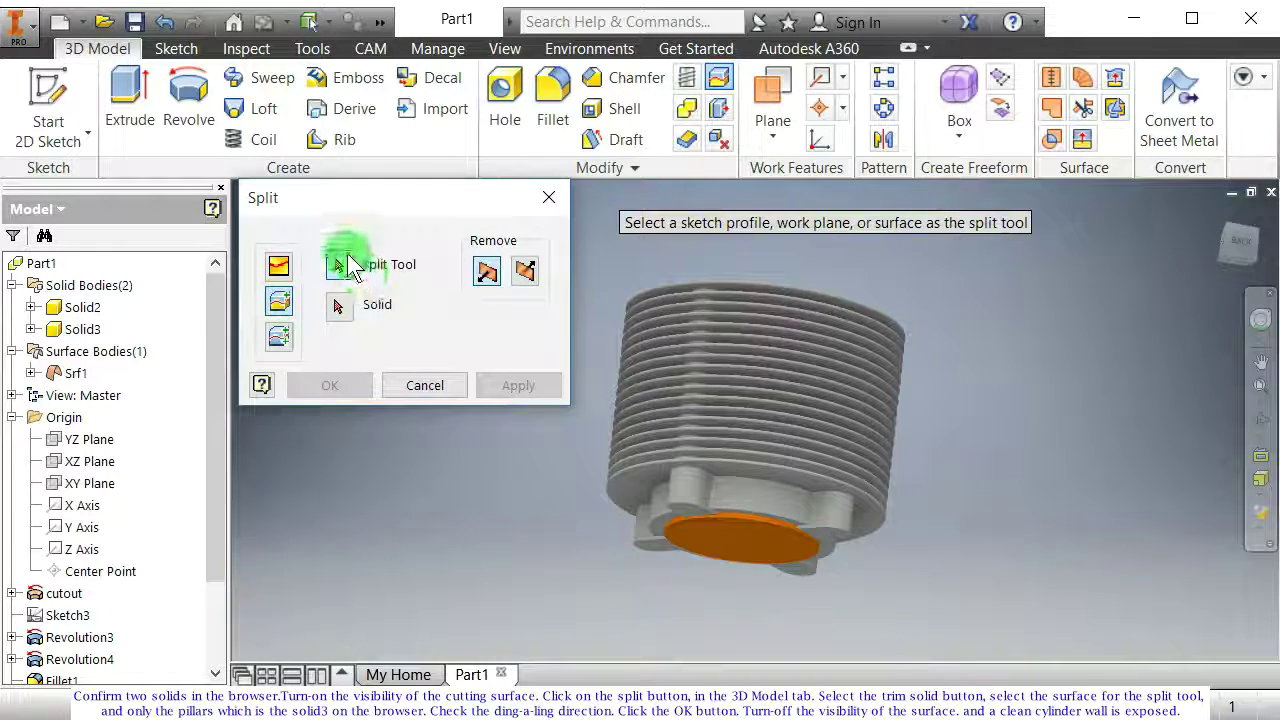
{"action": "left_click", "coordinate": [720, 546]}
{"action": "middle_click_drag", "start_coordinate": [543, 516], "coordinate": [583, 546], "text": "shift"}
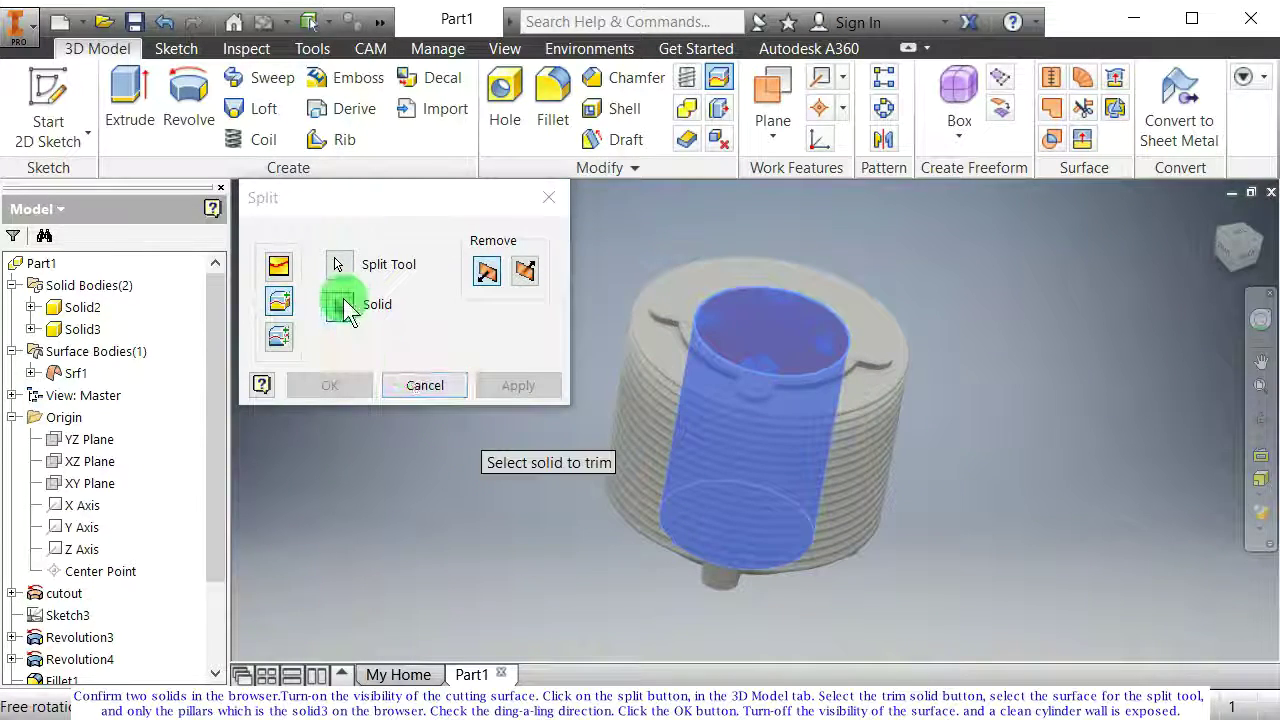
{"action": "left_click", "coordinate": [82, 329]}
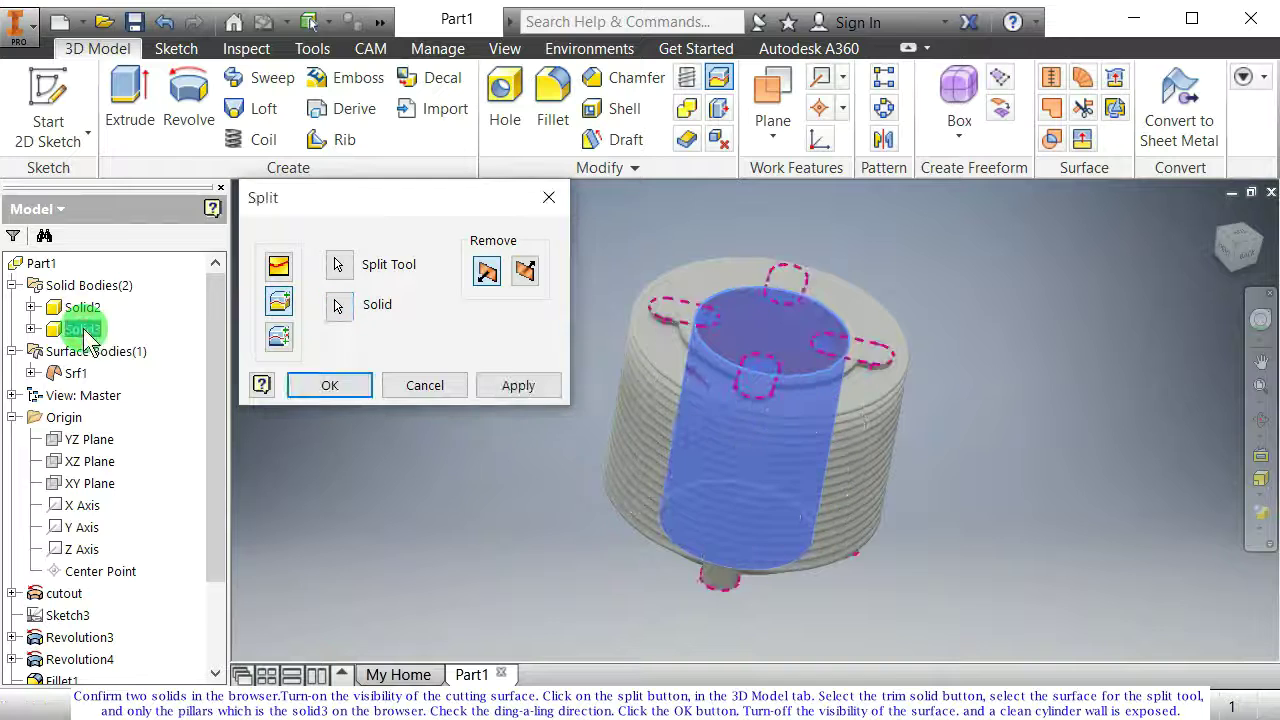
{"action": "middle_click_drag", "start_coordinate": [818, 426], "coordinate": [805, 468], "text": "shift"}
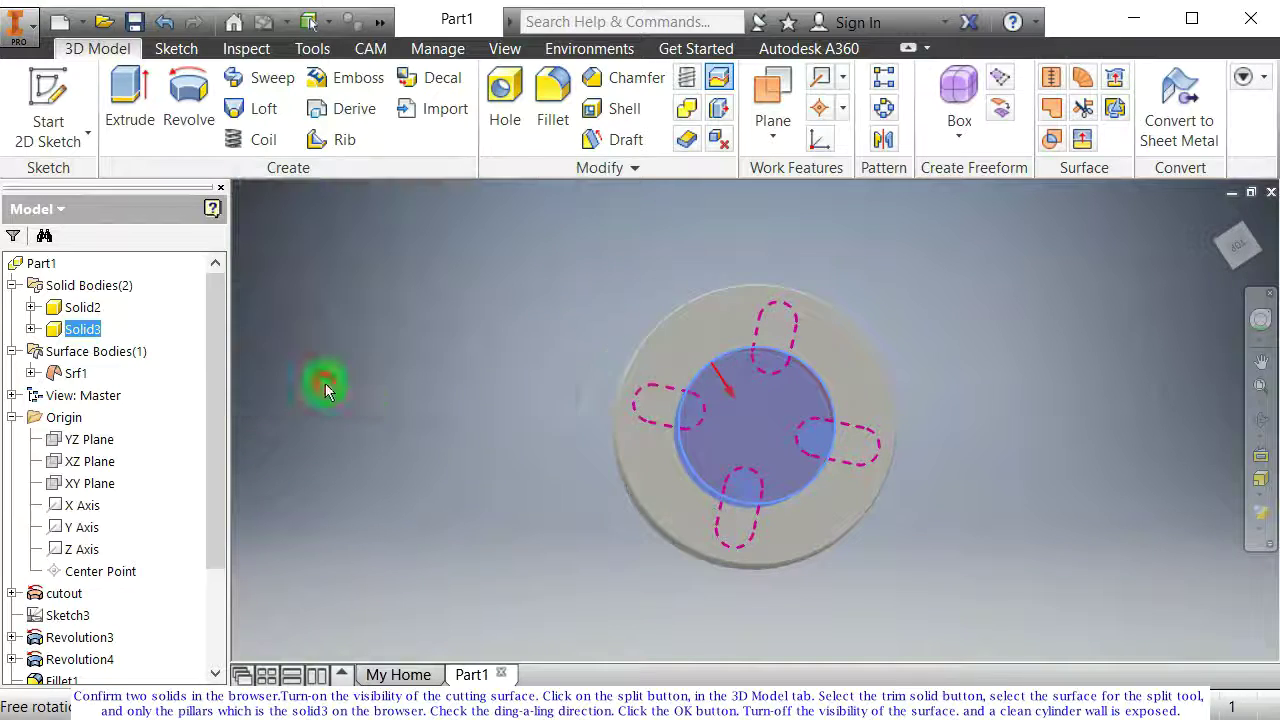
Step: Turn off the visibility of the cutting surface in the bore
{"action": "middle_click_drag", "start_coordinate": [589, 513], "coordinate": [617, 452], "text": "shift"}
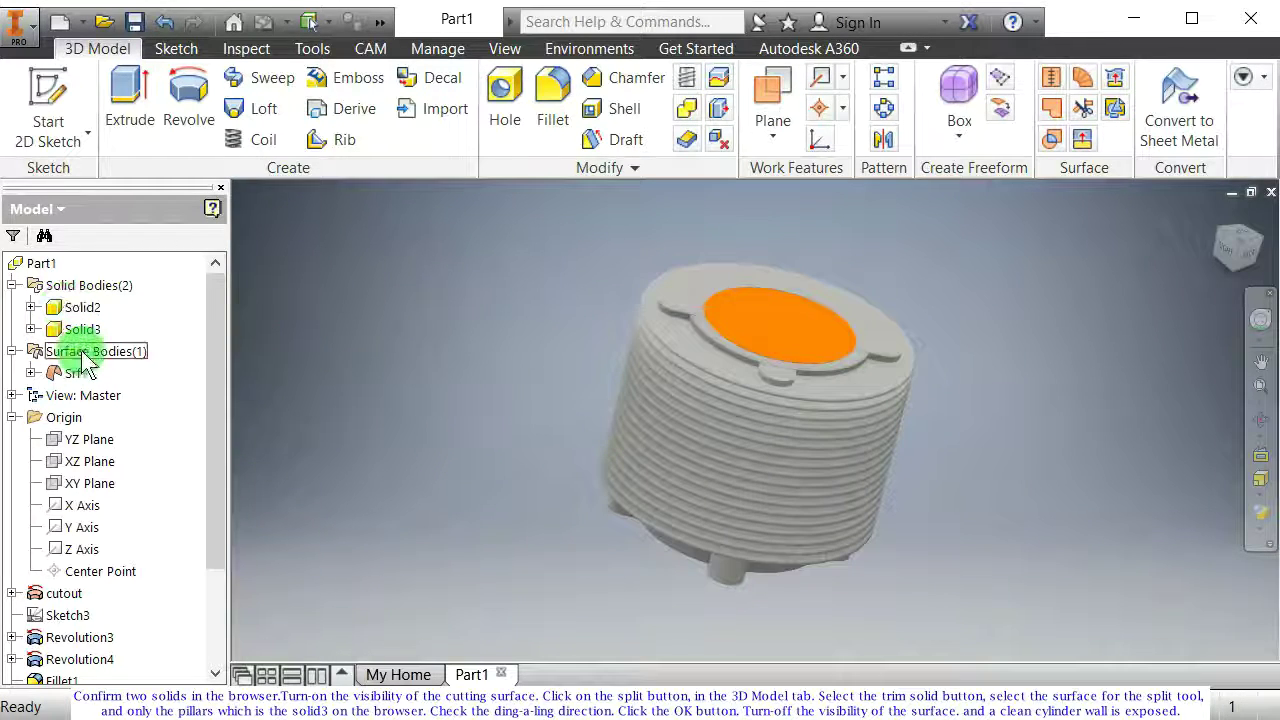
{"action": "right_click", "coordinate": [84, 355]}
{"action": "left_click", "coordinate": [128, 382]}
Step: Create a new 2D sketch on the bottom end face of the cylinder block for the intake port
{"action": "middle_click_drag", "start_coordinate": [466, 451], "coordinate": [931, 594], "text": "shift"}
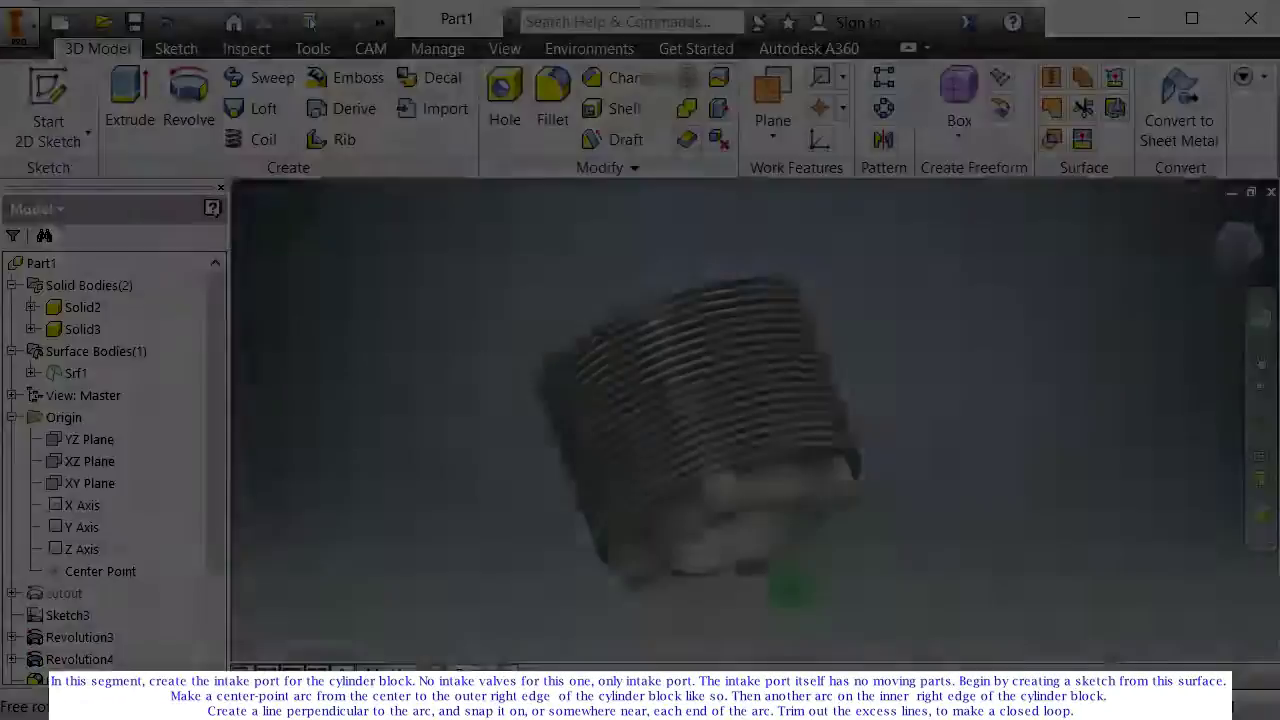
{"action": "middle_click_drag", "start_coordinate": [777, 589], "coordinate": [760, 528], "text": "shift"}
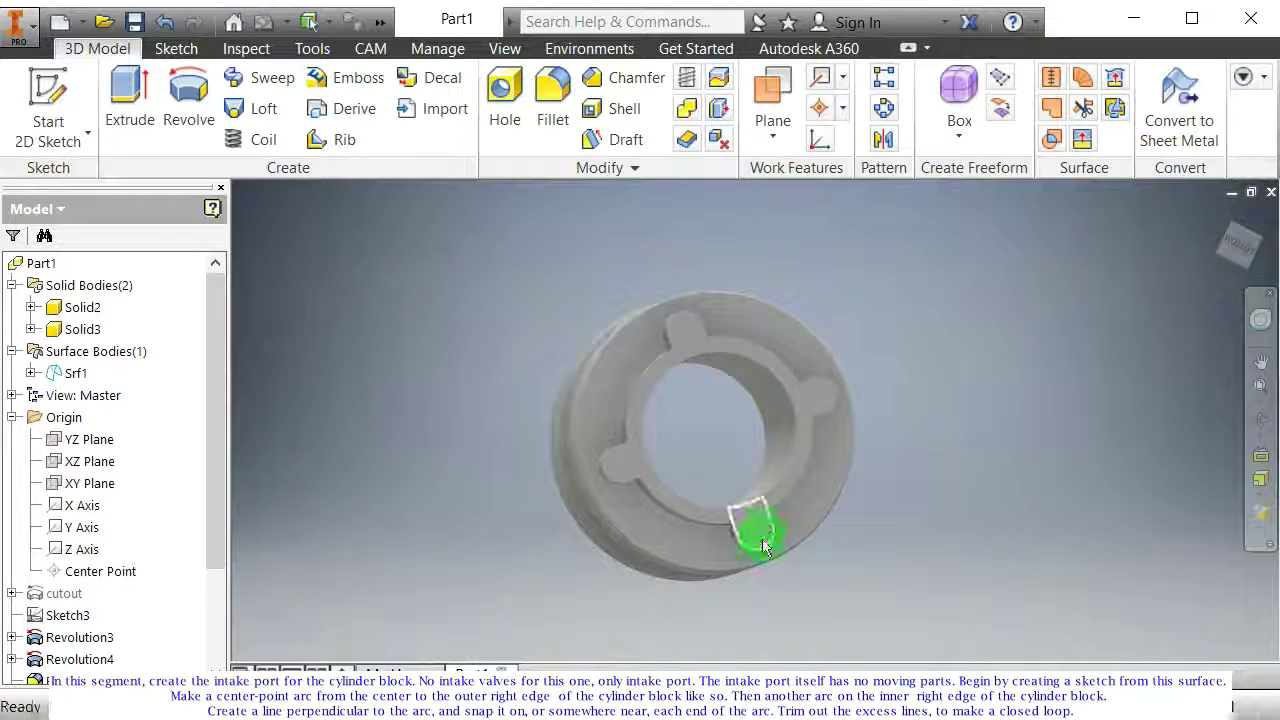
{"action": "left_click", "coordinate": [794, 475]}
{"action": "left_click", "coordinate": [882, 462]}
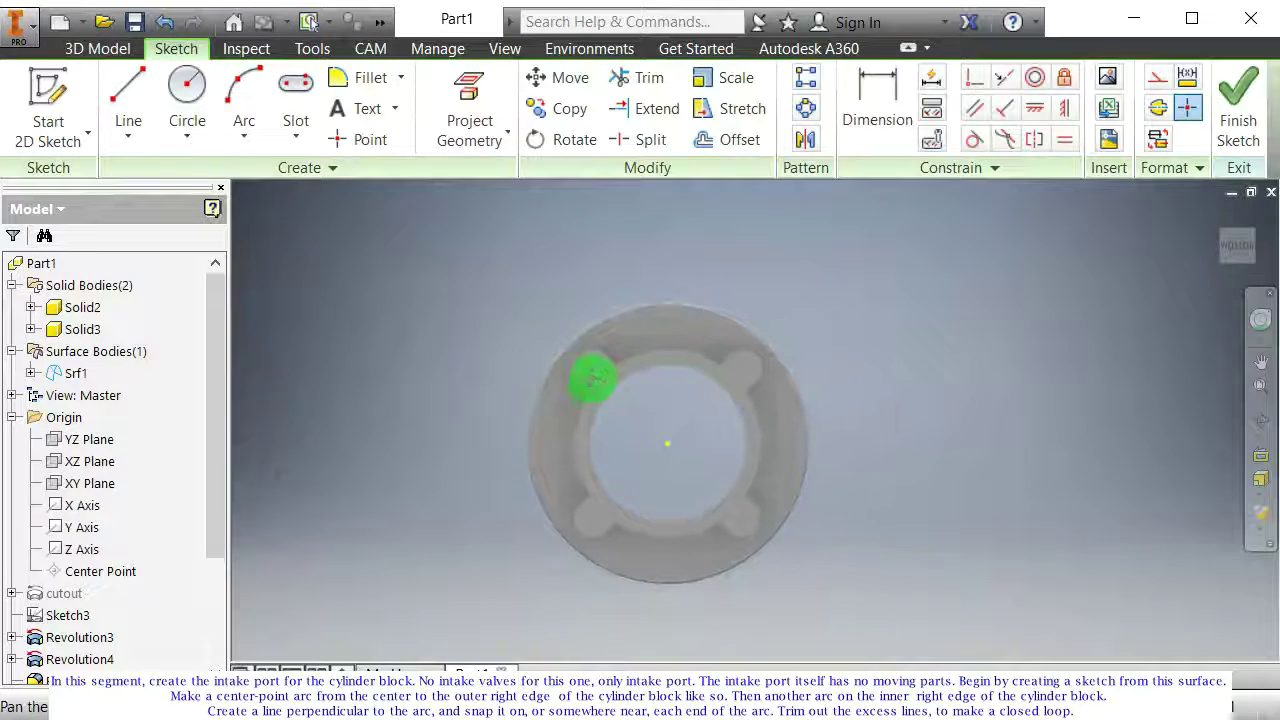
Step: Draw two center-point arcs from the origin: an outer one about 64 mm in radius and a shorter one just inside the bore
{"action": "scroll", "coordinate": [692, 440], "scroll_direction": "down", "scroll_amount": 5}
{"action": "mouse_move", "coordinate": [694, 441]}
{"action": "middle_mouse_down"}
{"action": "mouse_move", "coordinate": [643, 439]}
{"action": "mouse_move", "coordinate": [660, 441]}
{"action": "middle_mouse_up"}
{"action": "scroll", "coordinate": [660, 441], "scroll_direction": "up", "scroll_amount": 2}
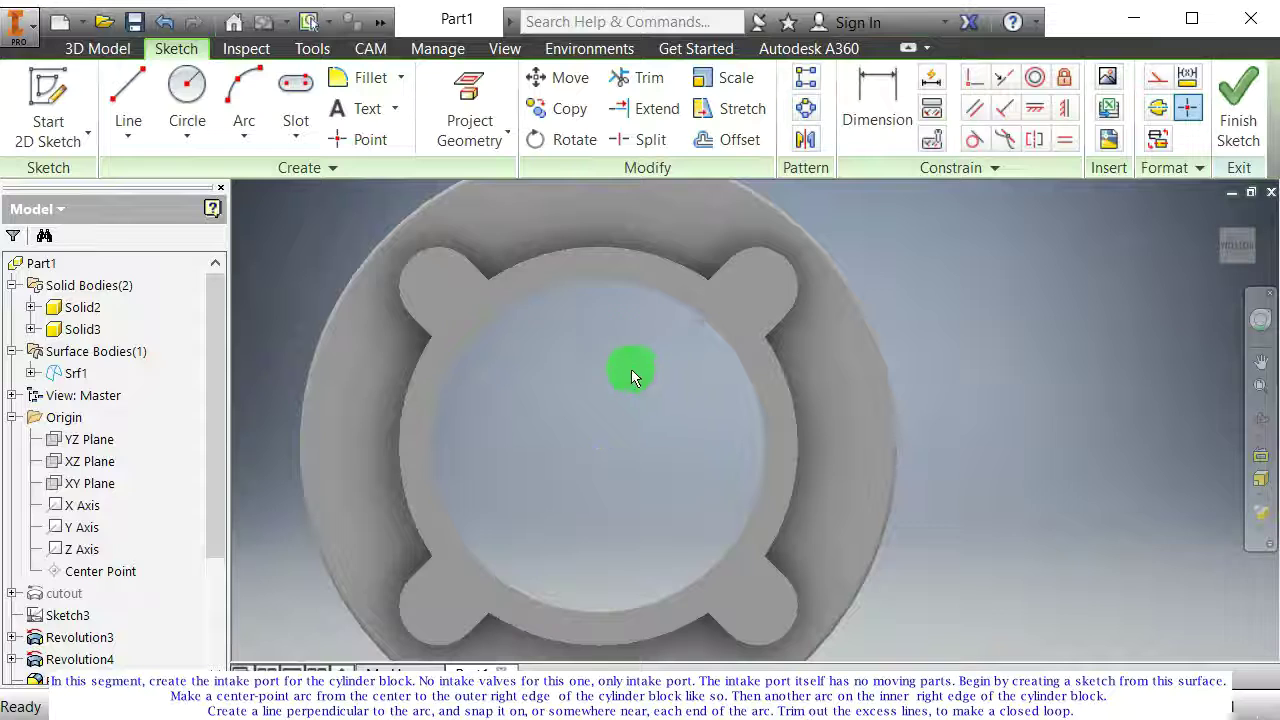
{"action": "left_click", "coordinate": [246, 130]}
{"action": "left_click", "coordinate": [214, 297]}
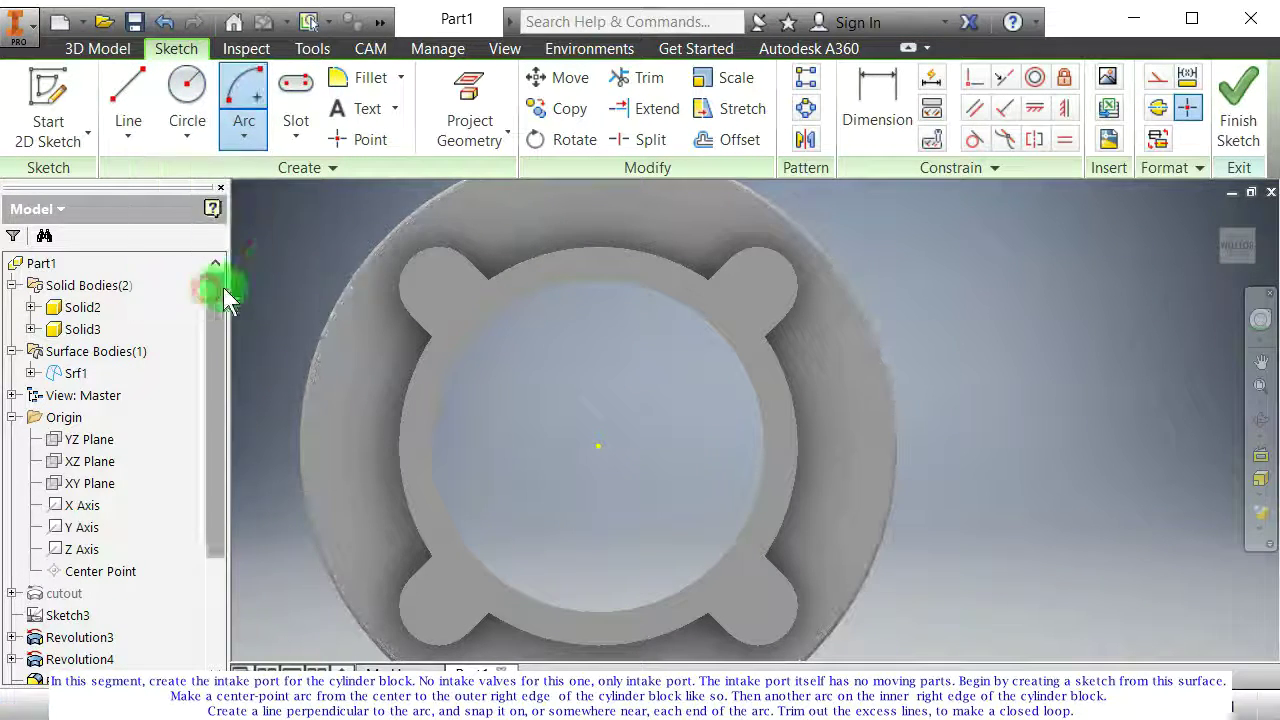
{"action": "left_click", "coordinate": [599, 447]}
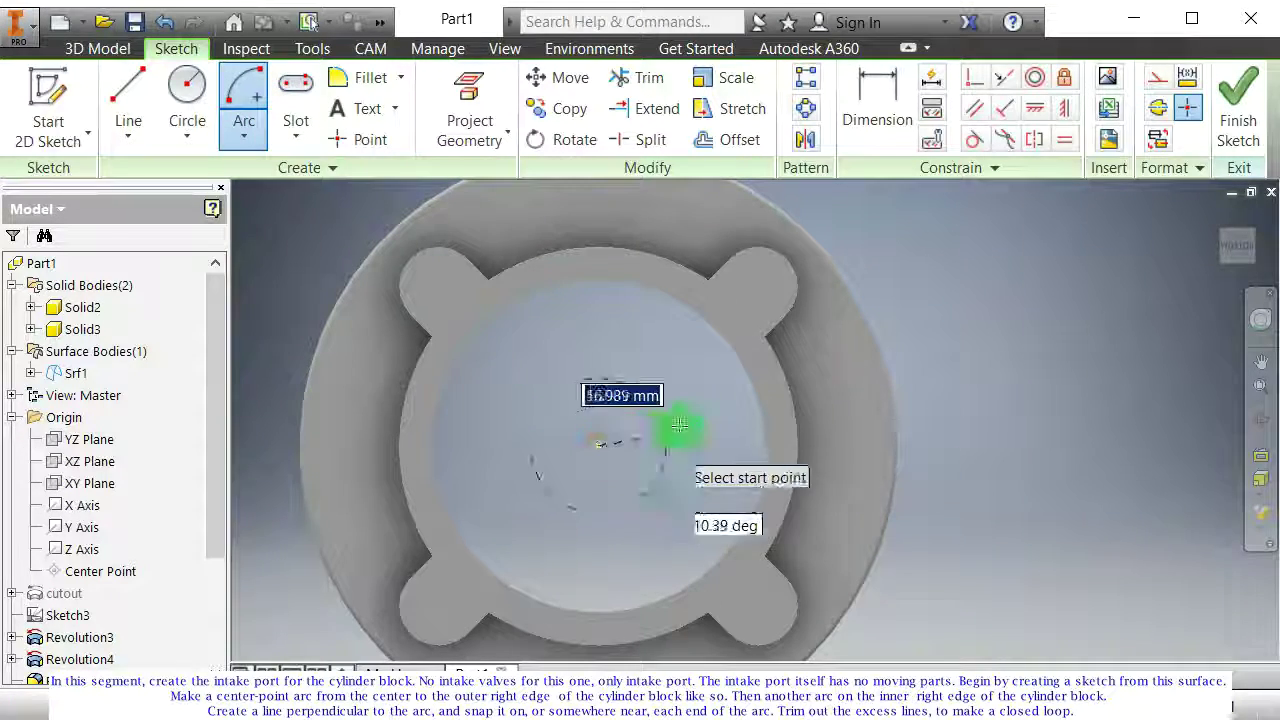
{"action": "left_click", "coordinate": [793, 354]}
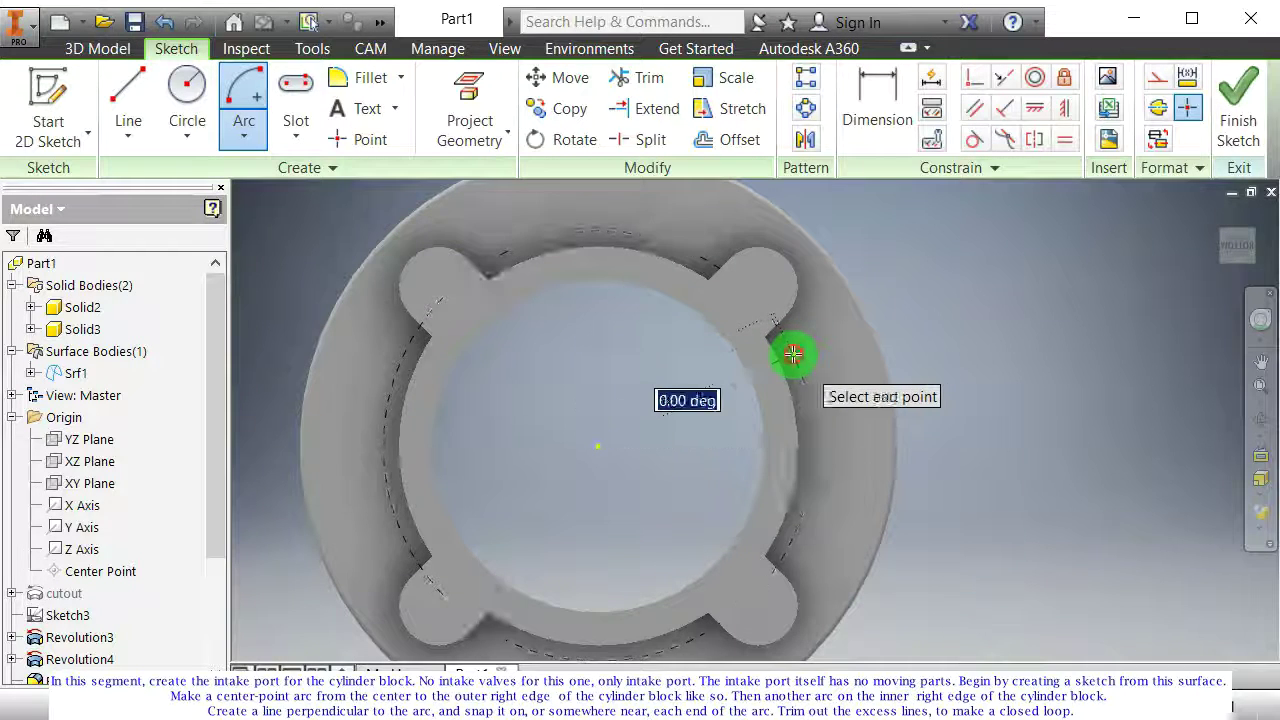
{"action": "left_click", "coordinate": [794, 549]}
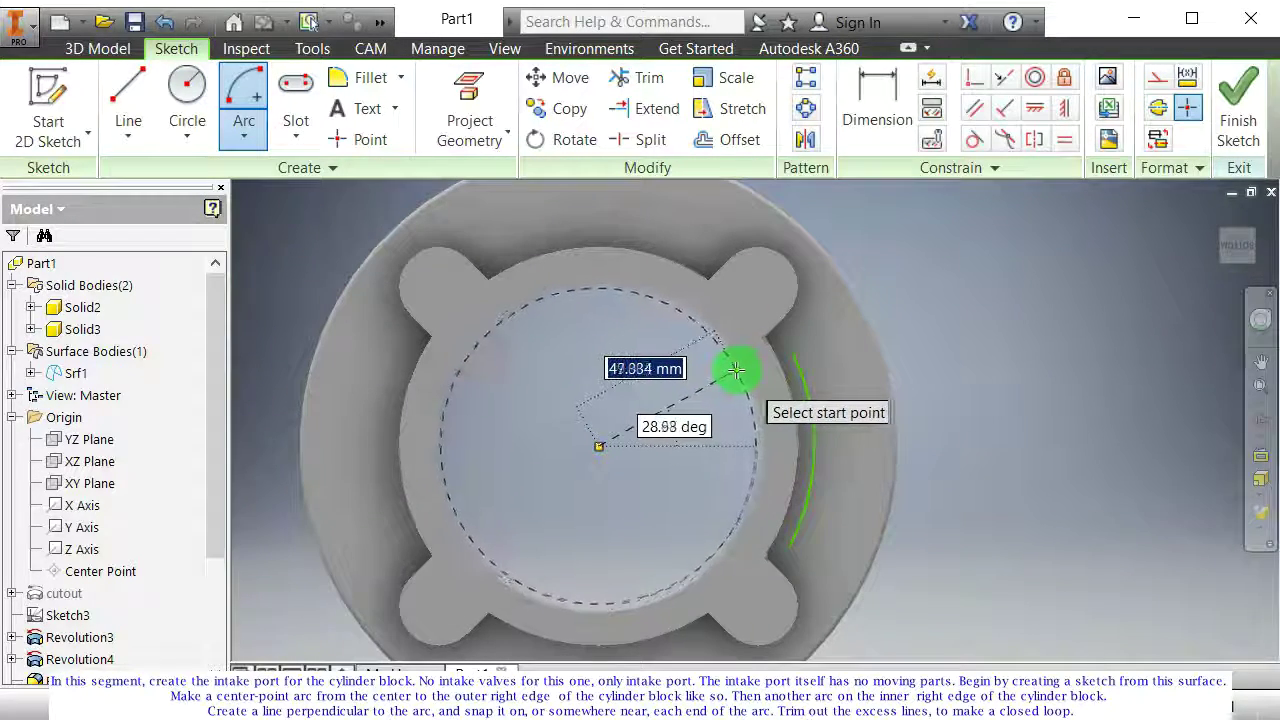
{"action": "left_click", "coordinate": [726, 516]}
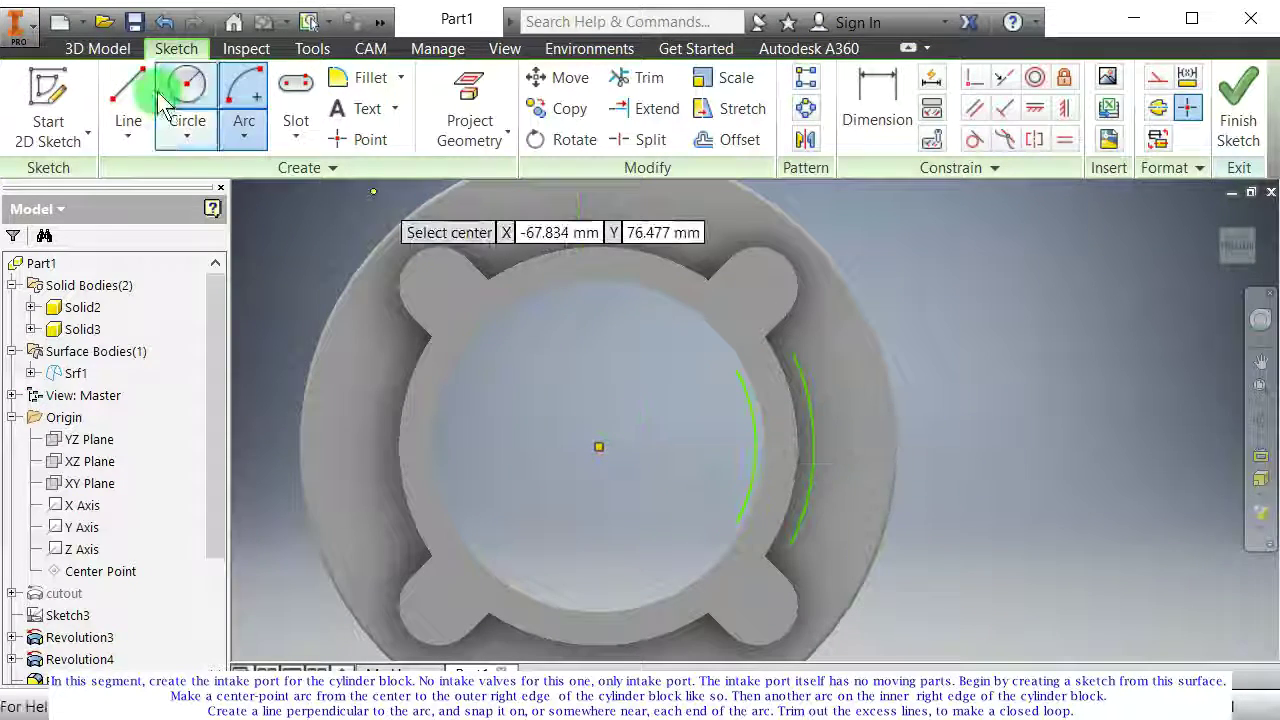
Step: Draw two straight lines from the center origin to the upper and lower ends of the outer arc
{"action": "left_click", "coordinate": [128, 92]}
{"action": "left_click", "coordinate": [598, 444]}
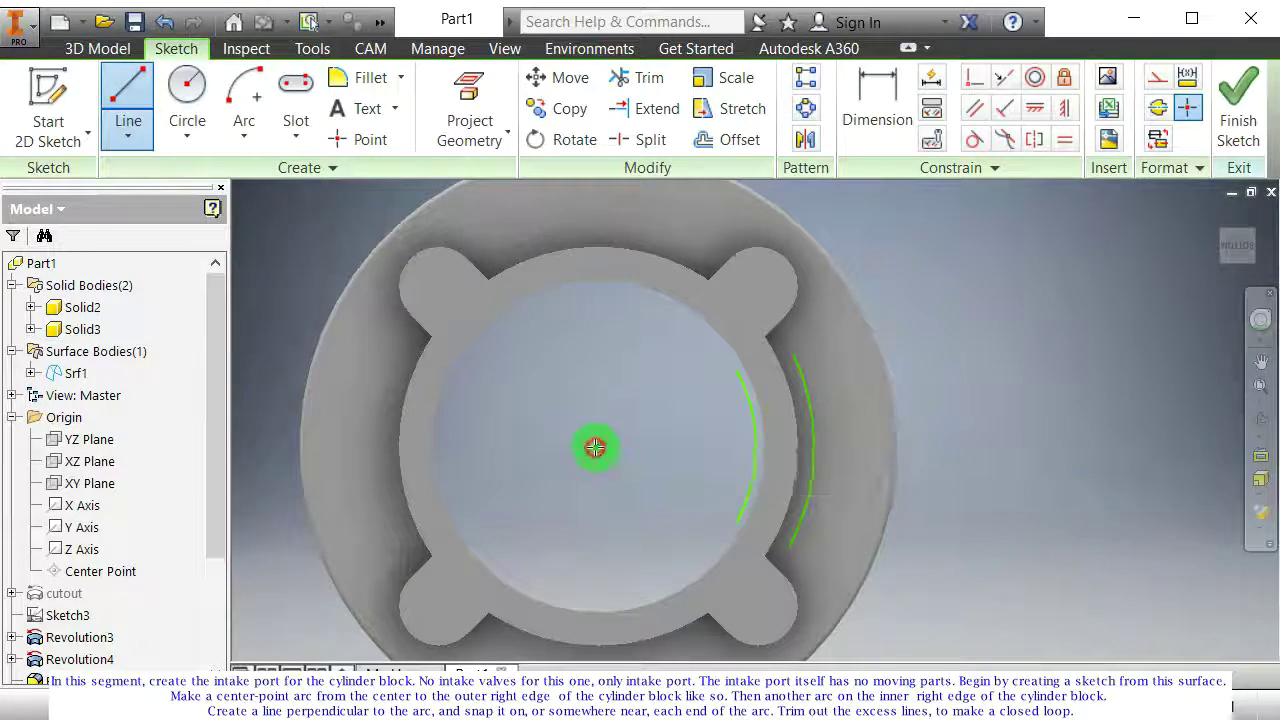
{"action": "double_click", "coordinate": [793, 355]}
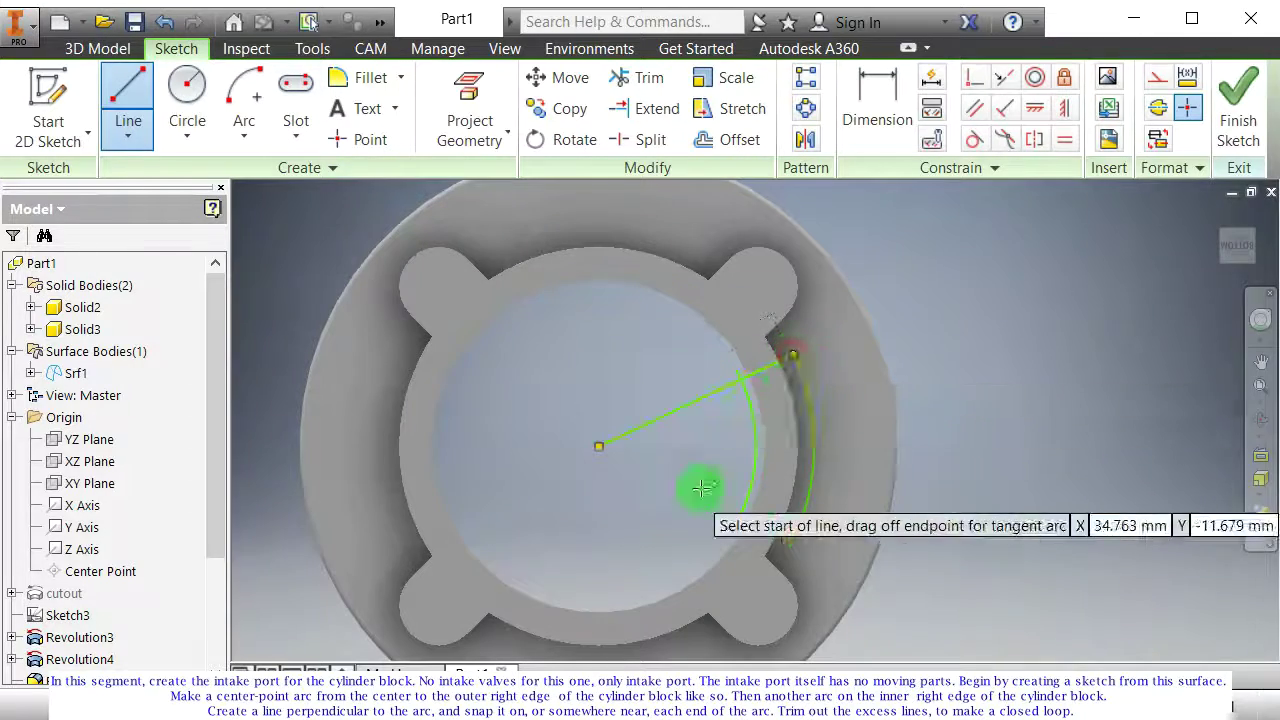
{"action": "left_click", "coordinate": [598, 446]}
{"action": "double_click", "coordinate": [789, 545]}
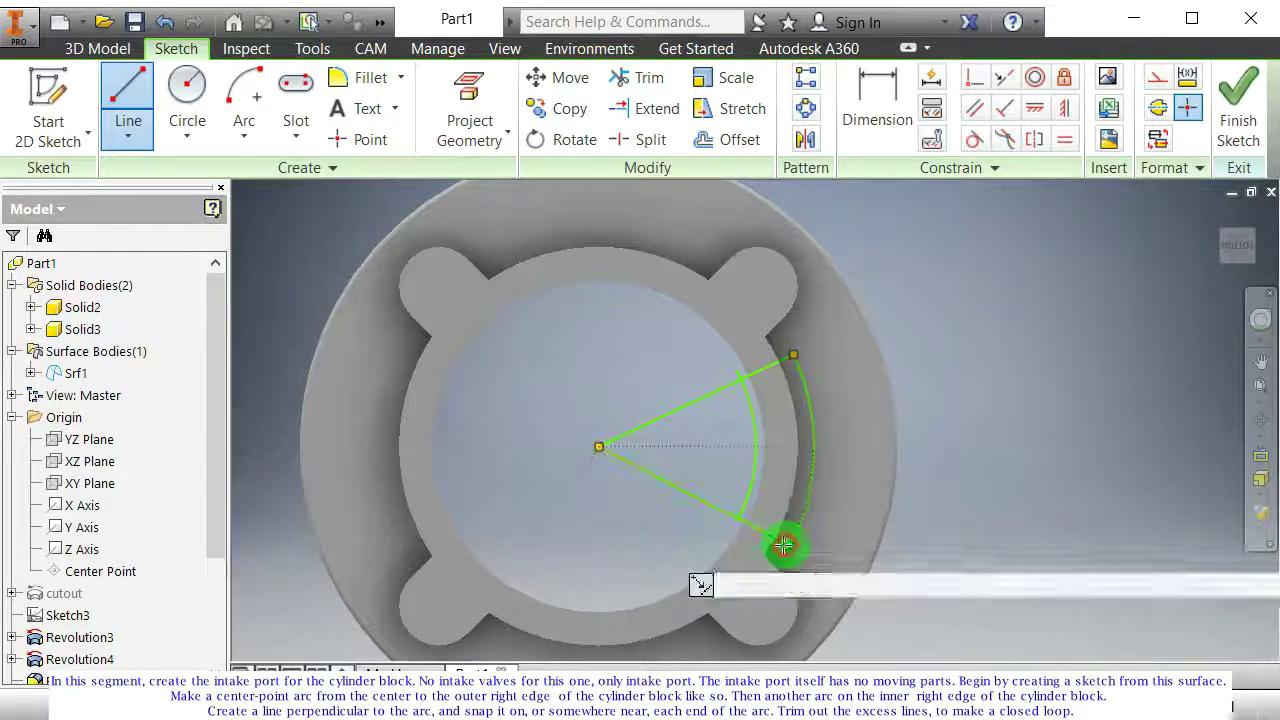
{"action": "scroll", "coordinate": [756, 441], "scroll_direction": "down", "scroll_amount": 6}
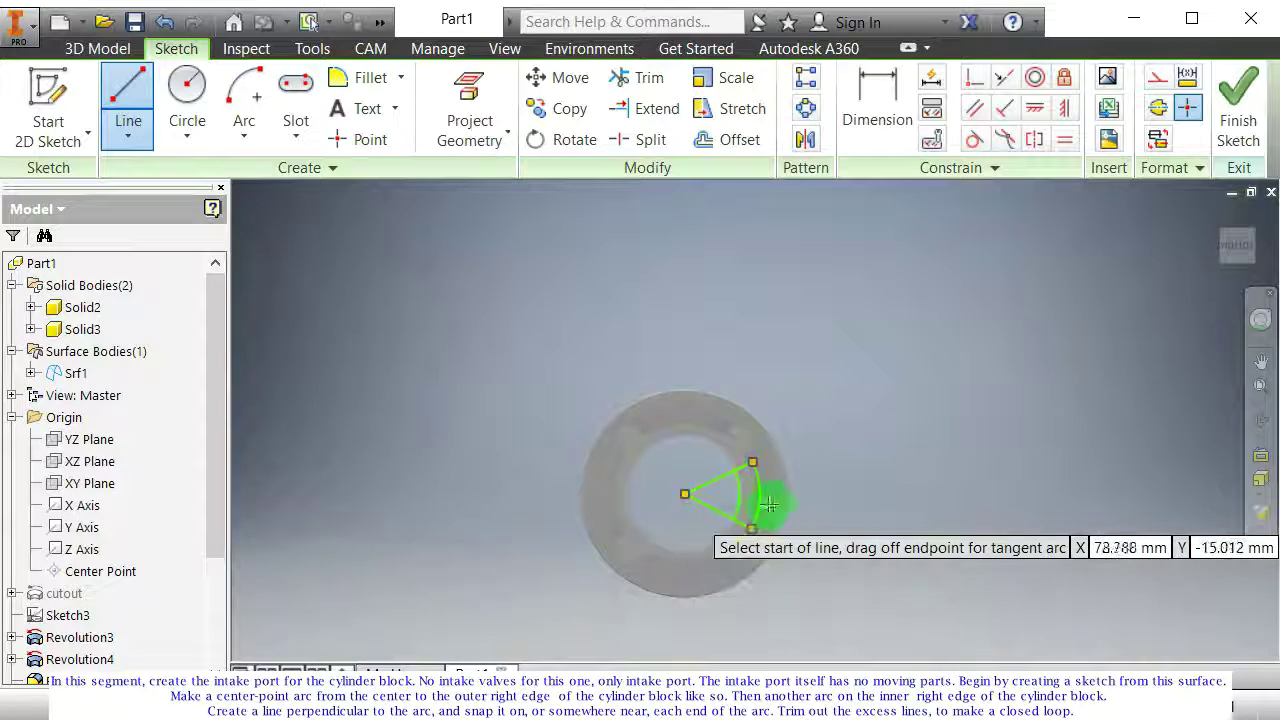
{"action": "key", "text": "Escape"}
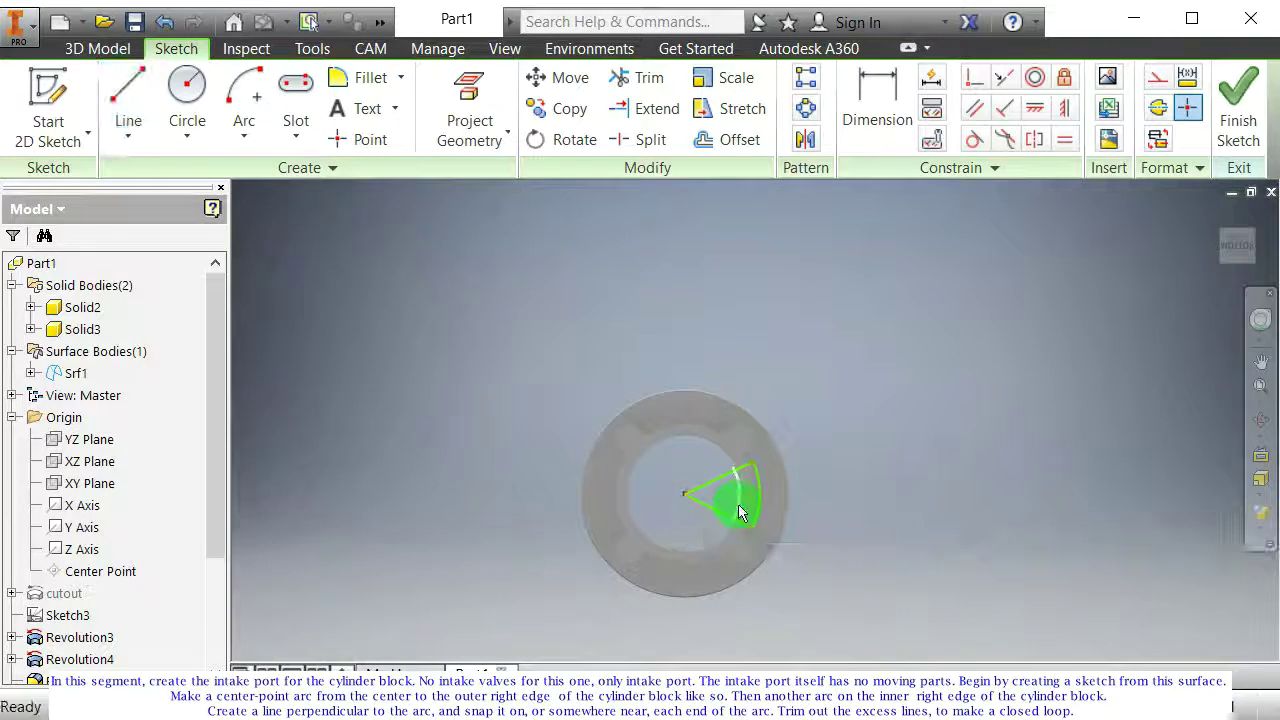
Step: Trim both lines inside the inner arc and the excess arc end to leave a closed port outline
{"action": "scroll", "coordinate": [738, 504], "scroll_direction": "up", "scroll_amount": 5}
{"action": "scroll", "coordinate": [738, 502], "scroll_direction": "up", "scroll_amount": 3}
{"action": "left_click", "coordinate": [650, 80]}
{"action": "left_click", "coordinate": [692, 280]}
{"action": "left_click", "coordinate": [655, 583]}
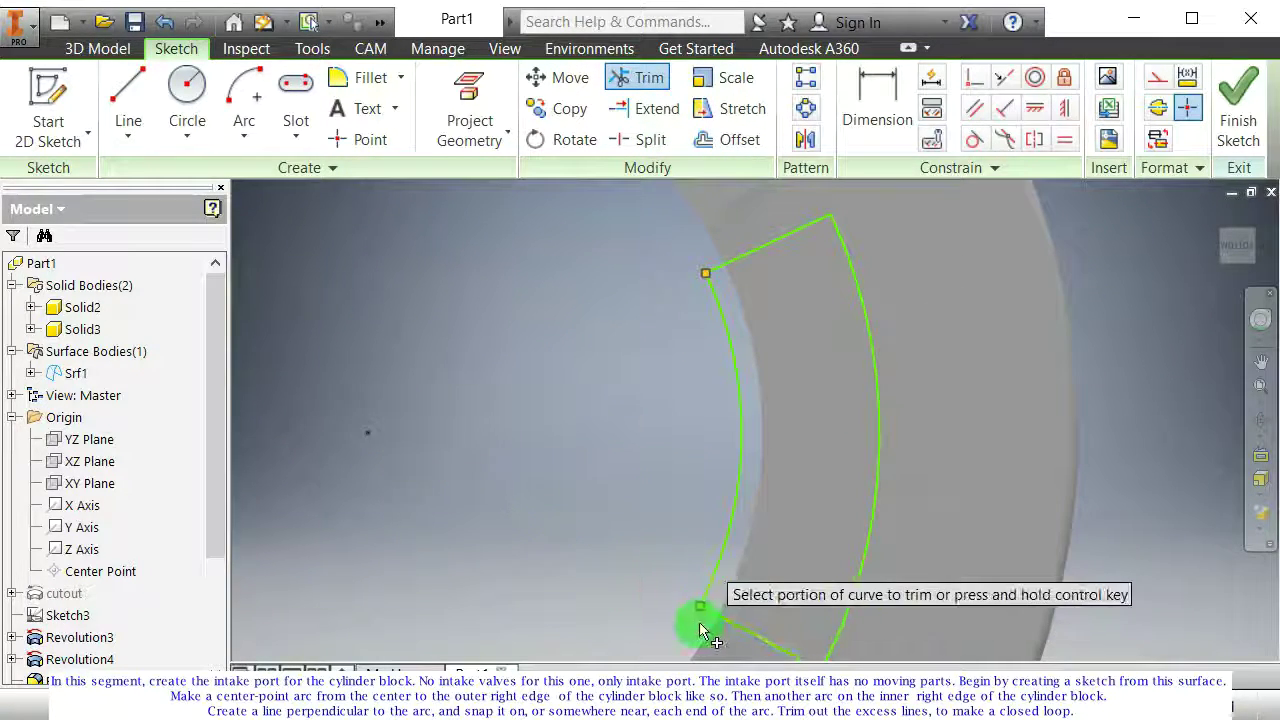
{"action": "scroll", "coordinate": [698, 610], "scroll_direction": "up", "scroll_amount": 3}
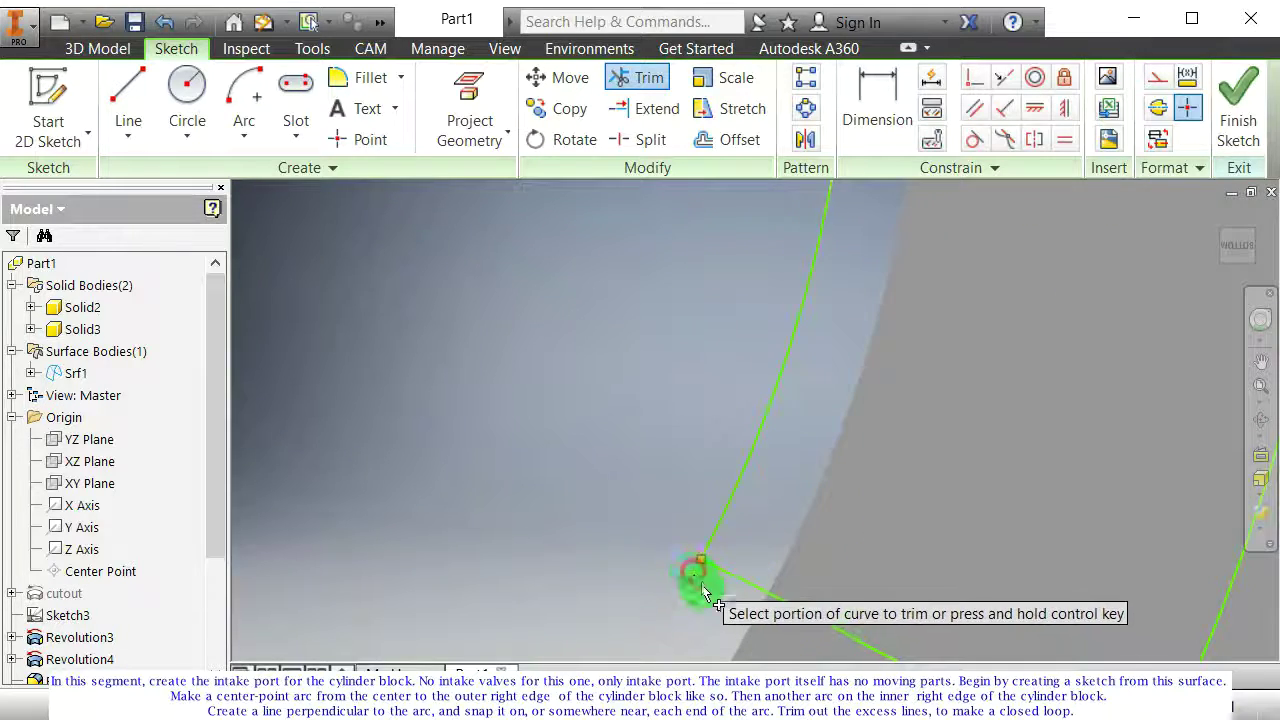
{"action": "scroll", "coordinate": [714, 591], "scroll_direction": "down", "scroll_amount": 5}
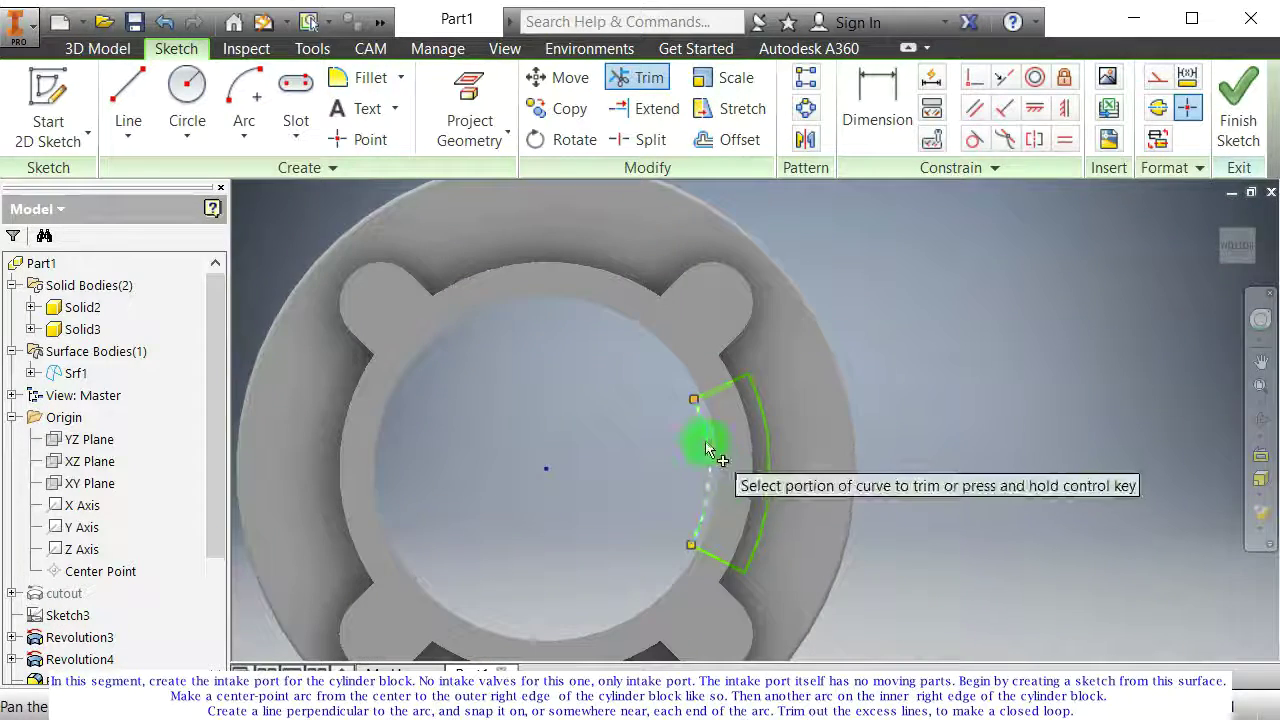
Step: Constrain the inner arc tangent to the inner edge of the cylinder bore
{"action": "mouse_move", "coordinate": [706, 445]}
{"action": "middle_mouse_down", "text": "shift"}
{"action": "mouse_move", "coordinate": [740, 457]}
{"action": "mouse_move", "coordinate": [729, 445]}
{"action": "middle_mouse_up", "text": "shift"}
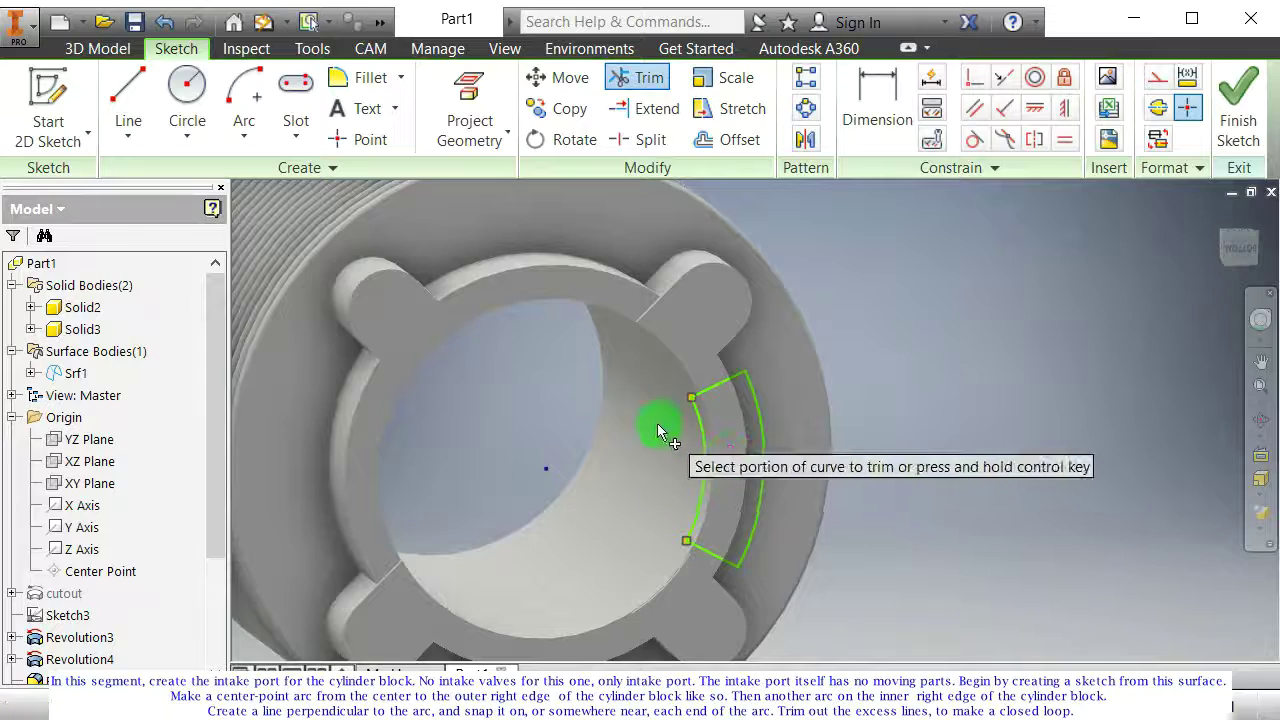
{"action": "scroll", "coordinate": [659, 430], "scroll_direction": "up", "scroll_amount": 3}
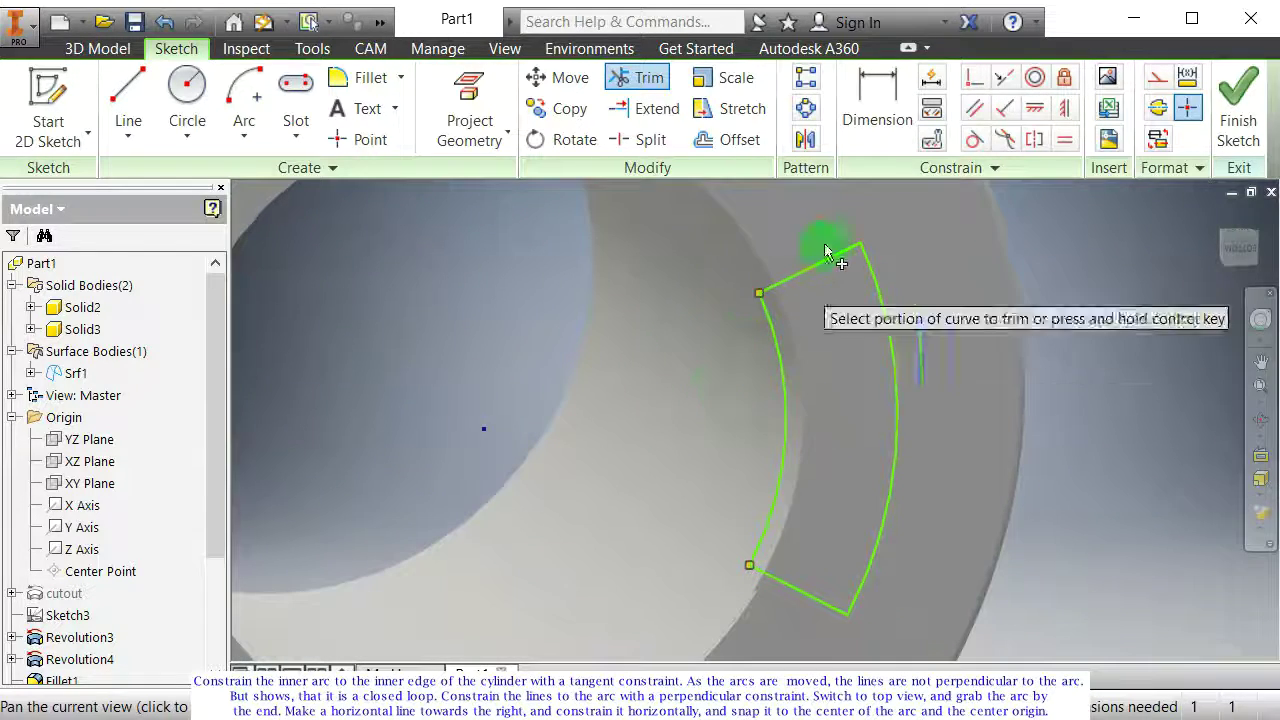
{"action": "left_click", "coordinate": [974, 139]}
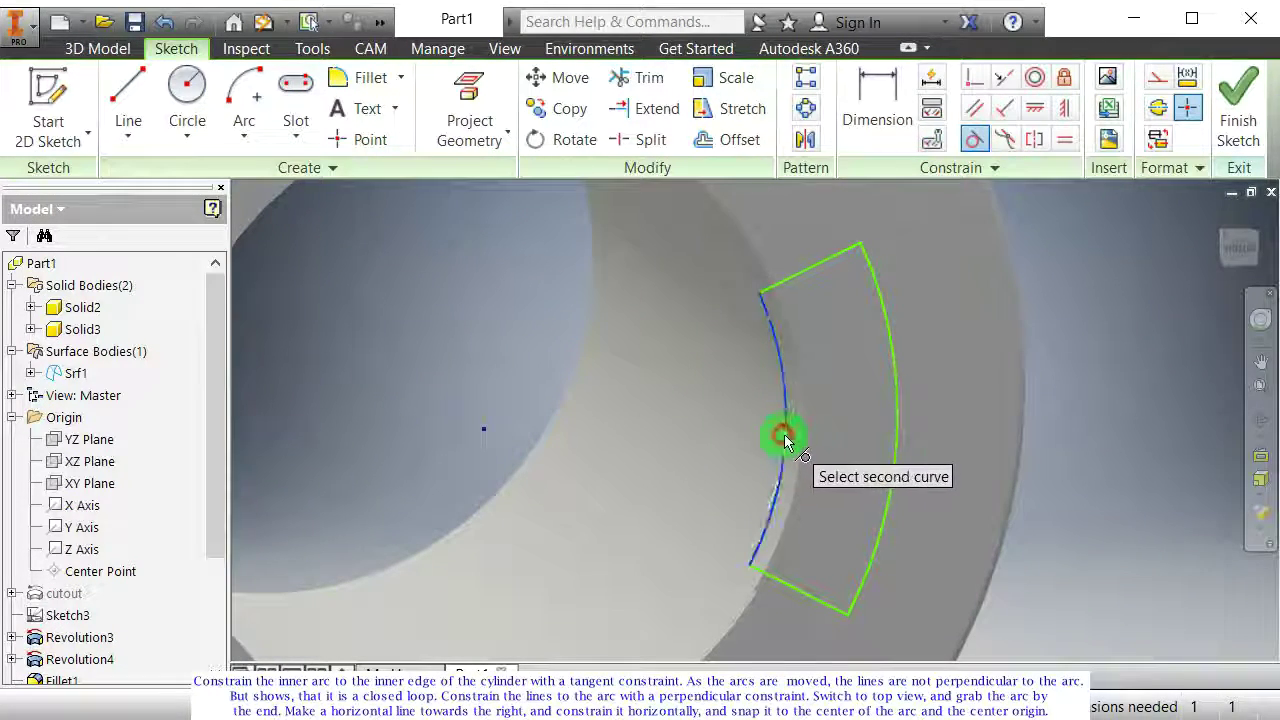
{"action": "mouse_move", "coordinate": [749, 493]}
{"action": "middle_mouse_down", "text": "shift"}
{"action": "mouse_move", "coordinate": [724, 479]}
{"action": "mouse_move", "coordinate": [744, 498]}
{"action": "middle_mouse_up", "text": "shift"}
{"action": "mouse_move", "coordinate": [702, 538]}
{"action": "left_mouse_down"}
{"action": "mouse_move", "coordinate": [694, 551]}
{"action": "mouse_move", "coordinate": [729, 514]}
{"action": "mouse_move", "coordinate": [729, 491]}
{"action": "mouse_move", "coordinate": [692, 496]}
{"action": "mouse_move", "coordinate": [731, 491]}
{"action": "mouse_move", "coordinate": [716, 482]}
{"action": "left_mouse_up"}
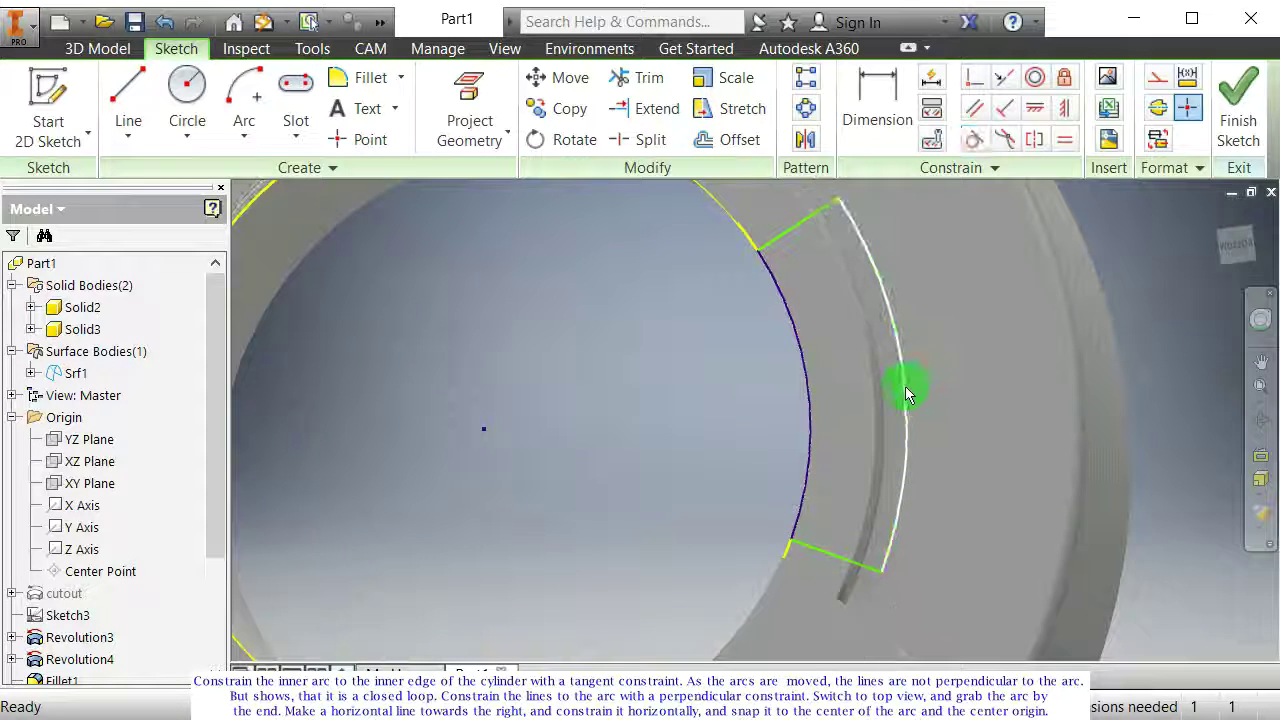
Step: Move the outer arc farther outward and make both side lines of the port outline perpendicular to it
{"action": "left_click_drag", "start_coordinate": [903, 384], "coordinate": [957, 391]}
{"action": "scroll", "coordinate": [772, 412], "scroll_direction": "up", "scroll_amount": 3}
{"action": "middle_click_drag", "start_coordinate": [722, 408], "coordinate": [707, 423]}
{"action": "left_click", "coordinate": [995, 117]}
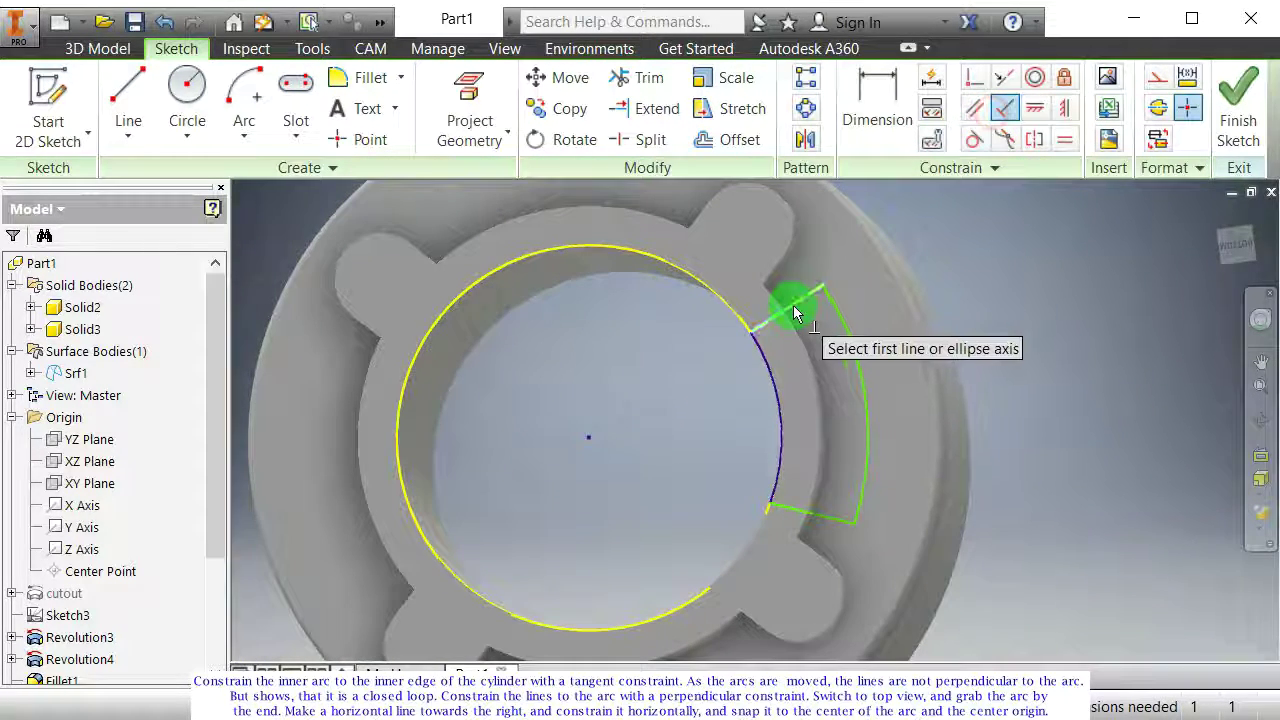
{"action": "left_click", "coordinate": [794, 303]}
{"action": "left_click", "coordinate": [840, 321]}
{"action": "left_click", "coordinate": [822, 512]}
{"action": "left_click", "coordinate": [860, 496]}
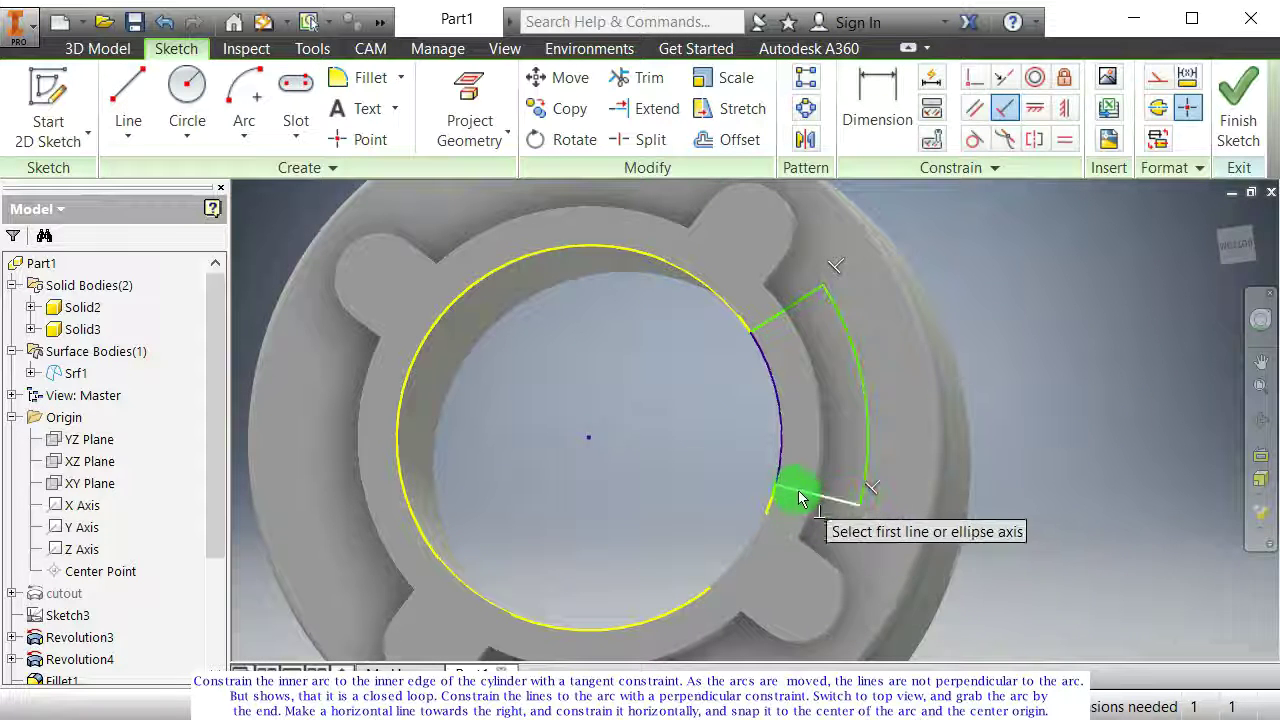
Step: Move the lower outer corner of the port outline so the lower side roughly mirrors the upper one
{"action": "scroll", "coordinate": [770, 485], "scroll_direction": "down", "scroll_amount": 5}
{"action": "scroll", "coordinate": [856, 492], "scroll_direction": "up", "scroll_amount": 2}
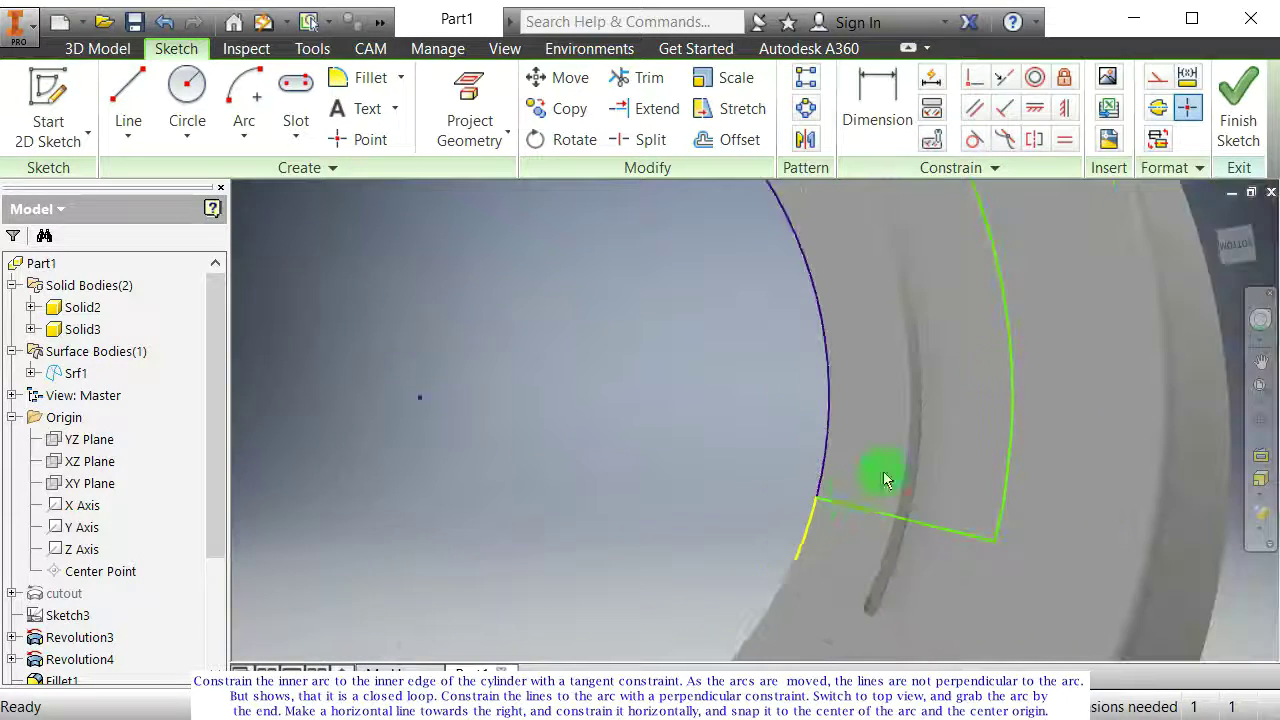
{"action": "scroll", "coordinate": [1045, 325], "scroll_direction": "up", "scroll_amount": 3}
{"action": "left_click", "coordinate": [1236, 247]}
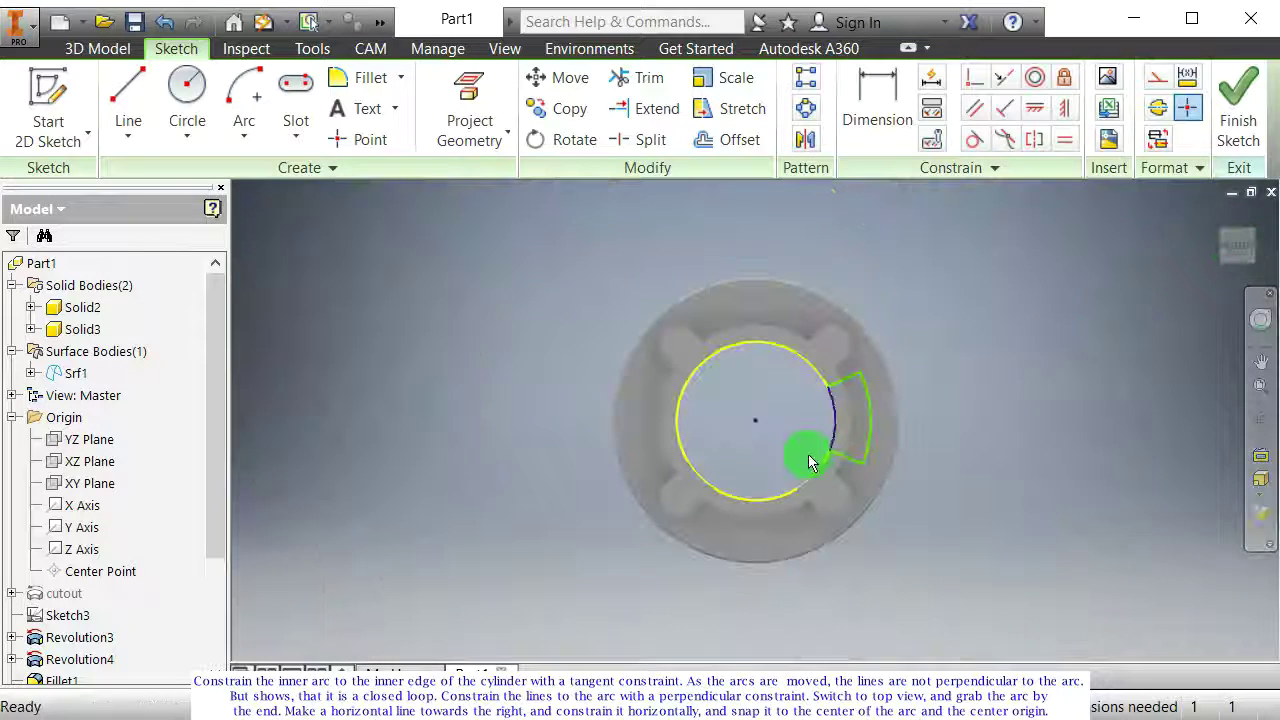
{"action": "scroll", "coordinate": [845, 452], "scroll_direction": "down", "scroll_amount": 4}
{"action": "mouse_move", "coordinate": [855, 480]}
{"action": "left_mouse_down"}
{"action": "mouse_move", "coordinate": [843, 494]}
{"action": "mouse_move", "coordinate": [912, 500]}
{"action": "mouse_move", "coordinate": [889, 523]}
{"action": "mouse_move", "coordinate": [899, 527]}
{"action": "left_mouse_up"}
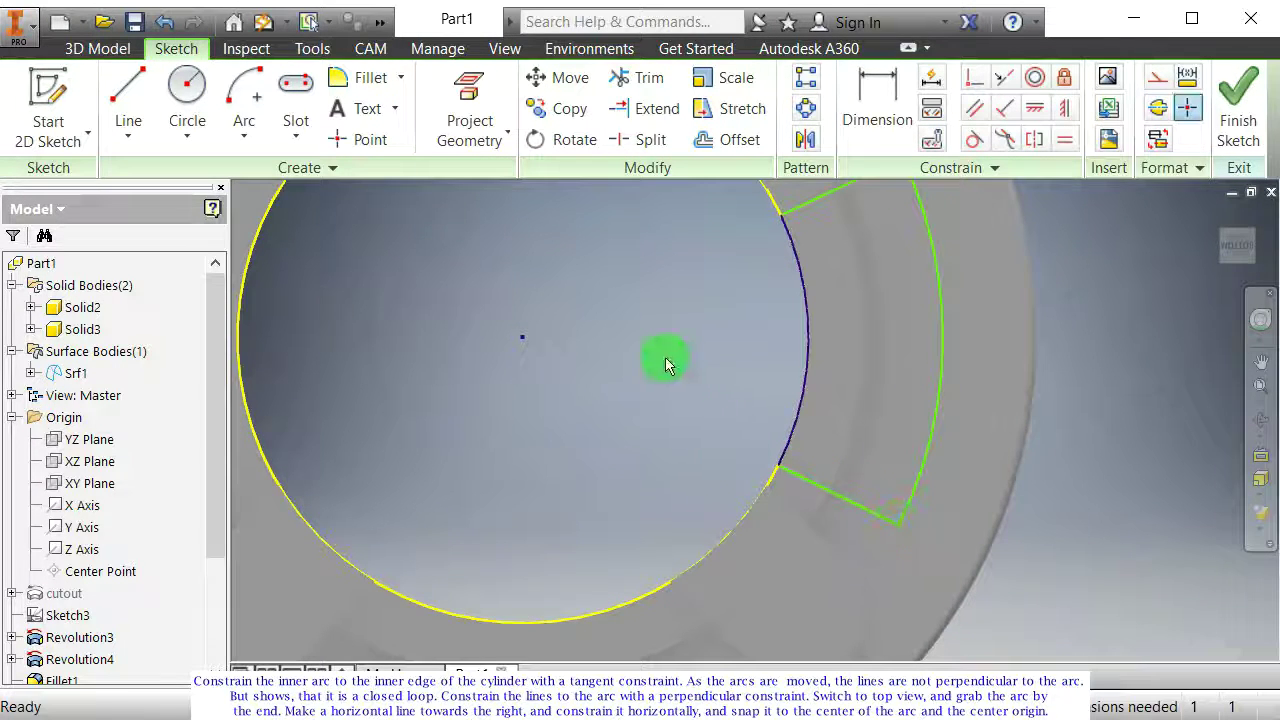
Step: Draw a horizontal line from the center origin through both arcs to beyond the outer edge of the cylinder block
{"action": "middle_click_drag", "start_coordinate": [668, 363], "coordinate": [643, 449]}
{"action": "left_click", "coordinate": [132, 105]}
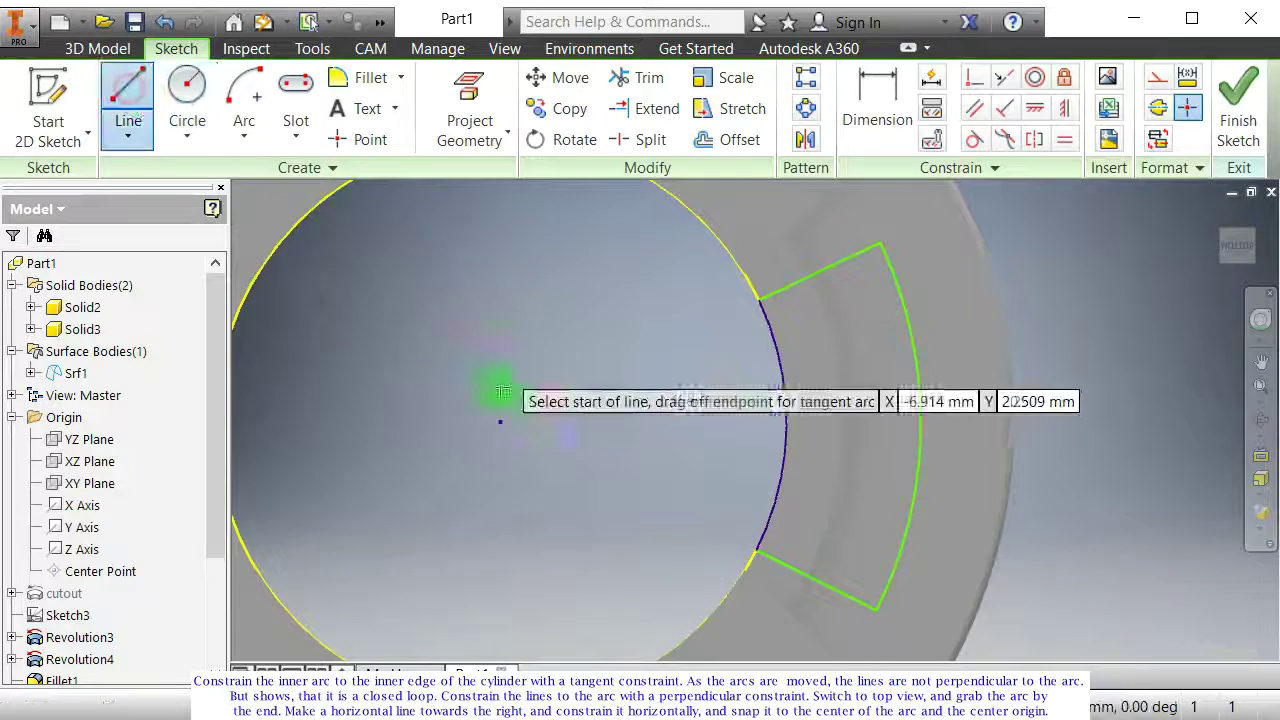
{"action": "left_click", "coordinate": [500, 421]}
{"action": "left_click", "coordinate": [1106, 421]}
{"action": "key", "text": "Escape"}
Step: Add a coincident constraint that ties the outer arc's midpoint to the horizontal line
{"action": "left_click", "coordinate": [975, 77]}
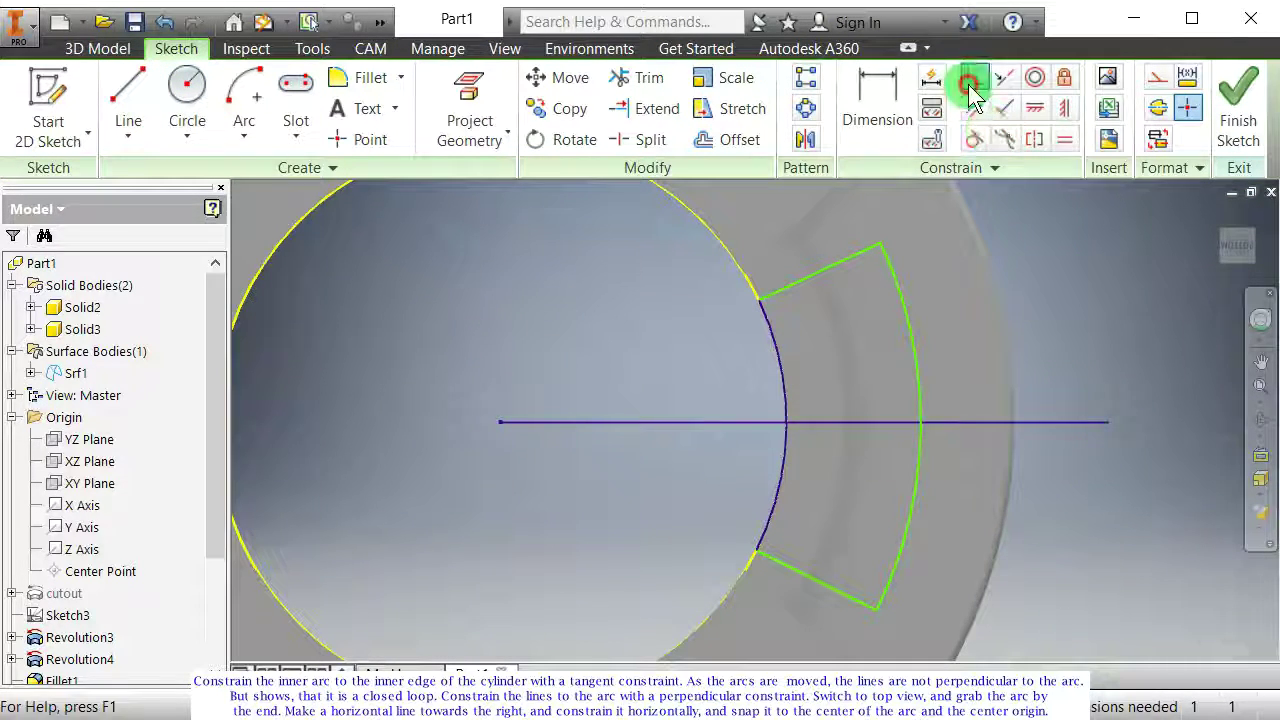
{"action": "left_click", "coordinate": [920, 427]}
{"action": "left_click", "coordinate": [922, 425]}
{"action": "key", "text": "Escape"}
{"action": "left_click", "coordinate": [498, 422]}
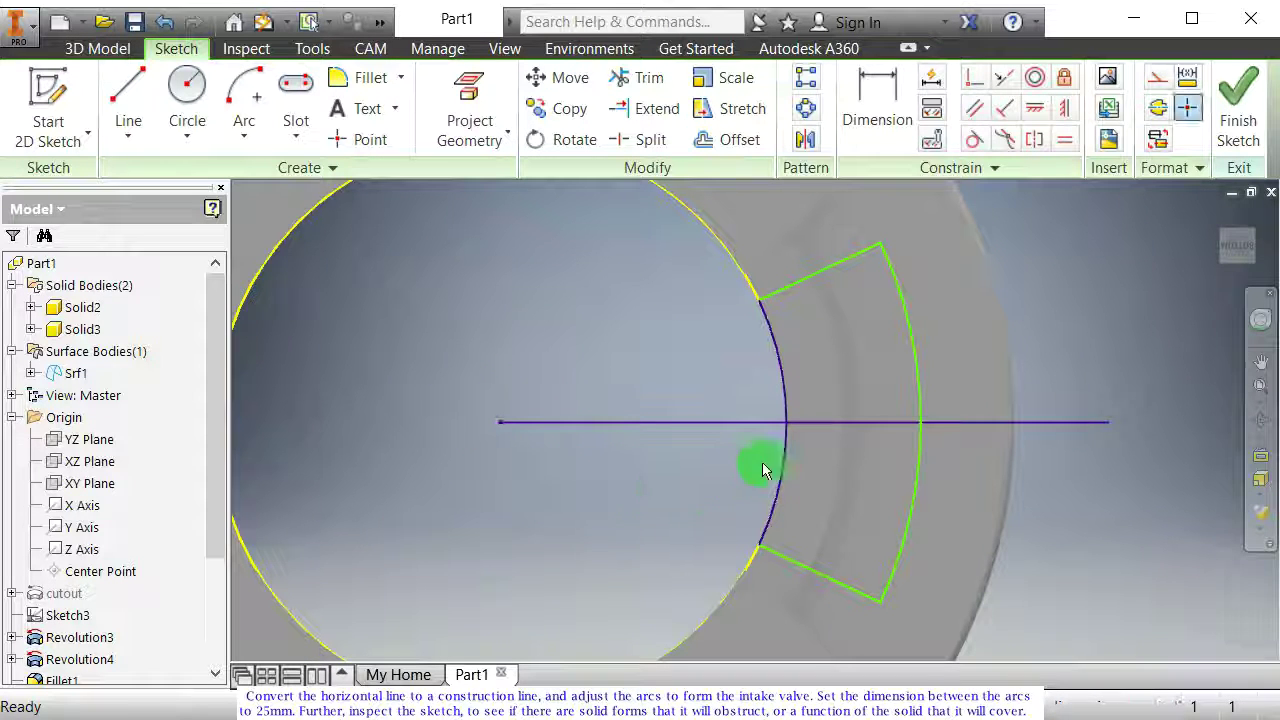
Step: Convert the horizontal line to a construction line and enlarge the port outline by moving its upper outer corner outward
{"action": "left_click", "coordinate": [752, 424]}
{"action": "left_click", "coordinate": [1152, 79]}
{"action": "middle_click_drag", "start_coordinate": [709, 430], "coordinate": [668, 410]}
{"action": "mouse_move", "coordinate": [851, 228]}
{"action": "left_mouse_down"}
{"action": "mouse_move", "coordinate": [851, 252]}
{"action": "mouse_move", "coordinate": [856, 213]}
{"action": "left_mouse_up"}
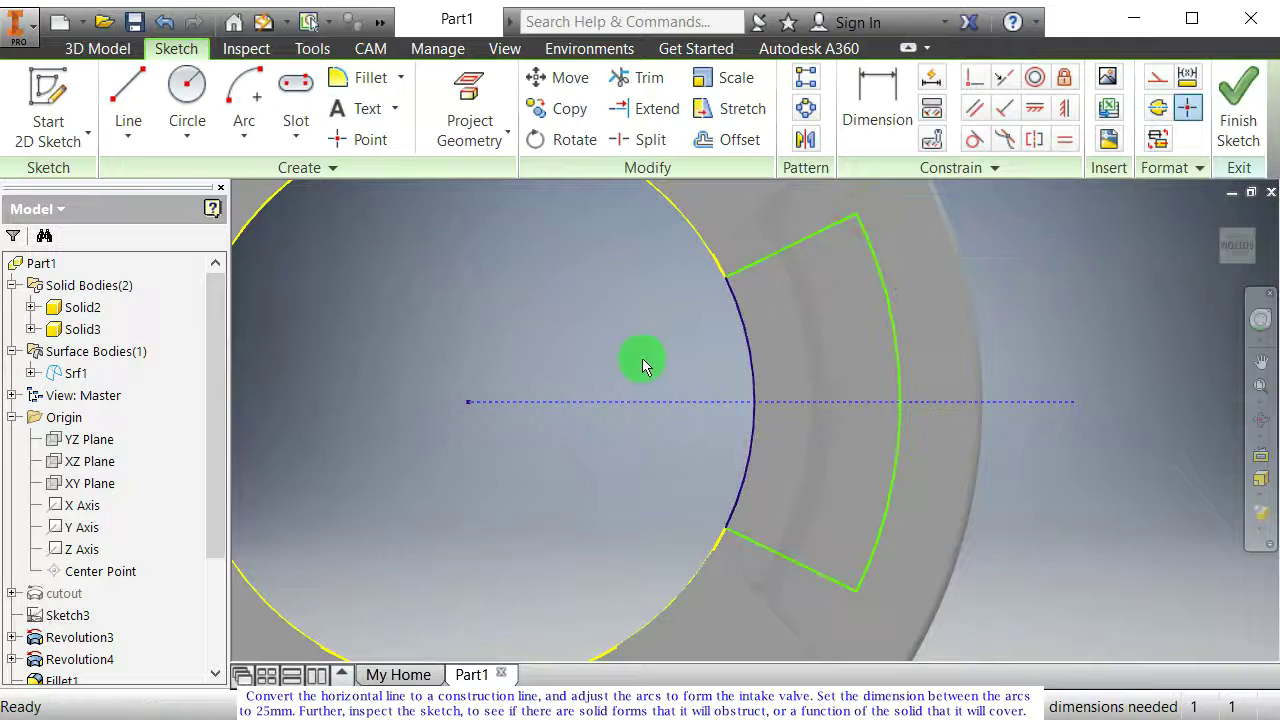
Step: Dimension the distance between the inner and outer arcs as 25 mm
{"action": "left_click", "coordinate": [877, 100]}
{"action": "left_click", "coordinate": [752, 380]}
{"action": "left_click", "coordinate": [891, 368]}
{"action": "left_click", "coordinate": [899, 376]}
{"action": "left_click", "coordinate": [850, 350]}
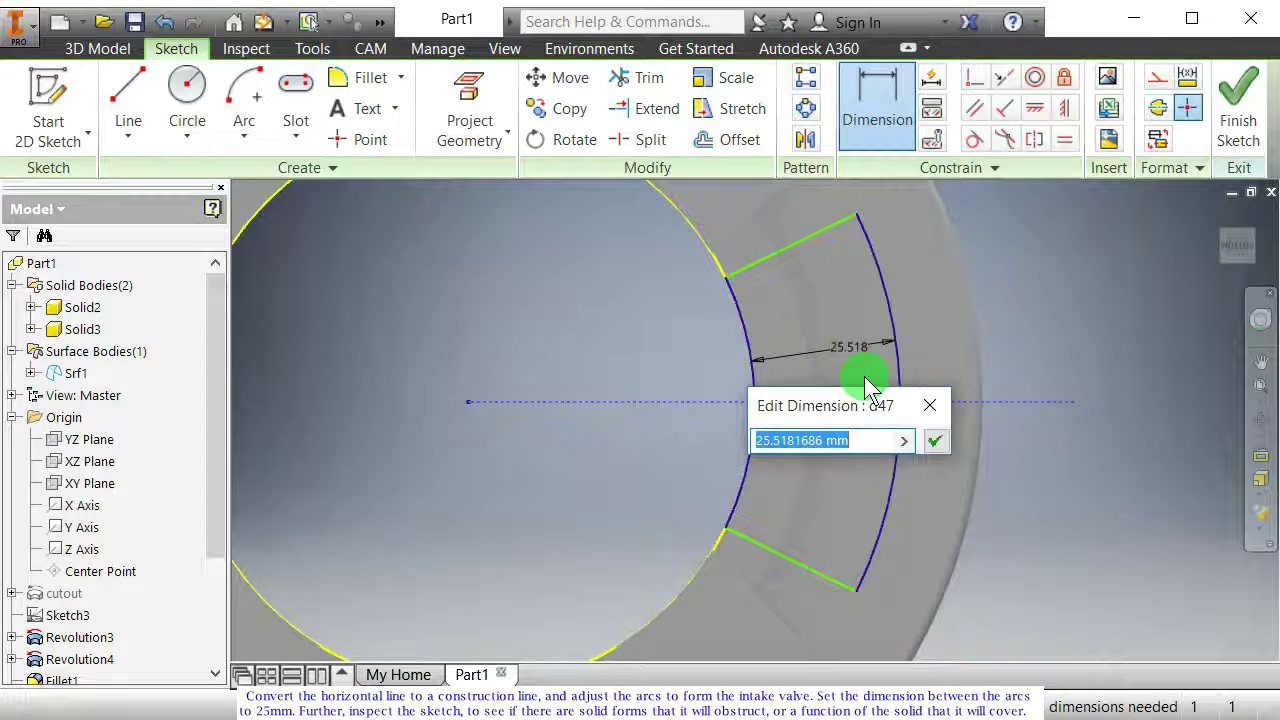
{"action": "key", "text": "Return"}
{"action": "key", "text": "Escape"}
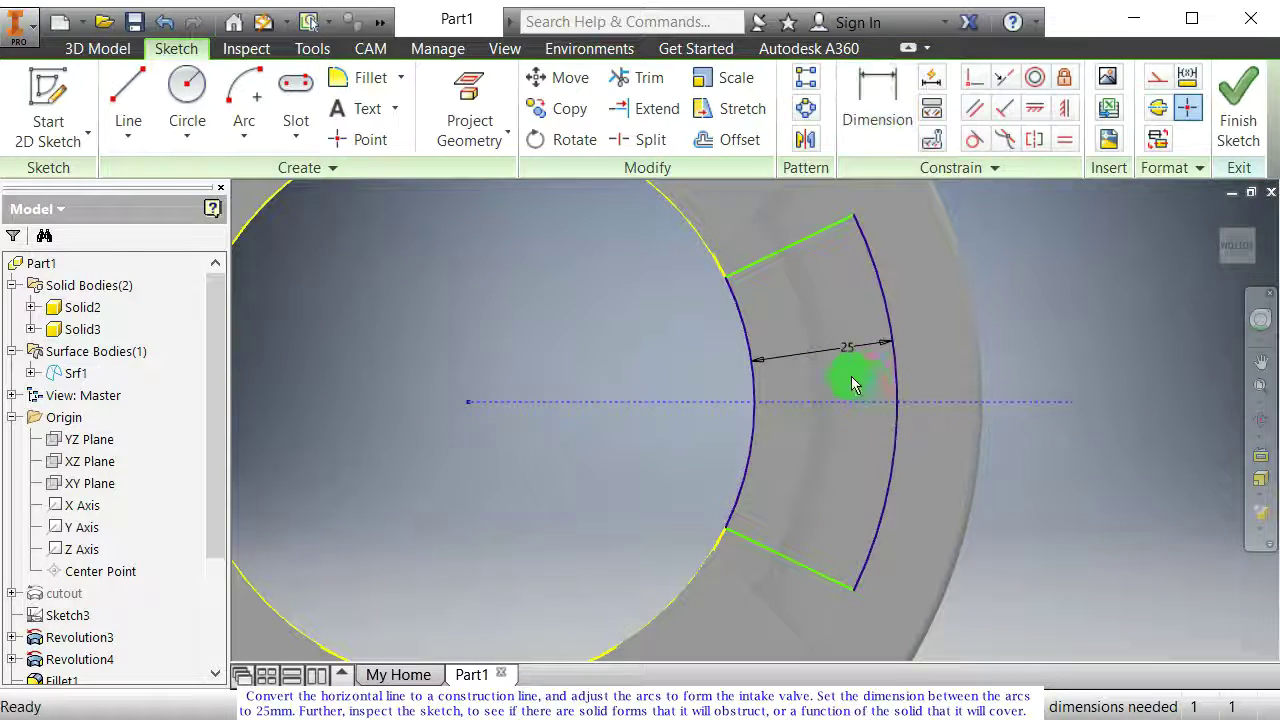
Step: Extrude the arc-shaped port profile with the direction reversed up into the cylinder block and the operation set to join
{"action": "mouse_move", "coordinate": [881, 425]}
{"action": "middle_mouse_down", "text": "shift"}
{"action": "mouse_move", "coordinate": [763, 451]}
{"action": "mouse_move", "coordinate": [934, 357]}
{"action": "mouse_move", "coordinate": [909, 366]}
{"action": "mouse_move", "coordinate": [869, 423]}
{"action": "mouse_move", "coordinate": [876, 447]}
{"action": "mouse_move", "coordinate": [899, 439]}
{"action": "mouse_move", "coordinate": [914, 320]}
{"action": "mouse_move", "coordinate": [857, 443]}
{"action": "mouse_move", "coordinate": [829, 394]}
{"action": "mouse_move", "coordinate": [815, 400]}
{"action": "middle_mouse_up", "text": "shift"}
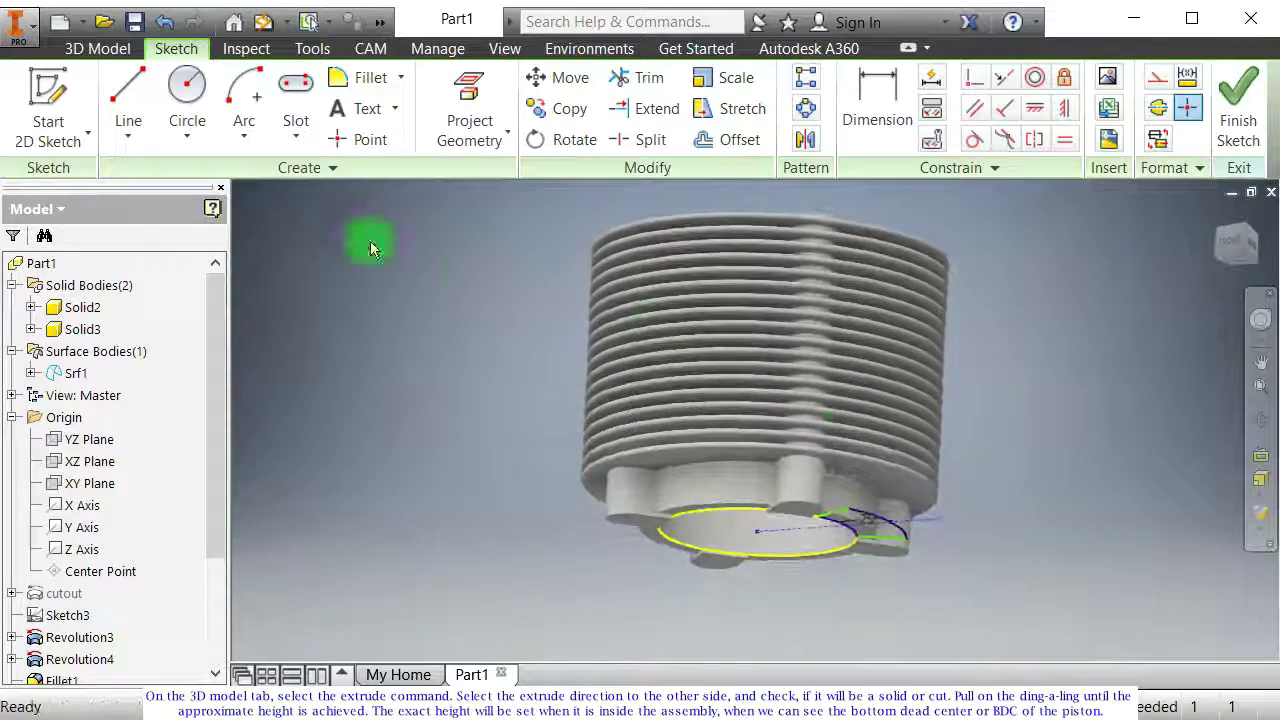
{"action": "left_click", "coordinate": [117, 52]}
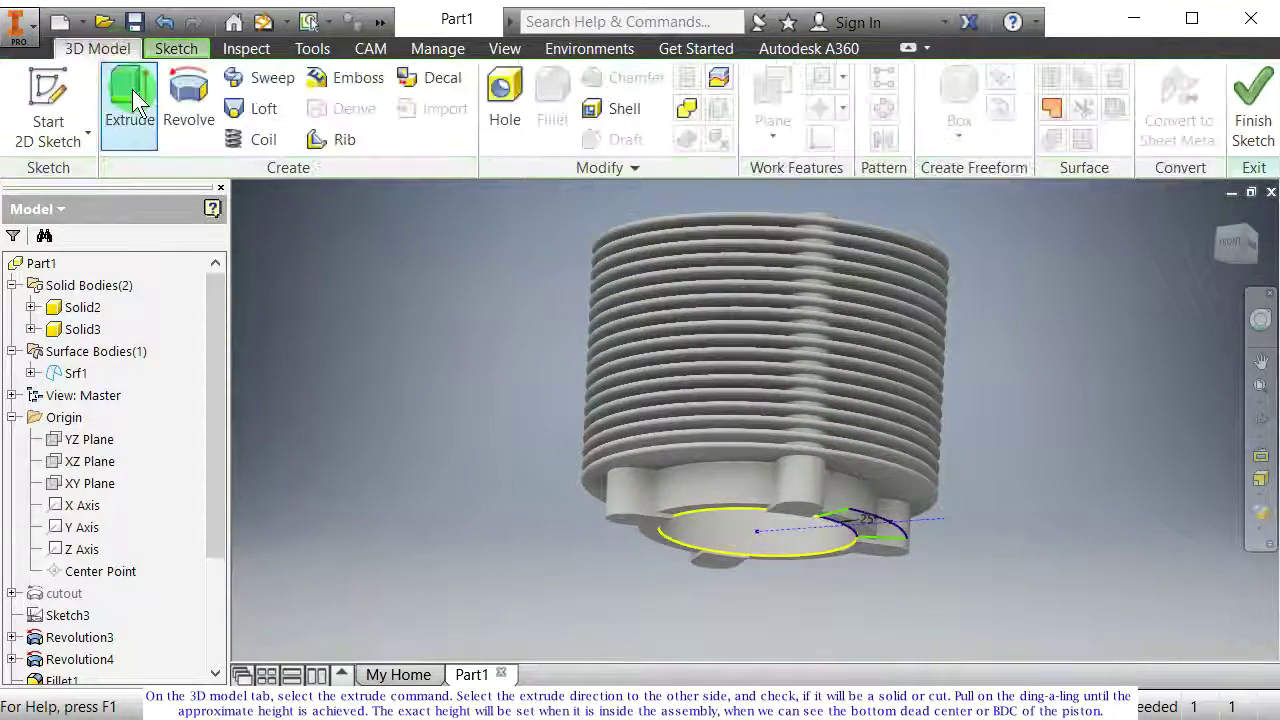
{"action": "left_click", "coordinate": [881, 531]}
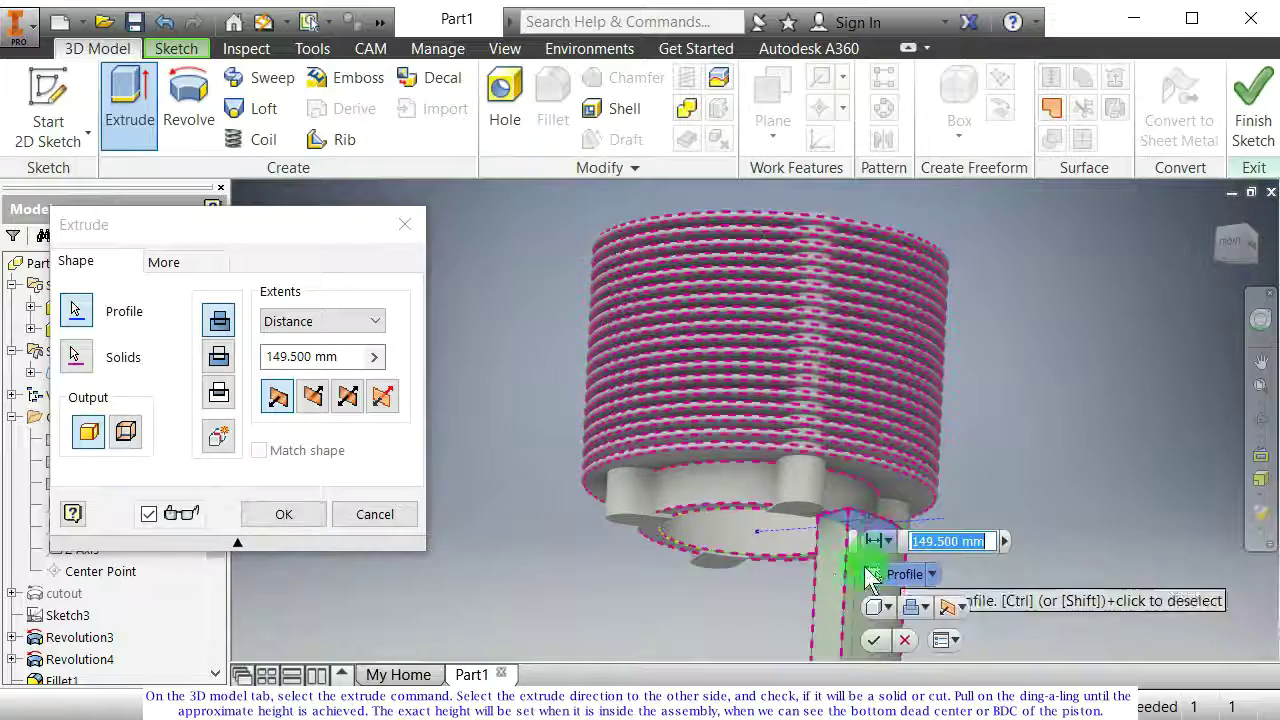
{"action": "middle_click_drag", "start_coordinate": [780, 543], "coordinate": [752, 469]}
{"action": "left_click", "coordinate": [312, 396]}
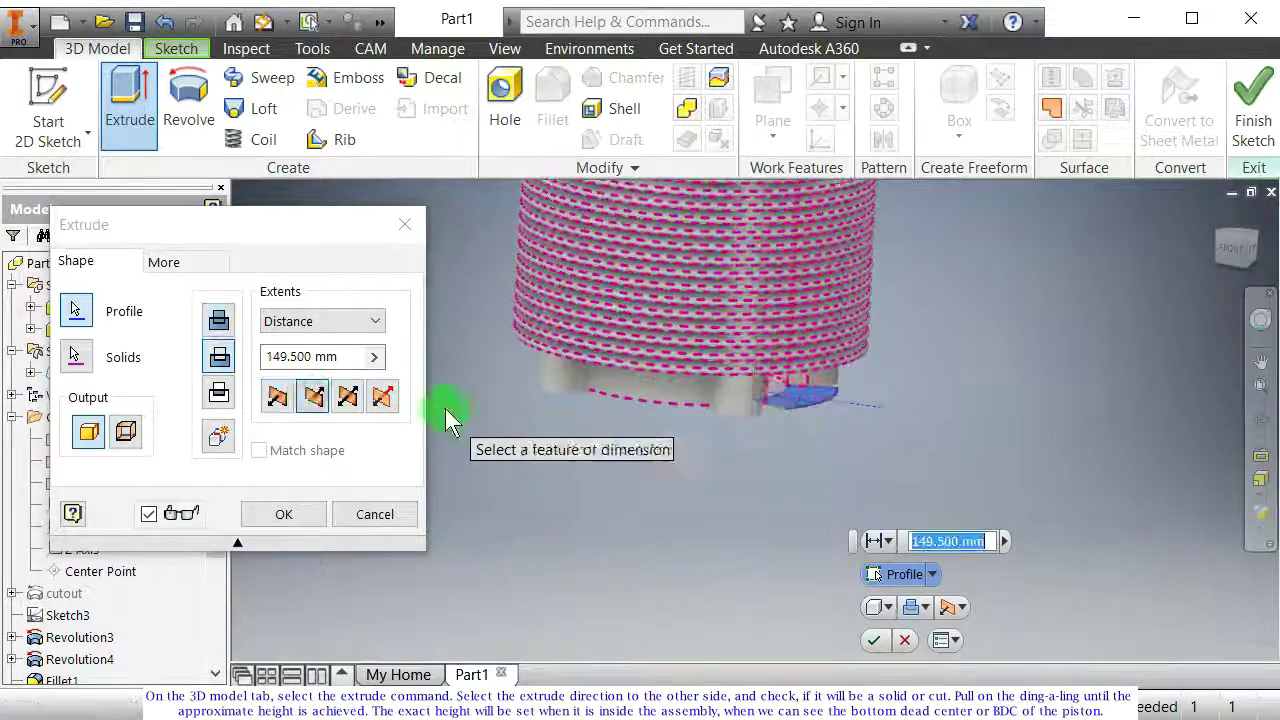
{"action": "middle_click_drag", "start_coordinate": [780, 420], "coordinate": [766, 591]}
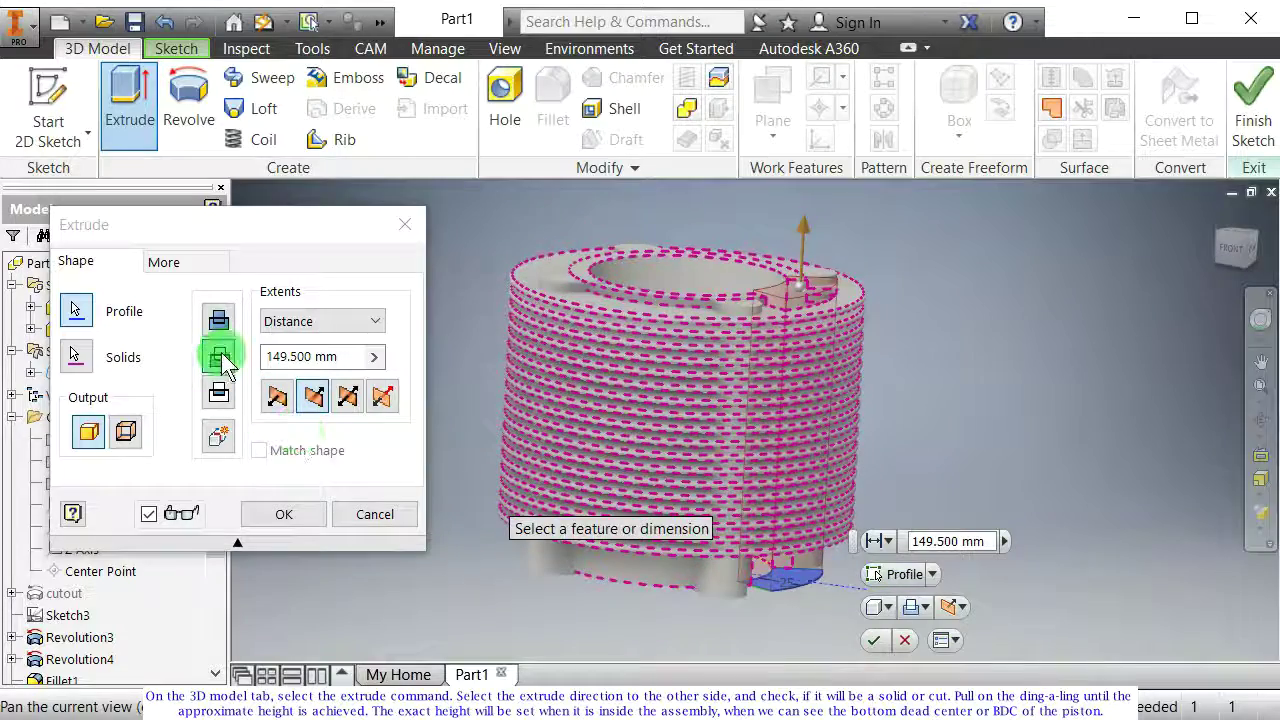
{"action": "left_click", "coordinate": [220, 320]}
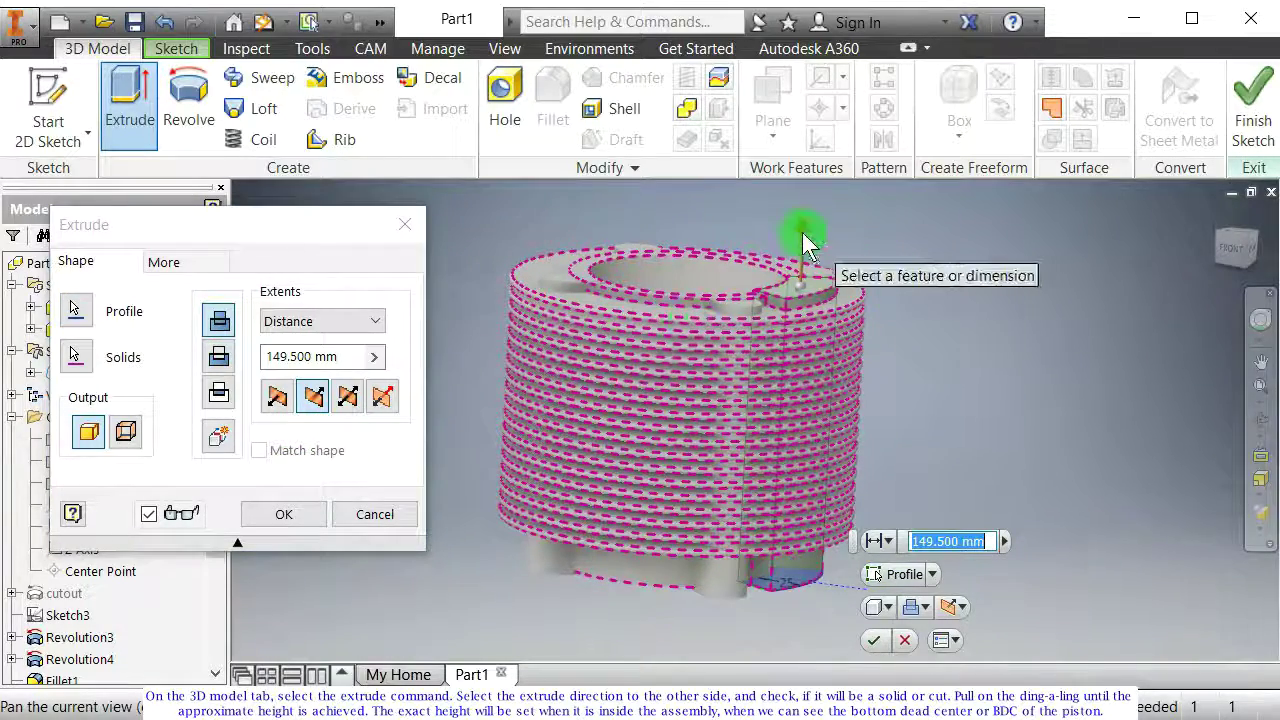
Step: Adjust the port extrusion's height against the fins, set its distance to 50 mm and create it
{"action": "left_click_drag", "start_coordinate": [805, 232], "coordinate": [805, 417]}
{"action": "middle_click_drag", "start_coordinate": [805, 417], "coordinate": [706, 391], "text": "shift"}
{"action": "left_click", "coordinate": [1245, 247]}
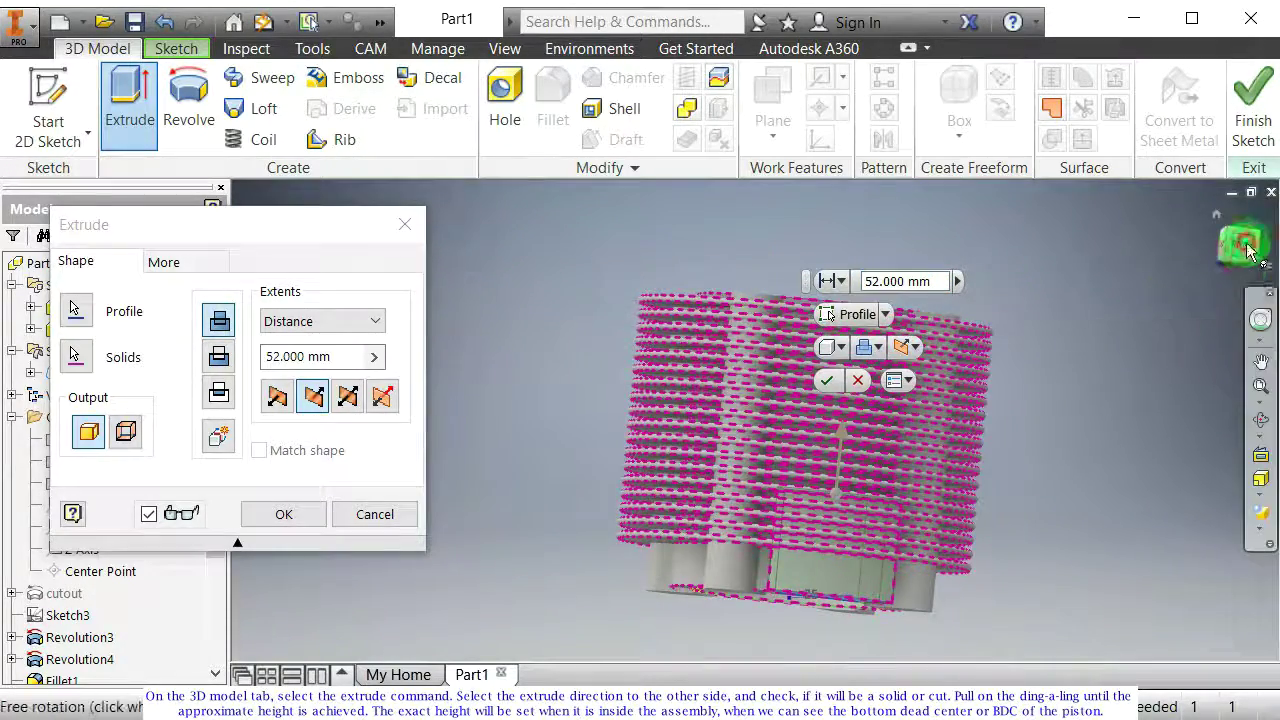
{"action": "scroll", "coordinate": [774, 449], "scroll_direction": "down", "scroll_amount": 4}
{"action": "middle_click_drag", "start_coordinate": [774, 449], "coordinate": [796, 335]}
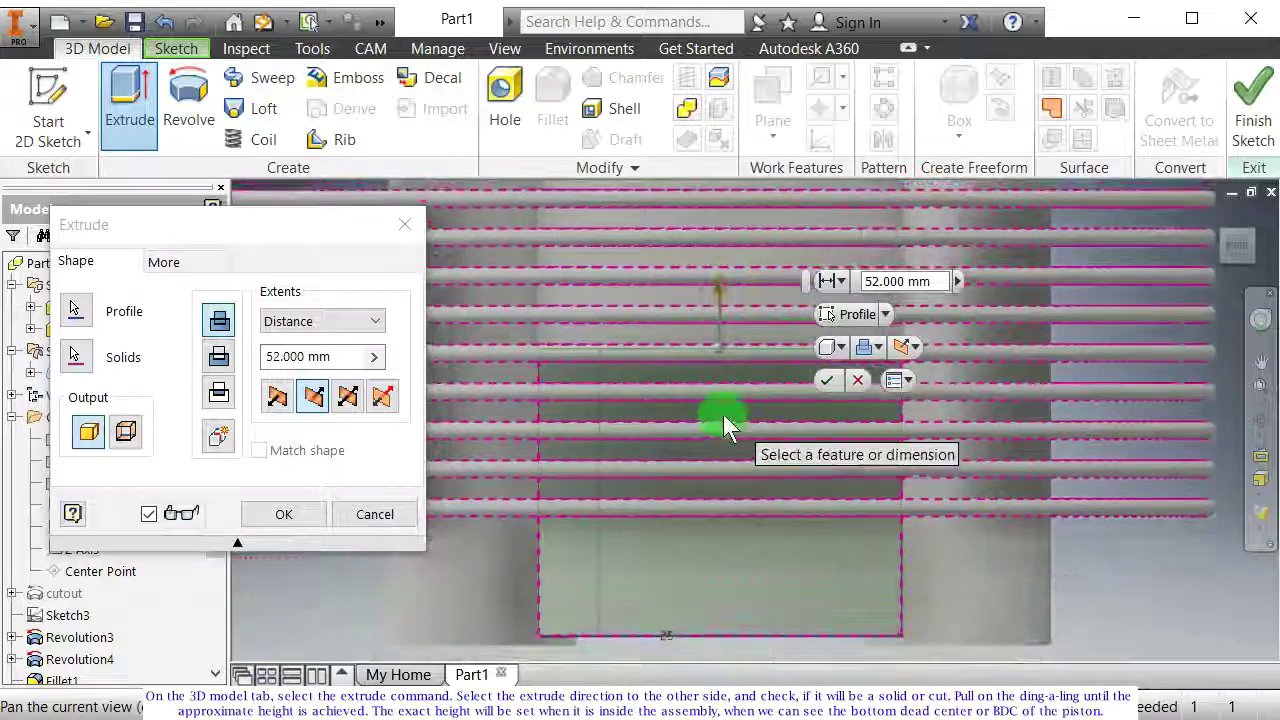
{"action": "scroll", "coordinate": [728, 409], "scroll_direction": "up", "scroll_amount": 3}
{"action": "middle_click_drag", "start_coordinate": [722, 415], "coordinate": [731, 494]}
{"action": "mouse_move", "coordinate": [727, 382]}
{"action": "left_mouse_down"}
{"action": "mouse_move", "coordinate": [731, 418]}
{"action": "mouse_move", "coordinate": [729, 397]}
{"action": "left_mouse_up"}
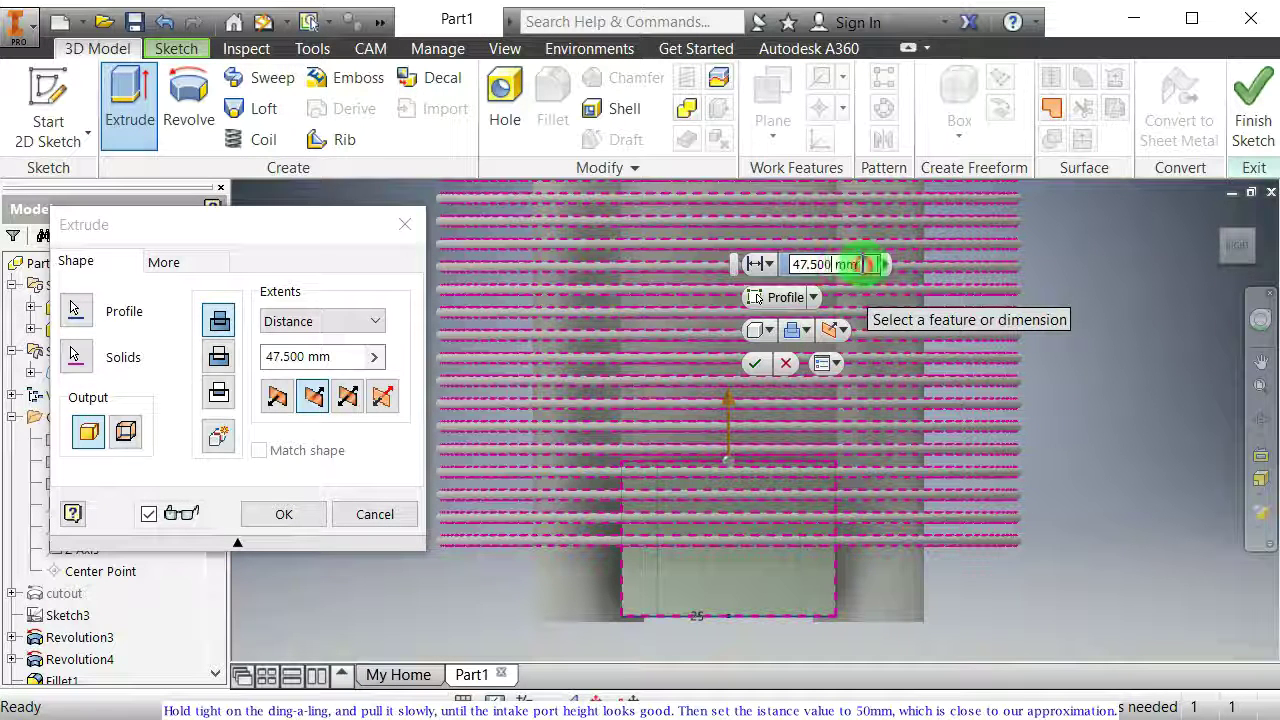
{"action": "type", "text": "50"}
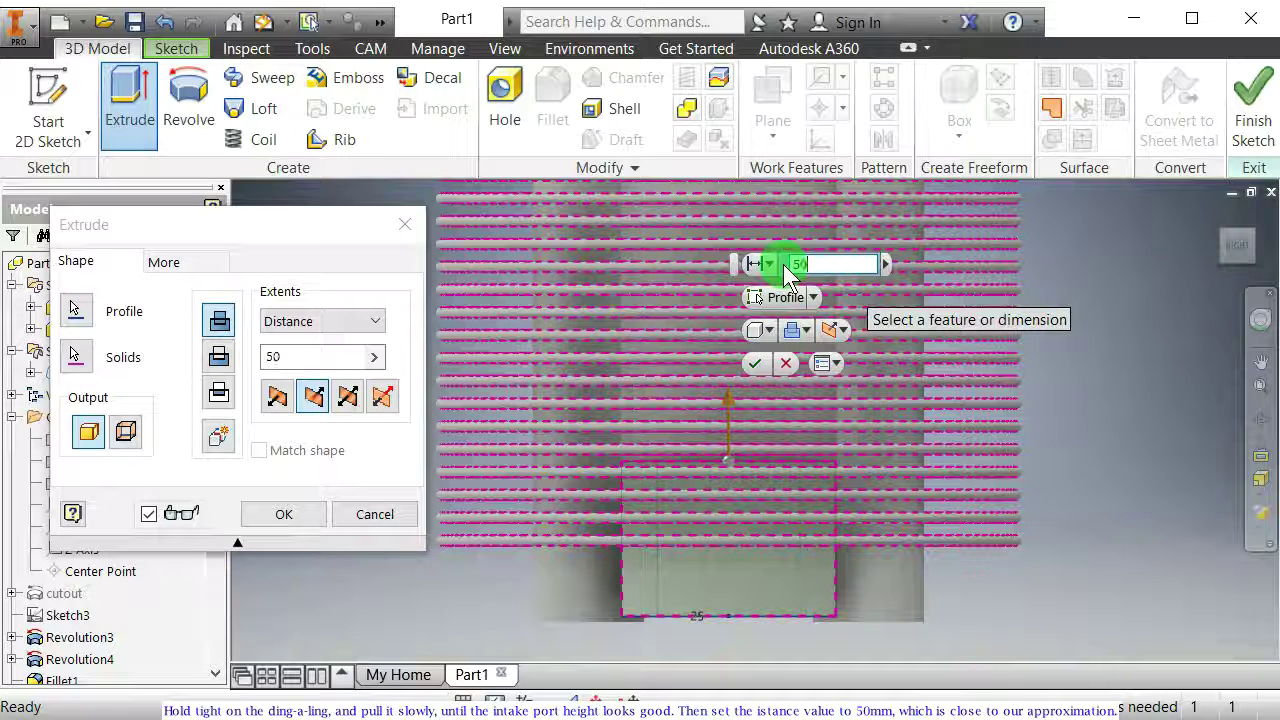
{"action": "left_click", "coordinate": [750, 365]}
Step: Edit the 50 mm port extrusion so that it produces a new solid instead of joining the cylinder
{"action": "middle_click_drag", "start_coordinate": [772, 466], "coordinate": [790, 412], "text": "shift"}
{"action": "left_click_drag", "start_coordinate": [789, 412], "coordinate": [677, 414]}
{"action": "left_click", "coordinate": [78, 330]}
{"action": "left_click", "coordinate": [177, 500]}
{"action": "left_click_drag", "start_coordinate": [217, 494], "coordinate": [217, 609]}
{"action": "double_click", "coordinate": [70, 637]}
{"action": "left_click", "coordinate": [218, 438]}
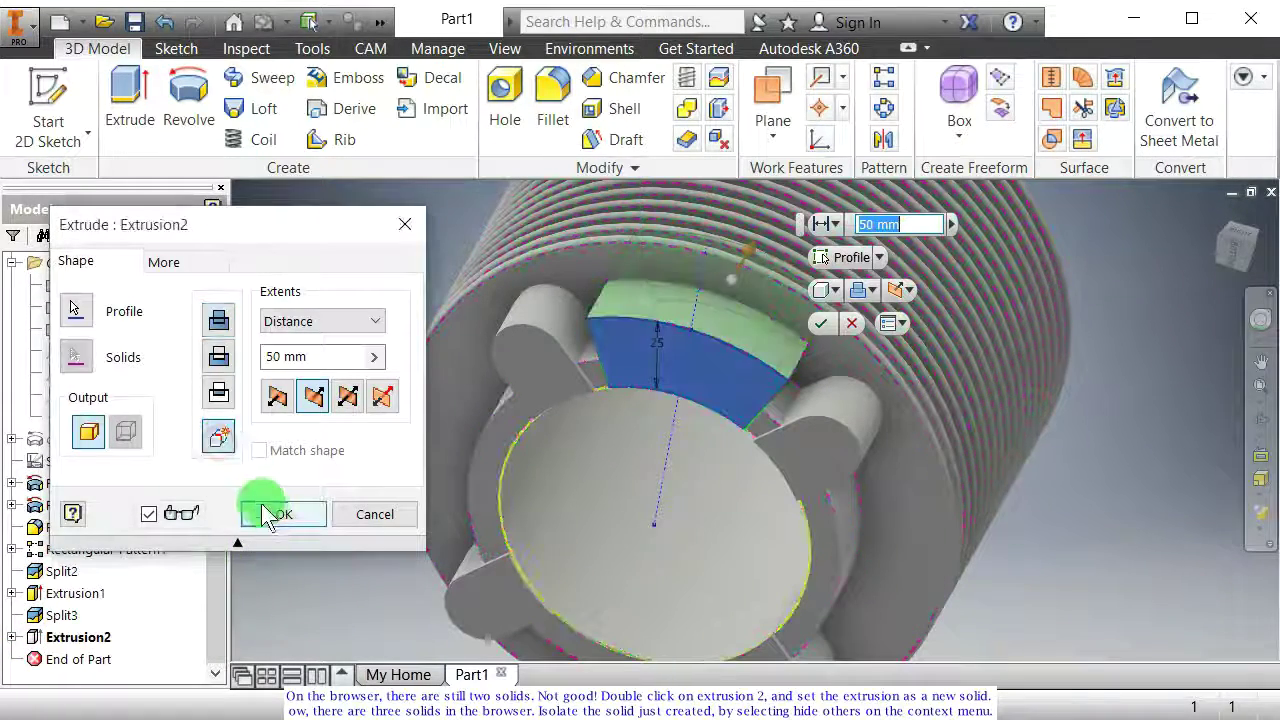
{"action": "left_click", "coordinate": [277, 515]}
Step: Isolate the new intake port solid by hiding the other solids
{"action": "middle_click_drag", "start_coordinate": [554, 475], "coordinate": [314, 487], "text": "shift"}
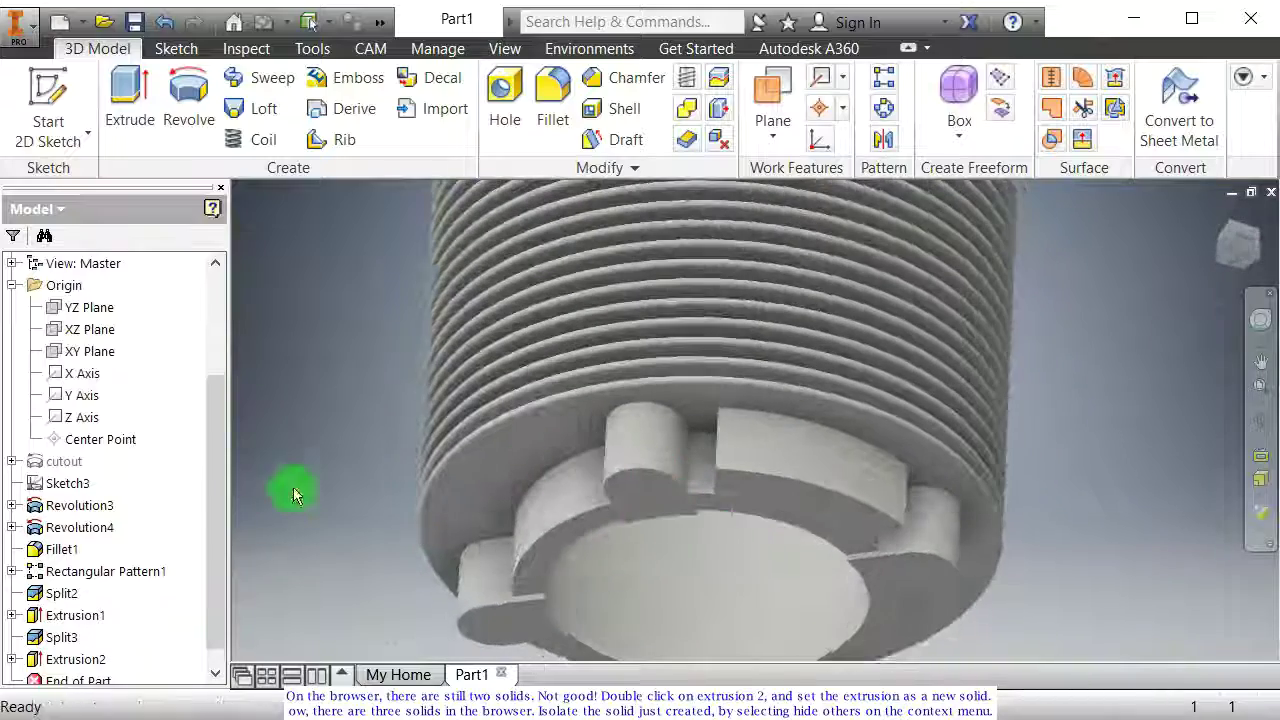
{"action": "left_click_drag", "start_coordinate": [208, 490], "coordinate": [213, 372]}
{"action": "left_click", "coordinate": [78, 352]}
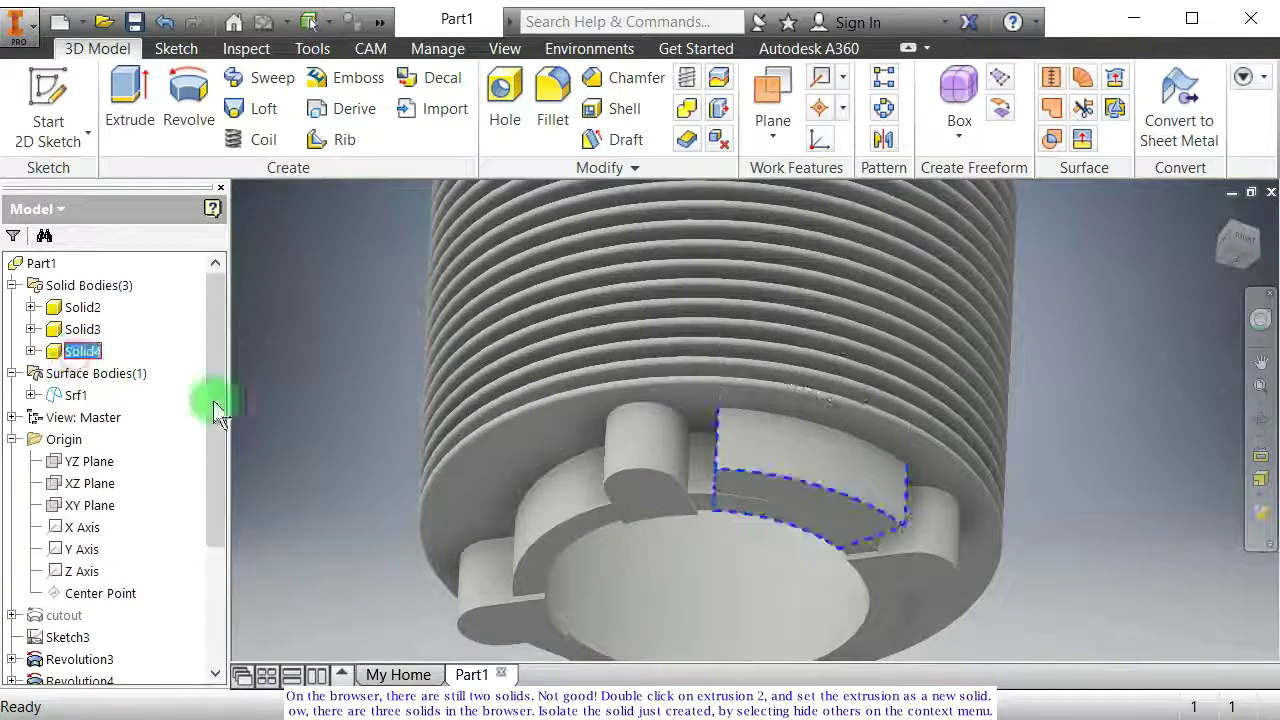
{"action": "middle_click_drag", "start_coordinate": [423, 448], "coordinate": [457, 471], "text": "shift"}
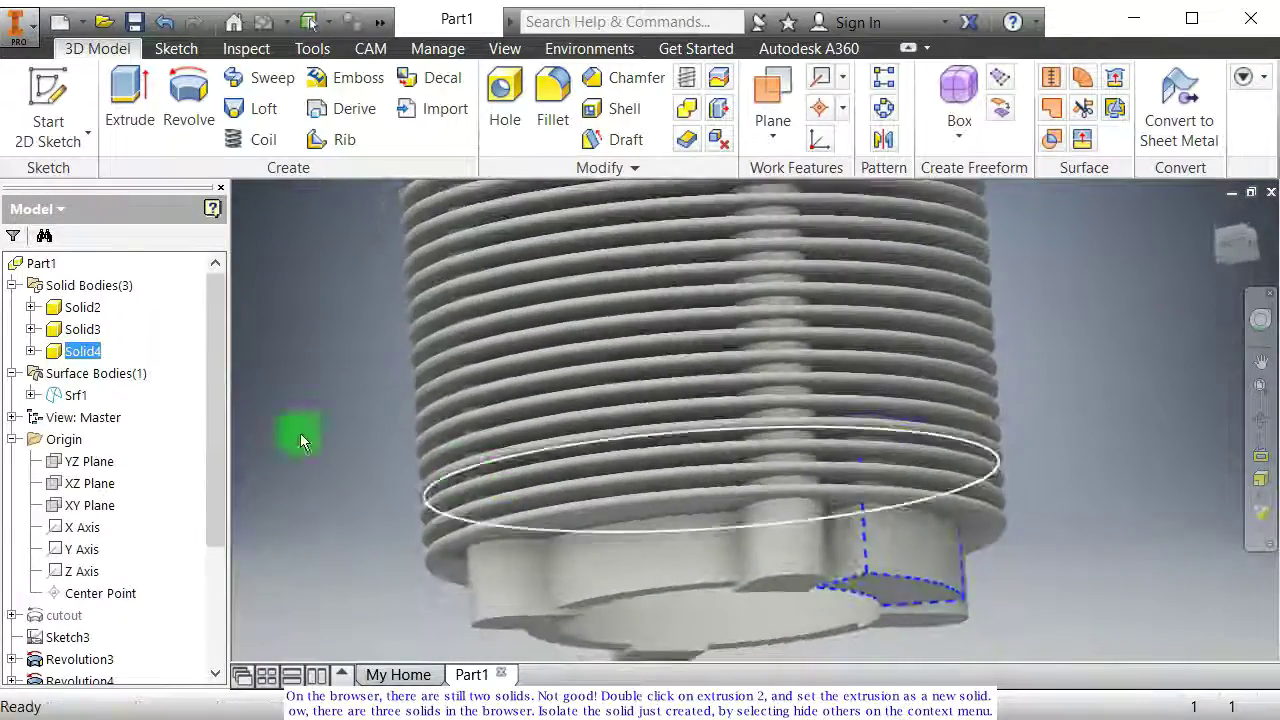
{"action": "right_click", "coordinate": [78, 352]}
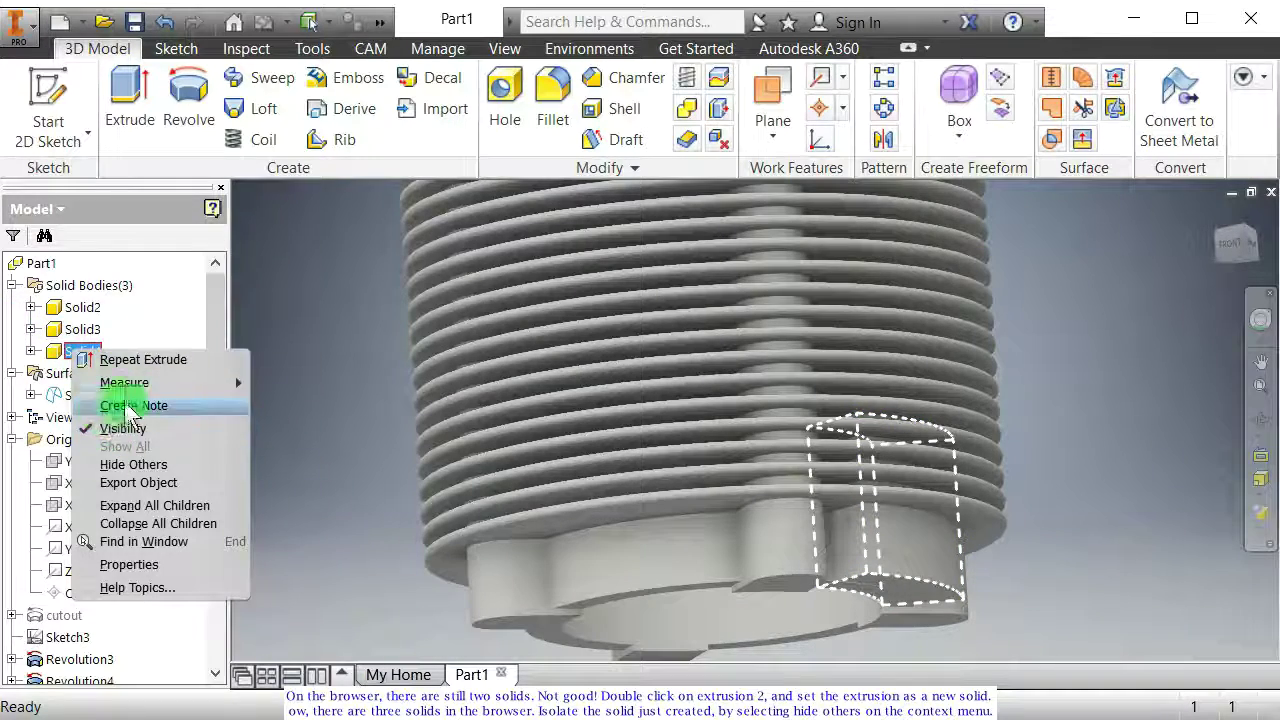
{"action": "left_click", "coordinate": [120, 465]}
{"action": "middle_click_drag", "start_coordinate": [711, 480], "coordinate": [734, 531], "text": "shift"}
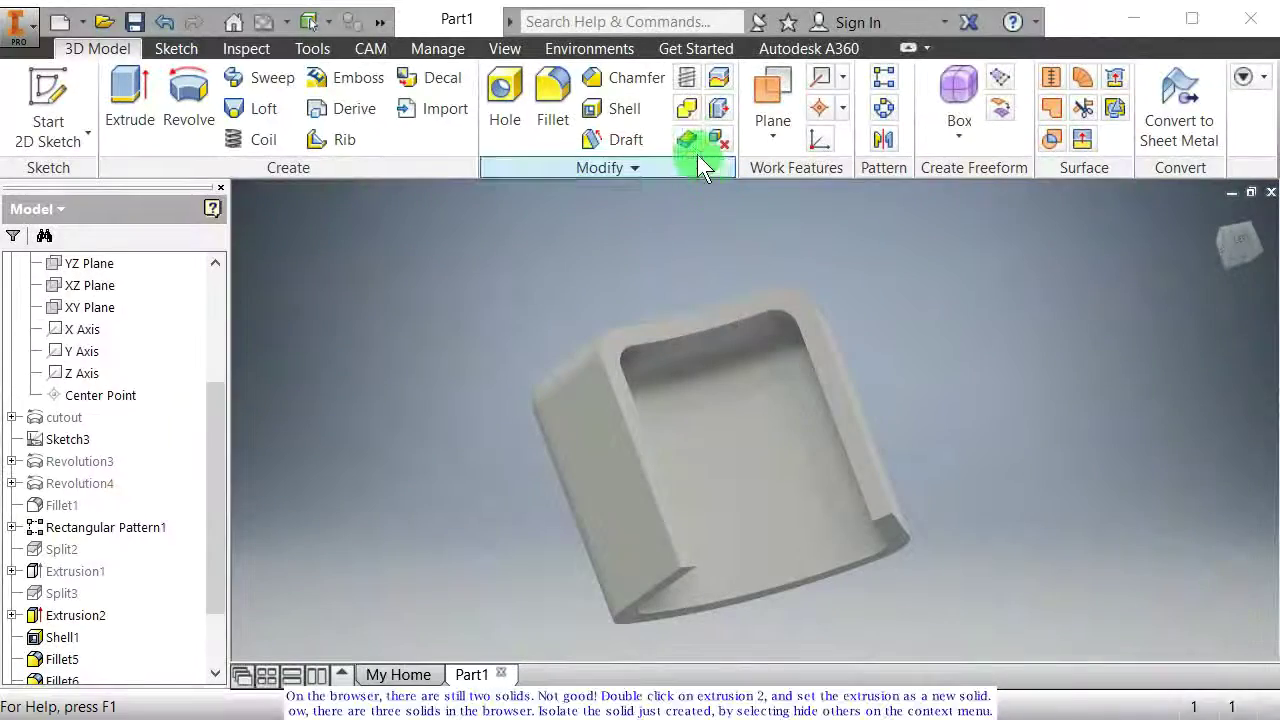
Step: Create a surface from all the inside faces of the hollowed intake port using Thicken/Offset with surface output and a distance of 0
{"action": "left_click", "coordinate": [692, 137]}
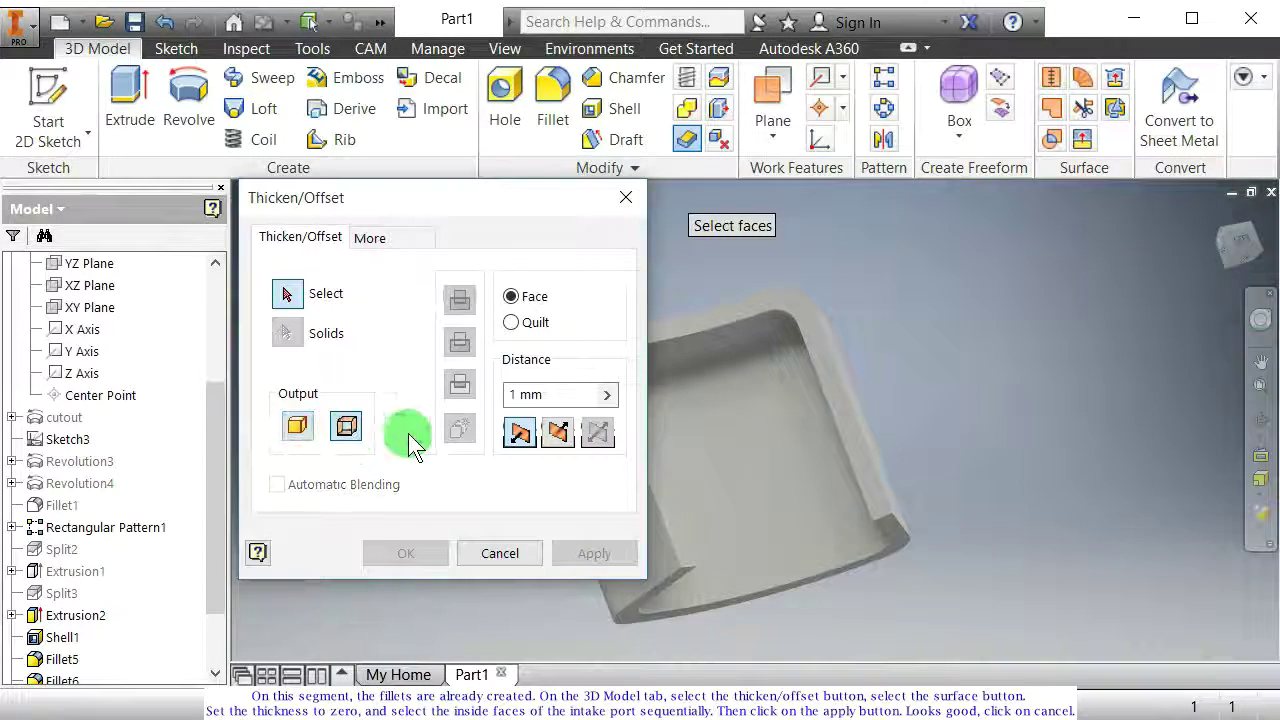
{"action": "type", "text": "0"}
{"action": "left_click", "coordinate": [286, 300]}
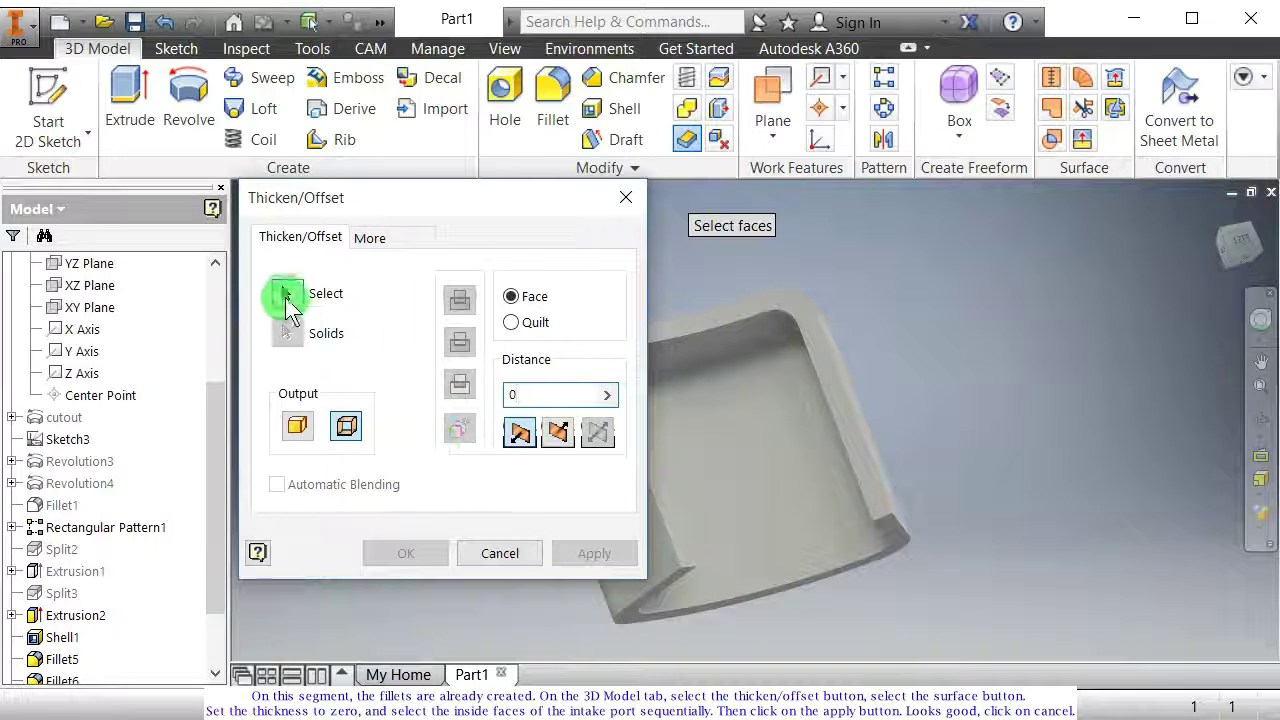
{"action": "left_click_drag", "start_coordinate": [412, 209], "coordinate": [213, 111]}
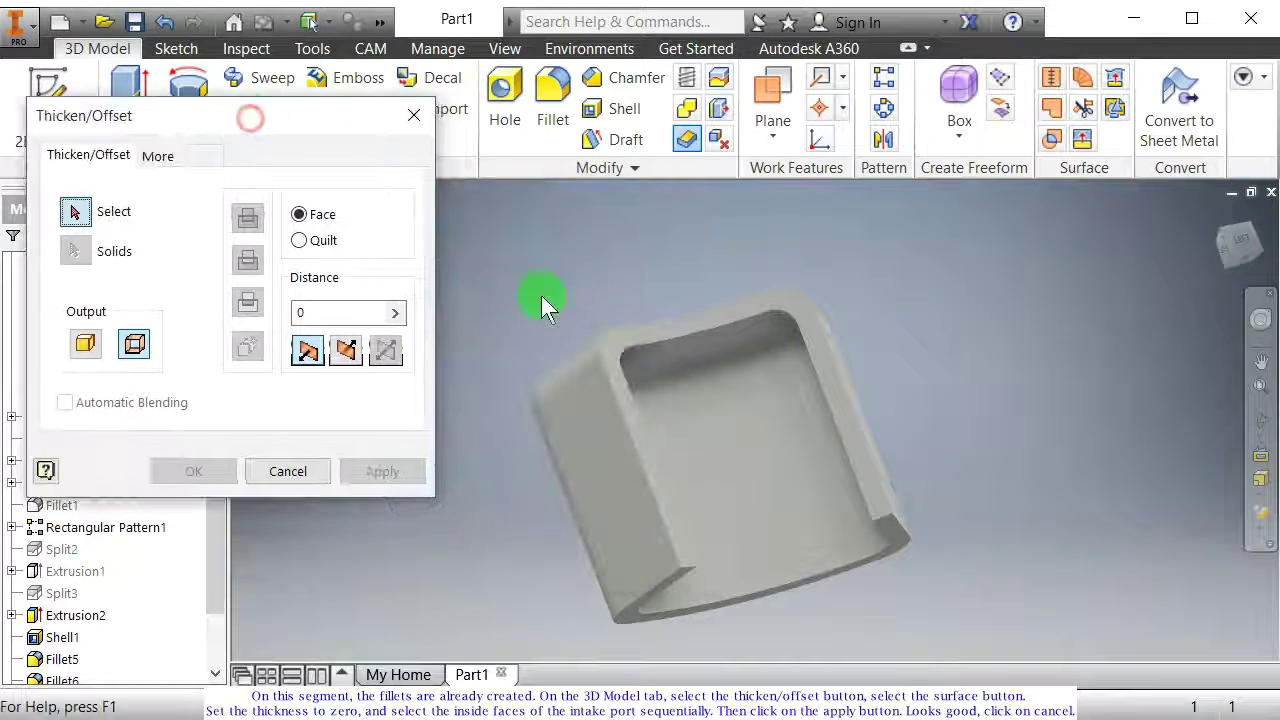
{"action": "left_click", "coordinate": [753, 444]}
{"action": "middle_click_drag", "start_coordinate": [760, 458], "coordinate": [567, 462], "text": "shift"}
{"action": "left_click", "coordinate": [834, 492]}
{"action": "left_click", "coordinate": [567, 462]}
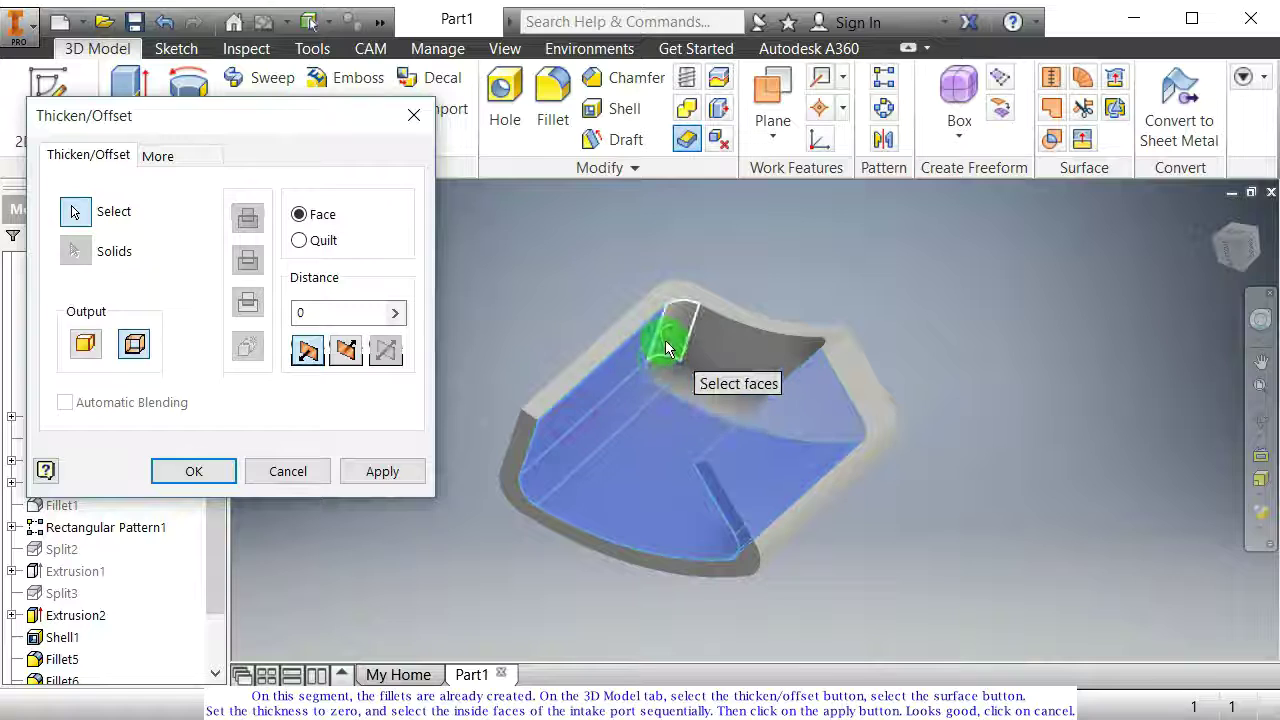
{"action": "left_click", "coordinate": [725, 363]}
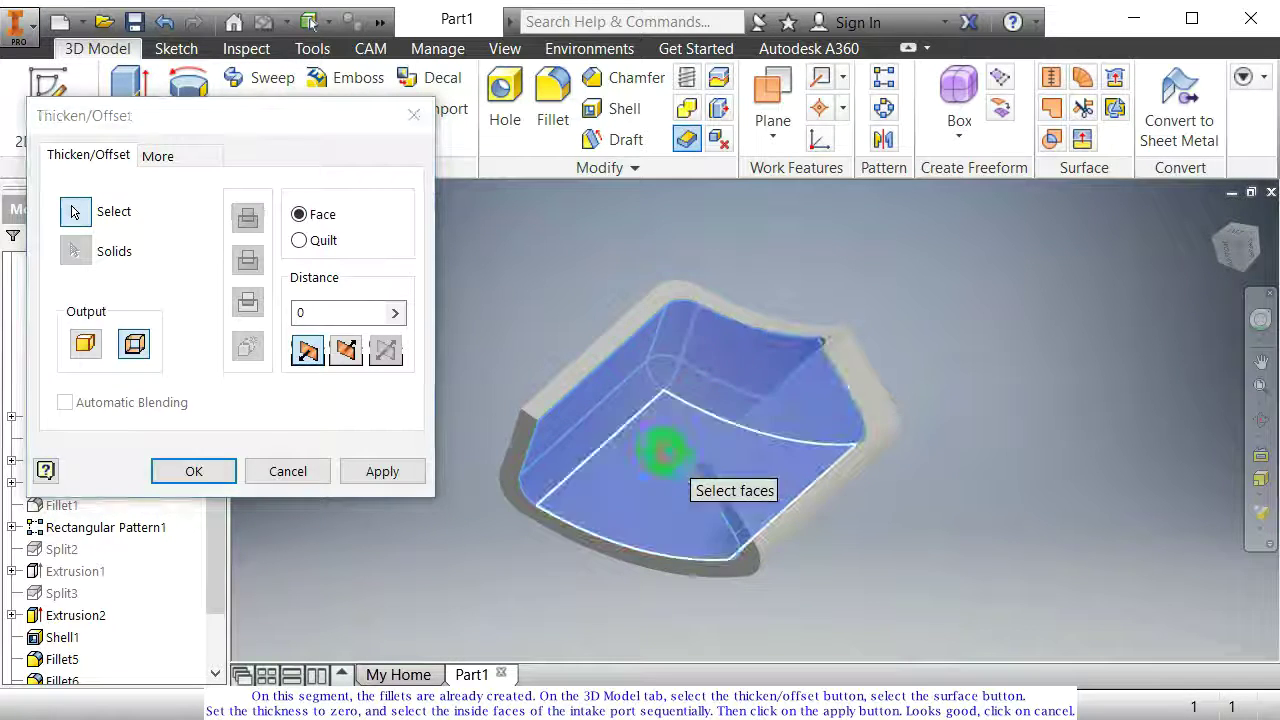
{"action": "middle_click_drag", "start_coordinate": [661, 449], "coordinate": [803, 466], "text": "shift"}
{"action": "middle_click_drag", "start_coordinate": [793, 389], "coordinate": [702, 492], "text": "shift"}
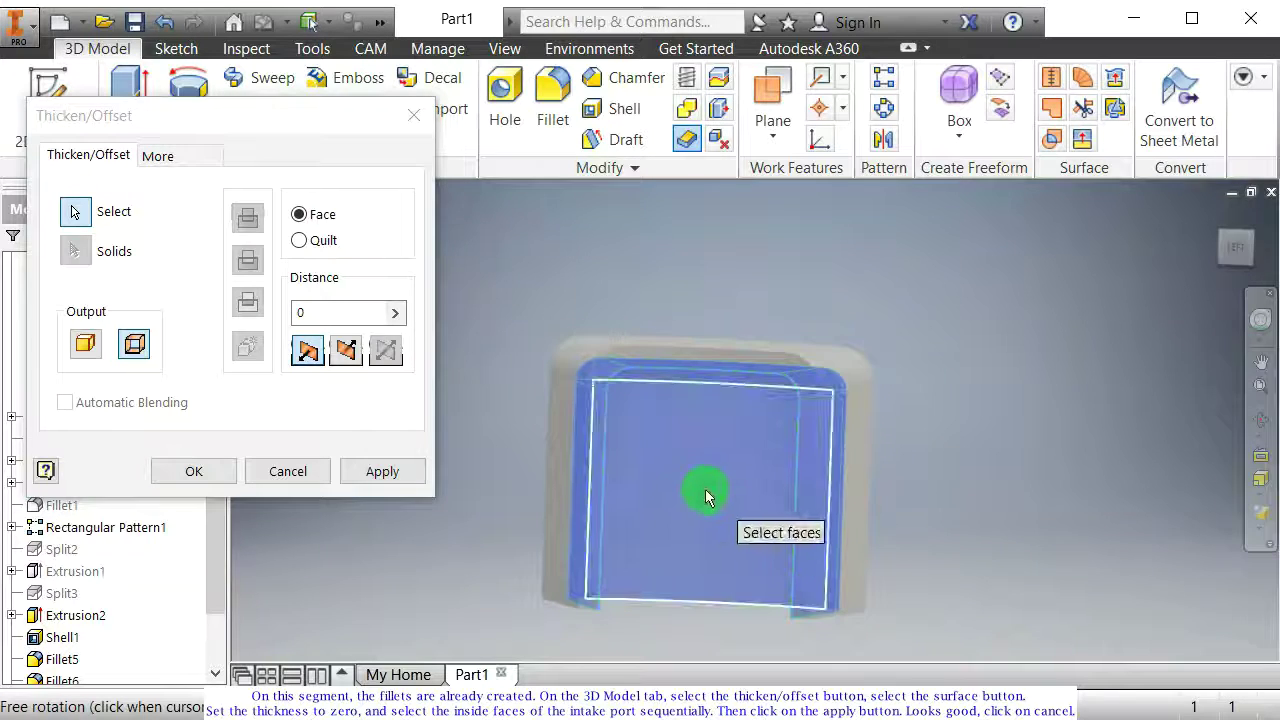
{"action": "left_click", "coordinate": [371, 471]}
{"action": "middle_click_drag", "start_coordinate": [602, 545], "coordinate": [565, 515], "text": "shift"}
{"action": "left_click", "coordinate": [276, 476]}
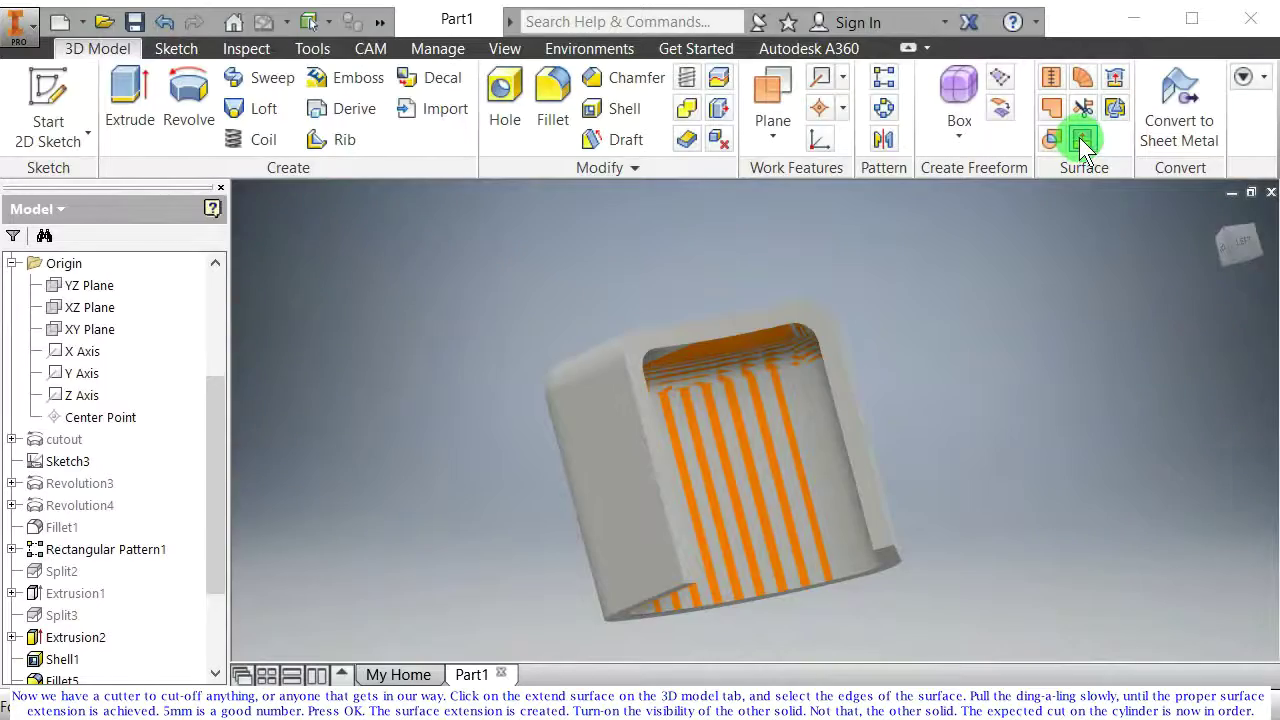
Step: Extend the open edges of the port's offset surface by 5 mm toward the cylinder bore, with edge chaining on
{"action": "left_click", "coordinate": [1079, 137]}
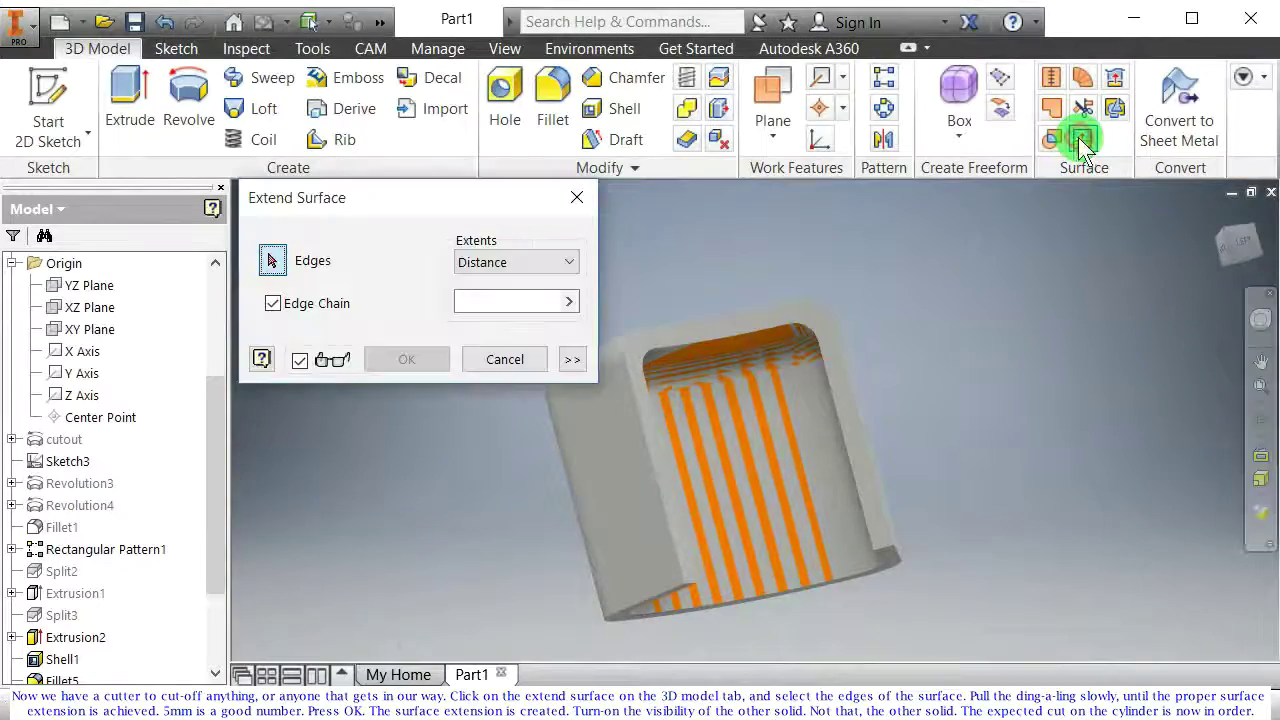
{"action": "middle_click_drag", "start_coordinate": [960, 406], "coordinate": [914, 408], "text": "shift"}
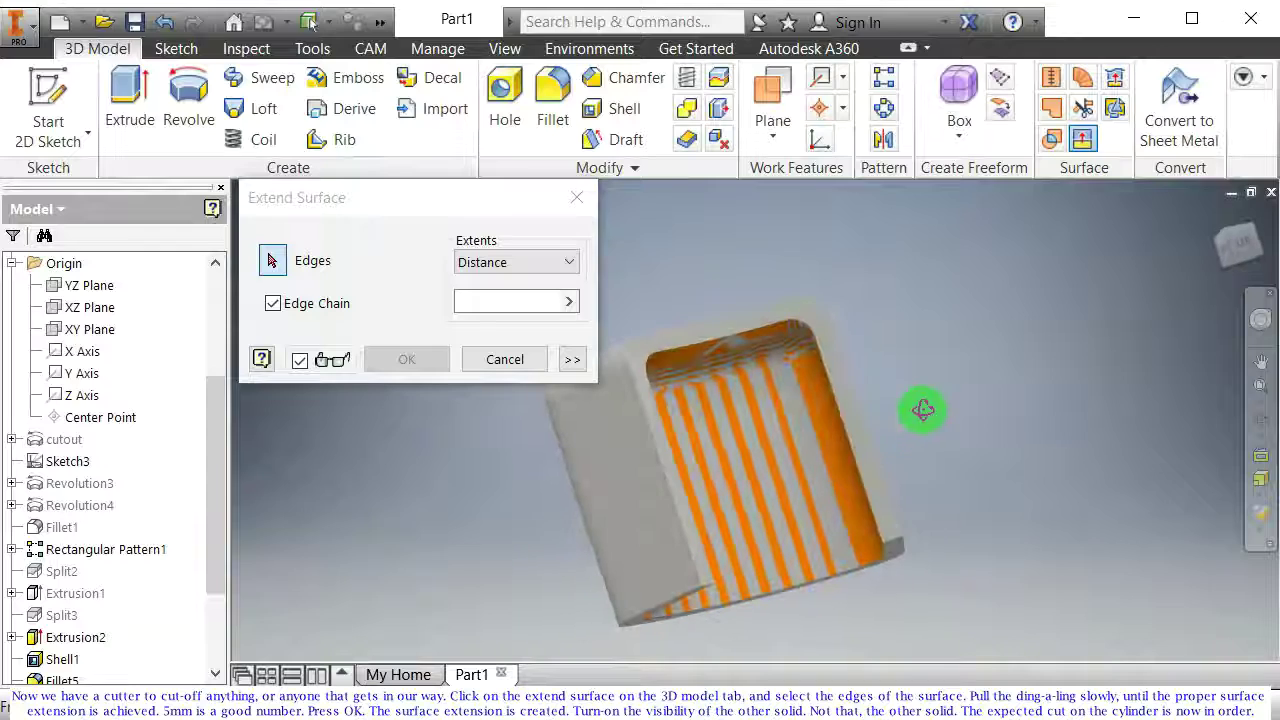
{"action": "left_click", "coordinate": [846, 435]}
{"action": "middle_click_drag", "start_coordinate": [805, 477], "coordinate": [940, 490], "text": "shift"}
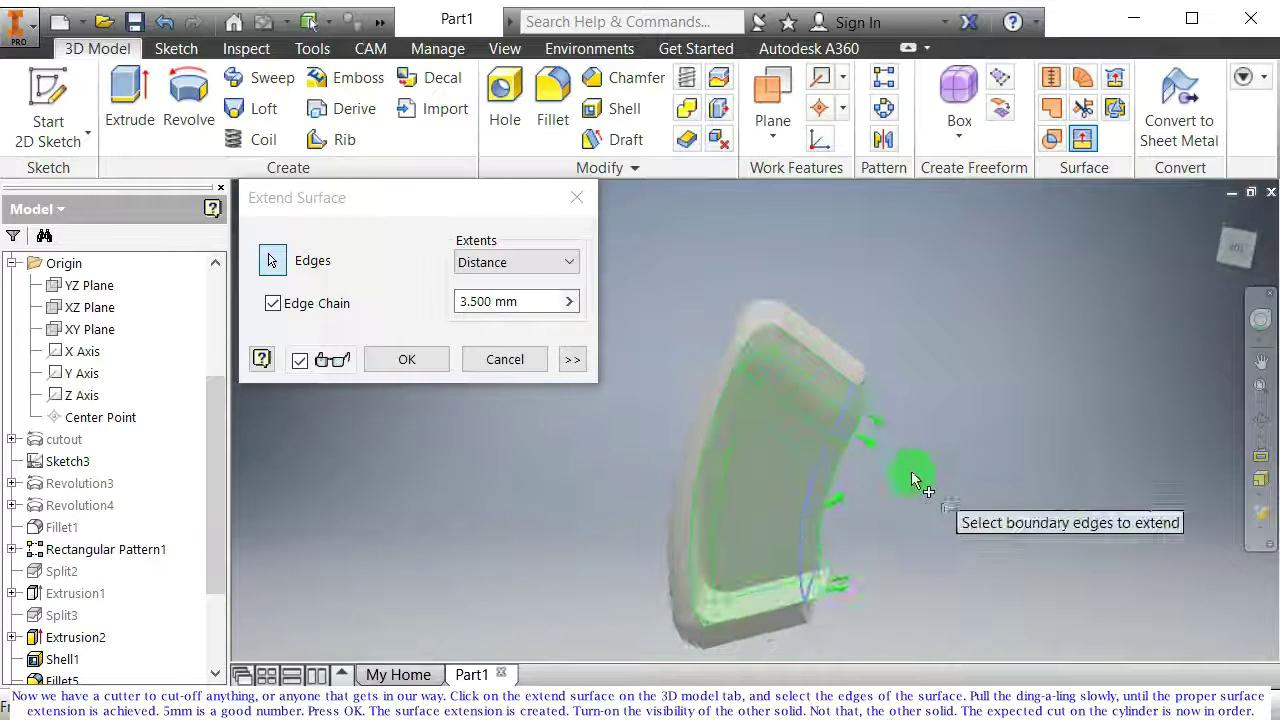
{"action": "left_click_drag", "start_coordinate": [888, 456], "coordinate": [879, 452]}
{"action": "left_click", "coordinate": [477, 322]}
{"action": "left_click_drag", "start_coordinate": [505, 301], "coordinate": [429, 296]}
{"action": "type", "text": "5"}
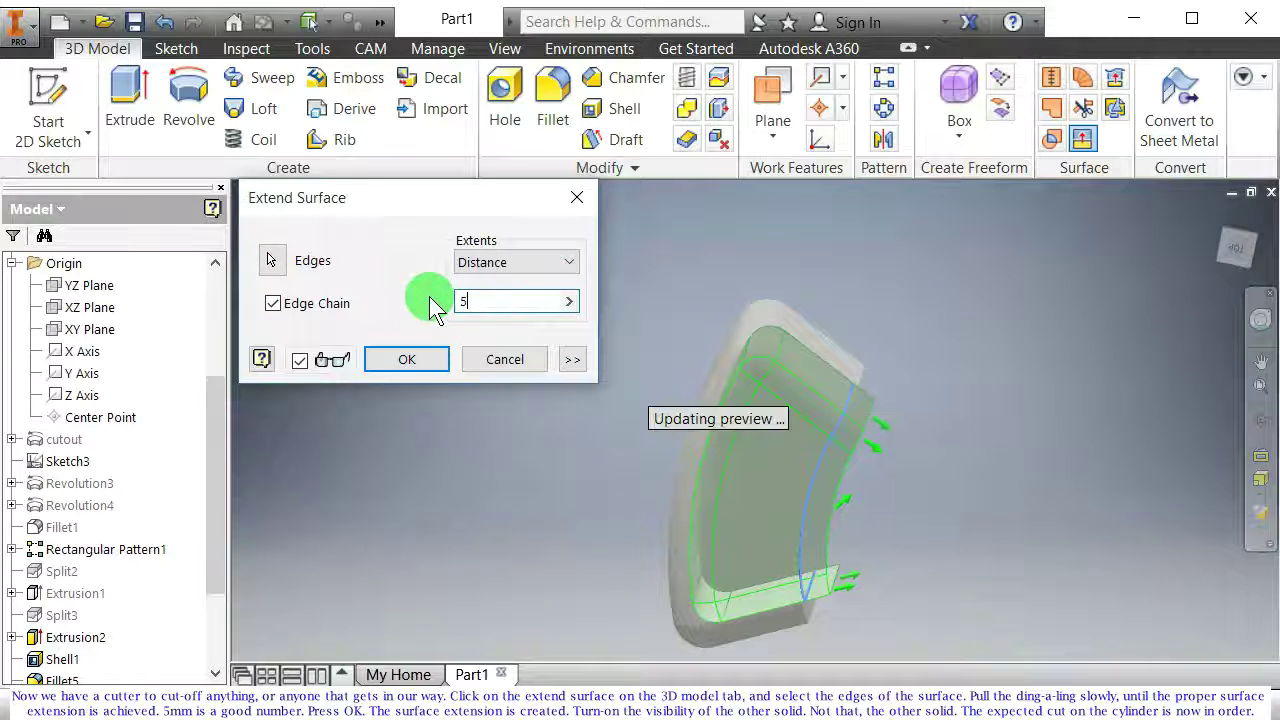
{"action": "left_click", "coordinate": [387, 360]}
{"action": "middle_click_drag", "start_coordinate": [588, 490], "coordinate": [543, 376], "text": "shift"}
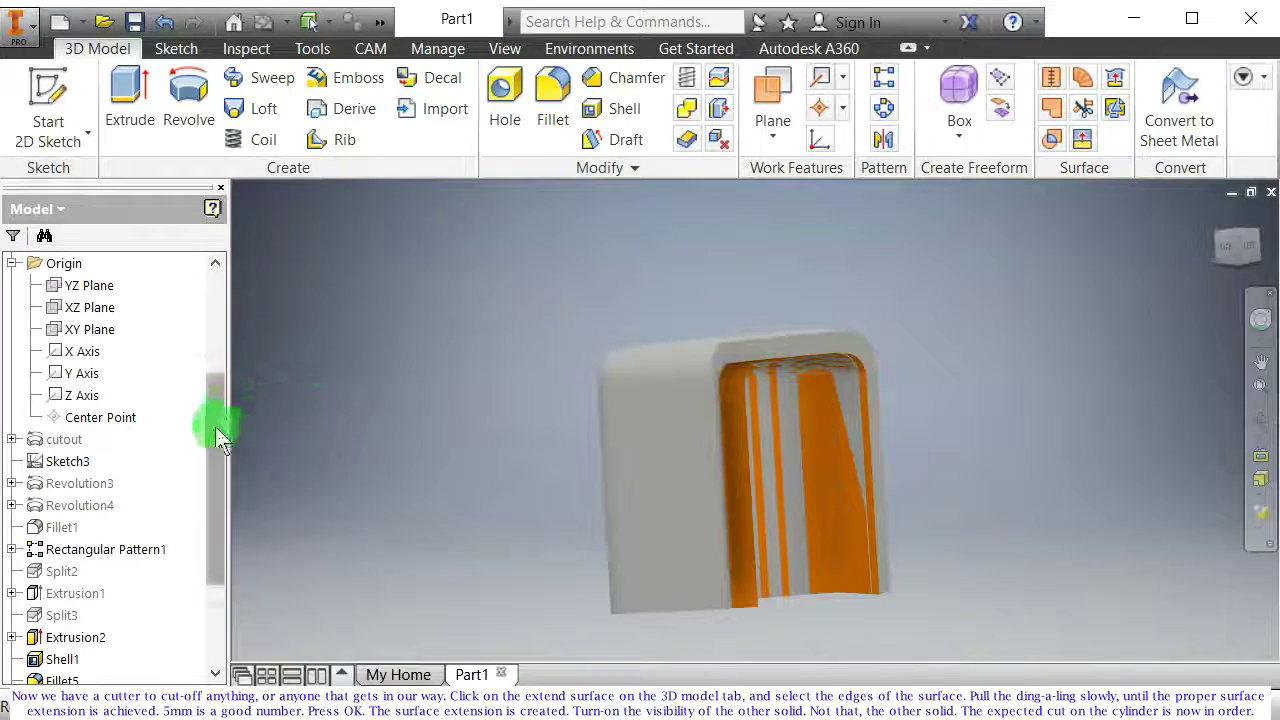
Step: Make the hidden solids Solid3 and Solid2 visible again around the intake port
{"action": "left_click_drag", "start_coordinate": [218, 428], "coordinate": [228, 325]}
{"action": "left_click", "coordinate": [80, 330]}
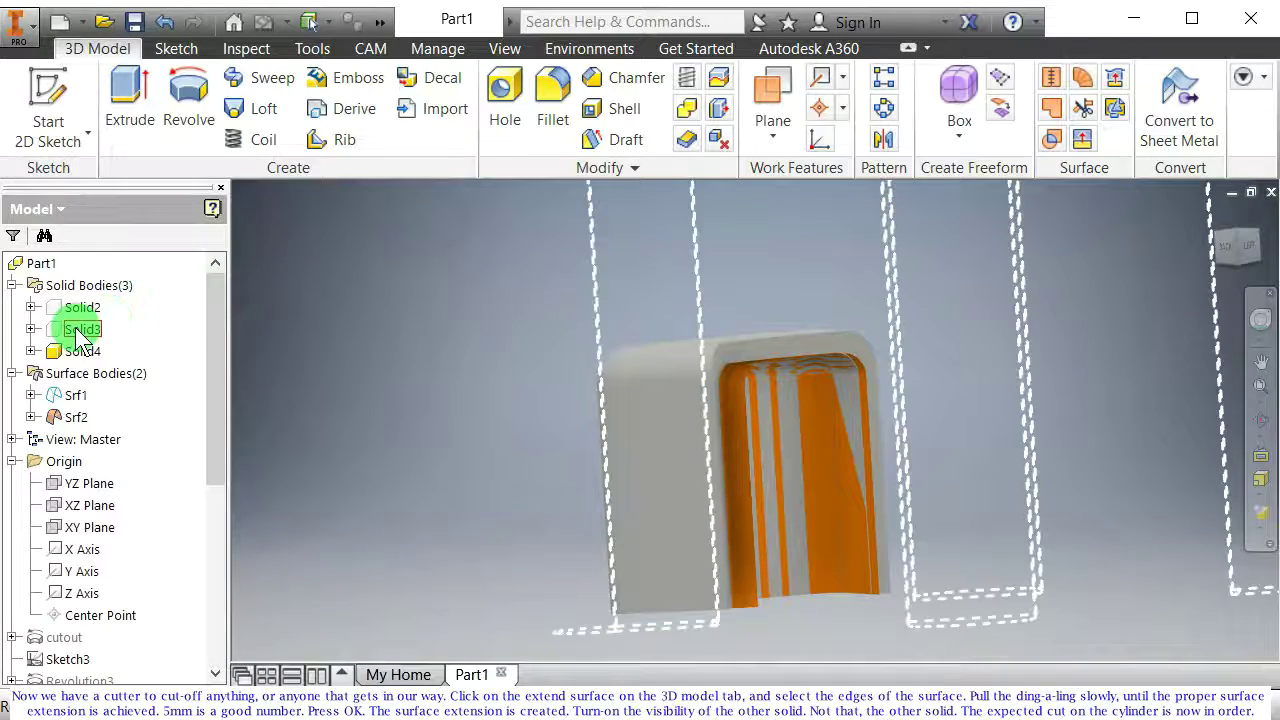
{"action": "right_click", "coordinate": [78, 338]}
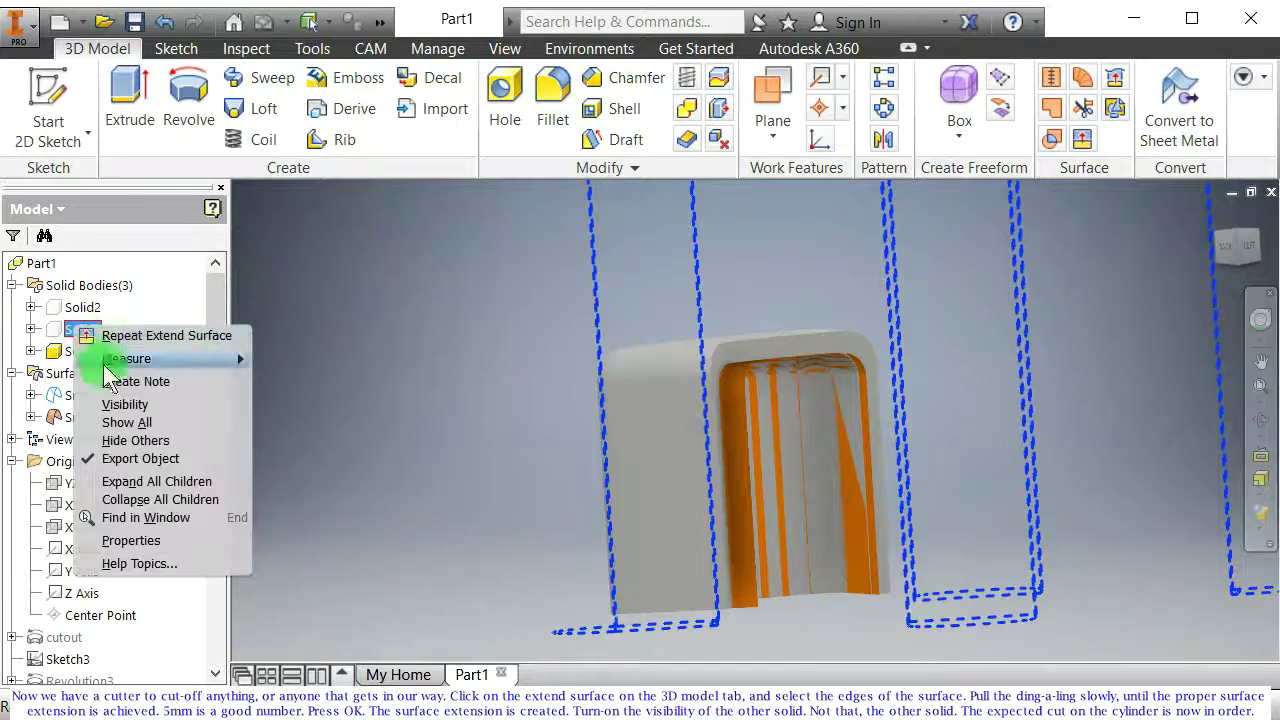
{"action": "left_click", "coordinate": [115, 402]}
{"action": "middle_click_drag", "start_coordinate": [634, 438], "coordinate": [645, 482], "text": "shift"}
{"action": "left_click", "coordinate": [80, 307]}
{"action": "right_click", "coordinate": [82, 307]}
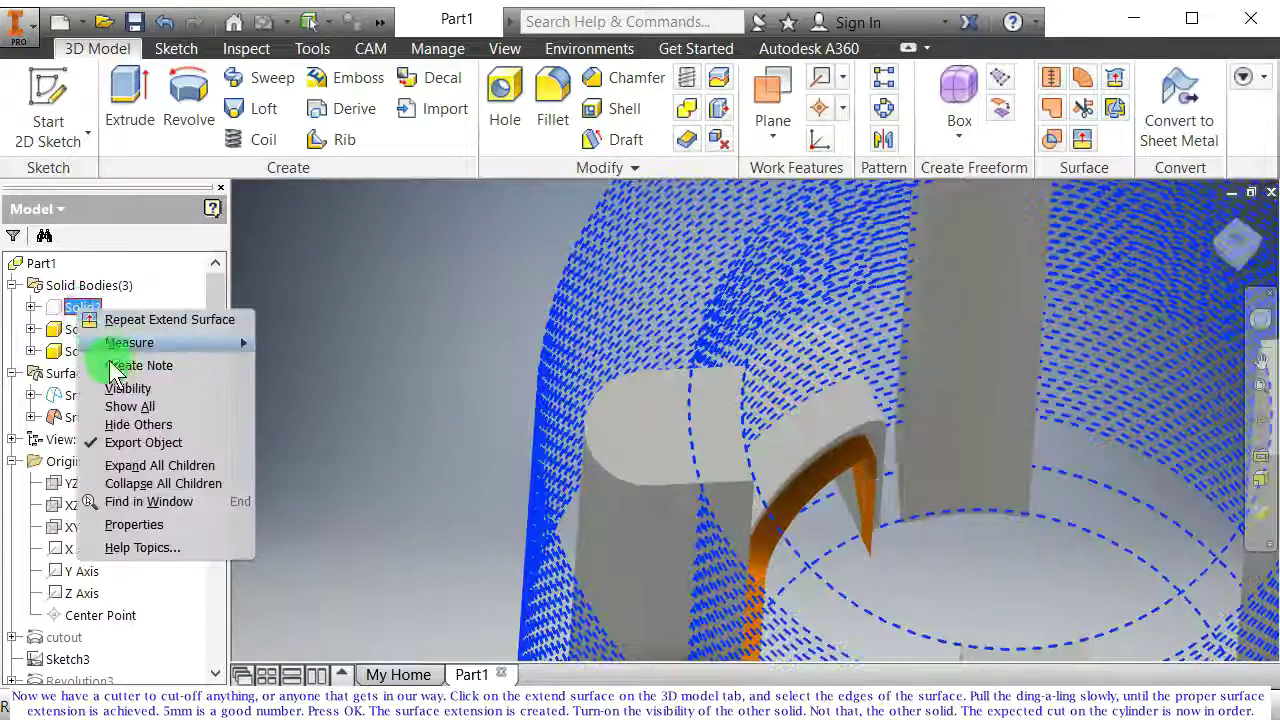
{"action": "left_click", "coordinate": [128, 390]}
{"action": "middle_click_drag", "start_coordinate": [574, 457], "coordinate": [471, 264], "text": "shift"}
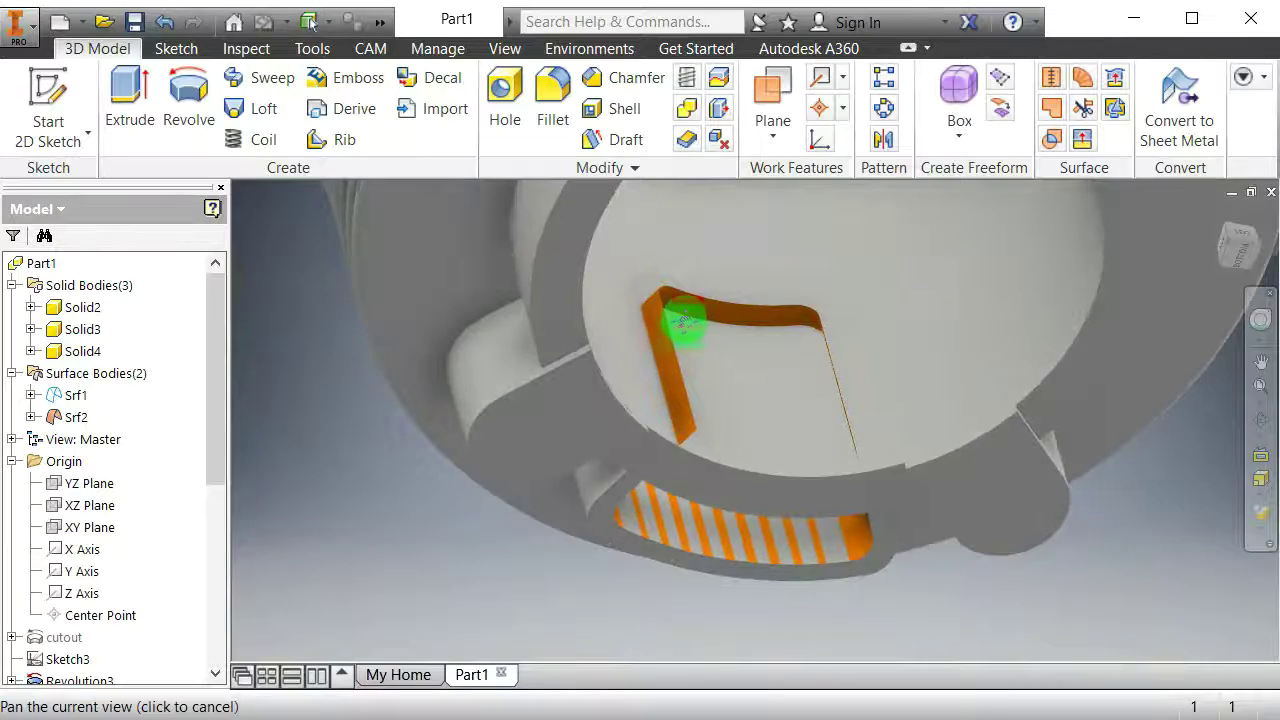
Step: Trim Solid2 with the Split tool, using the extended intake port surface Srf2 as the split tool
{"action": "left_click", "coordinate": [720, 108]}
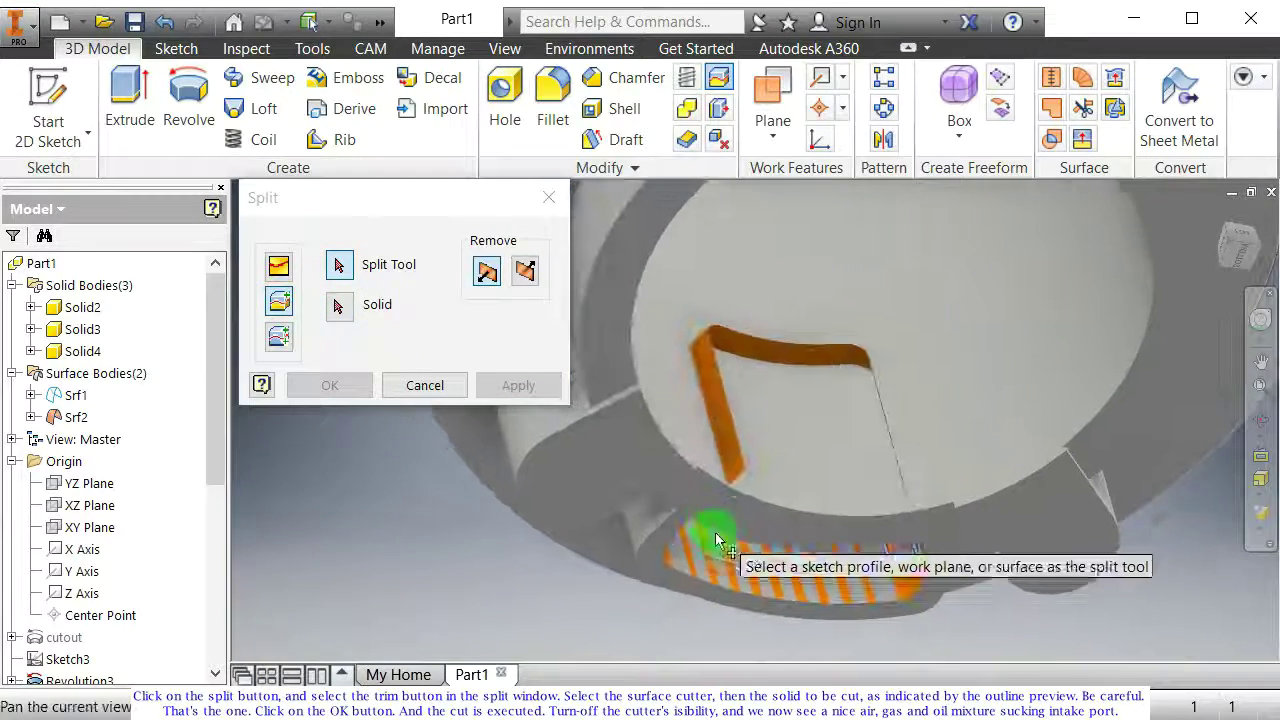
{"action": "left_click", "coordinate": [722, 573]}
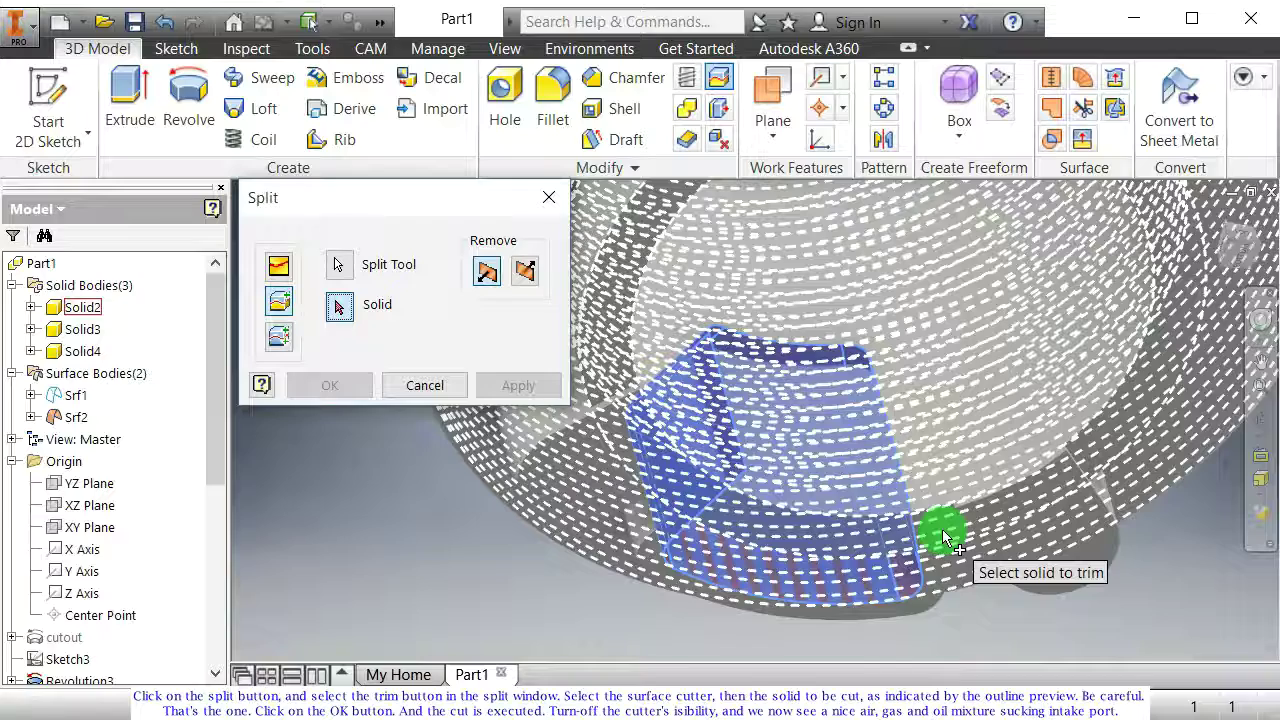
{"action": "middle_click_drag", "start_coordinate": [945, 537], "coordinate": [838, 442], "text": "shift"}
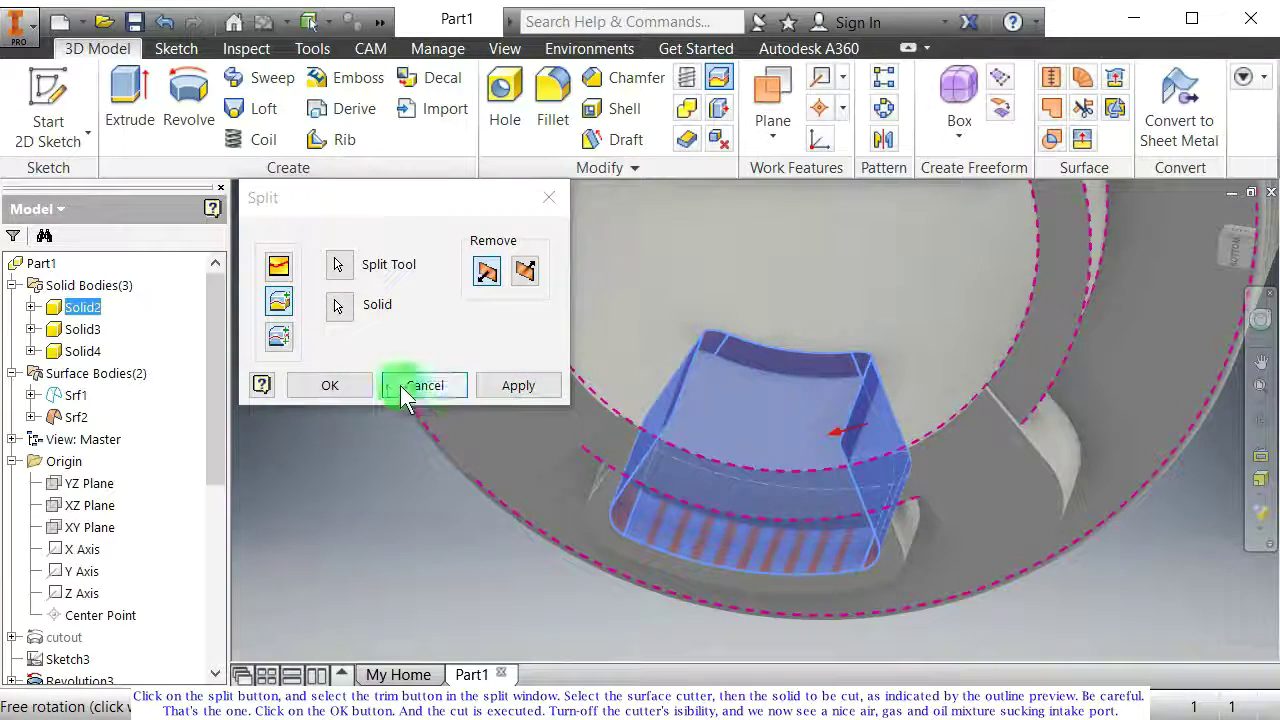
{"action": "left_click", "coordinate": [335, 386]}
Step: Hide the cutting surface Srf2 and inspect the intake port opening in the cylinder wall
{"action": "middle_click_drag", "start_coordinate": [571, 506], "coordinate": [318, 484], "text": "shift"}
{"action": "right_click", "coordinate": [80, 417]}
{"action": "left_click", "coordinate": [105, 491]}
{"action": "middle_click_drag", "start_coordinate": [690, 530], "coordinate": [929, 460], "text": "shift"}
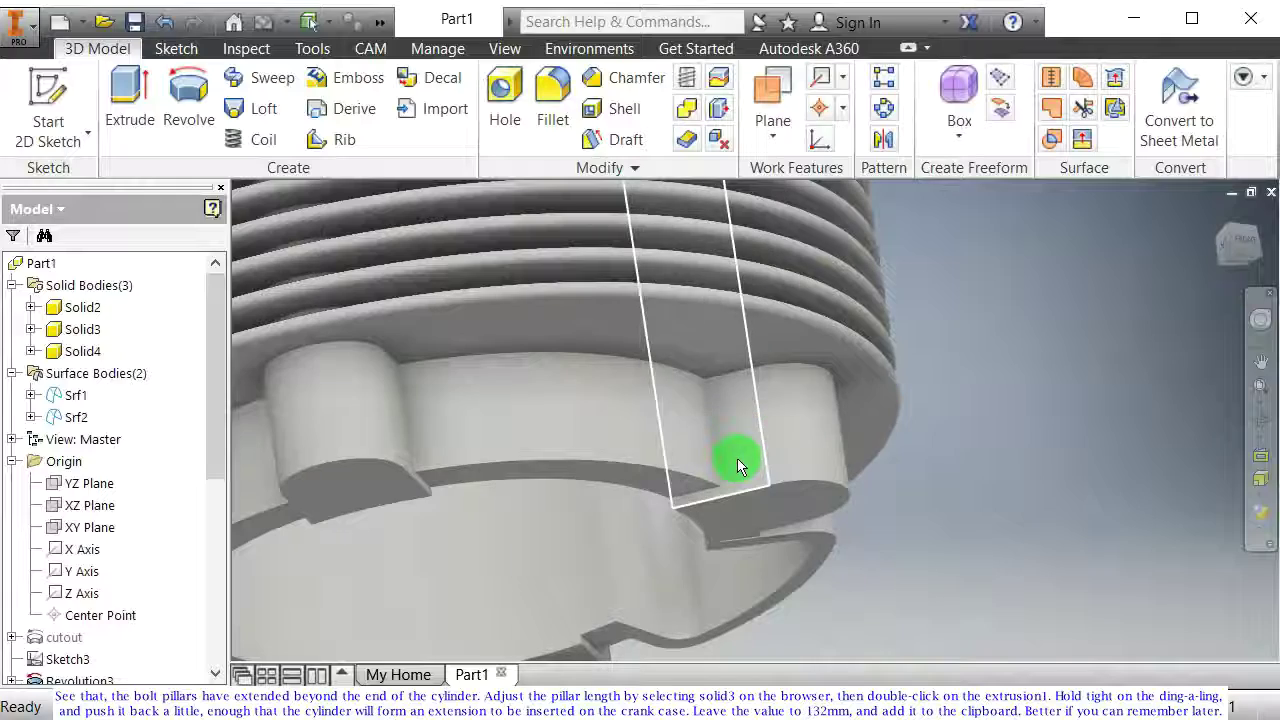
Step: Shorten the bolt pillars by editing Extrusion1 of Solid3 to a distance of 132 mm
{"action": "left_click", "coordinate": [82, 329]}
{"action": "middle_click_drag", "start_coordinate": [740, 462], "coordinate": [694, 503], "text": "shift"}
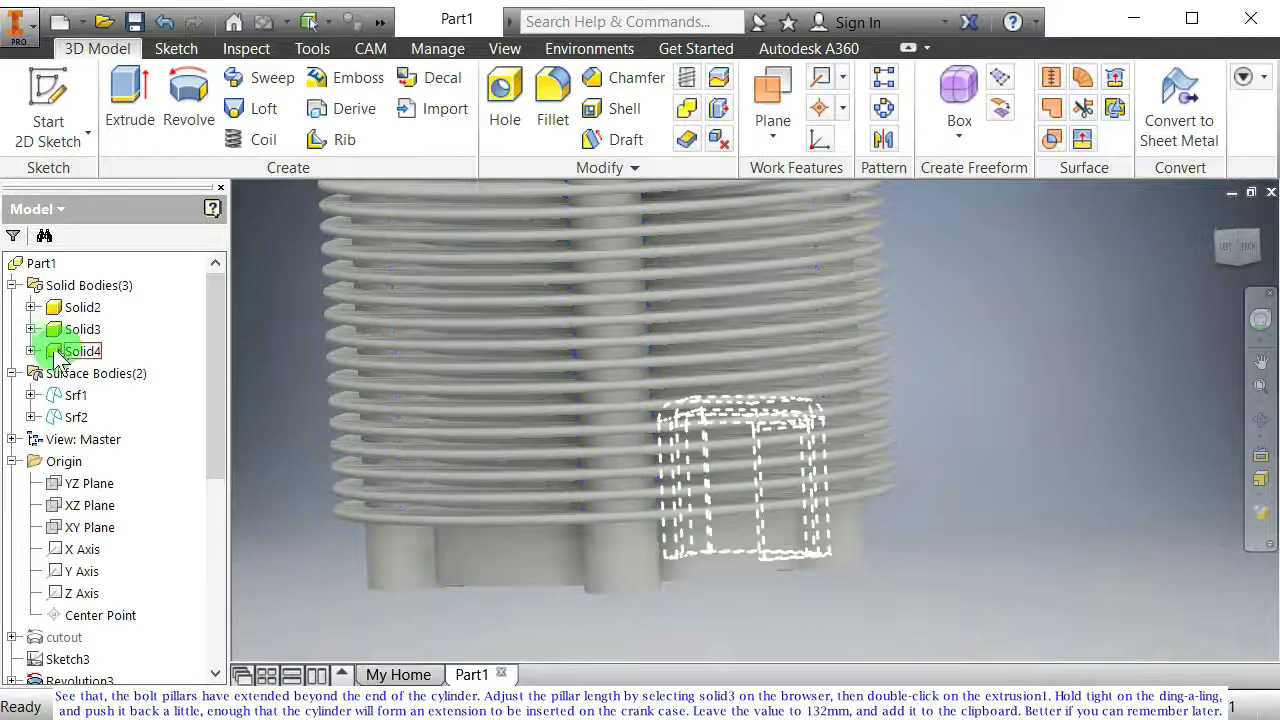
{"action": "left_click", "coordinate": [31, 329]}
{"action": "left_click", "coordinate": [113, 352]}
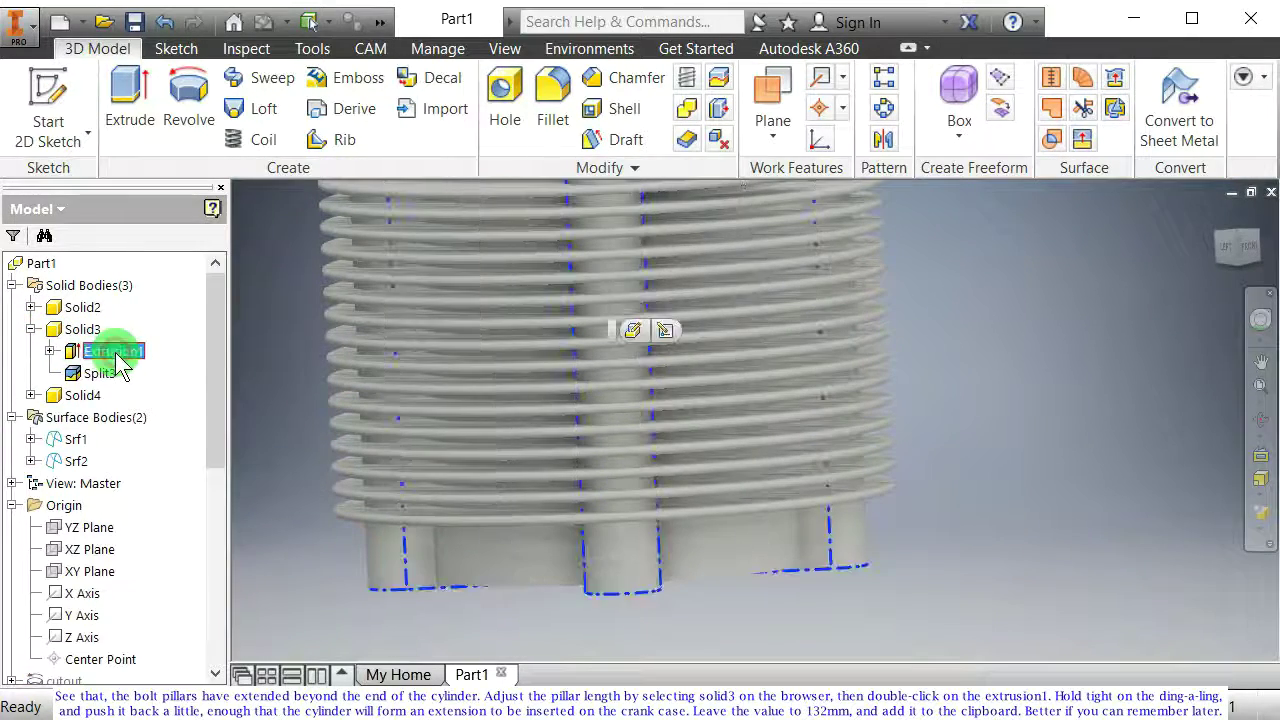
{"action": "double_click", "coordinate": [68, 350]}
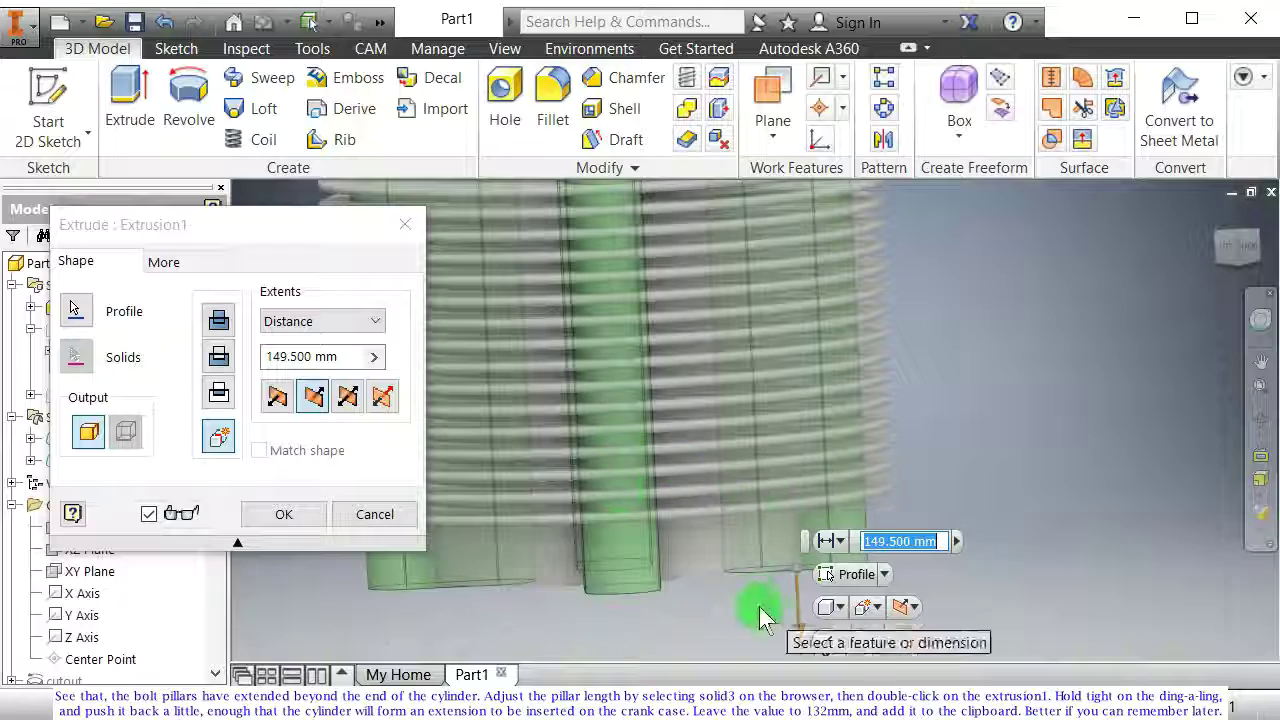
{"action": "left_click", "coordinate": [1250, 252]}
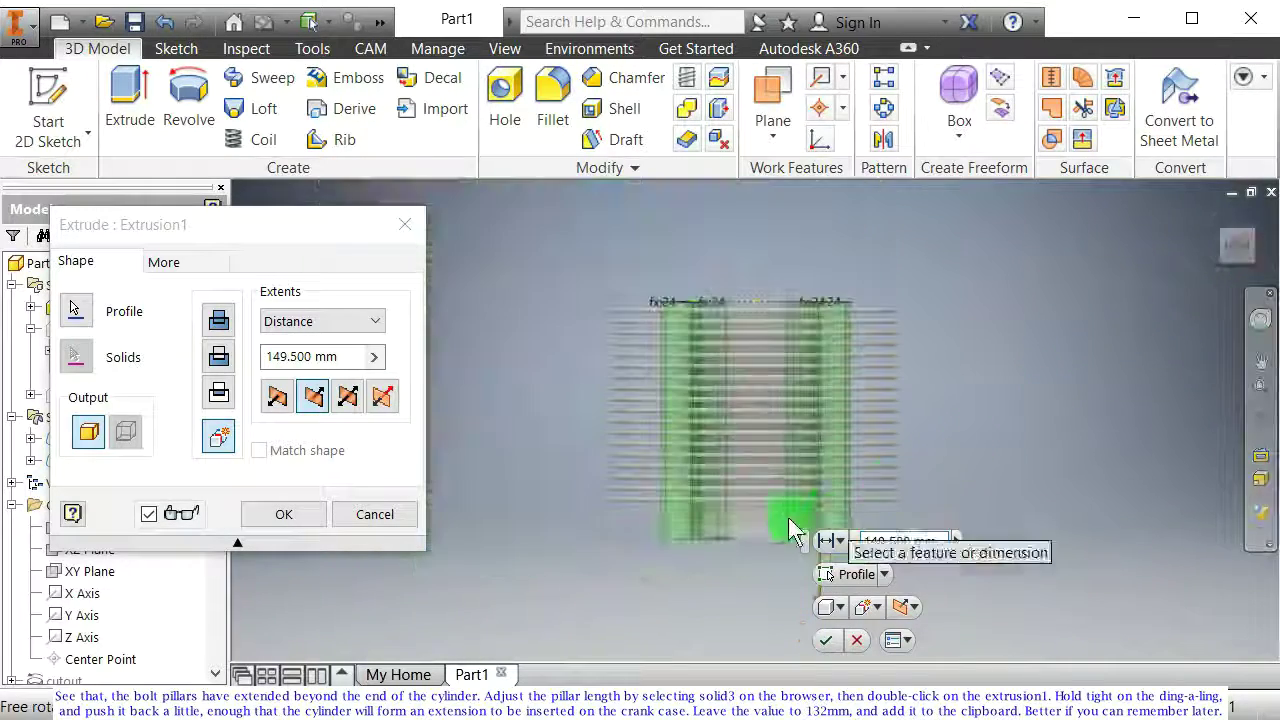
{"action": "scroll", "coordinate": [738, 499], "scroll_direction": "down", "scroll_amount": 3}
{"action": "middle_click_drag", "start_coordinate": [714, 503], "coordinate": [591, 470]}
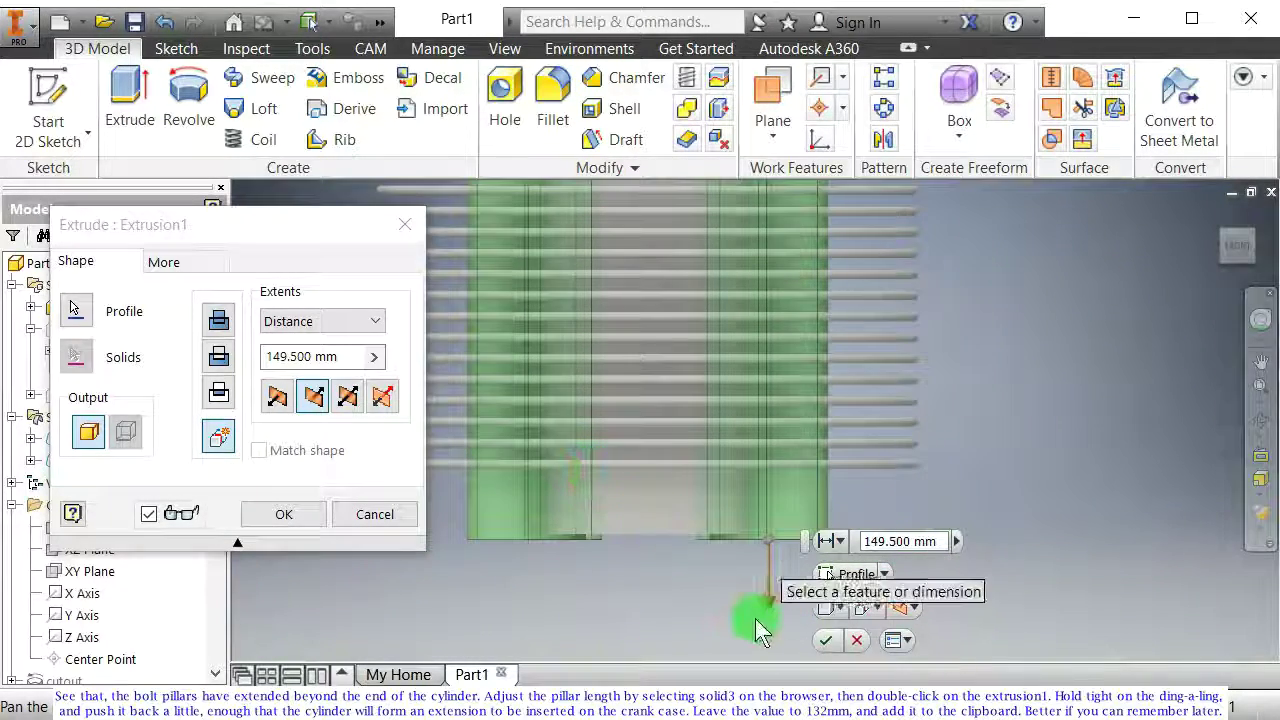
{"action": "left_click_drag", "start_coordinate": [770, 600], "coordinate": [772, 546]}
{"action": "left_click", "coordinate": [845, 535]}
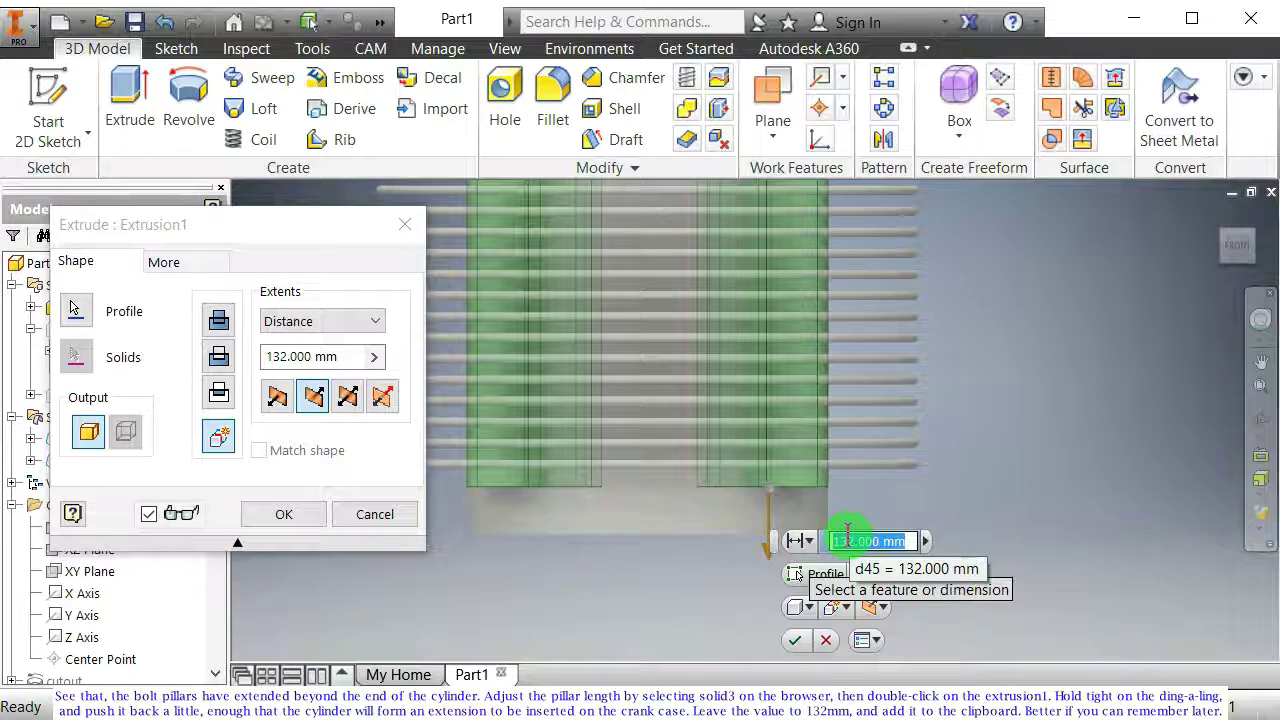
{"action": "middle_click_drag", "start_coordinate": [640, 594], "coordinate": [800, 484], "text": "shift"}
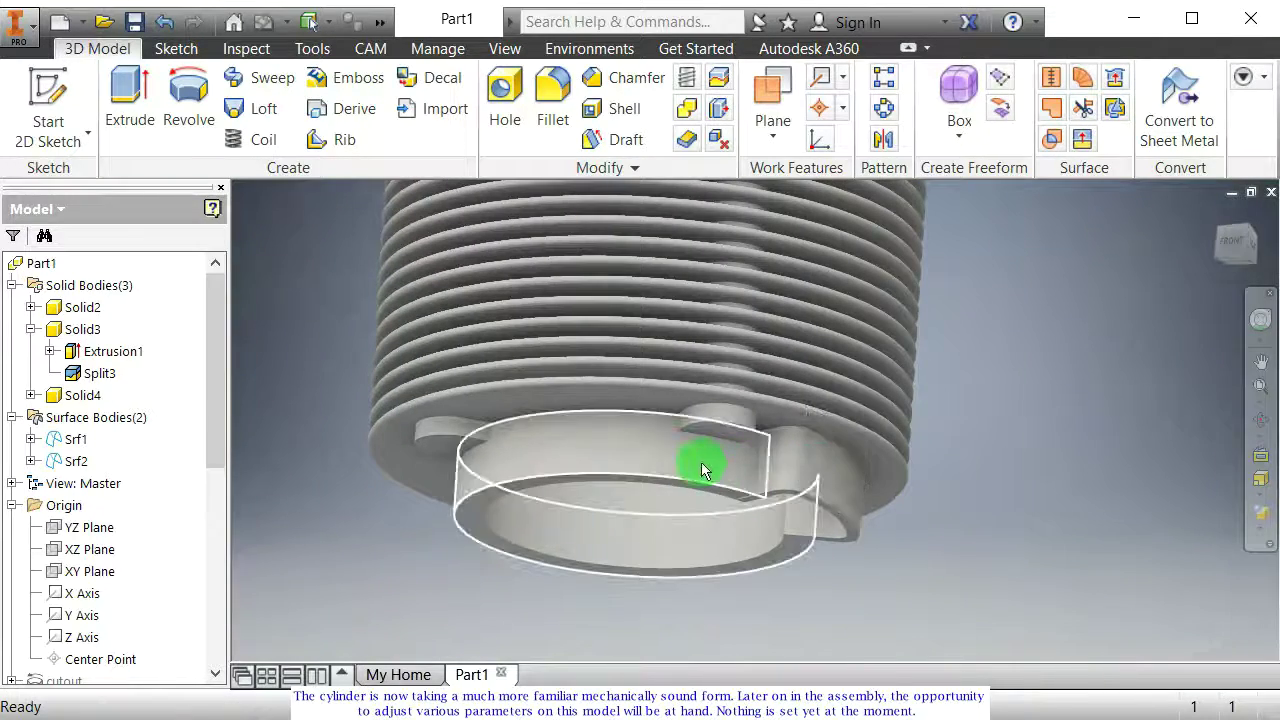
Step: Combine the solids by joining Solid3 and Solid4 to Solid2 as the base
{"action": "middle_click_drag", "start_coordinate": [454, 555], "coordinate": [497, 536]}
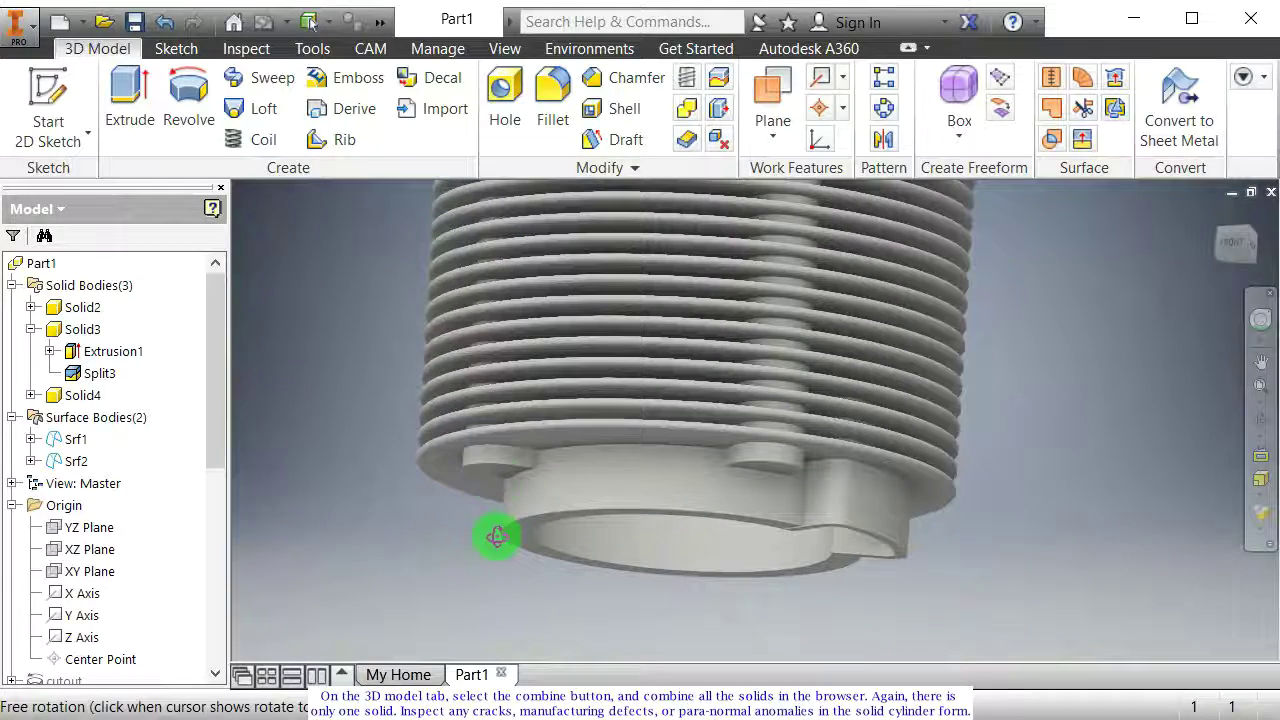
{"action": "left_click", "coordinate": [686, 110]}
{"action": "left_click", "coordinate": [31, 329]}
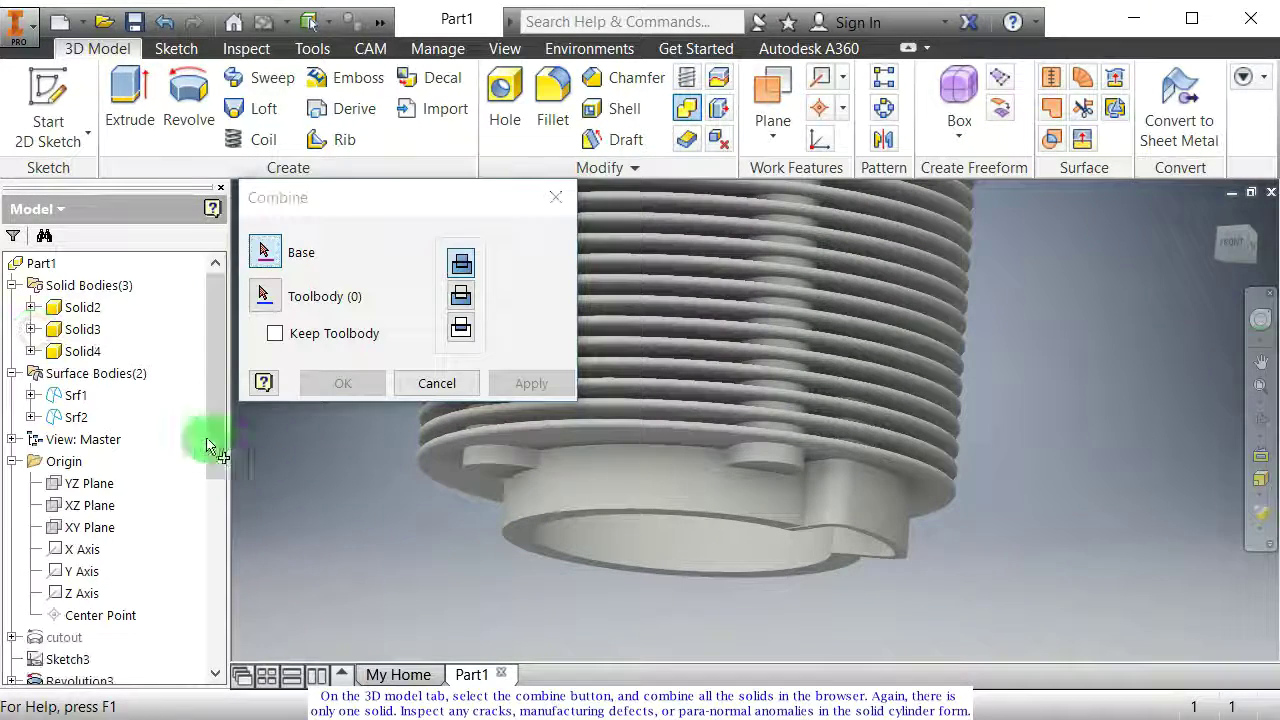
{"action": "left_click", "coordinate": [84, 308]}
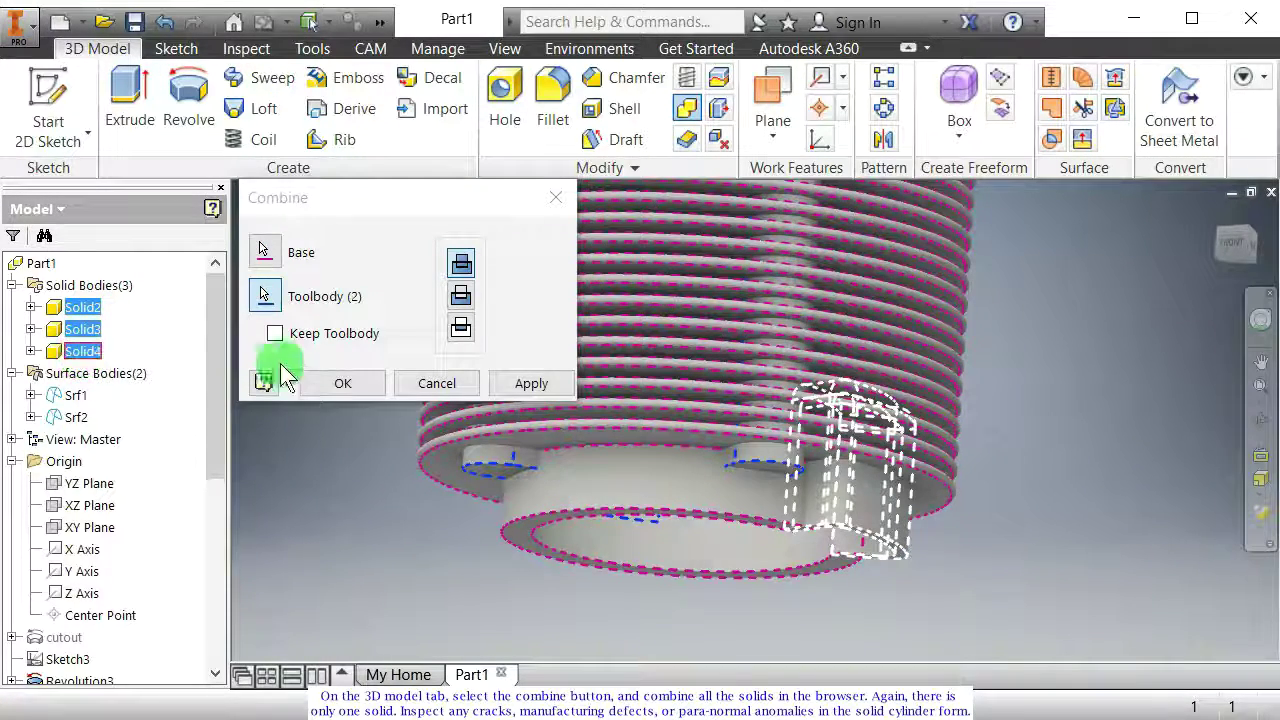
{"action": "left_click", "coordinate": [343, 386]}
{"action": "left_click_drag", "start_coordinate": [643, 543], "coordinate": [279, 472]}
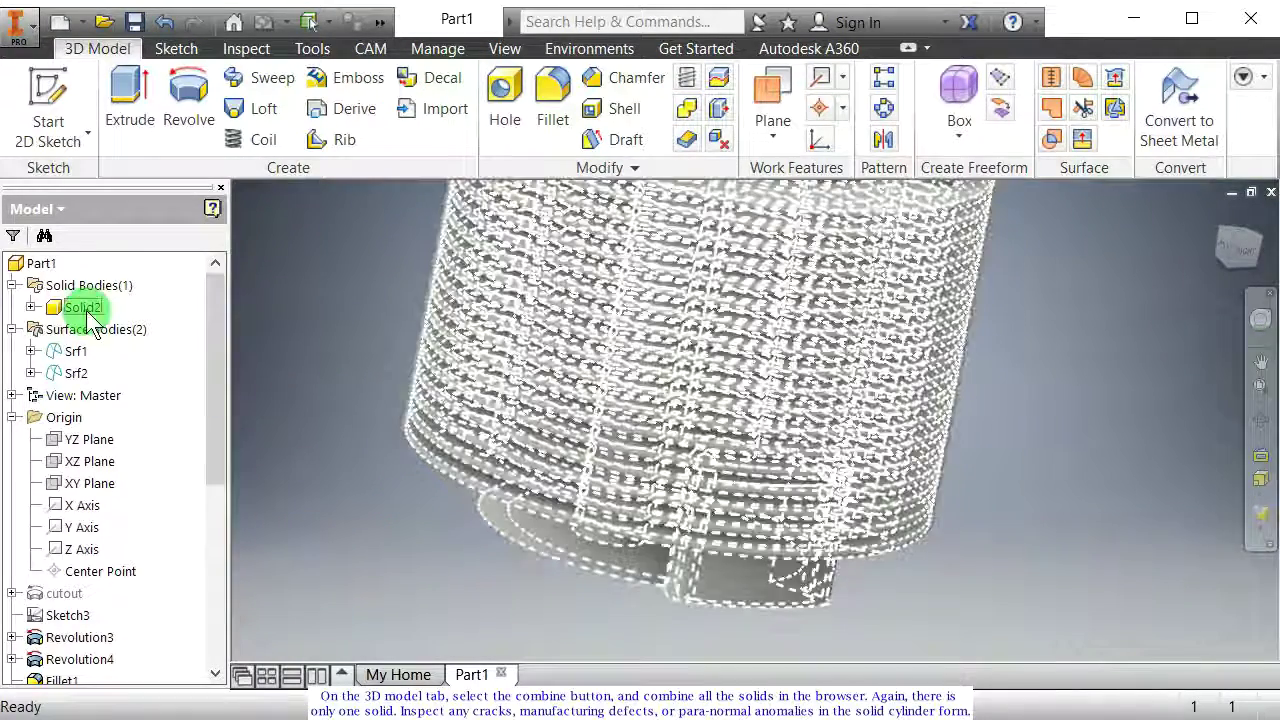
Step: Start a sketch on the cylinder's raised top face and project the circular inner edge of the bore
{"action": "middle_click_drag", "start_coordinate": [814, 423], "coordinate": [809, 541]}
{"action": "left_click_drag", "start_coordinate": [708, 503], "coordinate": [934, 506]}
{"action": "middle_click_drag", "start_coordinate": [686, 400], "coordinate": [723, 504]}
{"action": "mouse_move", "coordinate": [737, 509]}
{"action": "left_mouse_down"}
{"action": "mouse_move", "coordinate": [680, 486]}
{"action": "mouse_move", "coordinate": [603, 491]}
{"action": "mouse_move", "coordinate": [720, 500]}
{"action": "mouse_move", "coordinate": [706, 489]}
{"action": "mouse_move", "coordinate": [740, 477]}
{"action": "mouse_move", "coordinate": [731, 494]}
{"action": "left_mouse_up"}
{"action": "left_click", "coordinate": [800, 437]}
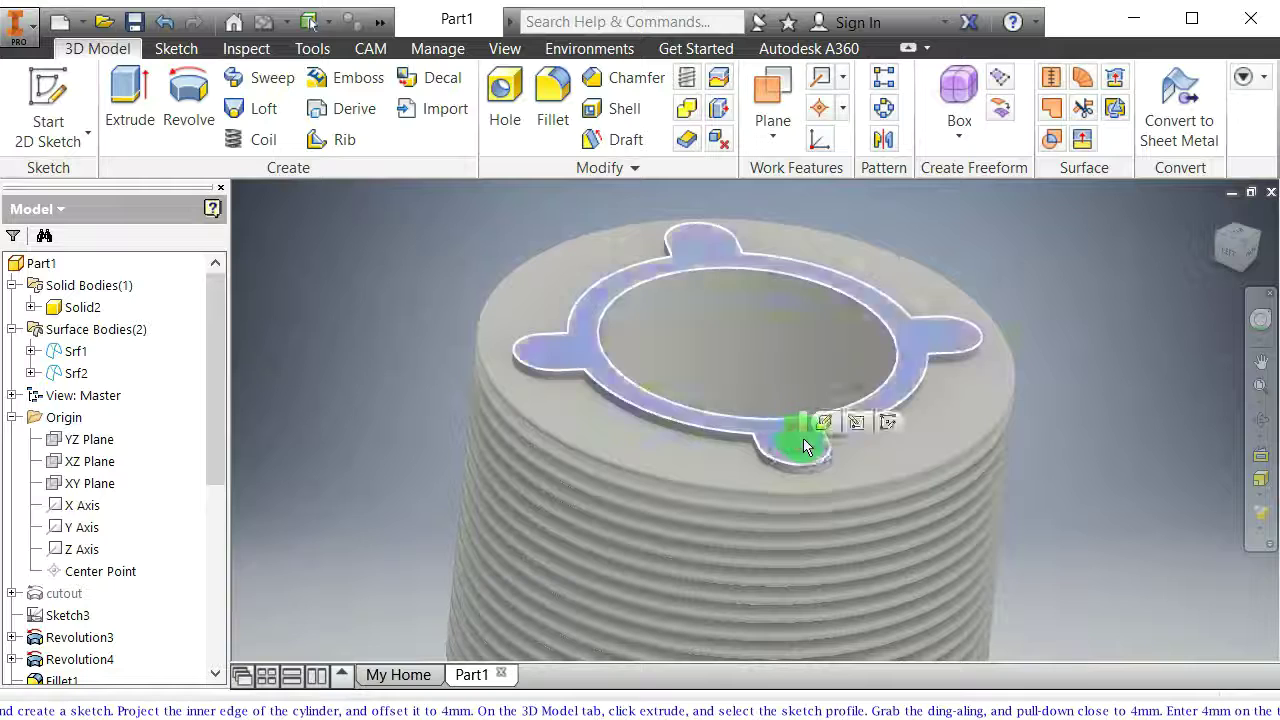
{"action": "left_click", "coordinate": [869, 423]}
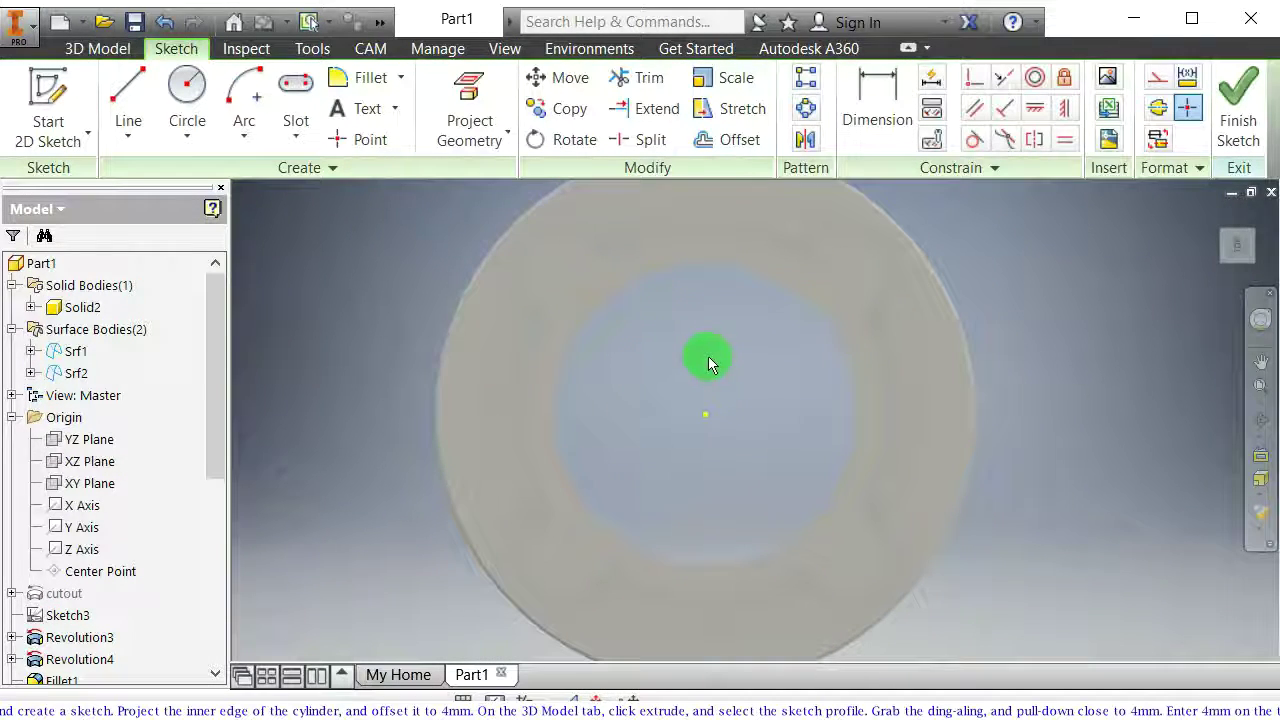
{"action": "left_click", "coordinate": [462, 95]}
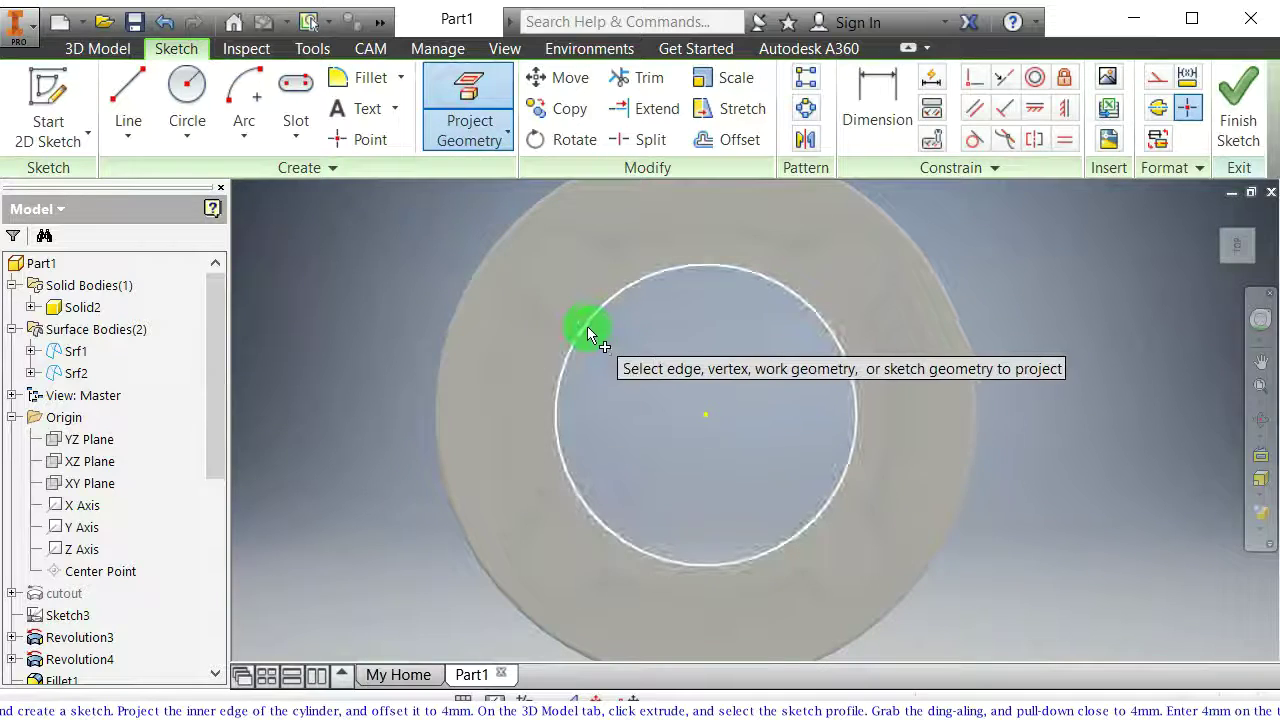
{"action": "left_click", "coordinate": [586, 332]}
Step: Offset the projected bore circle outward by 4 mm
{"action": "left_click", "coordinate": [737, 139]}
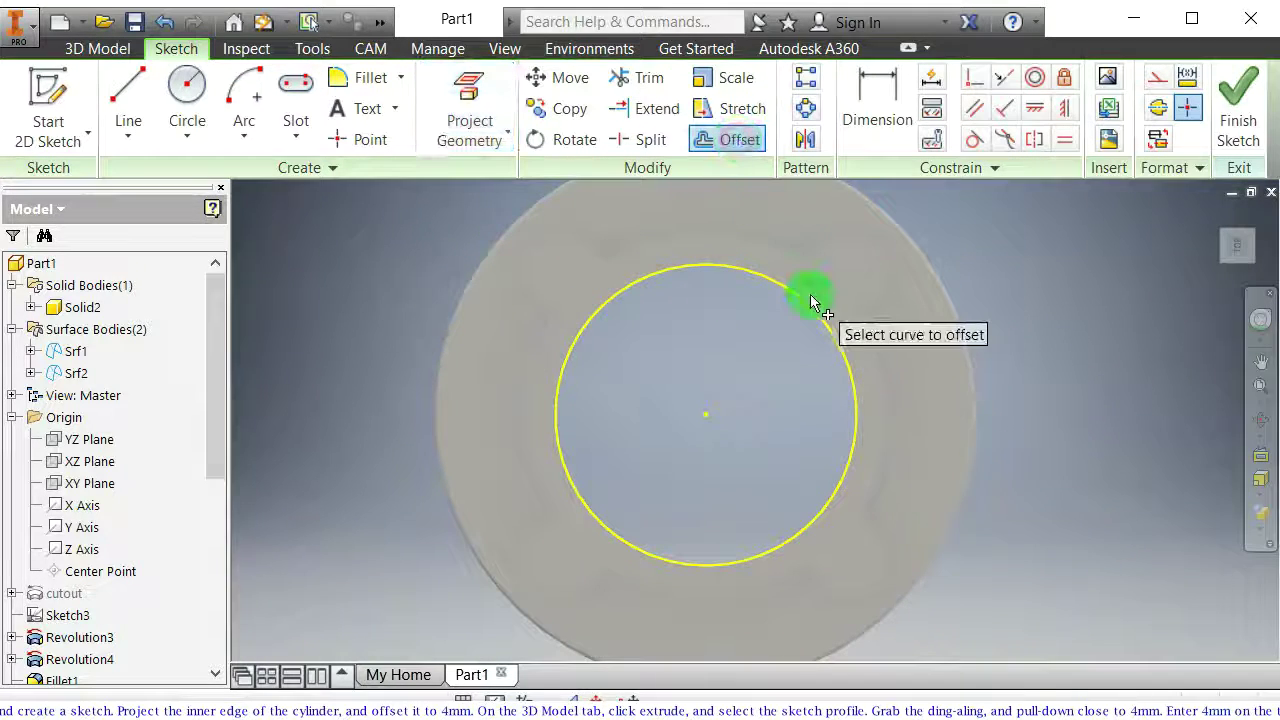
{"action": "left_click", "coordinate": [812, 309]}
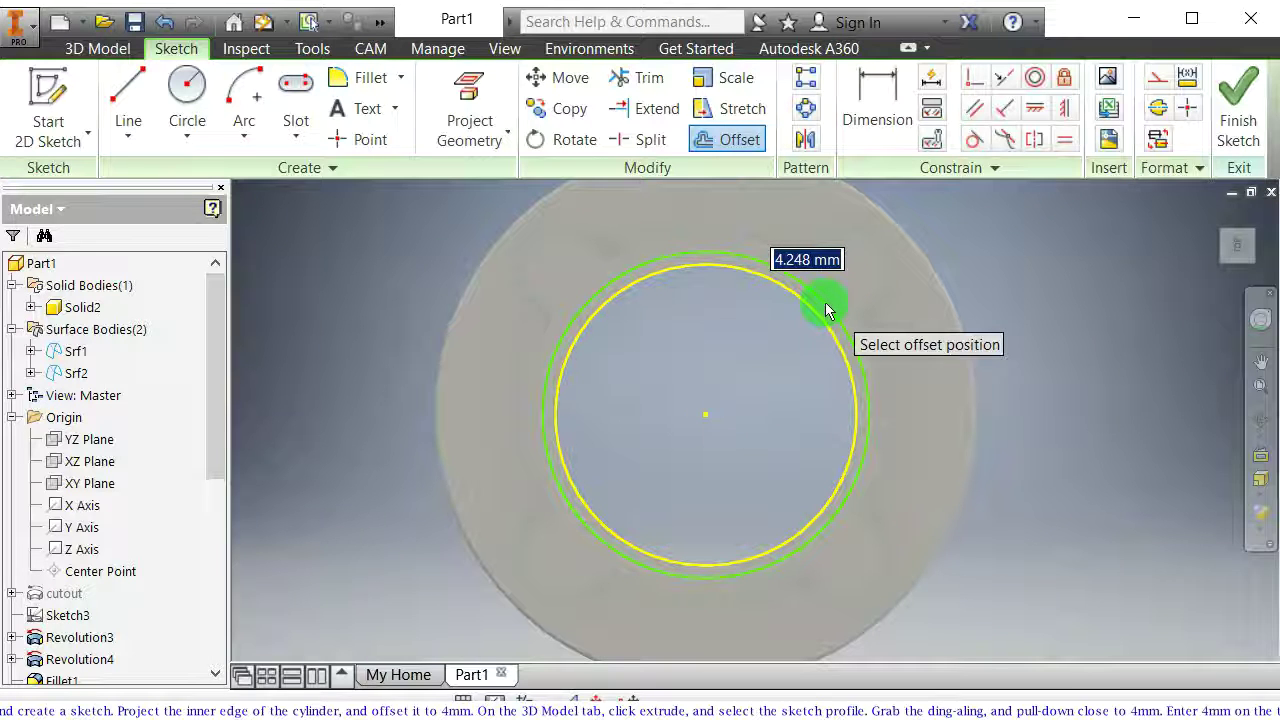
{"action": "type", "text": "4"}
{"action": "key", "text": "Return"}
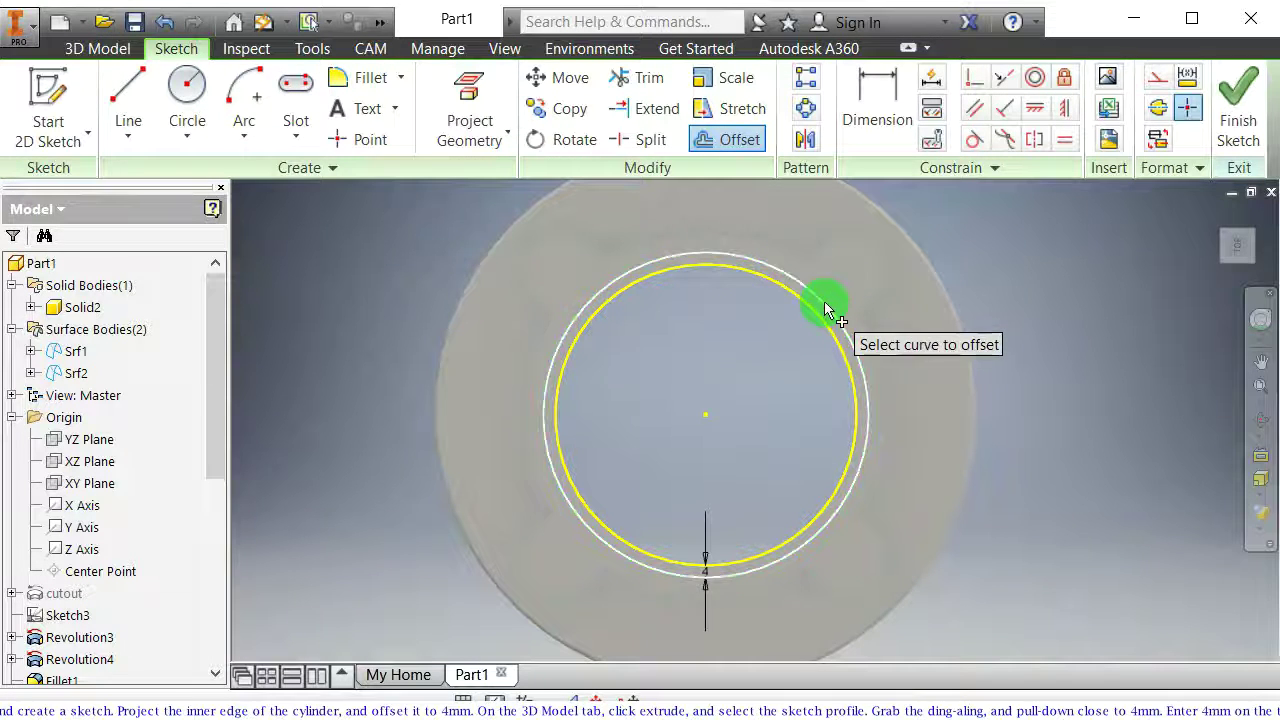
Step: Extrude the ring between the bore circle and its offset upward by 4 mm, joined to the cylinder
{"action": "mouse_move", "coordinate": [701, 333]}
{"action": "middle_mouse_down", "text": "shift"}
{"action": "mouse_move", "coordinate": [660, 351]}
{"action": "mouse_move", "coordinate": [711, 315]}
{"action": "middle_mouse_up", "text": "shift"}
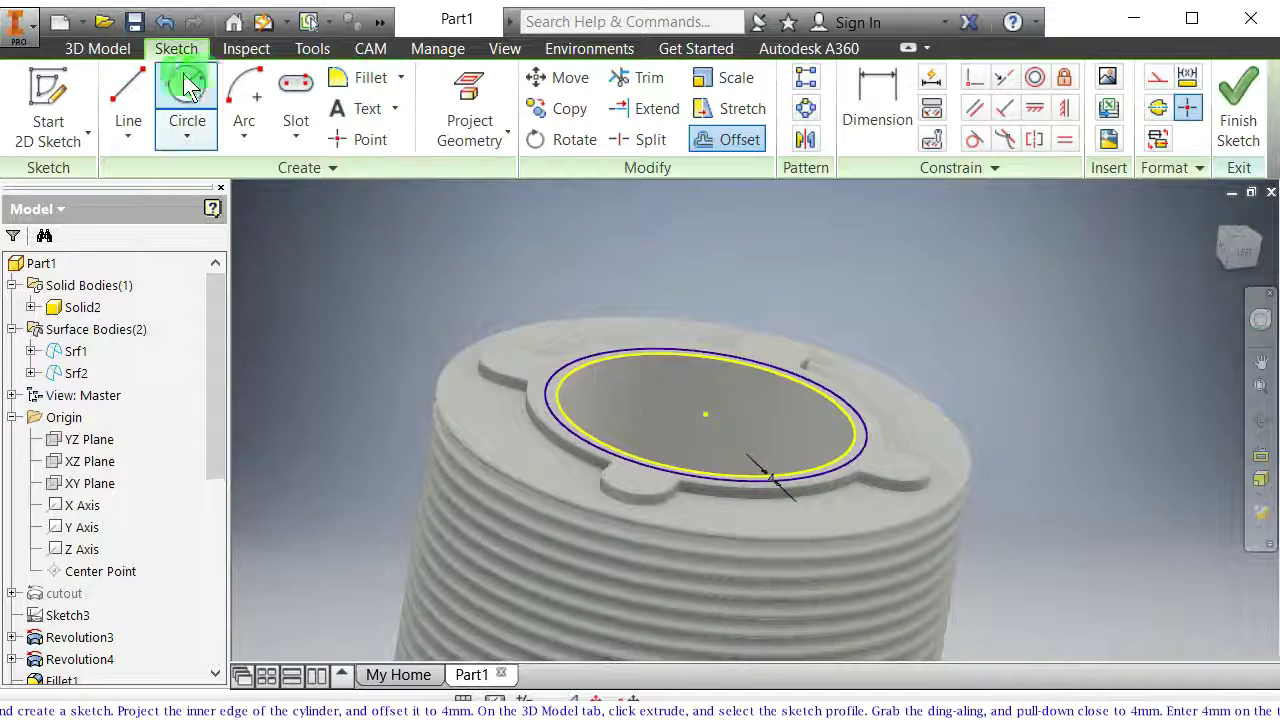
{"action": "left_click", "coordinate": [98, 47]}
{"action": "left_click", "coordinate": [117, 91]}
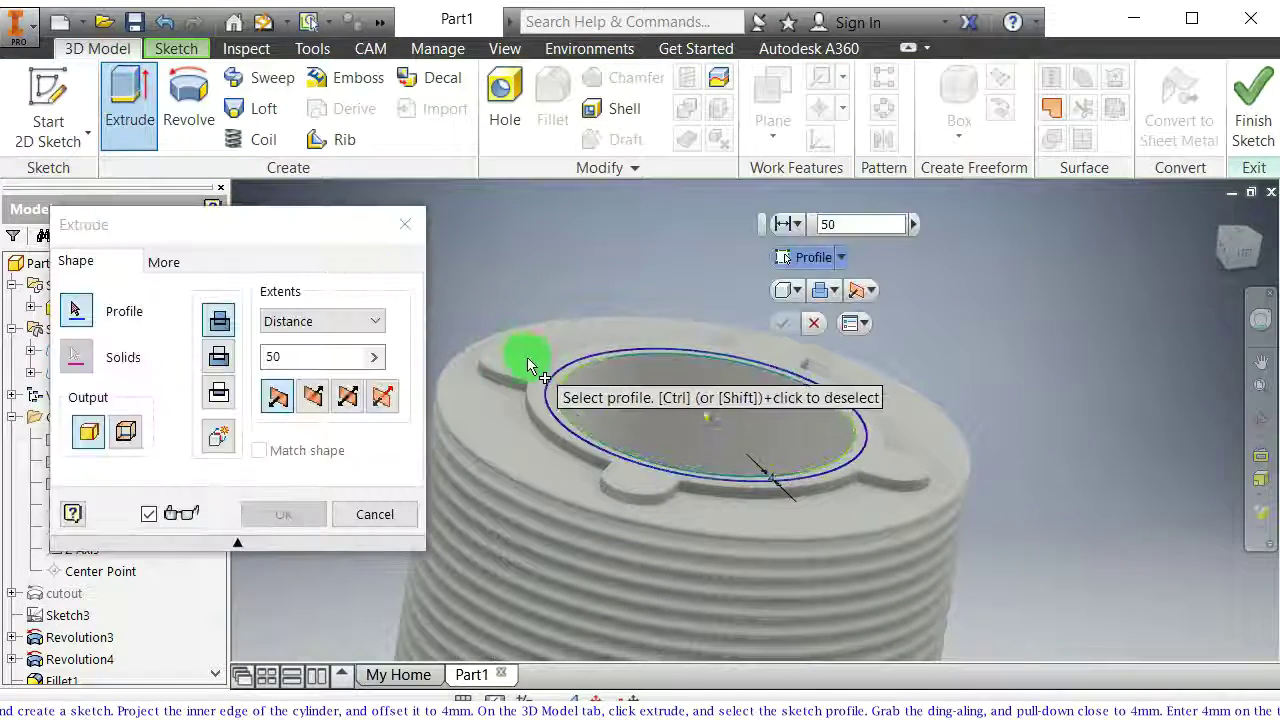
{"action": "left_click", "coordinate": [553, 403]}
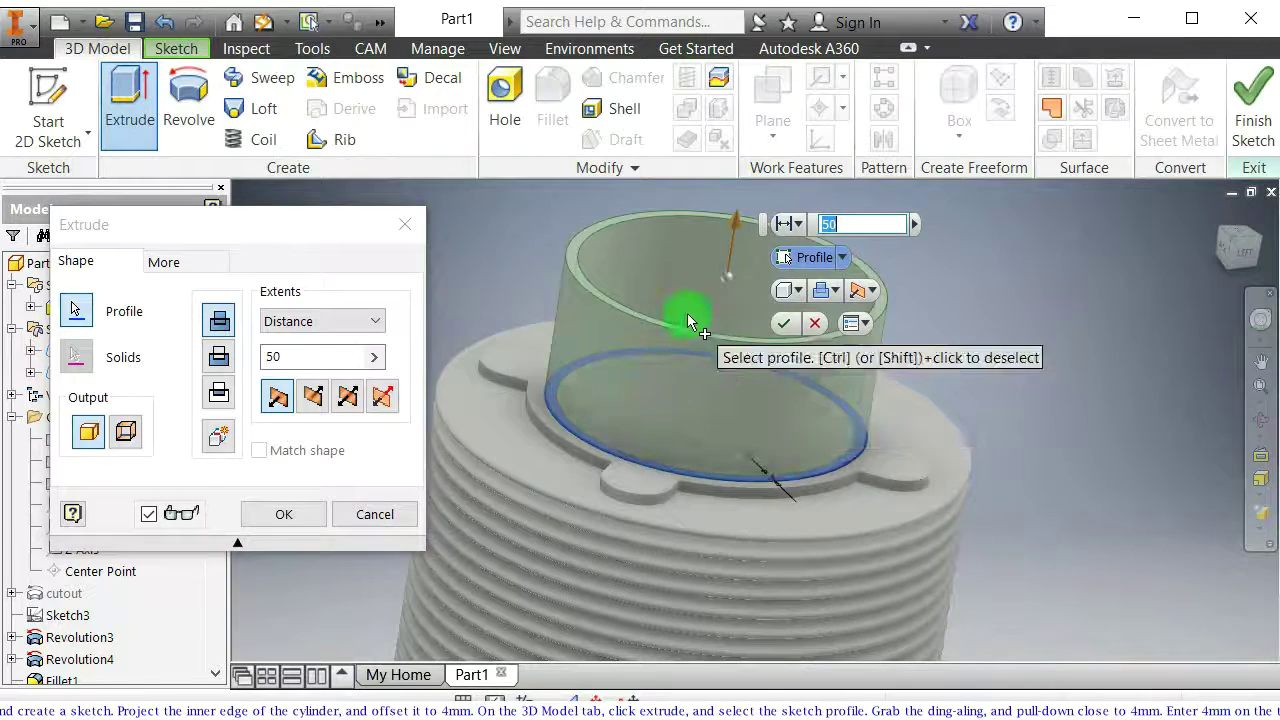
{"action": "left_click_drag", "start_coordinate": [739, 221], "coordinate": [705, 343]}
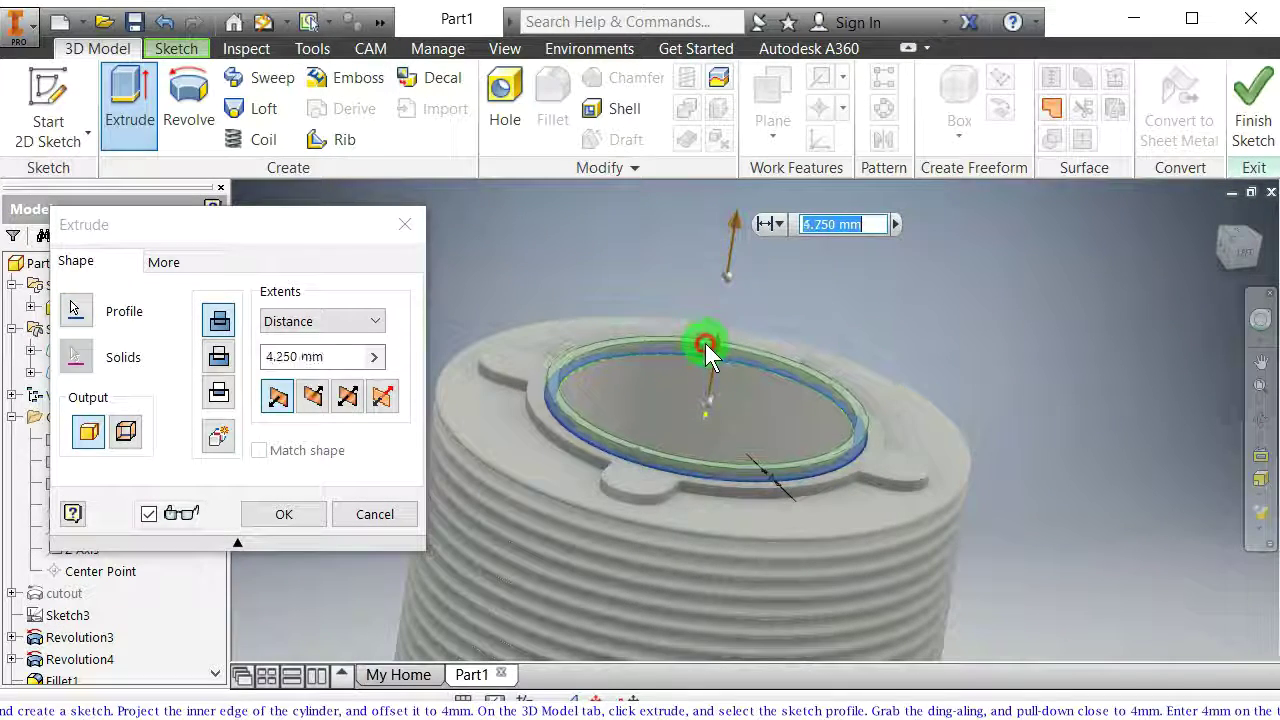
{"action": "left_click", "coordinate": [851, 221]}
{"action": "type", "text": "4"}
{"action": "left_click", "coordinate": [766, 323]}
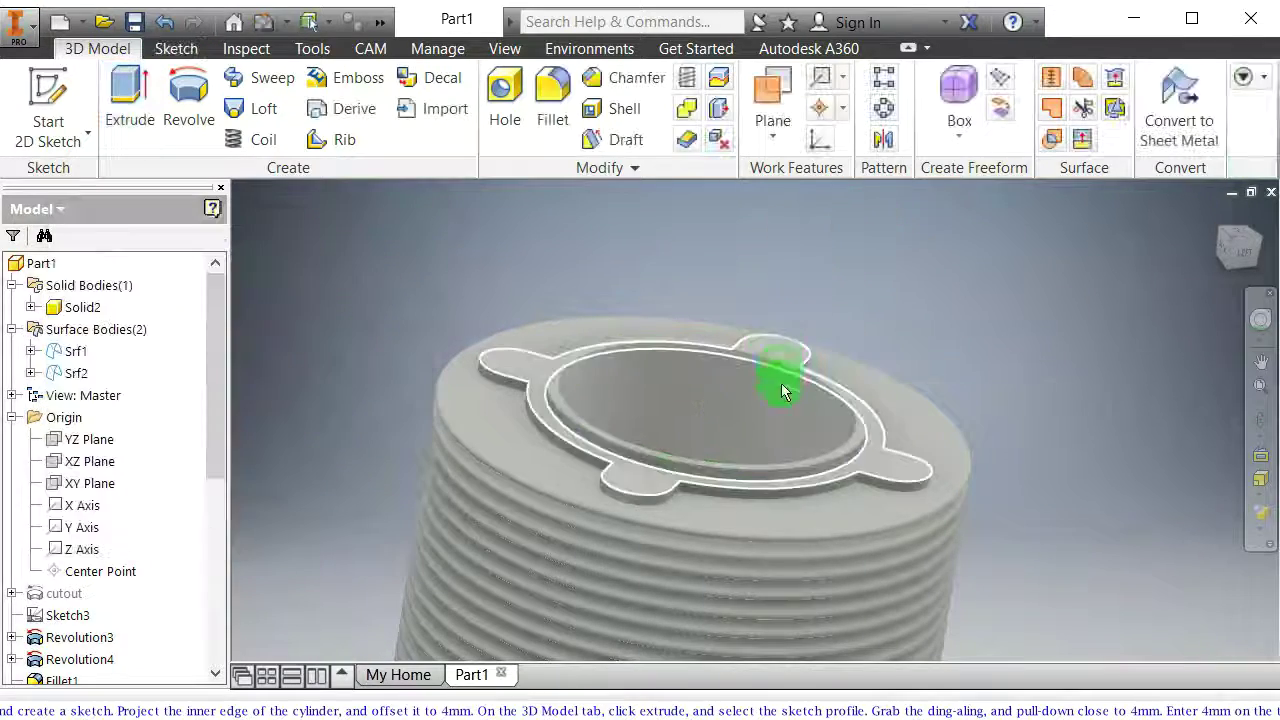
Step: Start a sketch on the cylinder's bottom end face and project the whole face outline, including the intake port
{"action": "middle_click_drag", "start_coordinate": [724, 401], "coordinate": [760, 434], "text": "shift"}
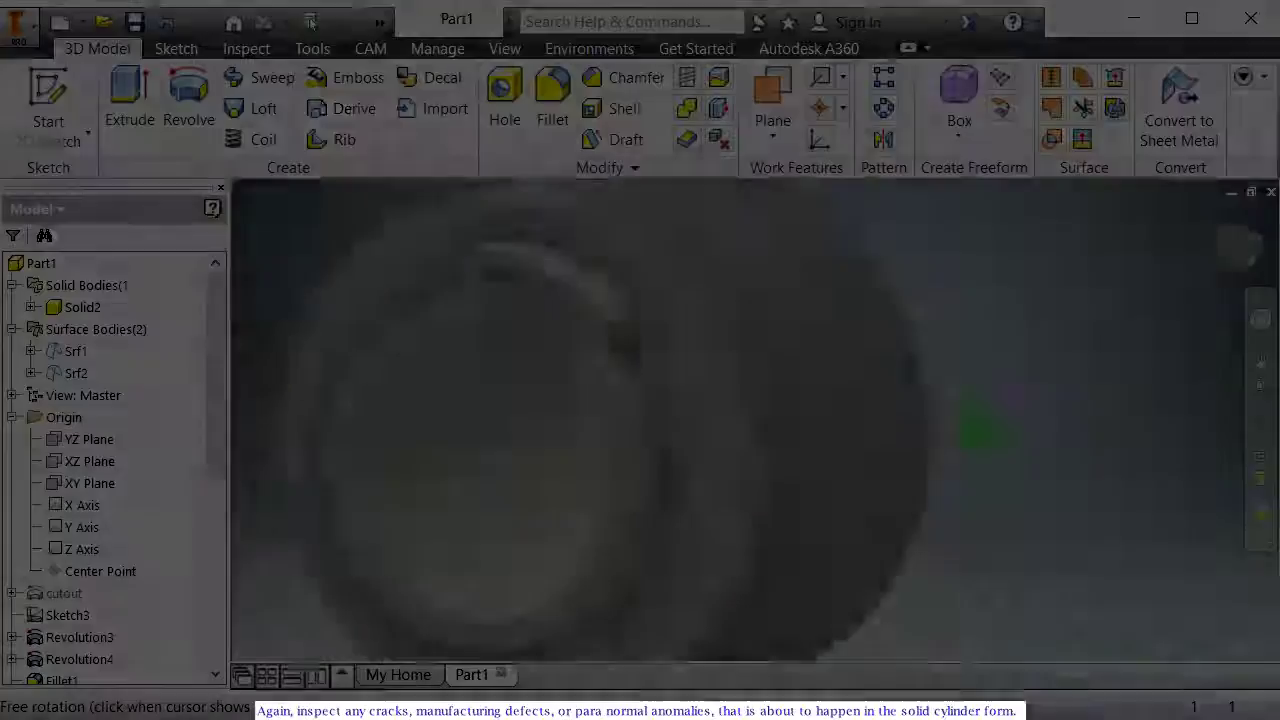
{"action": "middle_click_drag", "start_coordinate": [980, 434], "coordinate": [837, 420], "text": "shift"}
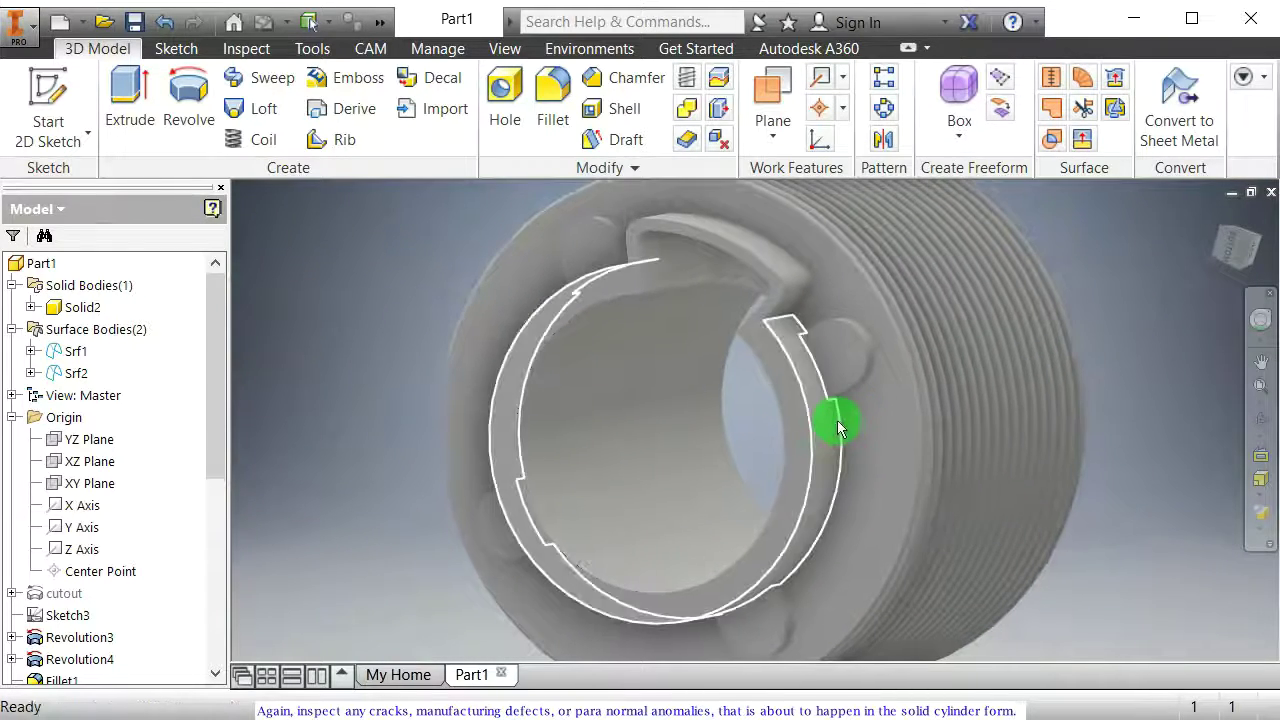
{"action": "left_click", "coordinate": [780, 371]}
{"action": "left_click", "coordinate": [871, 358]}
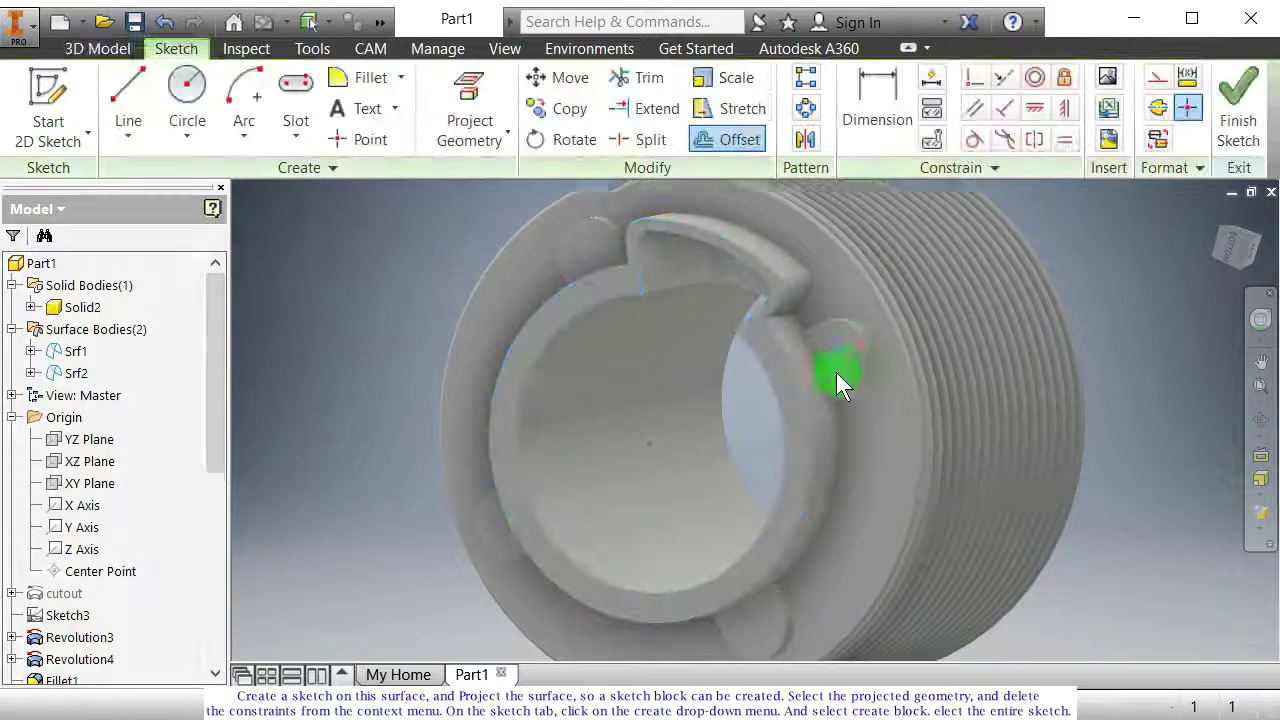
{"action": "left_click", "coordinate": [466, 95]}
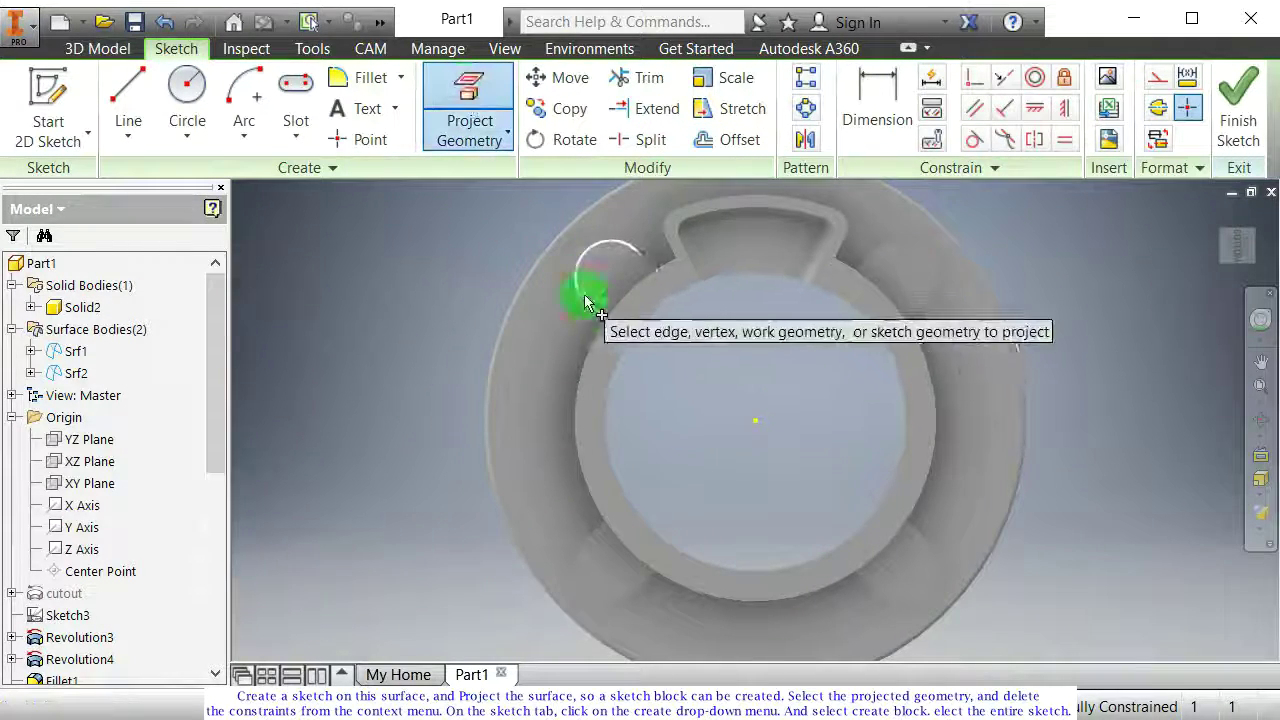
{"action": "left_click", "coordinate": [670, 277]}
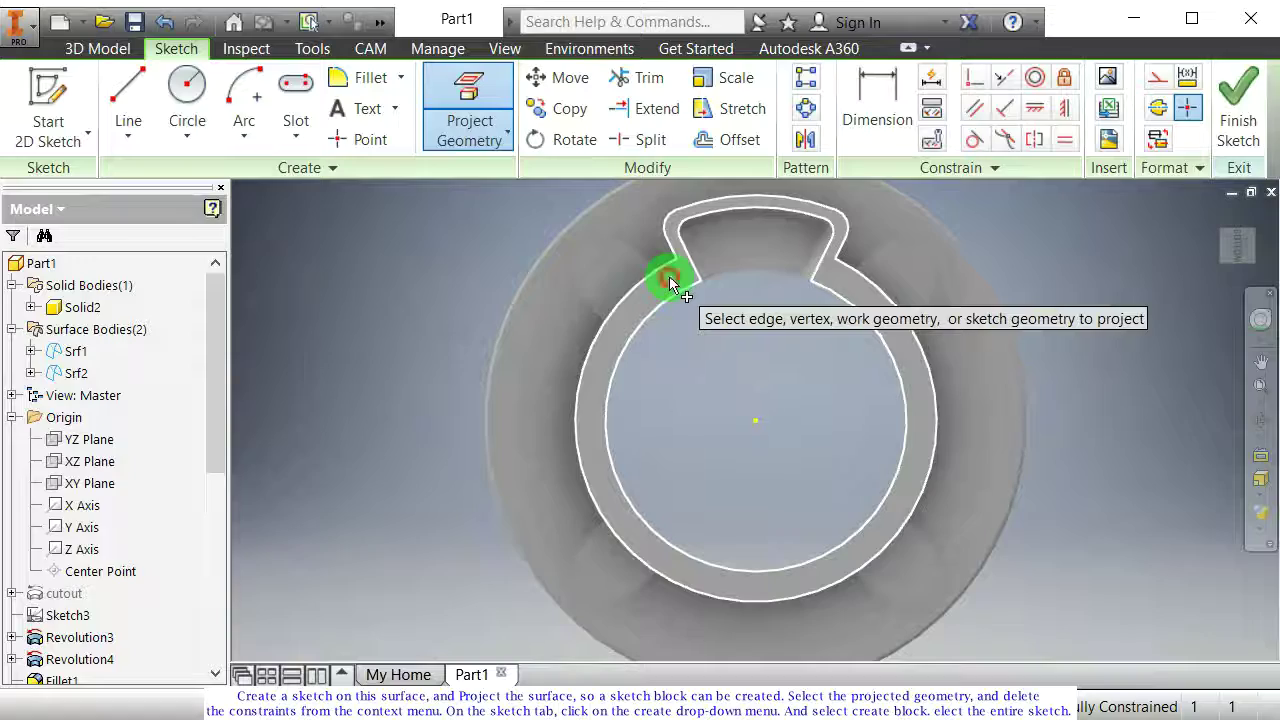
{"action": "mouse_move", "coordinate": [749, 357]}
{"action": "middle_mouse_down", "text": "shift"}
{"action": "mouse_move", "coordinate": [829, 366]}
{"action": "mouse_move", "coordinate": [811, 409]}
{"action": "mouse_move", "coordinate": [828, 432]}
{"action": "middle_mouse_up", "text": "shift"}
{"action": "scroll", "coordinate": [828, 432], "scroll_direction": "up", "scroll_amount": 3}
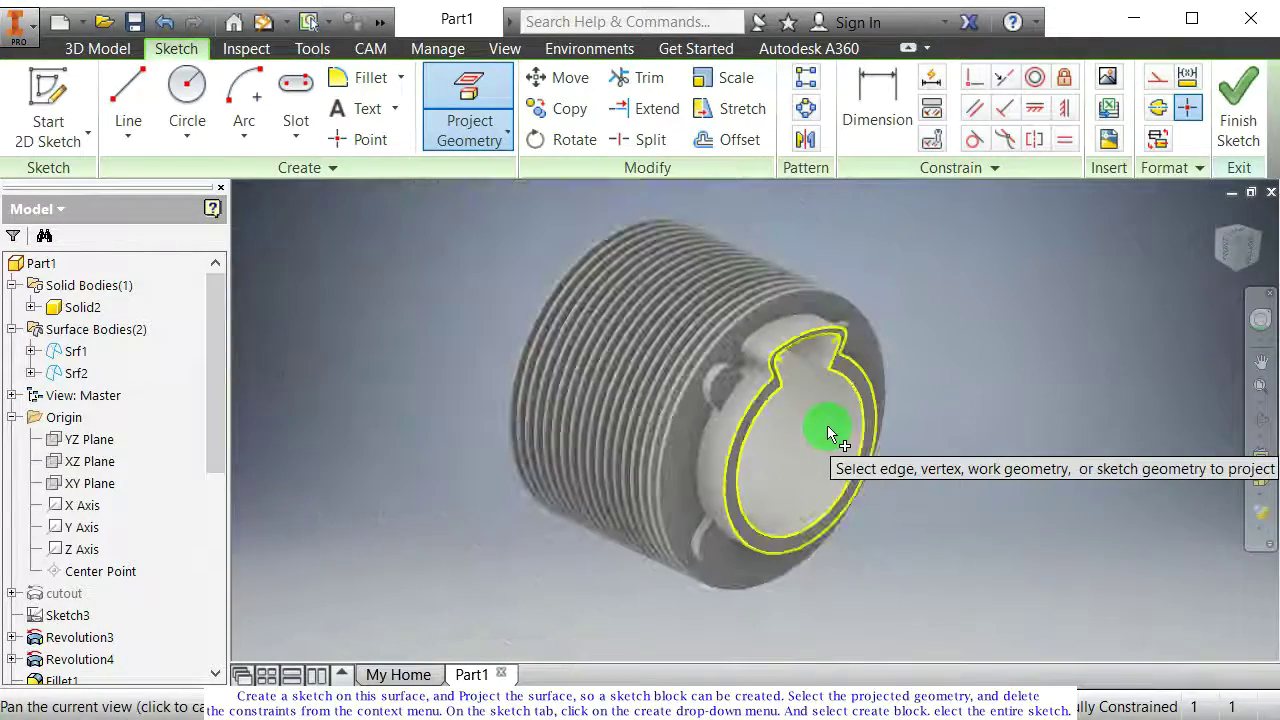
{"action": "left_click", "coordinate": [458, 126]}
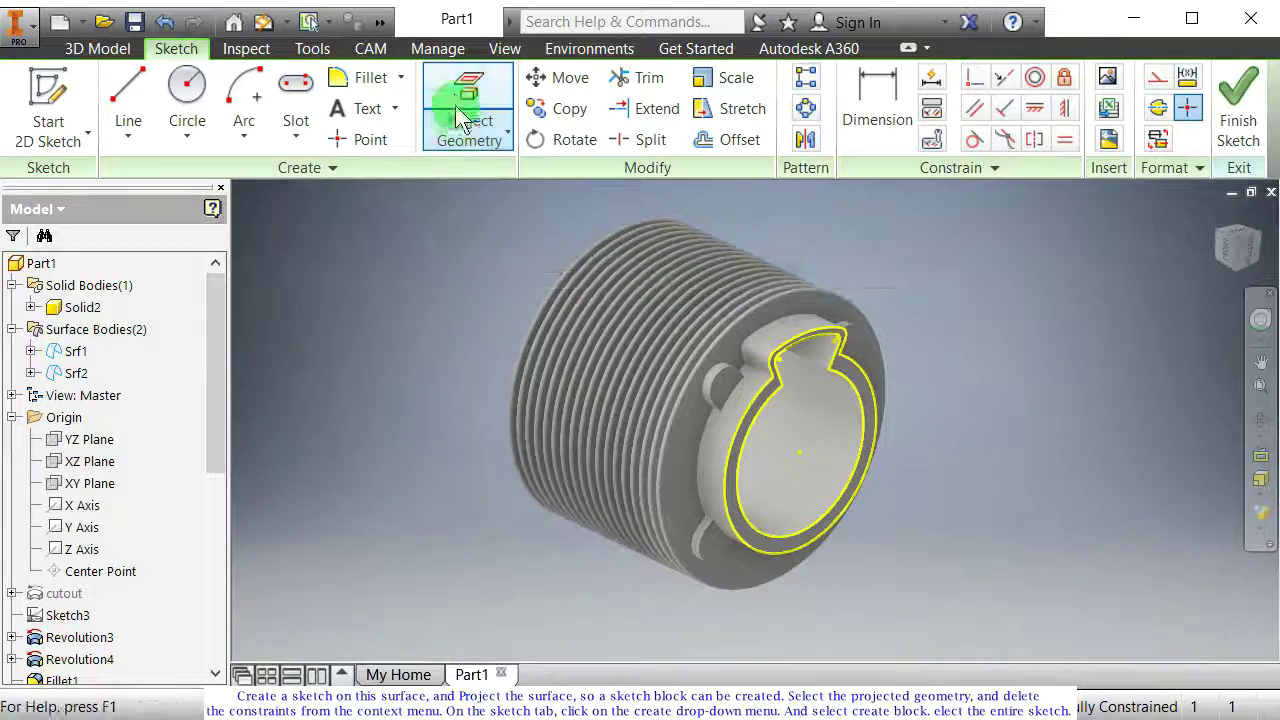
{"action": "key", "text": "Escape"}
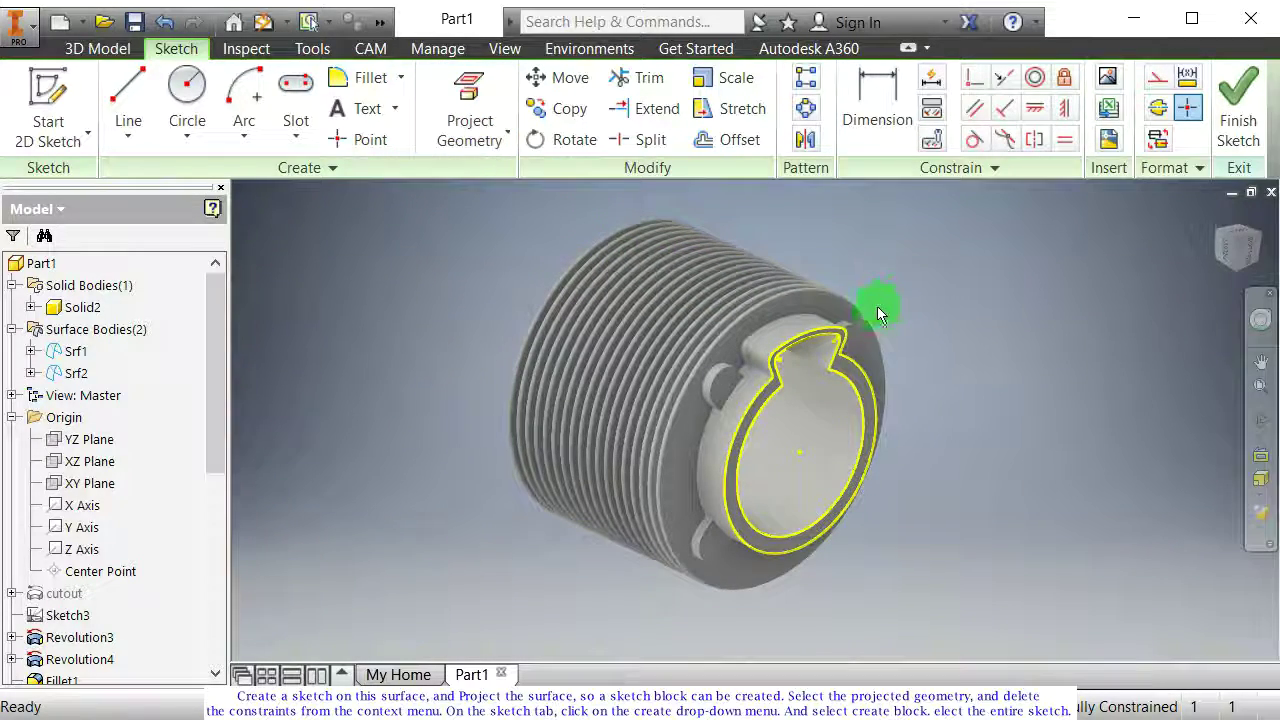
Step: Delete the constraints from all the projected outline geometry of the bottom face
{"action": "left_click_drag", "start_coordinate": [677, 238], "coordinate": [908, 626]}
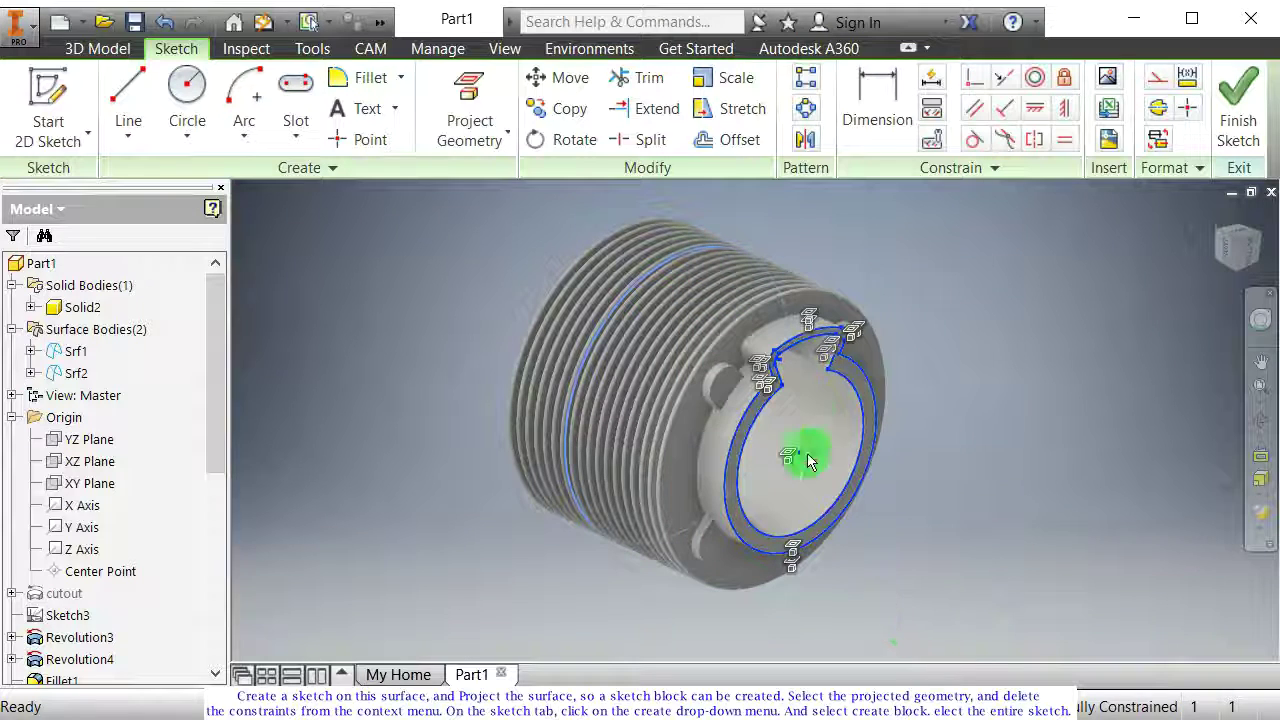
{"action": "left_click", "coordinate": [872, 358]}
{"action": "right_click", "coordinate": [866, 384]}
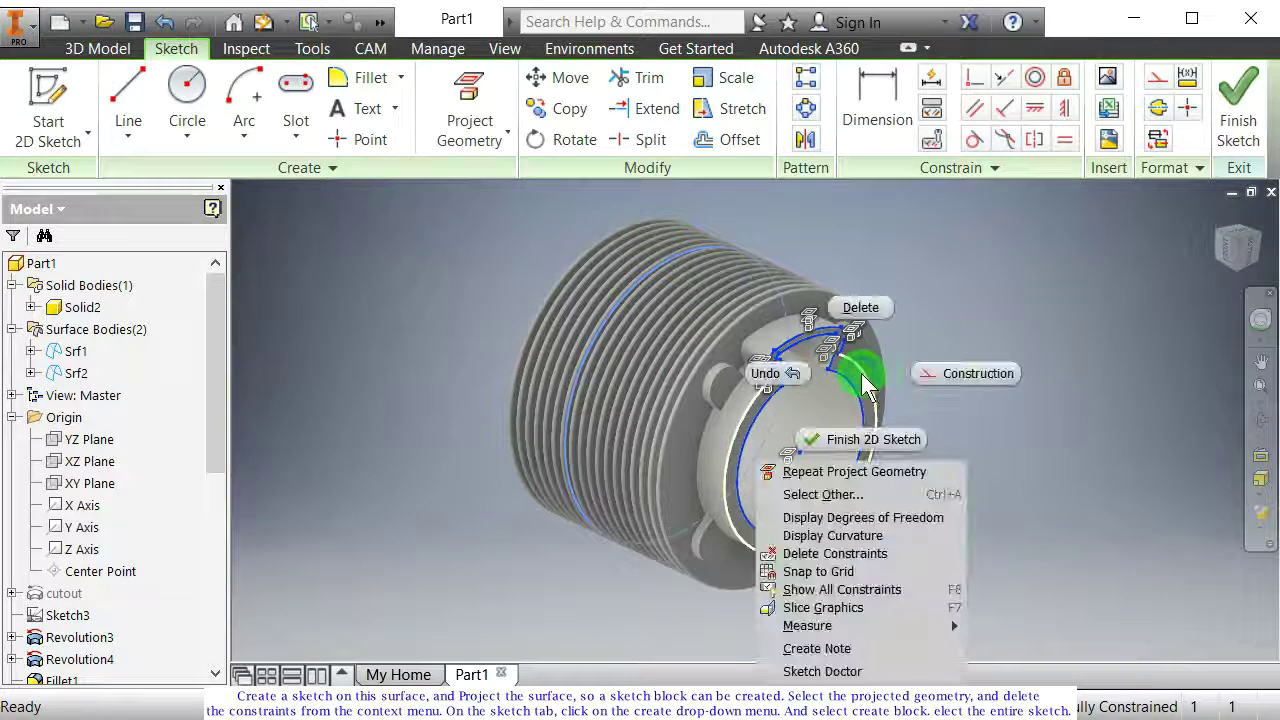
{"action": "left_click", "coordinate": [810, 553]}
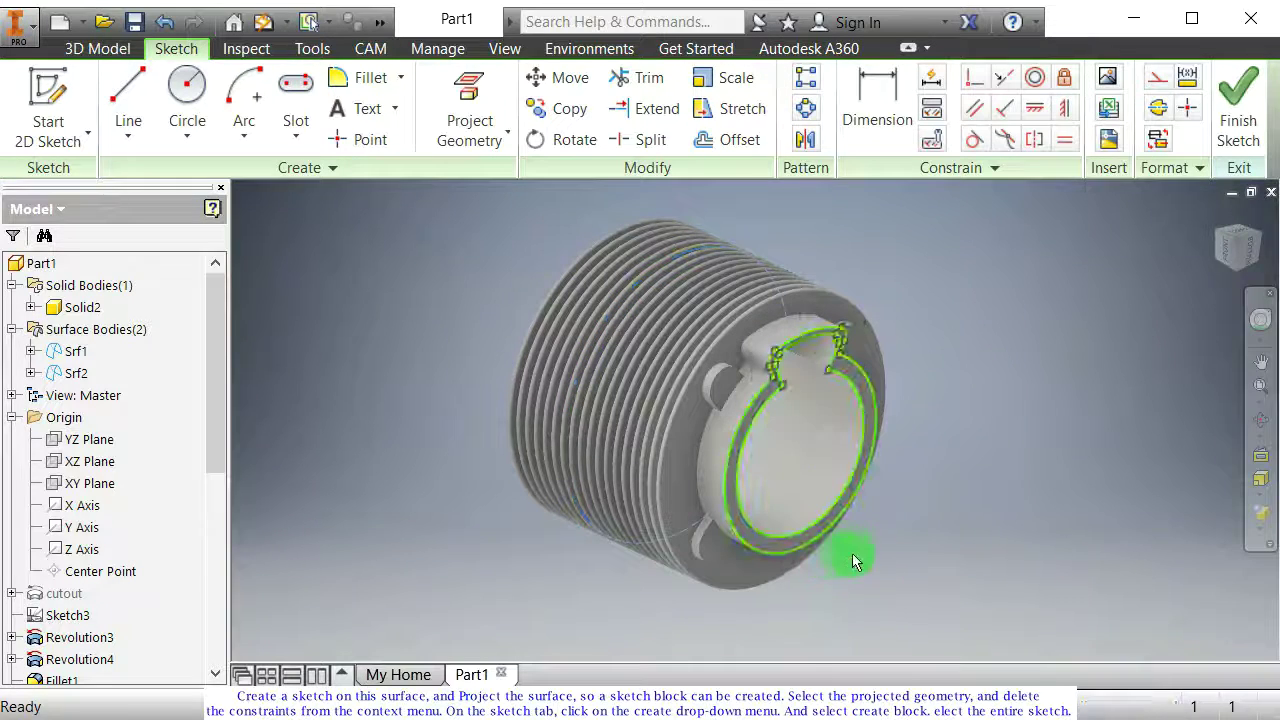
Step: Create a sketch block named "base gasket" from the entire outline, with the bore's center point as its insertion point
{"action": "mouse_move", "coordinate": [929, 437]}
{"action": "middle_mouse_down", "text": "shift"}
{"action": "mouse_move", "coordinate": [923, 411]}
{"action": "mouse_move", "coordinate": [931, 429]}
{"action": "middle_mouse_up", "text": "shift"}
{"action": "left_click", "coordinate": [296, 168]}
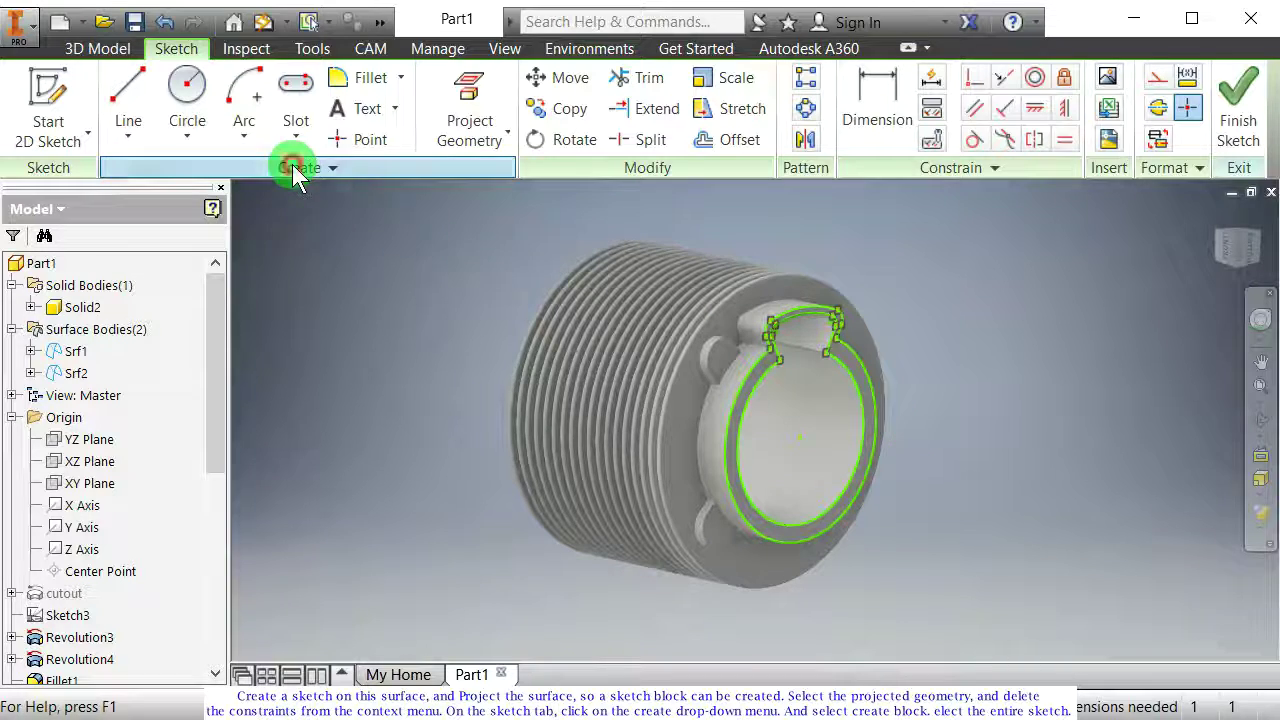
{"action": "left_click", "coordinate": [195, 197]}
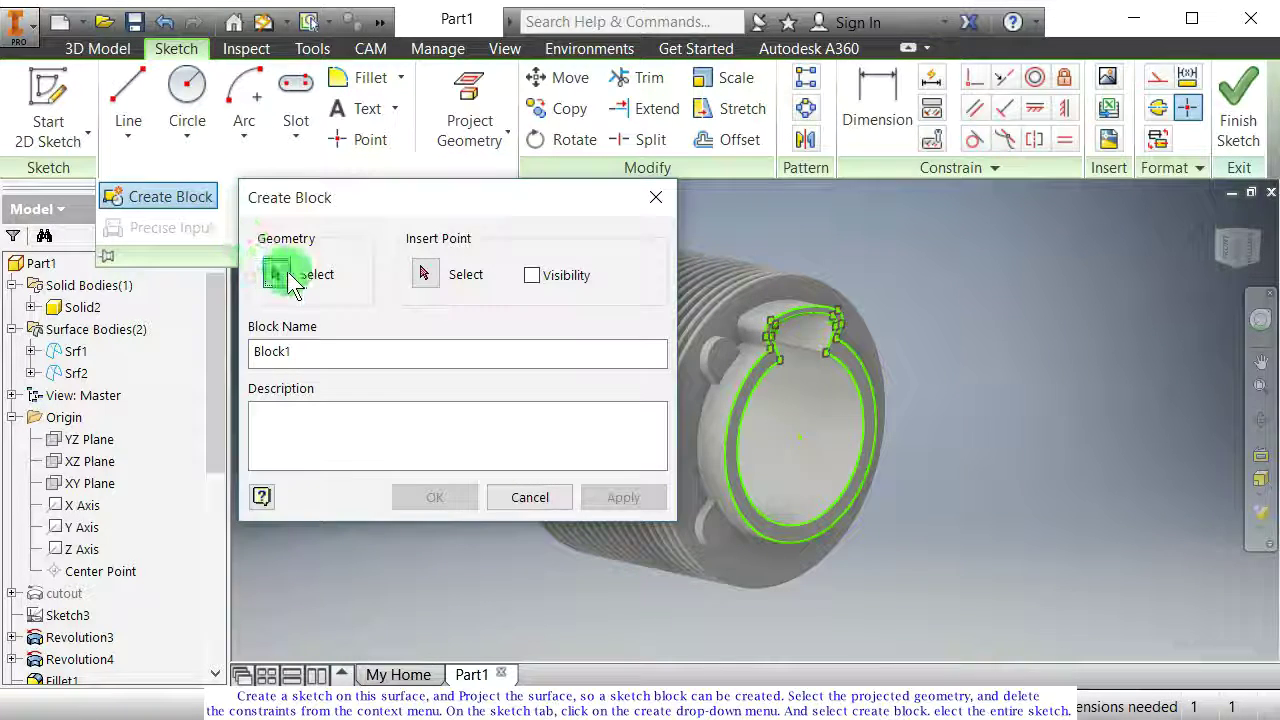
{"action": "middle_click_drag", "start_coordinate": [942, 344], "coordinate": [1032, 351]}
{"action": "left_click_drag", "start_coordinate": [787, 247], "coordinate": [1000, 598]}
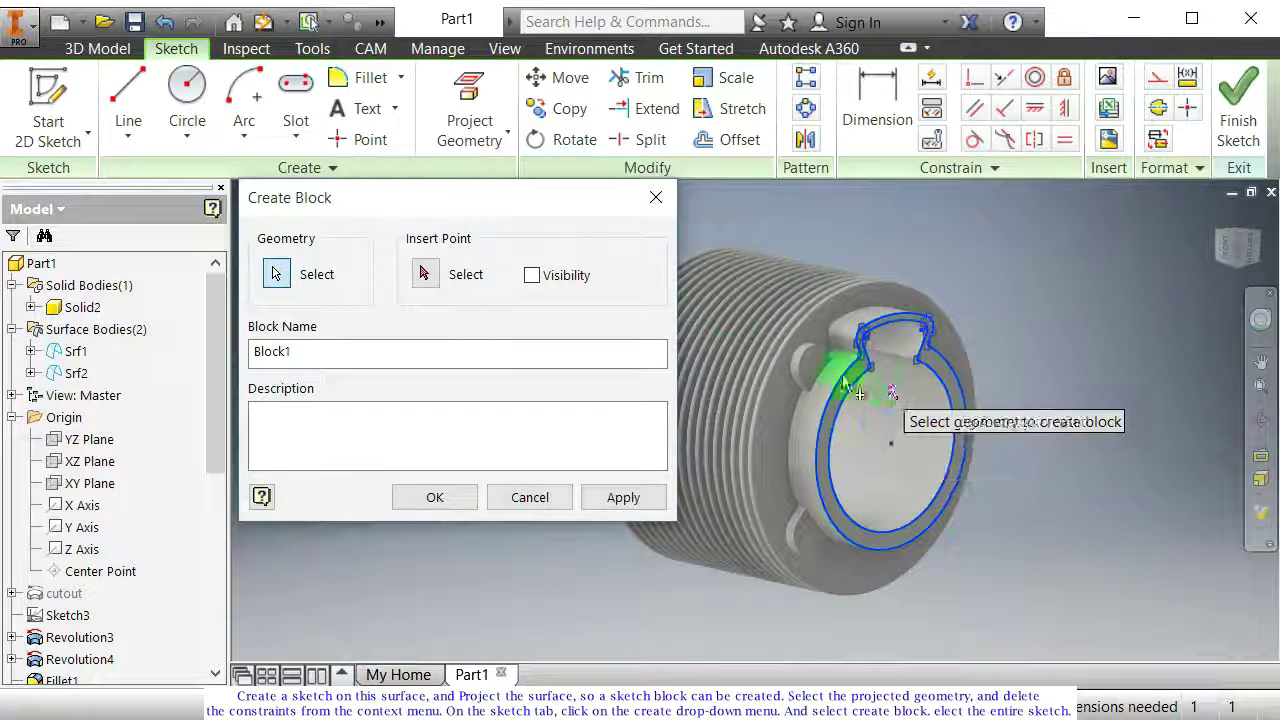
{"action": "left_click", "coordinate": [425, 273]}
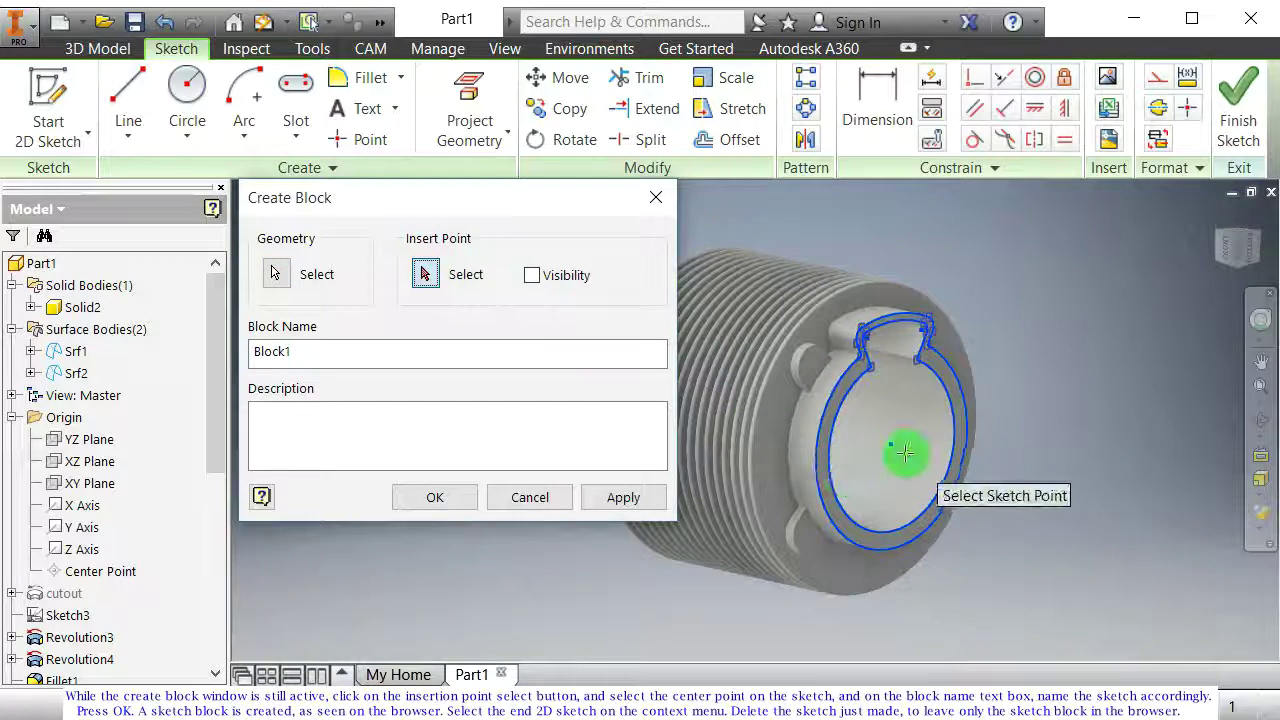
{"action": "left_click", "coordinate": [283, 350]}
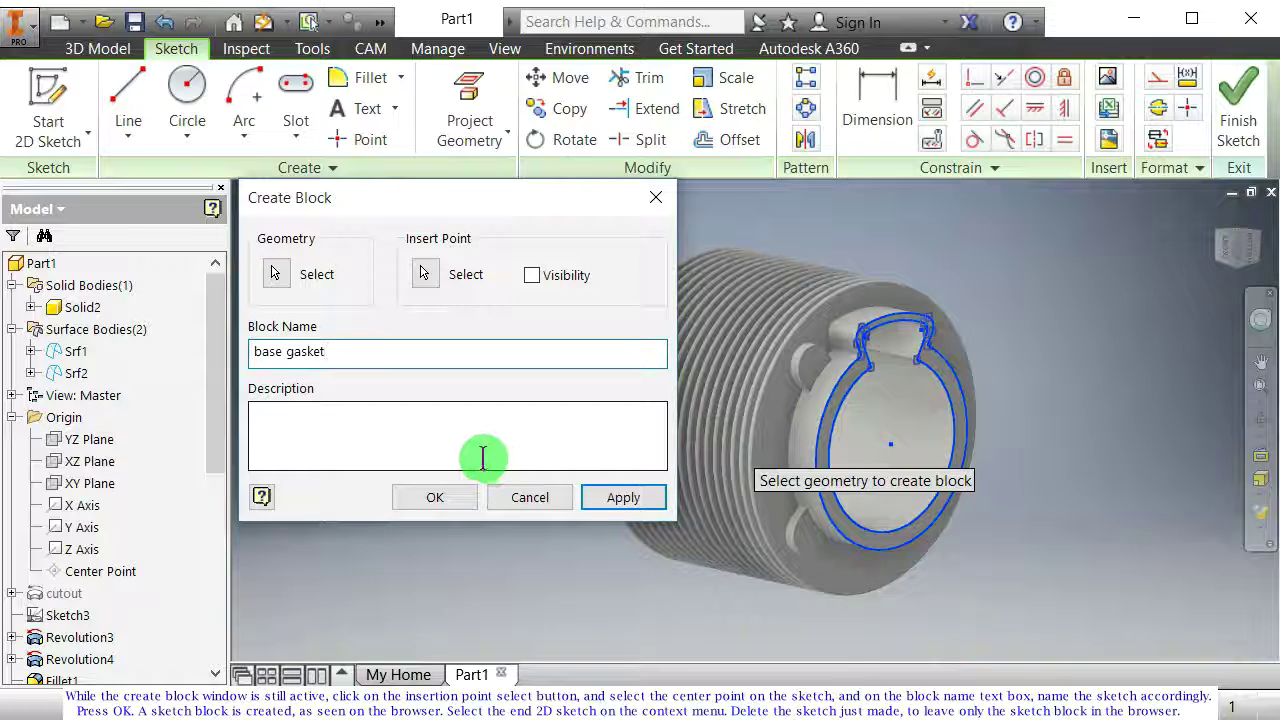
{"action": "left_click", "coordinate": [433, 498]}
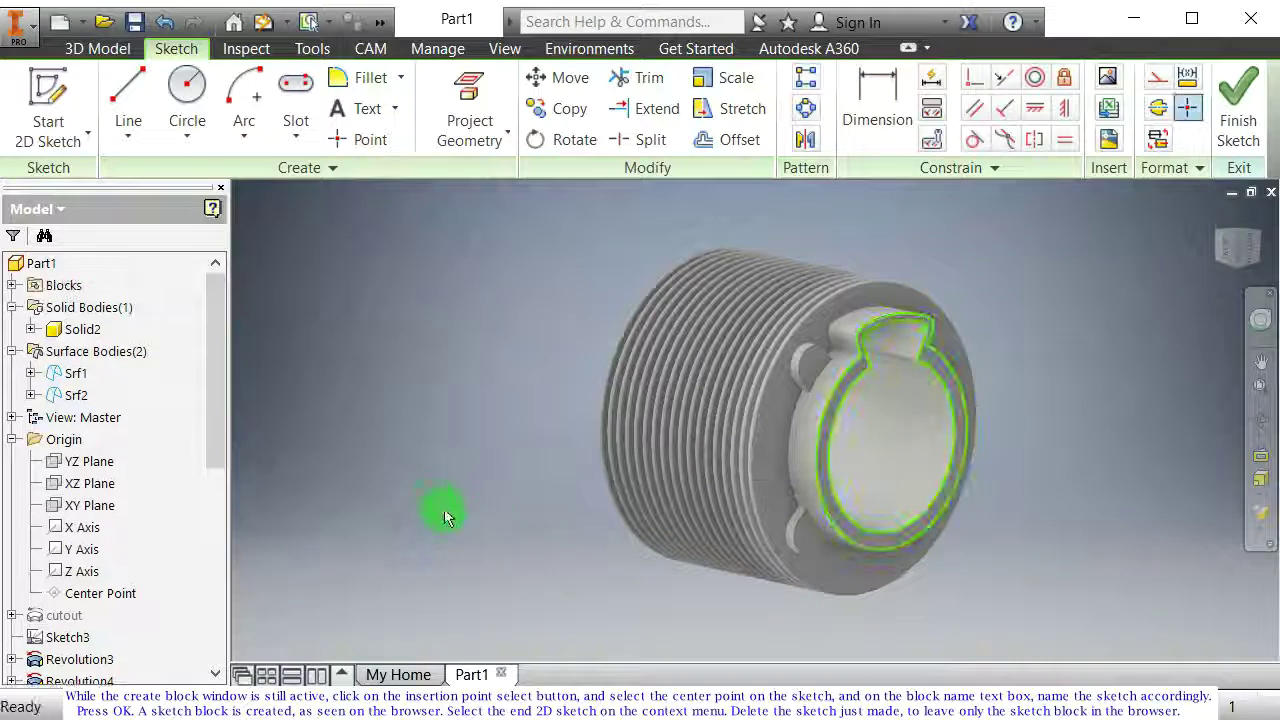
Step: Expand the Blocks folder to check the base gasket block and finish the 2D sketch
{"action": "left_click", "coordinate": [13, 285]}
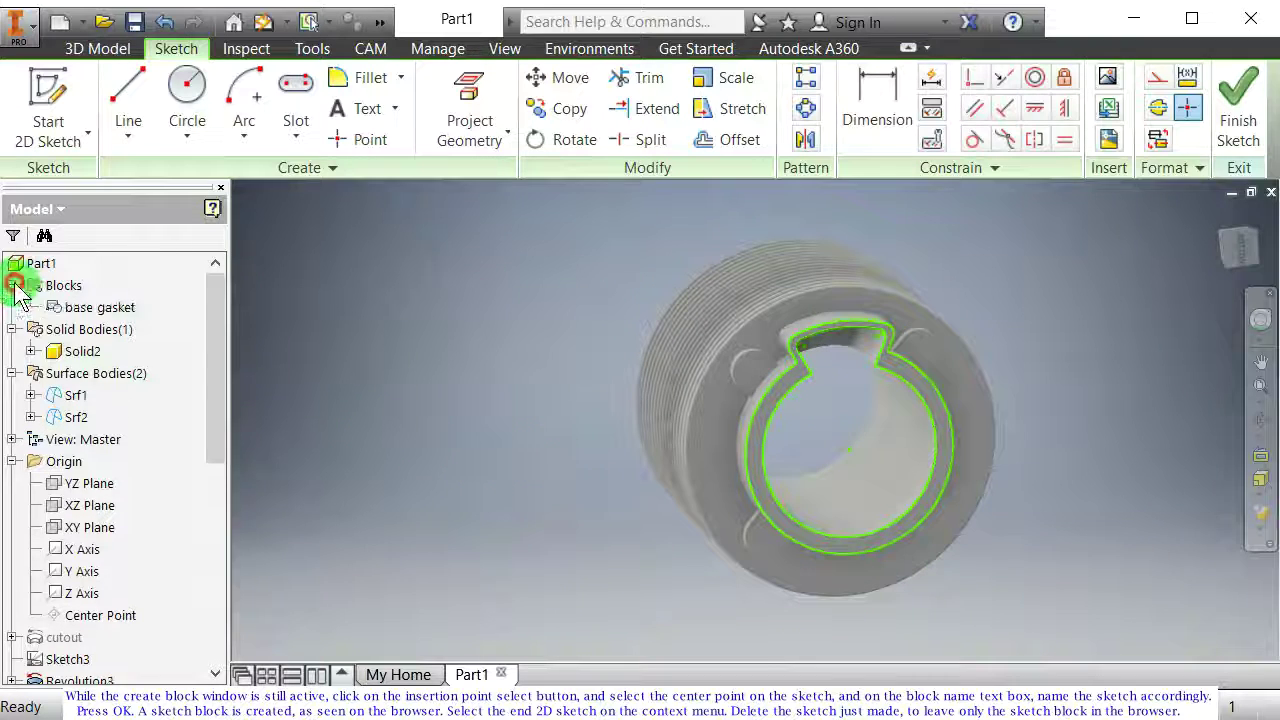
{"action": "middle_click_drag", "start_coordinate": [510, 421], "coordinate": [438, 397], "text": "shift"}
{"action": "middle_click_drag", "start_coordinate": [750, 378], "coordinate": [776, 440], "text": "shift"}
{"action": "left_click", "coordinate": [96, 308]}
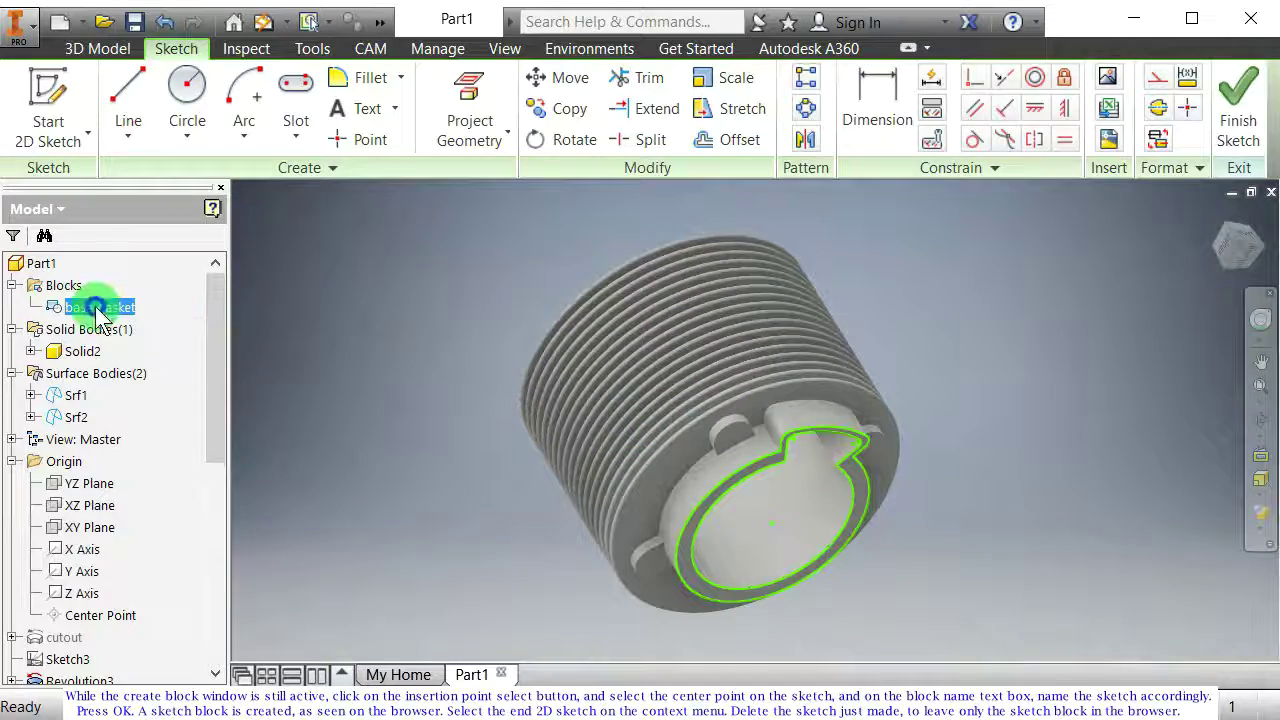
{"action": "right_click", "coordinate": [97, 311]}
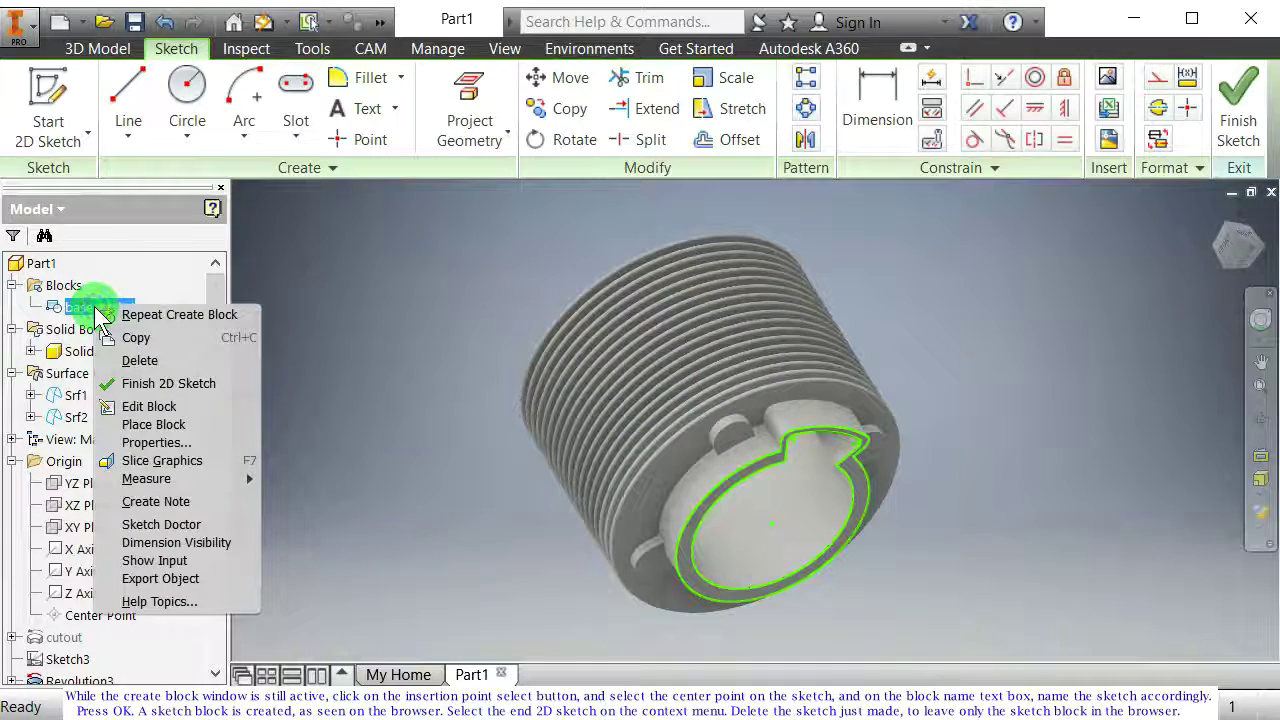
{"action": "left_click", "coordinate": [168, 385]}
Step: Hide the finished base gasket sketch, Sketch7, in the model
{"action": "middle_click_drag", "start_coordinate": [548, 405], "coordinate": [505, 401], "text": "shift"}
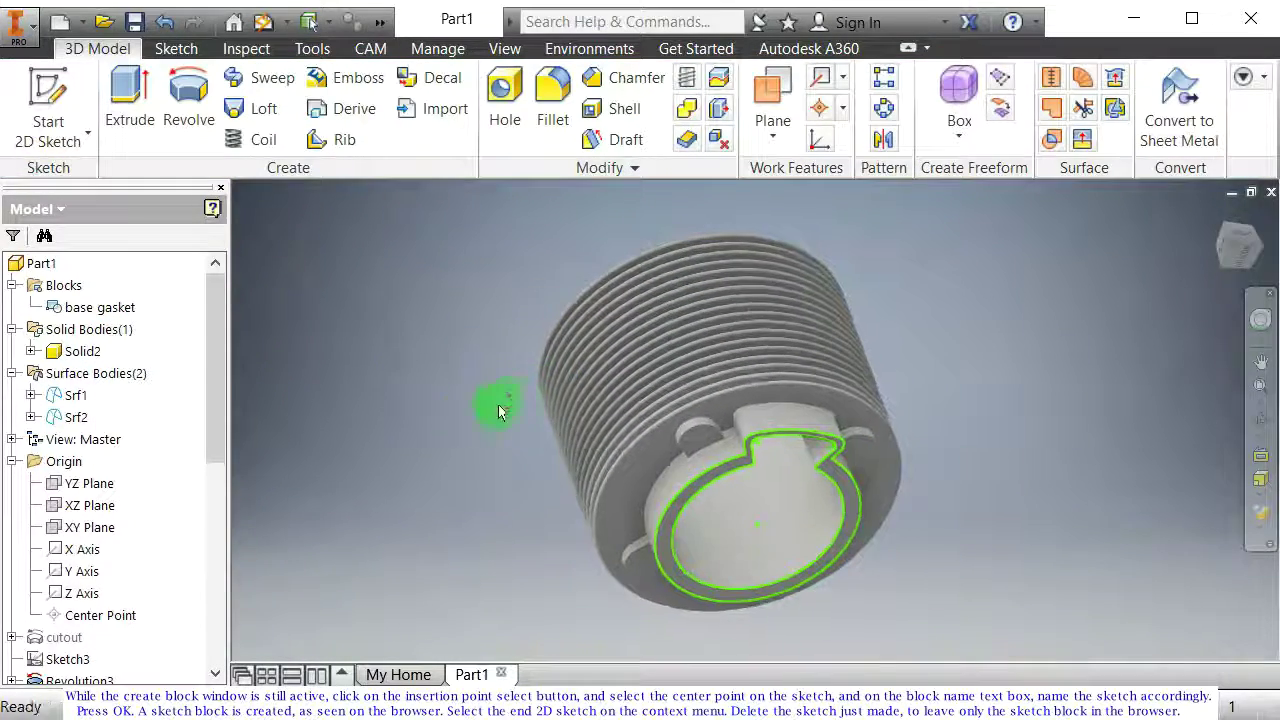
{"action": "left_click_drag", "start_coordinate": [208, 456], "coordinate": [220, 678]}
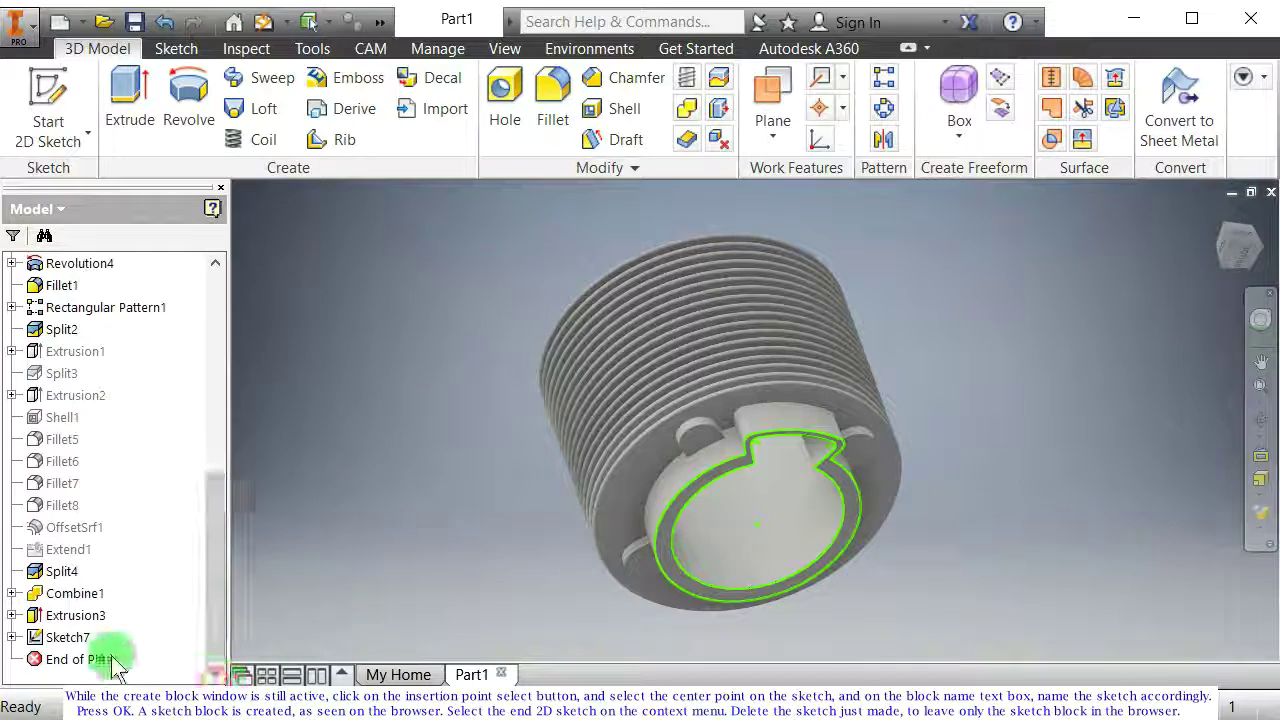
{"action": "right_click", "coordinate": [84, 641]}
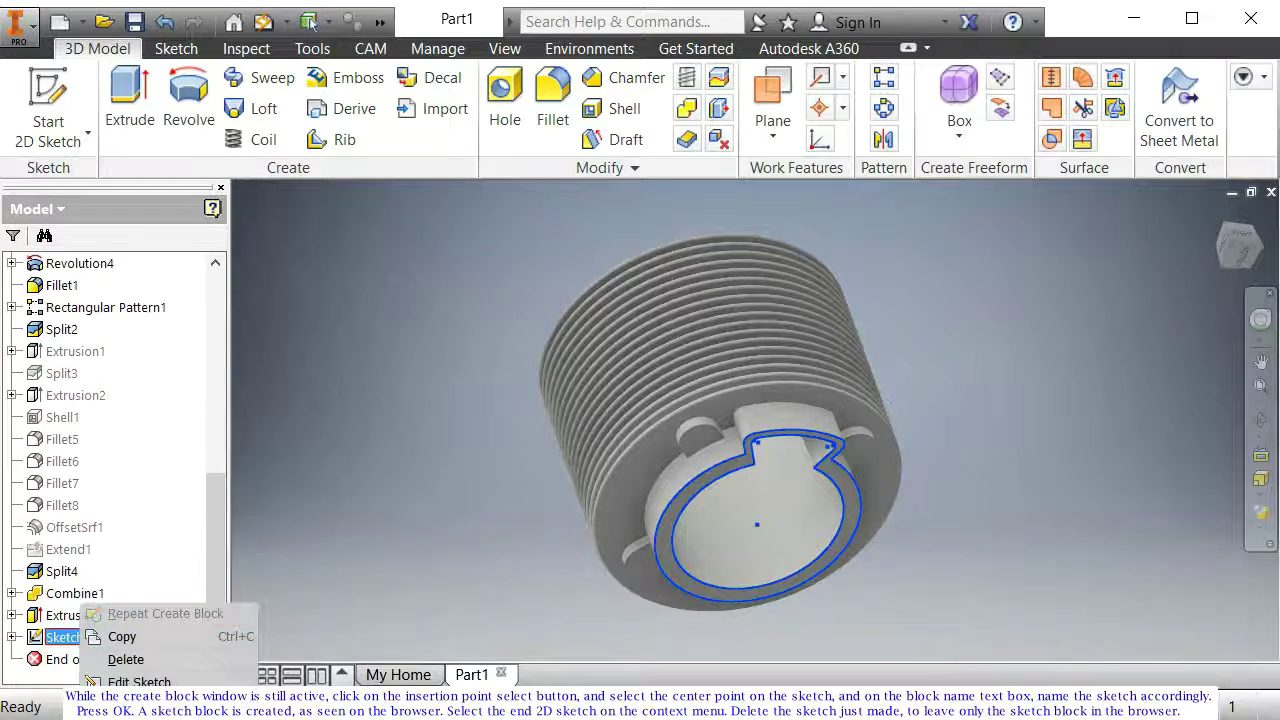
Step: Start a new sketch on the cylinder's raised top face with the four lugs
{"action": "mouse_move", "coordinate": [586, 443]}
{"action": "middle_mouse_down", "text": "shift"}
{"action": "mouse_move", "coordinate": [529, 434]}
{"action": "mouse_move", "coordinate": [497, 403]}
{"action": "mouse_move", "coordinate": [511, 389]}
{"action": "mouse_move", "coordinate": [551, 411]}
{"action": "mouse_move", "coordinate": [692, 517]}
{"action": "mouse_move", "coordinate": [857, 514]}
{"action": "mouse_move", "coordinate": [694, 486]}
{"action": "mouse_move", "coordinate": [689, 440]}
{"action": "mouse_move", "coordinate": [686, 488]}
{"action": "mouse_move", "coordinate": [686, 465]}
{"action": "middle_mouse_up", "text": "shift"}
{"action": "left_click", "coordinate": [769, 445]}
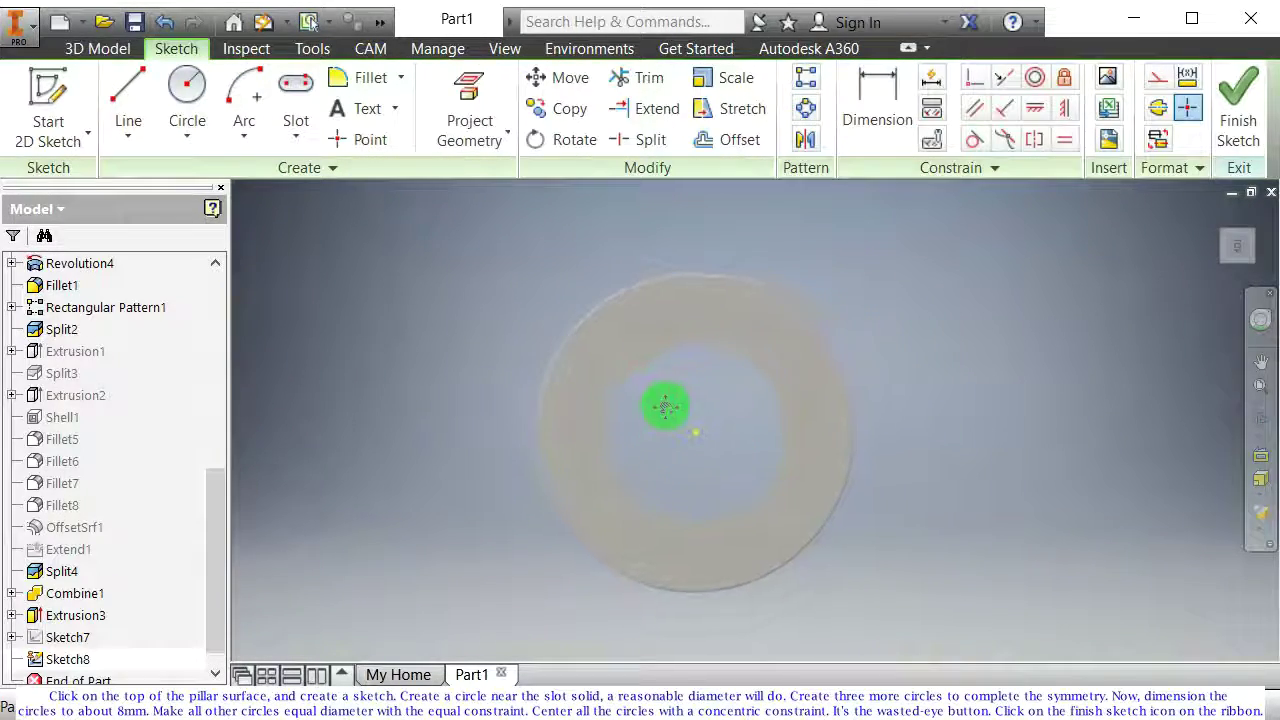
{"action": "mouse_move", "coordinate": [789, 360]}
{"action": "middle_mouse_down", "text": "shift"}
{"action": "mouse_move", "coordinate": [771, 380]}
{"action": "mouse_move", "coordinate": [771, 349]}
{"action": "middle_mouse_up", "text": "shift"}
{"action": "scroll", "coordinate": [740, 480], "scroll_direction": "down", "scroll_amount": 3}
{"action": "middle_click_drag", "start_coordinate": [587, 441], "coordinate": [635, 446]}
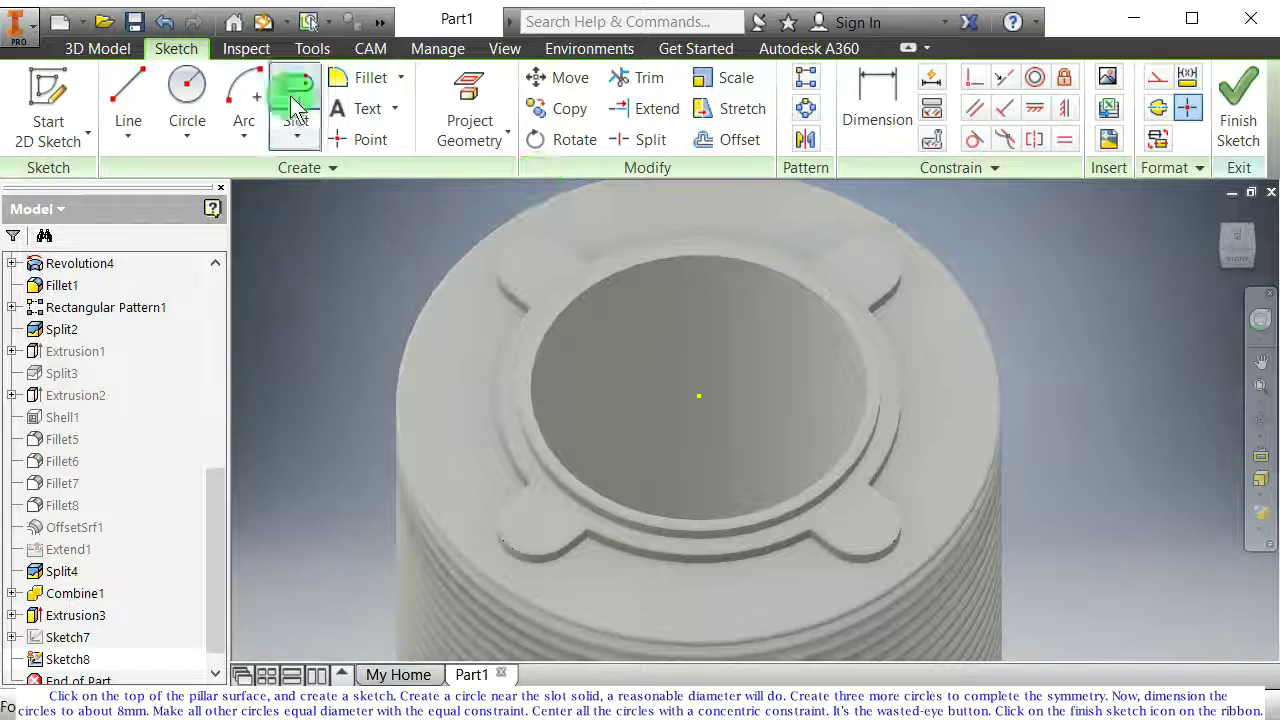
Step: Draw one circle near each of the four lugs around the bore, the first about 9.6 mm in diameter
{"action": "left_click", "coordinate": [195, 100]}
{"action": "left_click", "coordinate": [537, 268]}
{"action": "left_click", "coordinate": [863, 266]}
{"action": "left_click", "coordinate": [872, 281]}
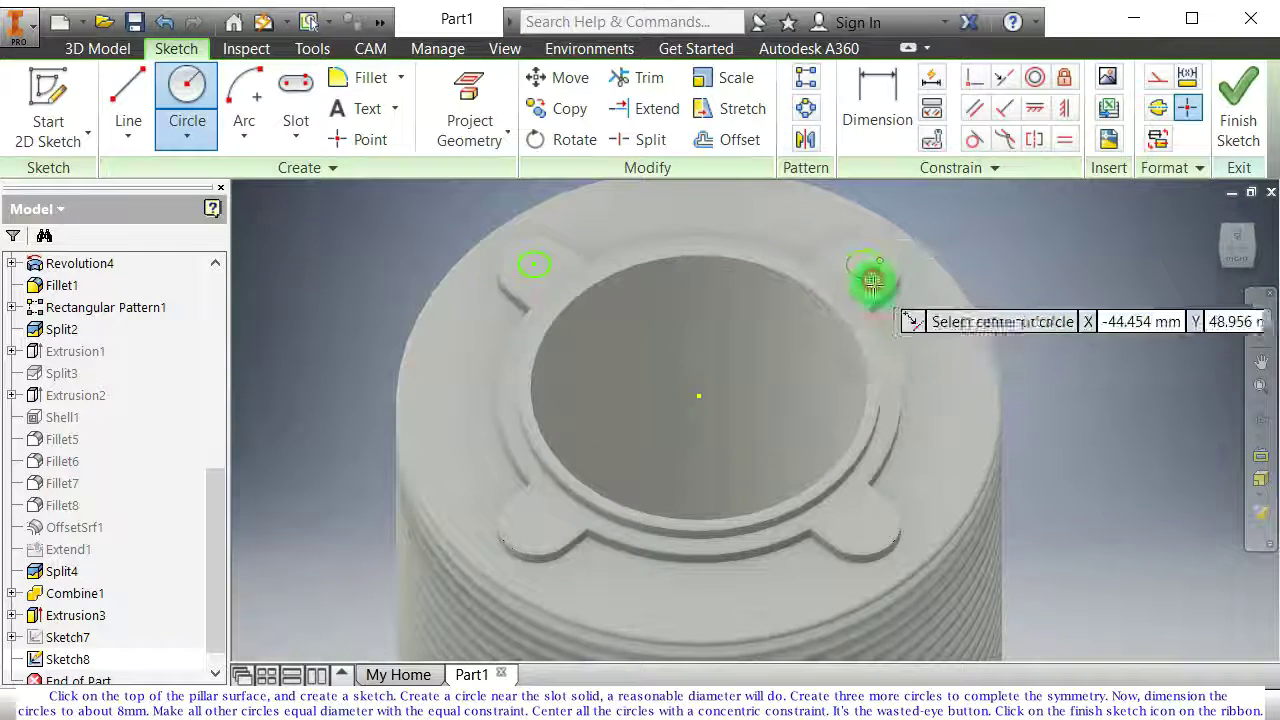
{"action": "left_click", "coordinate": [849, 521]}
{"action": "left_click", "coordinate": [826, 531]}
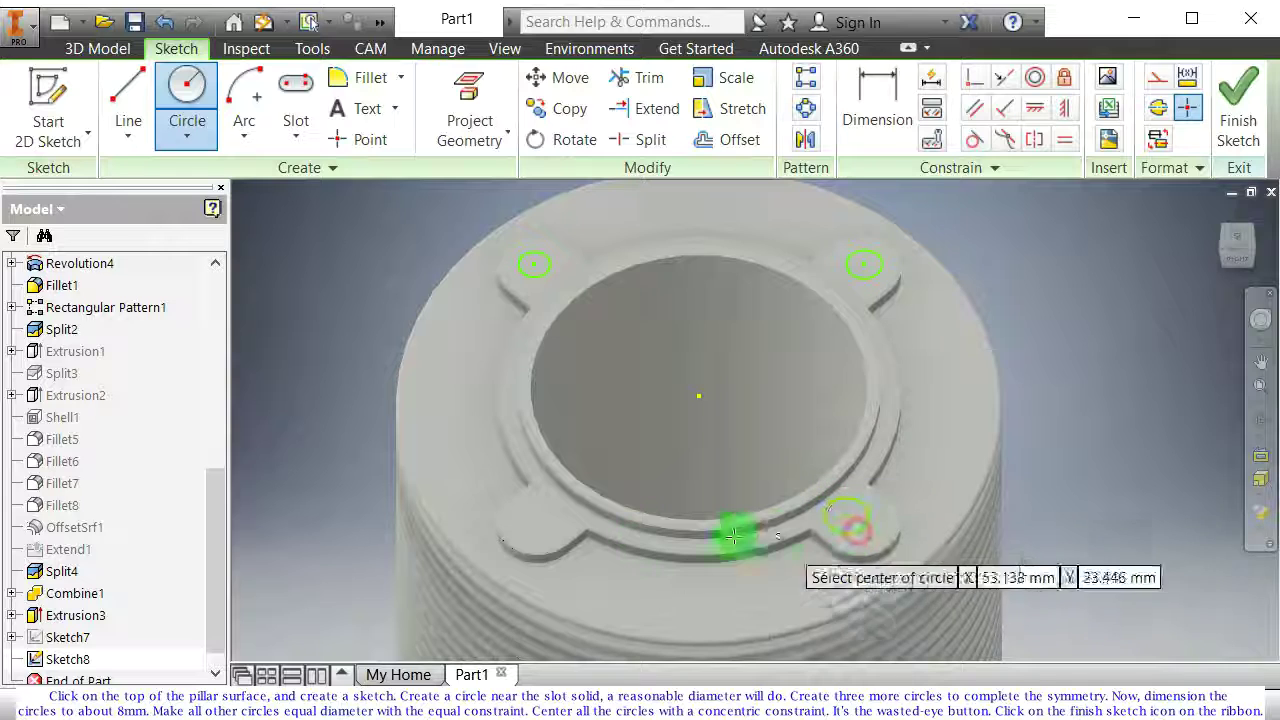
{"action": "left_click", "coordinate": [535, 518]}
{"action": "left_click", "coordinate": [544, 533]}
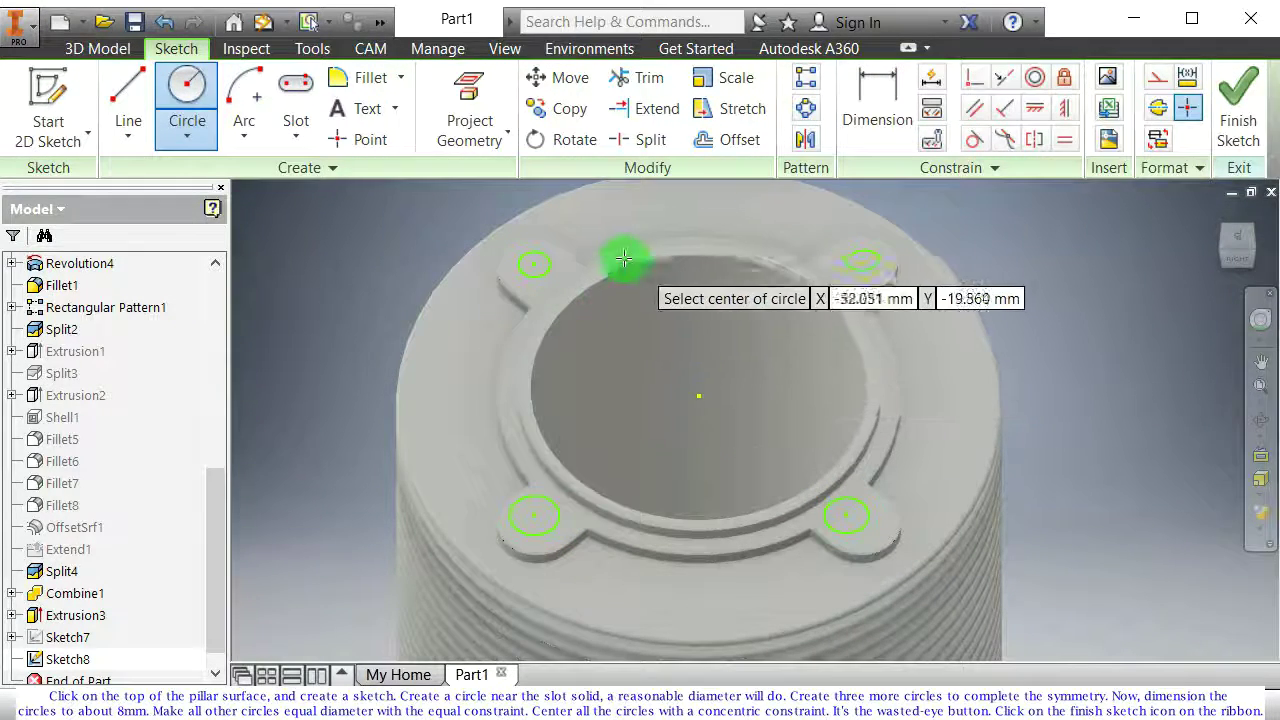
Step: Dimension the first lug circle with a diameter of 8 mm
{"action": "left_click", "coordinate": [857, 103]}
{"action": "scroll", "coordinate": [540, 268], "scroll_direction": "up", "scroll_amount": 3}
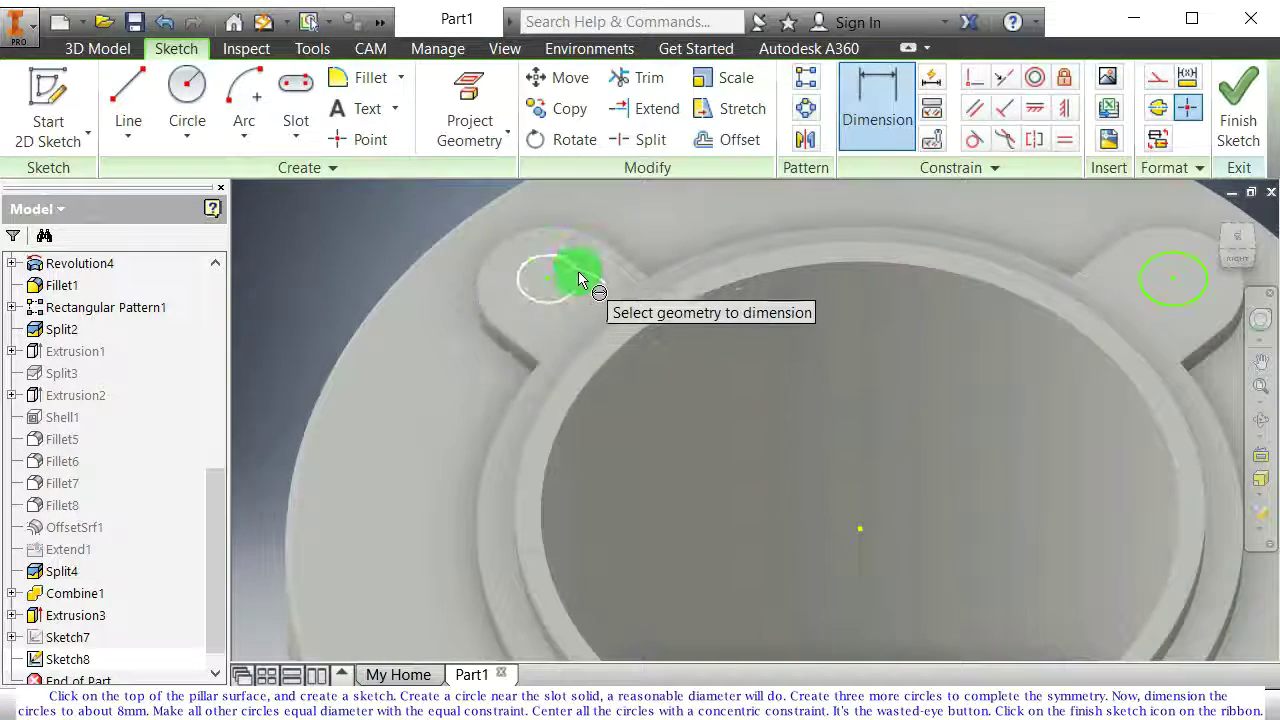
{"action": "left_click", "coordinate": [579, 272]}
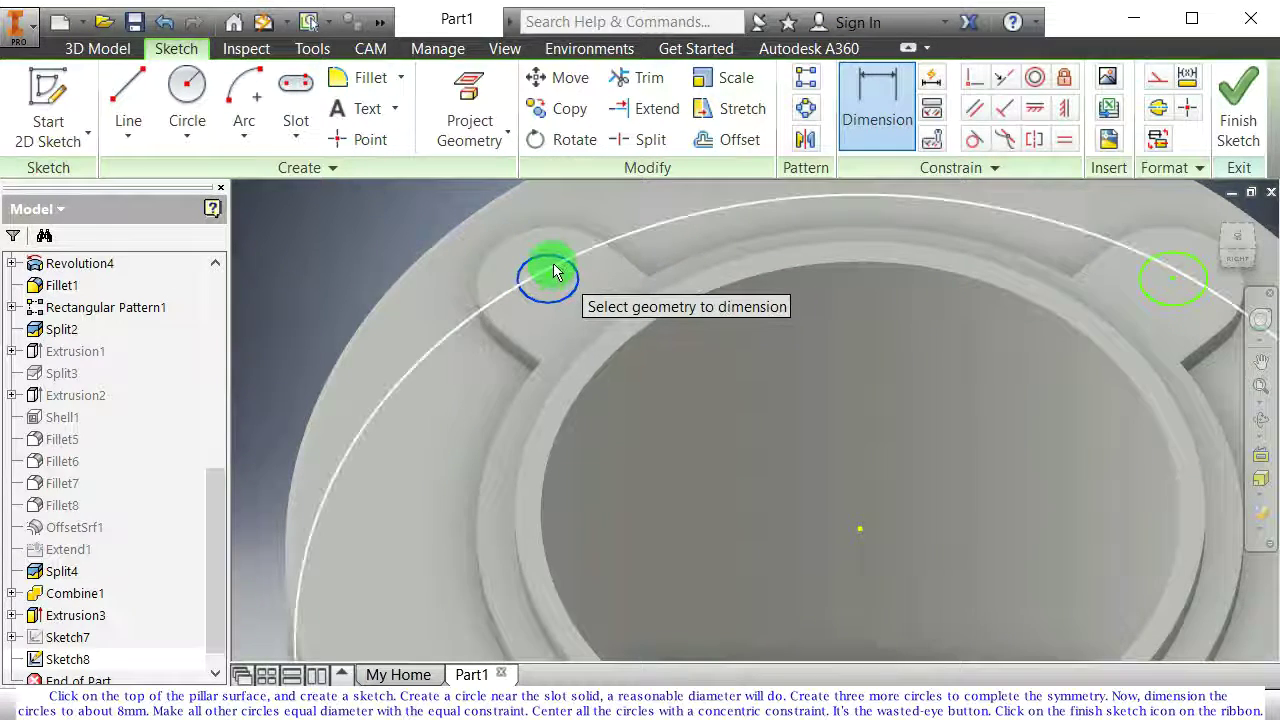
{"action": "scroll", "coordinate": [552, 274], "scroll_direction": "down", "scroll_amount": 5}
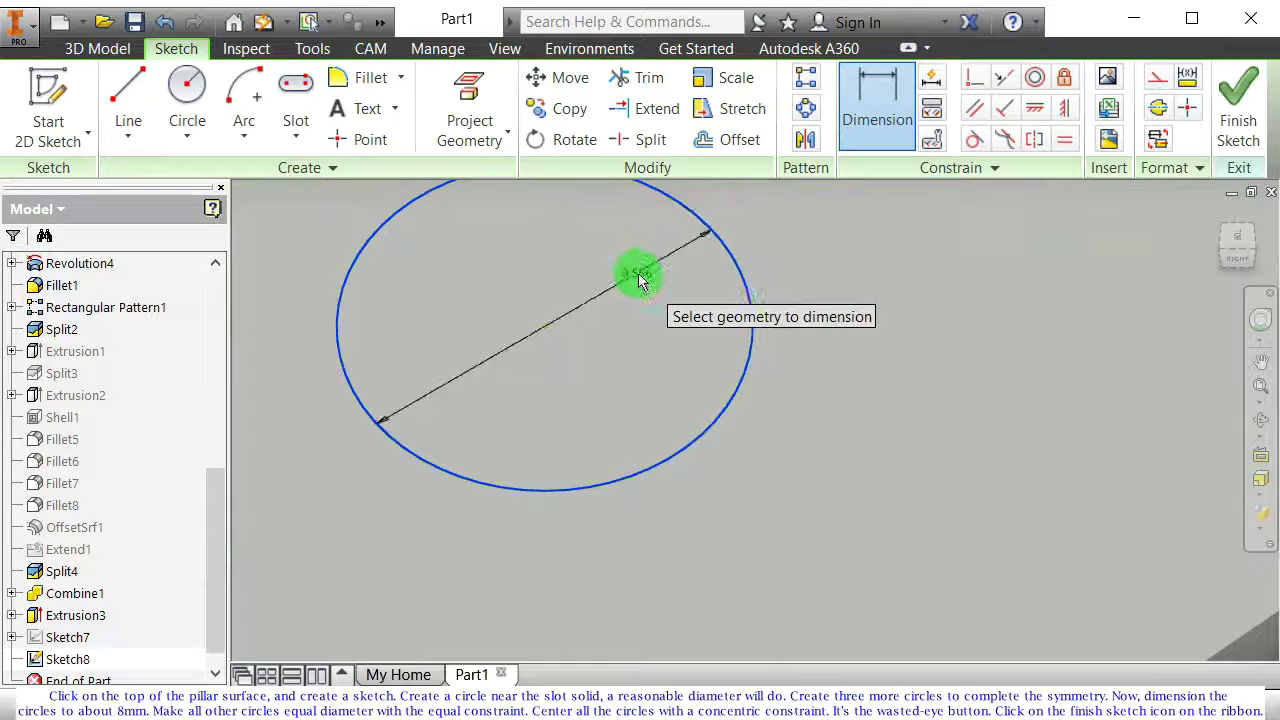
{"action": "left_click", "coordinate": [631, 268]}
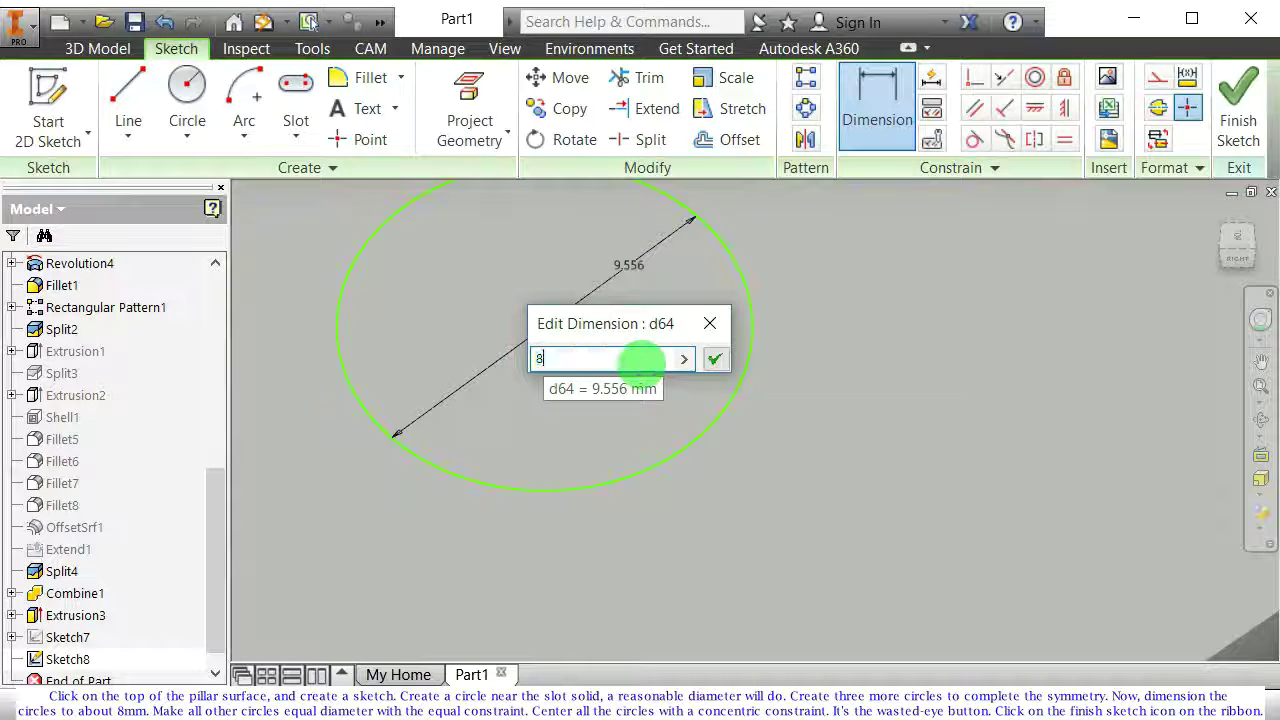
{"action": "left_click", "coordinate": [712, 359]}
Step: Apply equal constraints so the other three lug circles match the 8 mm circle
{"action": "scroll", "coordinate": [743, 423], "scroll_direction": "up", "scroll_amount": 5}
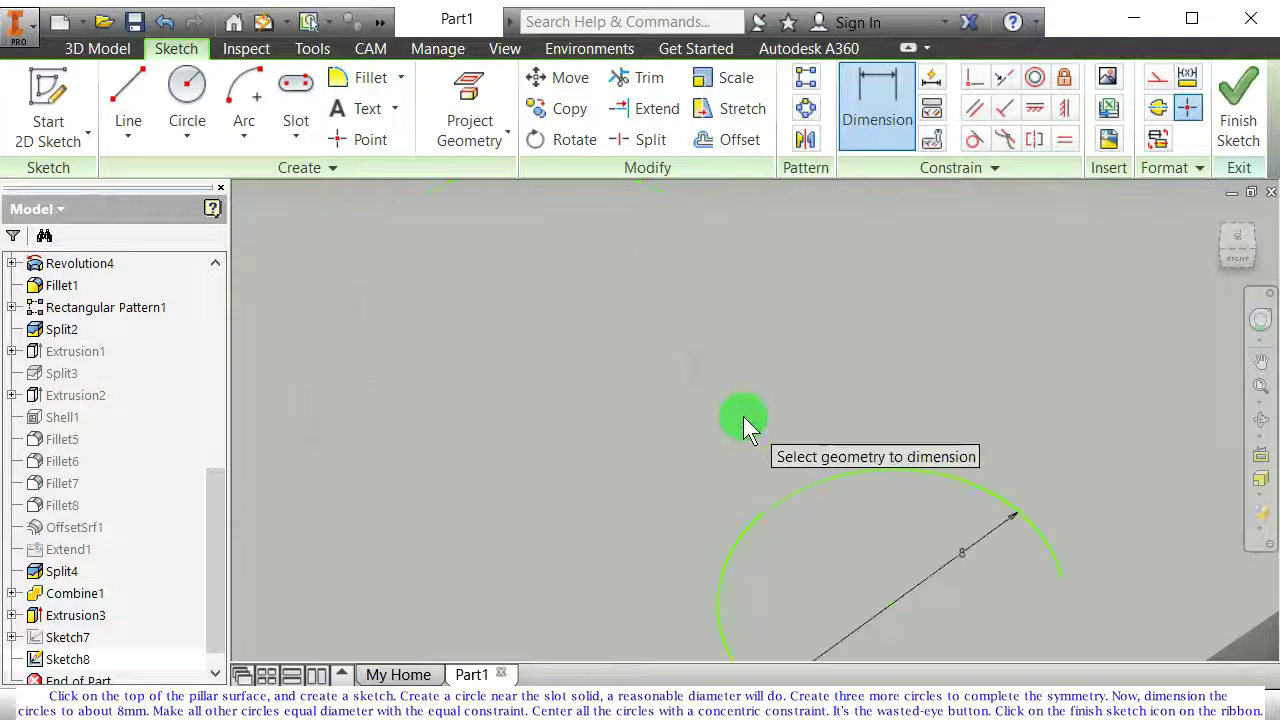
{"action": "scroll", "coordinate": [715, 330], "scroll_direction": "up", "scroll_amount": 5}
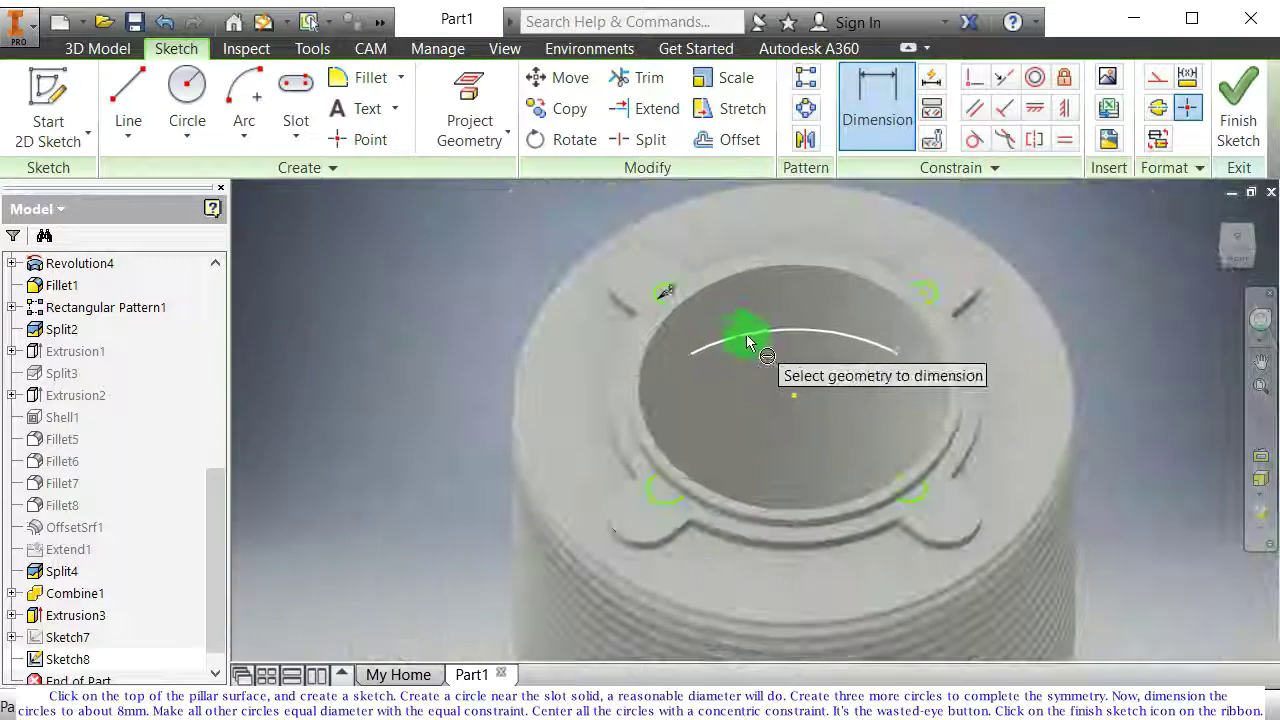
{"action": "left_click", "coordinate": [1064, 140]}
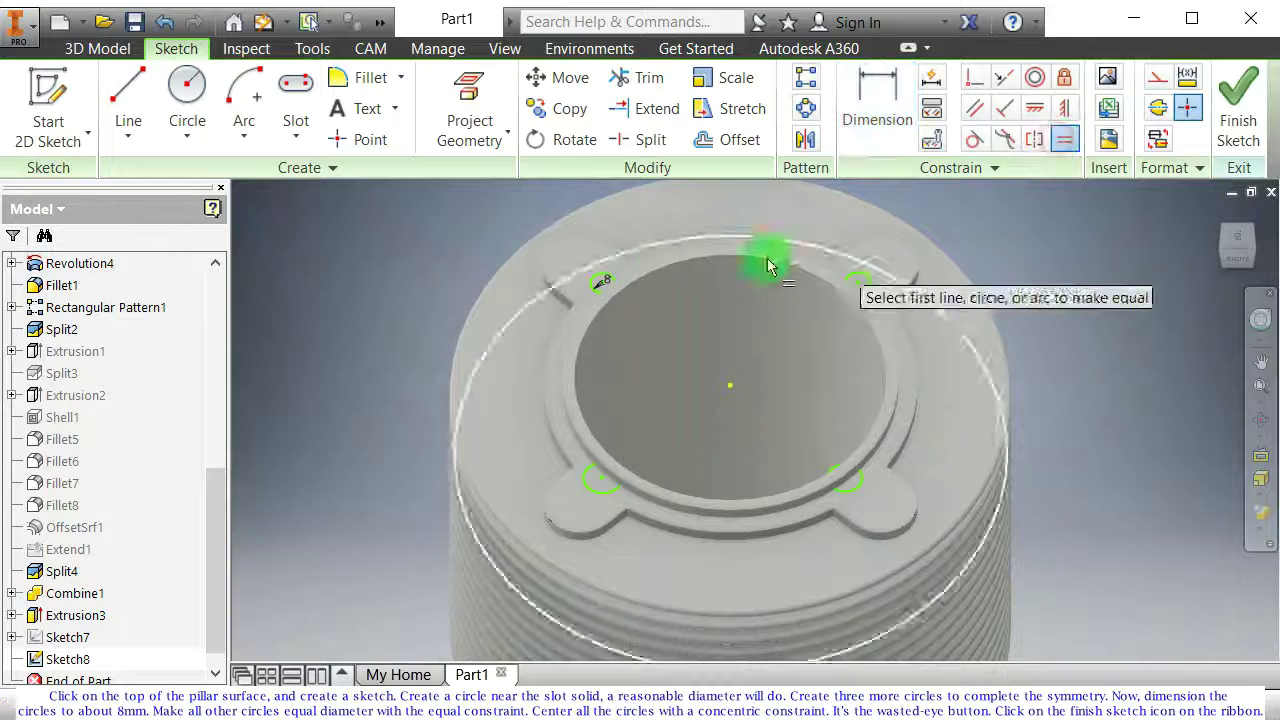
{"action": "left_click", "coordinate": [597, 277]}
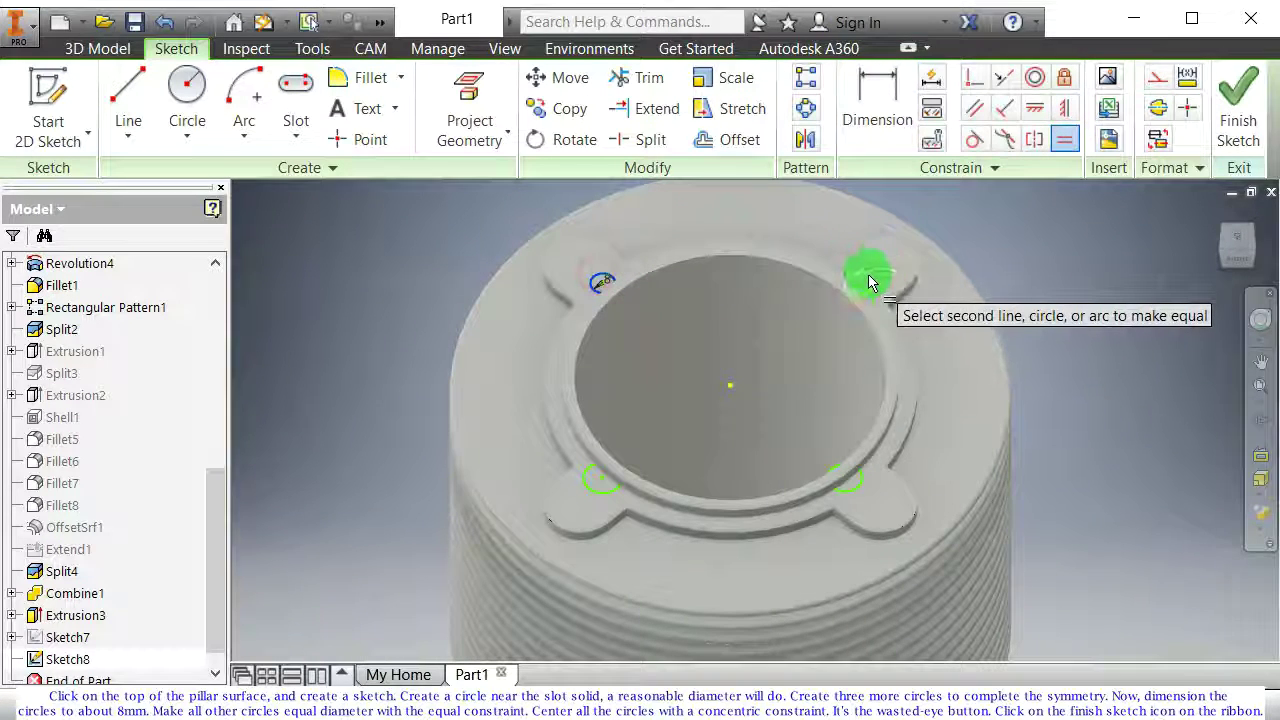
{"action": "left_click", "coordinate": [872, 282]}
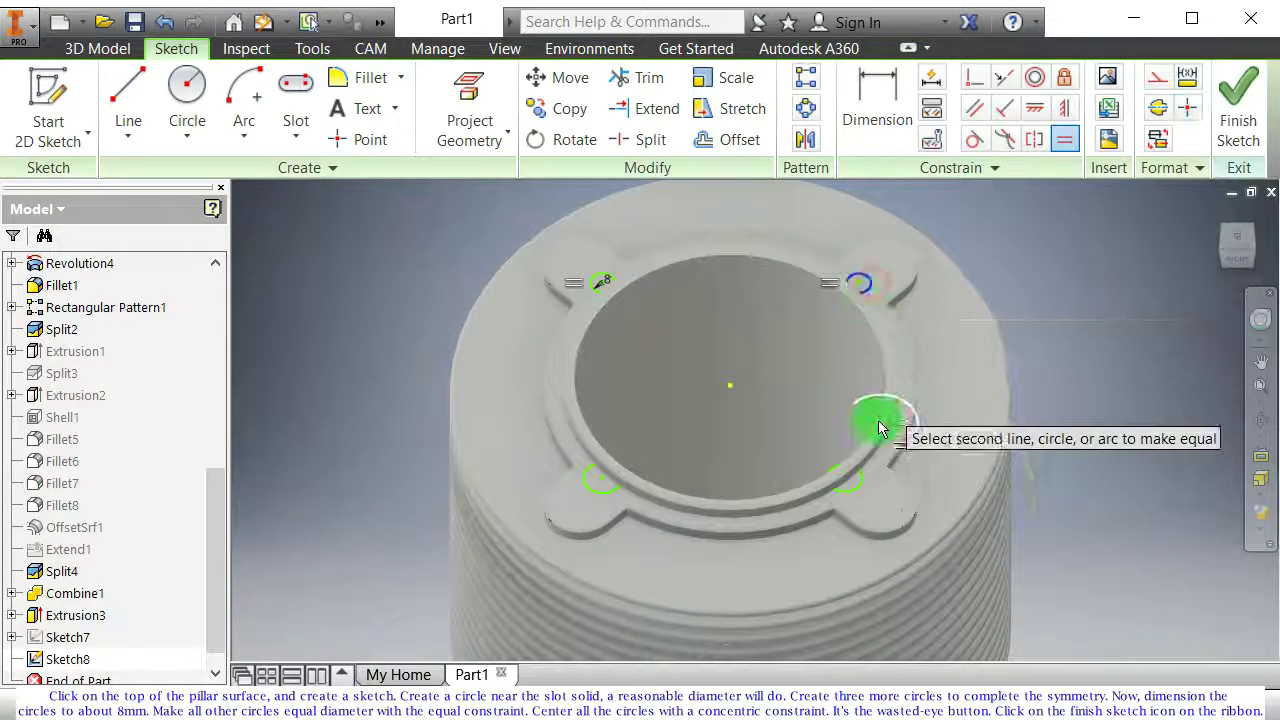
{"action": "left_click", "coordinate": [861, 485]}
{"action": "left_click", "coordinate": [846, 486]}
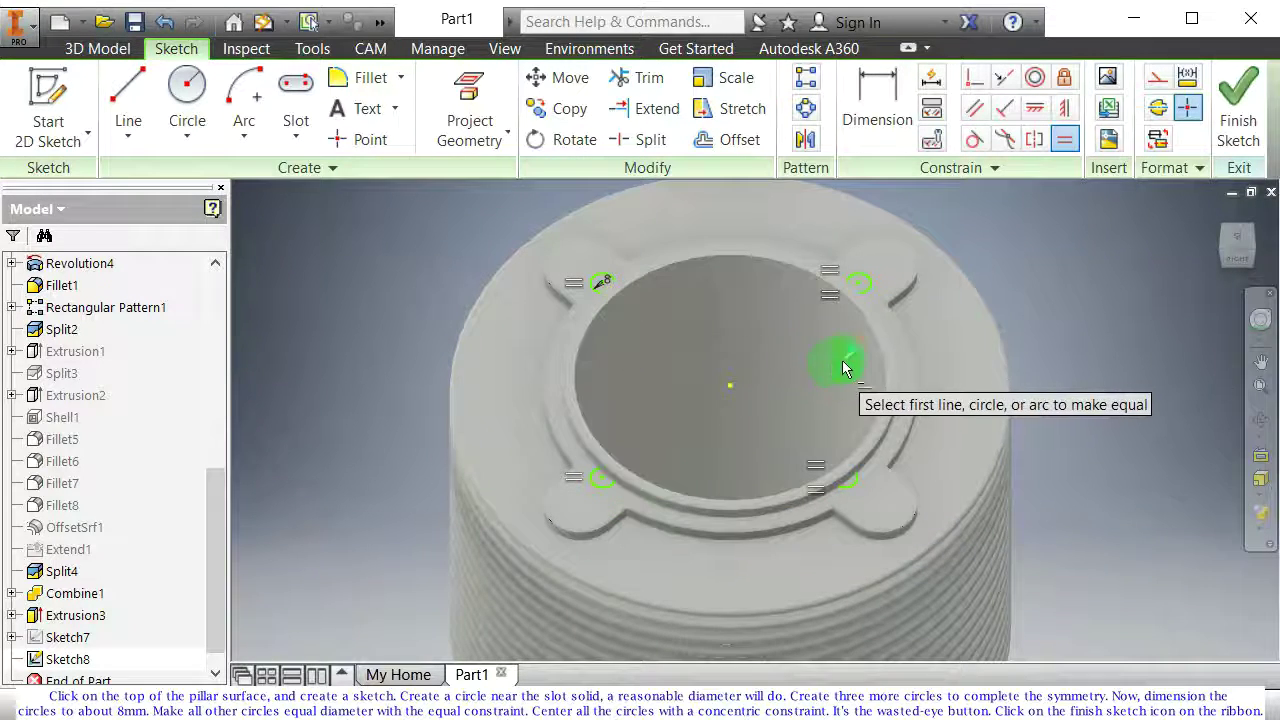
{"action": "key", "text": "Escape"}
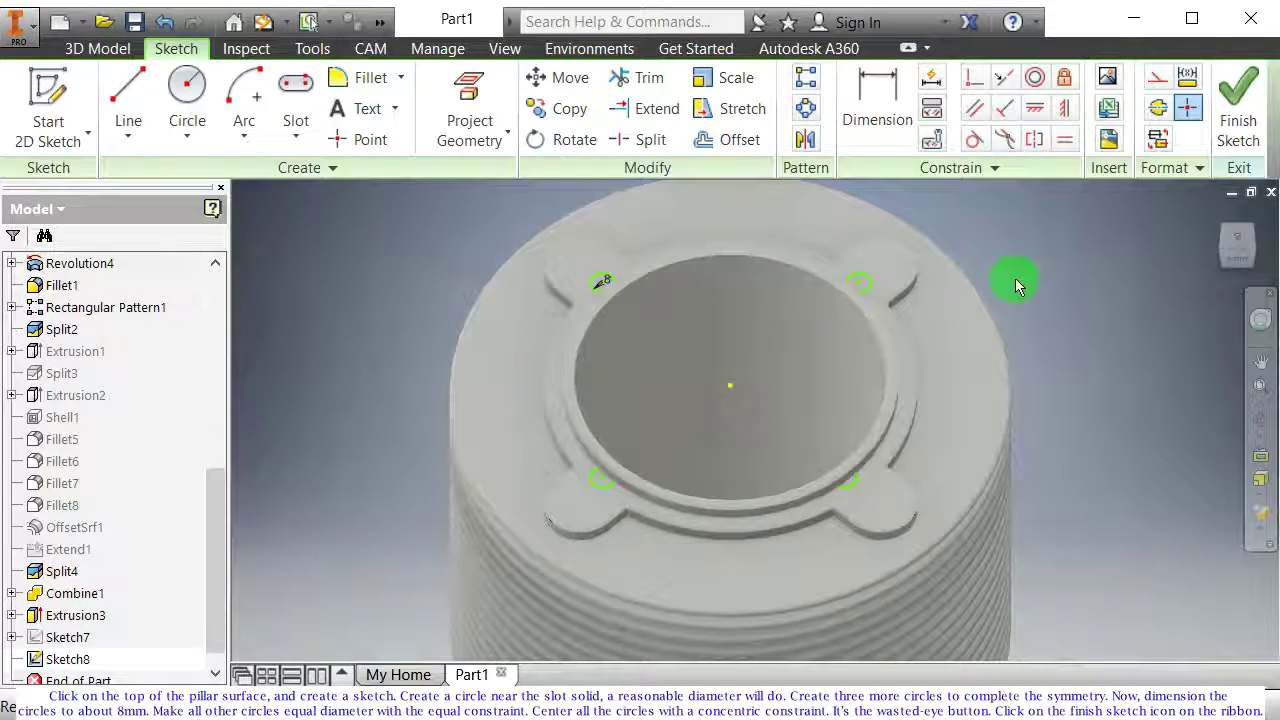
Step: Make each of the four circles concentric with the rounded outer edge of its lug
{"action": "left_click", "coordinate": [1034, 78]}
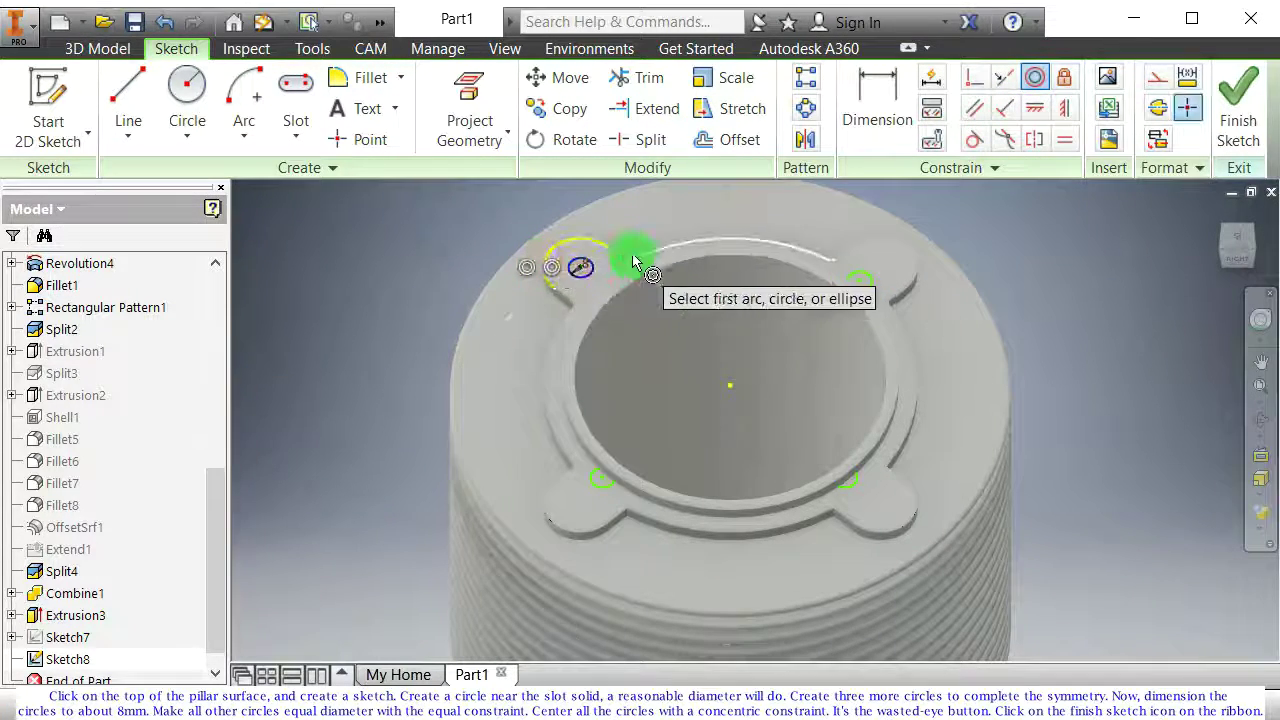
{"action": "left_click", "coordinate": [872, 279]}
{"action": "left_click", "coordinate": [918, 263]}
{"action": "left_click", "coordinate": [850, 484]}
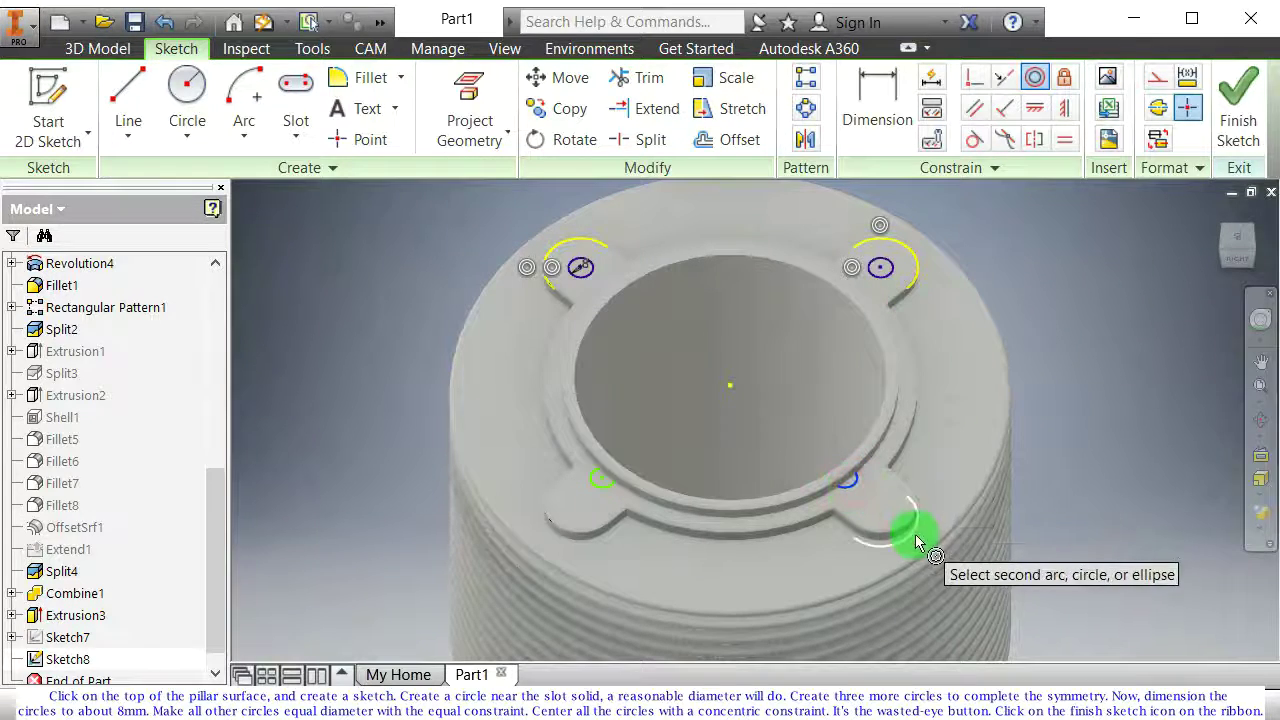
{"action": "left_click", "coordinate": [901, 524]}
{"action": "left_click", "coordinate": [611, 489]}
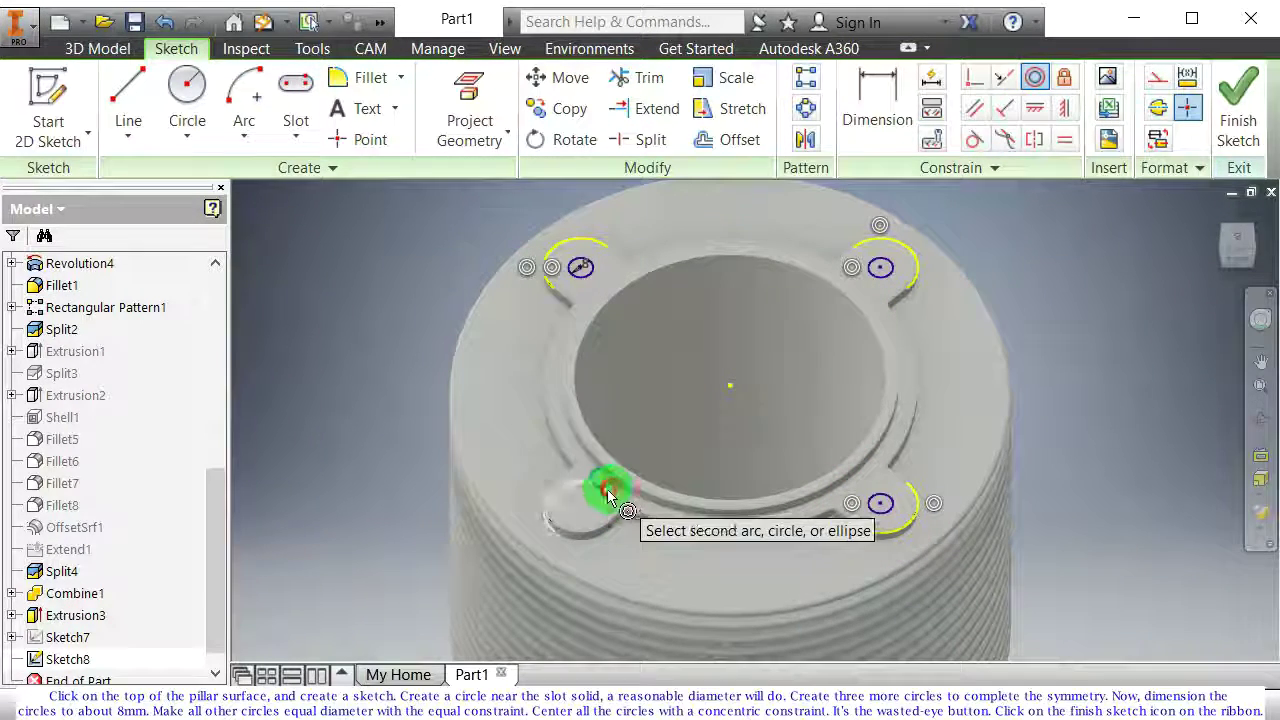
{"action": "left_click", "coordinate": [579, 531]}
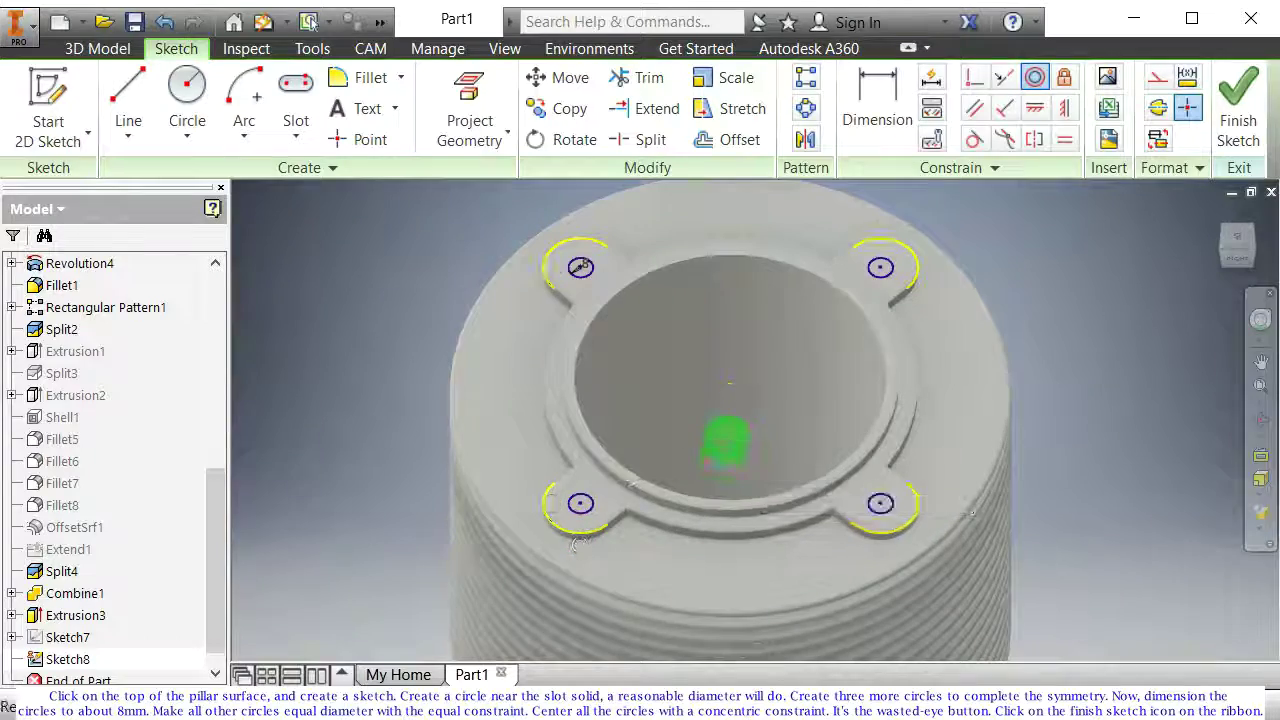
Step: Finish the sketch containing the four 8 mm lug circles
{"action": "middle_click_drag", "start_coordinate": [724, 447], "coordinate": [729, 427]}
{"action": "mouse_move", "coordinate": [698, 507]}
{"action": "middle_mouse_down", "text": "shift"}
{"action": "mouse_move", "coordinate": [686, 443]}
{"action": "mouse_move", "coordinate": [766, 457]}
{"action": "mouse_move", "coordinate": [757, 480]}
{"action": "mouse_move", "coordinate": [843, 450]}
{"action": "mouse_move", "coordinate": [849, 481]}
{"action": "middle_mouse_up", "text": "shift"}
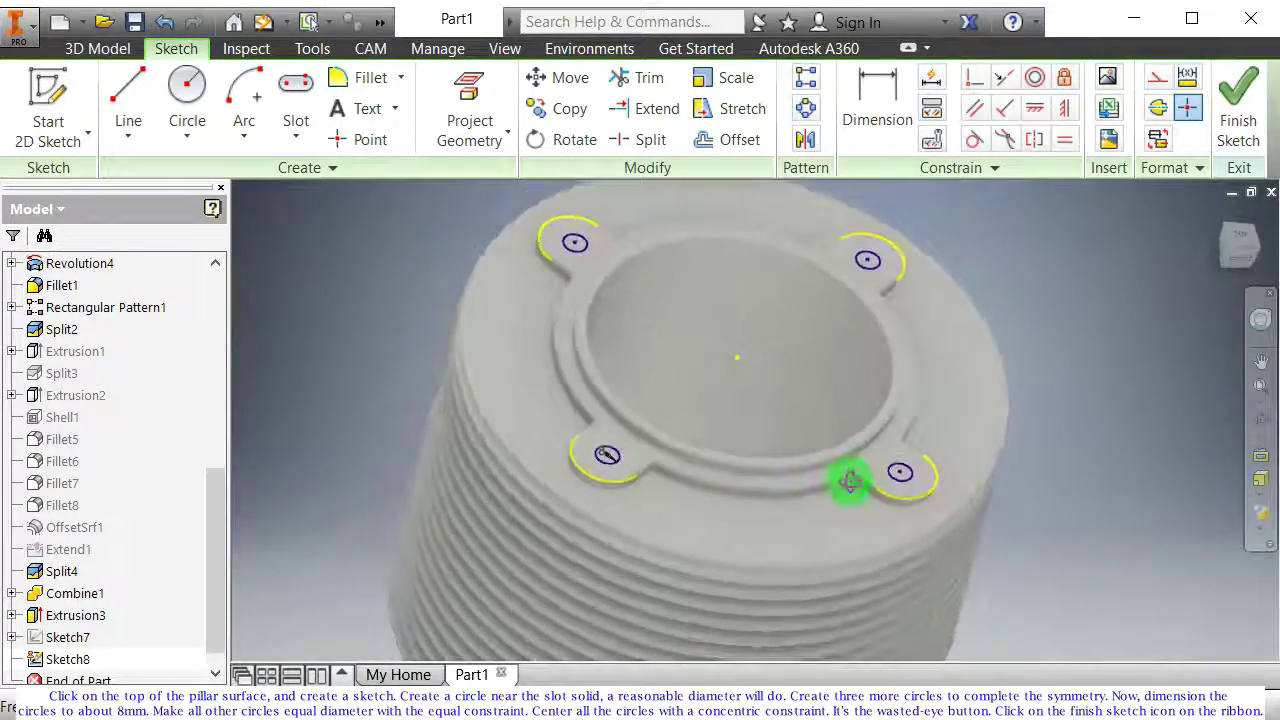
{"action": "left_click", "coordinate": [1245, 122]}
{"action": "mouse_move", "coordinate": [897, 309]}
{"action": "middle_mouse_down", "text": "shift"}
{"action": "mouse_move", "coordinate": [694, 380]}
{"action": "mouse_move", "coordinate": [680, 426]}
{"action": "mouse_move", "coordinate": [780, 357]}
{"action": "mouse_move", "coordinate": [780, 386]}
{"action": "middle_mouse_up", "text": "shift"}
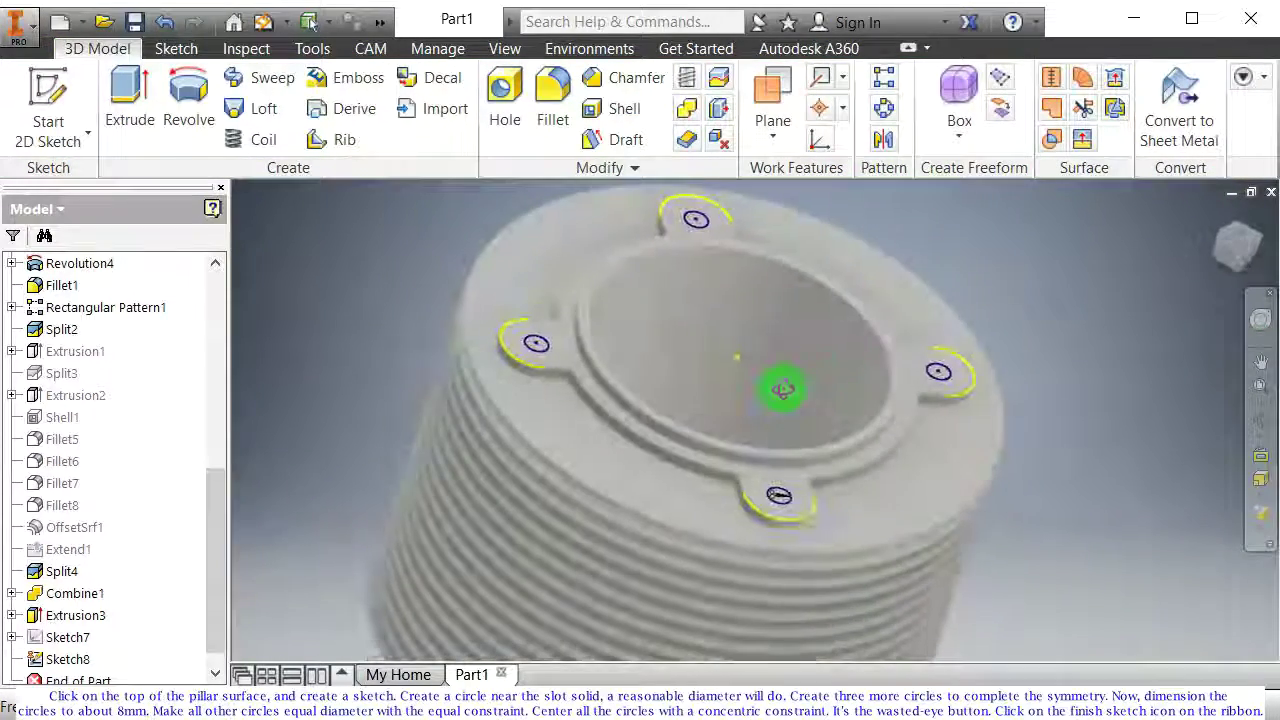
Step: Start a Hole feature placed from the sketch and pick the centers of all four lug circles
{"action": "left_click", "coordinate": [529, 141]}
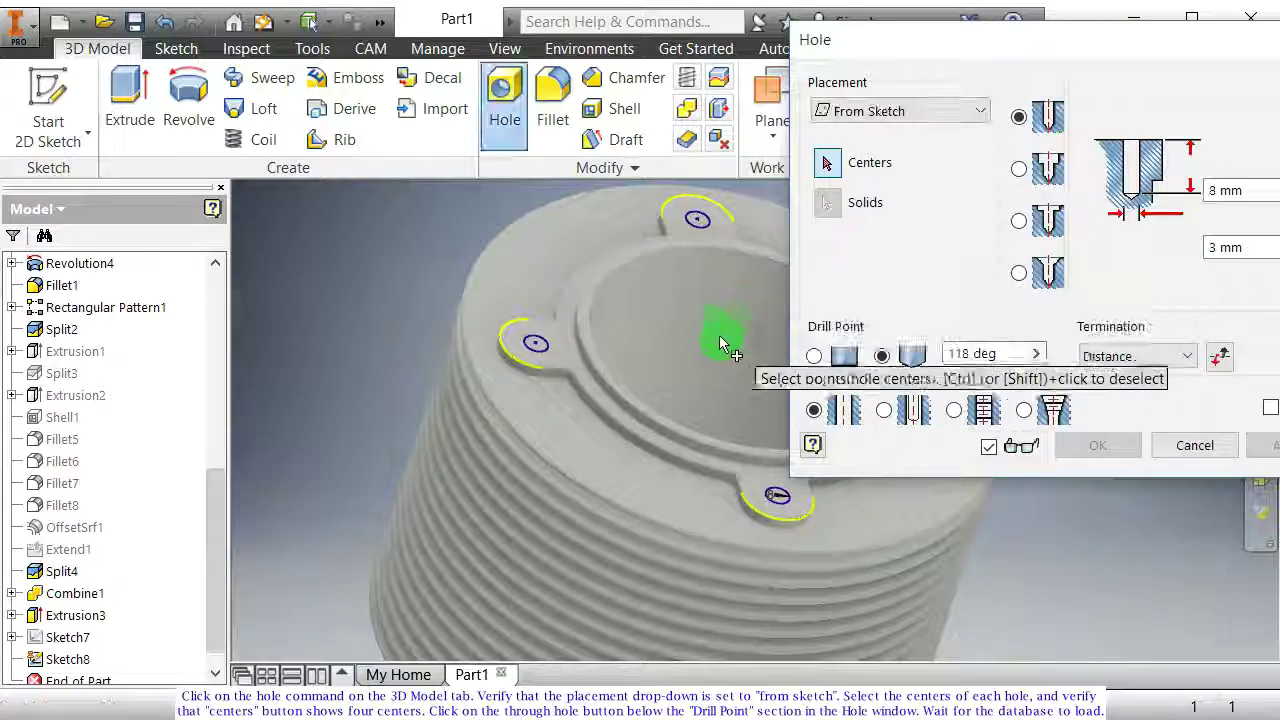
{"action": "left_click", "coordinate": [536, 343]}
{"action": "middle_click_drag", "start_coordinate": [648, 336], "coordinate": [535, 407]}
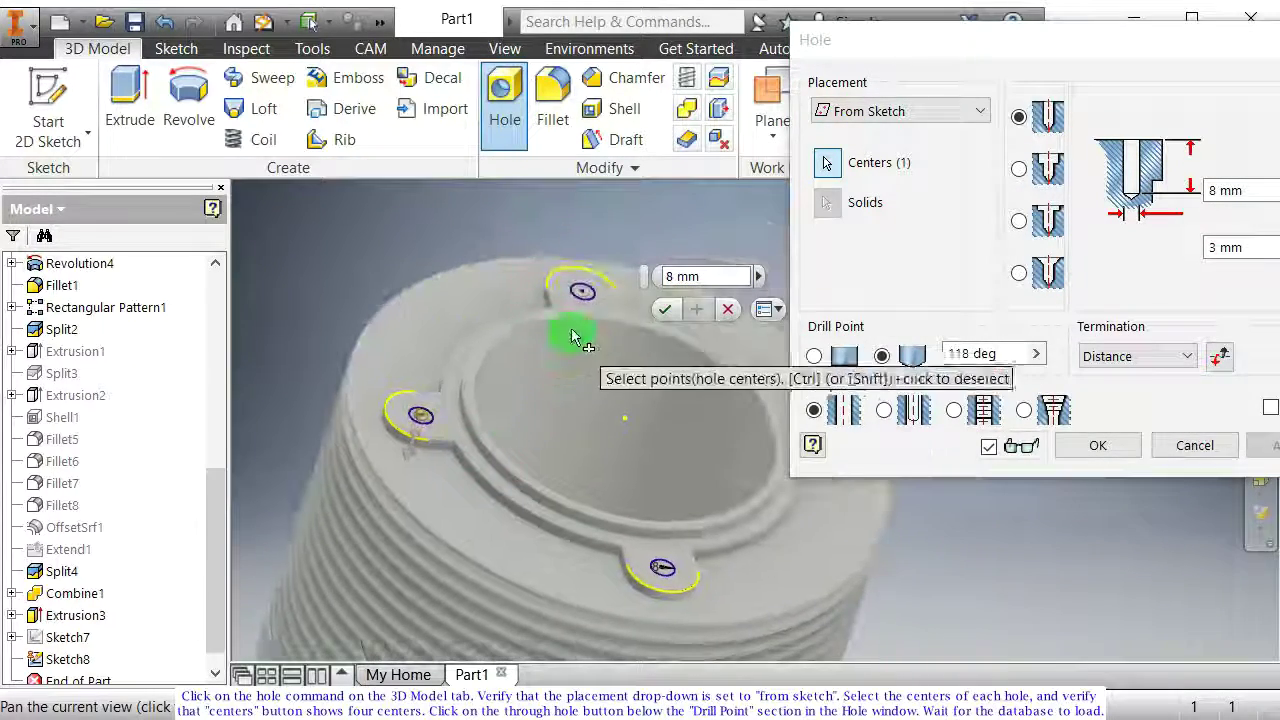
{"action": "left_click", "coordinate": [581, 290]}
{"action": "middle_click_drag", "start_coordinate": [623, 437], "coordinate": [462, 407]}
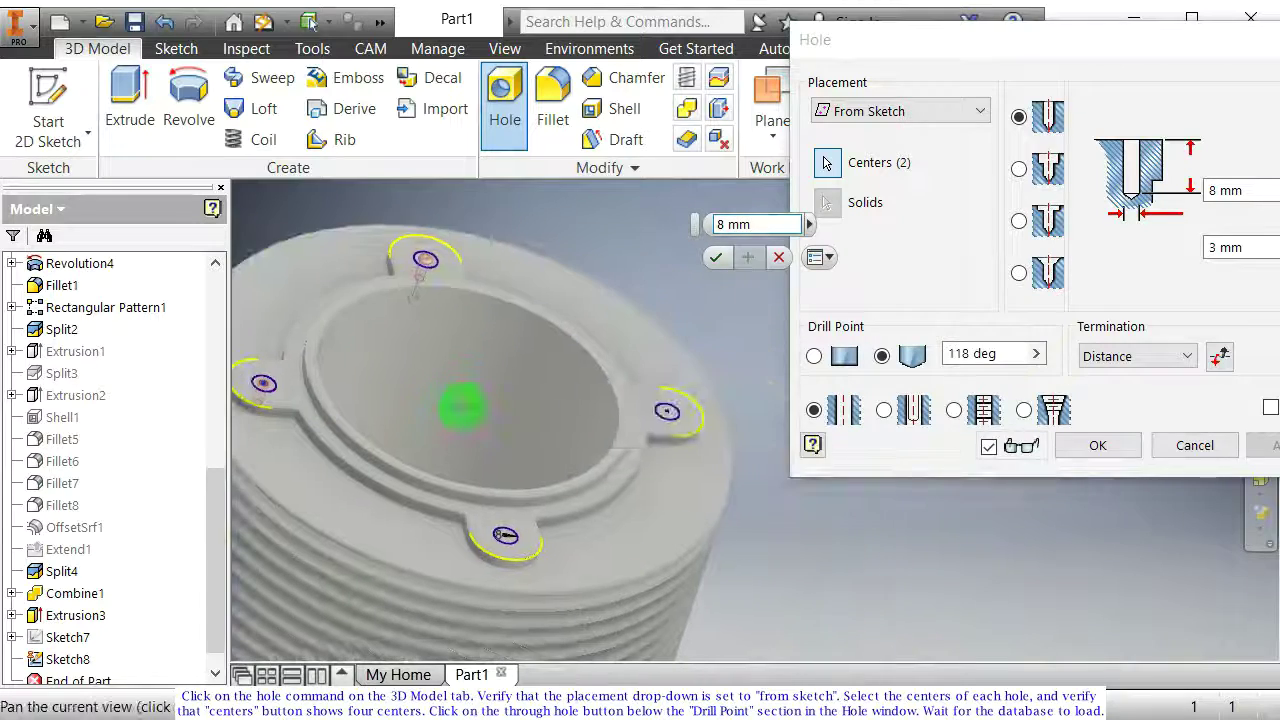
{"action": "left_click", "coordinate": [668, 416]}
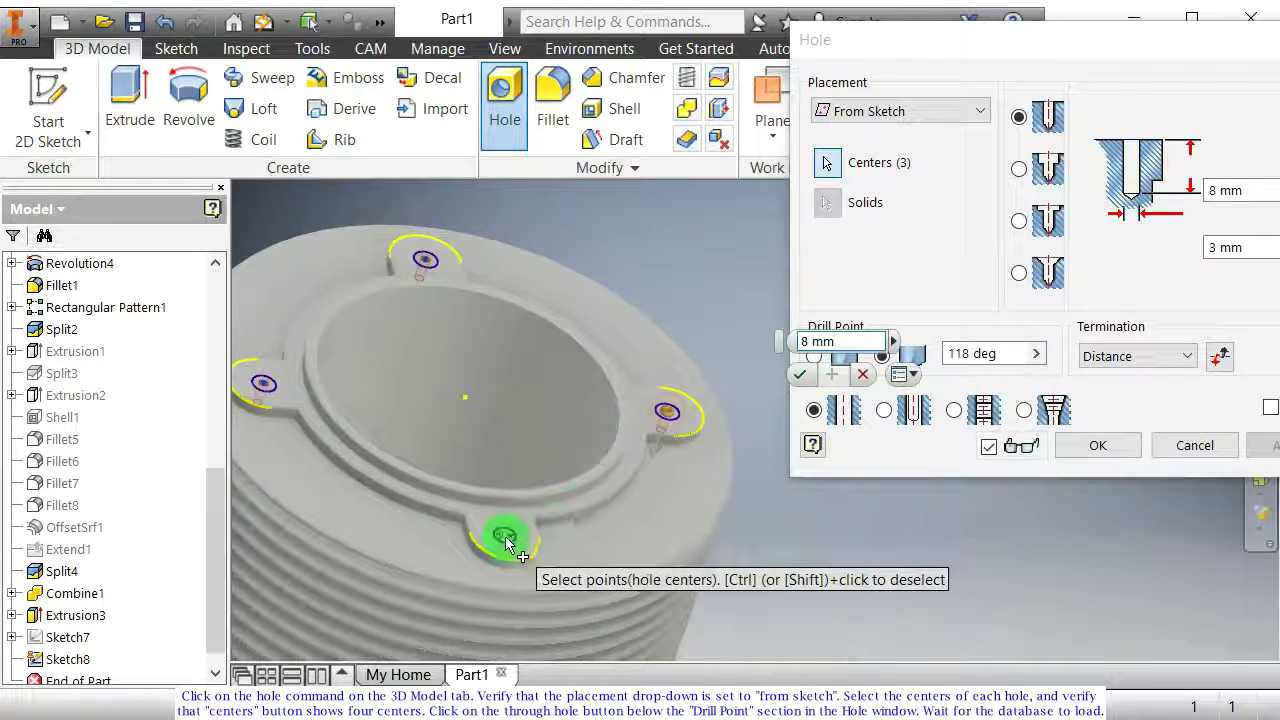
{"action": "left_click", "coordinate": [505, 535]}
{"action": "middle_click_drag", "start_coordinate": [510, 432], "coordinate": [852, 401]}
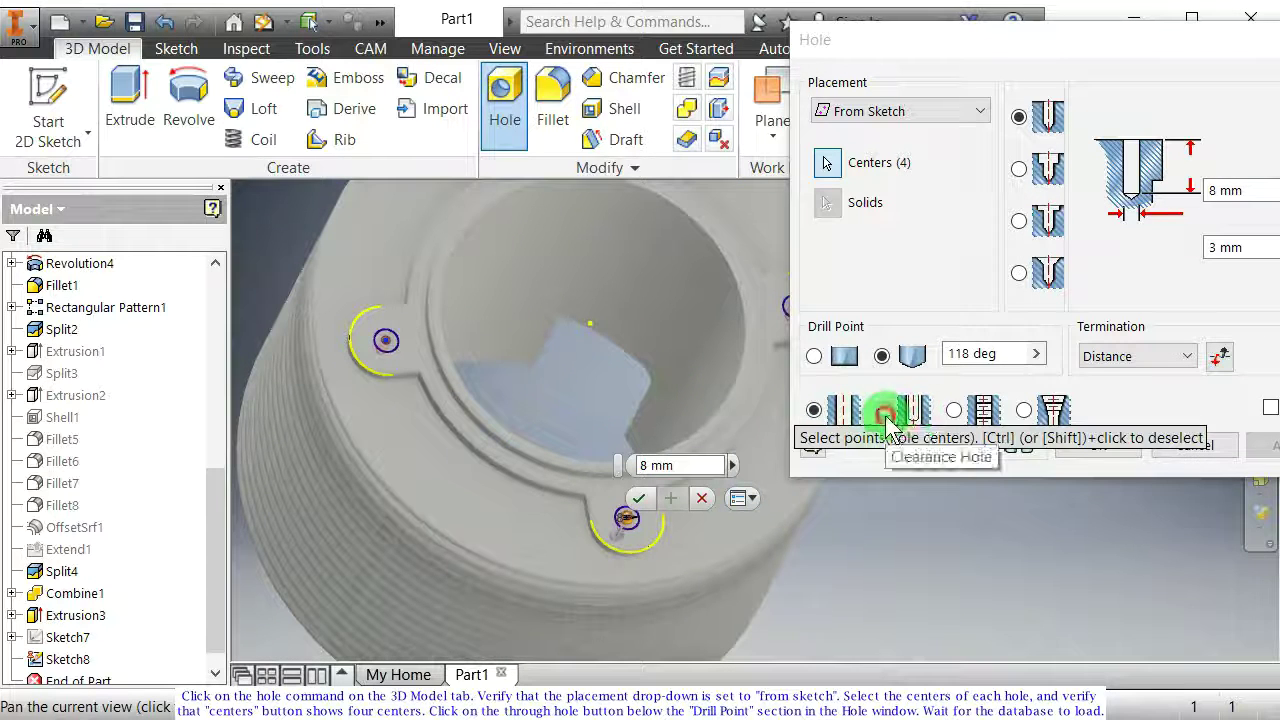
Step: Define the holes as clearance holes for an M12 Hex Head Bolt, Ansi Metric M Profile standard, with a Close fit
{"action": "left_click", "coordinate": [886, 420]}
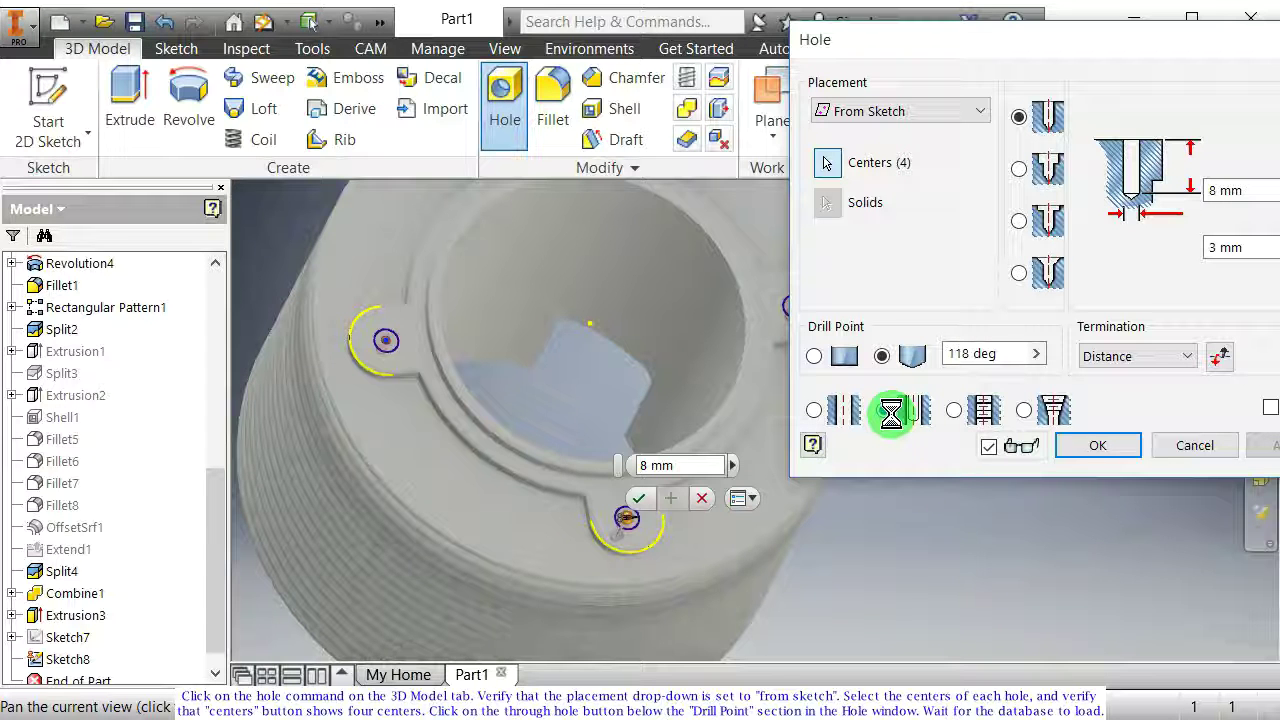
{"action": "left_click", "coordinate": [1022, 516]}
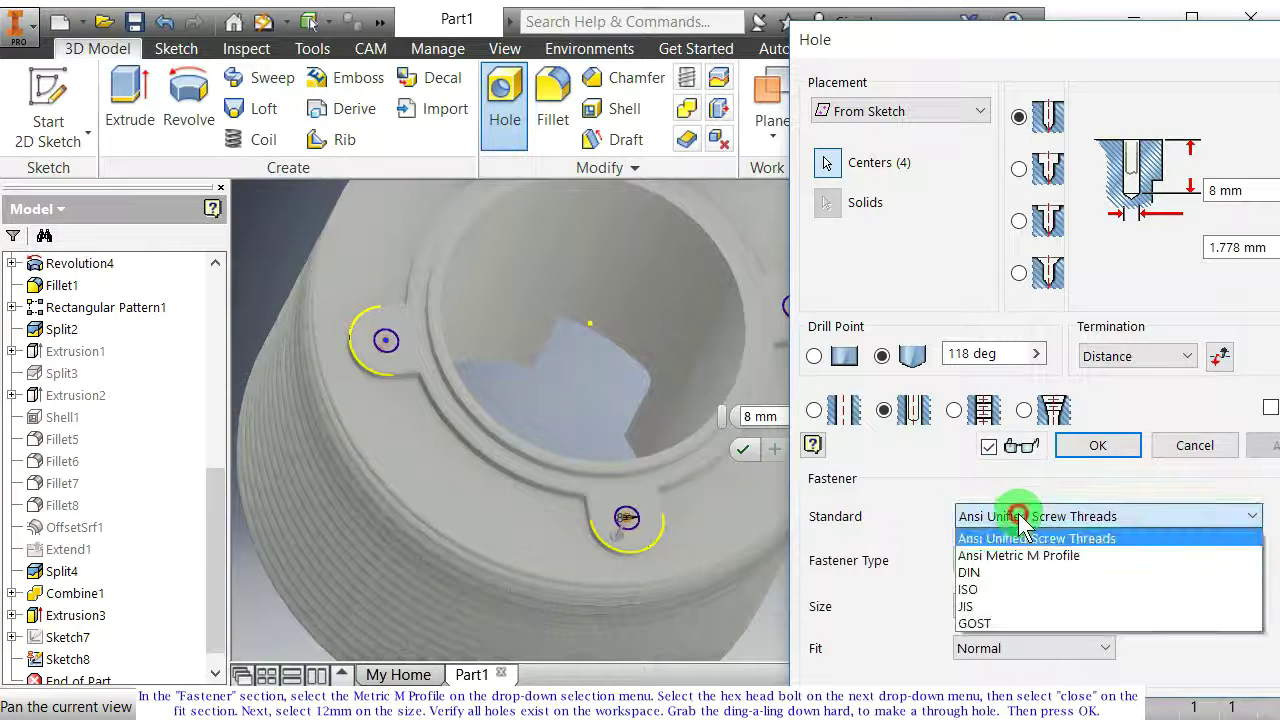
{"action": "left_click", "coordinate": [1010, 555]}
{"action": "left_click", "coordinate": [1003, 560]}
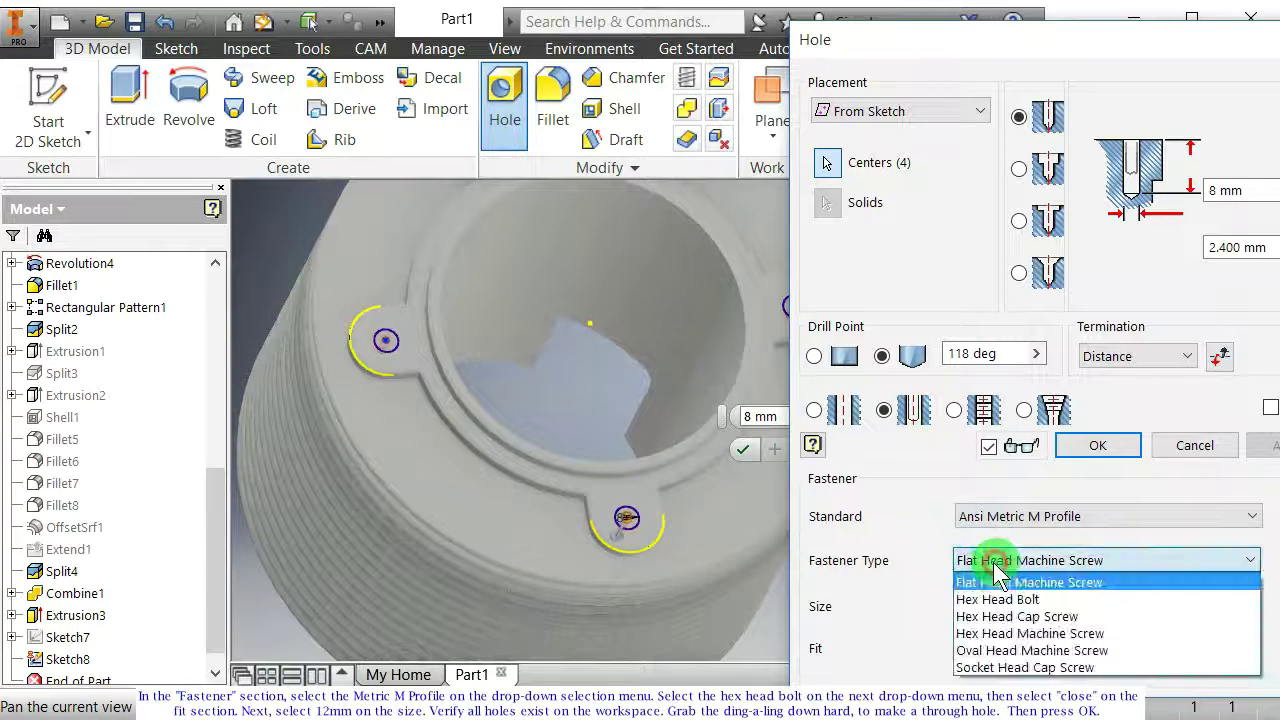
{"action": "left_click", "coordinate": [998, 600]}
{"action": "left_click_drag", "start_coordinate": [938, 58], "coordinate": [829, 42]}
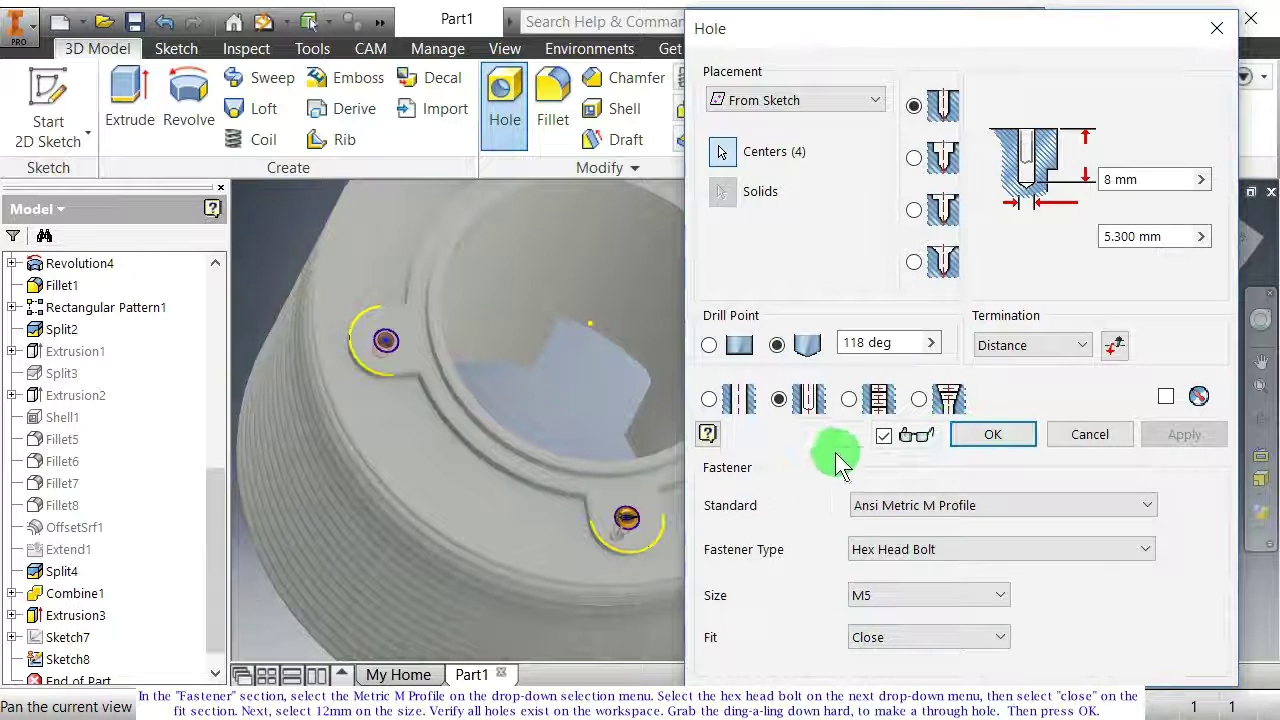
{"action": "left_click", "coordinate": [868, 600]}
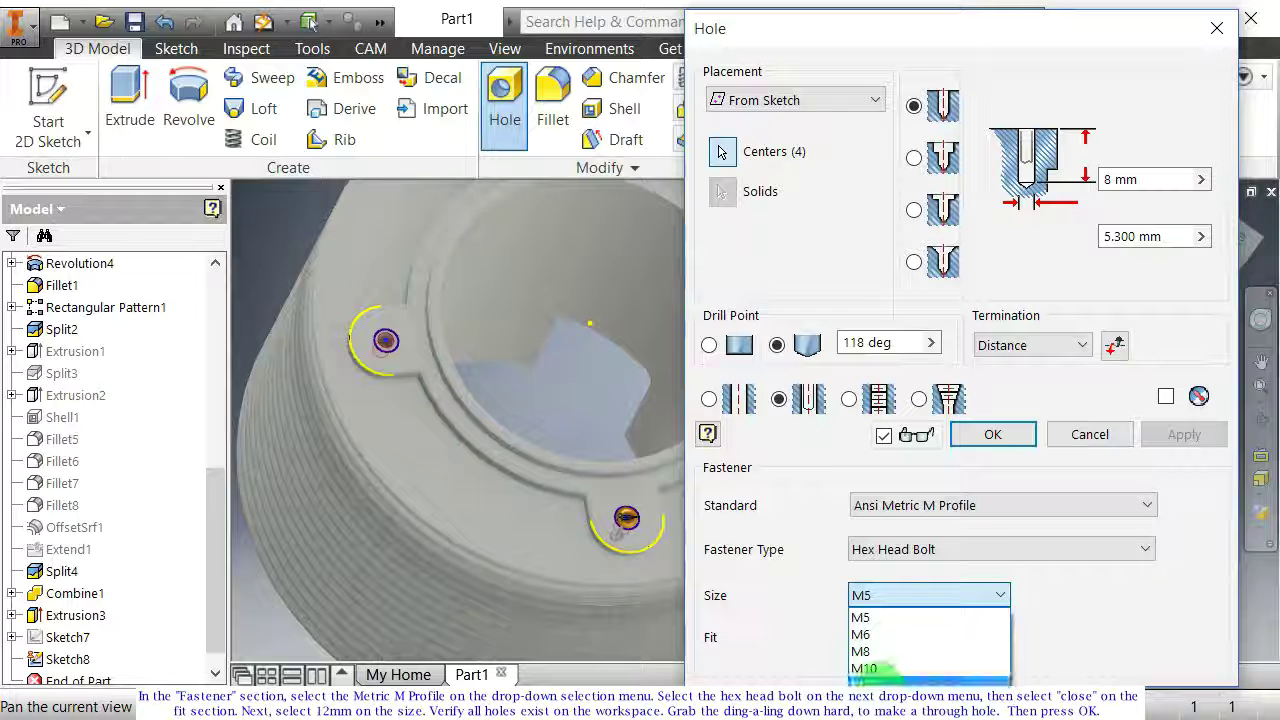
{"action": "left_click", "coordinate": [878, 680]}
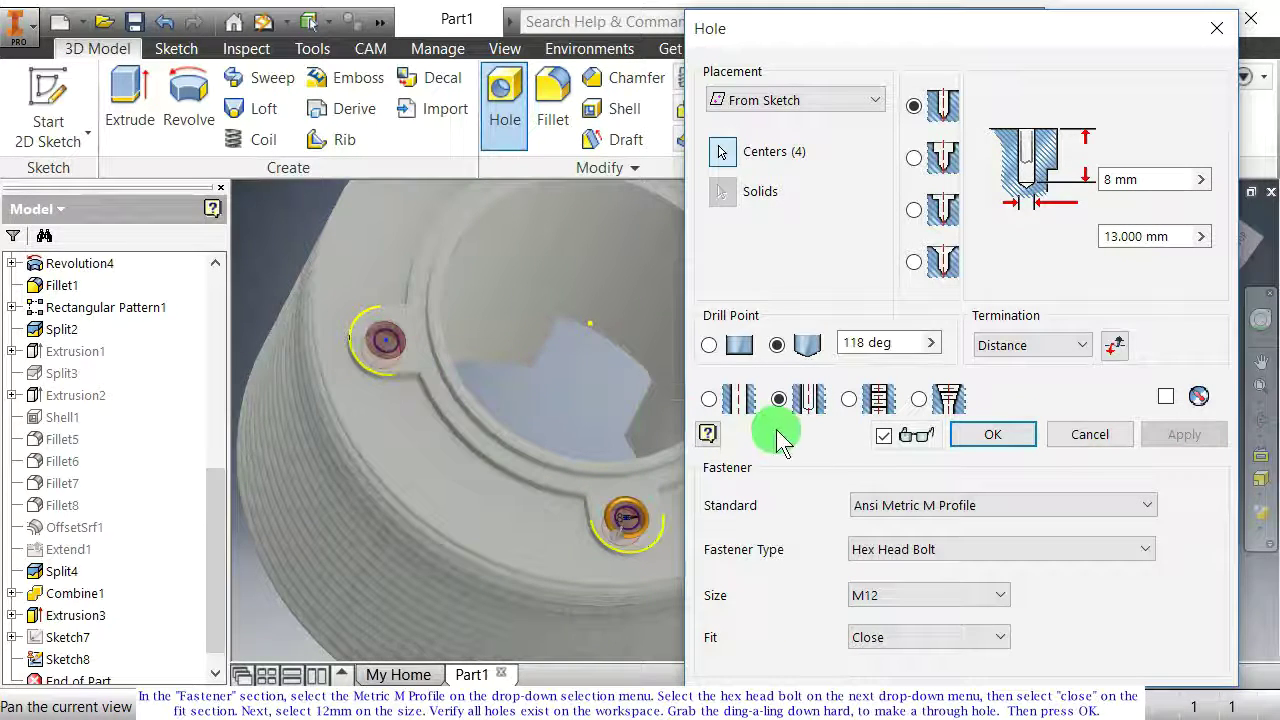
Step: Extend the hole depth to 136.25 mm so it passes through the bottom lugs, and create the four holes
{"action": "middle_click_drag", "start_coordinate": [598, 424], "coordinate": [553, 362], "text": "shift"}
{"action": "middle_click_drag", "start_coordinate": [536, 444], "coordinate": [542, 330]}
{"action": "left_click_drag", "start_coordinate": [552, 257], "coordinate": [470, 600]}
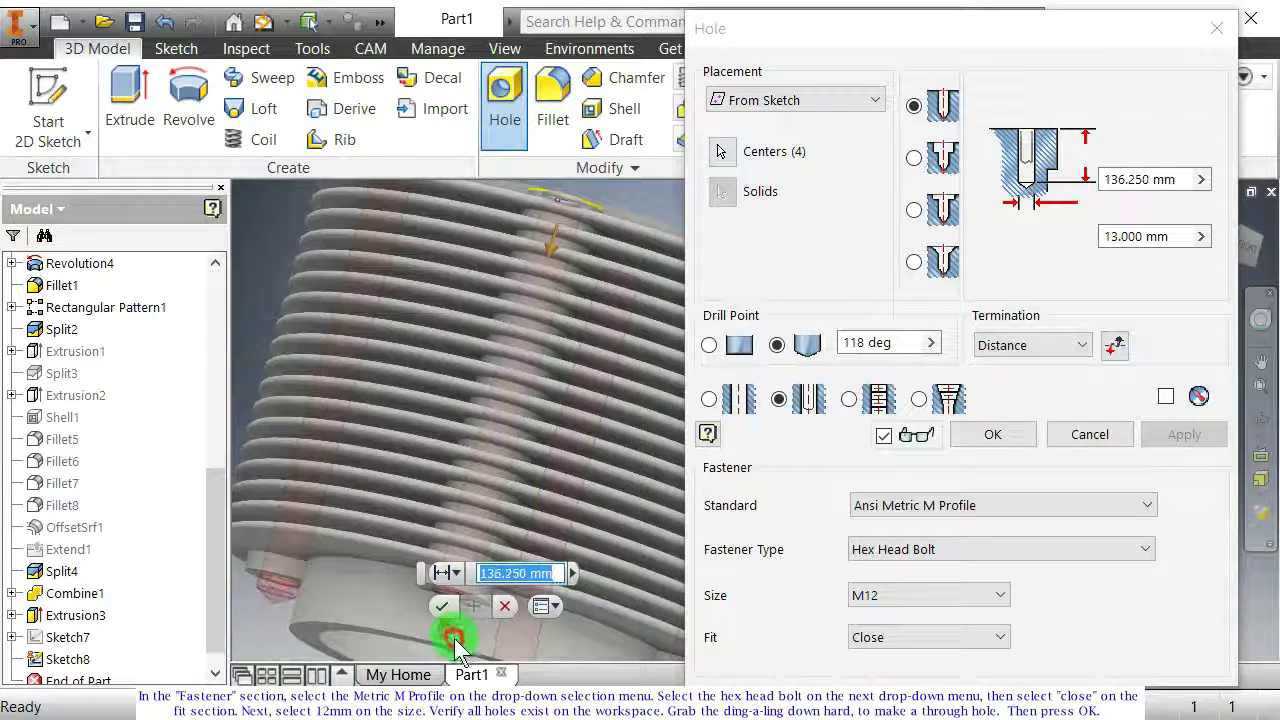
{"action": "middle_click_drag", "start_coordinate": [438, 493], "coordinate": [451, 423], "text": "shift"}
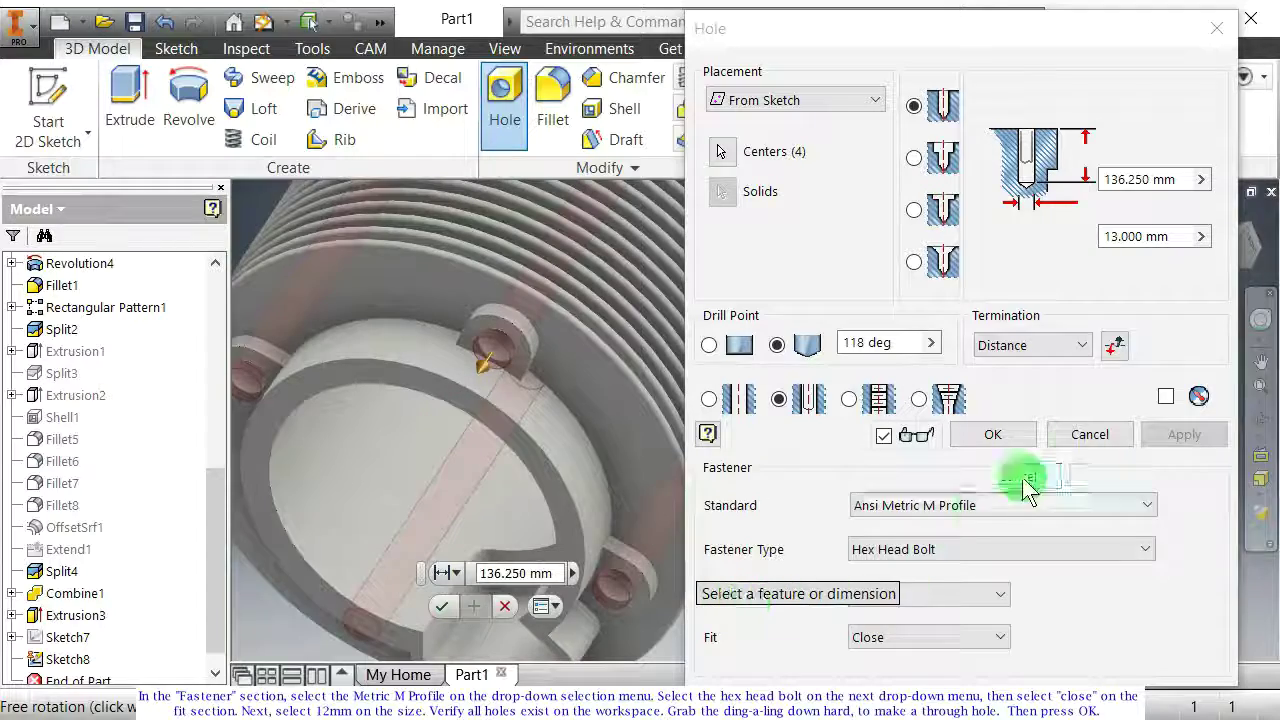
{"action": "left_click", "coordinate": [991, 434]}
{"action": "middle_click_drag", "start_coordinate": [891, 457], "coordinate": [763, 434], "text": "shift"}
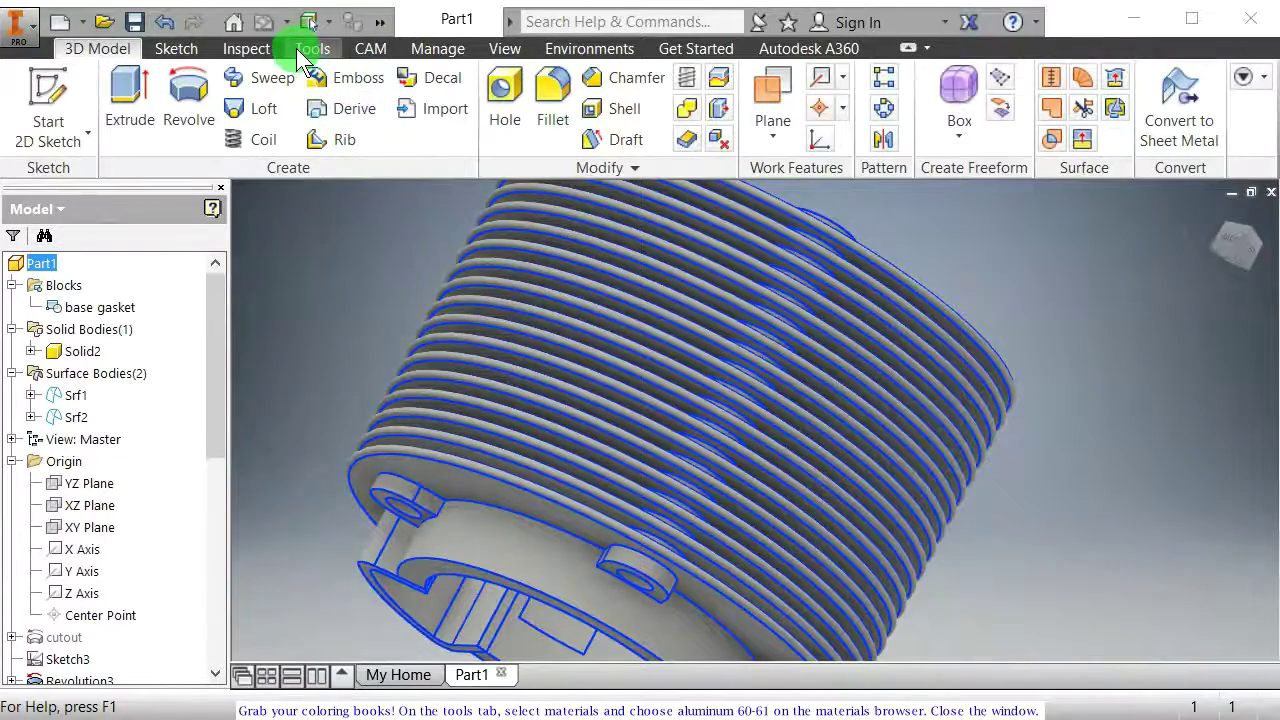
Step: Assign the Aluminum 6061 material to the part from the Inventor Material Library
{"action": "left_click", "coordinate": [310, 49]}
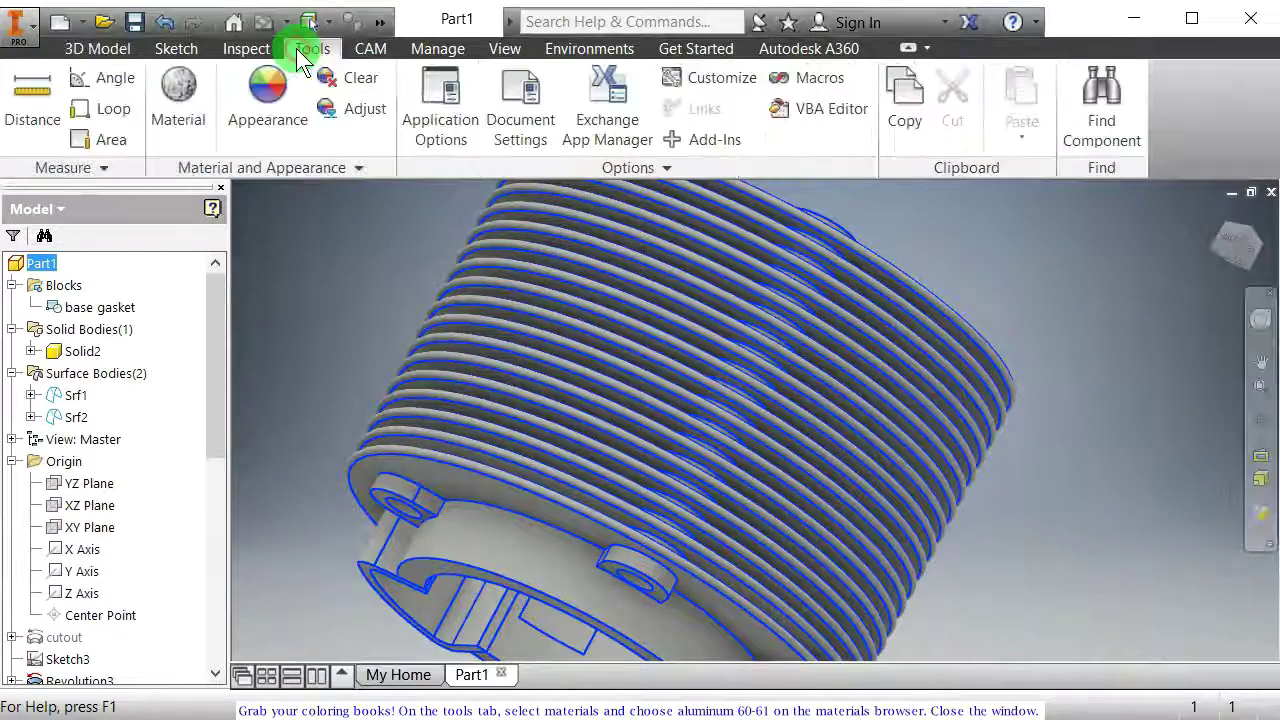
{"action": "left_click", "coordinate": [168, 95]}
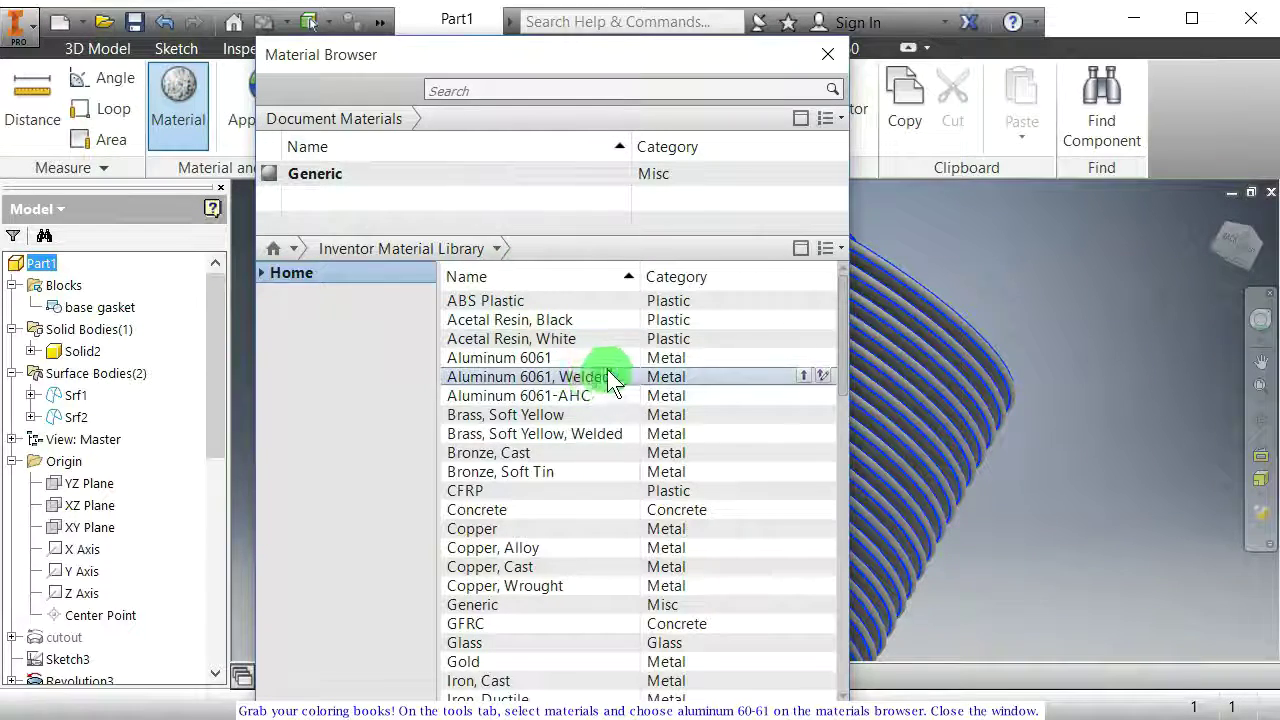
{"action": "left_click", "coordinate": [802, 357]}
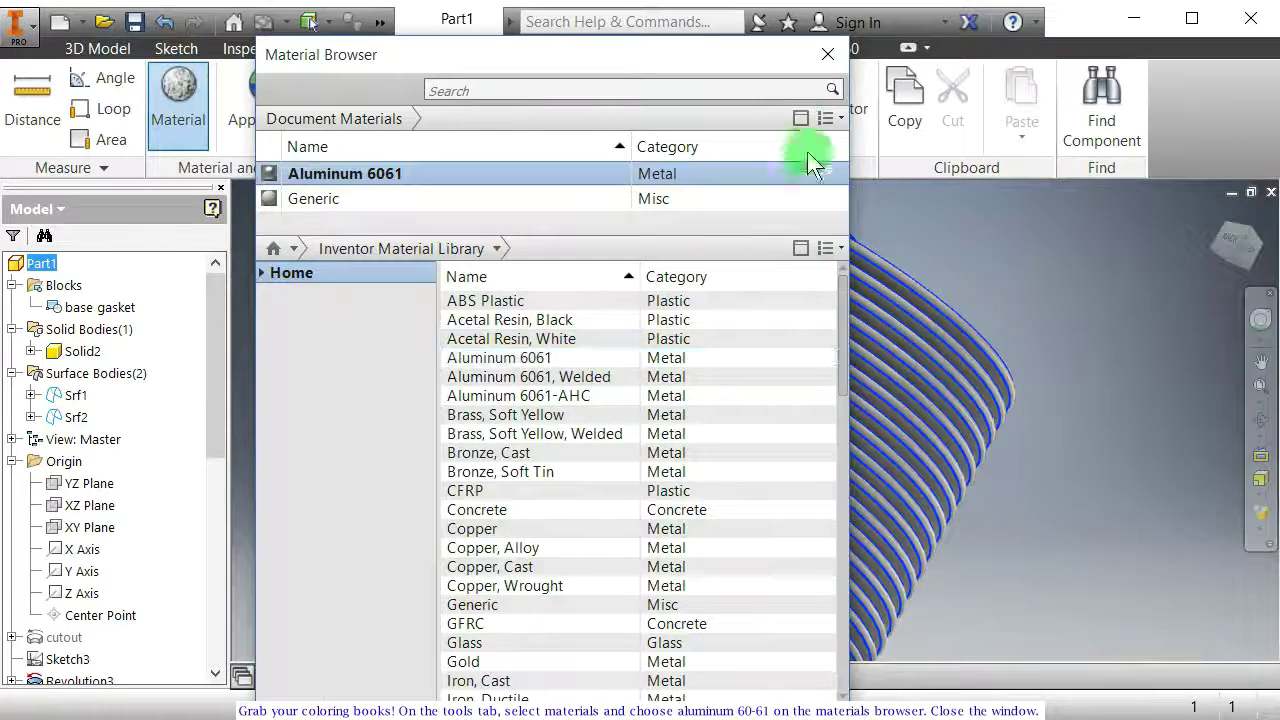
{"action": "left_click", "coordinate": [828, 54]}
{"action": "middle_click_drag", "start_coordinate": [588, 330], "coordinate": [597, 306]}
{"action": "middle_click_drag", "start_coordinate": [684, 420], "coordinate": [694, 455], "text": "shift"}
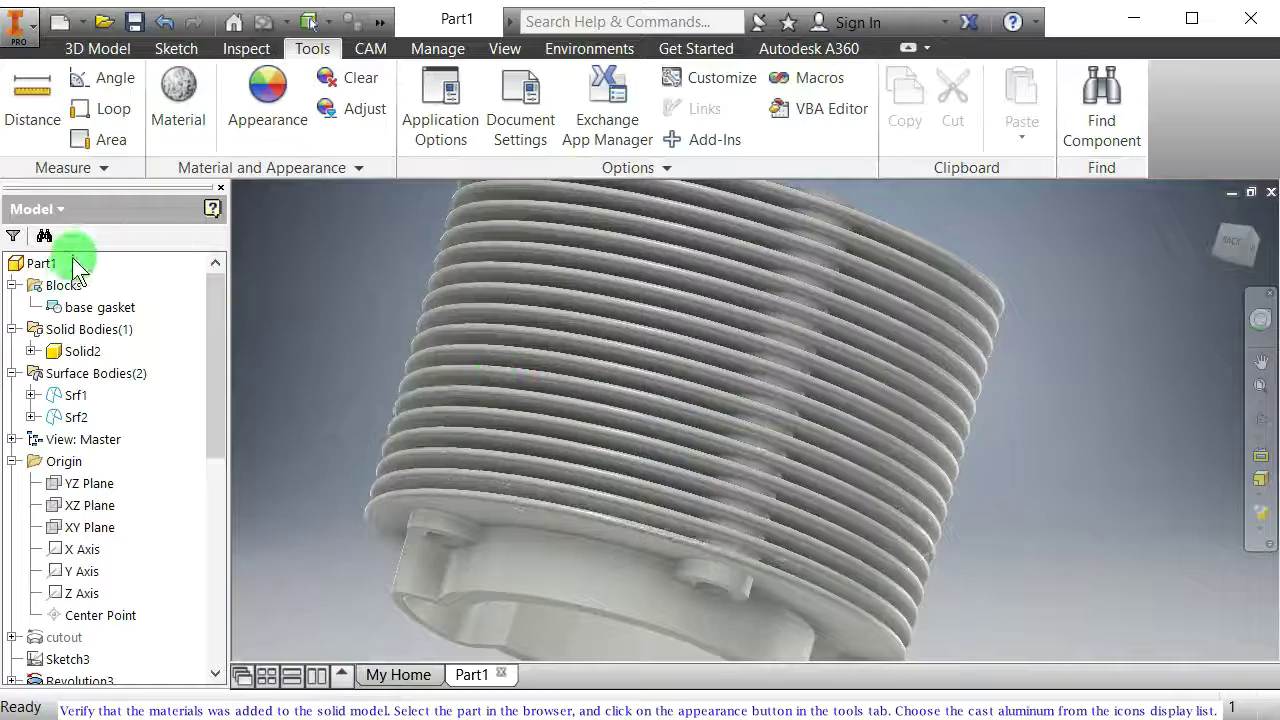
Step: Apply the Aluminum Cast appearance to the whole part
{"action": "left_click", "coordinate": [41, 264]}
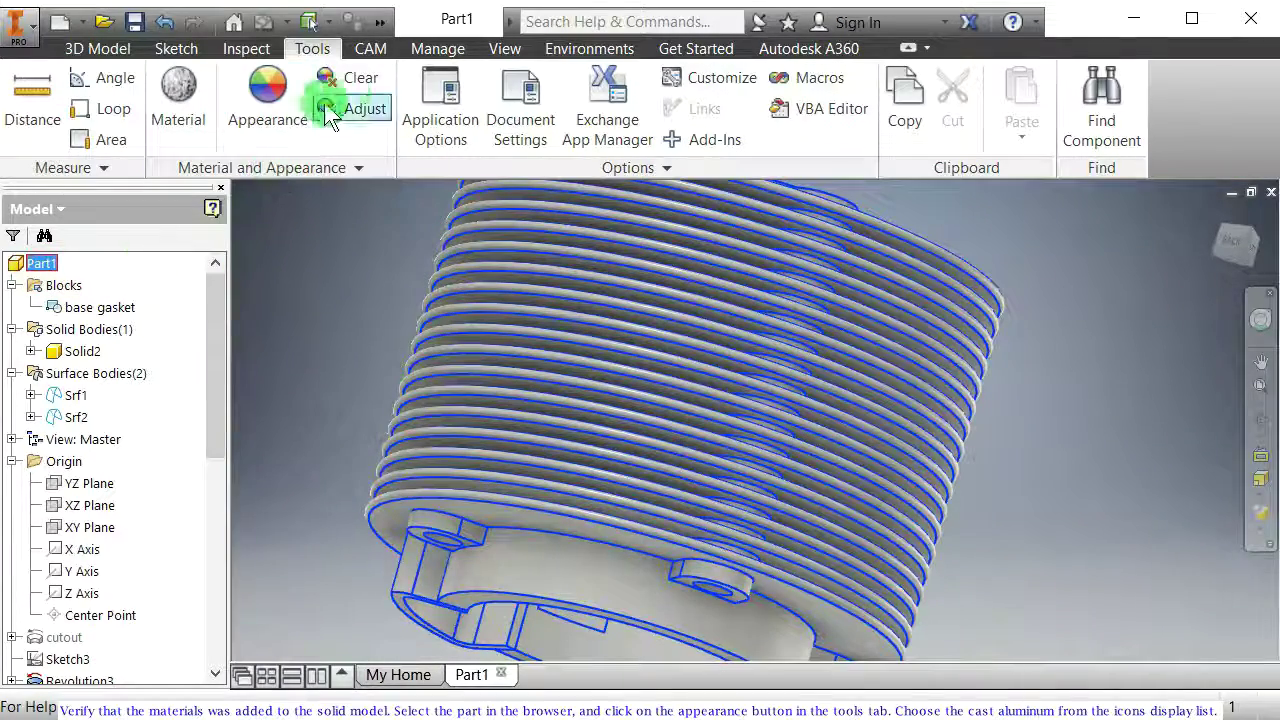
{"action": "left_click", "coordinate": [285, 102]}
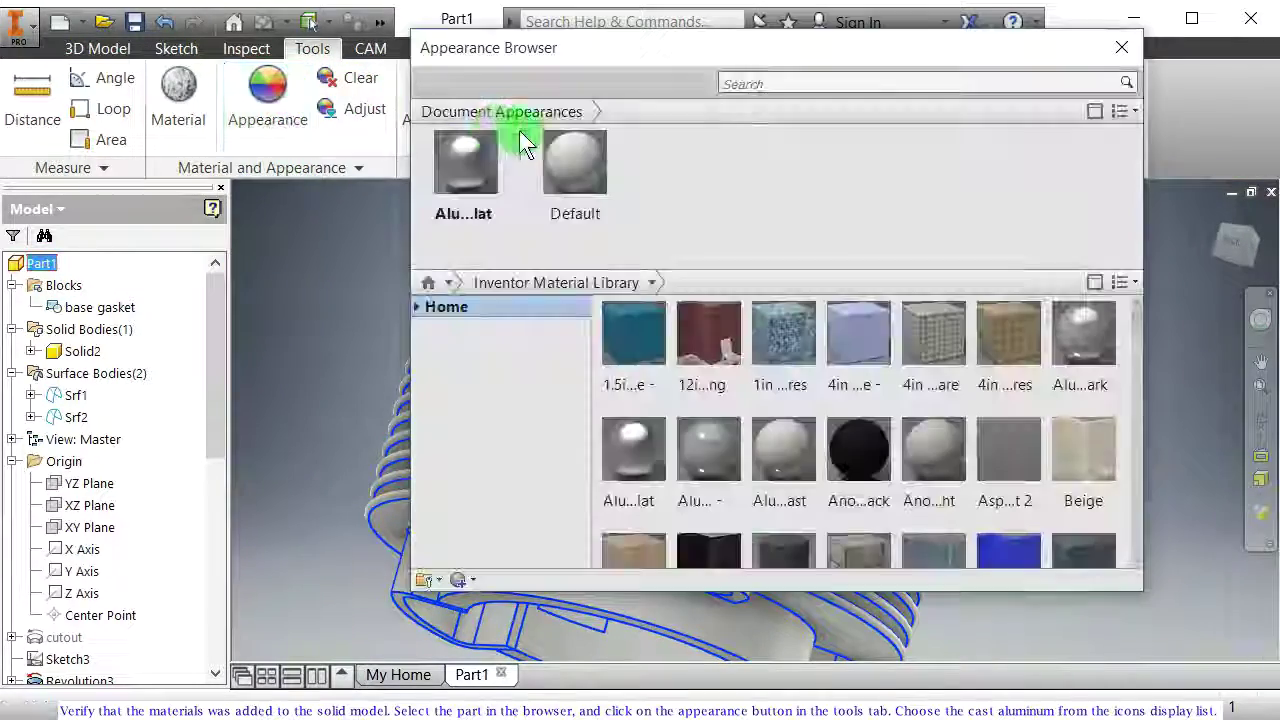
{"action": "double_click", "coordinate": [791, 502]}
{"action": "left_click", "coordinate": [588, 180]}
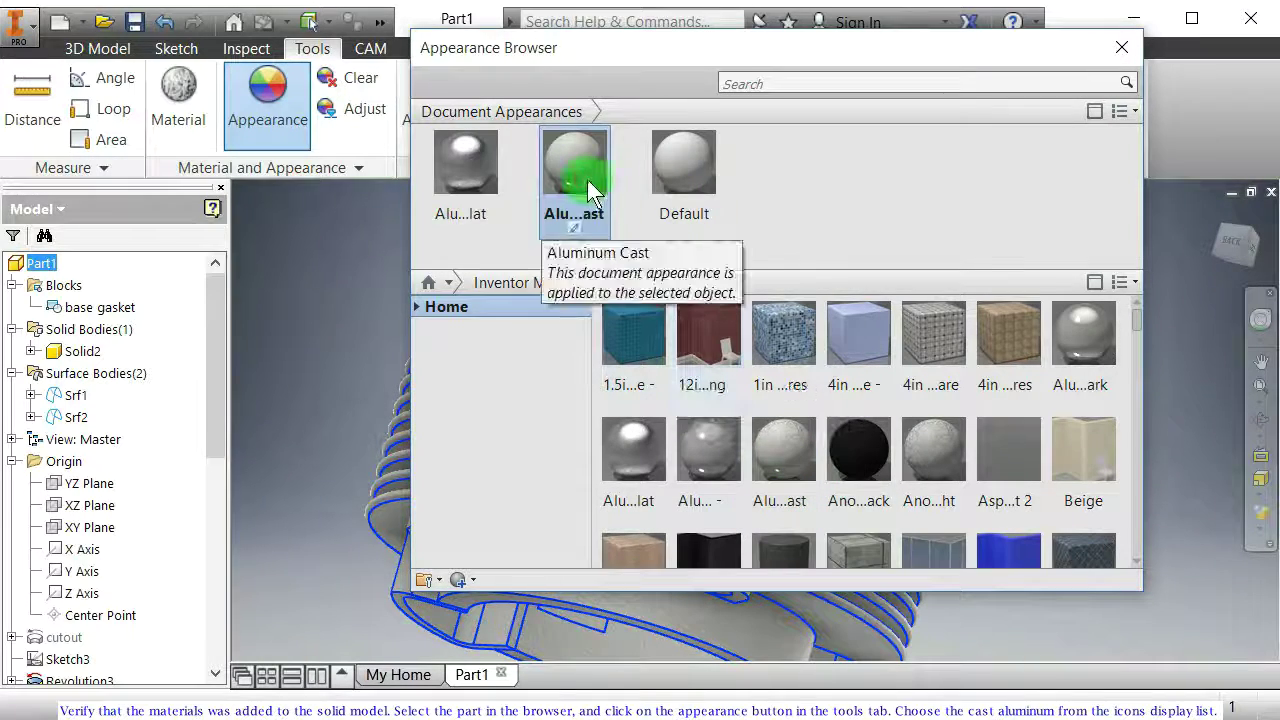
{"action": "left_click", "coordinate": [1121, 48]}
{"action": "left_click", "coordinate": [789, 370]}
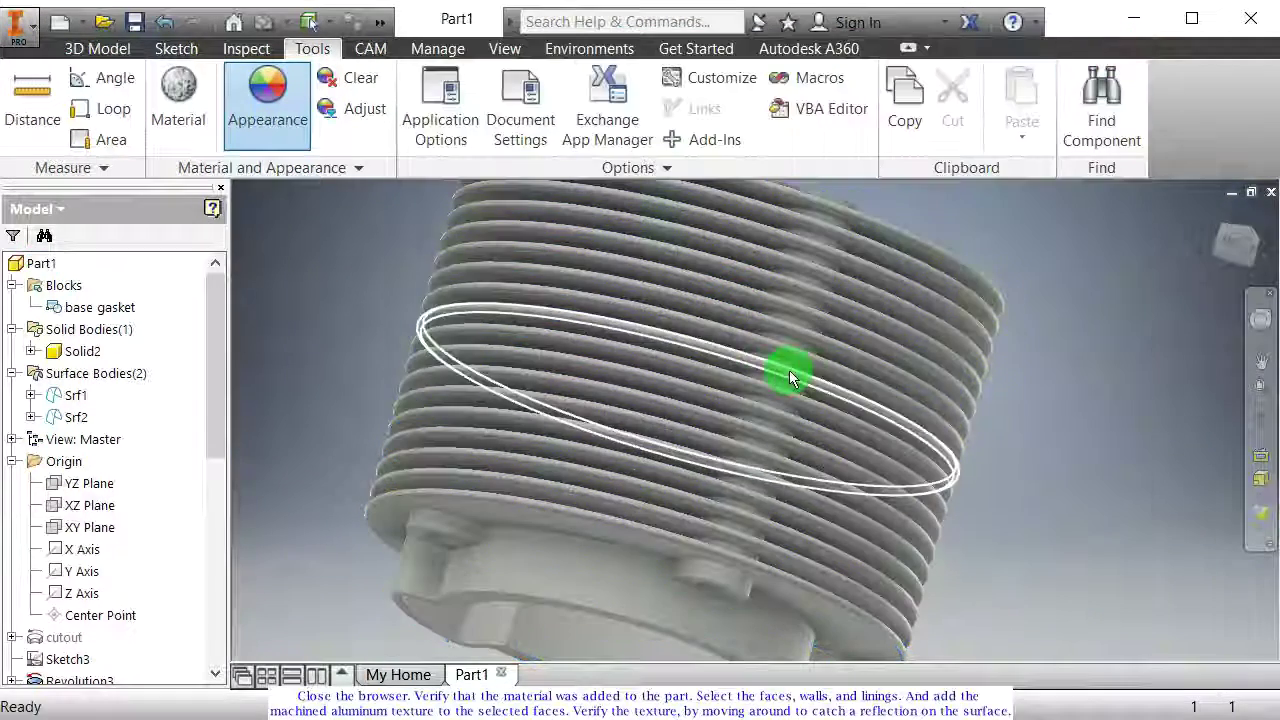
{"action": "middle_click_drag", "start_coordinate": [789, 370], "coordinate": [725, 408], "text": "shift"}
{"action": "left_click_drag", "start_coordinate": [722, 392], "coordinate": [846, 370]}
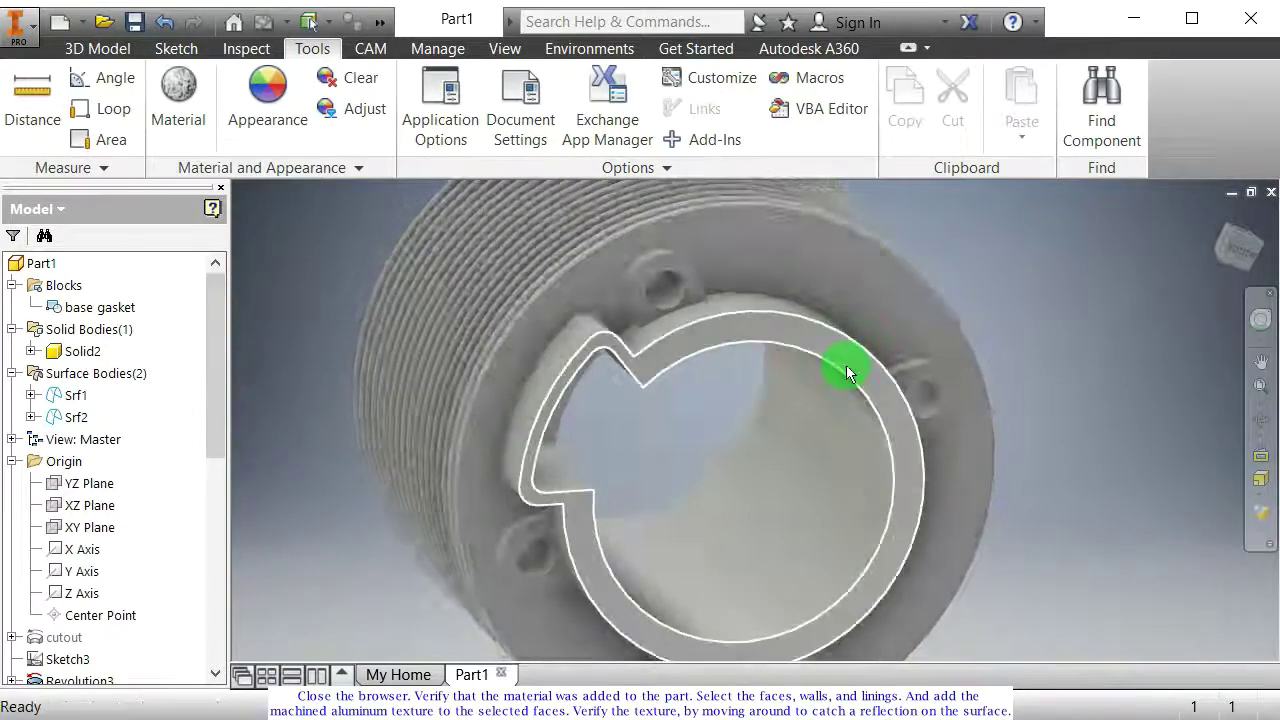
{"action": "left_click", "coordinate": [729, 336]}
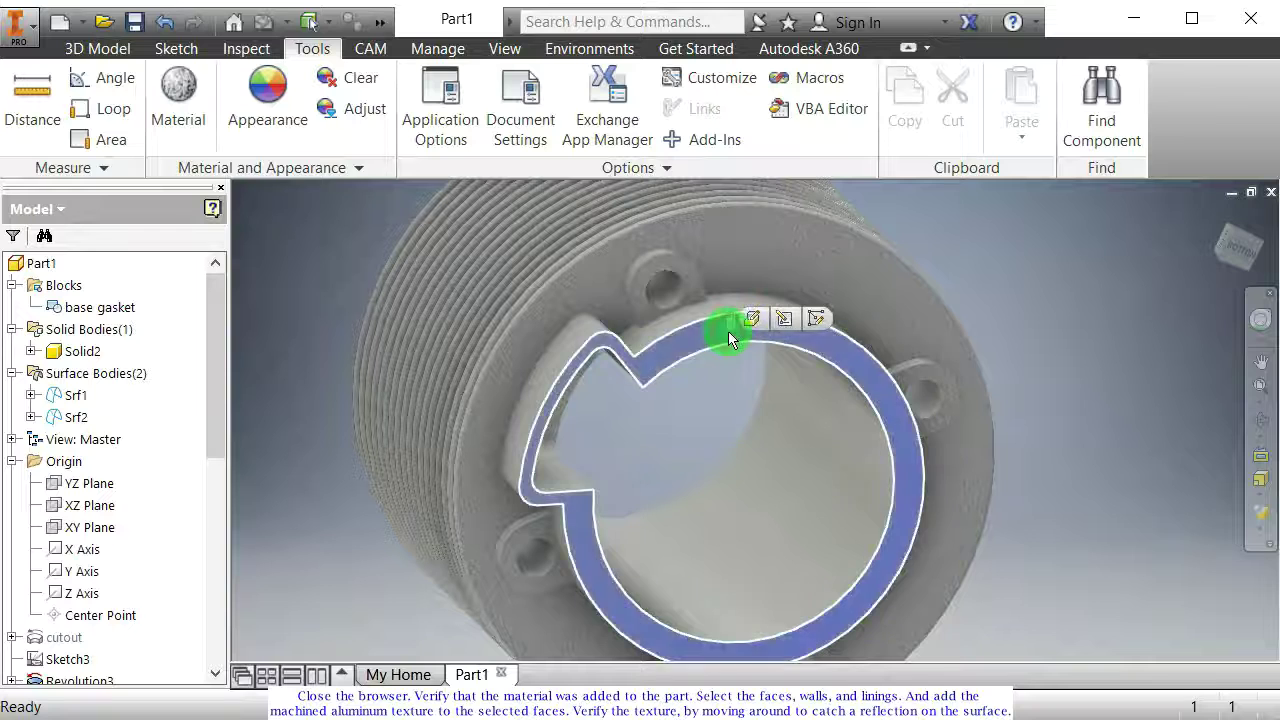
{"action": "left_click", "coordinate": [951, 396], "text": "ctrl"}
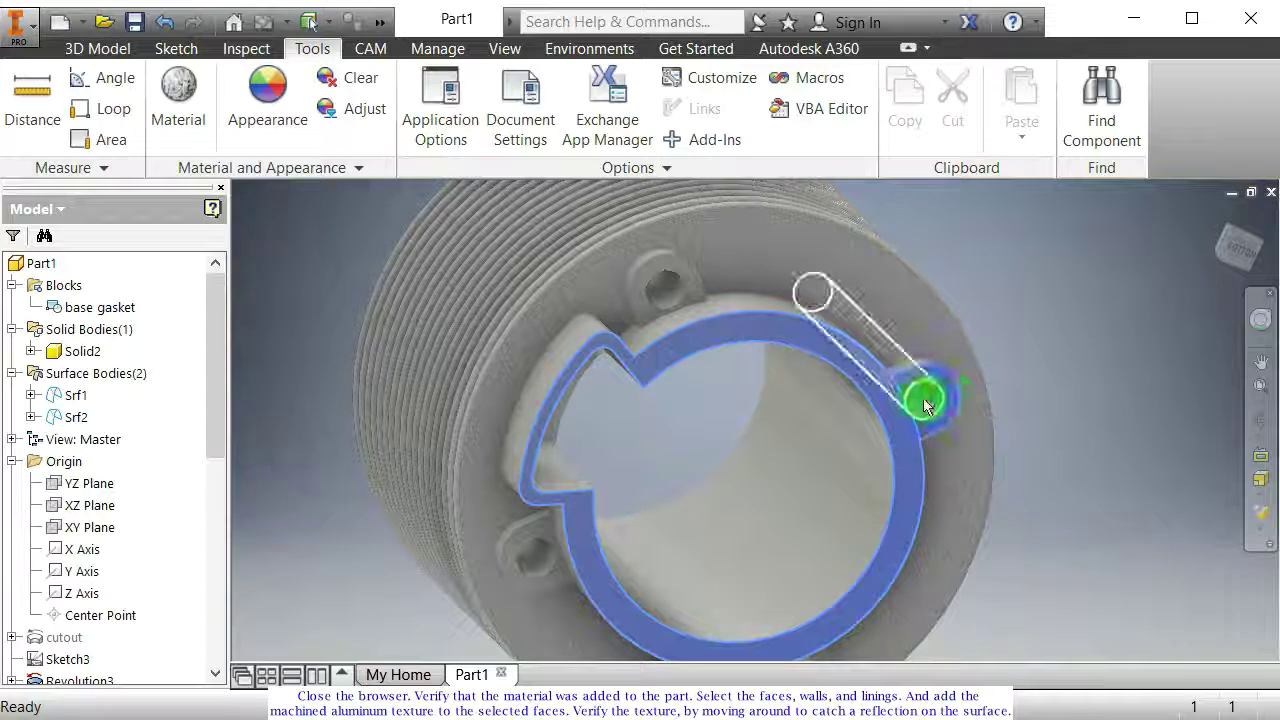
{"action": "left_click", "coordinate": [697, 287], "text": "ctrl"}
{"action": "middle_click_drag", "start_coordinate": [747, 420], "coordinate": [256, 473], "text": "shift"}
{"action": "left_click_drag", "start_coordinate": [215, 444], "coordinate": [210, 678]}
{"action": "left_click", "coordinate": [305, 541]}
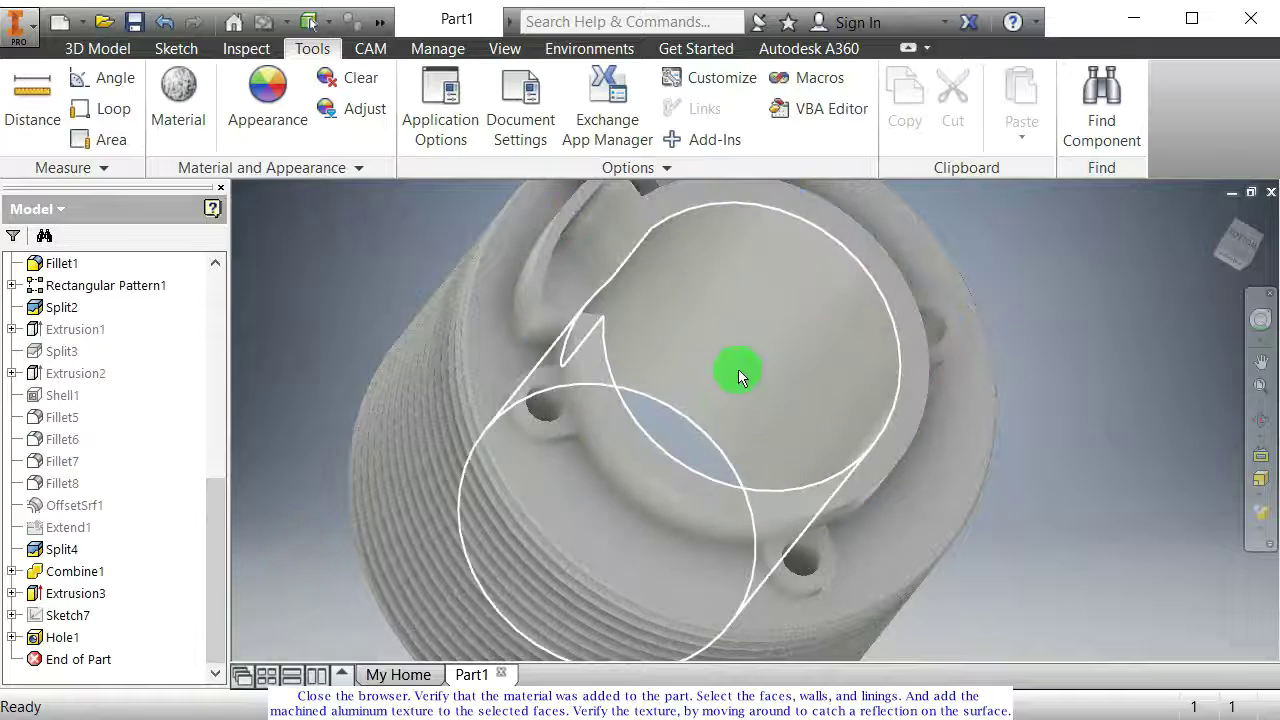
Step: Search the appearances for "machin" and apply Machined - Aluminum to the flat bottom end face around the bore and port
{"action": "left_click", "coordinate": [673, 472]}
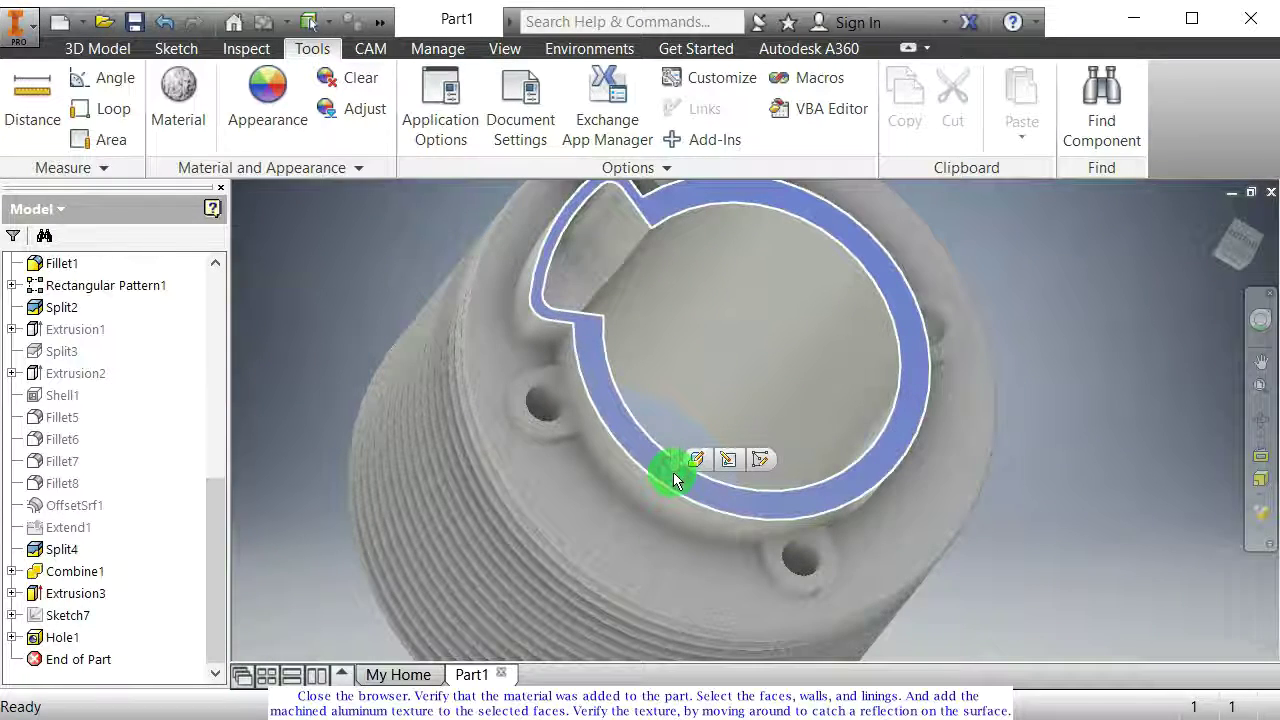
{"action": "left_click", "coordinate": [300, 104]}
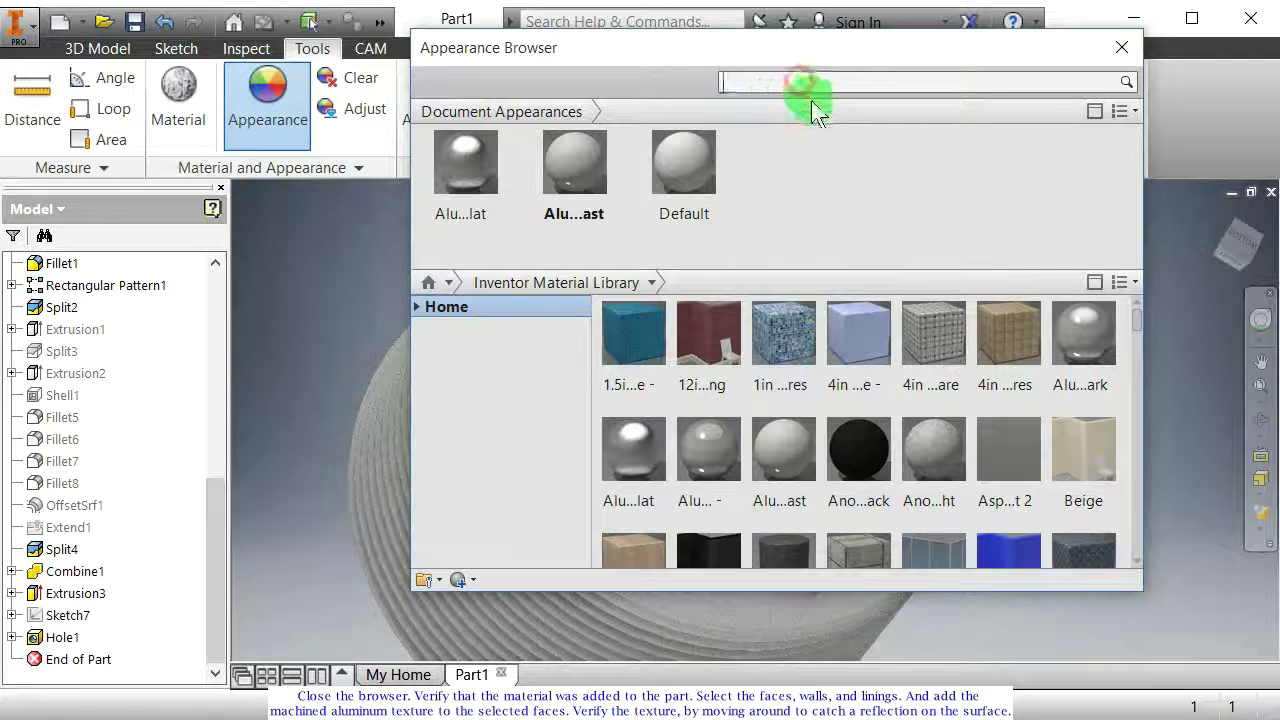
{"action": "type", "text": "machin"}
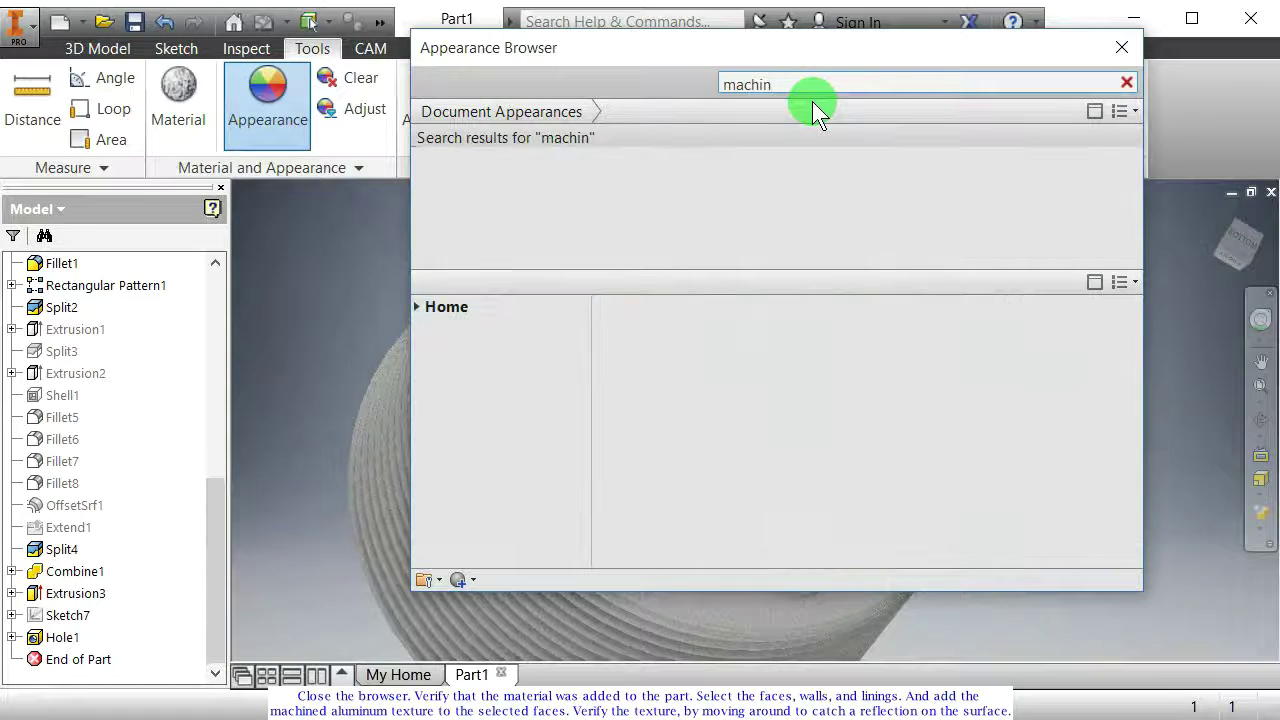
{"action": "left_click", "coordinate": [642, 397]}
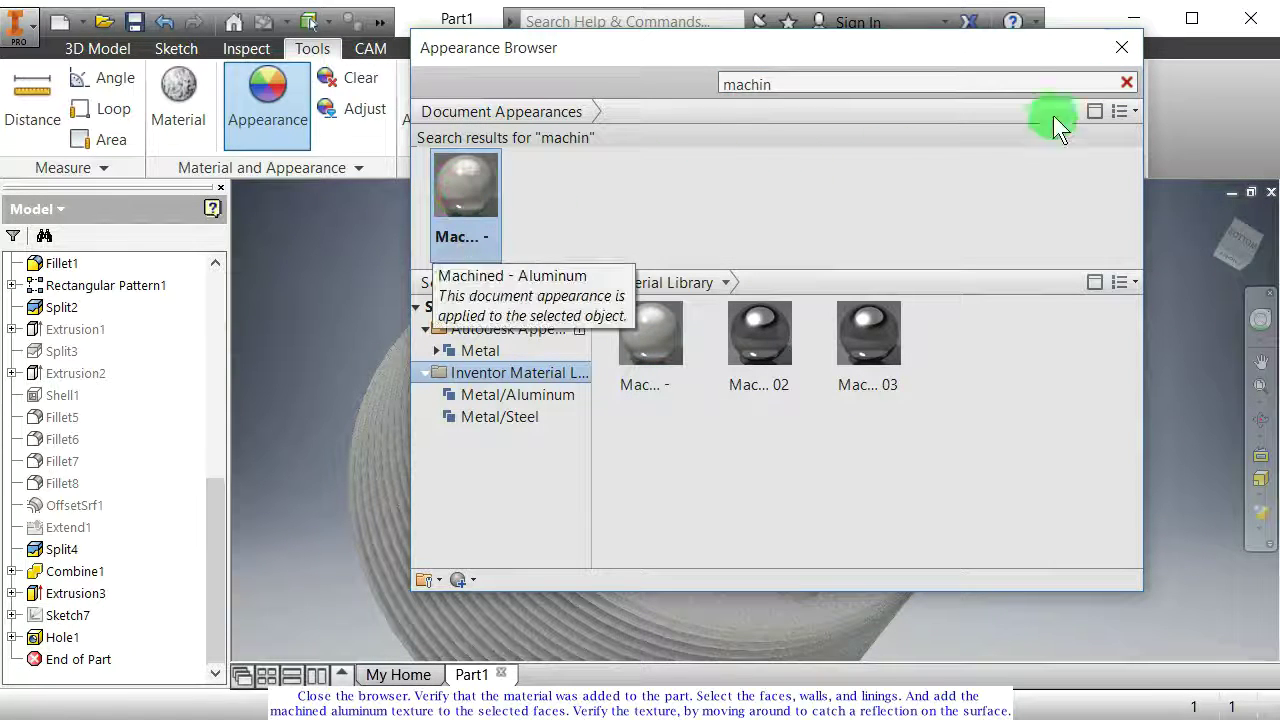
{"action": "left_click", "coordinate": [1135, 48]}
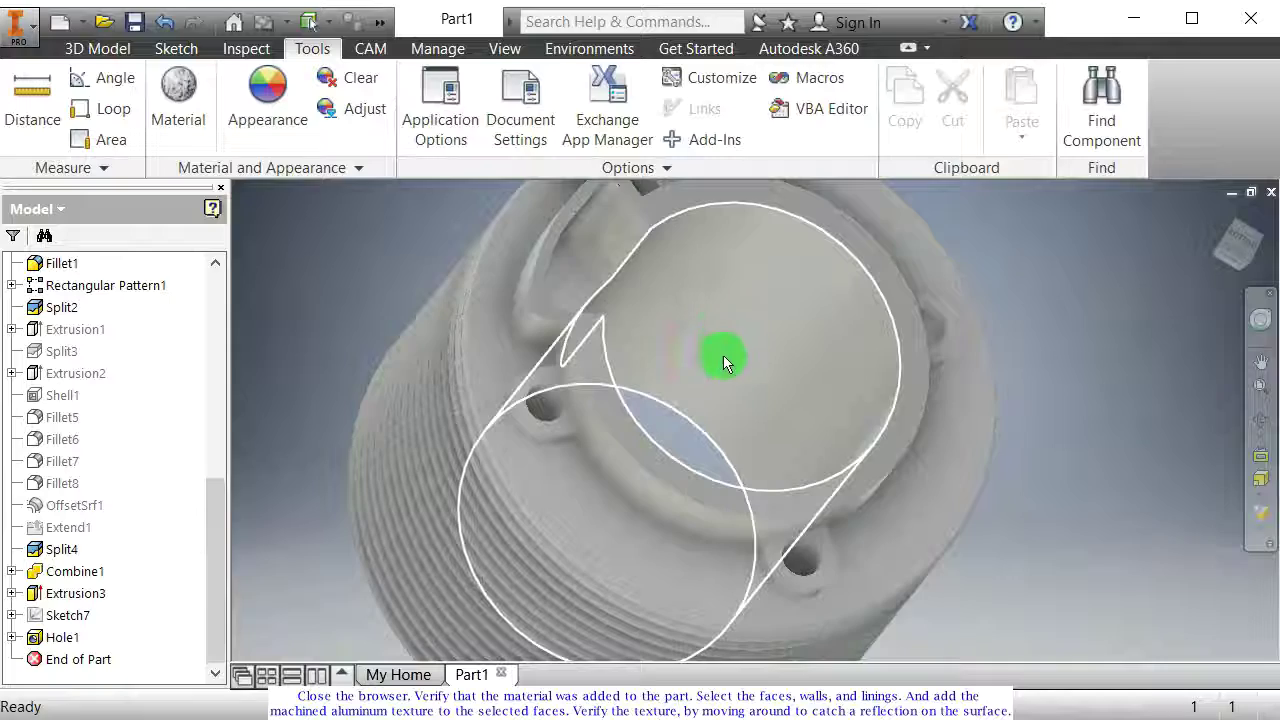
{"action": "left_click_drag", "start_coordinate": [755, 367], "coordinate": [746, 437]}
{"action": "scroll", "coordinate": [605, 422], "scroll_direction": "up", "scroll_amount": 5}
{"action": "key", "text": "Escape"}
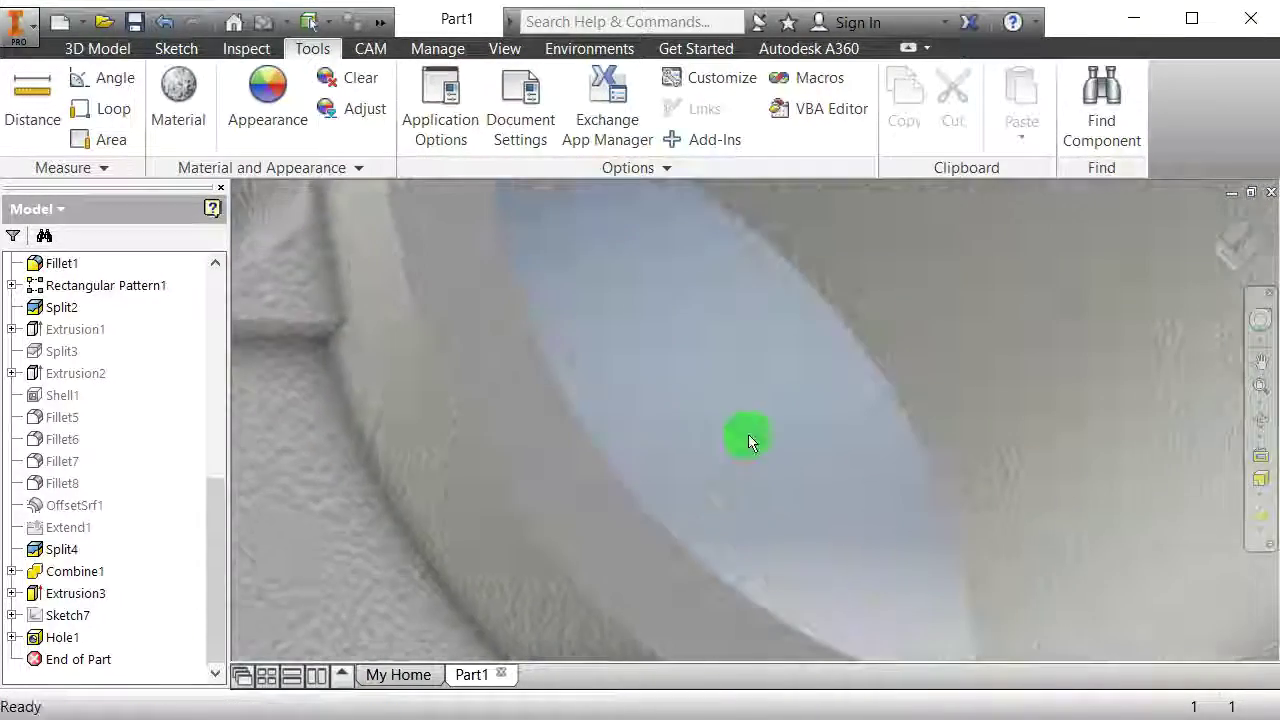
Step: Apply the Machined - Aluminum appearance to the hole feature that forms the four bolt holes
{"action": "scroll", "coordinate": [751, 418], "scroll_direction": "down", "scroll_amount": 5}
{"action": "middle_click_drag", "start_coordinate": [751, 411], "coordinate": [729, 370]}
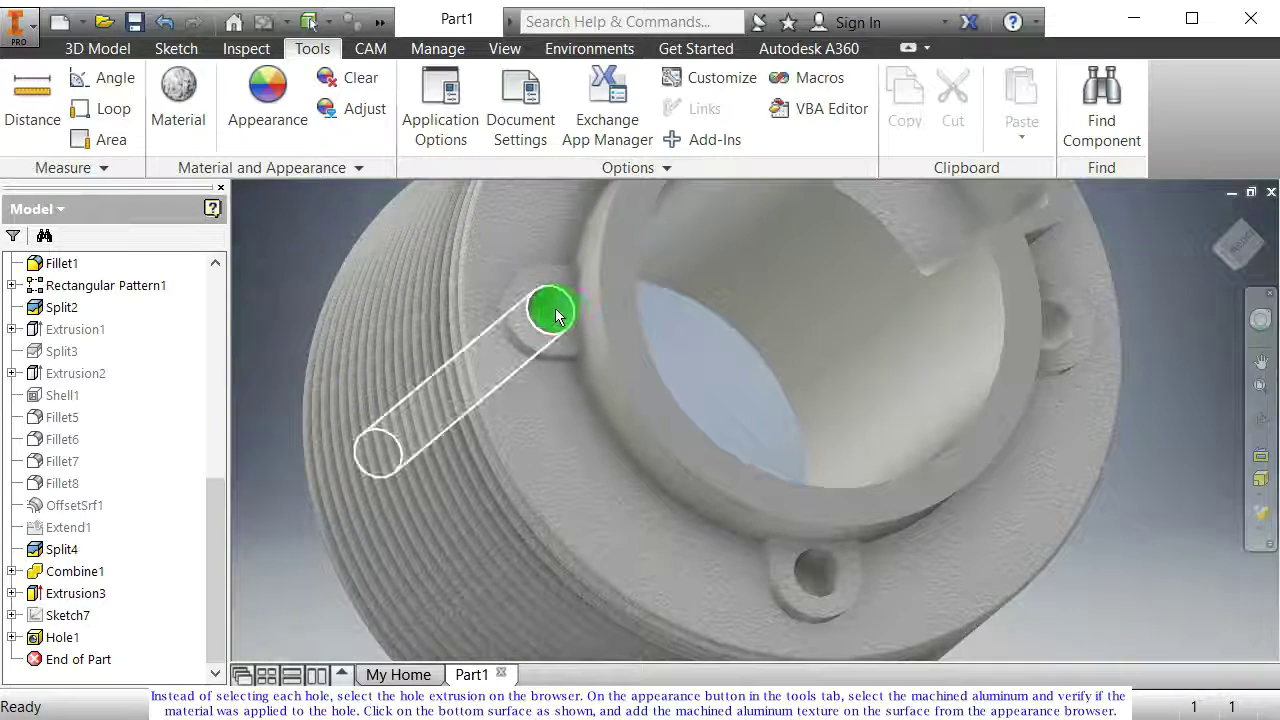
{"action": "left_click", "coordinate": [555, 308]}
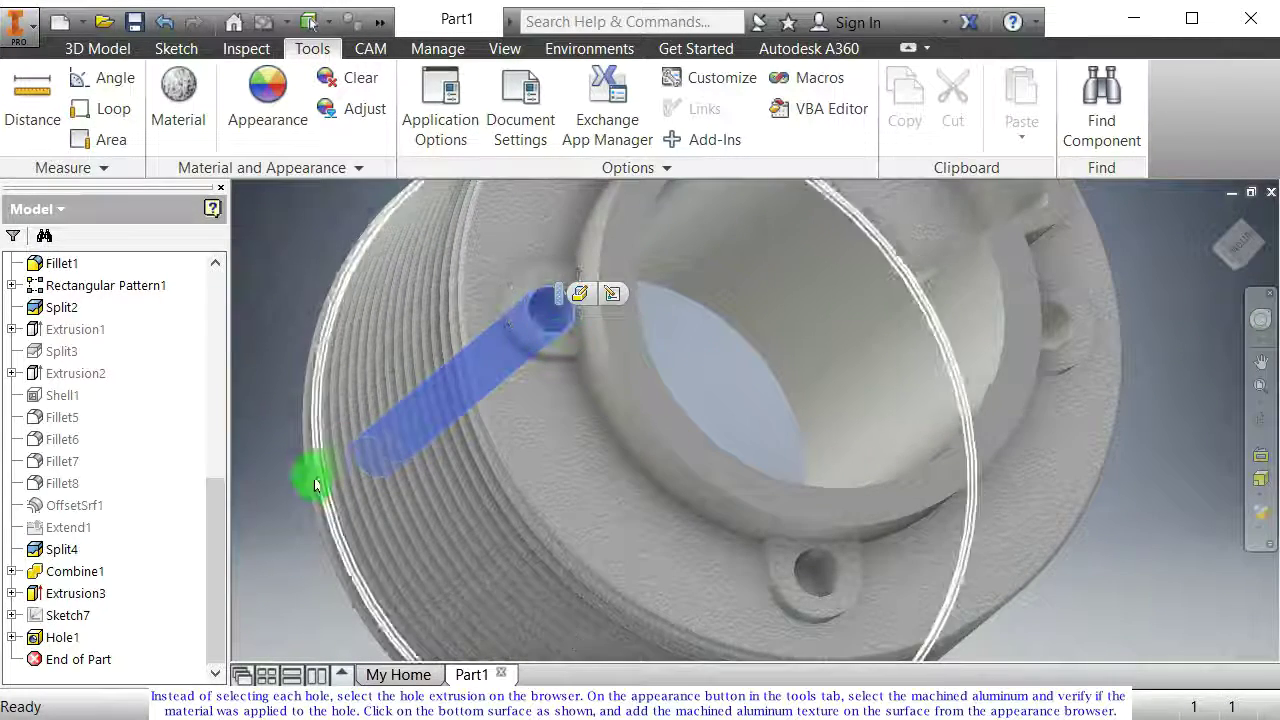
{"action": "left_click", "coordinate": [30, 637]}
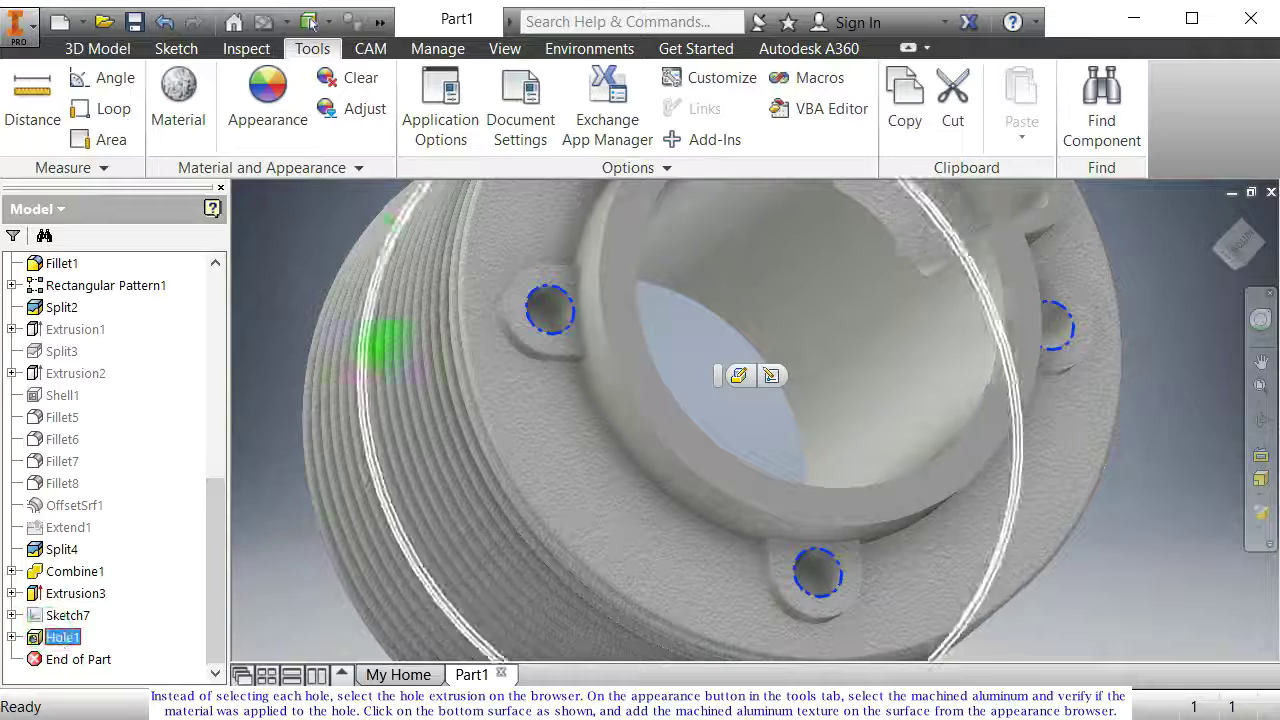
{"action": "left_click", "coordinate": [280, 140]}
{"action": "left_click", "coordinate": [706, 202]}
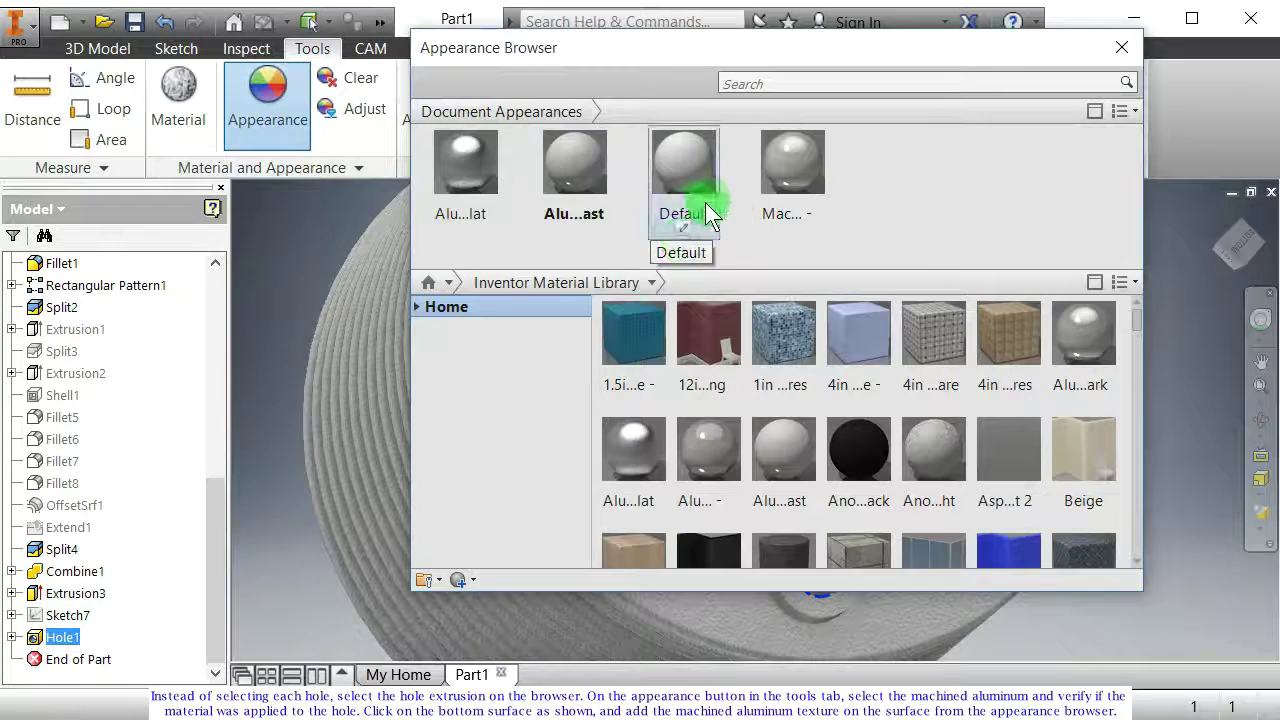
{"action": "left_click", "coordinate": [777, 200]}
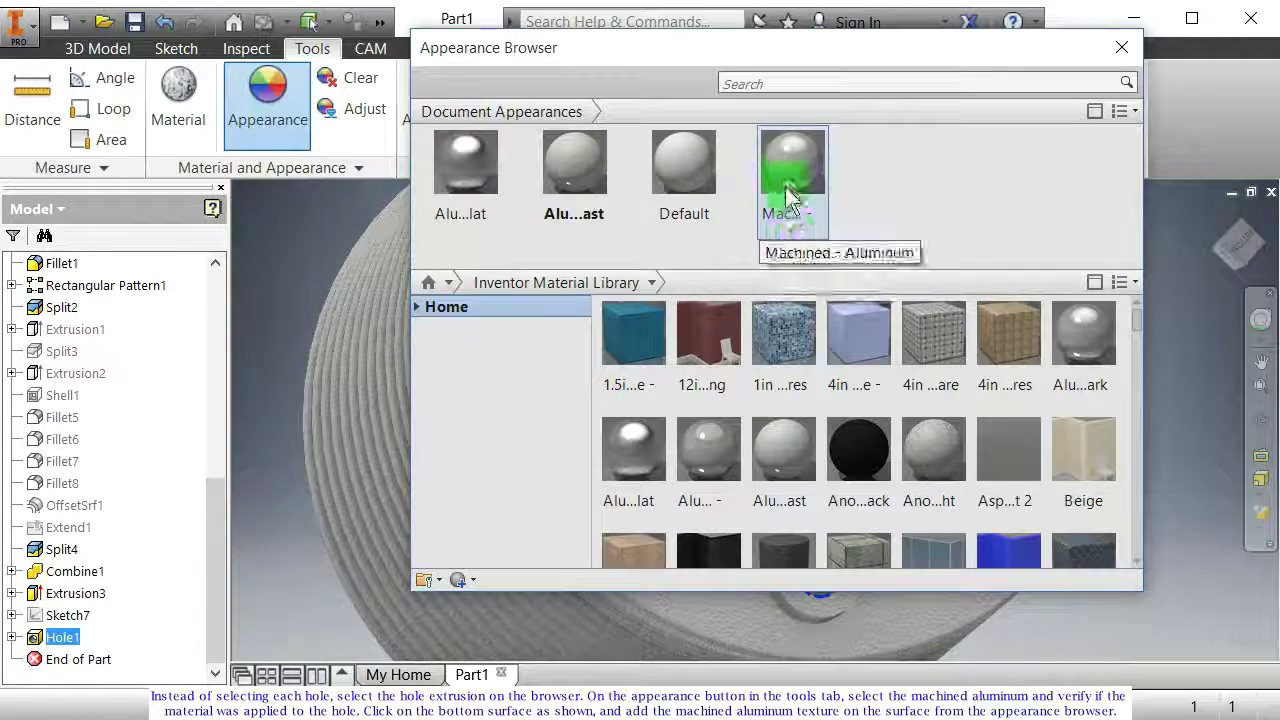
{"action": "left_click", "coordinate": [1123, 47]}
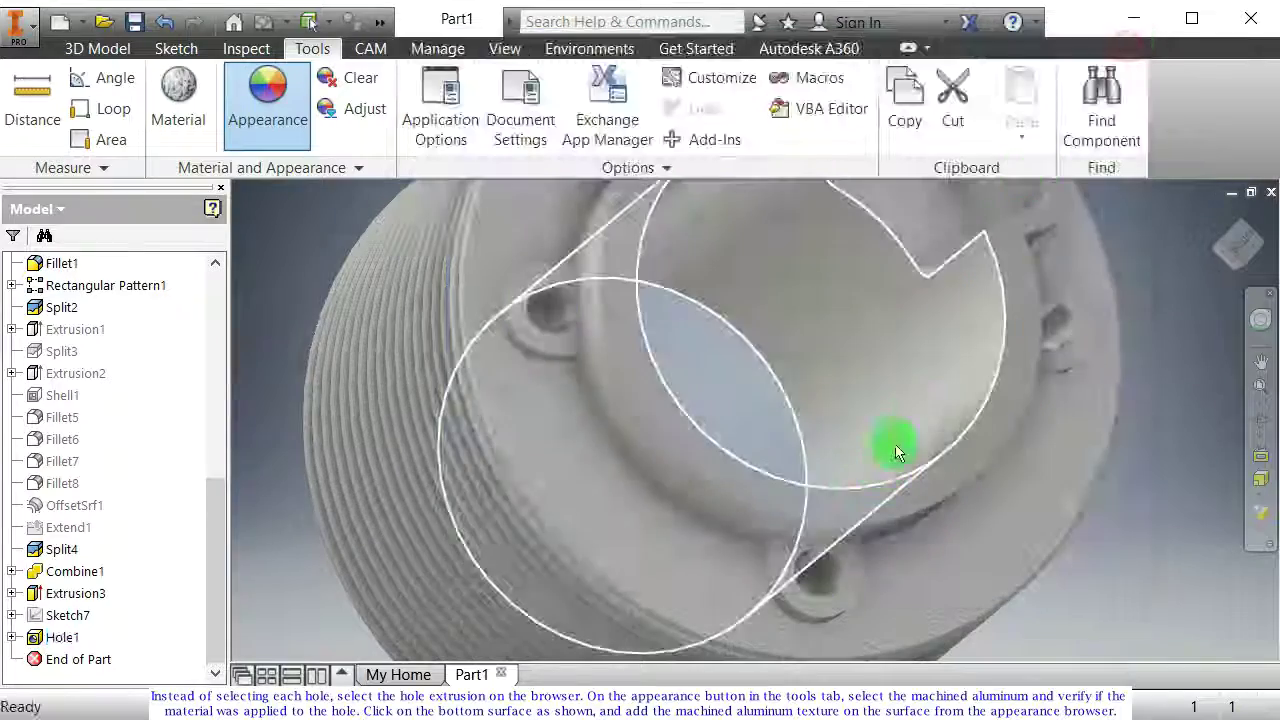
Step: Apply the Machined - Aluminum appearance to the flat faces of the four bolt lugs at the bottom end of the cylinder
{"action": "middle_click_drag", "start_coordinate": [703, 427], "coordinate": [703, 427], "text": "shift"}
{"action": "mouse_move", "coordinate": [703, 427]}
{"action": "left_mouse_down"}
{"action": "mouse_move", "coordinate": [643, 443]}
{"action": "mouse_move", "coordinate": [663, 451]}
{"action": "mouse_move", "coordinate": [666, 428]}
{"action": "mouse_move", "coordinate": [712, 408]}
{"action": "mouse_move", "coordinate": [720, 429]}
{"action": "mouse_move", "coordinate": [703, 434]}
{"action": "left_mouse_up"}
{"action": "left_click", "coordinate": [541, 366]}
{"action": "left_click", "coordinate": [752, 605], "text": "ctrl"}
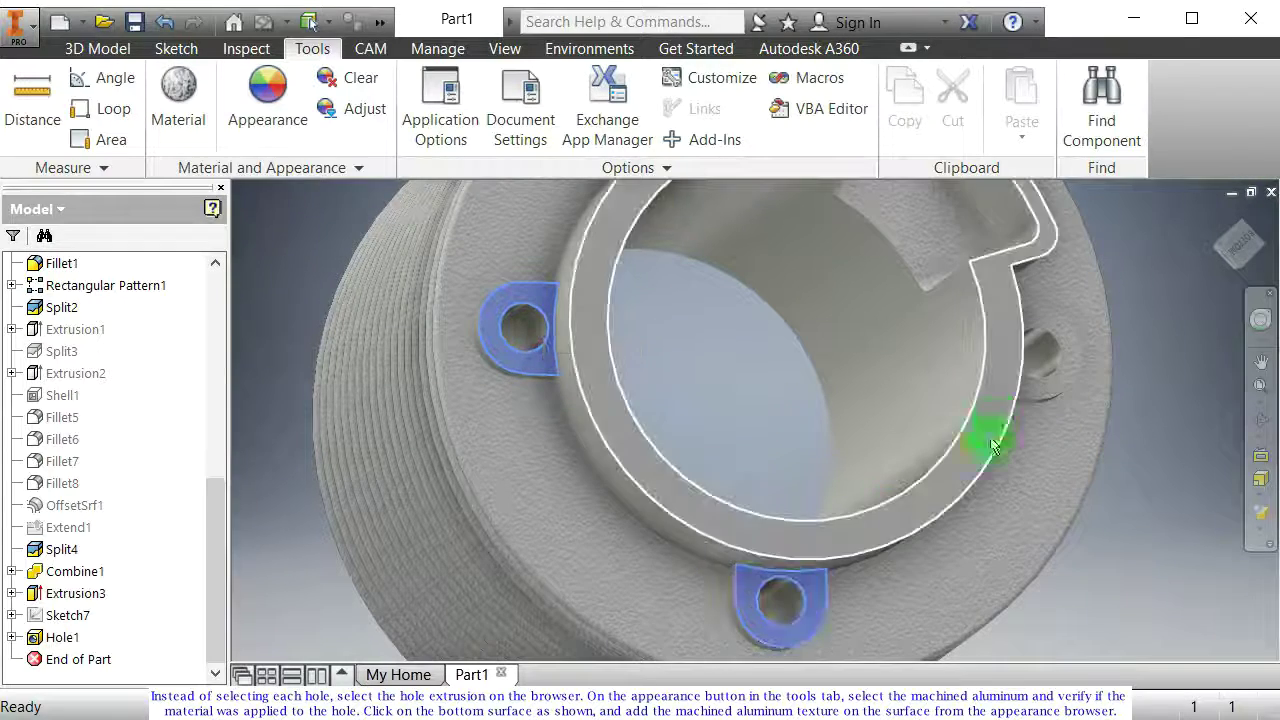
{"action": "left_click", "coordinate": [1052, 387], "text": "ctrl"}
{"action": "middle_click_drag", "start_coordinate": [882, 442], "coordinate": [861, 618]}
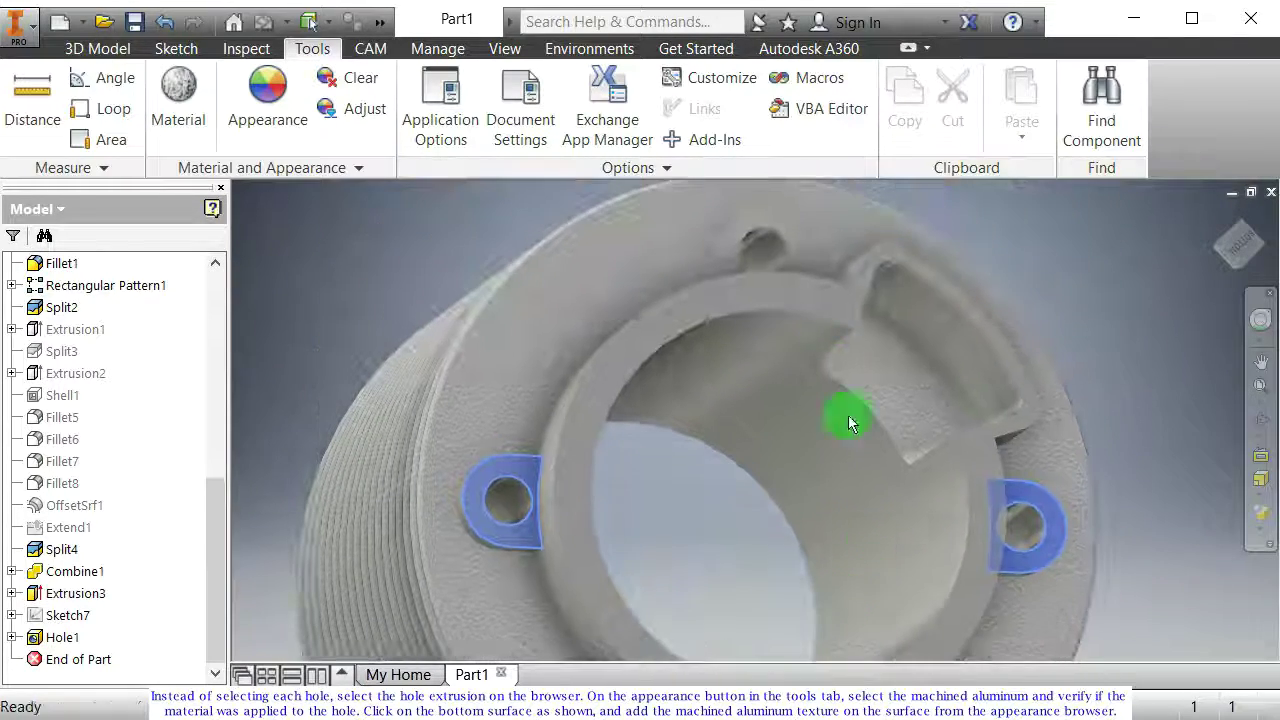
{"action": "left_click", "coordinate": [799, 248], "text": "ctrl"}
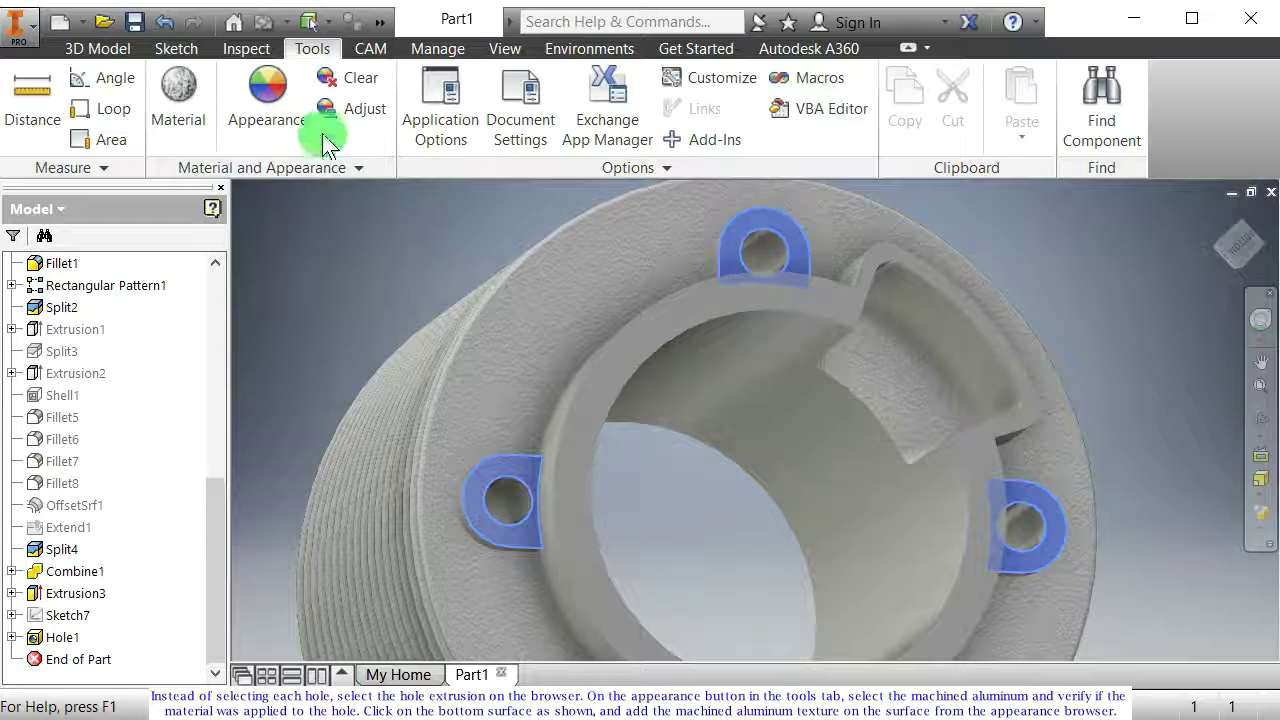
{"action": "left_click", "coordinate": [270, 100]}
{"action": "left_click", "coordinate": [566, 208]}
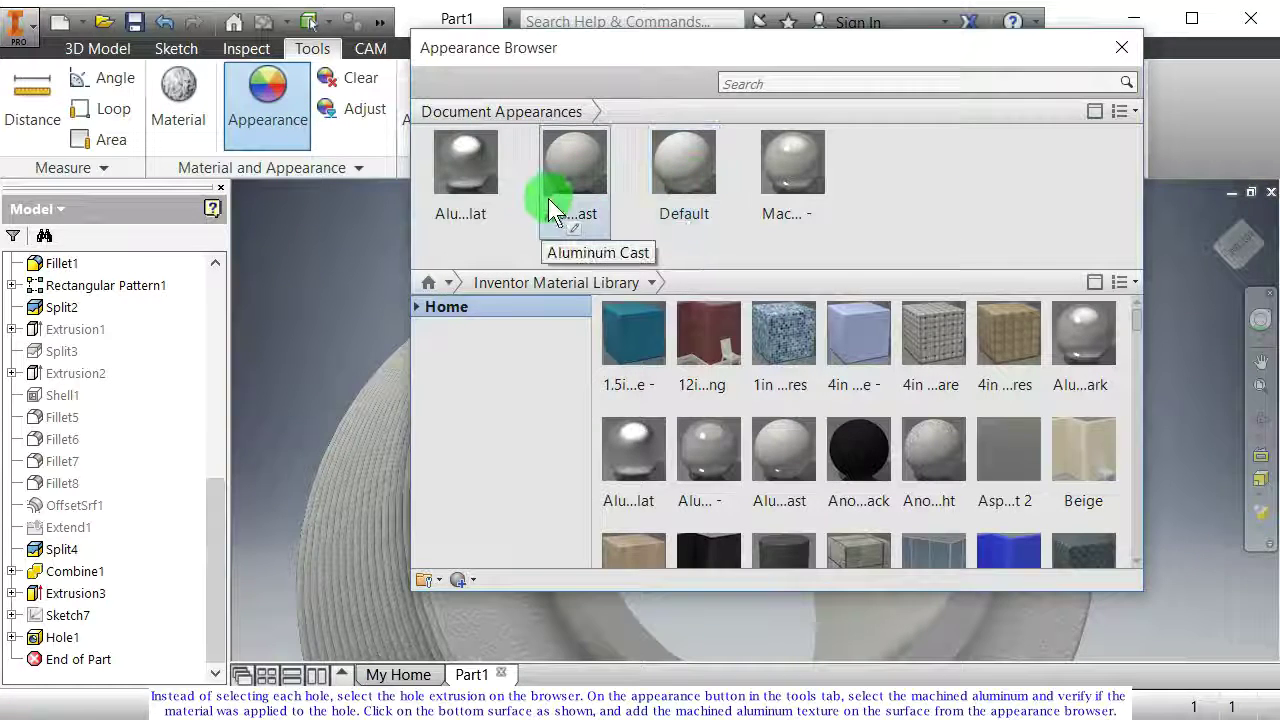
{"action": "left_click", "coordinate": [676, 210]}
{"action": "left_click", "coordinate": [797, 192]}
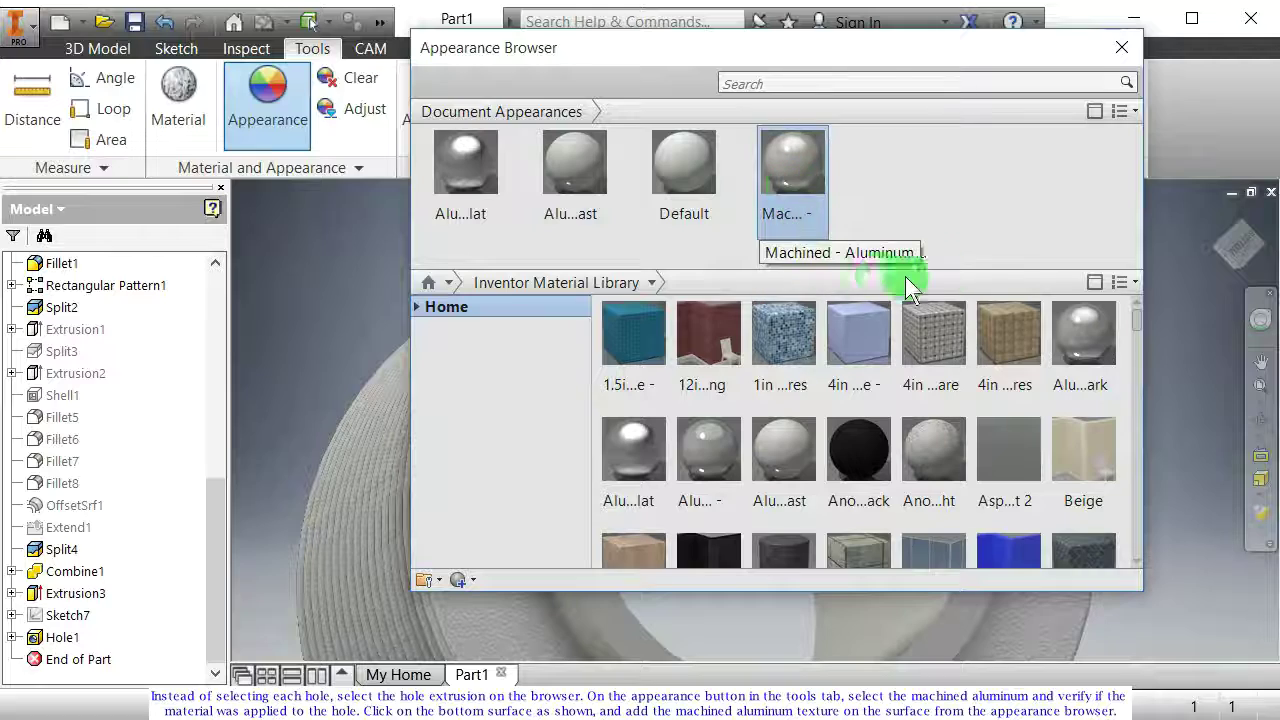
{"action": "left_click", "coordinate": [1121, 47]}
{"action": "middle_click_drag", "start_coordinate": [766, 440], "coordinate": [711, 478], "text": "shift"}
{"action": "mouse_move", "coordinate": [711, 478]}
{"action": "left_mouse_down"}
{"action": "mouse_move", "coordinate": [774, 409]}
{"action": "mouse_move", "coordinate": [686, 420]}
{"action": "mouse_move", "coordinate": [709, 420]}
{"action": "left_mouse_up"}
{"action": "left_click", "coordinate": [478, 487]}
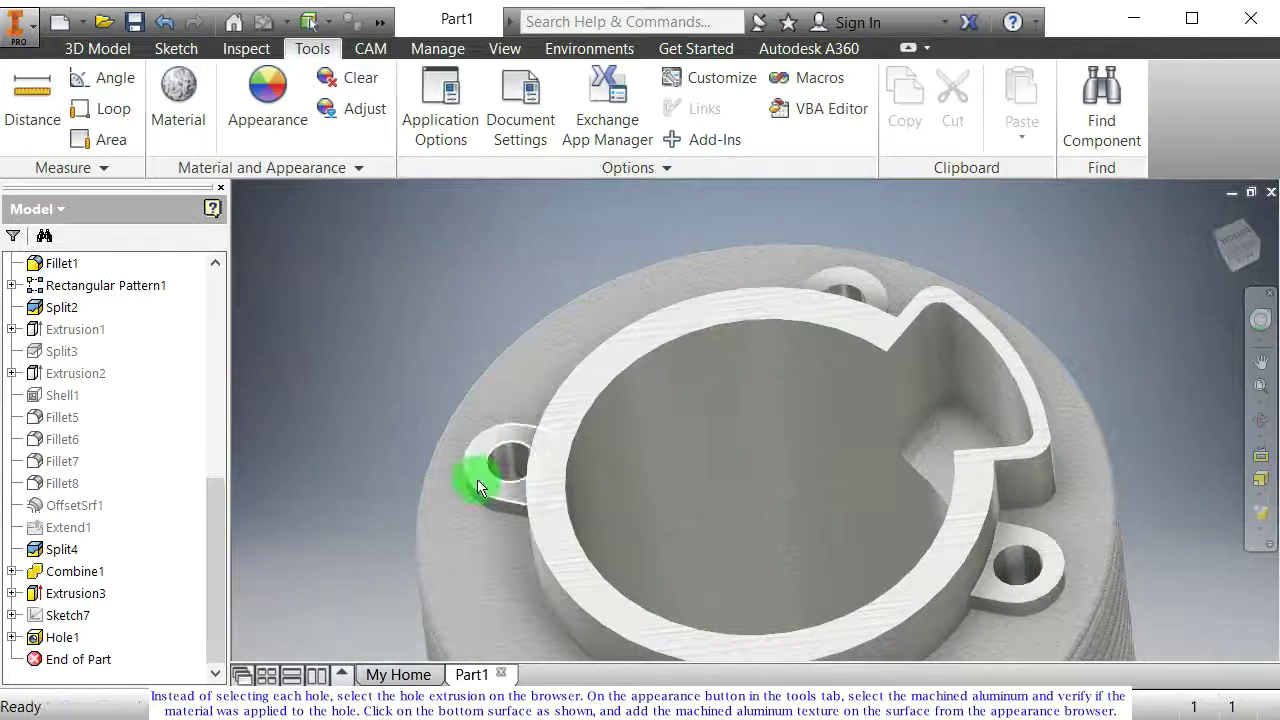
{"action": "middle_click_drag", "start_coordinate": [770, 478], "coordinate": [740, 376]}
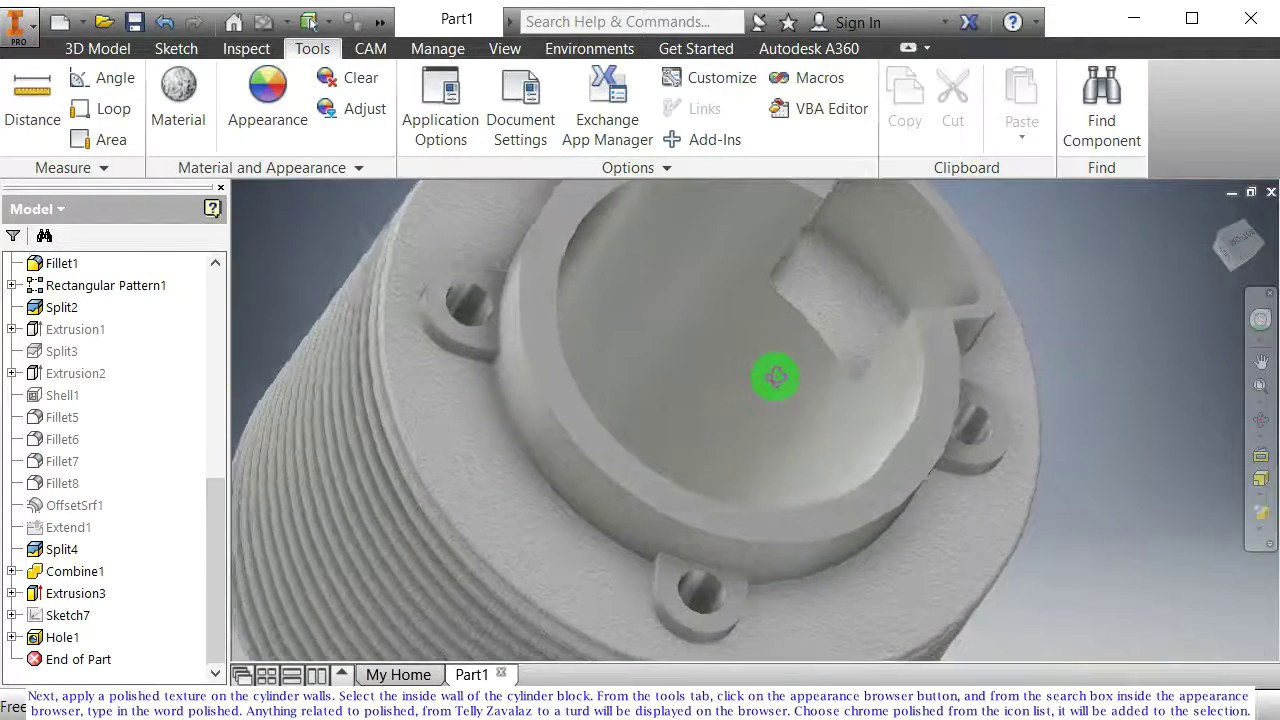
{"action": "left_click", "coordinate": [771, 374]}
{"action": "left_click", "coordinate": [279, 100]}
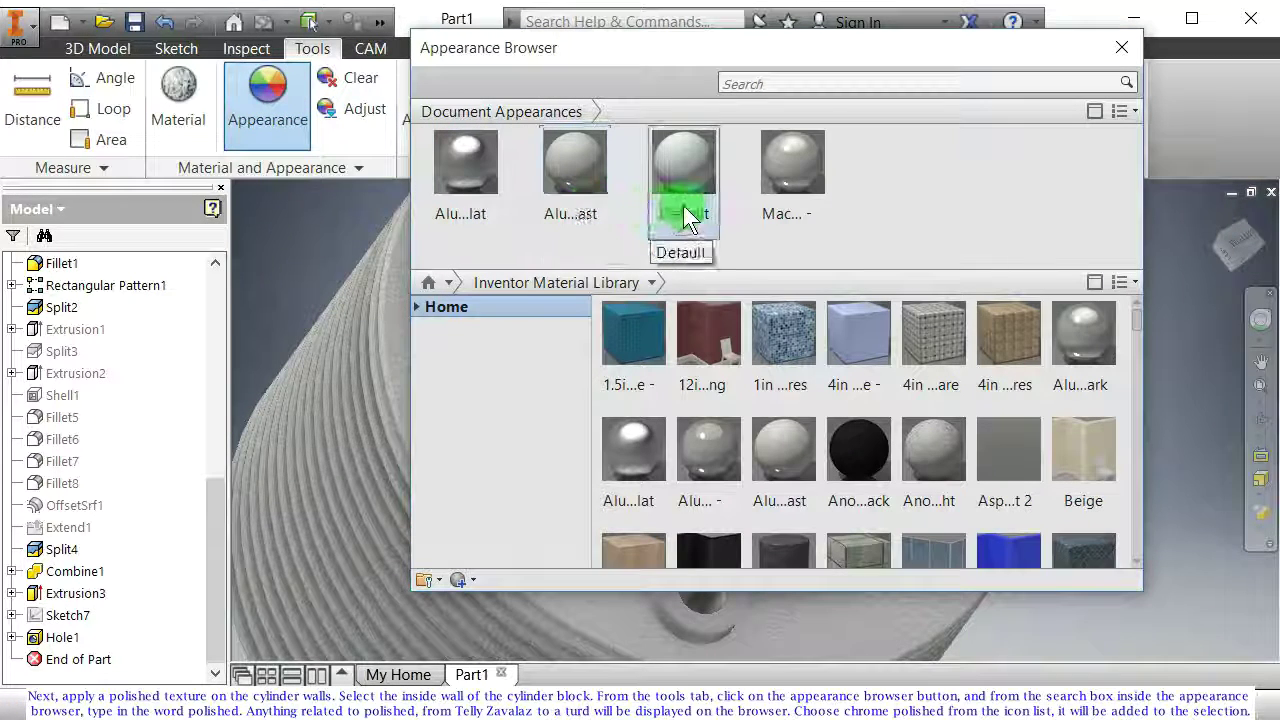
{"action": "left_click", "coordinate": [1122, 48]}
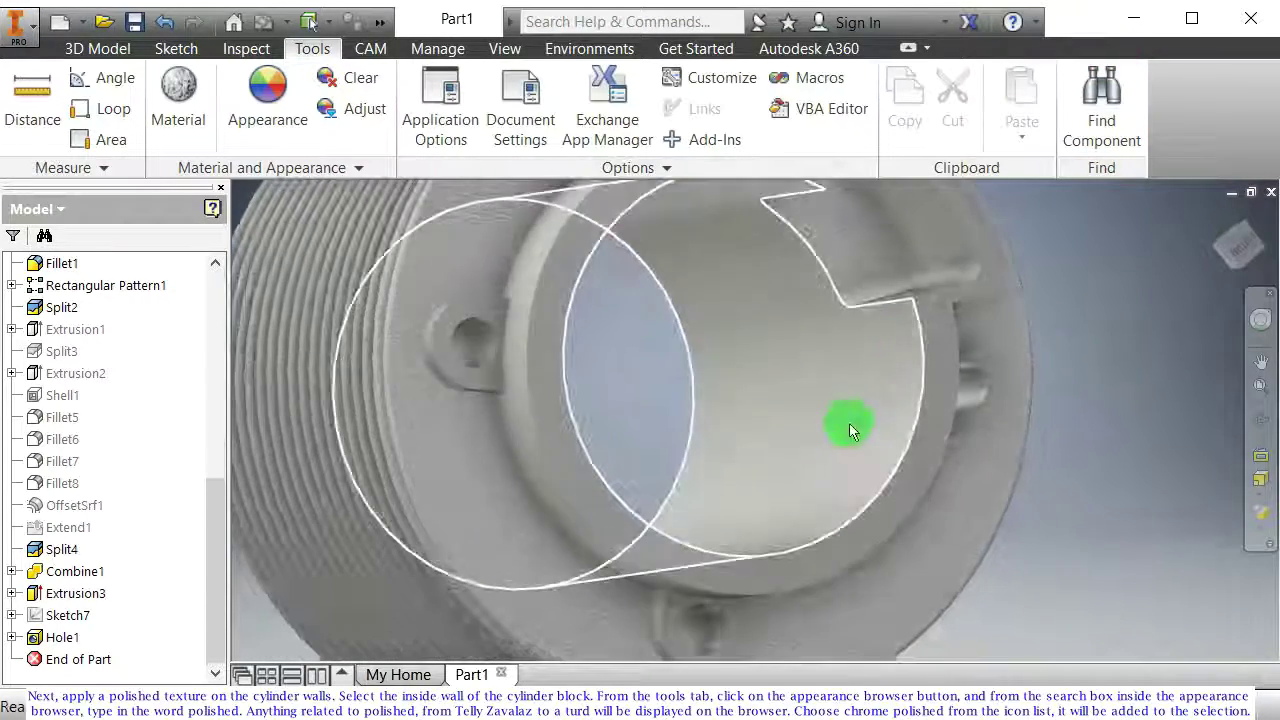
Step: For the cylinder's inner bore wall, search the appearances for "polish" and add Chrome - Polished Blue and Chrome - Polished Black to the document
{"action": "left_click", "coordinate": [845, 428]}
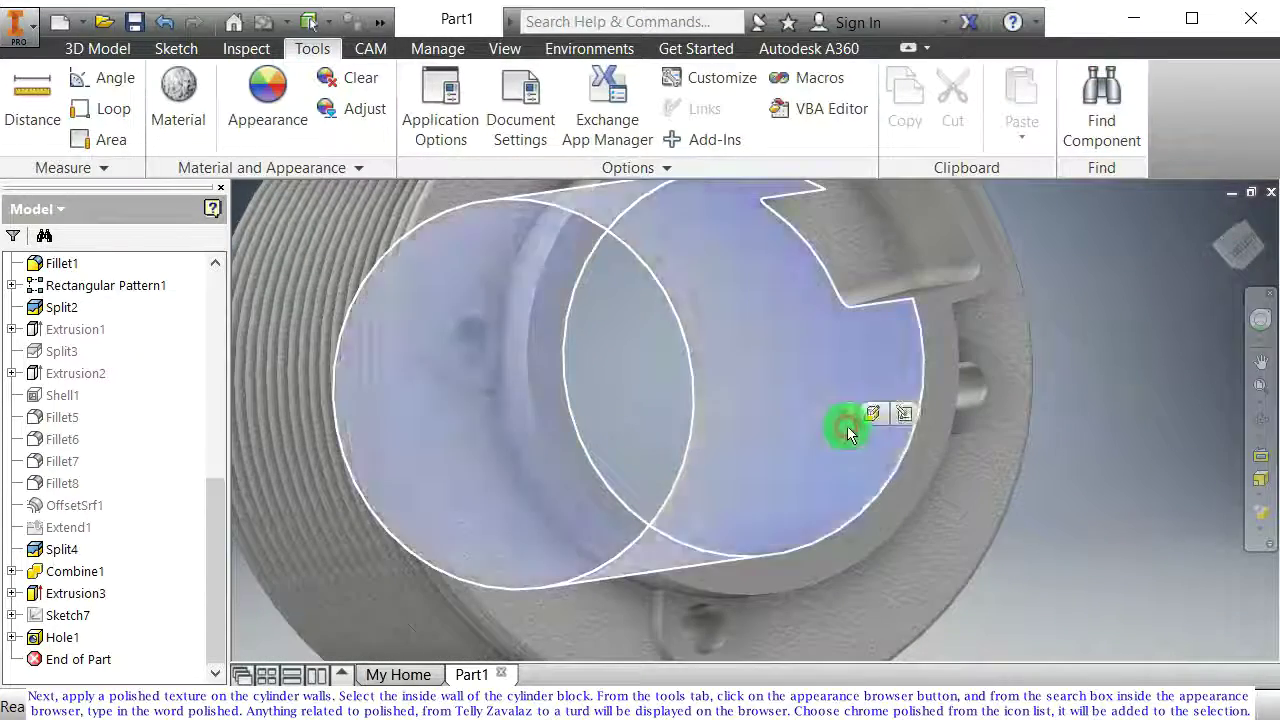
{"action": "left_click", "coordinate": [261, 92]}
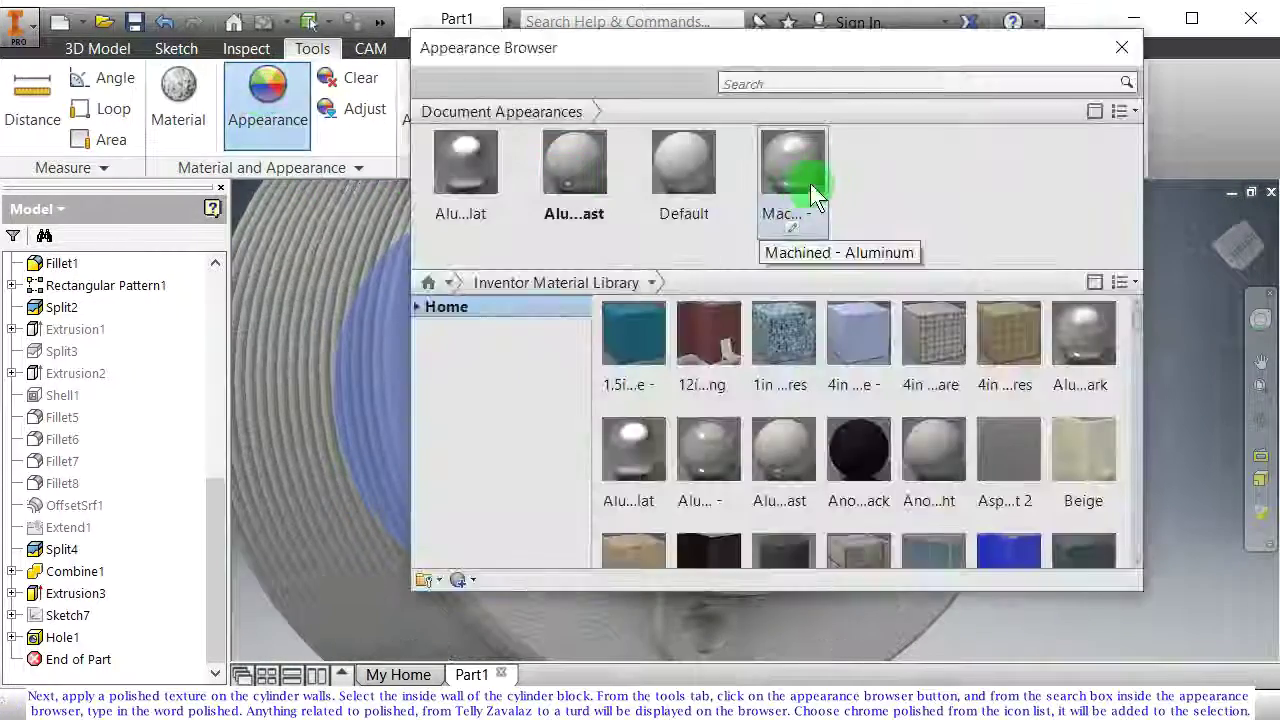
{"action": "left_click", "coordinate": [832, 82]}
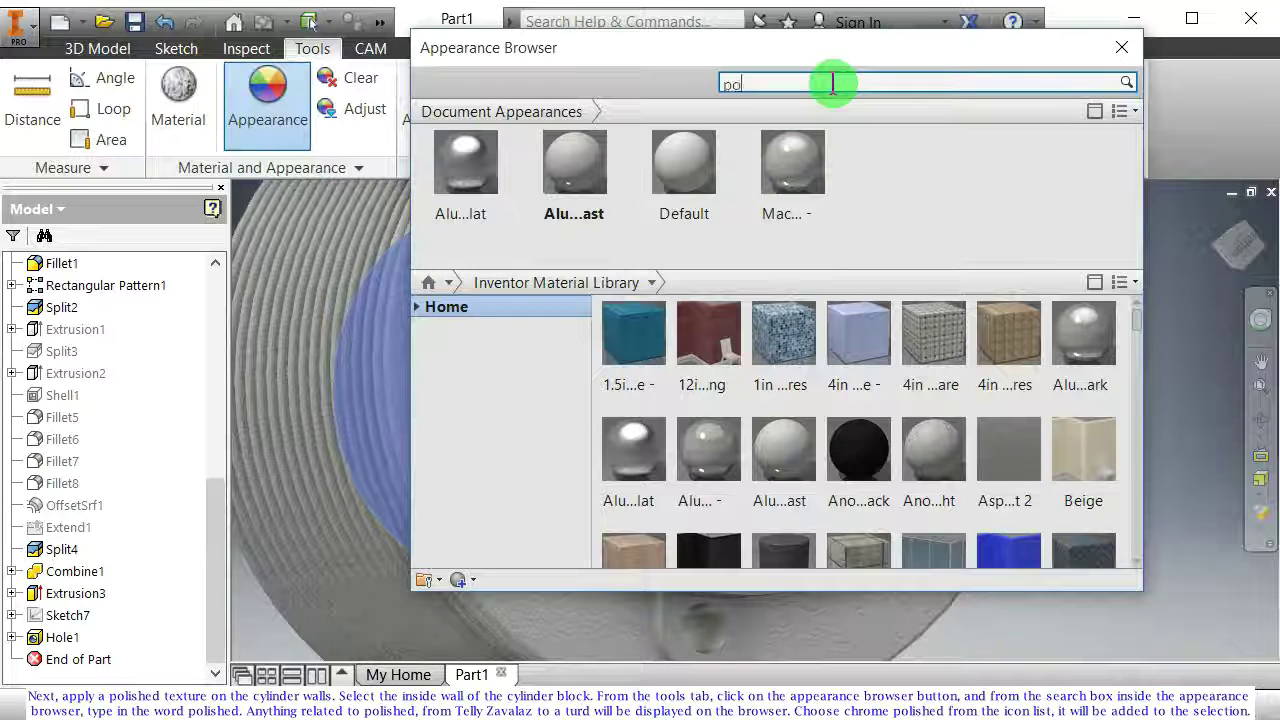
{"action": "key", "text": "Return"}
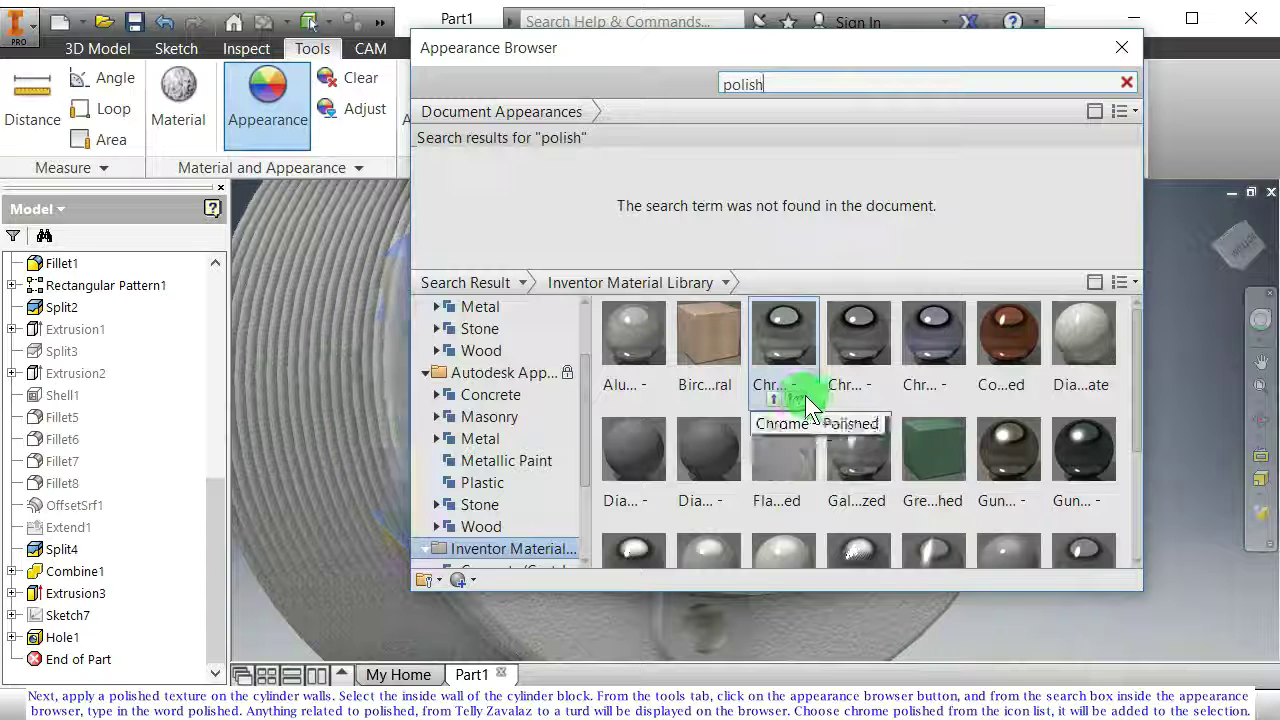
{"action": "left_click", "coordinate": [929, 387]}
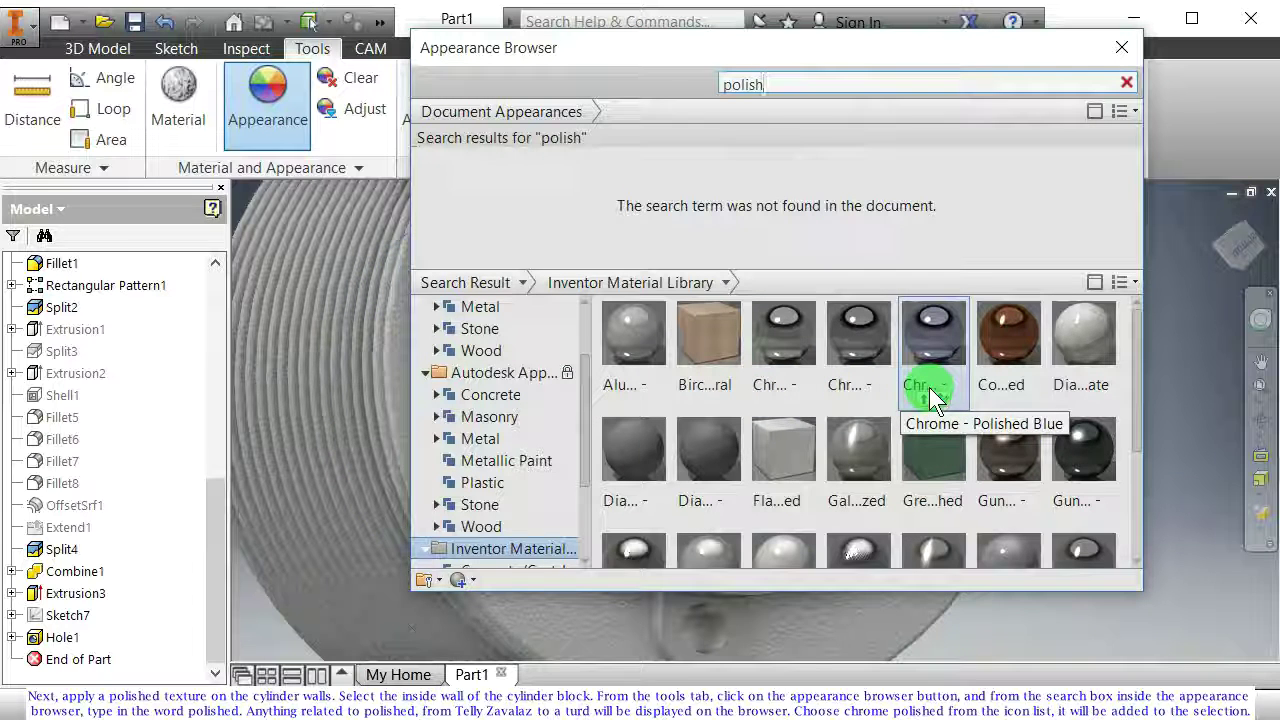
{"action": "left_click", "coordinate": [923, 394]}
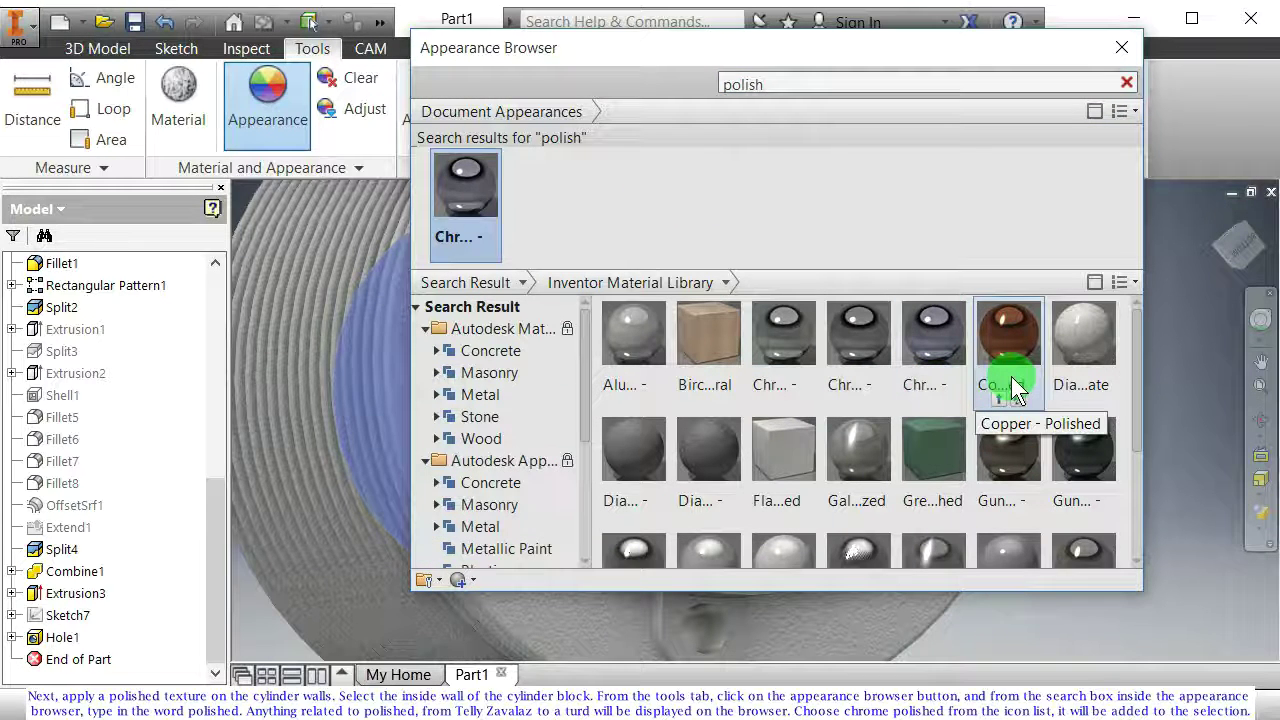
{"action": "left_click", "coordinate": [851, 394]}
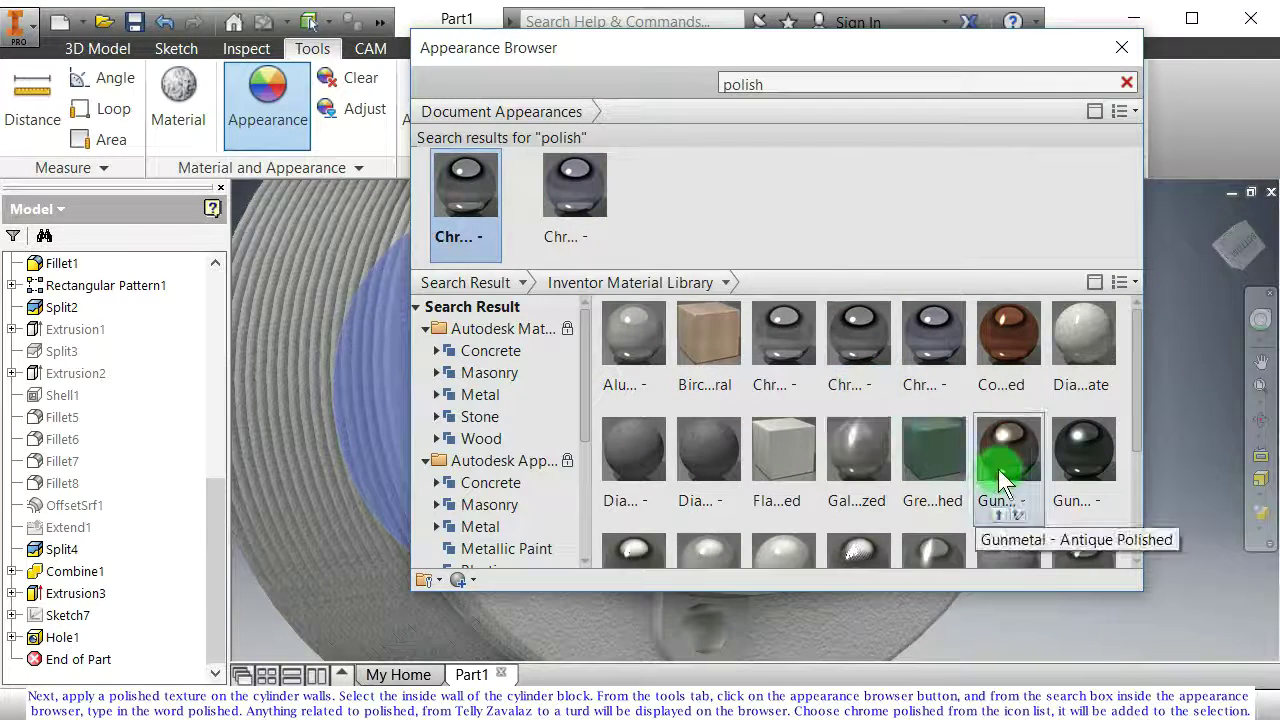
Step: Show the library appearances as a list, add Aluminum - Polished to the document and apply it to the bore wall
{"action": "scroll", "coordinate": [998, 468], "scroll_direction": "down", "scroll_amount": 3}
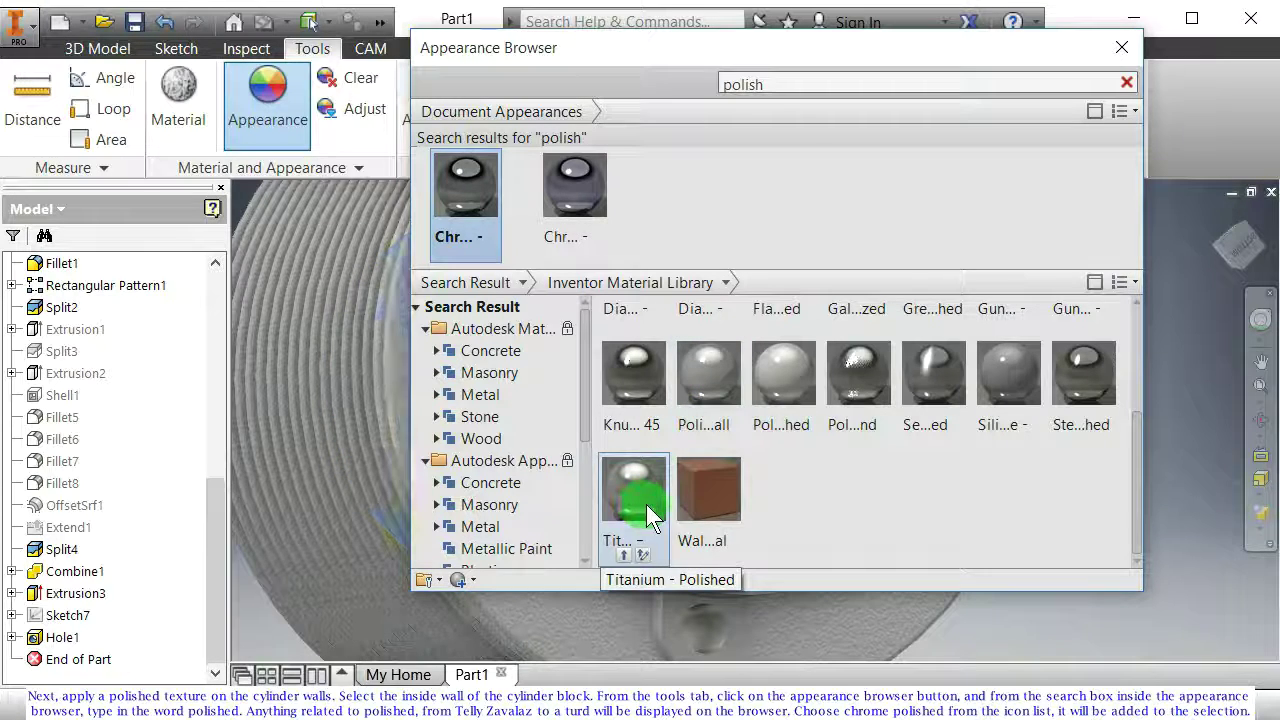
{"action": "left_click", "coordinate": [1138, 464]}
{"action": "left_click_drag", "start_coordinate": [1138, 464], "coordinate": [1142, 416]}
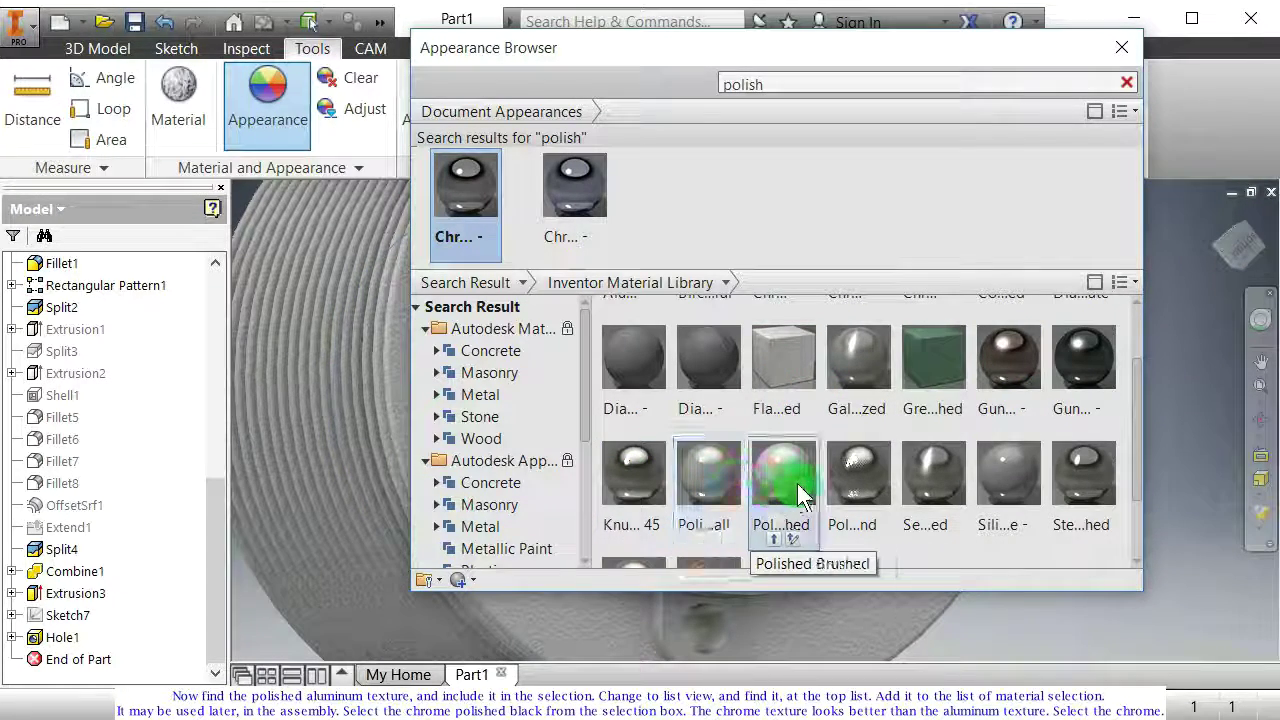
{"action": "left_click", "coordinate": [1132, 277]}
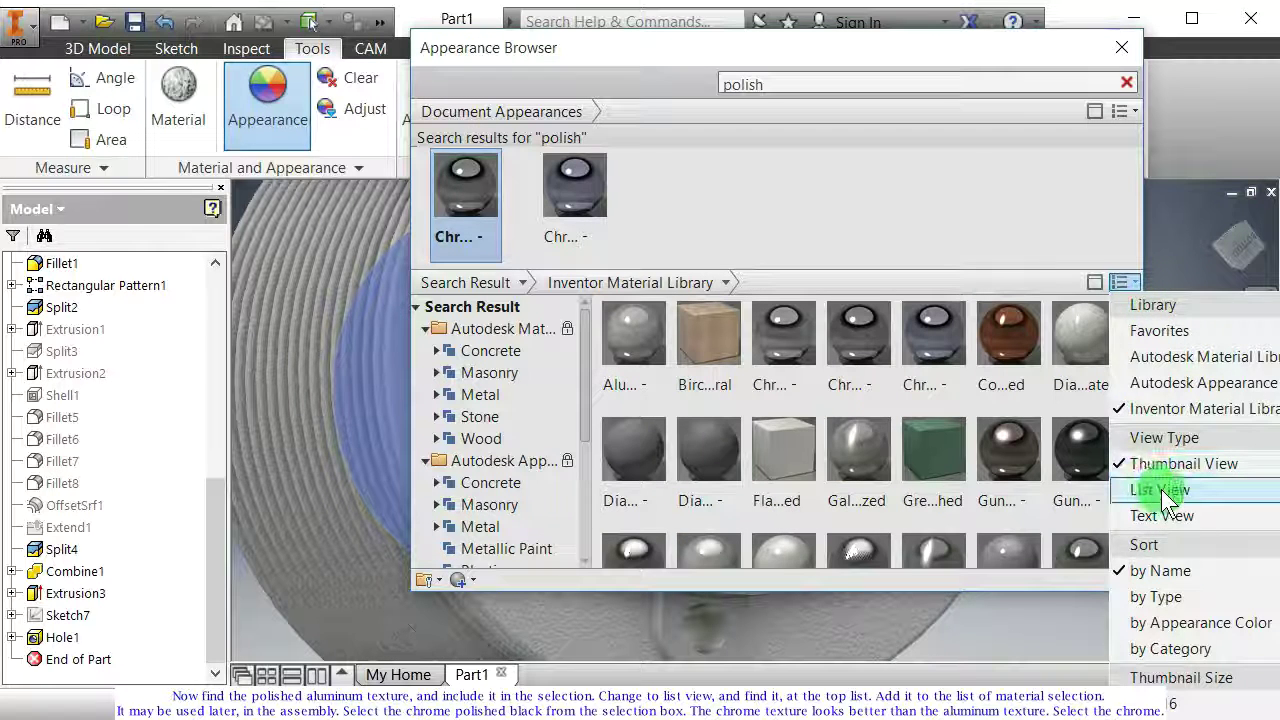
{"action": "left_click", "coordinate": [1161, 489]}
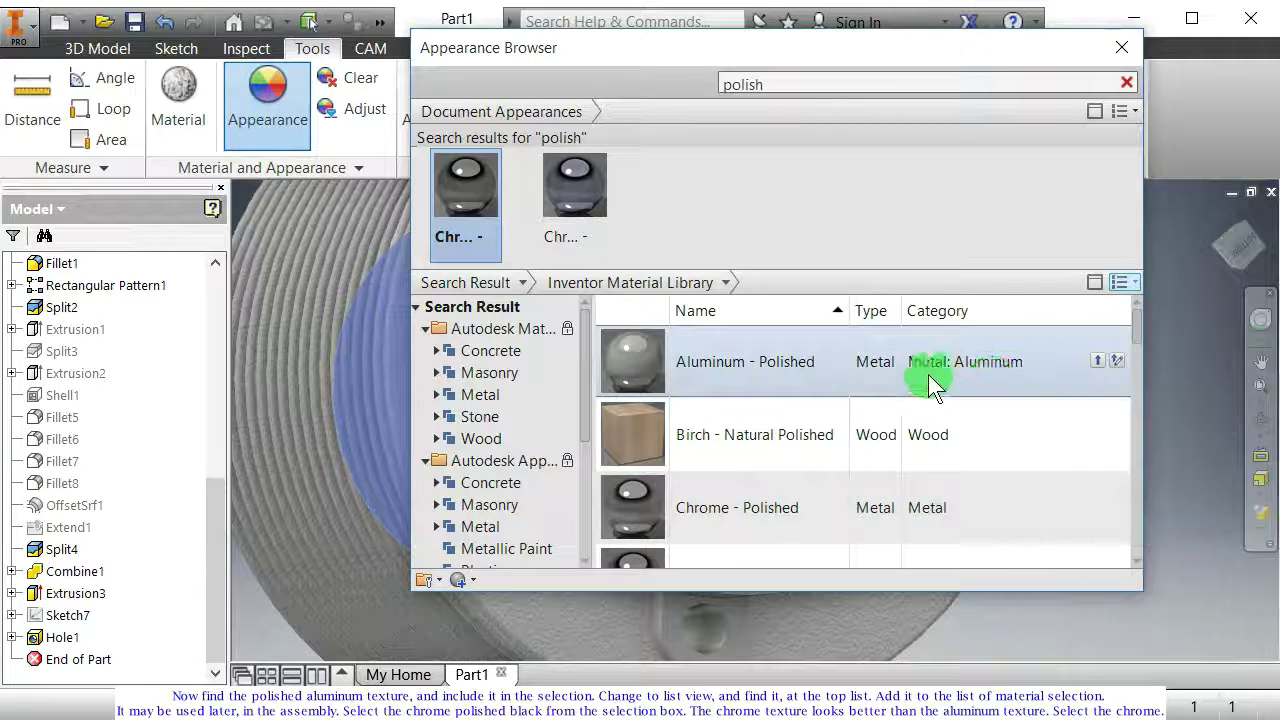
{"action": "left_click", "coordinate": [1090, 361]}
{"action": "left_click", "coordinate": [486, 232]}
Step: Uncover the model, compare Aluminum - Polished with Chrome - Polished Black on the bore wall and keep the black chrome
{"action": "left_click_drag", "start_coordinate": [644, 55], "coordinate": [1114, 94]}
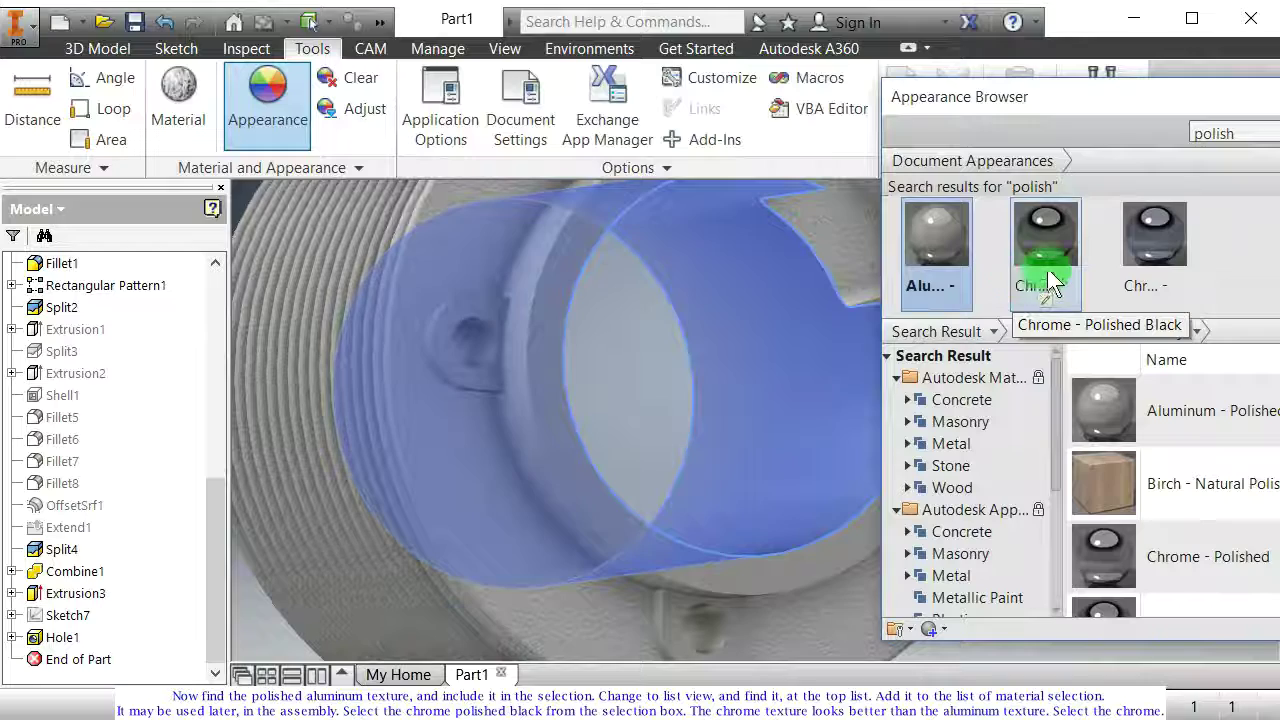
{"action": "left_click", "coordinate": [1047, 265]}
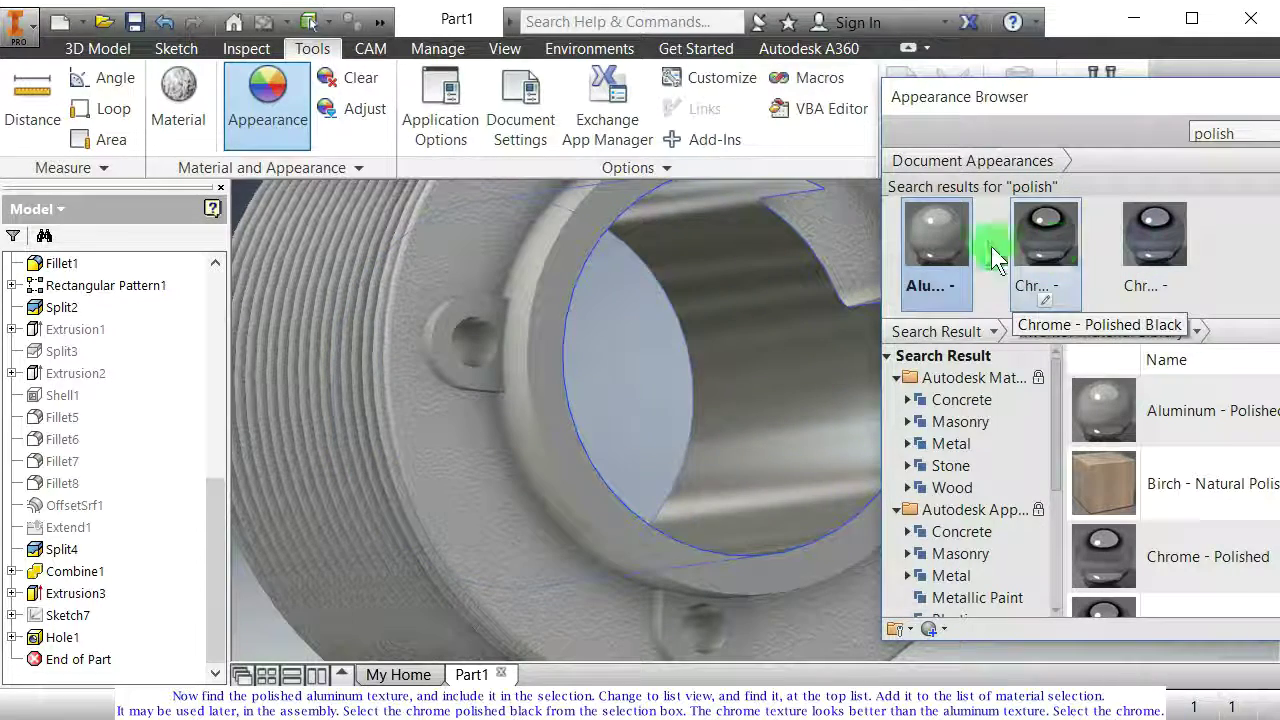
{"action": "left_click", "coordinate": [942, 246]}
{"action": "left_click", "coordinate": [1038, 247]}
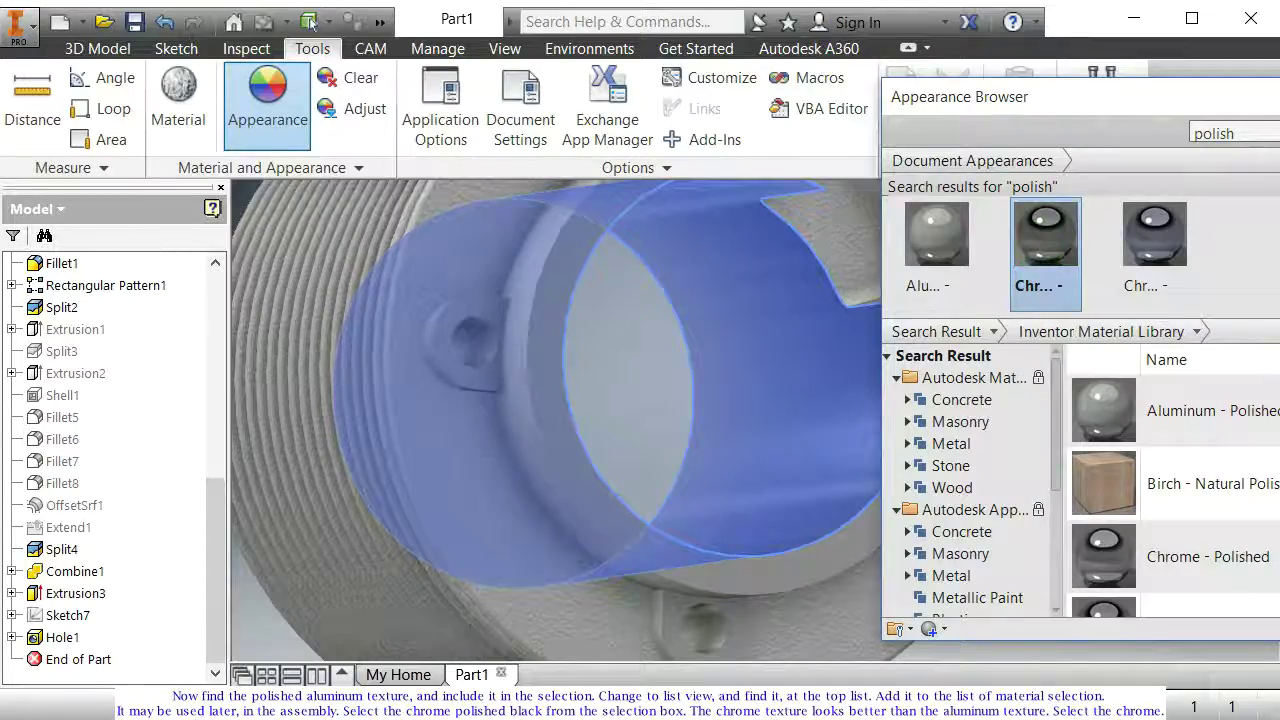
{"action": "key", "text": "Escape"}
Step: Apply the Machined - Aluminum appearance to the pillar's flat top face with its lugs and to the Extrusion3 feature around the bore
{"action": "middle_click_drag", "start_coordinate": [792, 384], "coordinate": [651, 354]}
{"action": "left_click", "coordinate": [634, 380]}
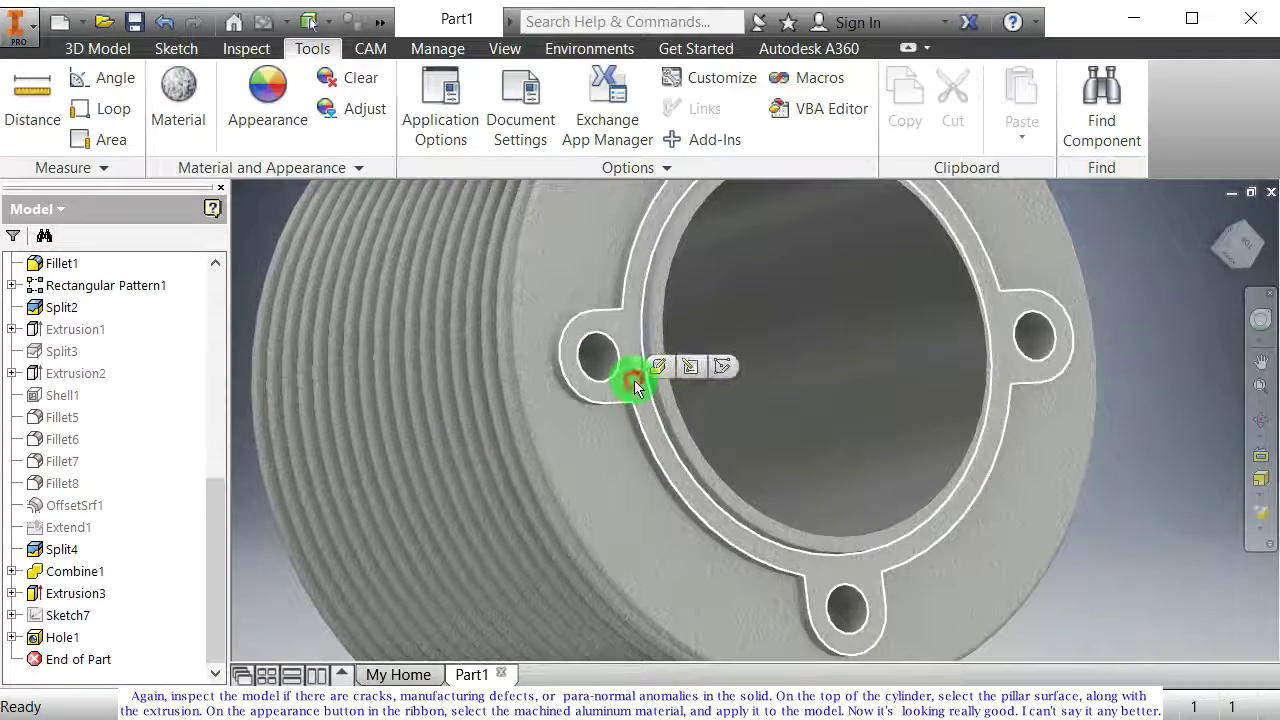
{"action": "scroll", "coordinate": [692, 486], "scroll_direction": "up", "scroll_amount": 6}
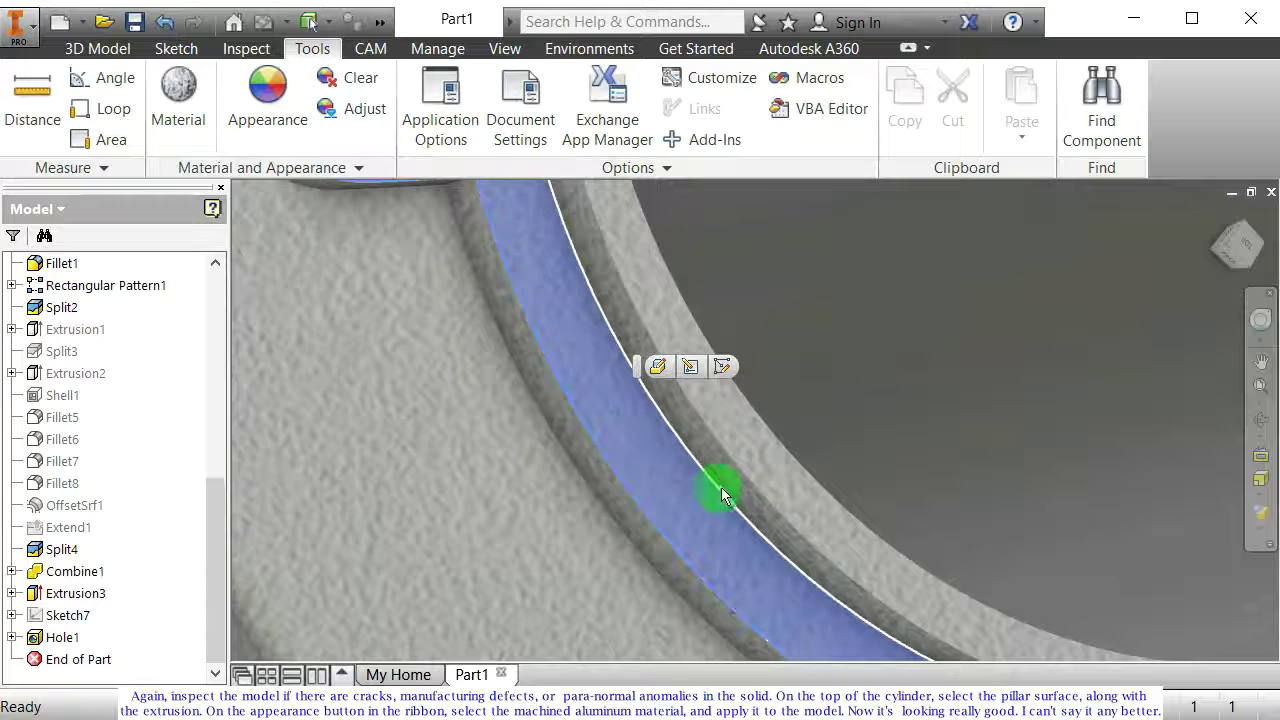
{"action": "left_click", "coordinate": [70, 595]}
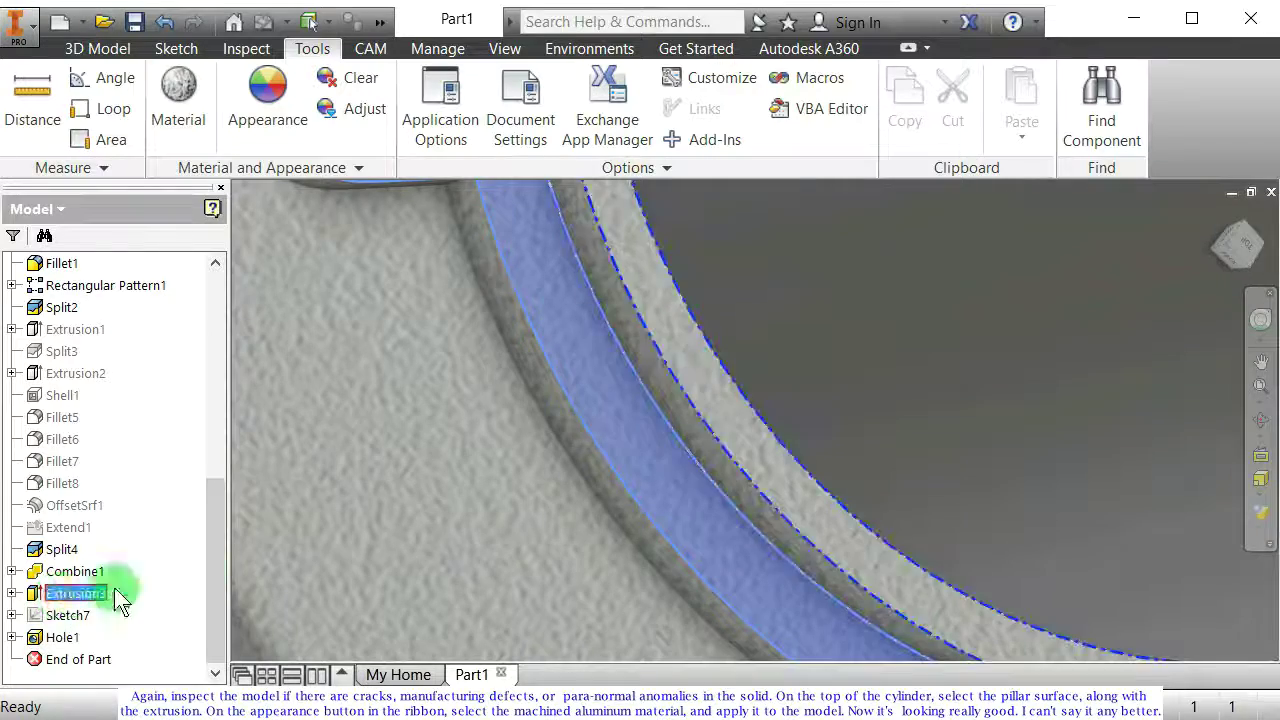
{"action": "scroll", "coordinate": [776, 411], "scroll_direction": "down", "scroll_amount": 3}
{"action": "left_click", "coordinate": [272, 92]}
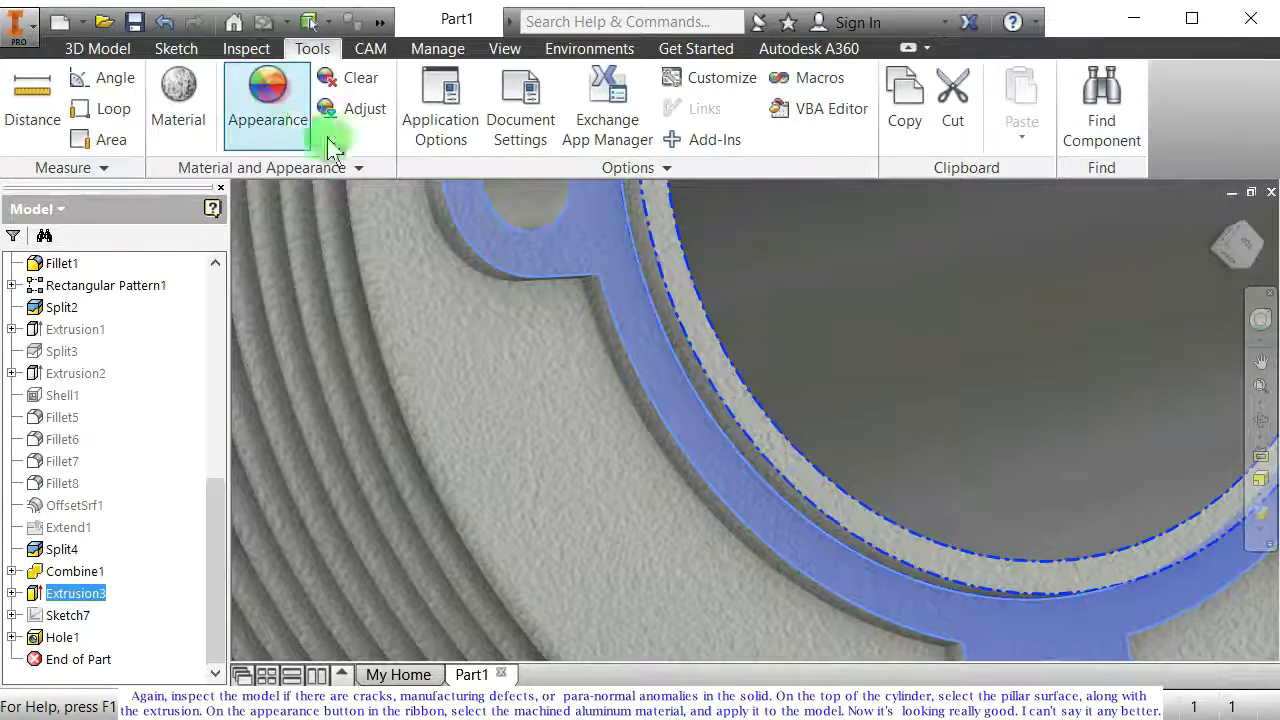
{"action": "left_click", "coordinate": [1255, 240]}
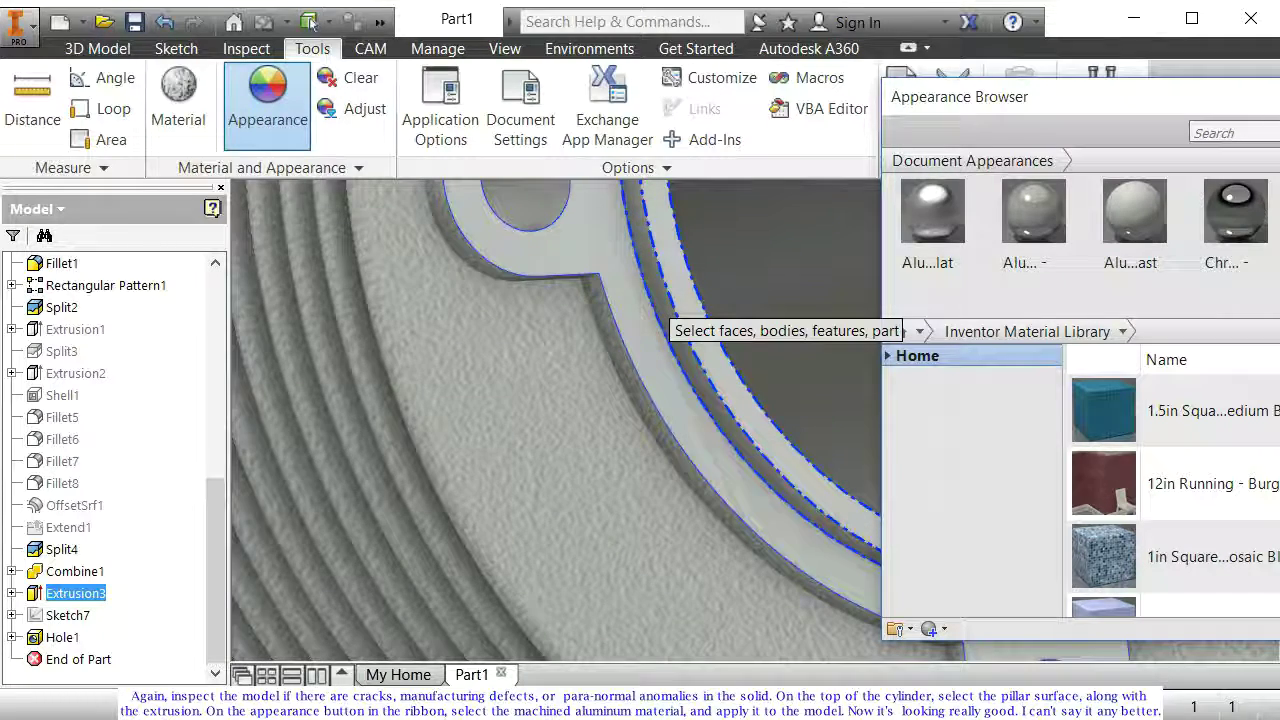
{"action": "key", "text": "Escape"}
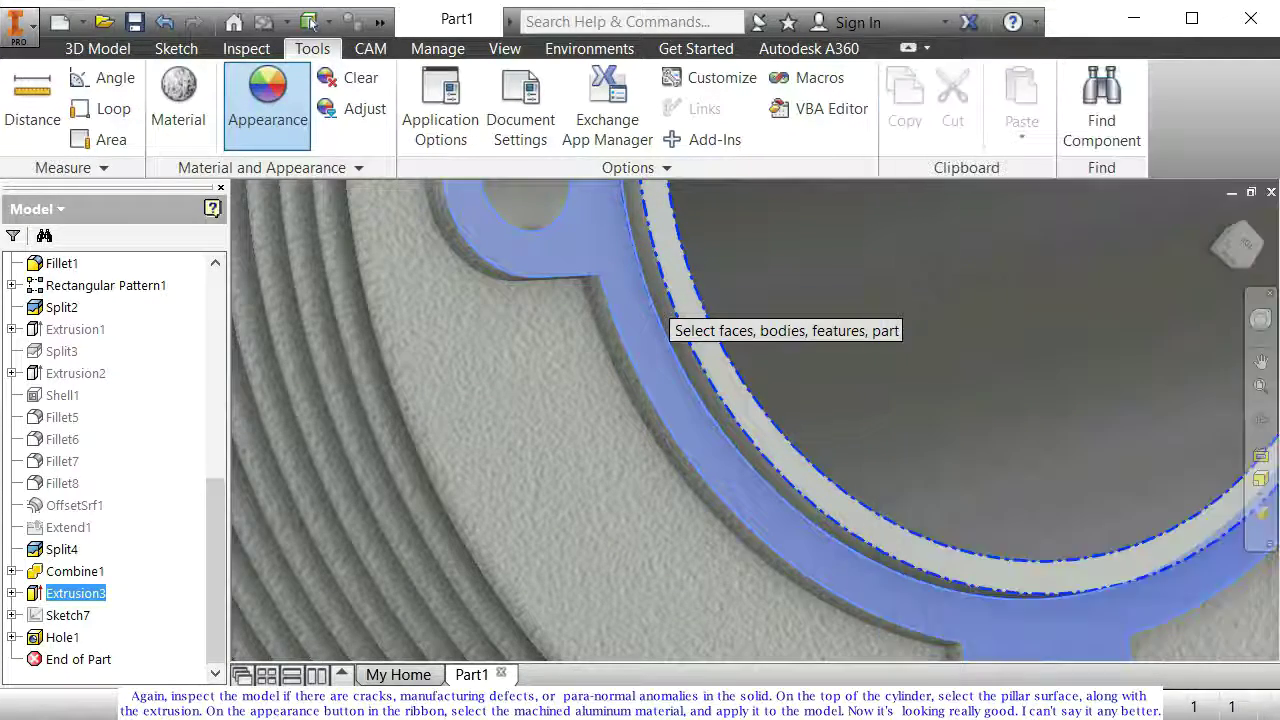
{"action": "scroll", "coordinate": [945, 384], "scroll_direction": "down", "scroll_amount": 4}
{"action": "middle_click_drag", "start_coordinate": [945, 370], "coordinate": [1194, 460], "text": "shift"}
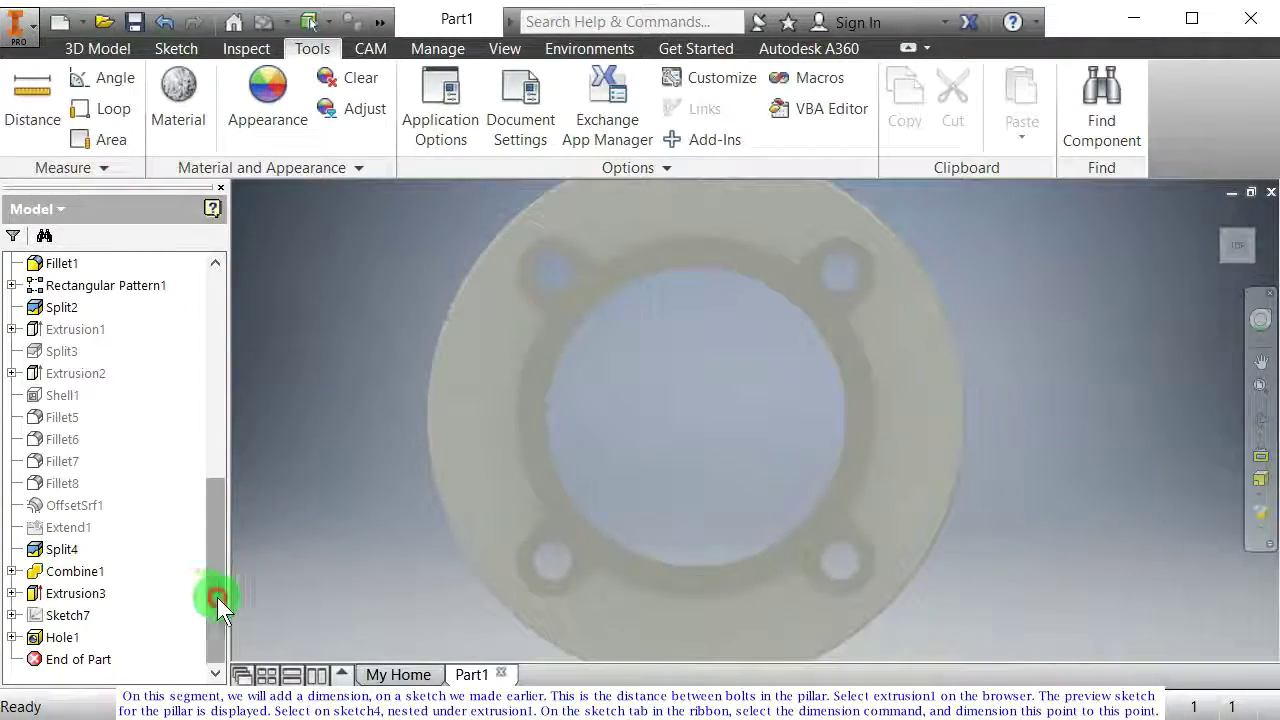
Step: Open Sketch4 of Extrusion1 for editing
{"action": "left_click_drag", "start_coordinate": [217, 597], "coordinate": [217, 578]}
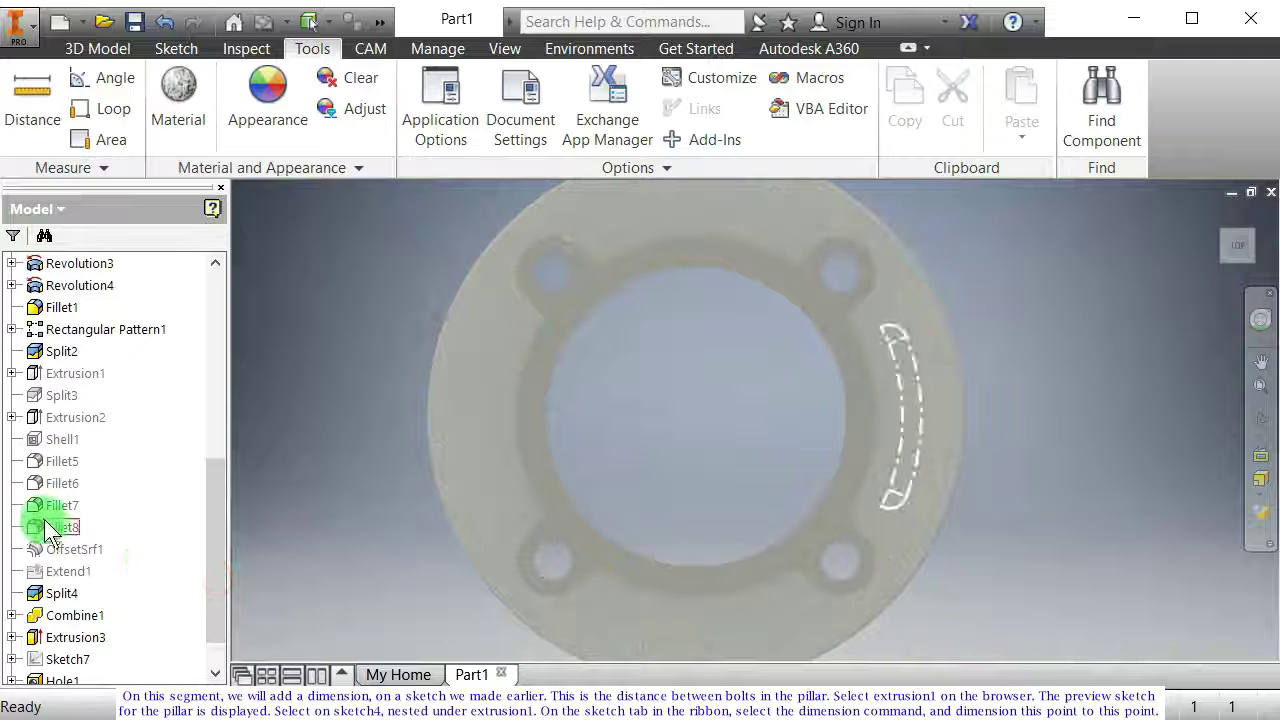
{"action": "left_click", "coordinate": [70, 375]}
{"action": "left_click", "coordinate": [12, 373]}
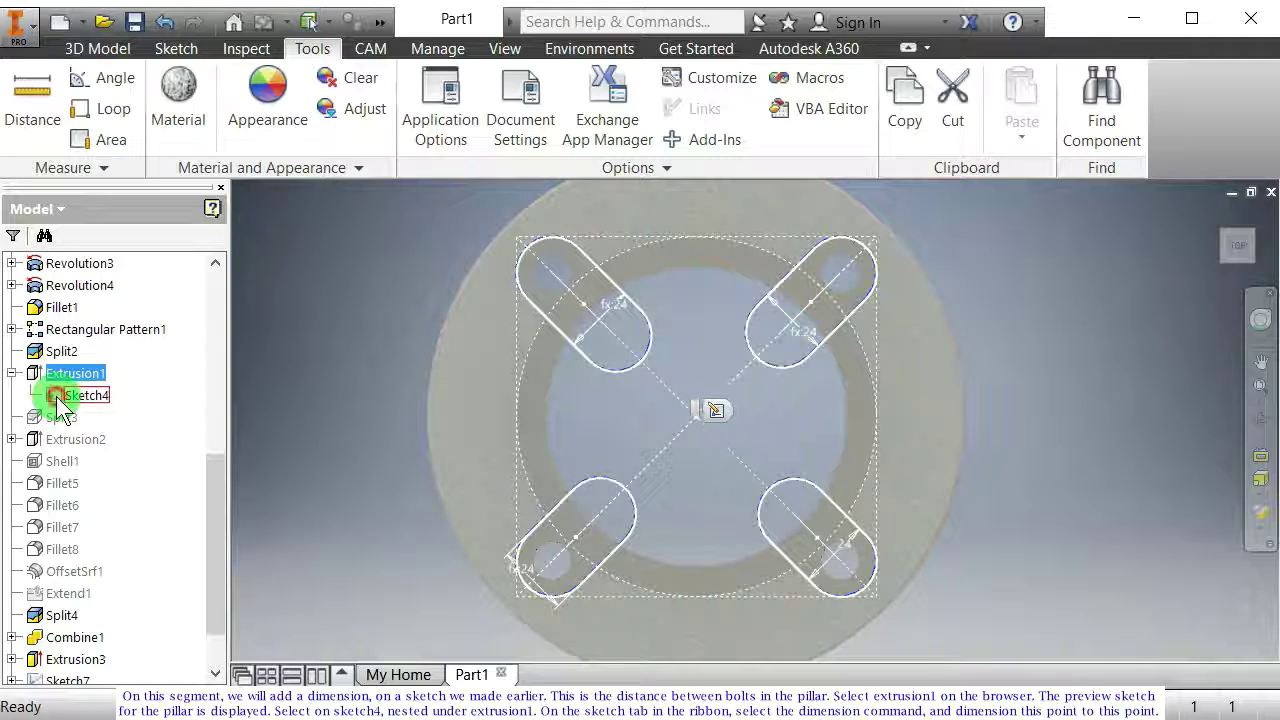
{"action": "double_click", "coordinate": [60, 396]}
{"action": "middle_click_drag", "start_coordinate": [694, 397], "coordinate": [633, 468]}
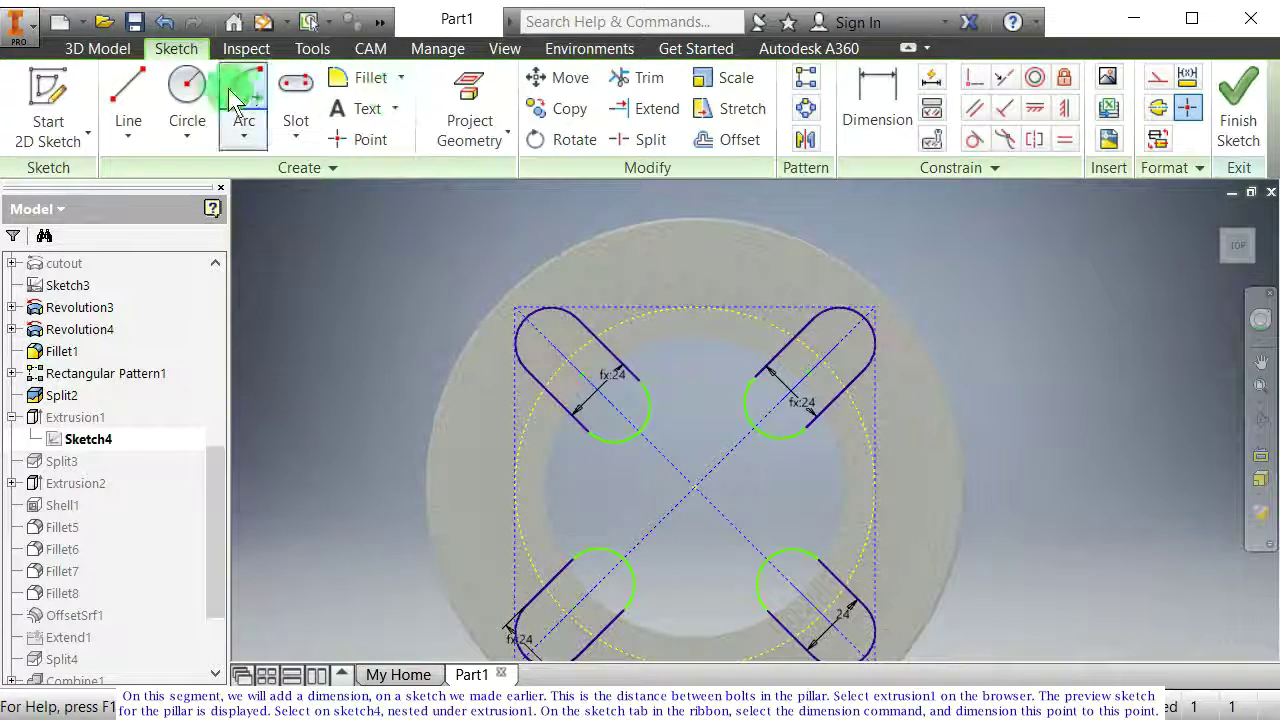
Step: Dimension the horizontal distance between the outer centre points of the two upper slots, accepting it as a driven dimension
{"action": "left_click", "coordinate": [887, 103]}
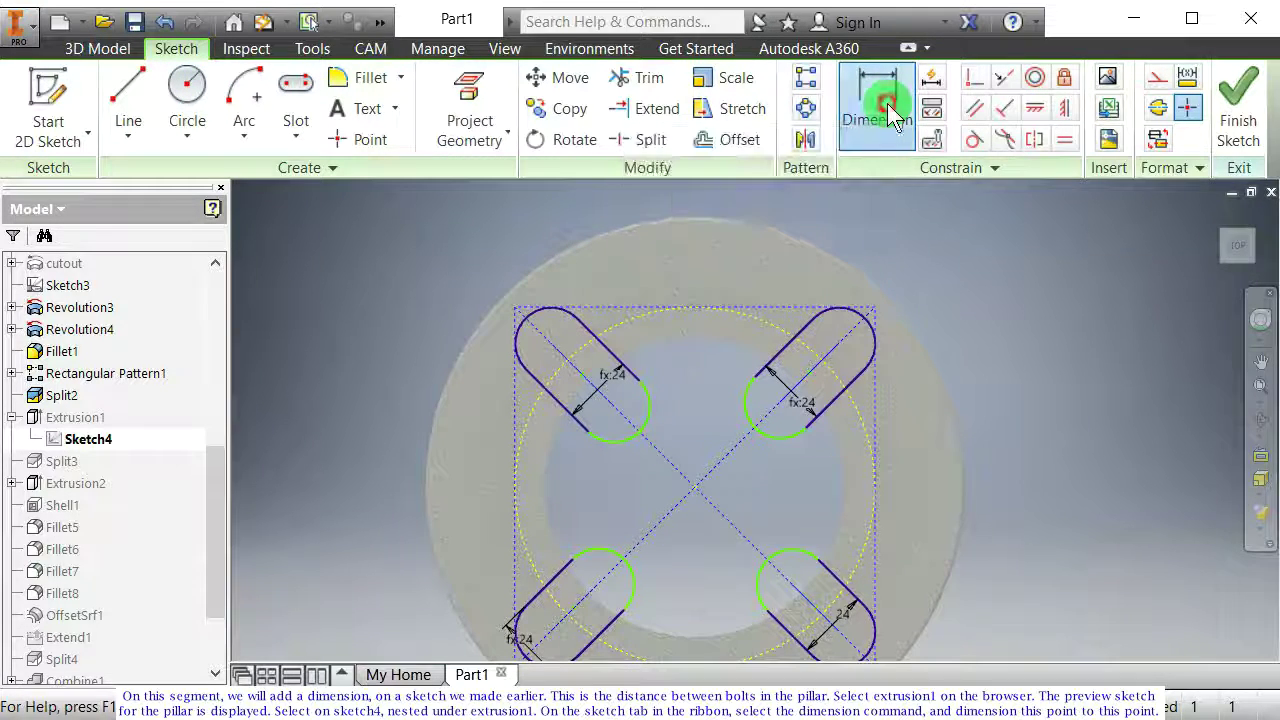
{"action": "left_click", "coordinate": [841, 341]}
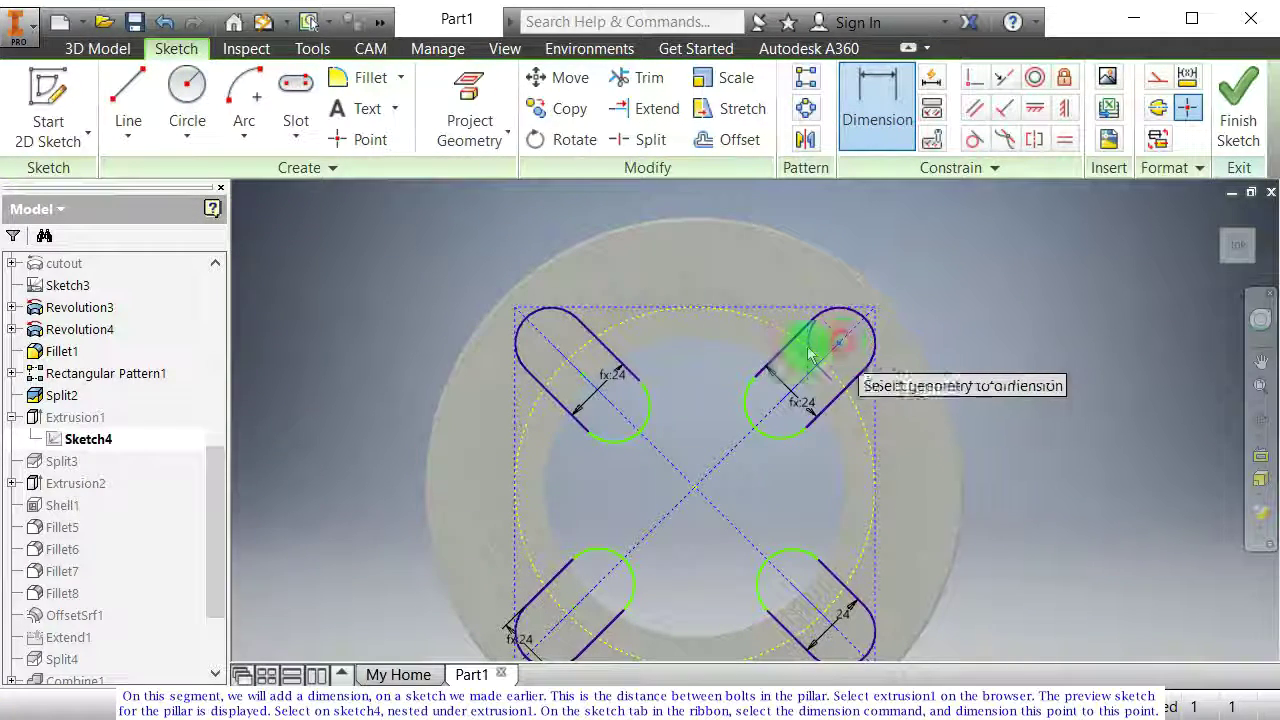
{"action": "left_click", "coordinate": [550, 350]}
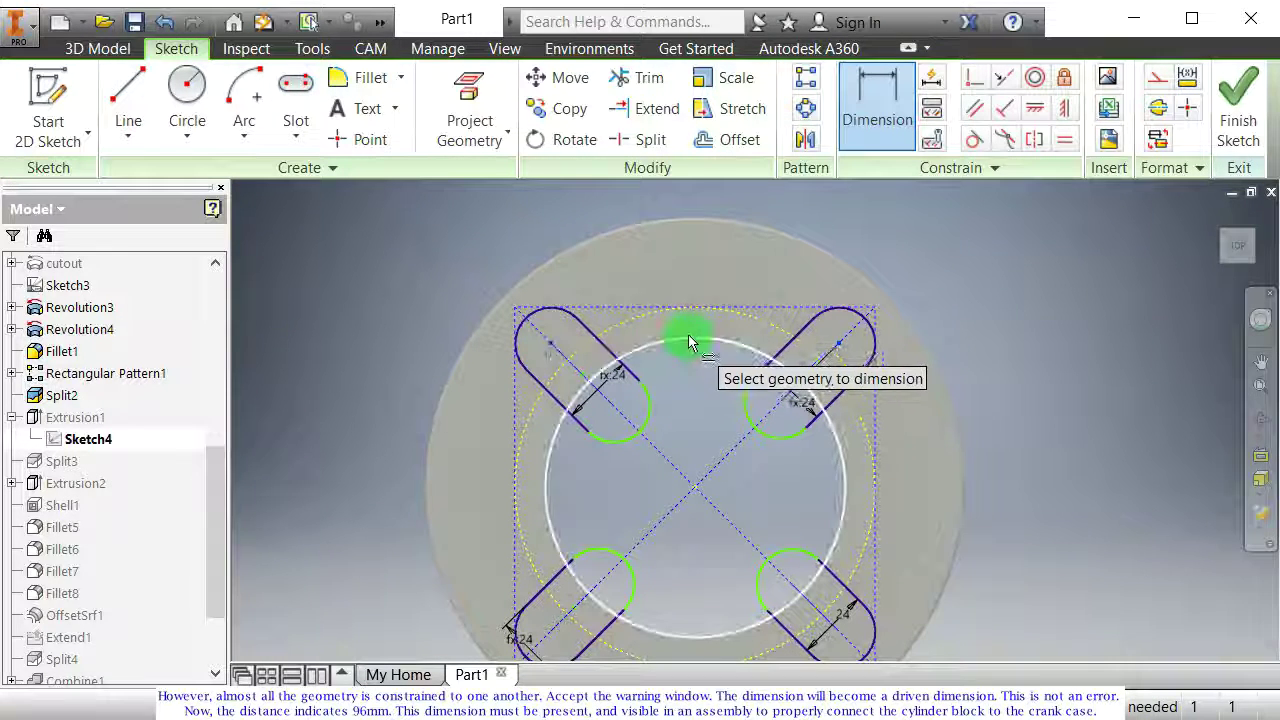
{"action": "left_click", "coordinate": [691, 354]}
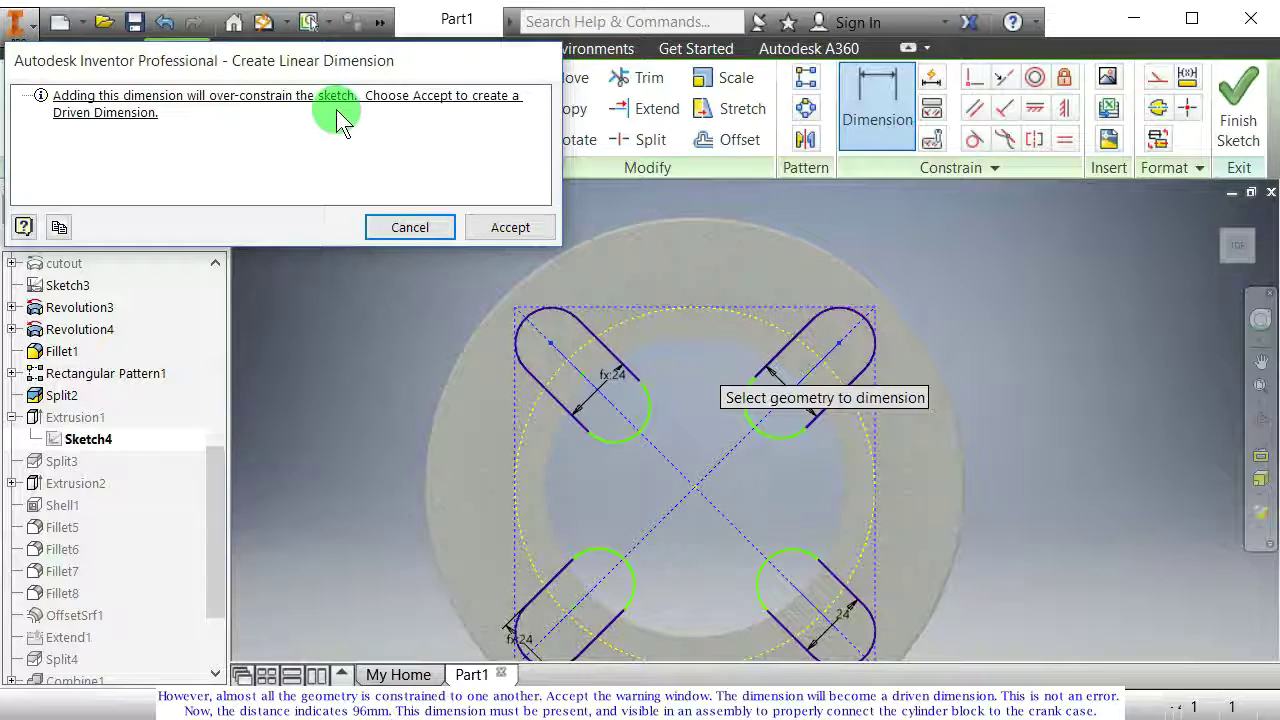
{"action": "left_click", "coordinate": [698, 366]}
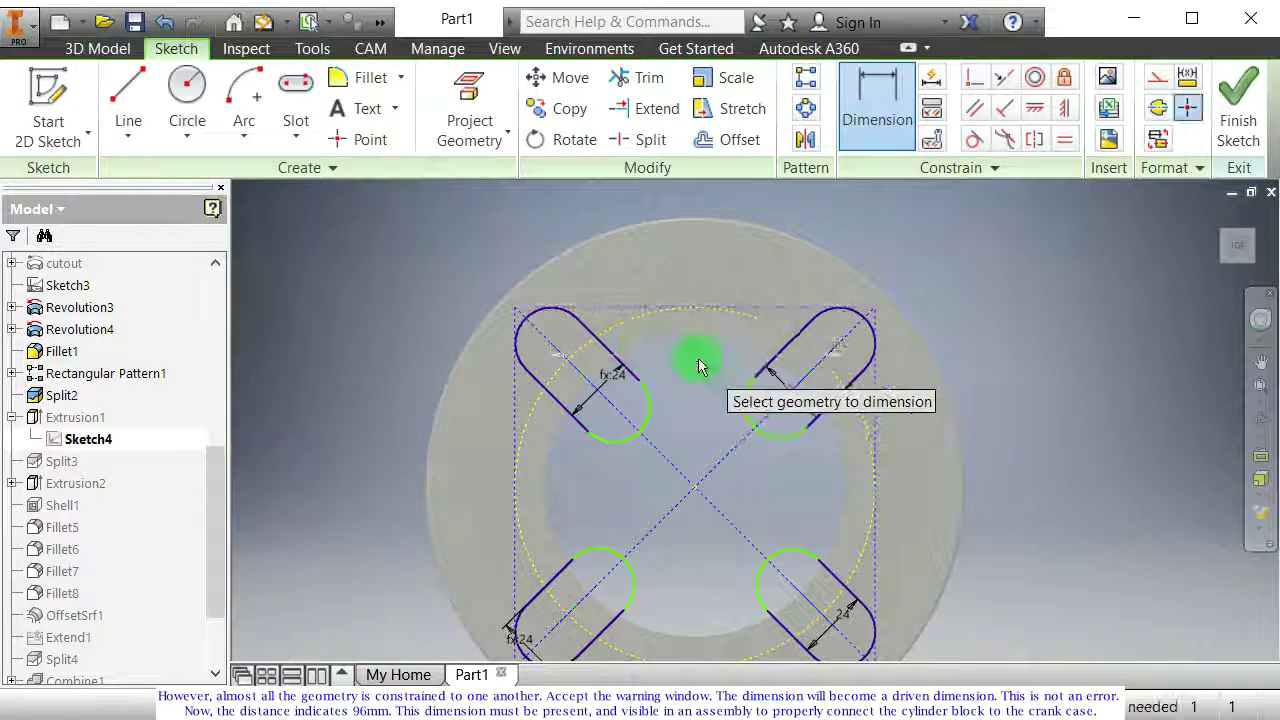
Step: Add a driven vertical dimension between the outer centre points of the upper and lower slots on the right side
{"action": "middle_click_drag", "start_coordinate": [681, 443], "coordinate": [596, 364]}
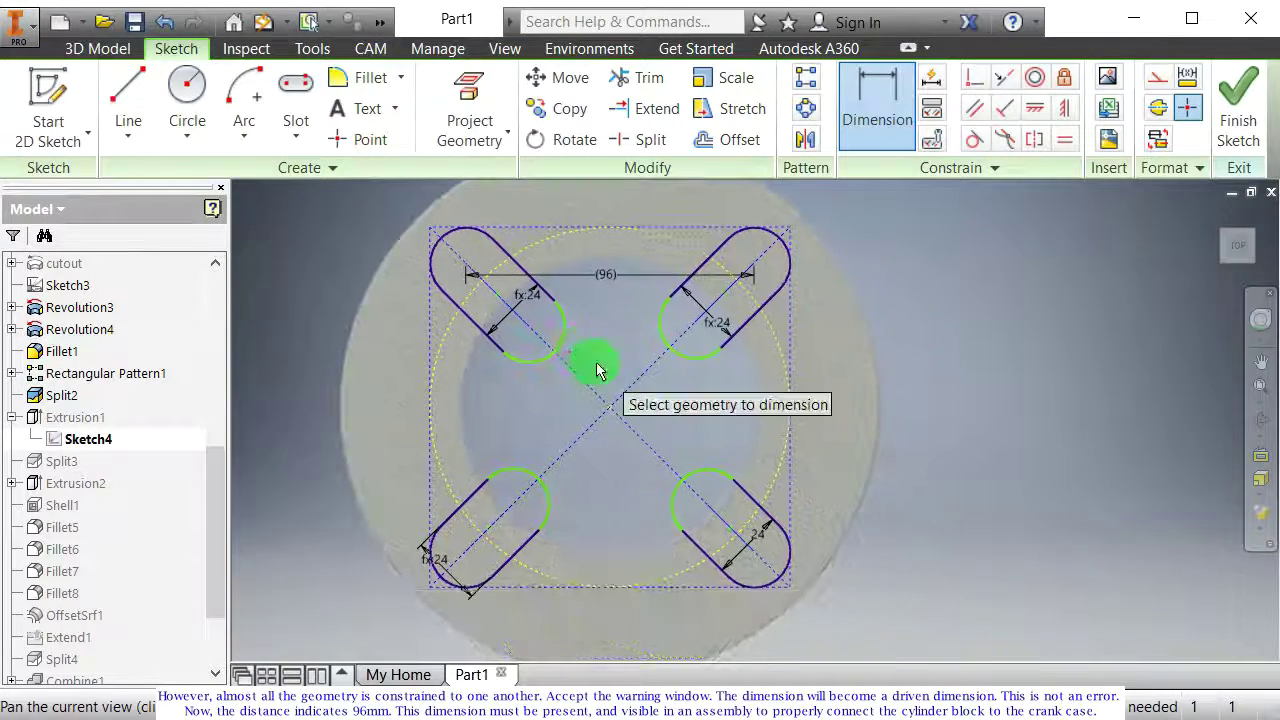
{"action": "left_click", "coordinate": [755, 266]}
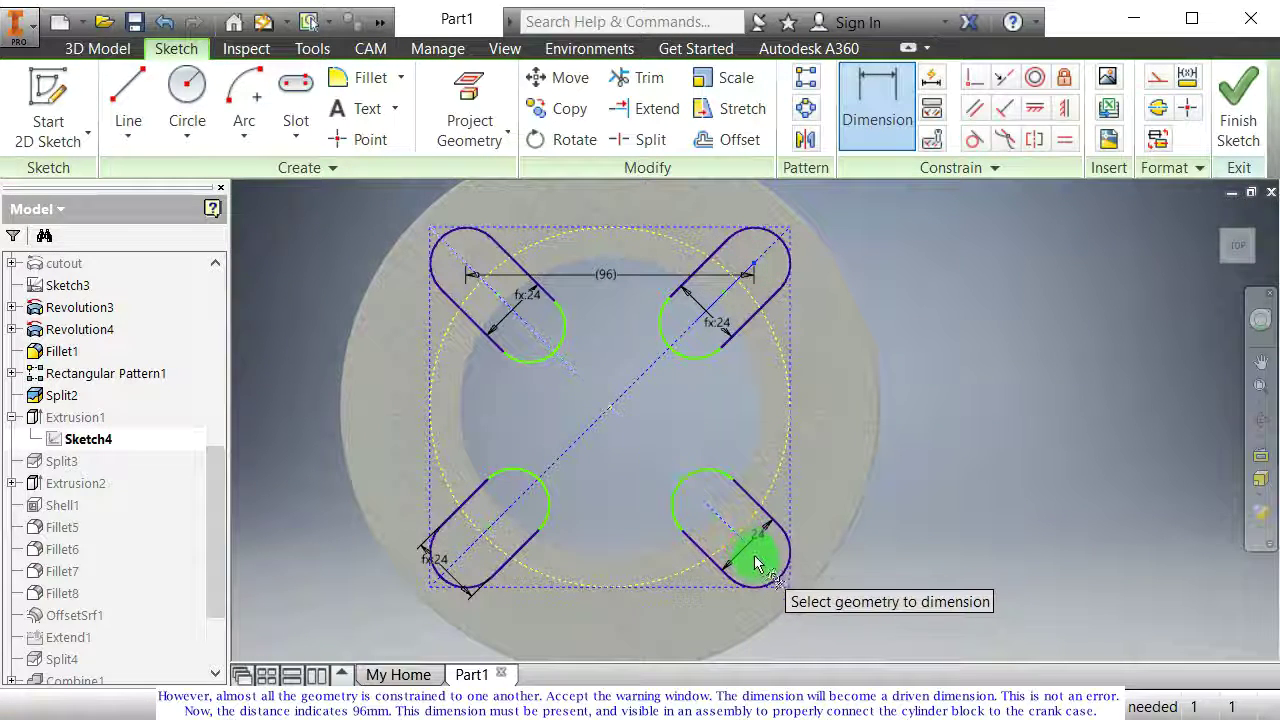
{"action": "left_click", "coordinate": [755, 553]}
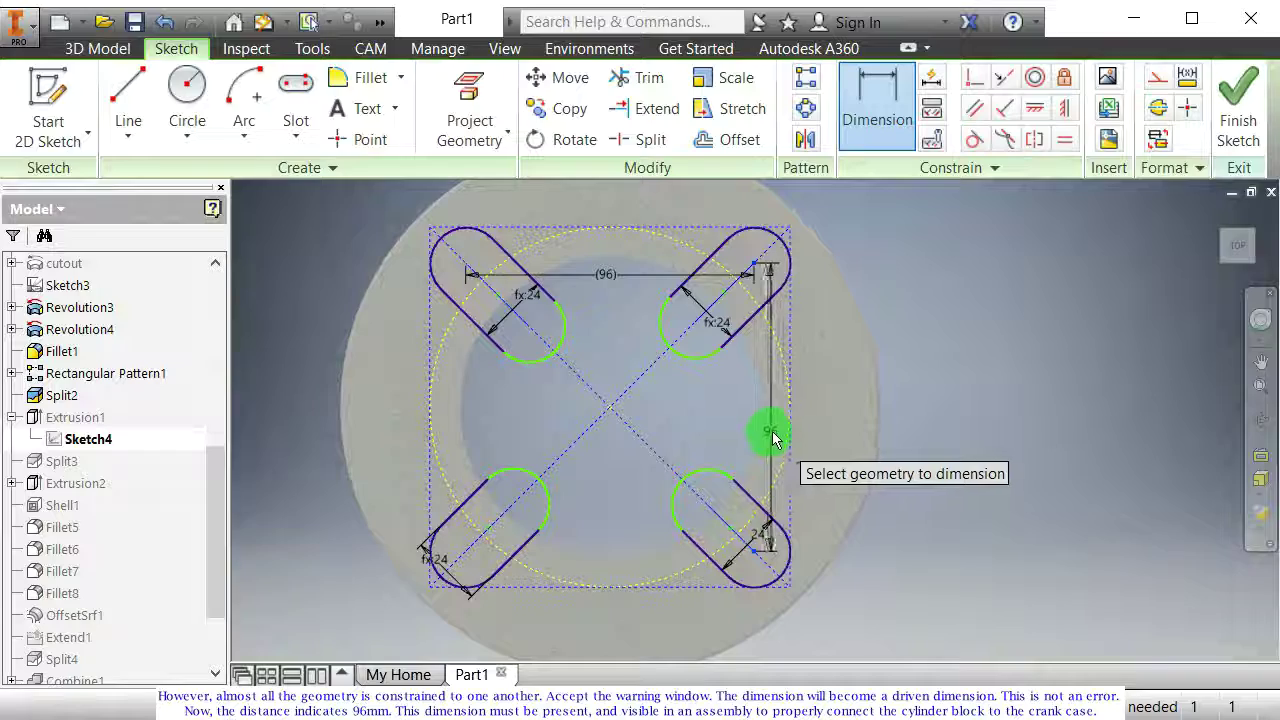
{"action": "left_click", "coordinate": [771, 431]}
{"action": "left_click", "coordinate": [510, 228]}
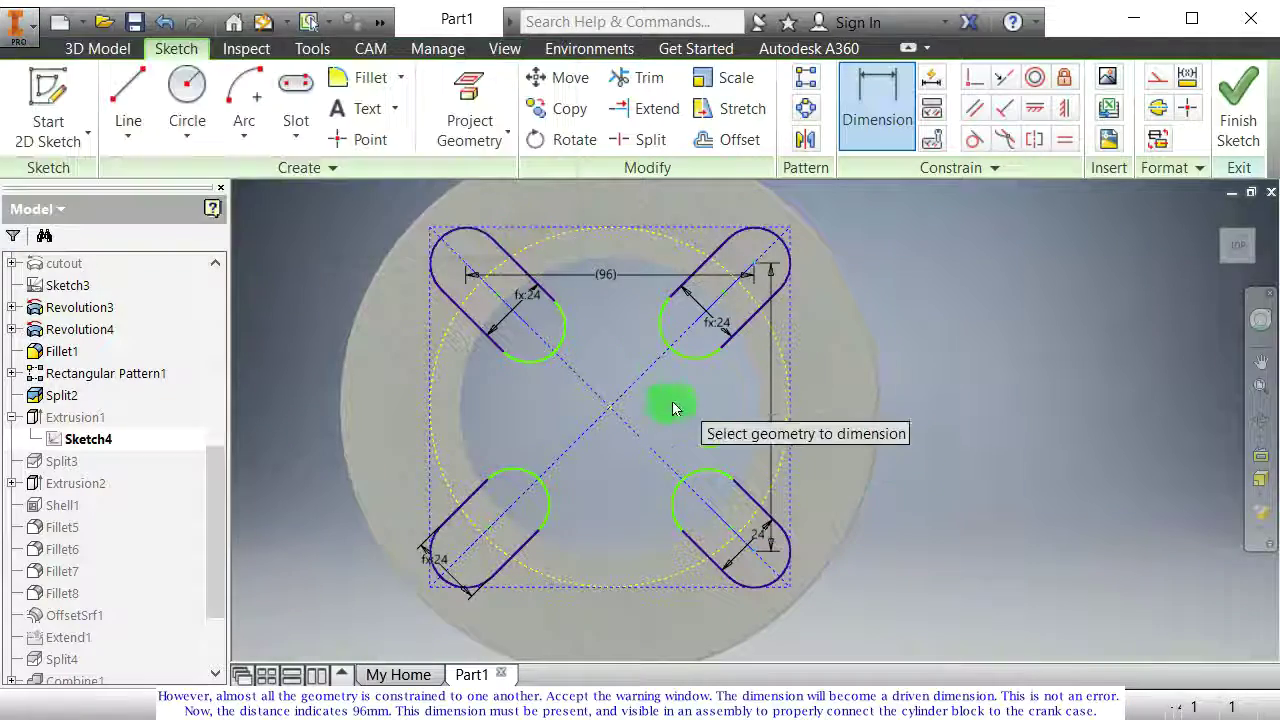
Step: Finish editing Sketch4 and check the cylinder block from several angles for cracks and defects
{"action": "middle_click_drag", "start_coordinate": [656, 416], "coordinate": [703, 411], "text": "shift"}
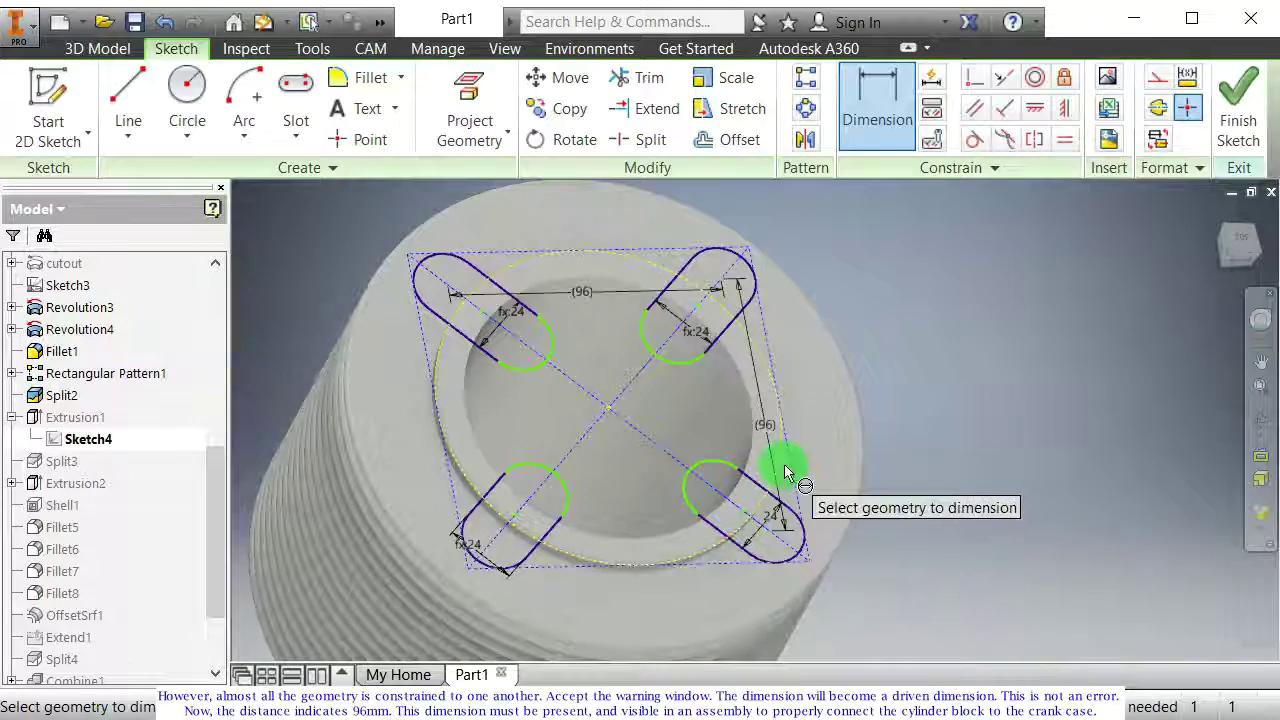
{"action": "middle_click_drag", "start_coordinate": [760, 365], "coordinate": [691, 423], "text": "shift"}
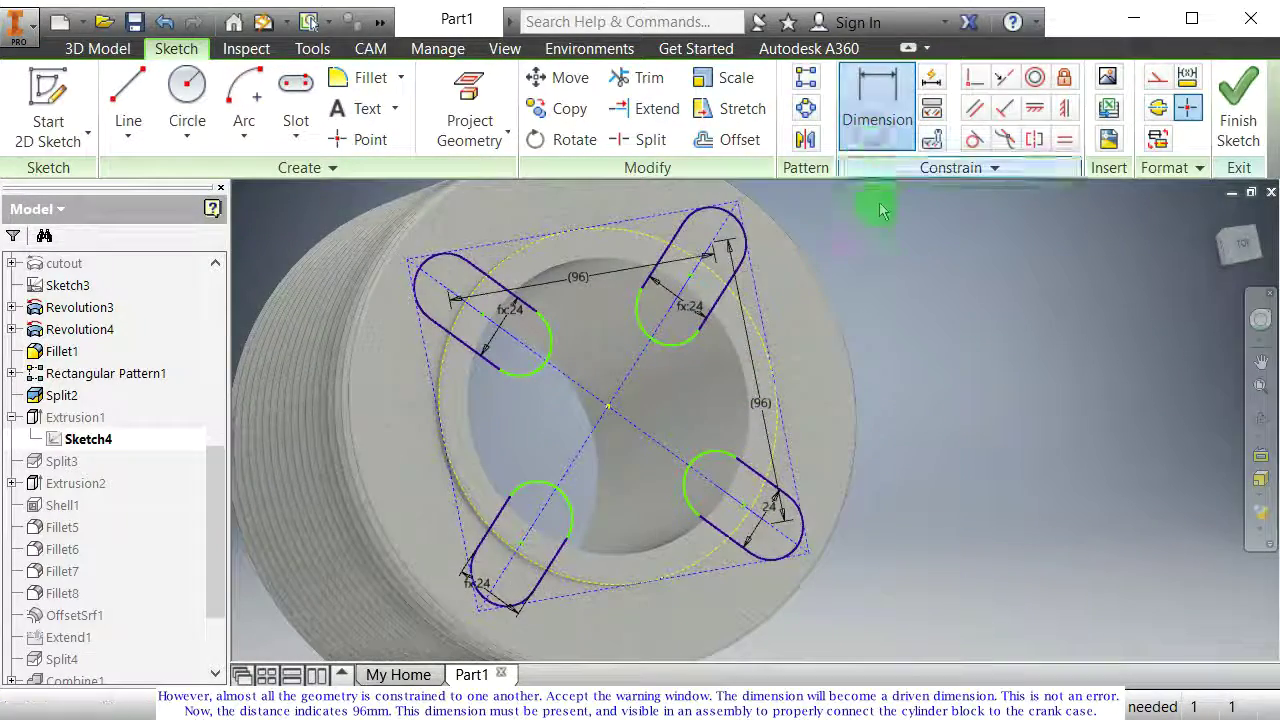
{"action": "middle_click_drag", "start_coordinate": [903, 352], "coordinate": [974, 361]}
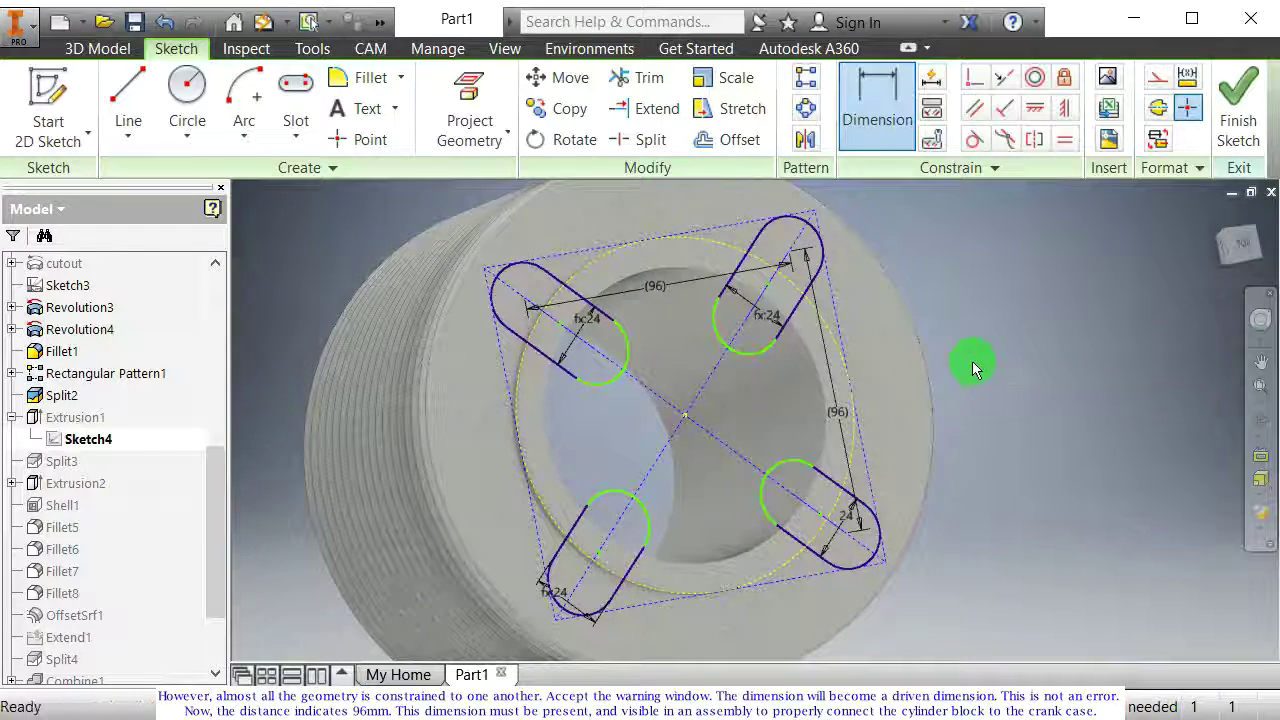
{"action": "key", "text": "Escape"}
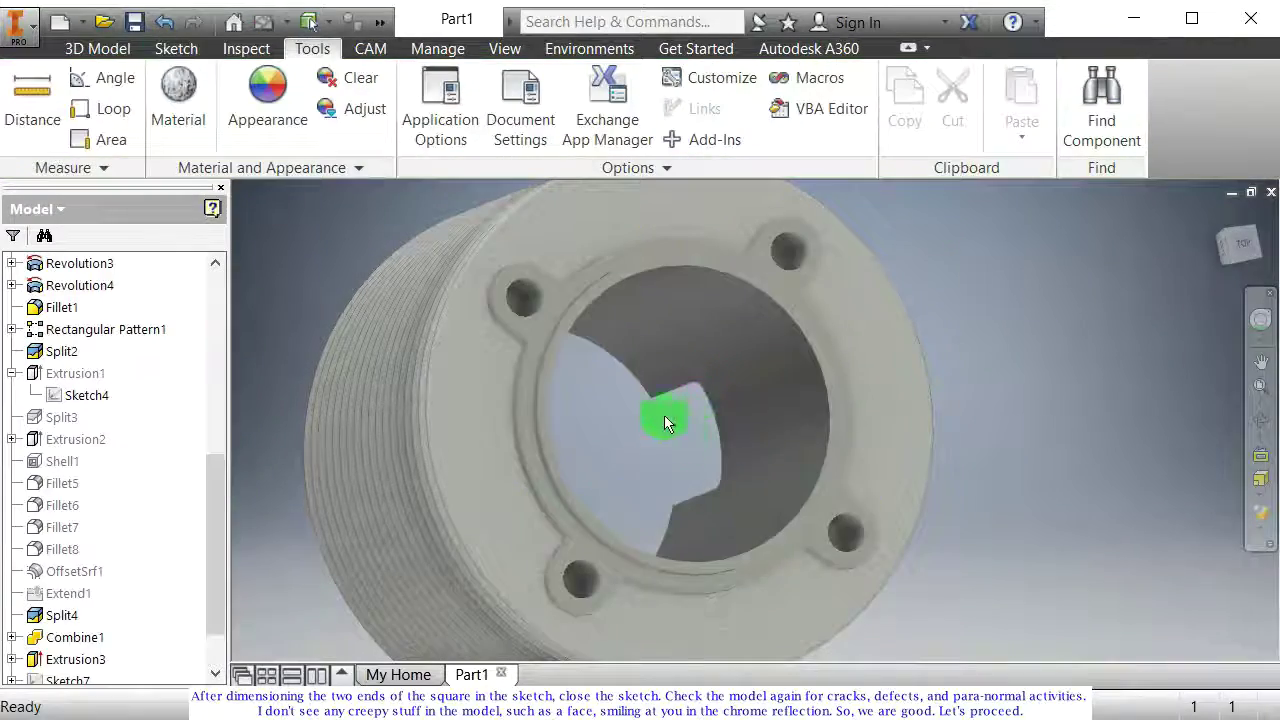
{"action": "middle_click_drag", "start_coordinate": [674, 421], "coordinate": [684, 416], "text": "shift"}
{"action": "left_click_drag", "start_coordinate": [683, 415], "coordinate": [1012, 327]}
{"action": "middle_click_drag", "start_coordinate": [1012, 327], "coordinate": [699, 415], "text": "shift"}
Step: Go to the top view and start a new 2D sketch on the narrow ring face around the bore
{"action": "left_click", "coordinate": [1236, 255]}
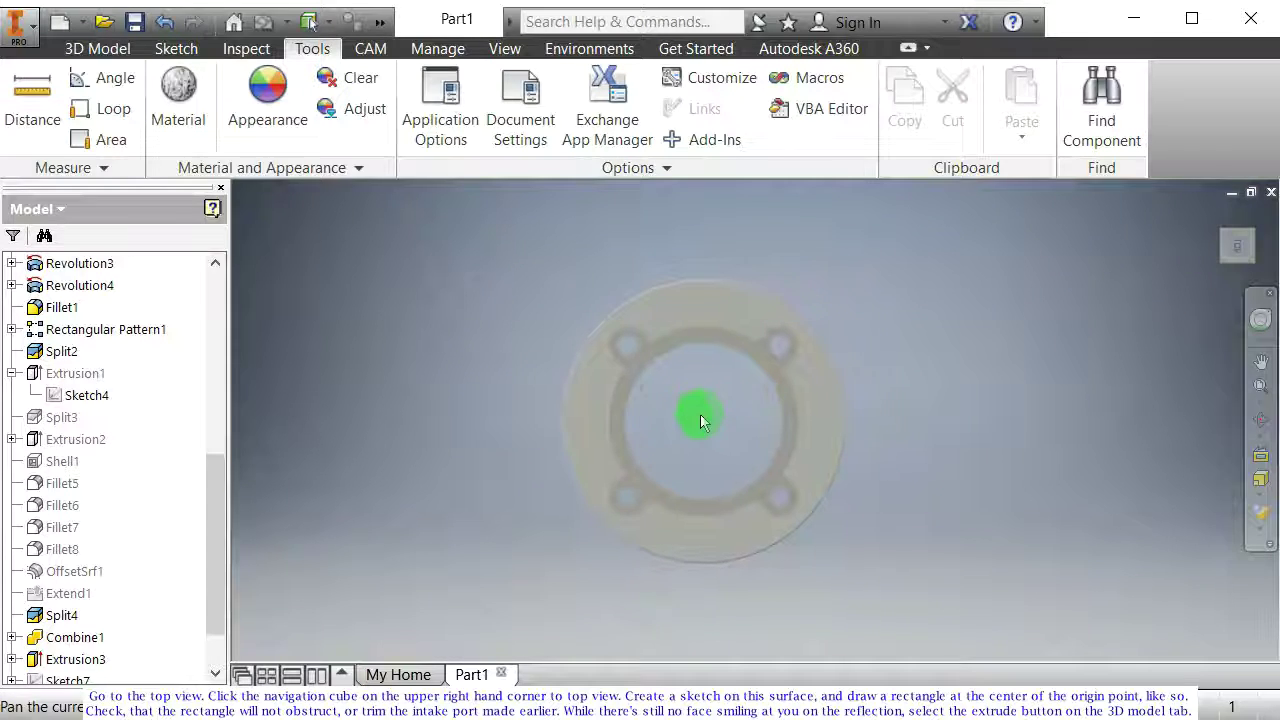
{"action": "scroll", "coordinate": [650, 420], "scroll_direction": "up", "scroll_amount": 5}
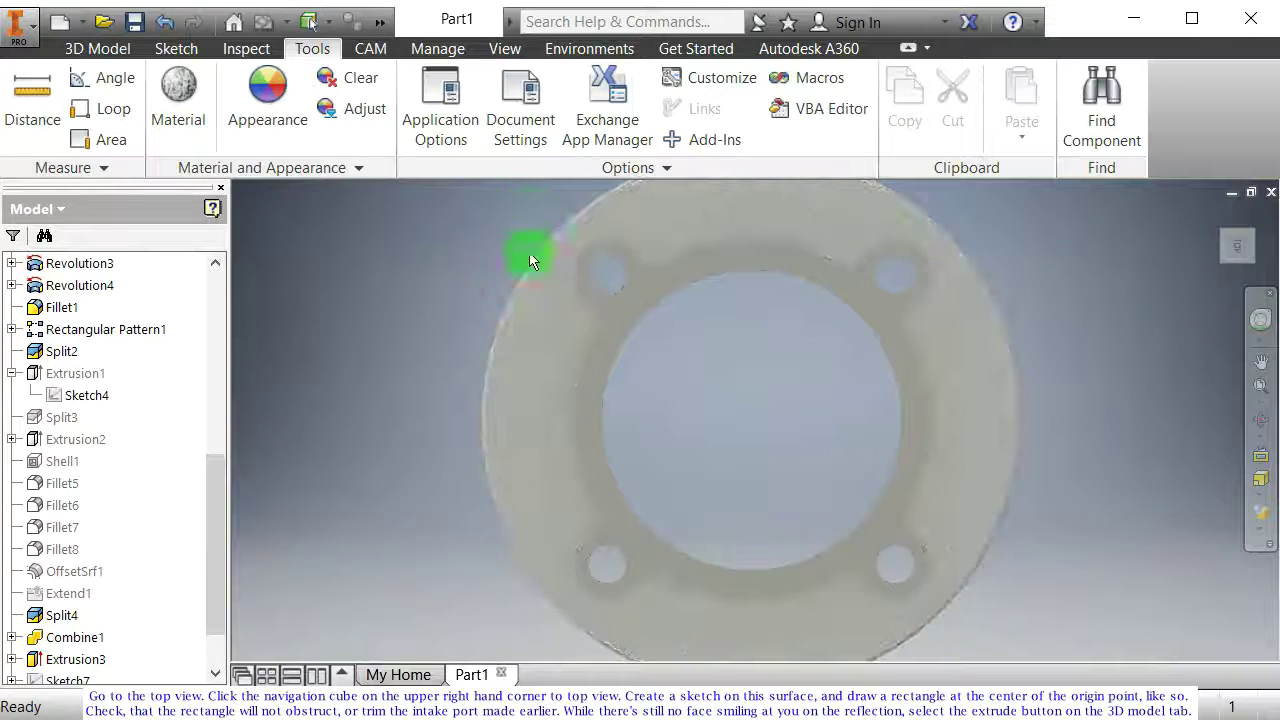
{"action": "scroll", "coordinate": [760, 455], "scroll_direction": "down", "scroll_amount": 3}
{"action": "middle_click_drag", "start_coordinate": [757, 451], "coordinate": [716, 452]}
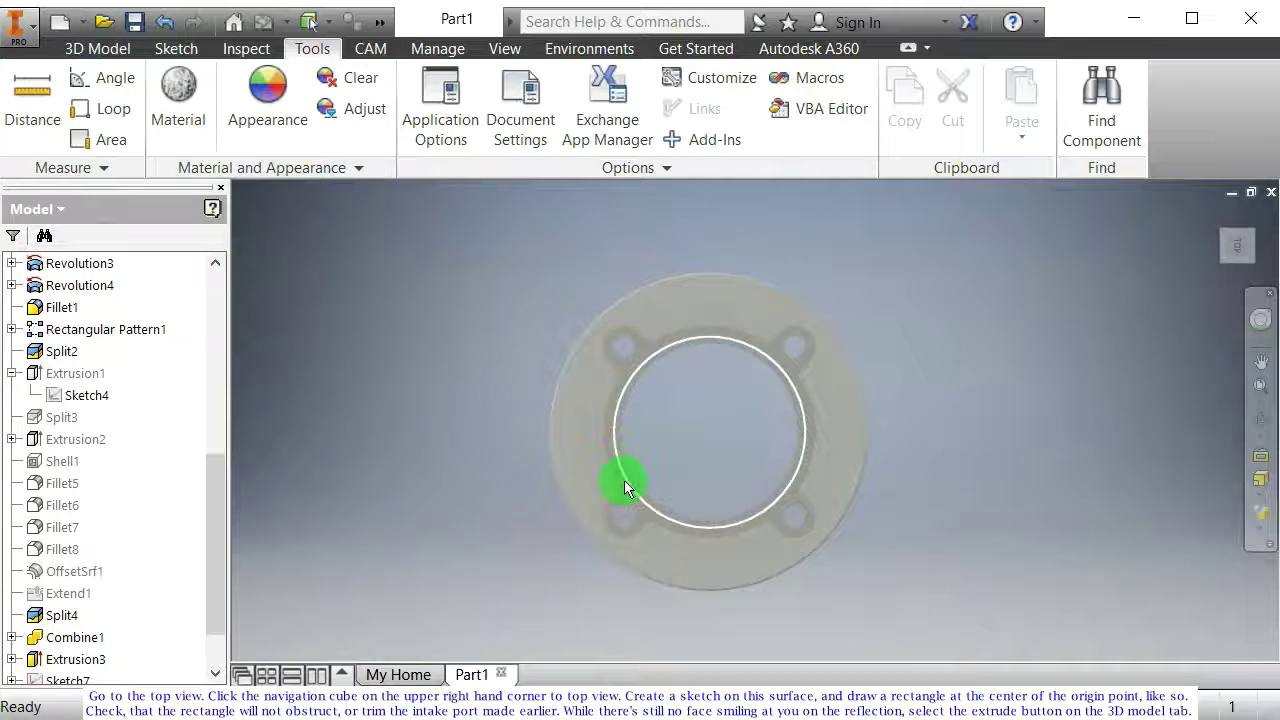
{"action": "scroll", "coordinate": [624, 475], "scroll_direction": "up", "scroll_amount": 3}
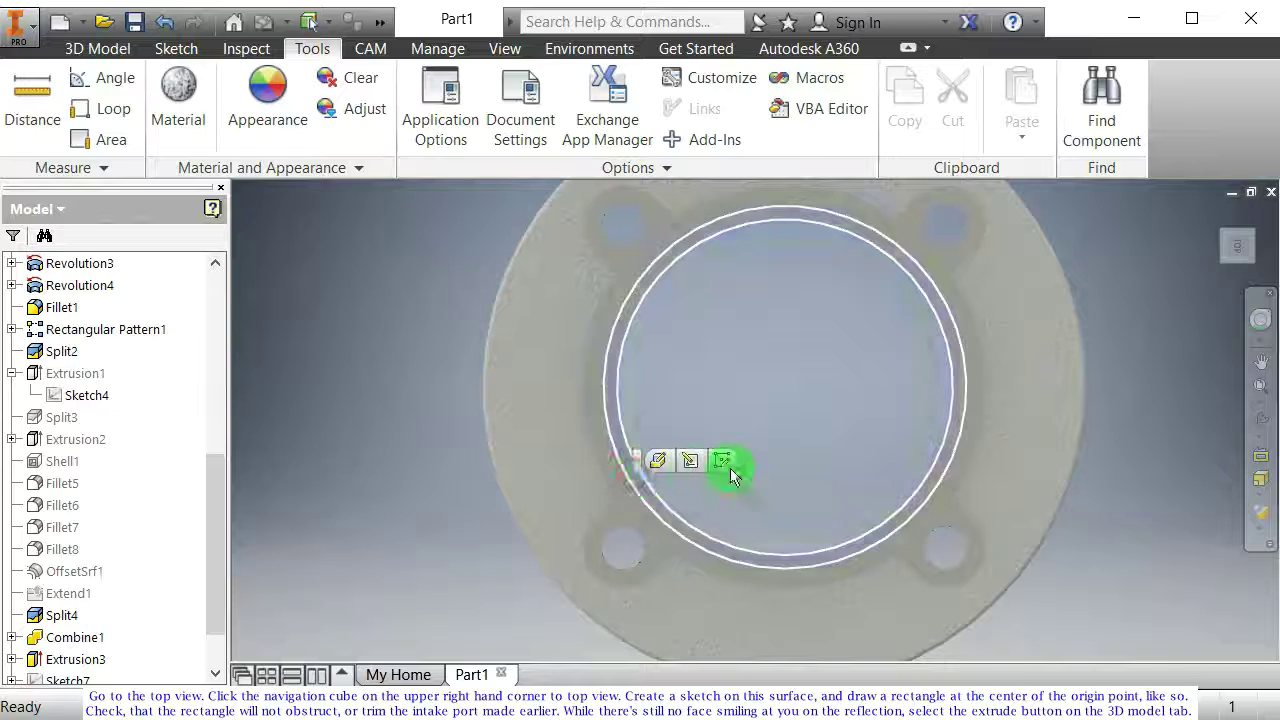
{"action": "left_click", "coordinate": [724, 461]}
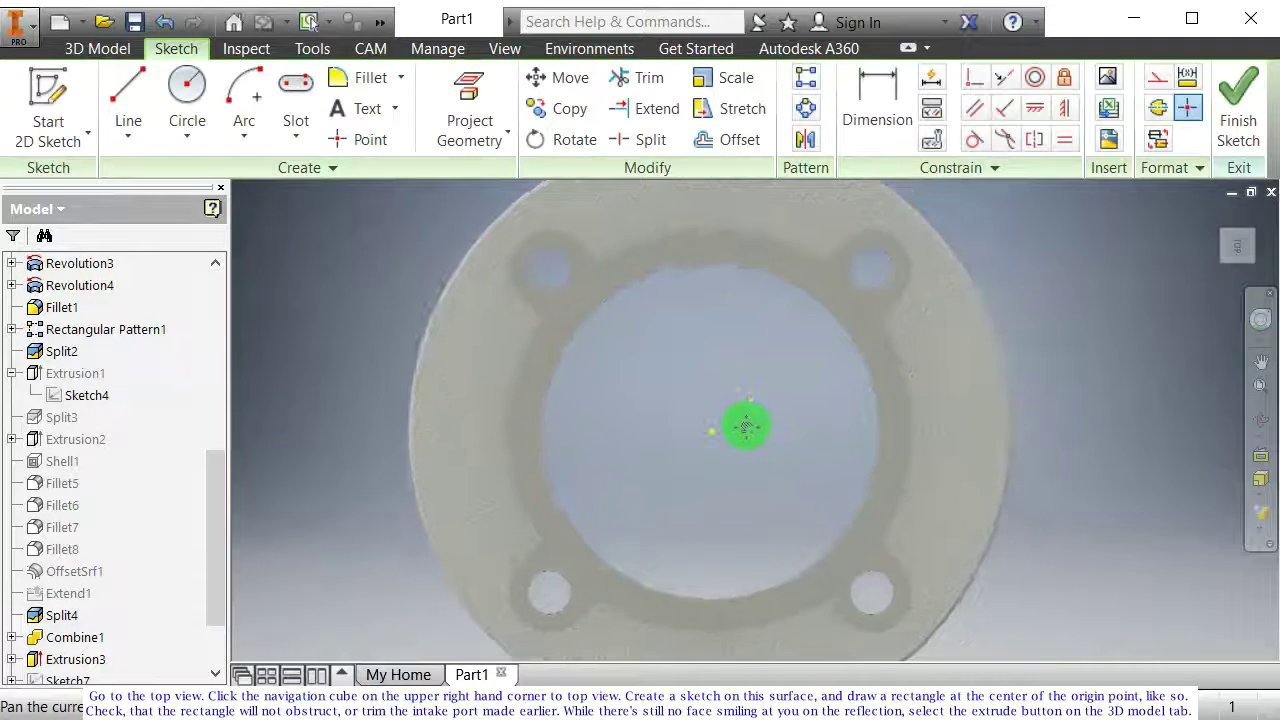
Step: Draw a two-point center rectangle on the origin, narrower than the fins but slightly taller, and check its clearance to the intake port
{"action": "scroll", "coordinate": [745, 430], "scroll_direction": "down", "scroll_amount": 3}
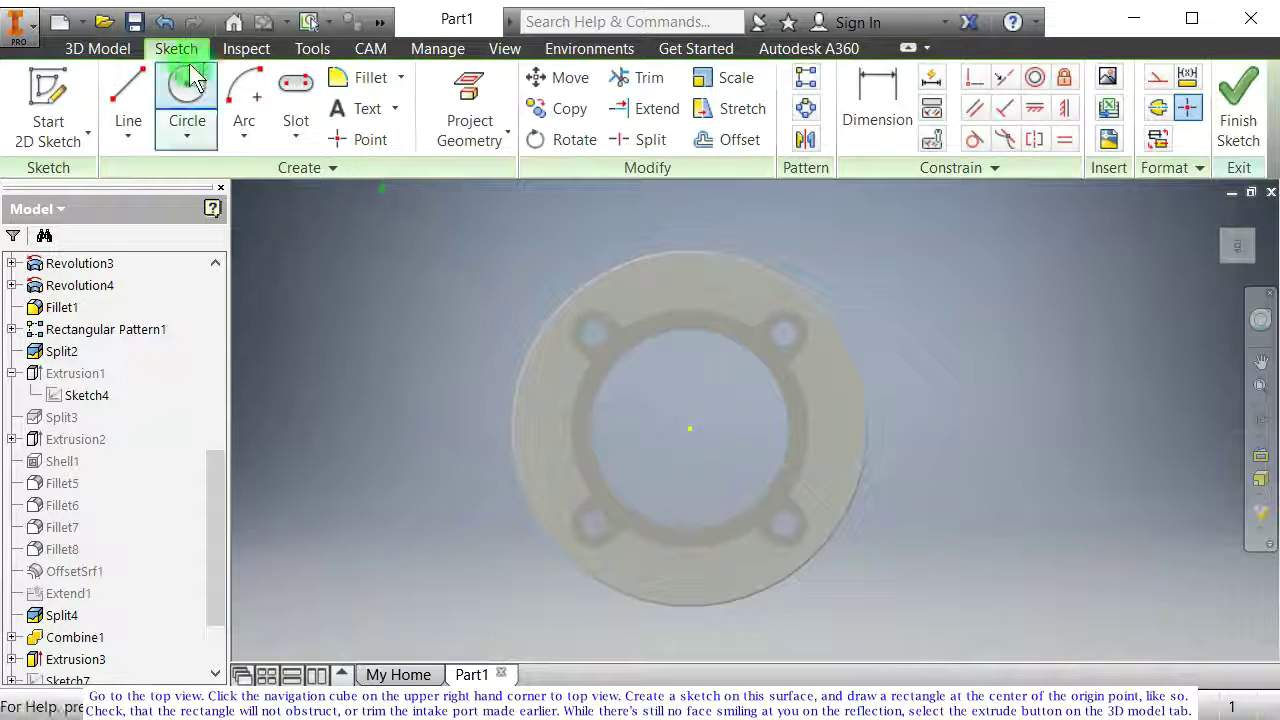
{"action": "left_click", "coordinate": [295, 124]}
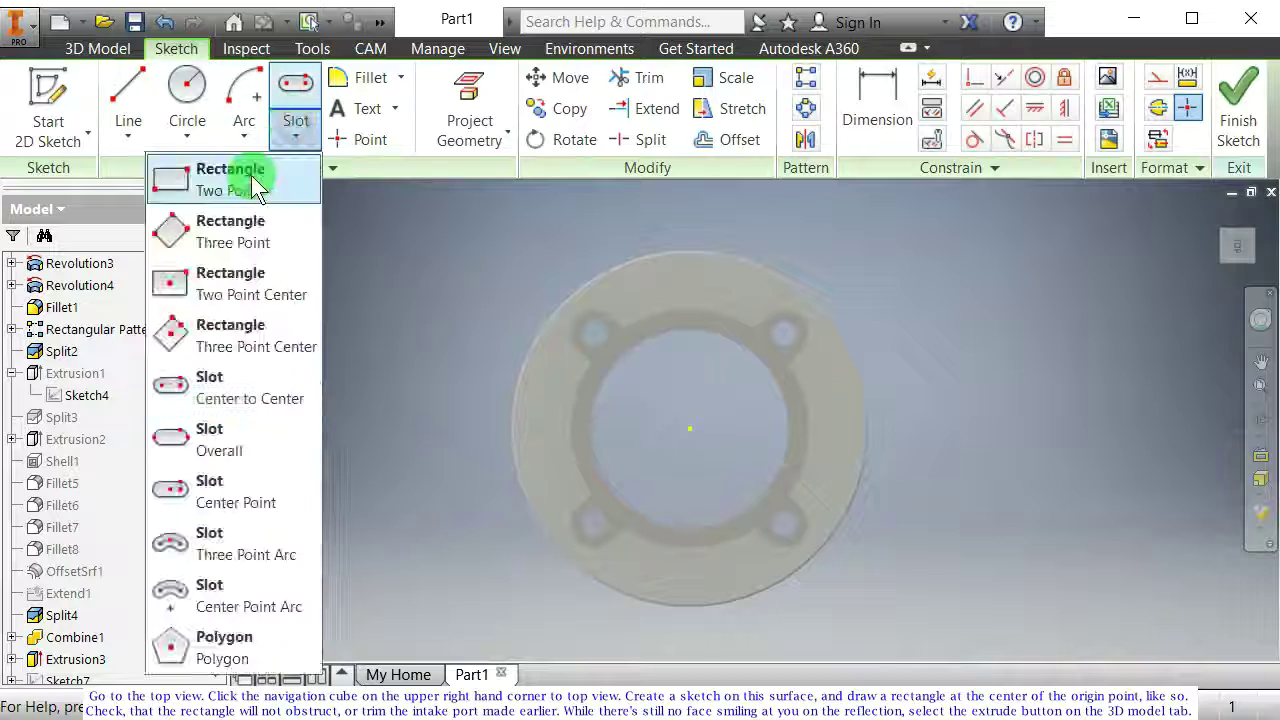
{"action": "left_click", "coordinate": [210, 287]}
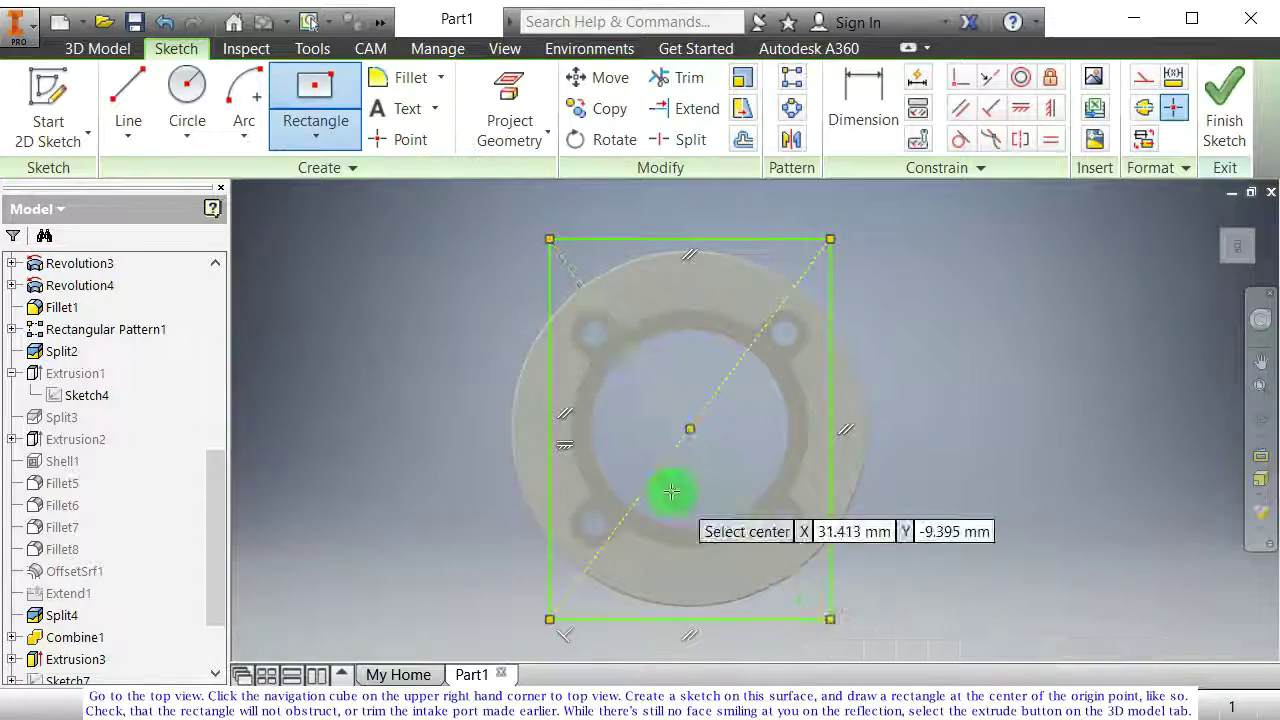
{"action": "mouse_move", "coordinate": [730, 440]}
{"action": "middle_mouse_down", "text": "shift"}
{"action": "mouse_move", "coordinate": [809, 406]}
{"action": "mouse_move", "coordinate": [731, 380]}
{"action": "mouse_move", "coordinate": [689, 417]}
{"action": "mouse_move", "coordinate": [727, 420]}
{"action": "middle_mouse_up", "text": "shift"}
{"action": "middle_click_drag", "start_coordinate": [616, 433], "coordinate": [738, 389]}
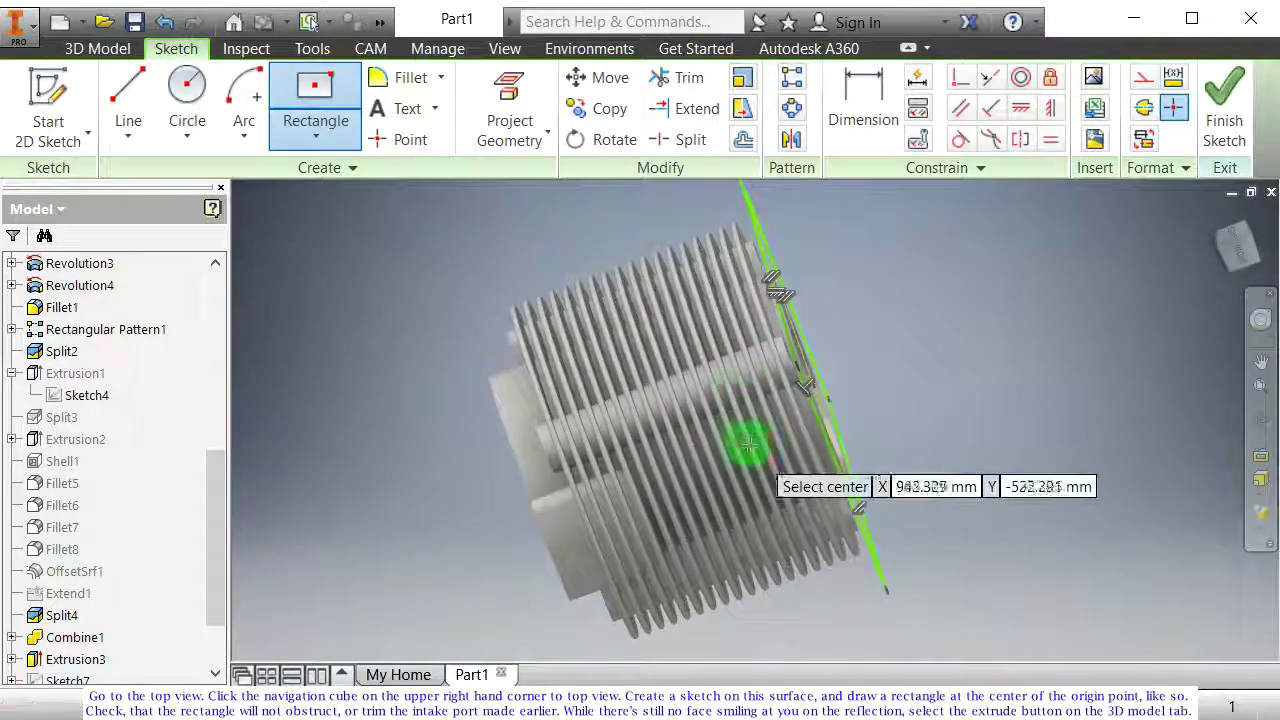
{"action": "middle_click_drag", "start_coordinate": [750, 445], "coordinate": [648, 450], "text": "shift"}
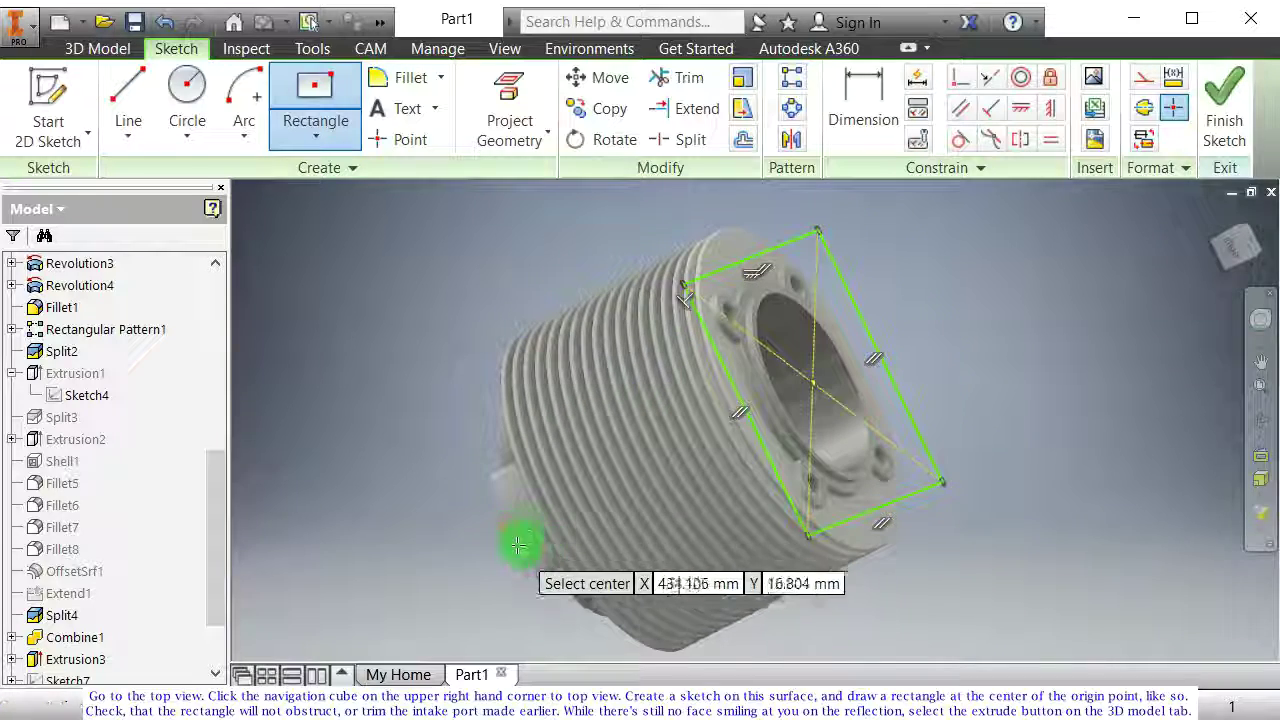
{"action": "middle_click_drag", "start_coordinate": [522, 530], "coordinate": [586, 449], "text": "shift"}
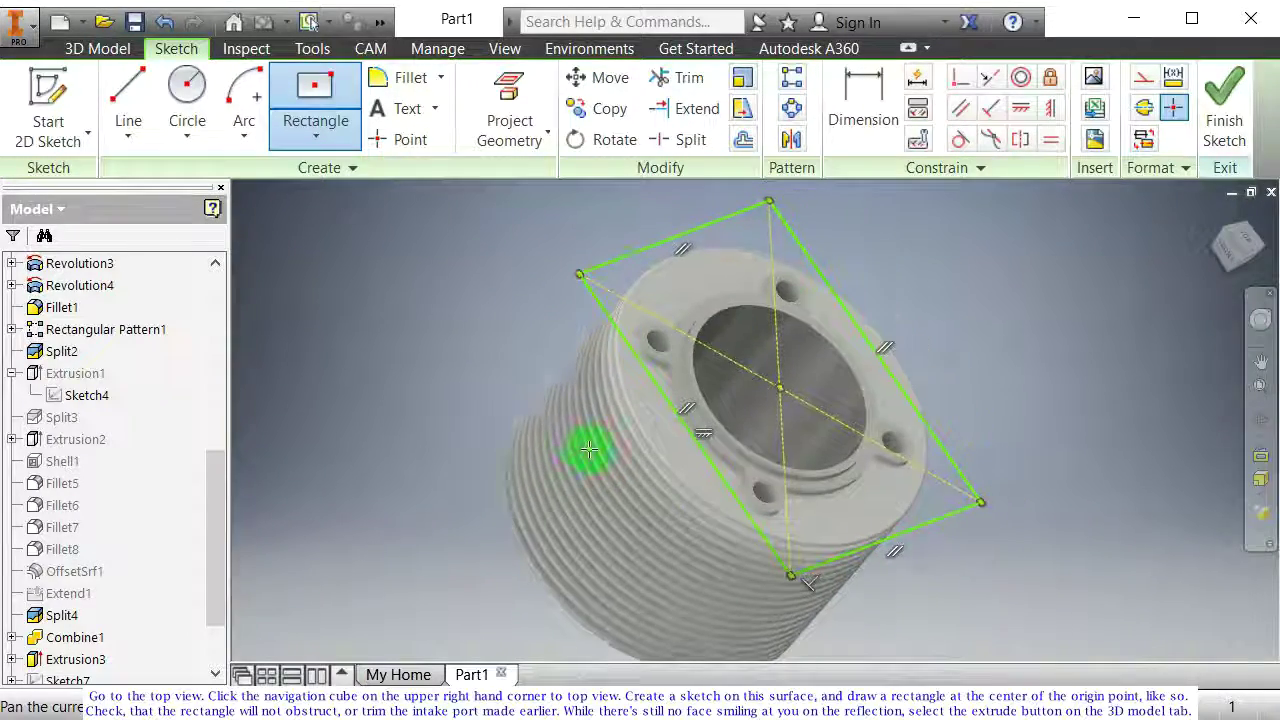
Step: Extrude the rectangle 156.5 mm down past the cylinder's end with the Intersect operation to trim both sides of the cooling fins
{"action": "left_click", "coordinate": [90, 52]}
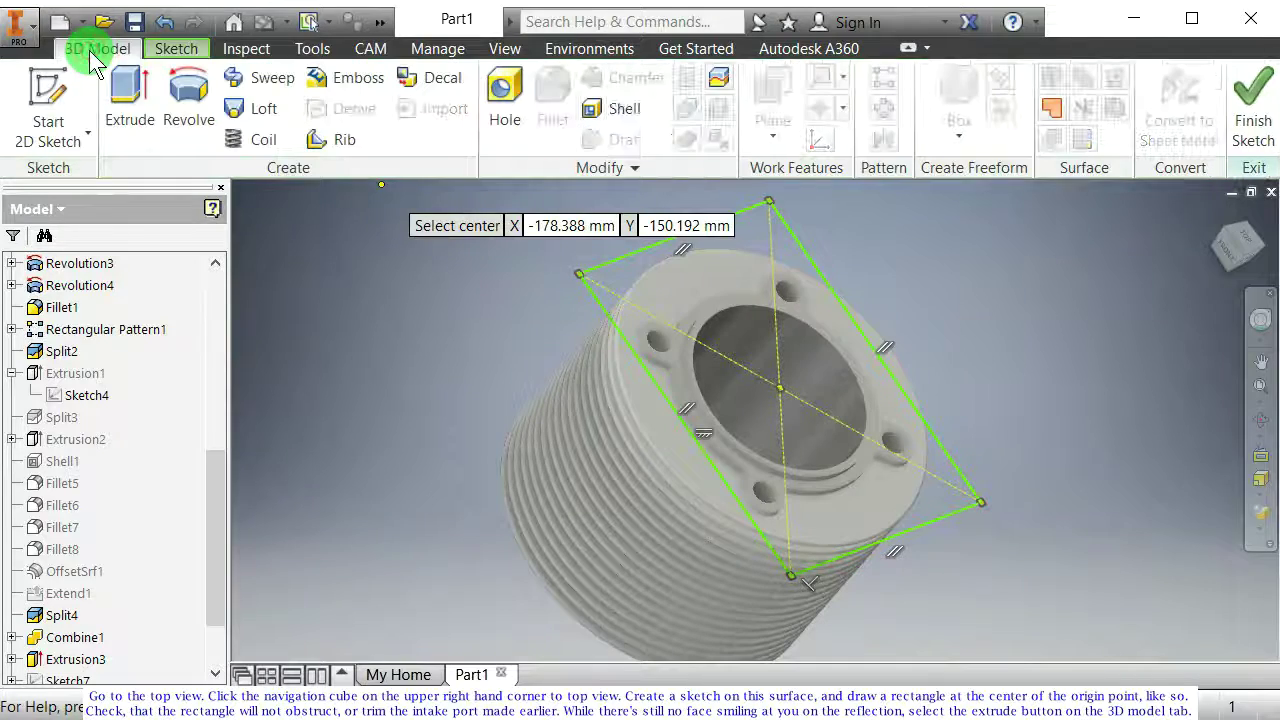
{"action": "left_click", "coordinate": [124, 100]}
{"action": "left_click", "coordinate": [219, 358]}
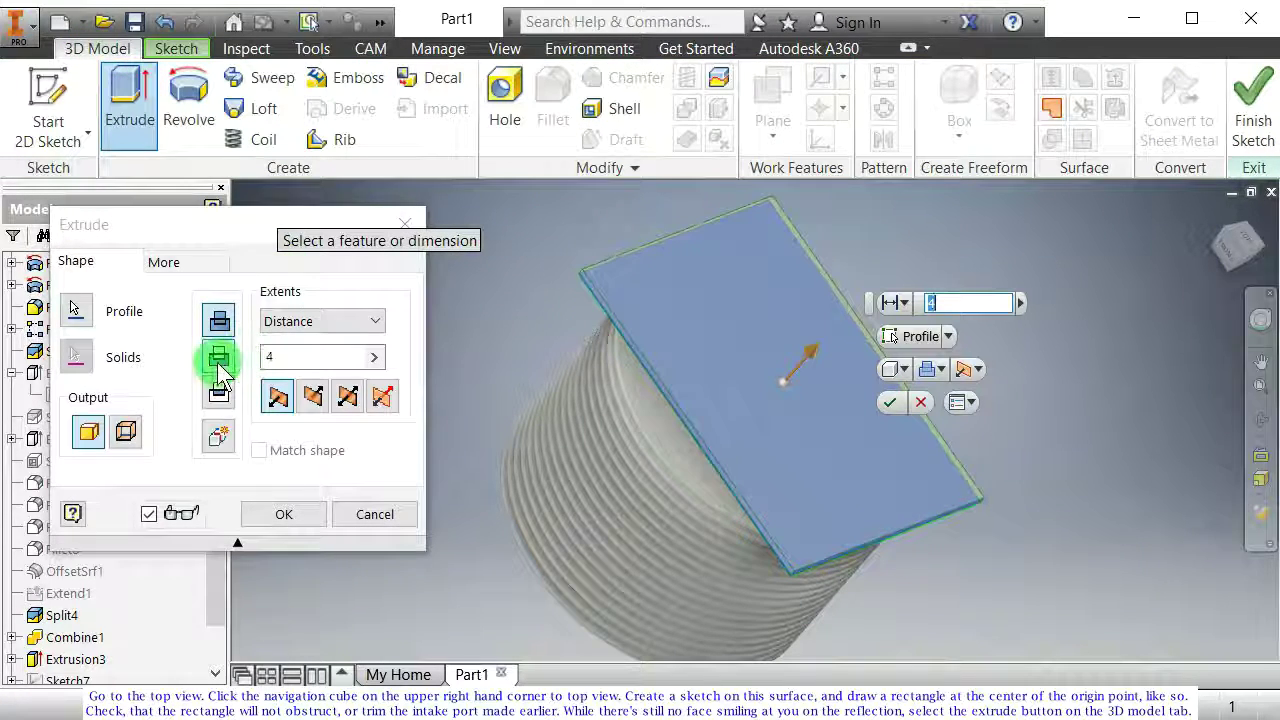
{"action": "left_click", "coordinate": [219, 398]}
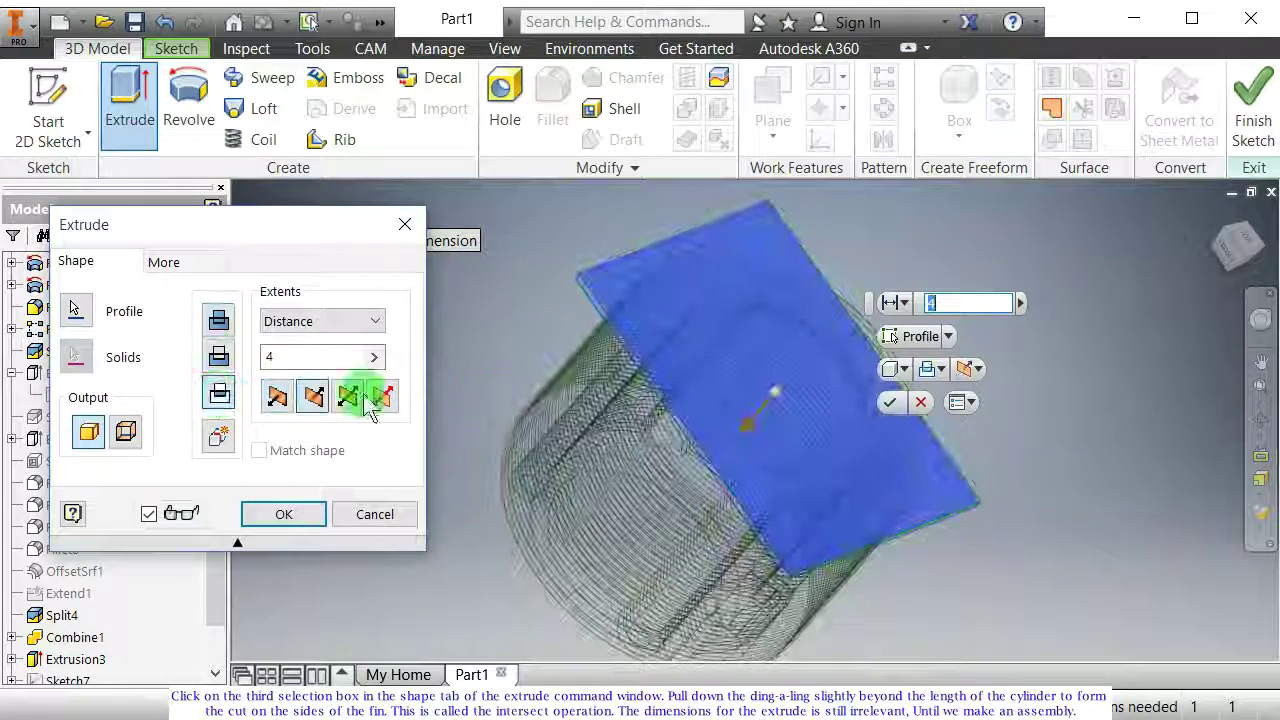
{"action": "middle_click_drag", "start_coordinate": [626, 409], "coordinate": [686, 378], "text": "shift"}
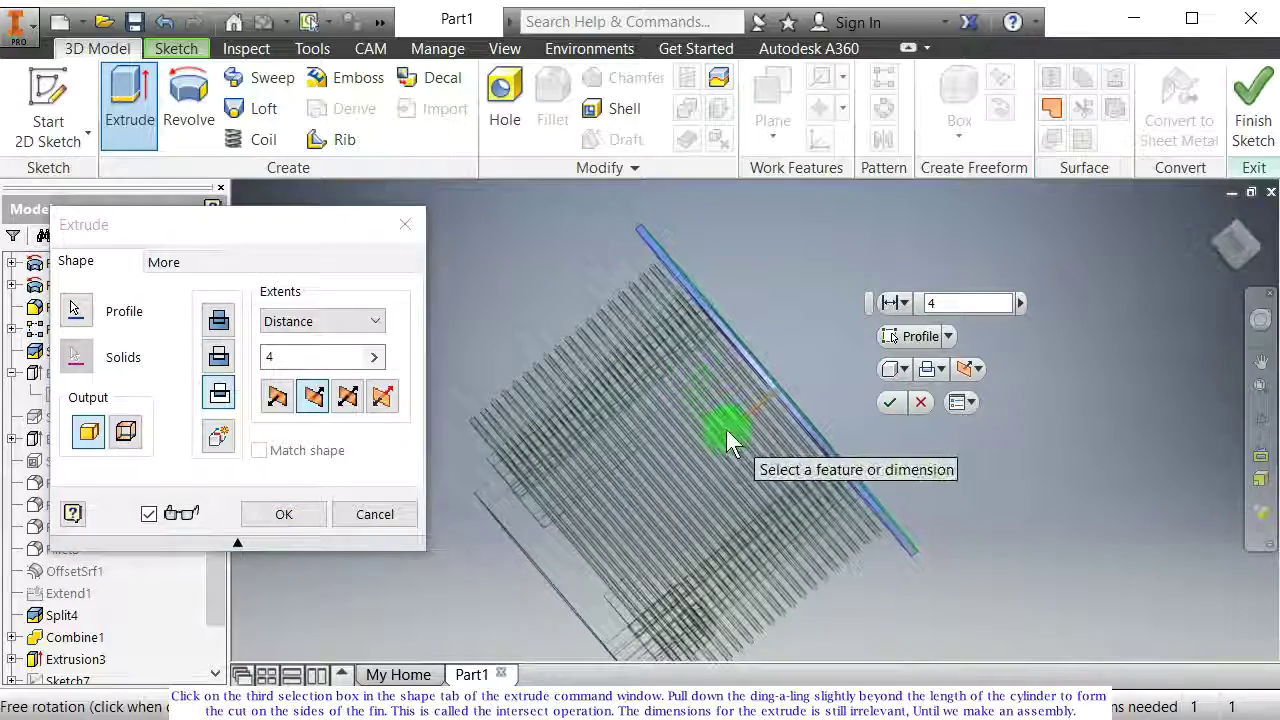
{"action": "left_click_drag", "start_coordinate": [728, 430], "coordinate": [507, 629]}
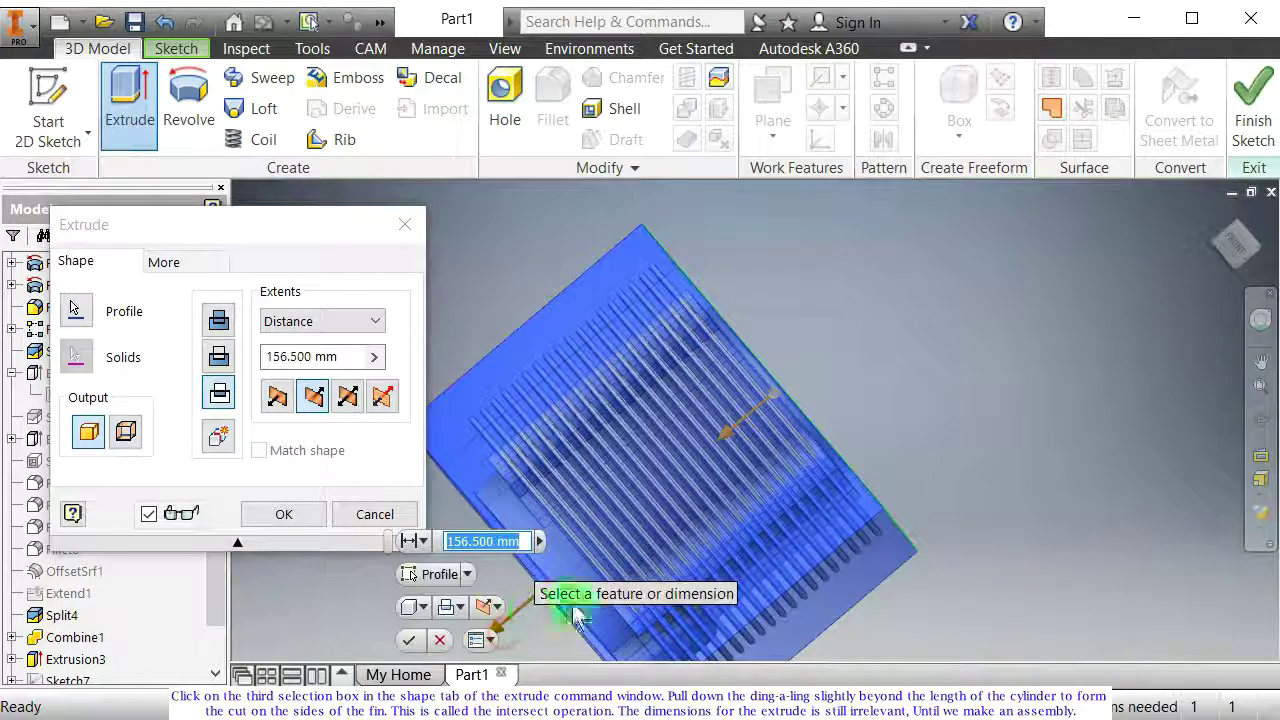
{"action": "middle_click_drag", "start_coordinate": [670, 435], "coordinate": [374, 374]}
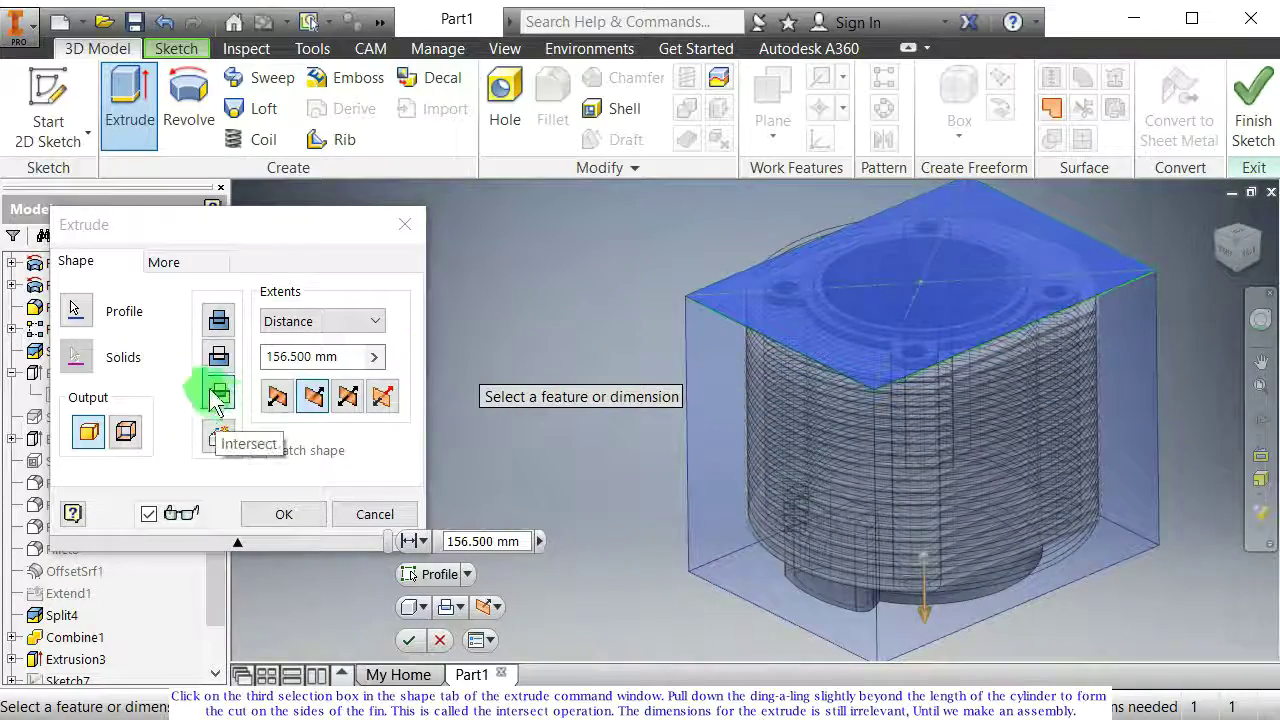
{"action": "left_click", "coordinate": [205, 400]}
{"action": "mouse_move", "coordinate": [743, 366]}
{"action": "middle_mouse_down", "text": "shift"}
{"action": "mouse_move", "coordinate": [893, 385]}
{"action": "mouse_move", "coordinate": [857, 277]}
{"action": "mouse_move", "coordinate": [837, 380]}
{"action": "mouse_move", "coordinate": [804, 390]}
{"action": "mouse_move", "coordinate": [923, 437]}
{"action": "mouse_move", "coordinate": [909, 494]}
{"action": "mouse_move", "coordinate": [897, 494]}
{"action": "mouse_move", "coordinate": [953, 459]}
{"action": "mouse_move", "coordinate": [1051, 463]}
{"action": "mouse_move", "coordinate": [991, 454]}
{"action": "mouse_move", "coordinate": [914, 369]}
{"action": "mouse_move", "coordinate": [965, 357]}
{"action": "mouse_move", "coordinate": [966, 410]}
{"action": "mouse_move", "coordinate": [934, 486]}
{"action": "mouse_move", "coordinate": [941, 457]}
{"action": "mouse_move", "coordinate": [851, 423]}
{"action": "mouse_move", "coordinate": [749, 446]}
{"action": "mouse_move", "coordinate": [766, 454]}
{"action": "mouse_move", "coordinate": [891, 407]}
{"action": "mouse_move", "coordinate": [931, 440]}
{"action": "mouse_move", "coordinate": [851, 421]}
{"action": "middle_mouse_up", "text": "shift"}
{"action": "left_click", "coordinate": [414, 640]}
Step: Apply the machined aluminum appearance to the trimmed fin edges of Extrusion4 after checking the cut on the cooling fins
{"action": "scroll", "coordinate": [772, 402], "scroll_direction": "up", "scroll_amount": 5}
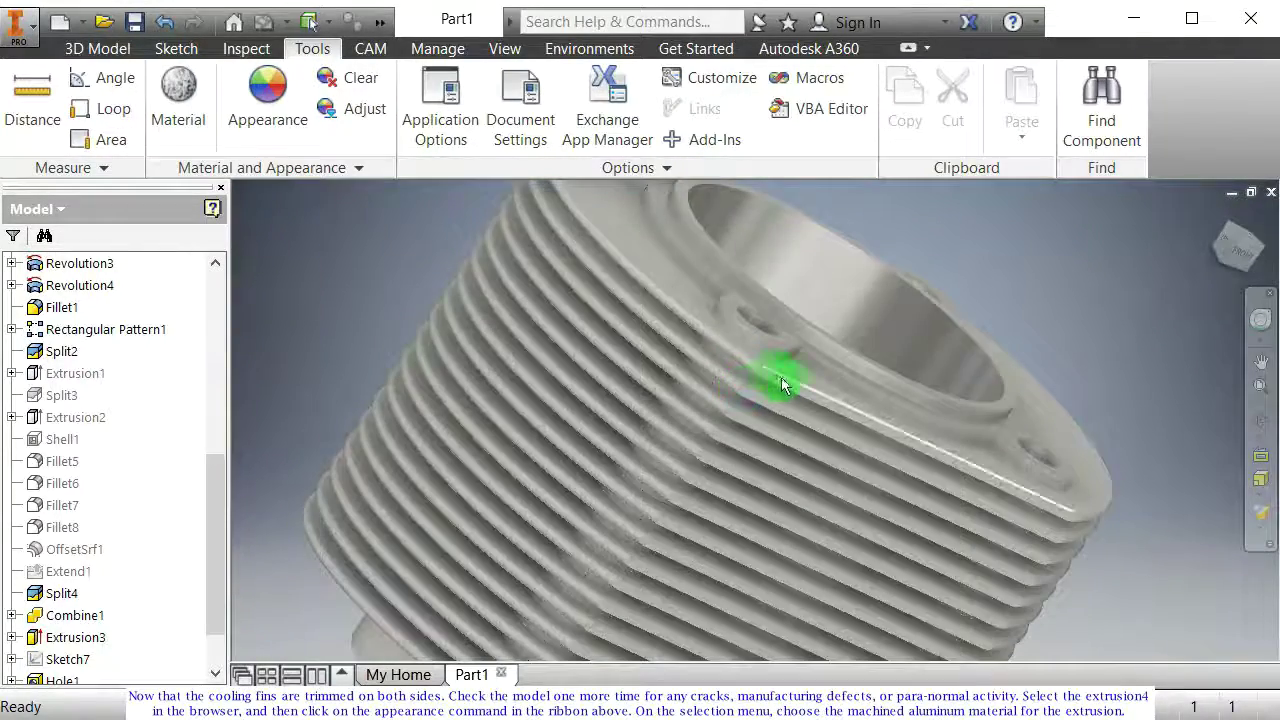
{"action": "middle_click_drag", "start_coordinate": [770, 453], "coordinate": [678, 391], "text": "shift"}
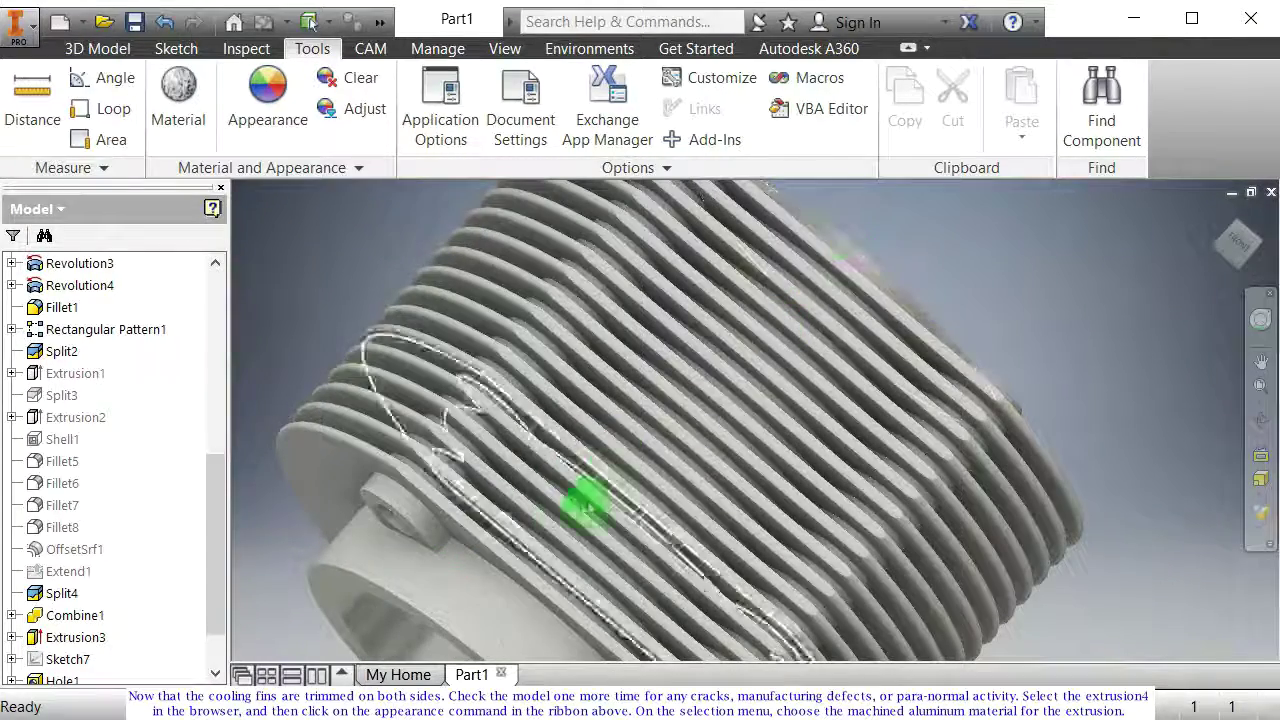
{"action": "middle_click_drag", "start_coordinate": [645, 490], "coordinate": [435, 518]}
{"action": "scroll", "coordinate": [764, 445], "scroll_direction": "down", "scroll_amount": 3}
{"action": "left_click_drag", "start_coordinate": [211, 536], "coordinate": [200, 610]}
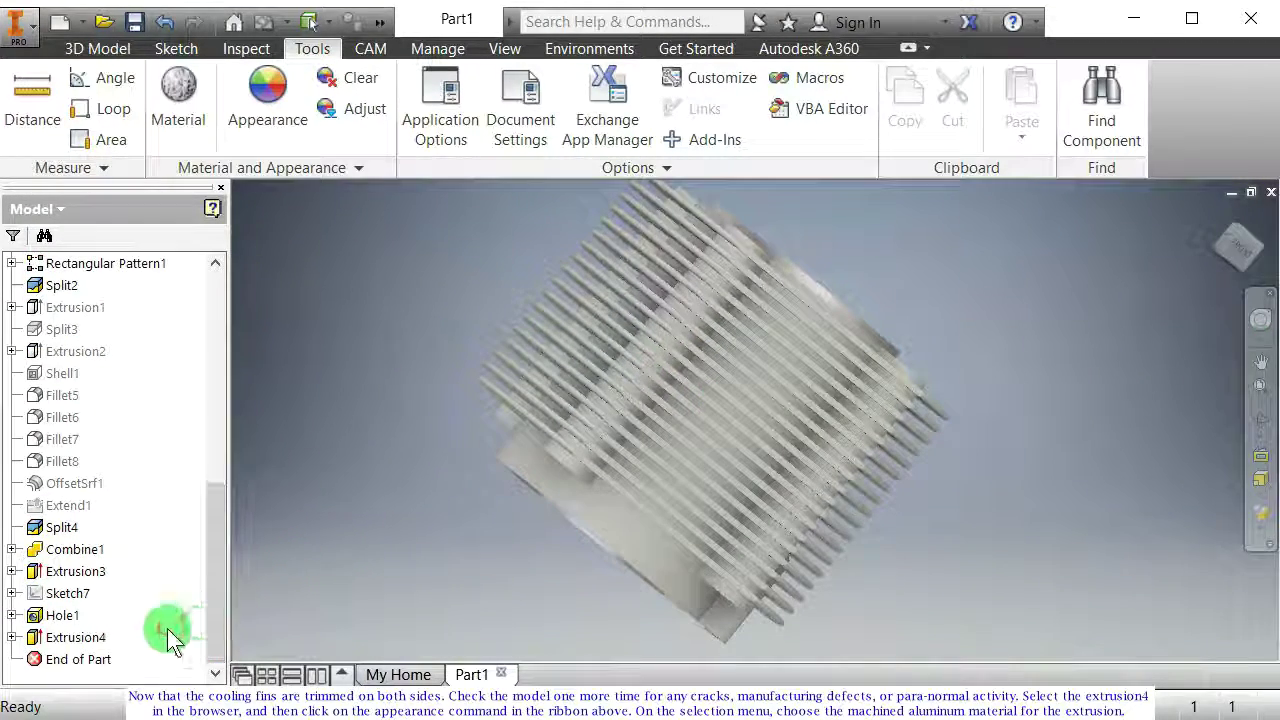
{"action": "left_click", "coordinate": [76, 637]}
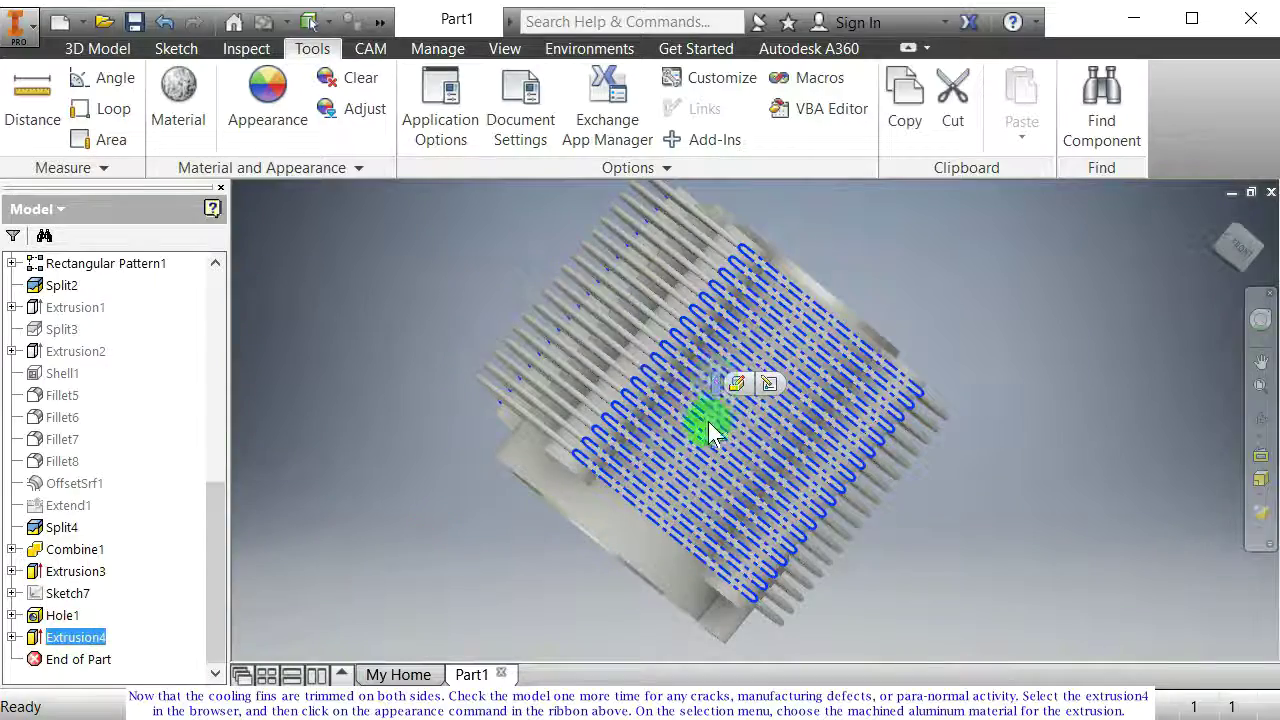
{"action": "middle_click_drag", "start_coordinate": [708, 428], "coordinate": [924, 452], "text": "shift"}
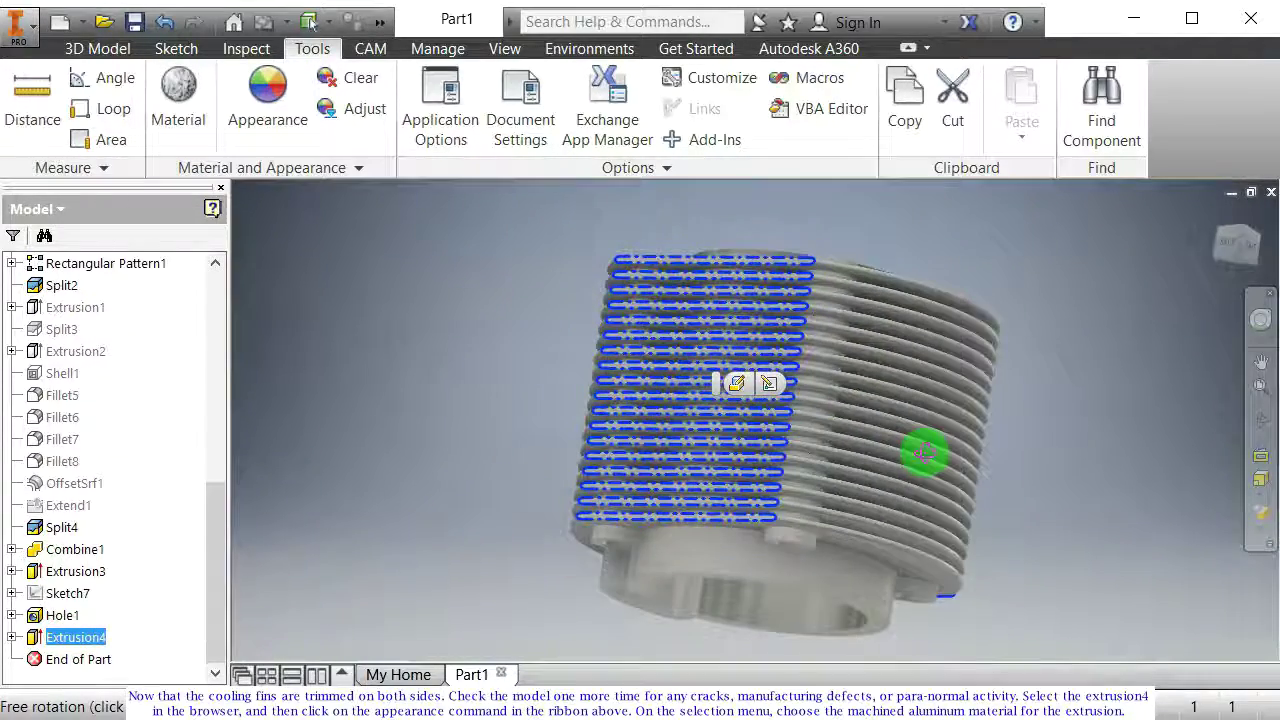
{"action": "left_click", "coordinate": [276, 101]}
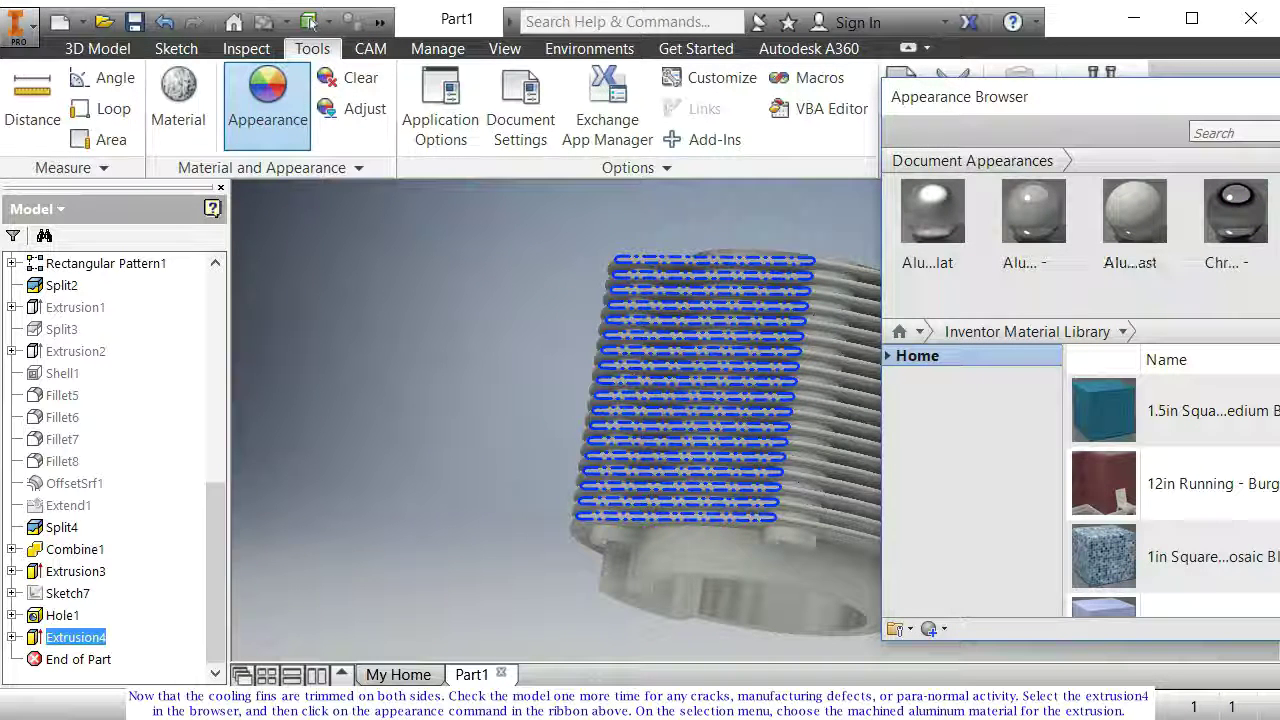
{"action": "left_click_drag", "start_coordinate": [1279, 98], "coordinate": [937, 108]}
{"action": "left_click", "coordinate": [1065, 233]}
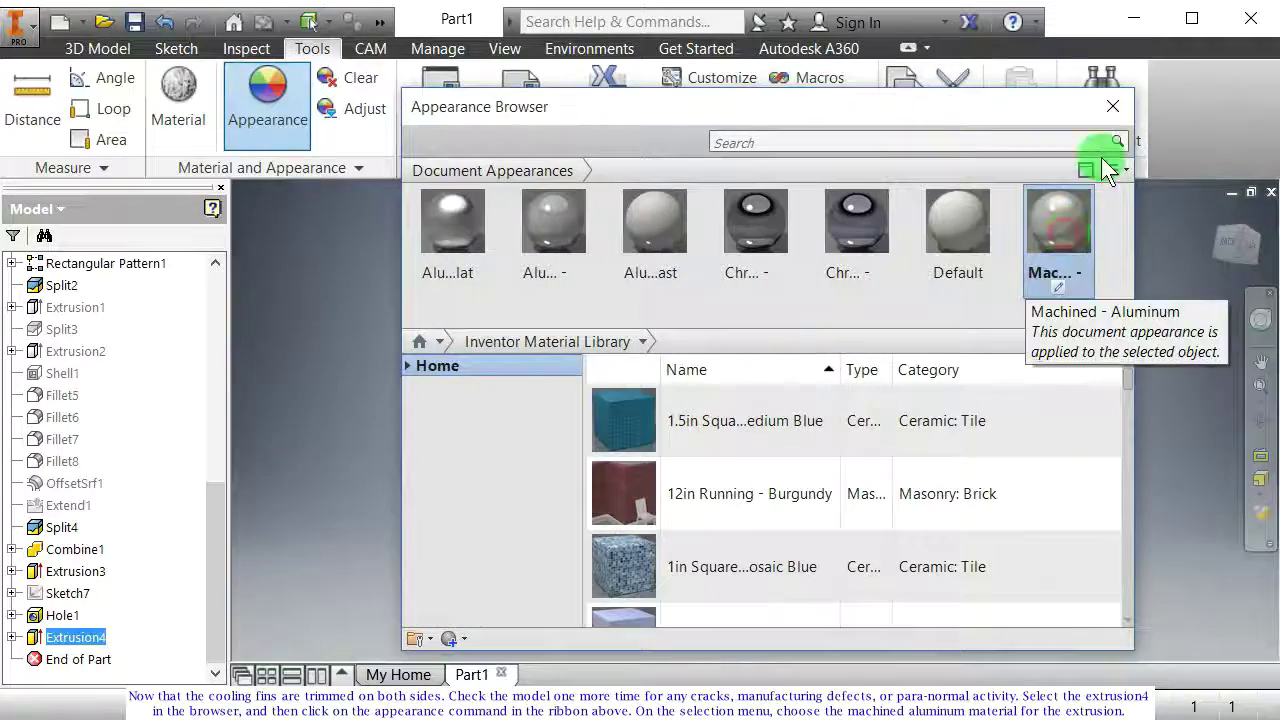
{"action": "left_click", "coordinate": [1113, 106]}
Step: Examine the texture and reflections on the trimmed fin edges up close and on the whole cylinder block
{"action": "middle_click_drag", "start_coordinate": [771, 394], "coordinate": [714, 374], "text": "shift"}
{"action": "scroll", "coordinate": [714, 374], "scroll_direction": "down", "scroll_amount": 5}
{"action": "key", "text": "F4"}
{"action": "left_click_drag", "start_coordinate": [744, 398], "coordinate": [700, 386]}
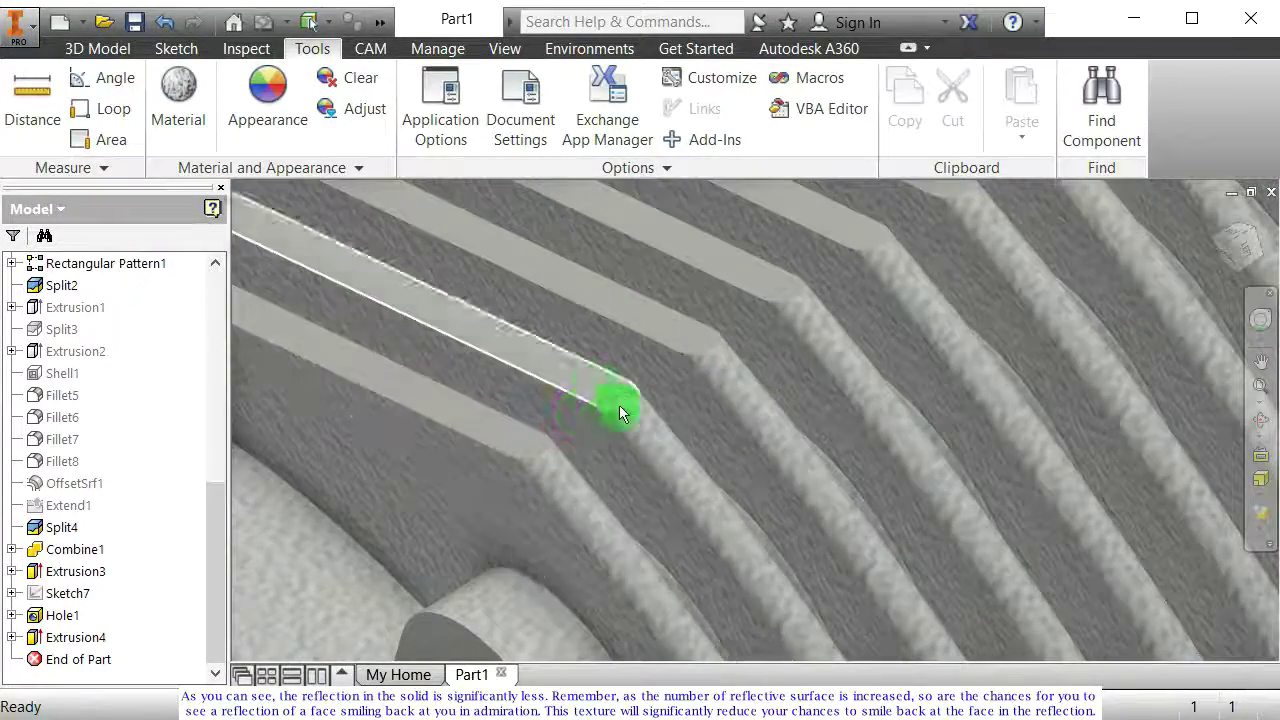
{"action": "scroll", "coordinate": [683, 440], "scroll_direction": "up", "scroll_amount": 2}
{"action": "scroll", "coordinate": [683, 440], "scroll_direction": "up", "scroll_amount": 5}
{"action": "key", "text": "F4"}
{"action": "left_click_drag", "start_coordinate": [614, 343], "coordinate": [731, 457]}
{"action": "middle_click_drag", "start_coordinate": [760, 452], "coordinate": [756, 446]}
{"action": "left_click_drag", "start_coordinate": [757, 447], "coordinate": [905, 443]}
{"action": "key", "text": "F4"}
Step: Inspect the finished block's fins and underside from several angles and view the document preview of Cylinder Block.ipt
{"action": "key", "text": "F2"}
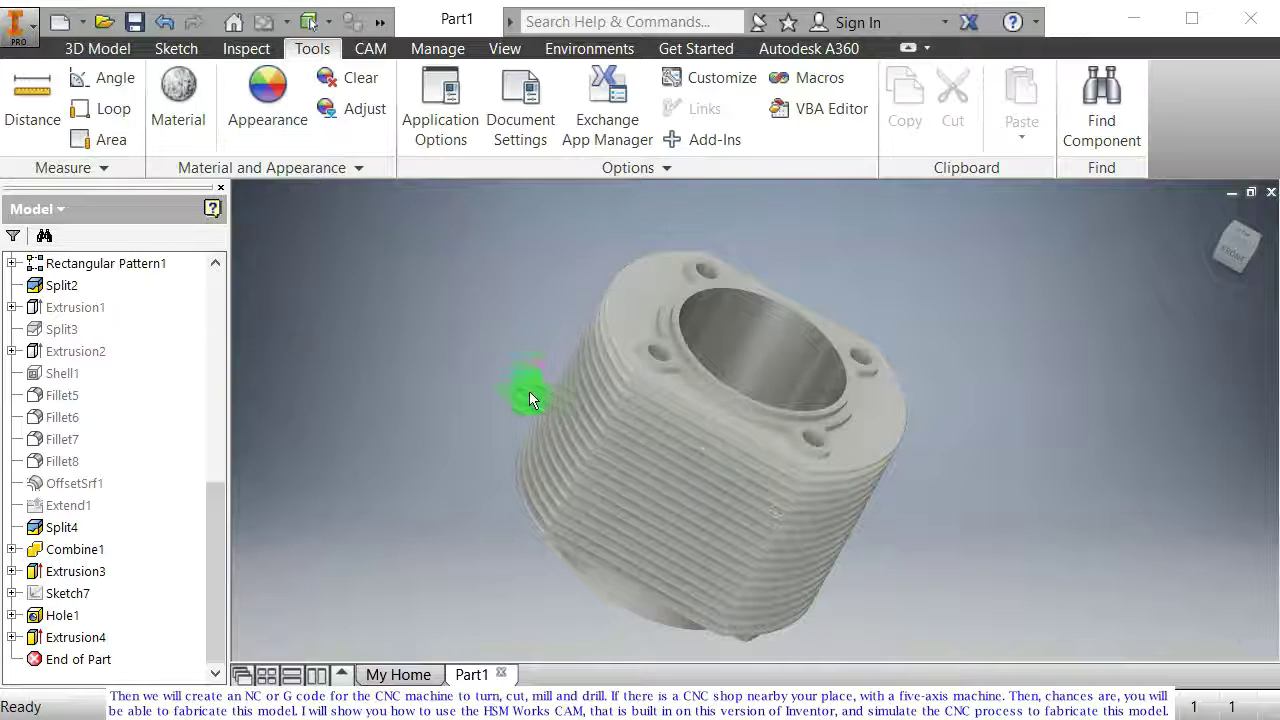
{"action": "left_click_drag", "start_coordinate": [752, 535], "coordinate": [848, 521]}
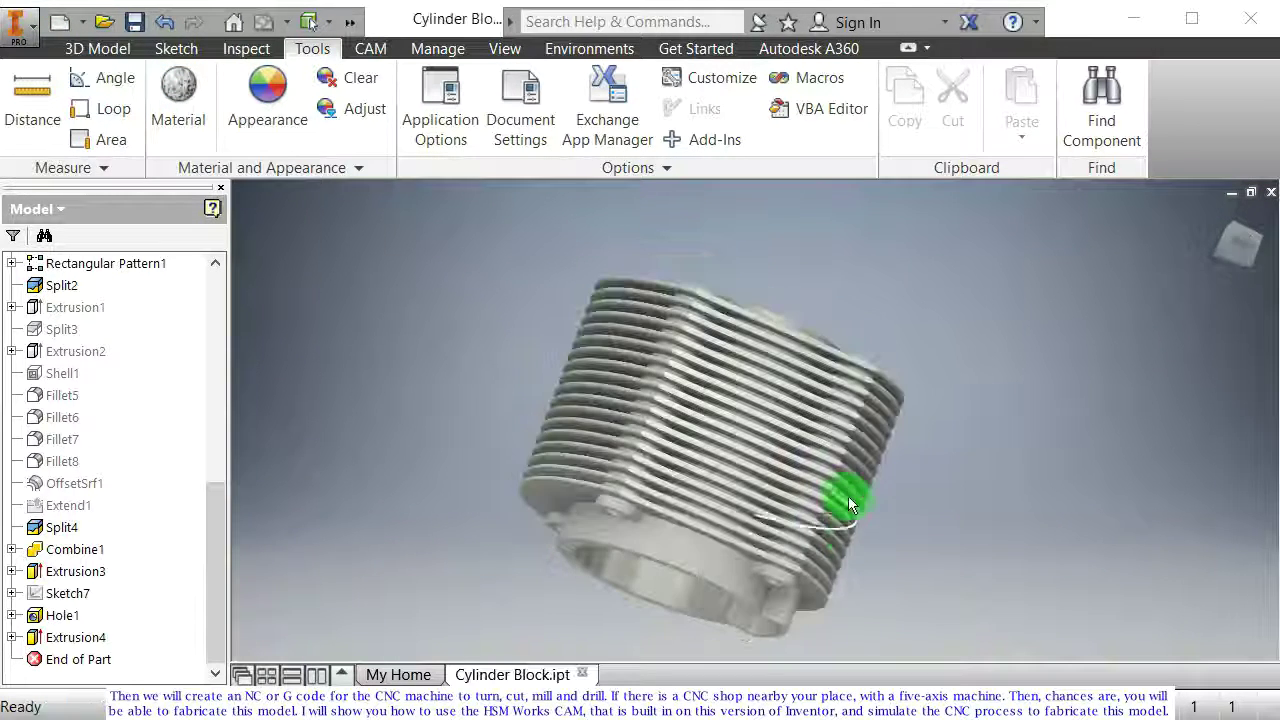
{"action": "mouse_move", "coordinate": [848, 476]}
{"action": "left_mouse_down"}
{"action": "mouse_move", "coordinate": [586, 486]}
{"action": "mouse_move", "coordinate": [541, 463]}
{"action": "mouse_move", "coordinate": [543, 451]}
{"action": "mouse_move", "coordinate": [623, 494]}
{"action": "mouse_move", "coordinate": [660, 475]}
{"action": "mouse_move", "coordinate": [814, 486]}
{"action": "mouse_move", "coordinate": [829, 463]}
{"action": "left_mouse_up"}
{"action": "left_click", "coordinate": [474, 325]}
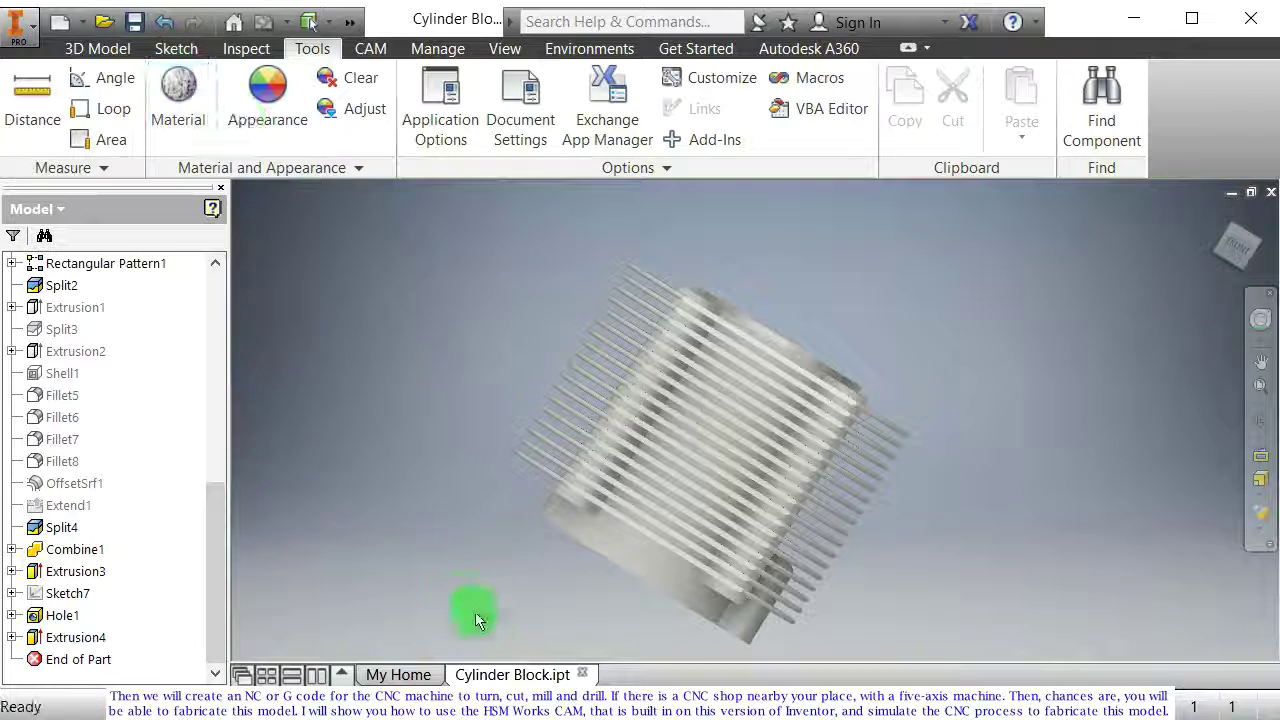
{"action": "mouse_move", "coordinate": [505, 679]}
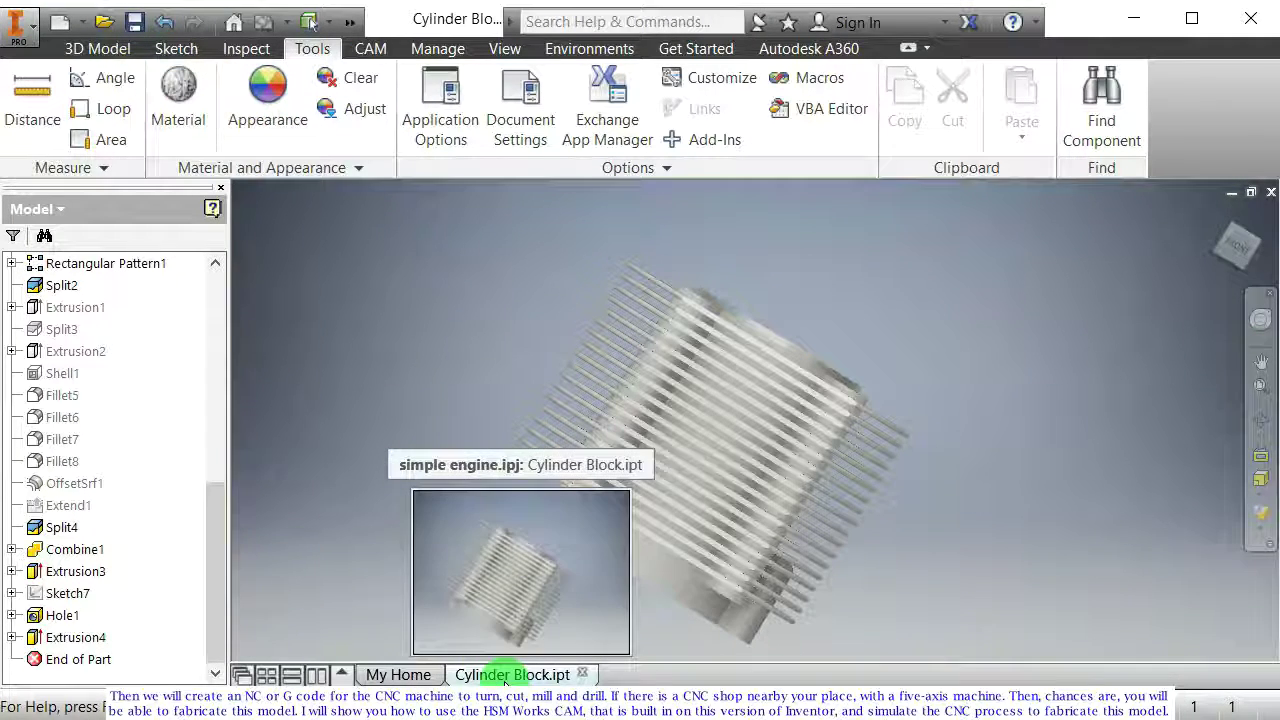
{"action": "middle_click_drag", "start_coordinate": [714, 443], "coordinate": [477, 466], "text": "shift"}
Step: Review the part's model tree from the base gasket block down to Extrusion4, collapsing the Solid Bodies, Surface Bodies and Origin folders
{"action": "left_click_drag", "start_coordinate": [227, 539], "coordinate": [188, 295]}
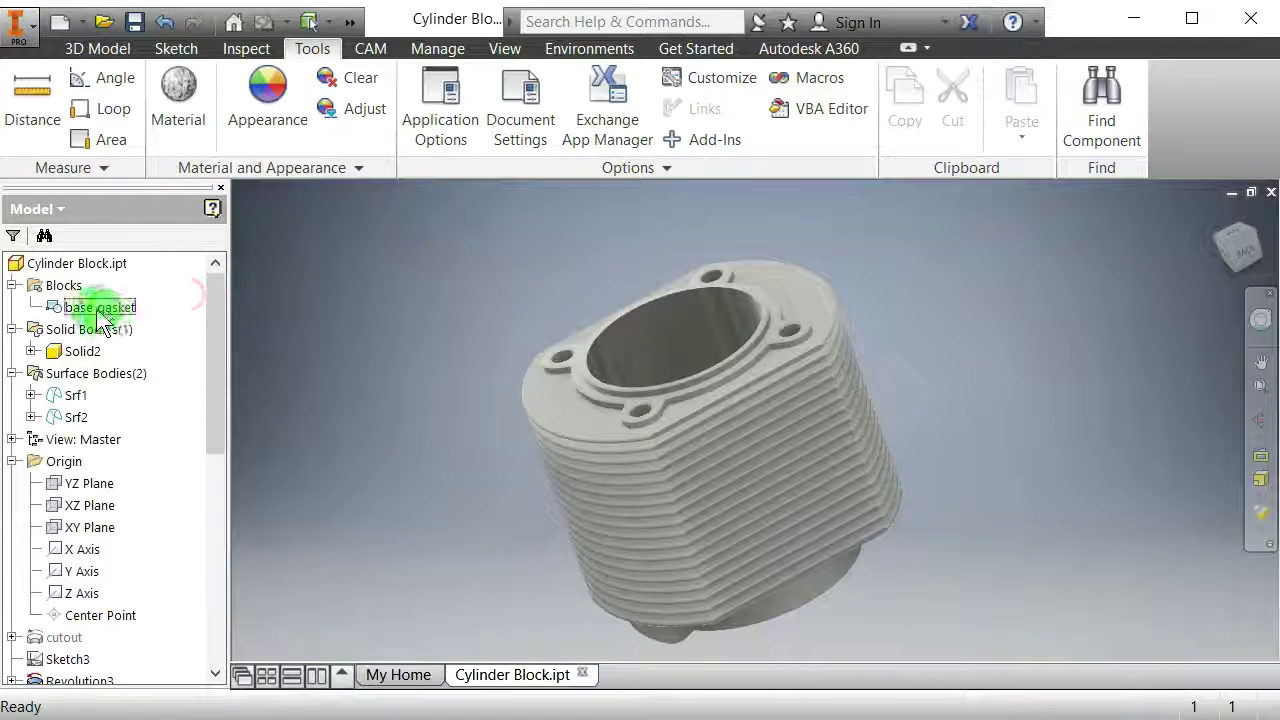
{"action": "middle_click_drag", "start_coordinate": [586, 534], "coordinate": [550, 445], "text": "shift"}
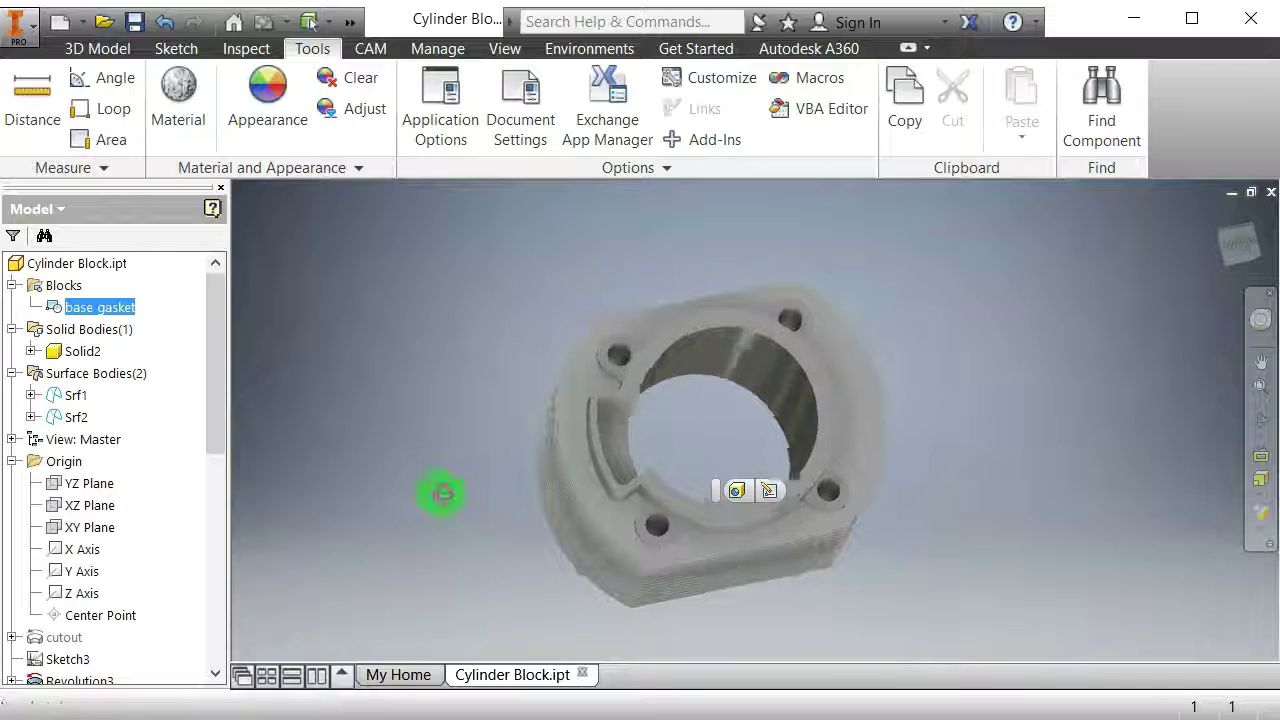
{"action": "middle_click_drag", "start_coordinate": [434, 490], "coordinate": [458, 505], "text": "shift"}
{"action": "middle_click_drag", "start_coordinate": [514, 541], "coordinate": [520, 512], "text": "shift"}
{"action": "left_click", "coordinate": [14, 373]}
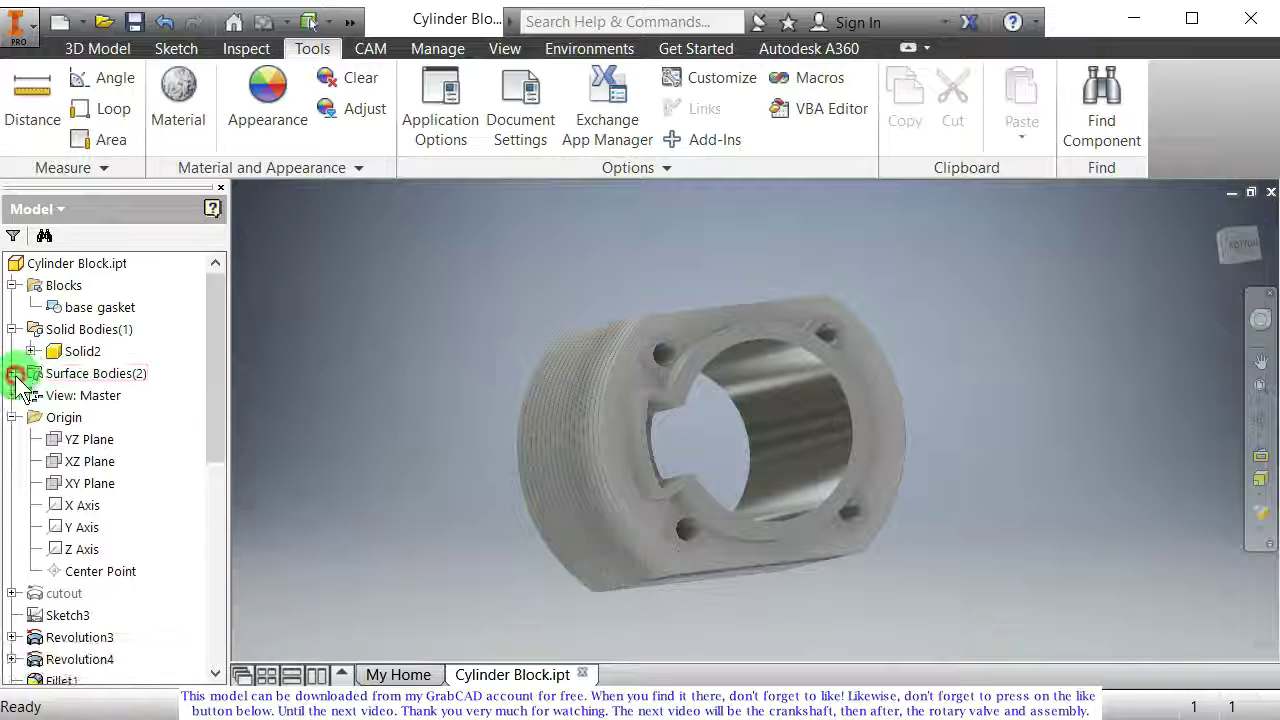
{"action": "left_click", "coordinate": [12, 329]}
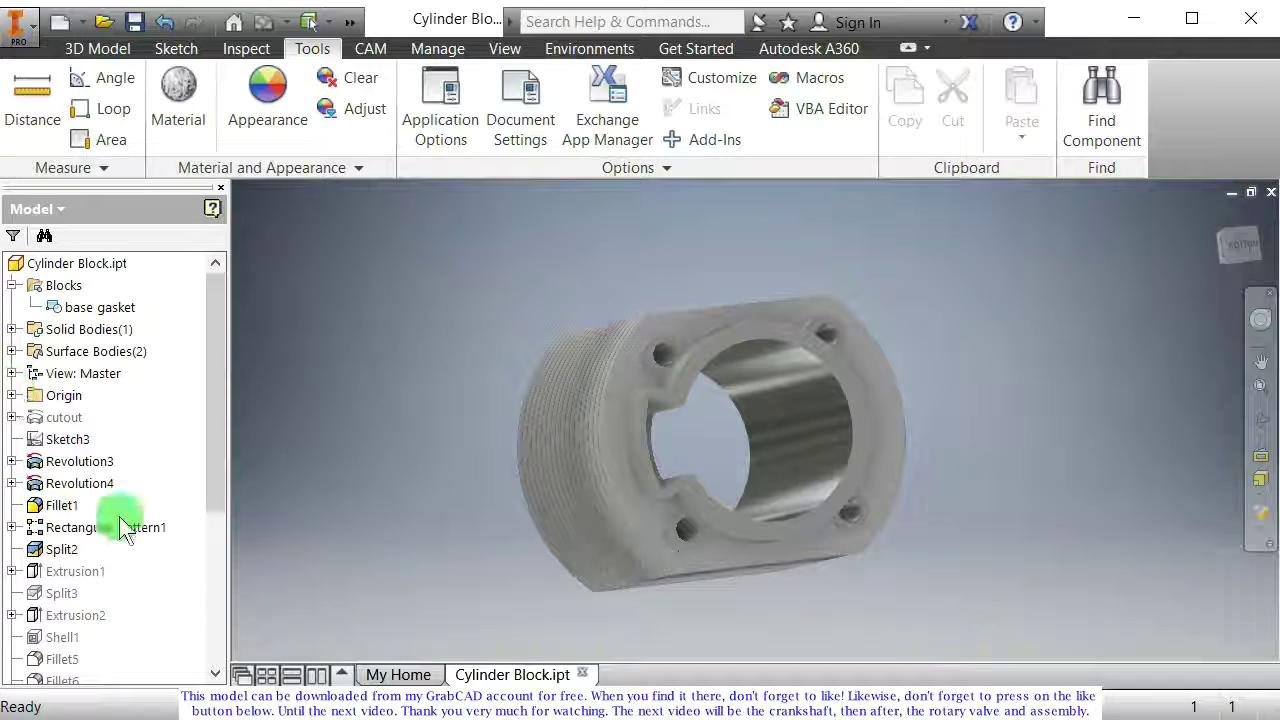
{"action": "left_click_drag", "start_coordinate": [214, 459], "coordinate": [217, 566]}
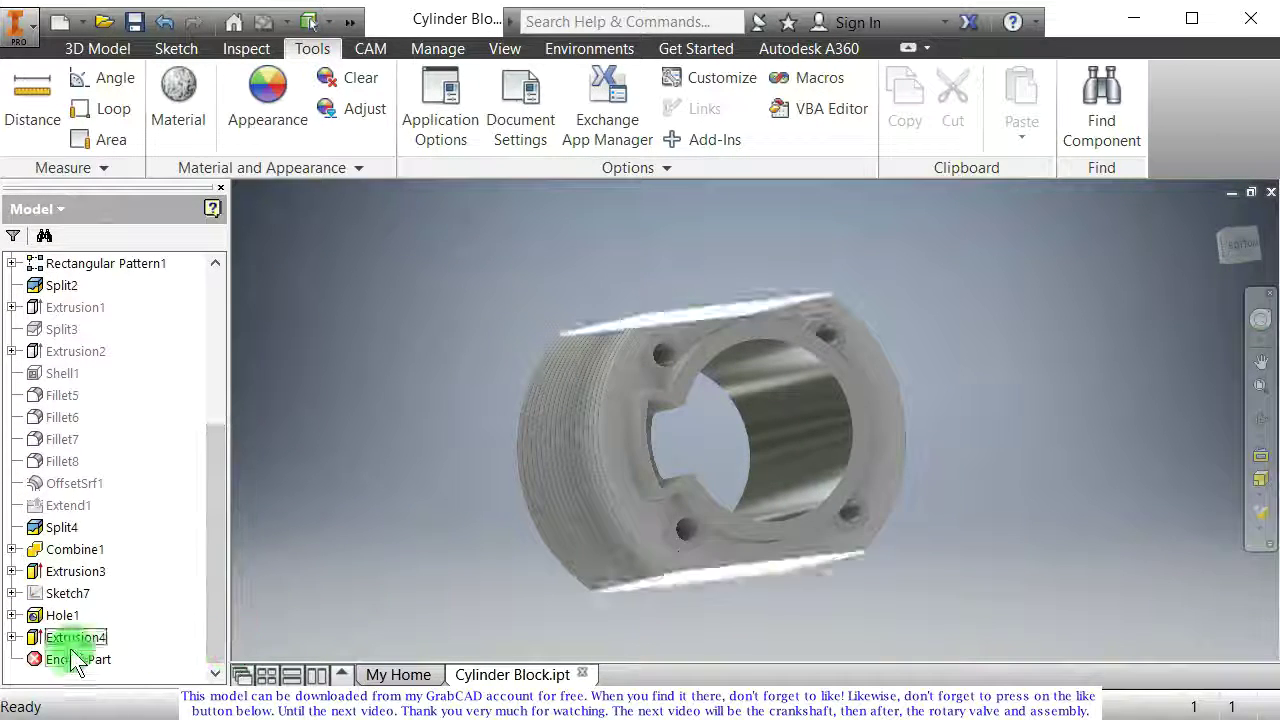